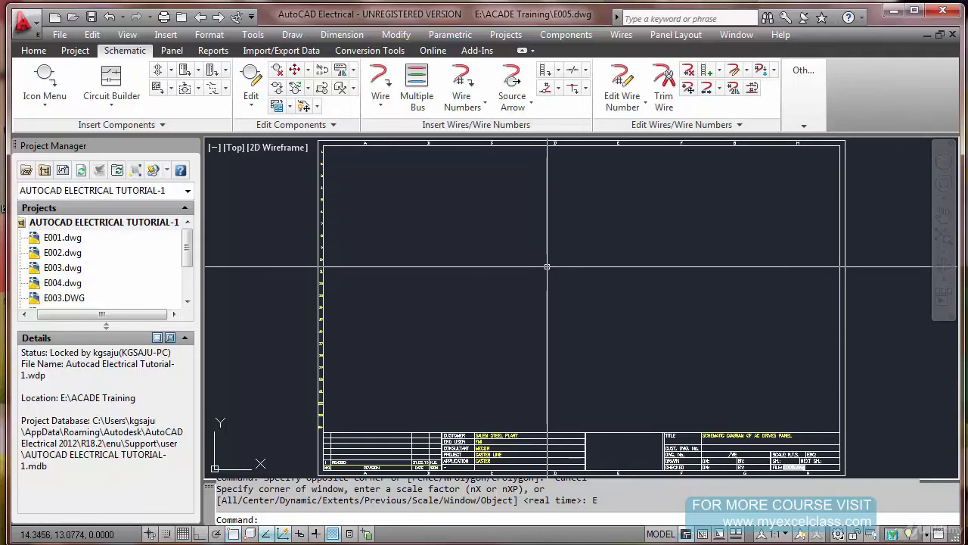
Open the title block update setup to review its attribute mapping methods and close it without choosing one
scroll(547, 268, "down", 2)
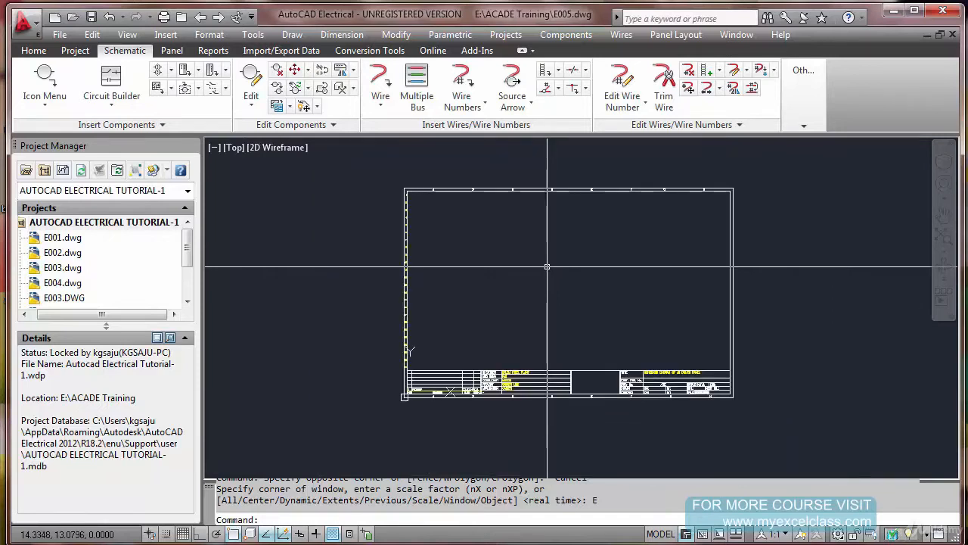
scroll(547, 267, "up", 1)
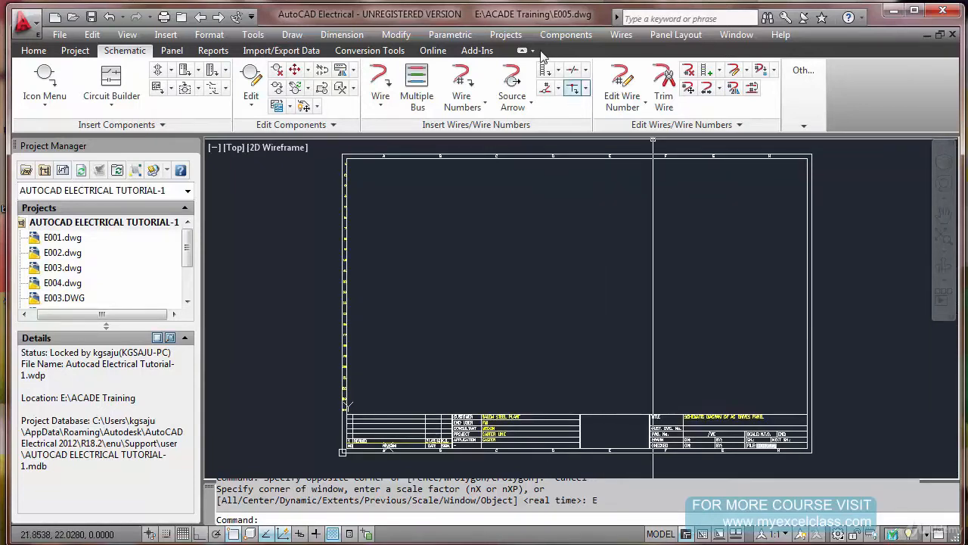
left_click(506, 35)
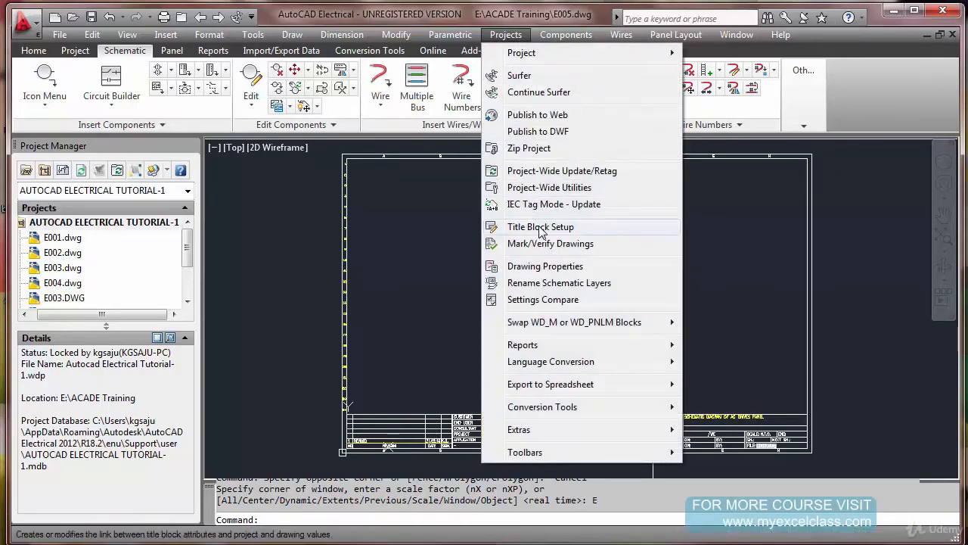
left_click(540, 227)
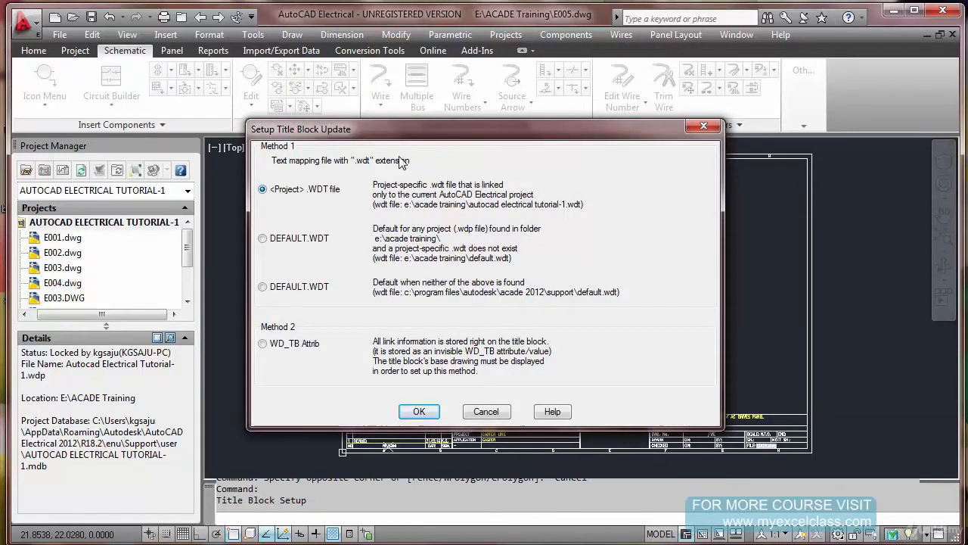
left_click_drag(435, 135, 437, 161)
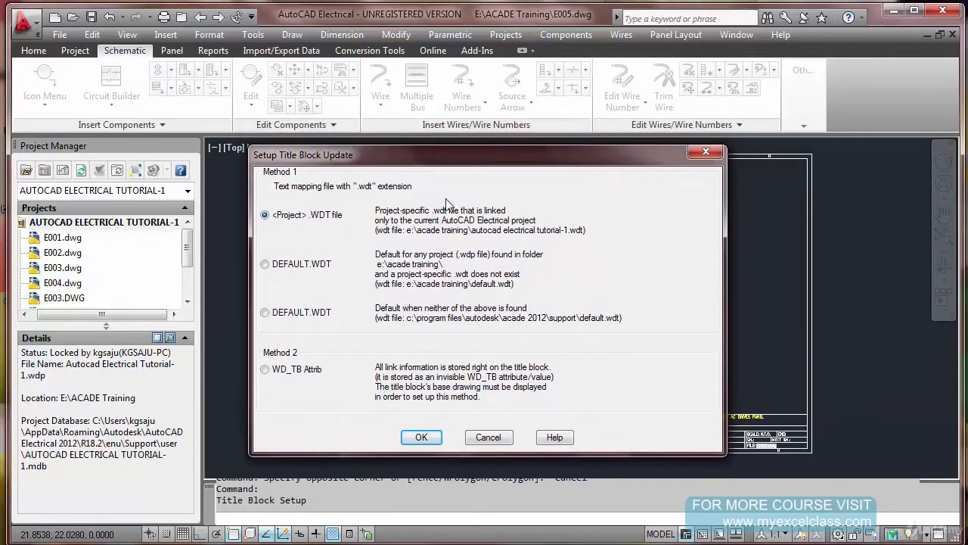
left_click(488, 438)
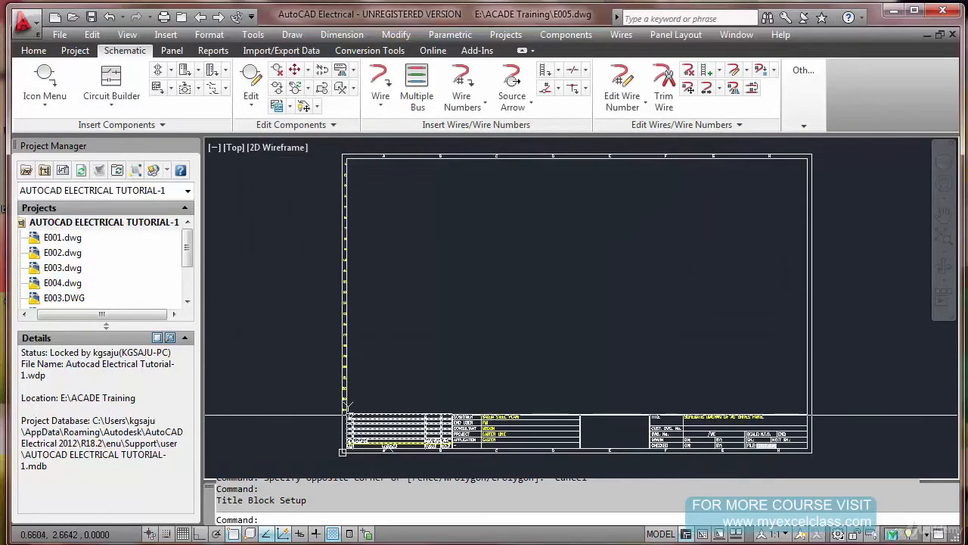
Examine the title block's revision, customer, project and title fields, and check the project's title block update option
scroll(376, 437, "up", 3)
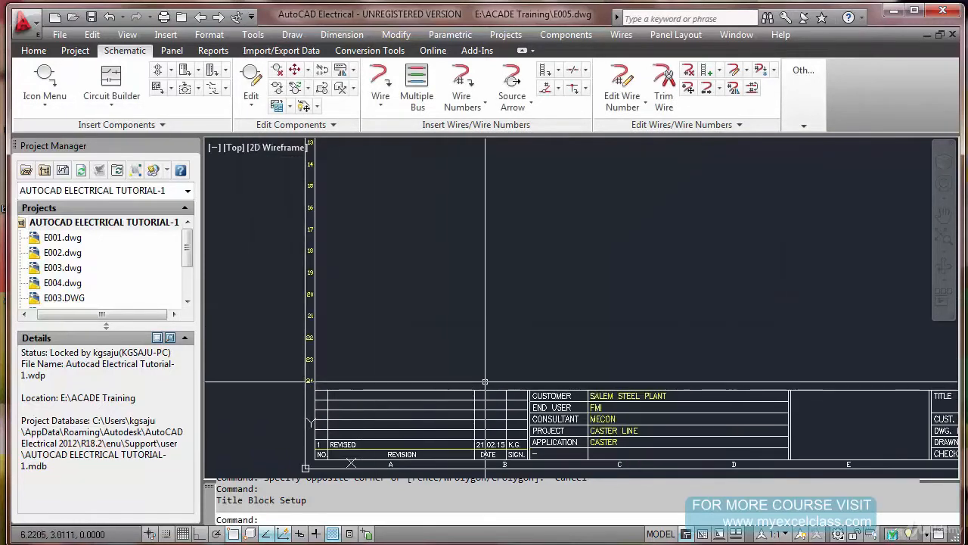
scroll(421, 354, "down", 3)
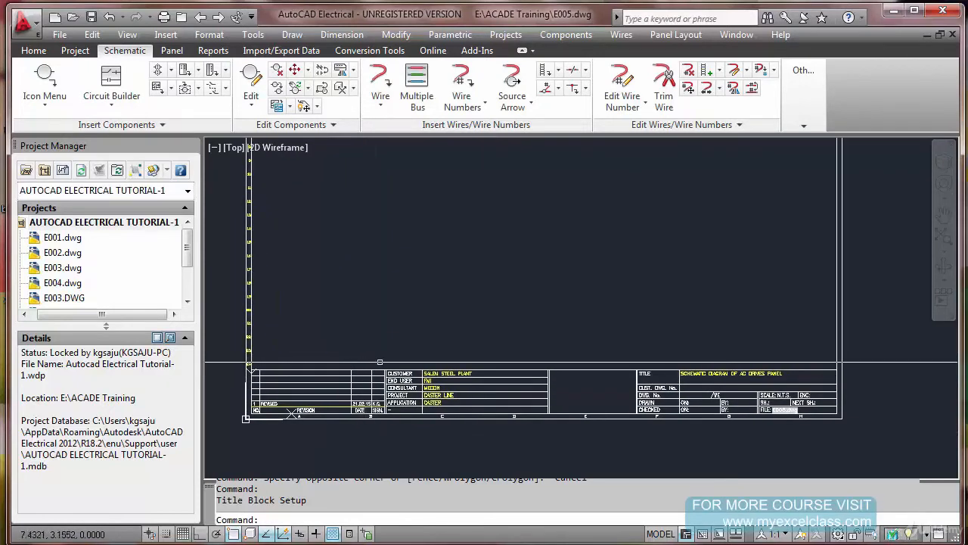
scroll(386, 365, "up", 4)
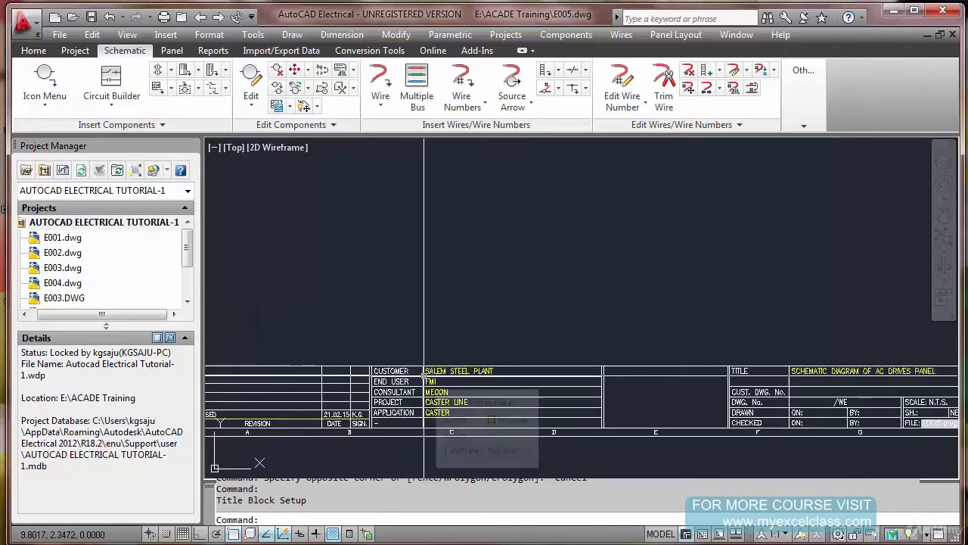
scroll(424, 372, "up", 1)
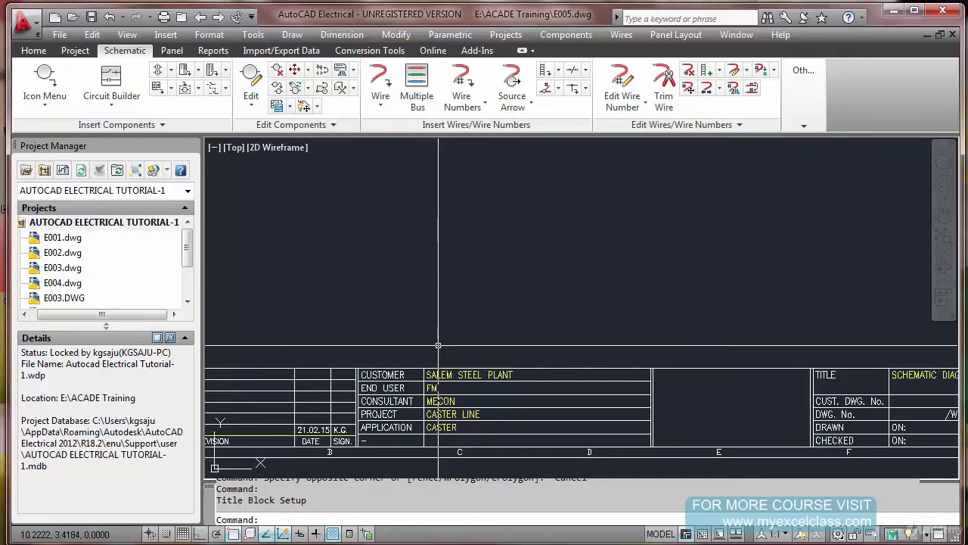
right_click(113, 229)
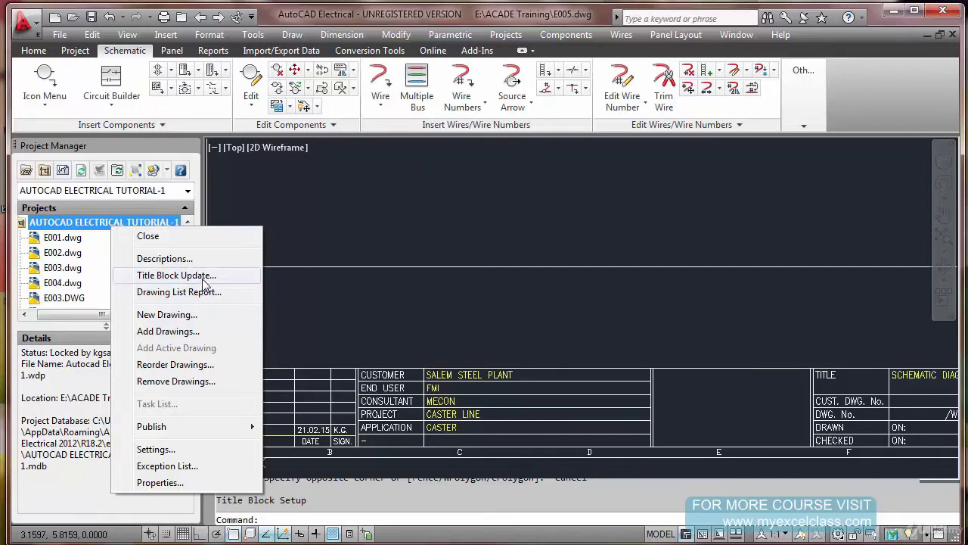
left_click(344, 282)
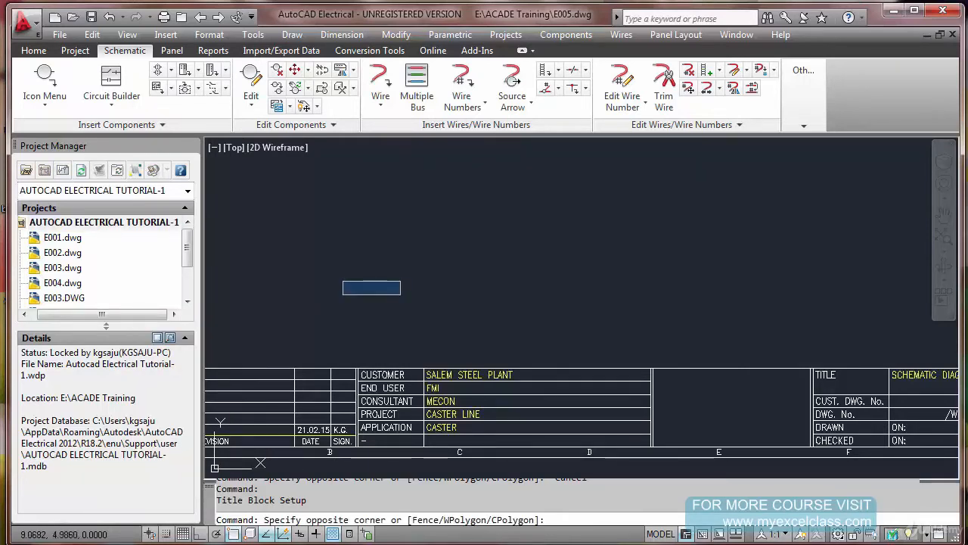
scroll(401, 295, "down", 2)
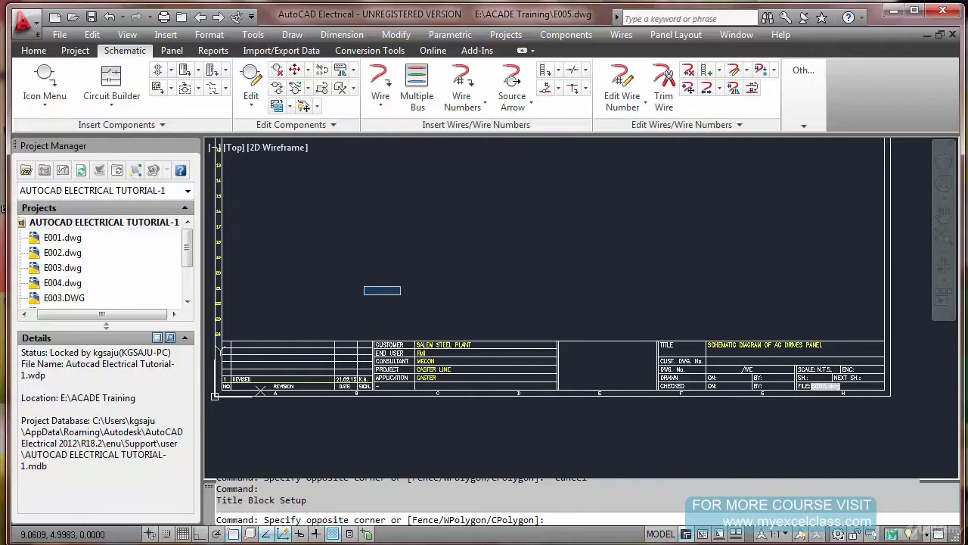
key("Escape")
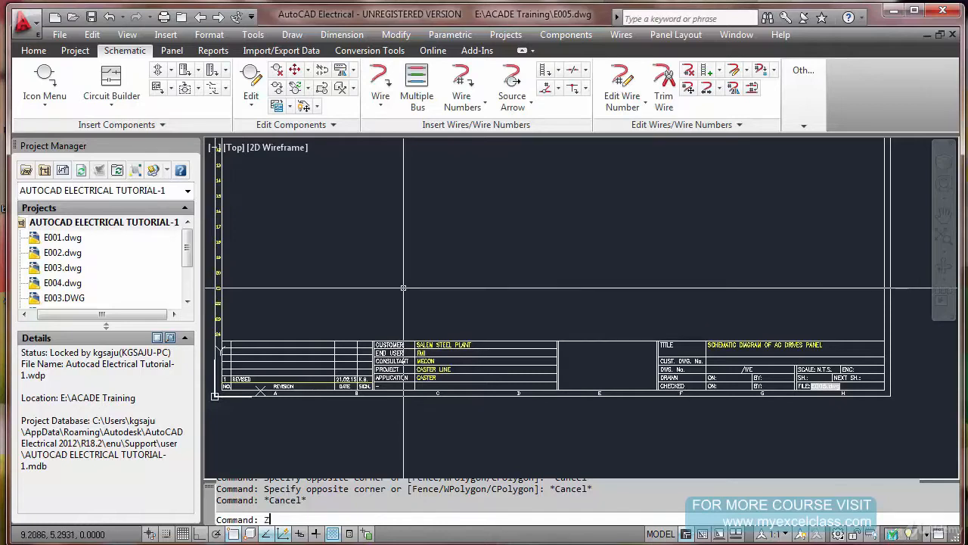
Measure the overall size of the drawing frame with DIST, from its lower-left corner to its upper-right corner
type("z")
key("Return")
type("e")
key("Return")
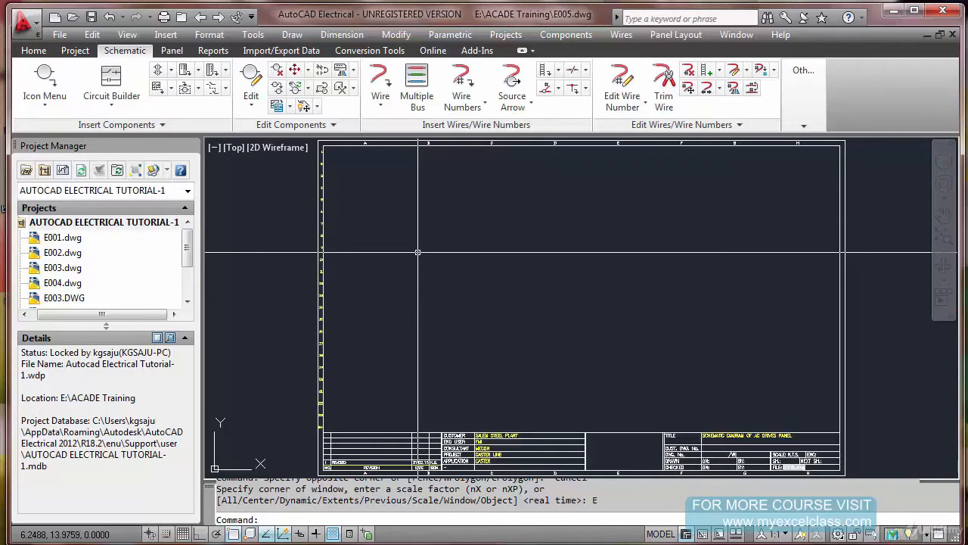
type("DIST")
key("Return")
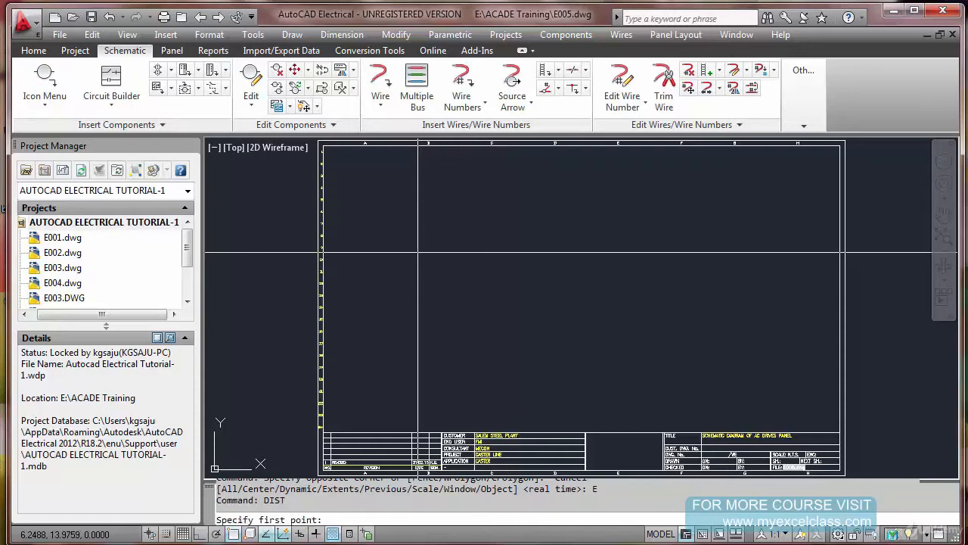
left_click(386, 425)
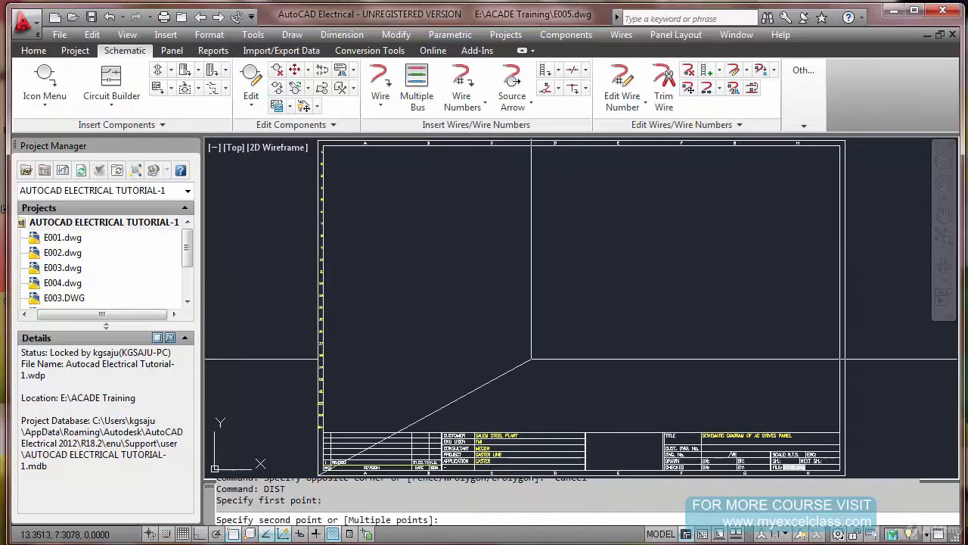
left_click(842, 143)
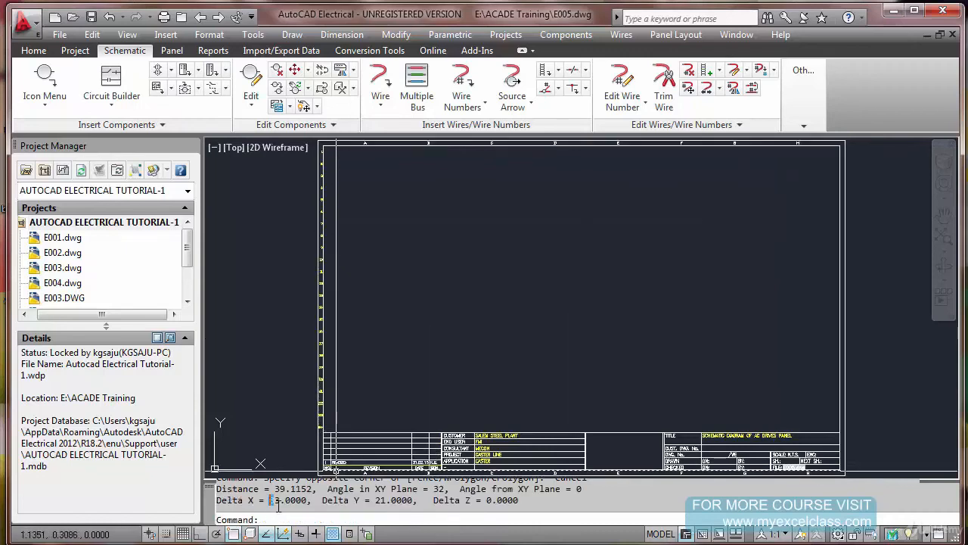
left_click_drag(371, 502, 385, 502)
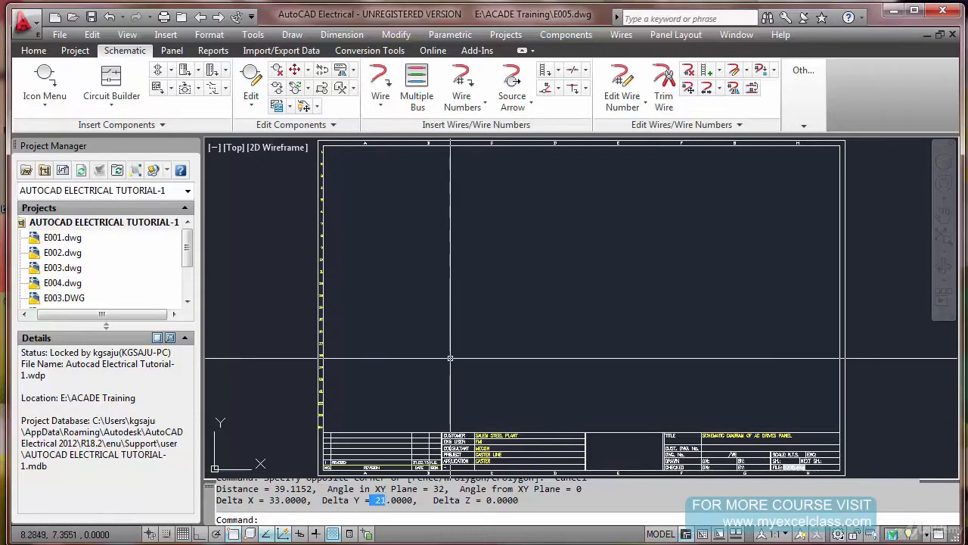
key("Escape")
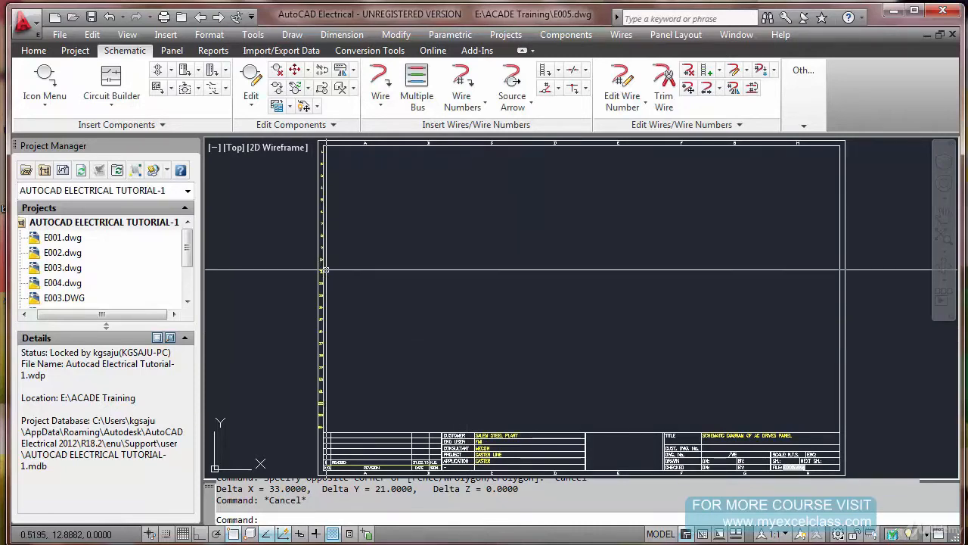
Review the JIC push button symbols and the schematic insertion scale in the component library, inserting nothing
left_click(53, 86)
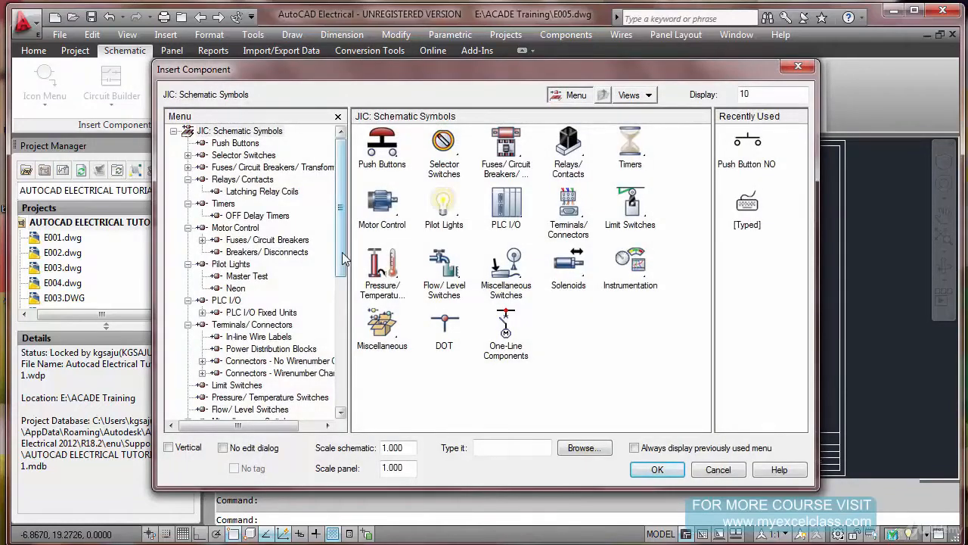
left_click_drag(343, 258, 344, 393)
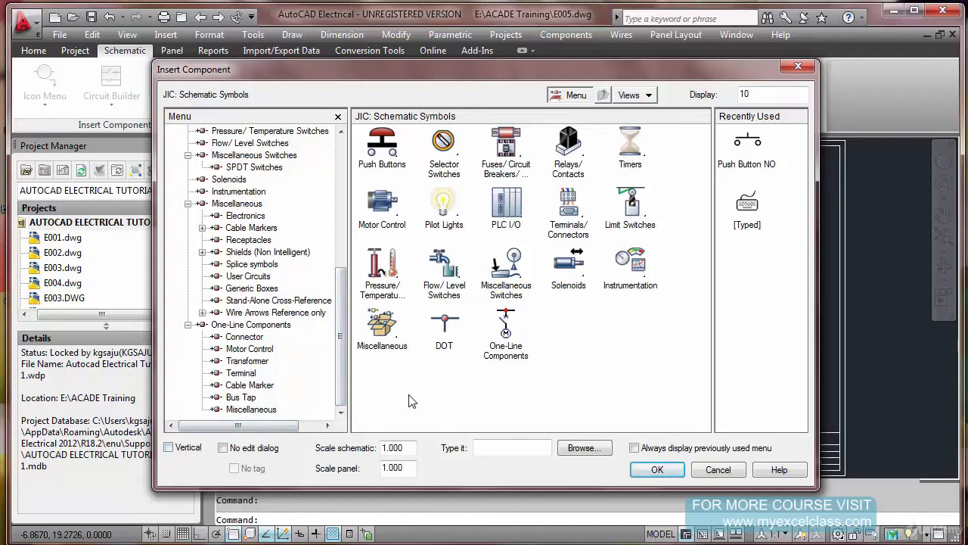
left_click(394, 157)
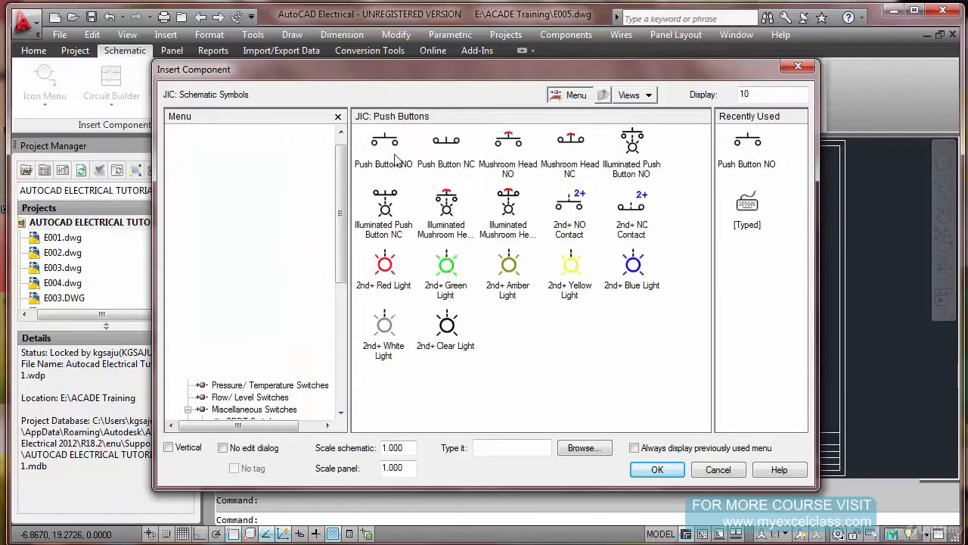
double_click(392, 448)
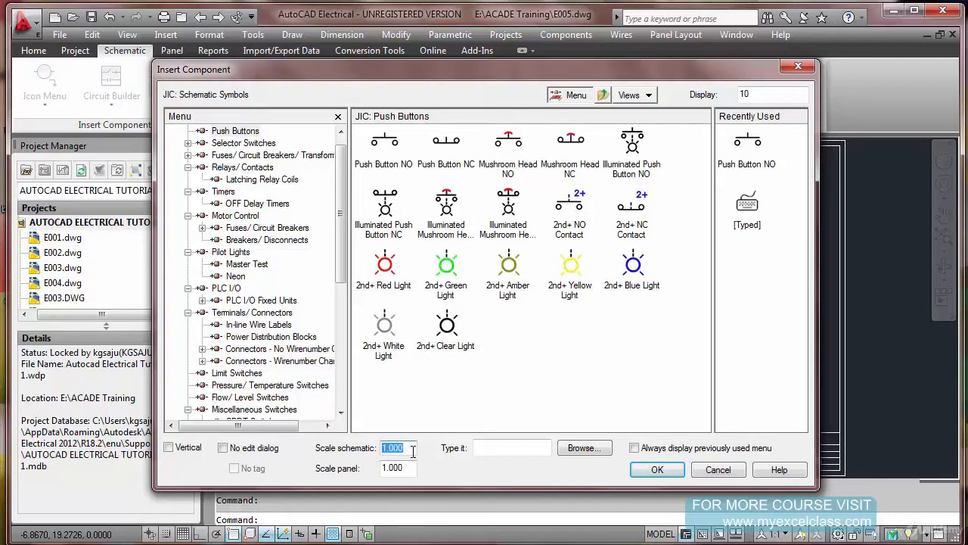
left_click_drag(546, 76, 499, 75)
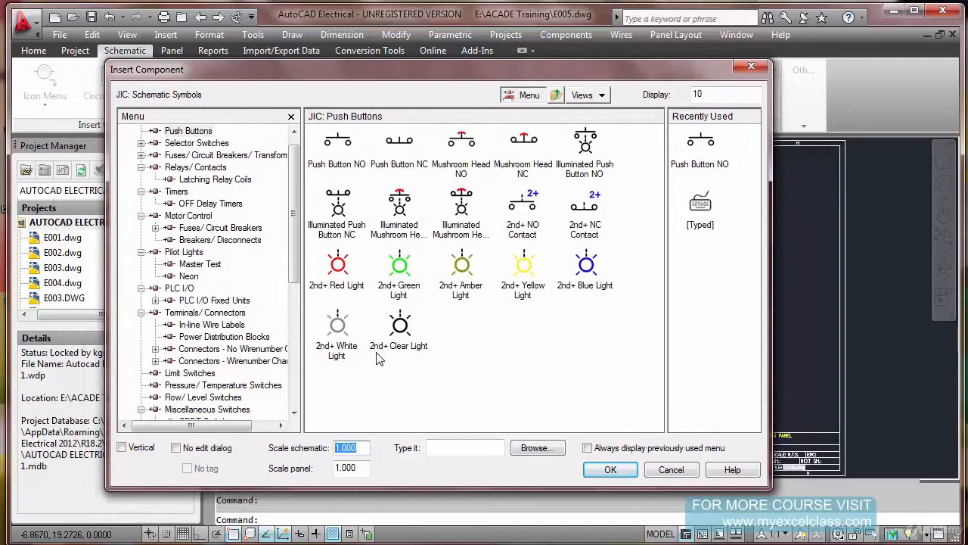
left_click(660, 467)
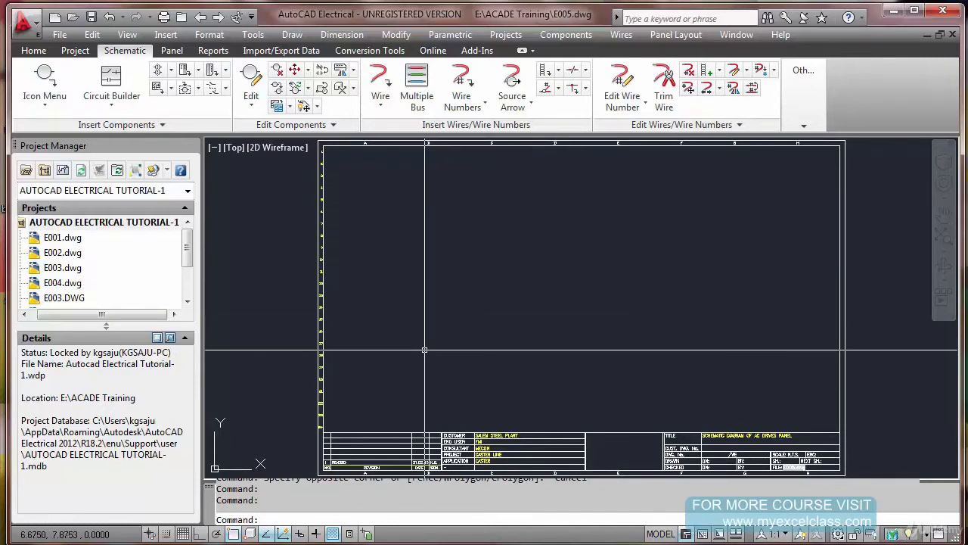
key("Escape")
key("Escape")
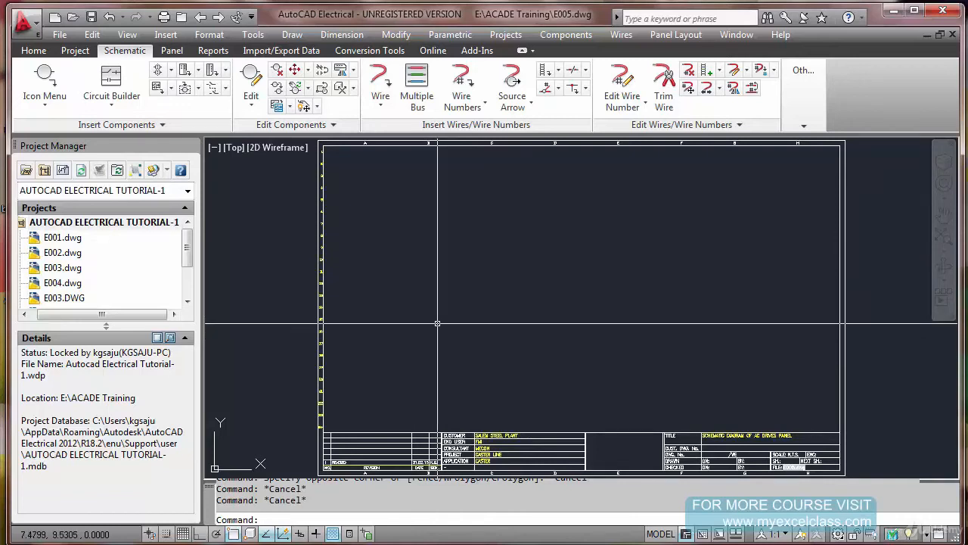
Measure the height of one title block row with DIST, along the right edge of the customer information table
scroll(437, 323, "down", 2)
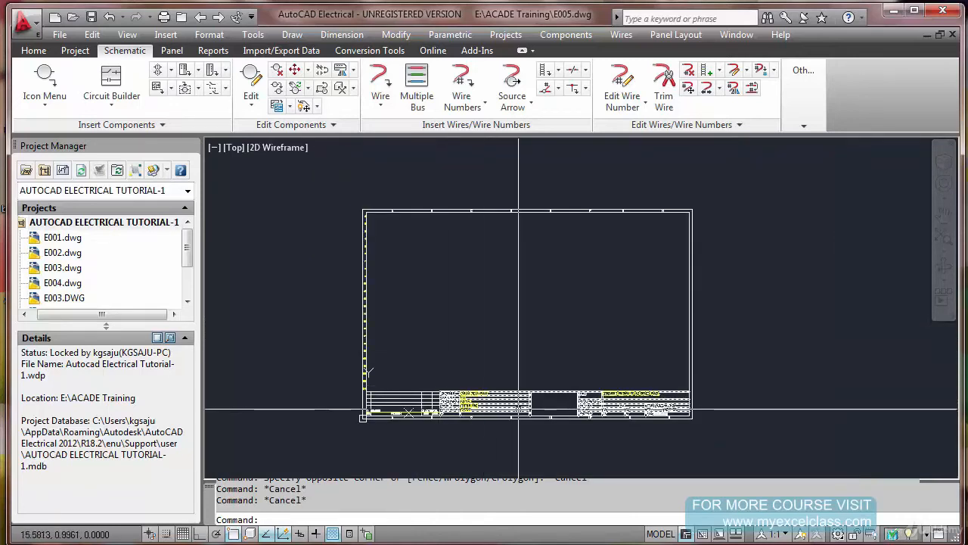
scroll(518, 409, "up", 2)
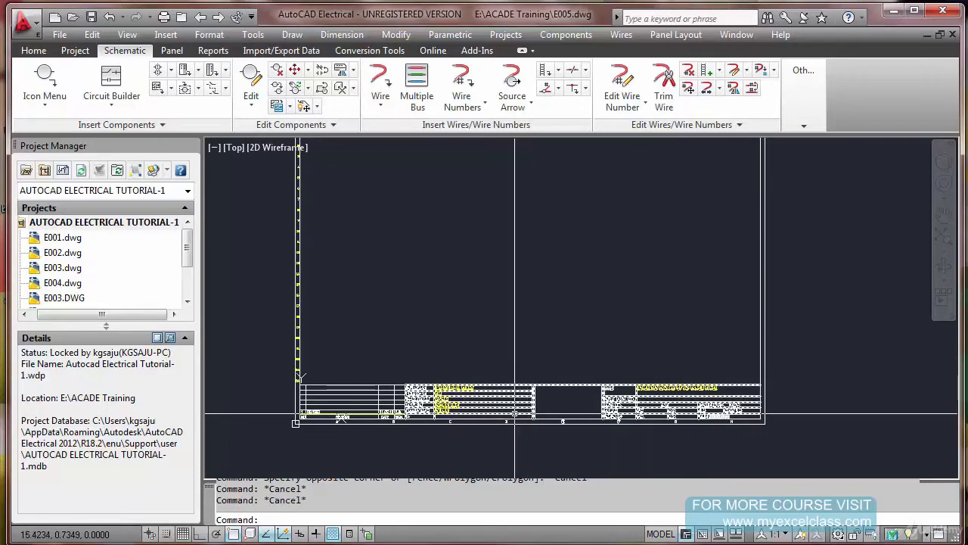
type("IST")
key("Return")
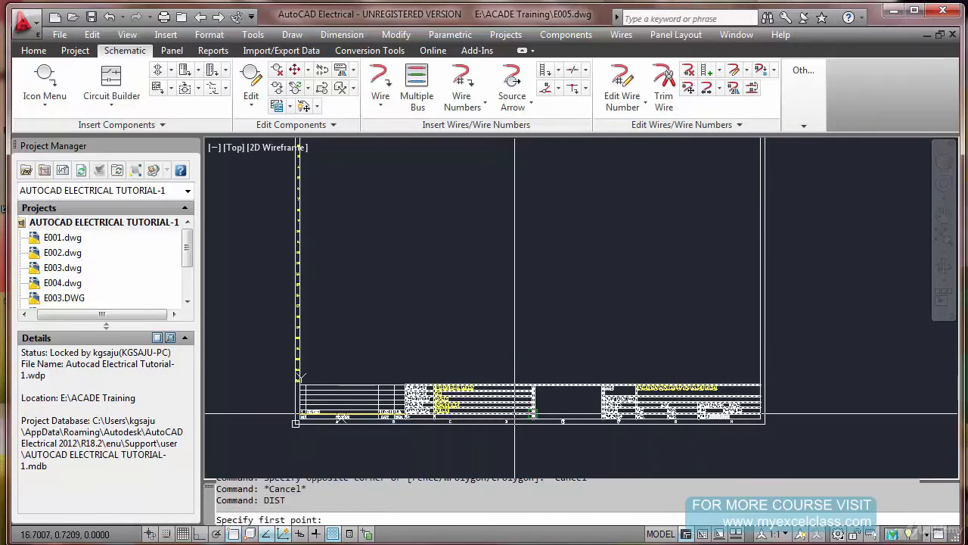
scroll(523, 413, "up", 5)
left_click(516, 387)
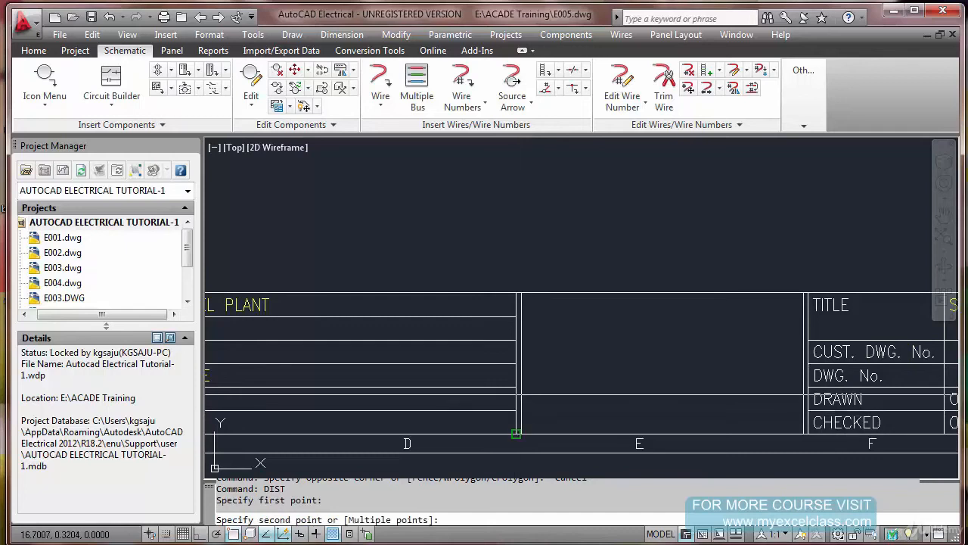
left_click(515, 364)
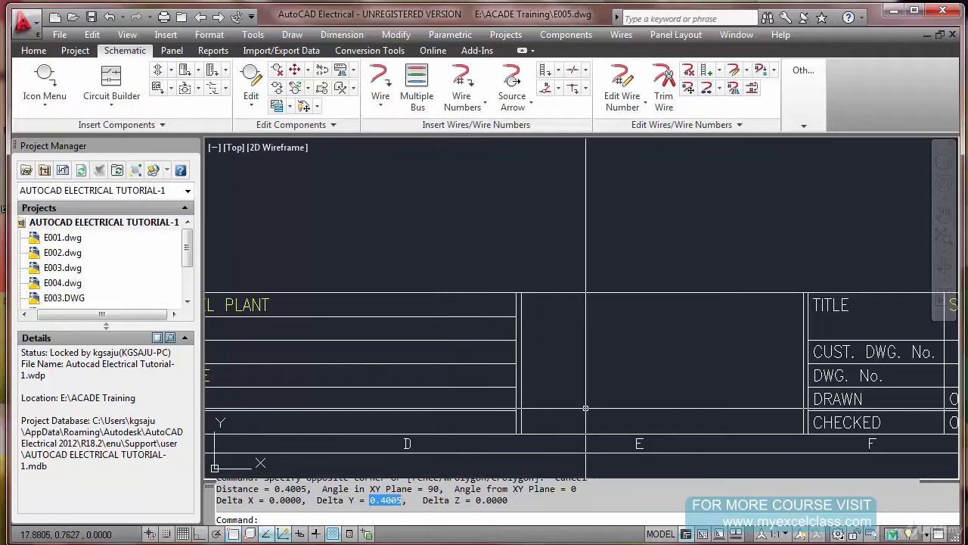
key("Escape")
Erase the entire drawing frame together with its title block from the drawing
scroll(594, 358, "down", 4)
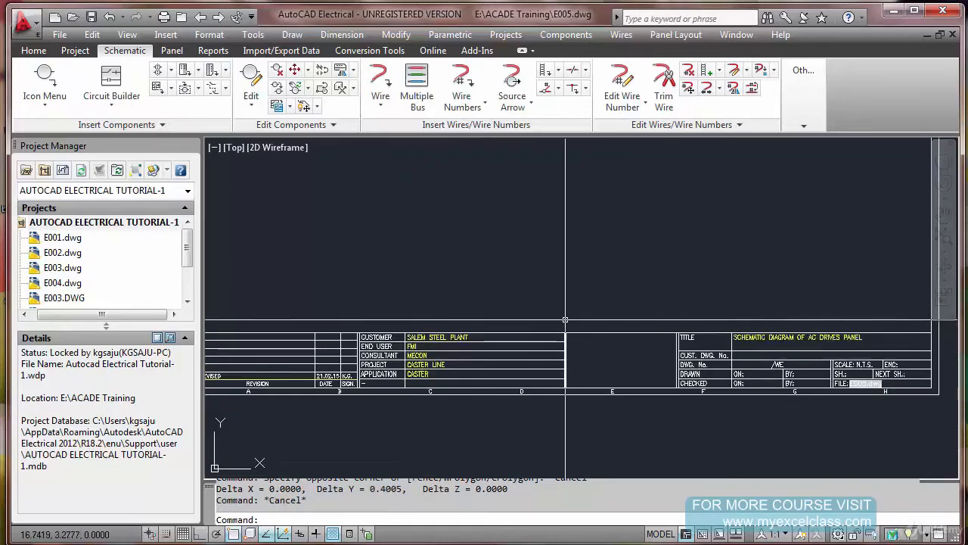
key("Return")
type("E")
key("Return")
type("e")
key("Return")
left_click(376, 177)
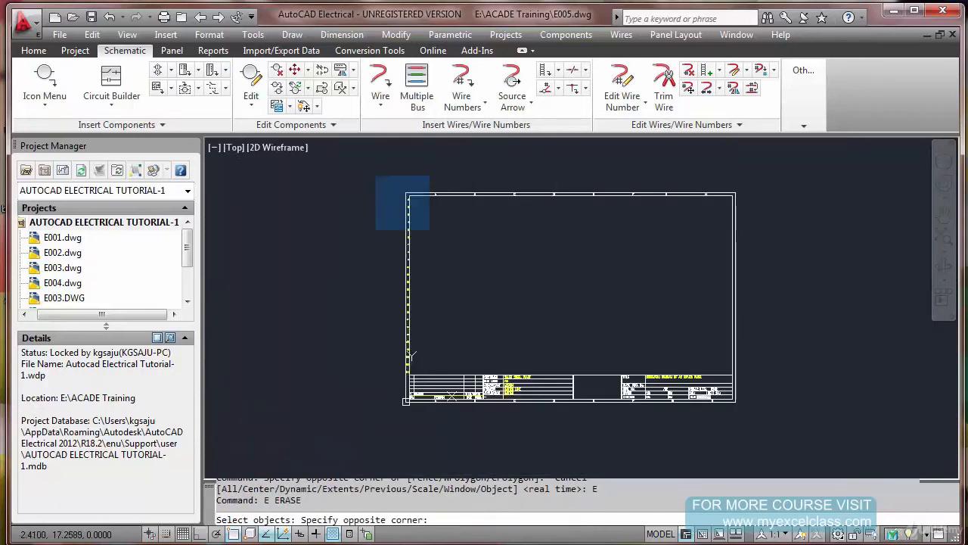
left_click(771, 419)
key("Return")
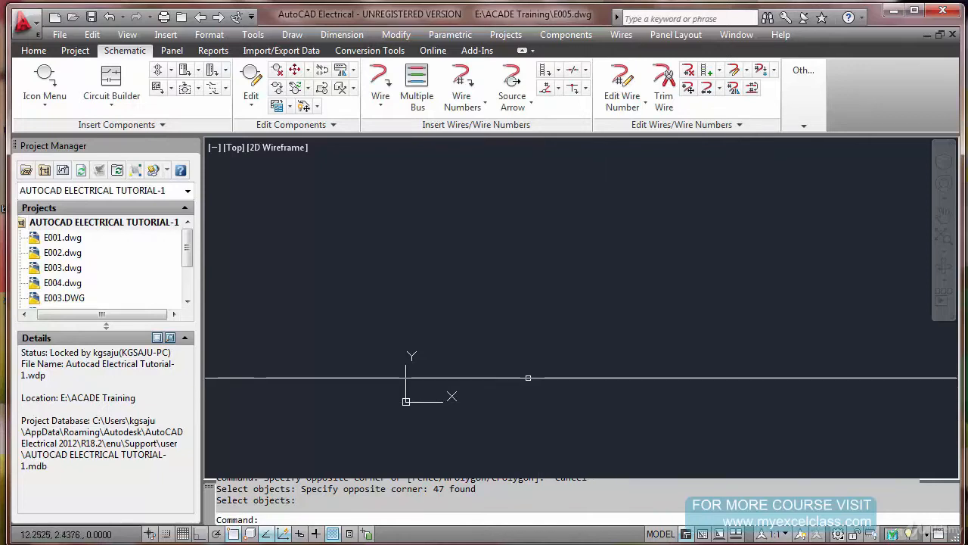
Draw a 297 by 210 rectangle as the outer drawing frame, starting near the origin
key("Escape")
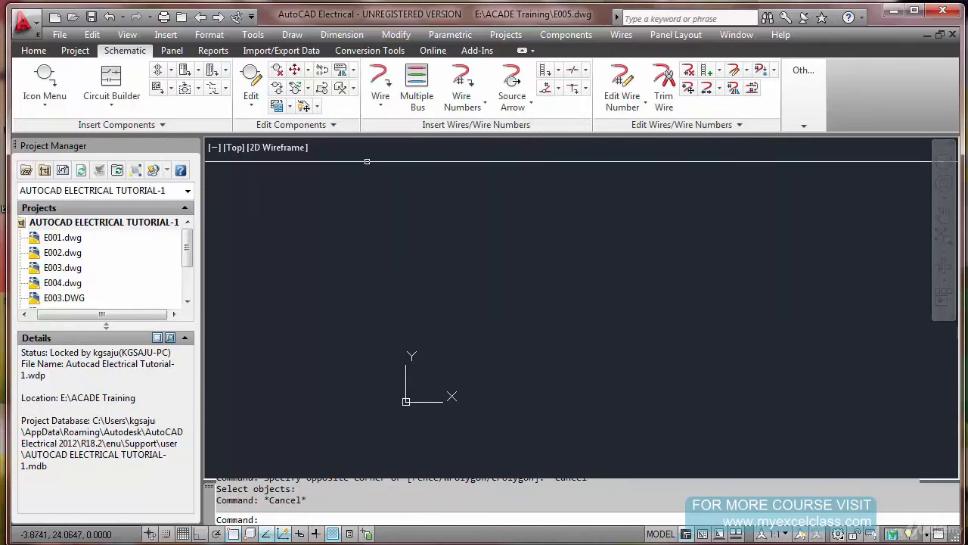
left_click(28, 52)
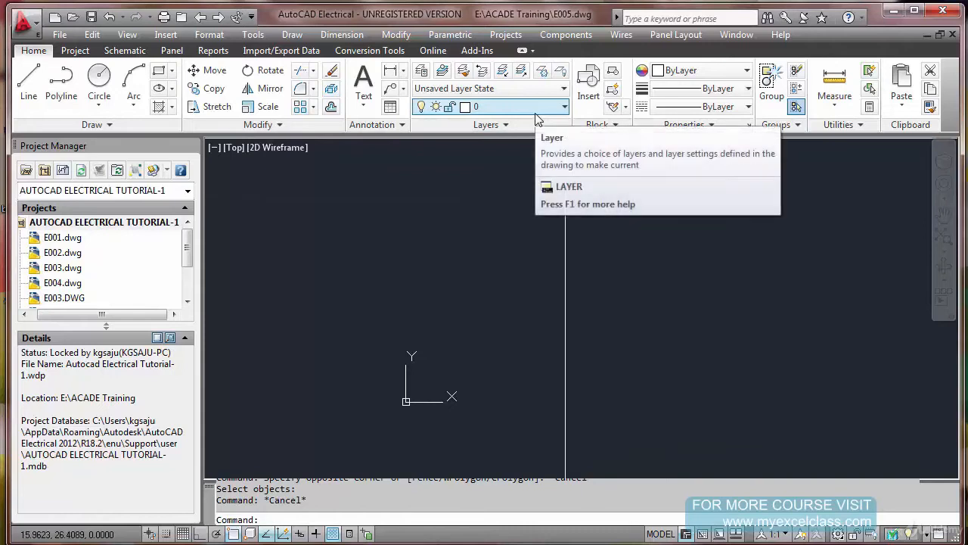
left_click(159, 70)
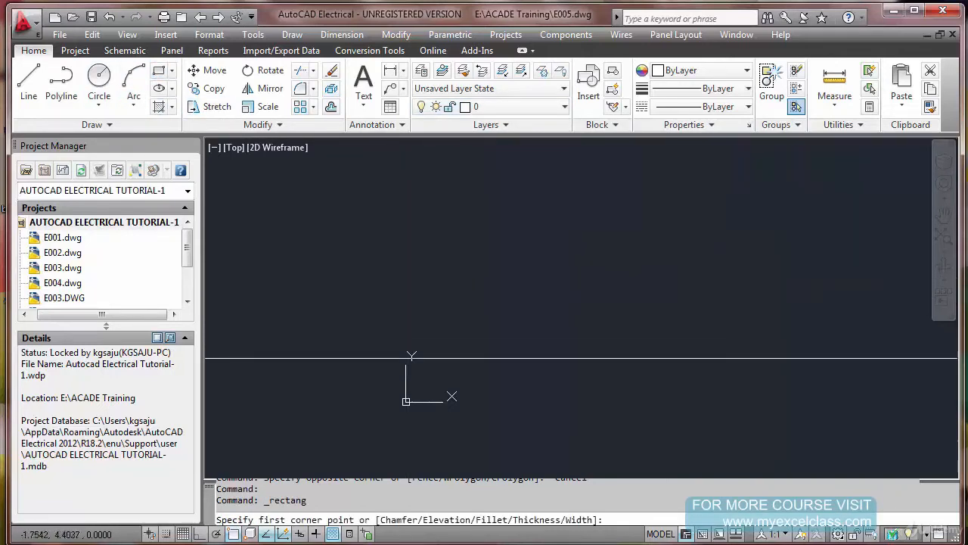
left_click(373, 389)
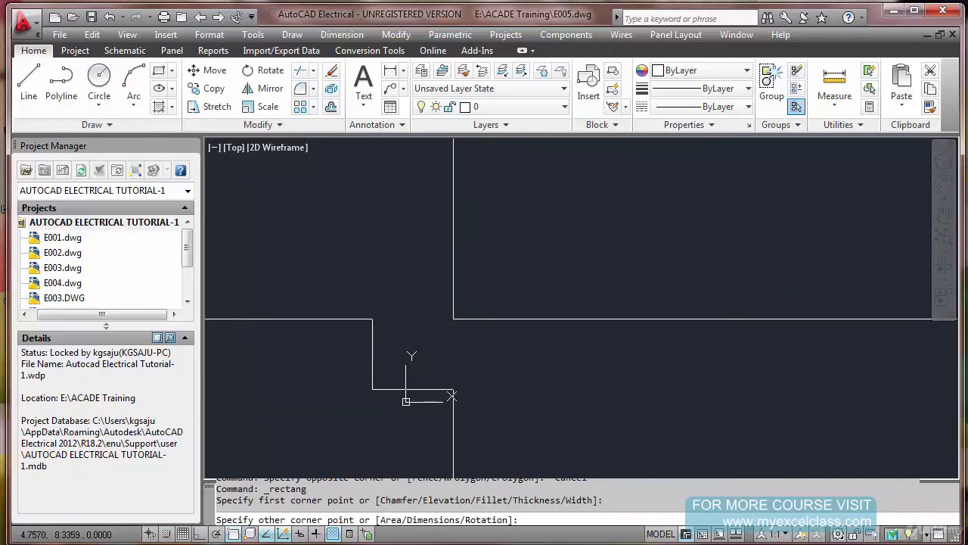
key("F8")
type("@")
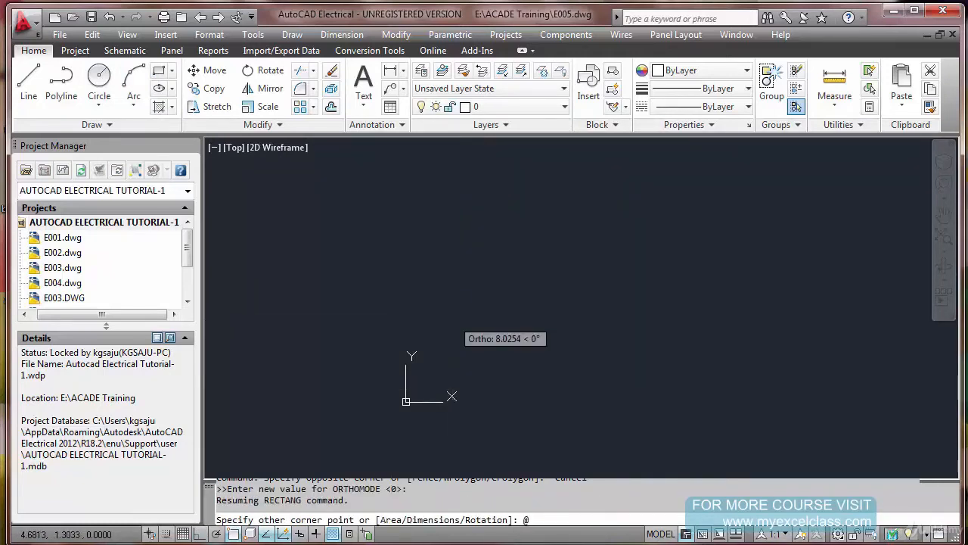
type("297,210")
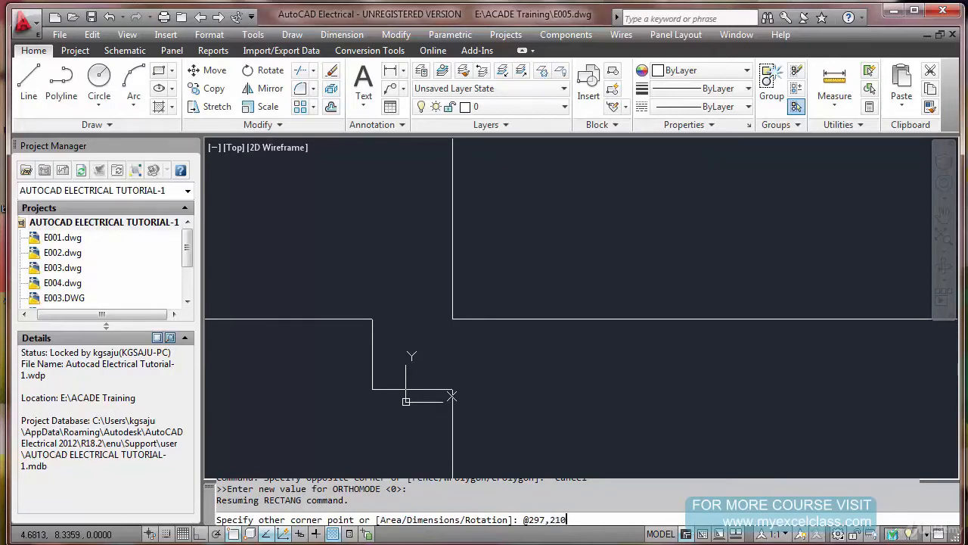
key("Return")
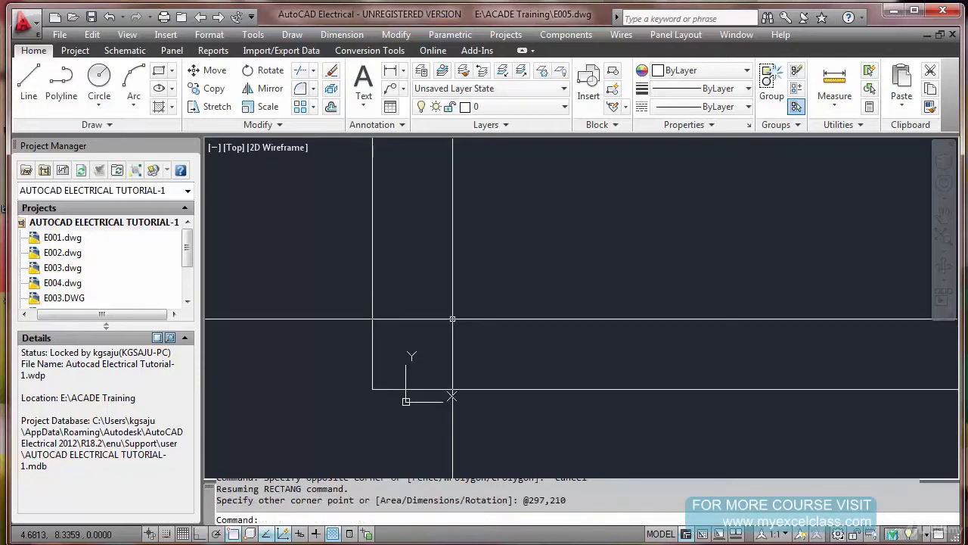
Offset the outer frame rectangle inward by 5 to create the inner border
type("z")
key("Return")
type("e")
key("Return")
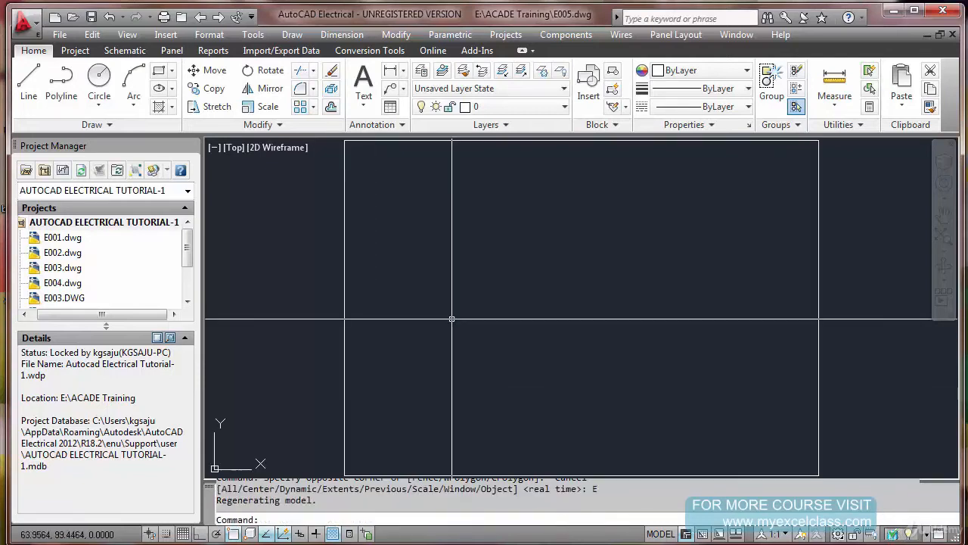
key("Escape")
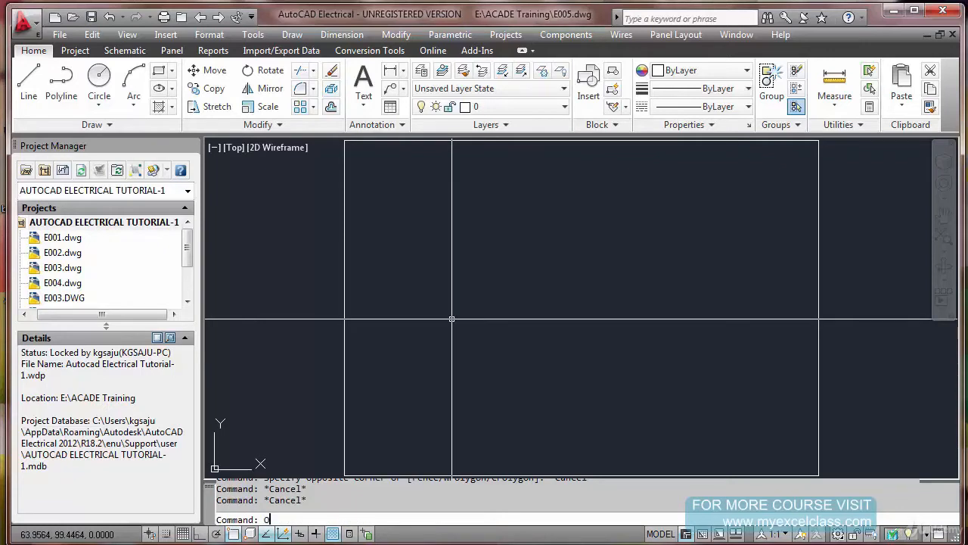
type("o")
key("Return")
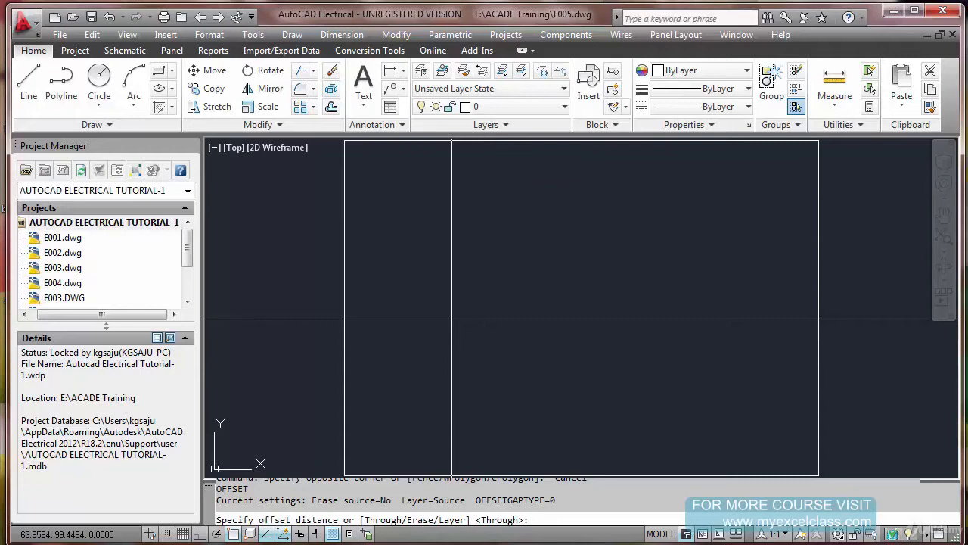
type("5")
key("Return")
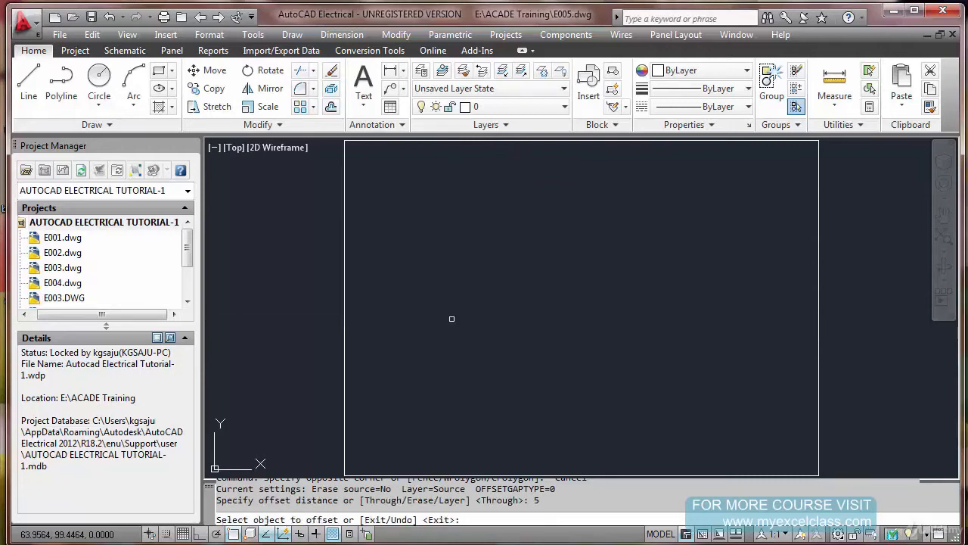
left_click(819, 153)
left_click(810, 164)
key("Escape")
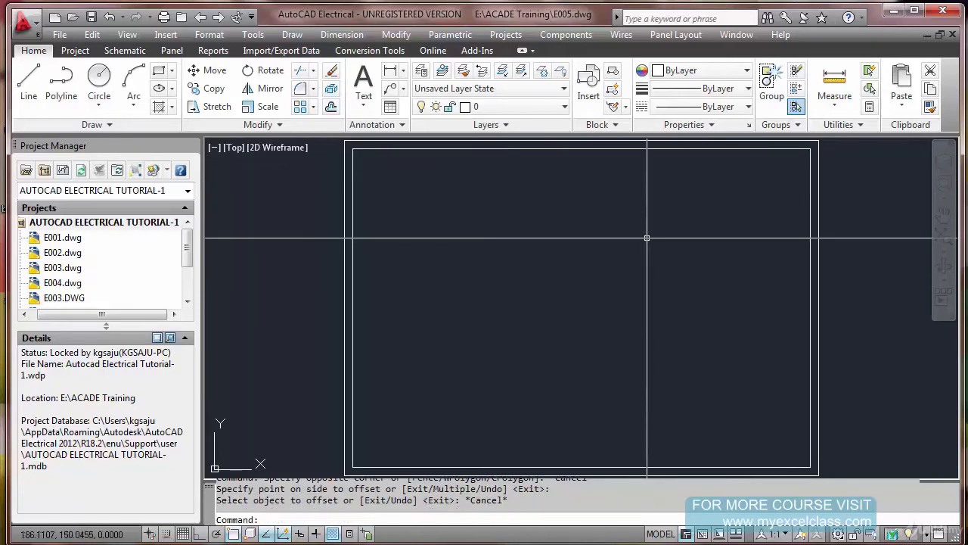
Draw a line along the inner border's bottom edge, from its lower-left corner to its lower-right corner
scroll(633, 244, "down", 2)
scroll(586, 334, "up", 2)
middle_click_drag(590, 335, 485, 361)
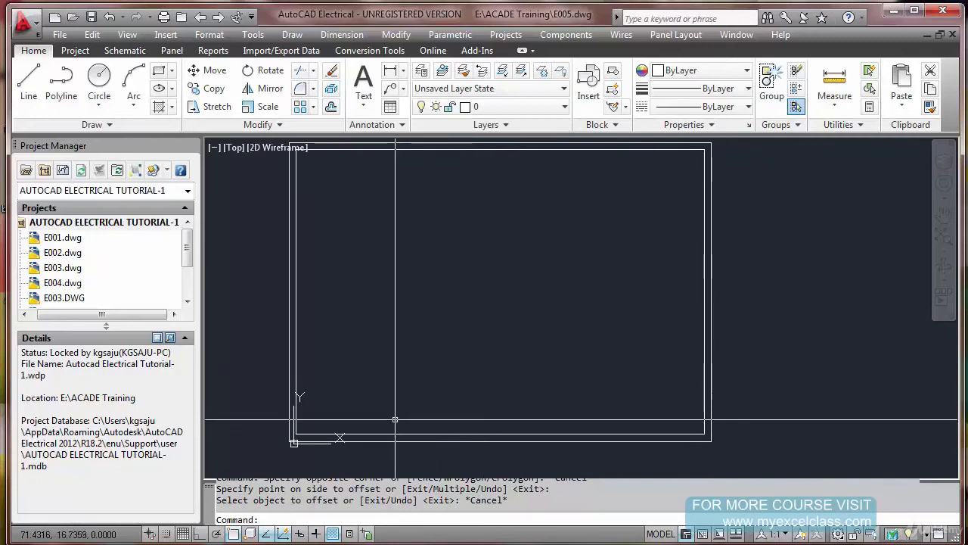
type("L")
key("Return")
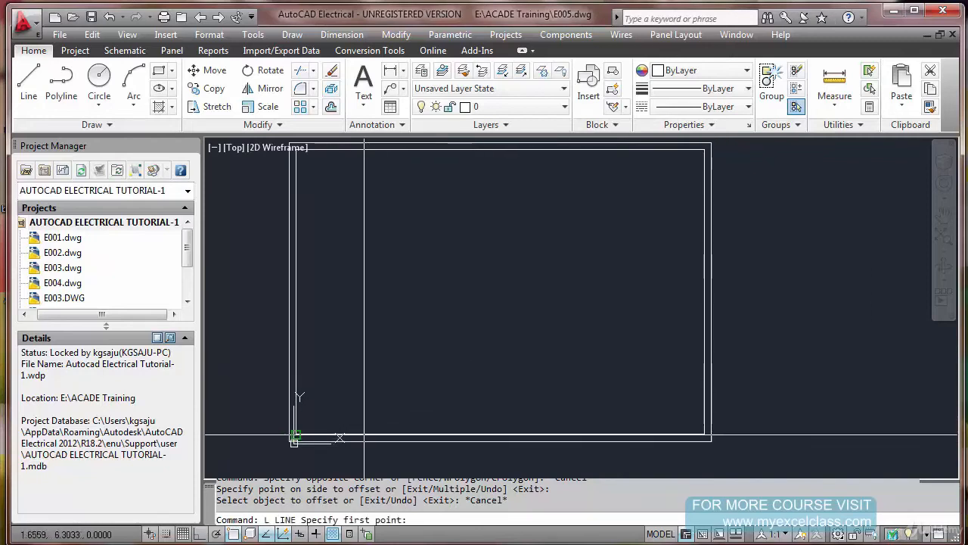
left_click(295, 435)
key("Escape")
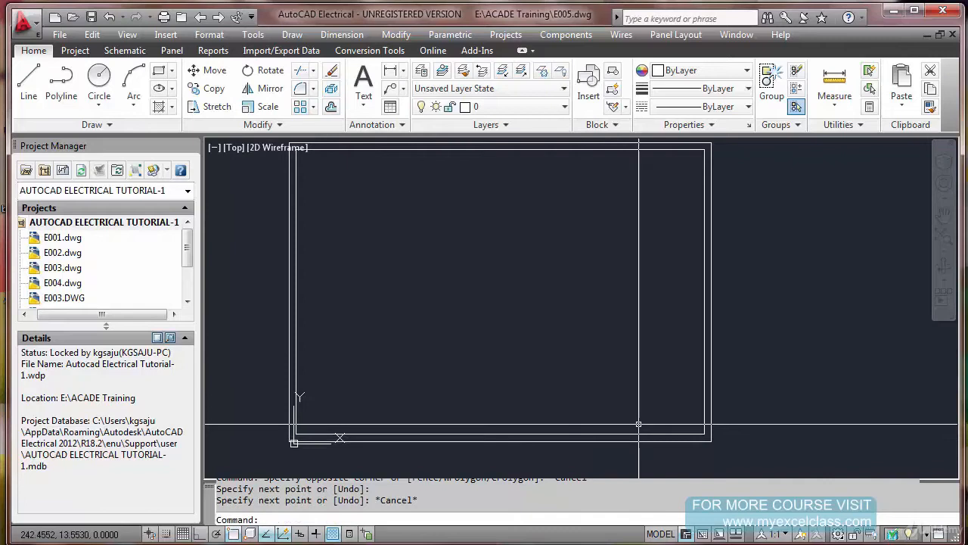
Move the line on the inner border's bottom edge straight up by 30 with Ortho on
type("M")
key("Return")
left_click(639, 435)
key("Return")
left_click(798, 442)
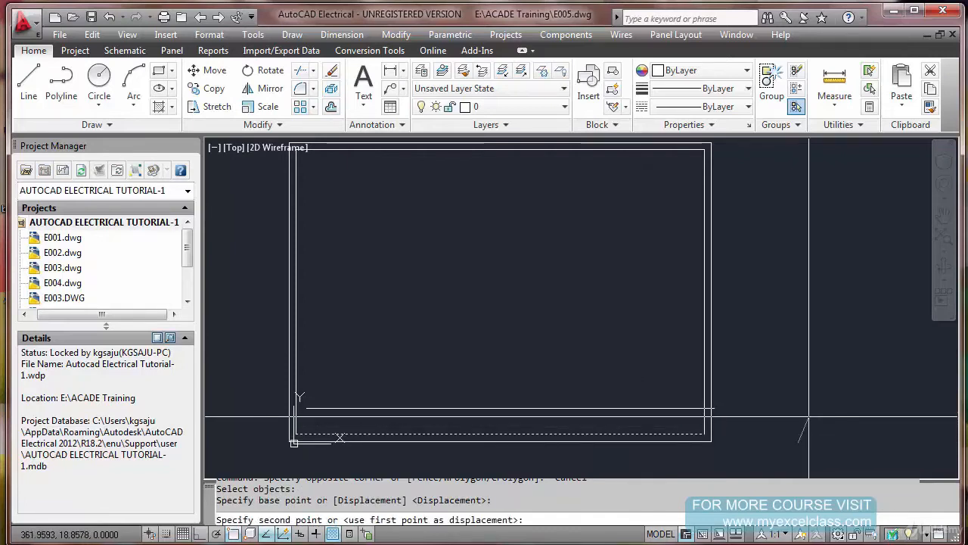
key("F8")
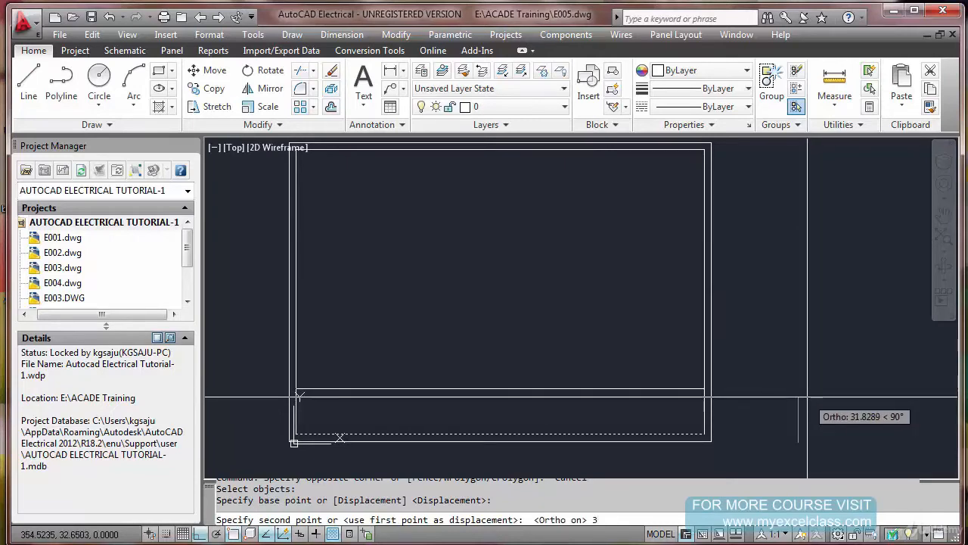
key("Return")
Draw a vertical line from the right end of the title block's top line down to the inner border's lower-right corner
scroll(585, 443, "up", 2)
middle_click_drag(609, 412, 700, 348)
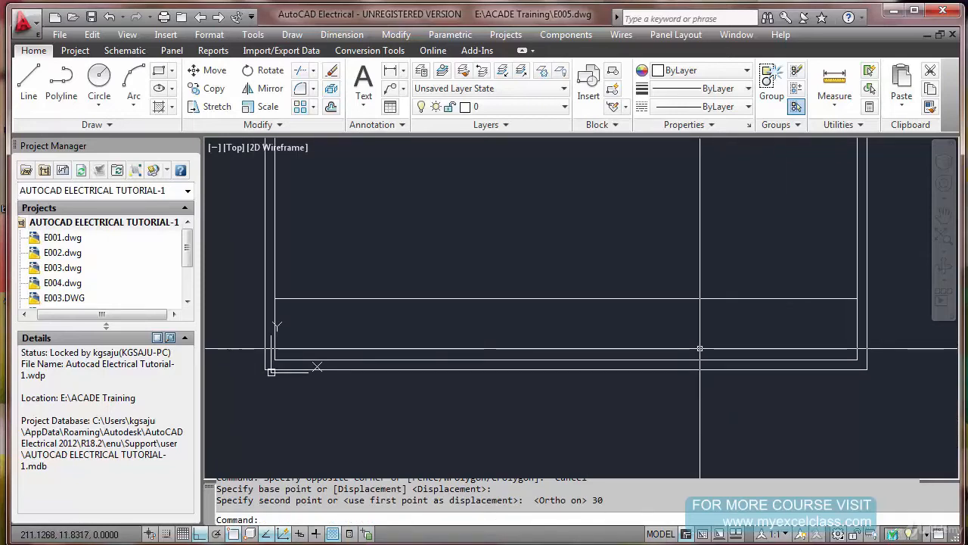
middle_click_drag(798, 364, 710, 377)
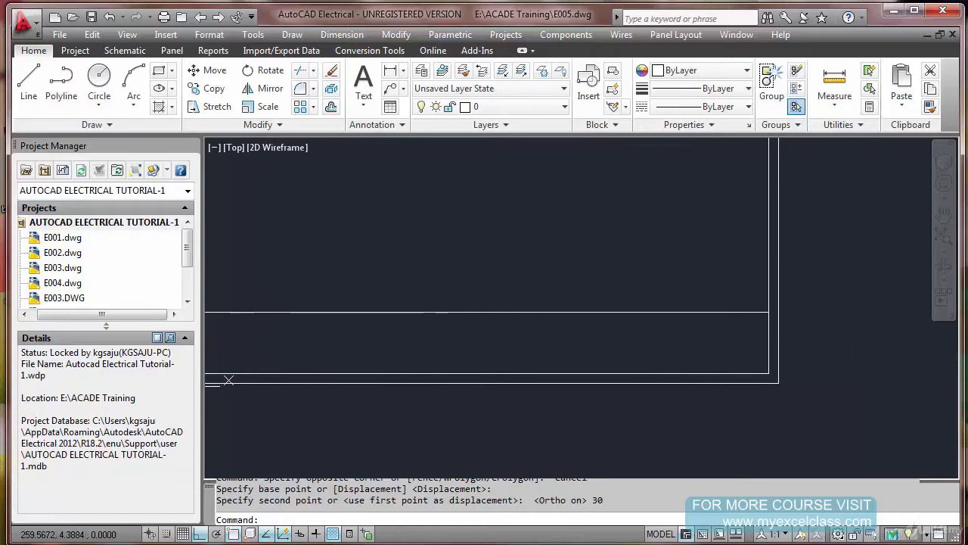
type("L")
key("Return")
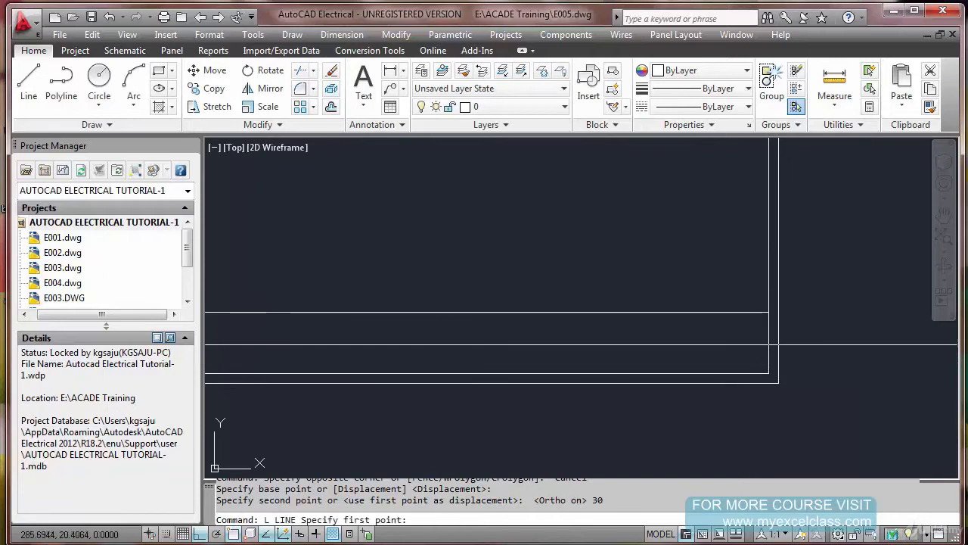
left_click(769, 314)
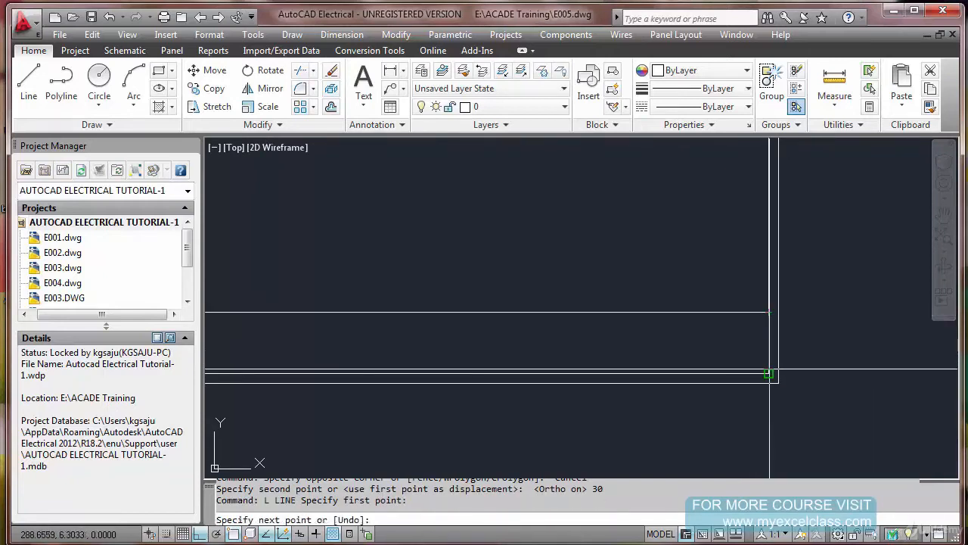
key("Escape")
Move the last drawn vertical line 120 to the left to divide the title block strip
type("M")
key("Return")
type("L")
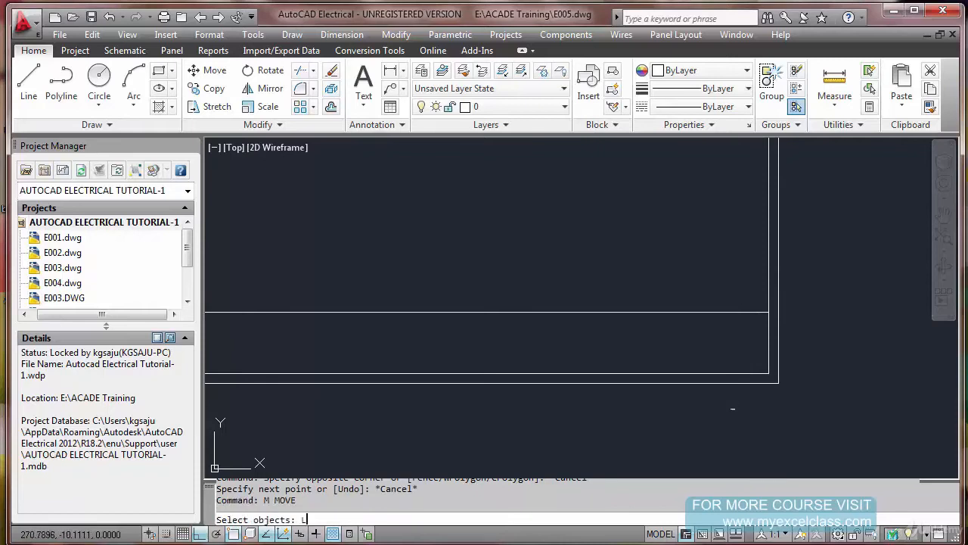
key("Return")
key("Return")
left_click(737, 425)
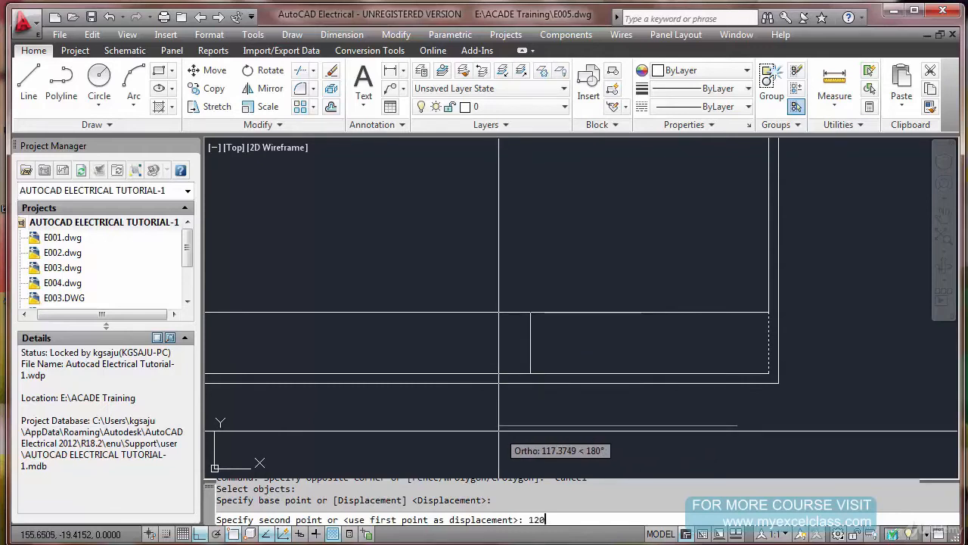
key("Return")
Copy the vertical divider to the left at distances of 50 and 120
scroll(489, 401, "down", 2)
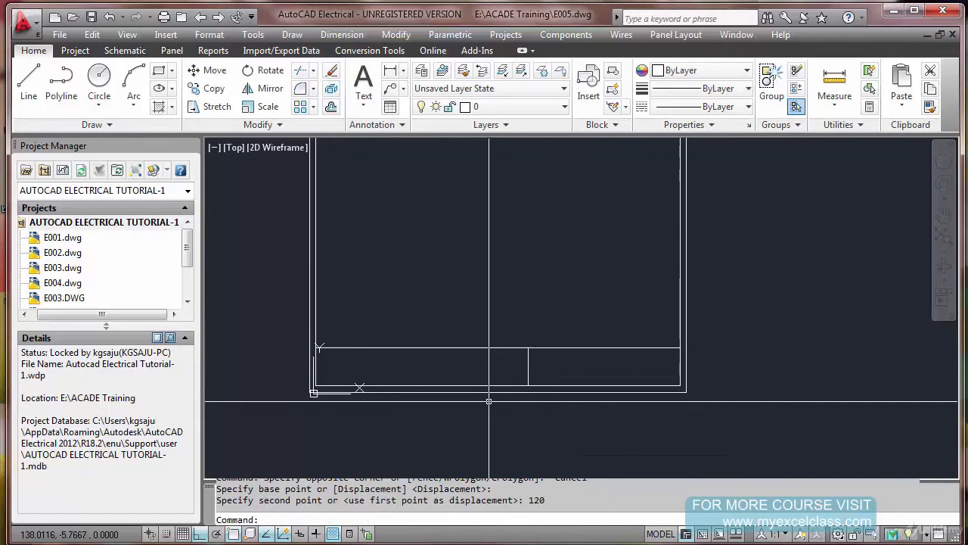
scroll(489, 401, "up", 2)
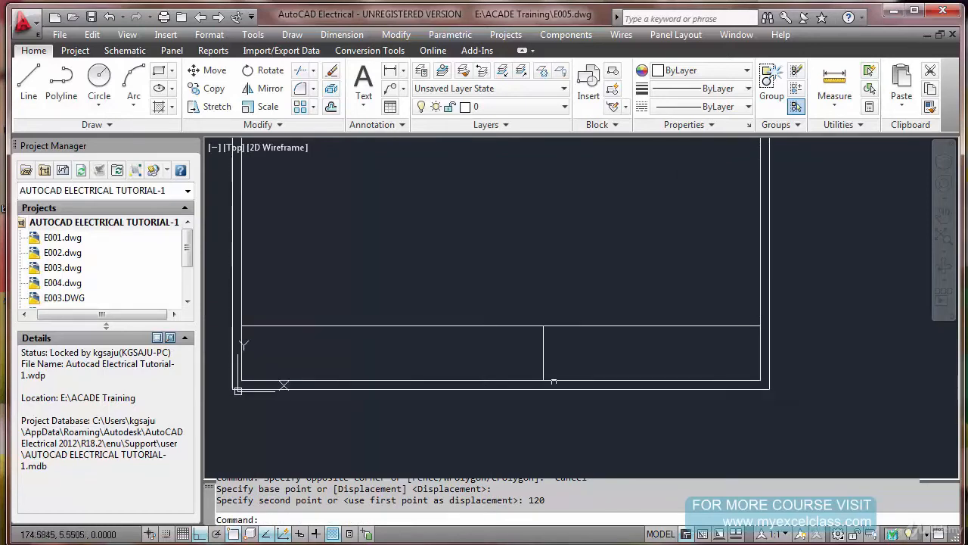
type("CO")
key("Return")
left_click(553, 359)
left_click(501, 361)
key("Return")
left_click(544, 420)
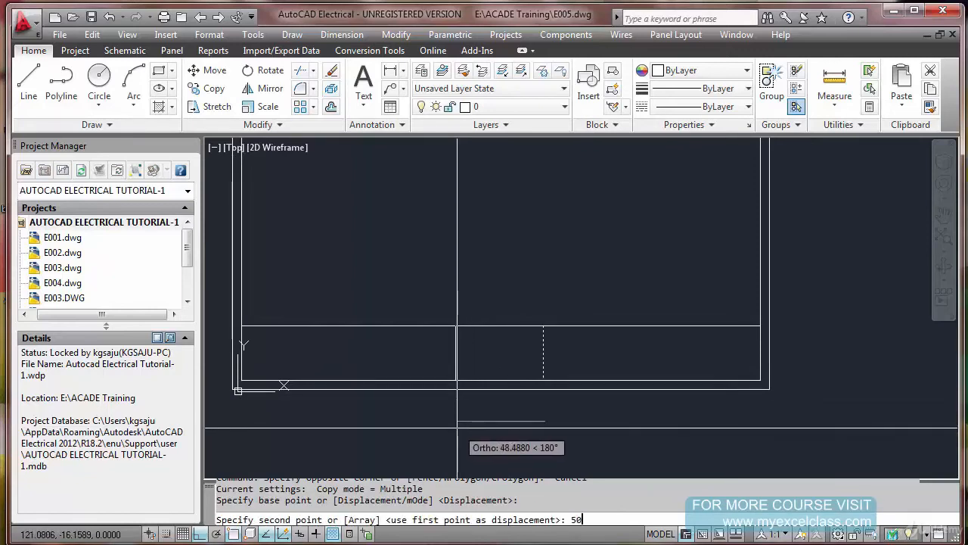
type("50")
key("Return")
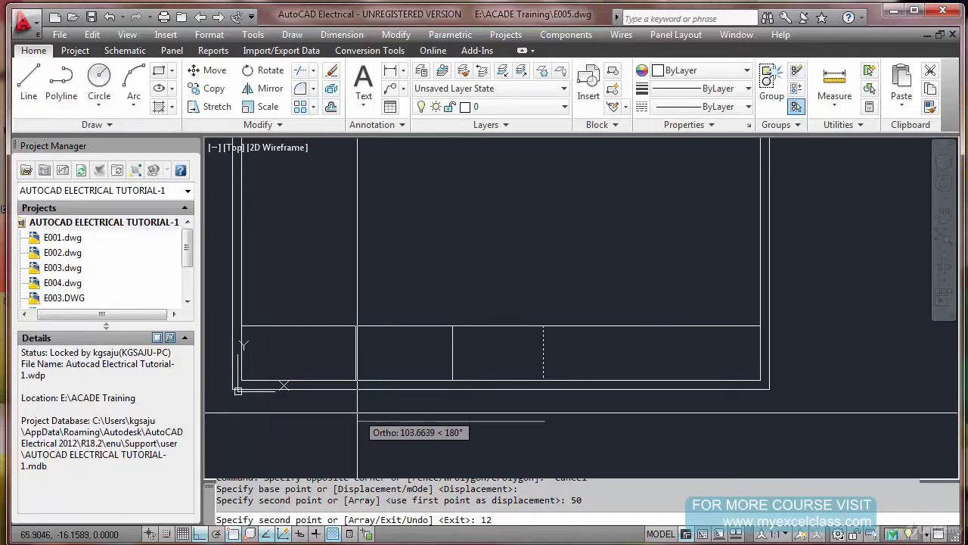
key("Return")
key("Escape")
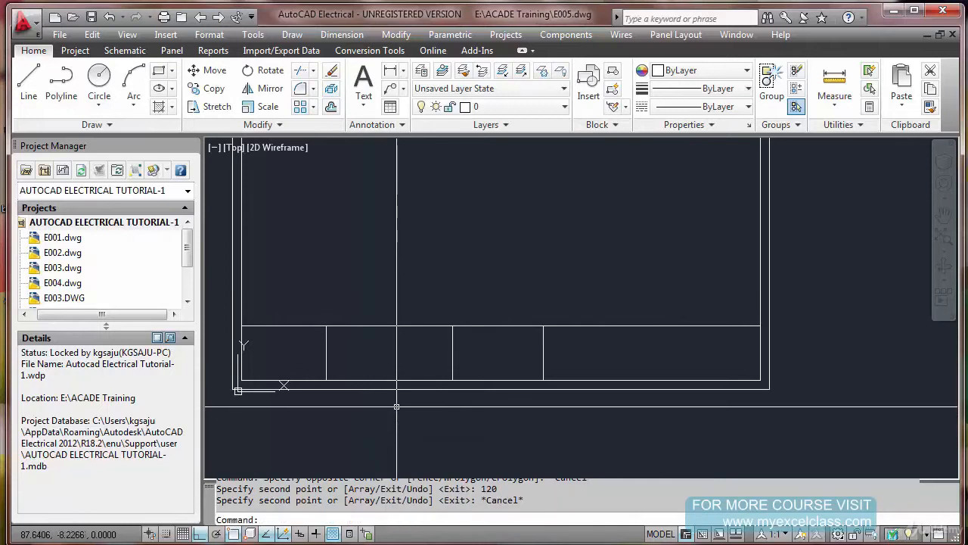
Shift all three vertical dividers of the title block strip 15 to the right with Stretch
type("STRET")
key("Return")
left_click(306, 303)
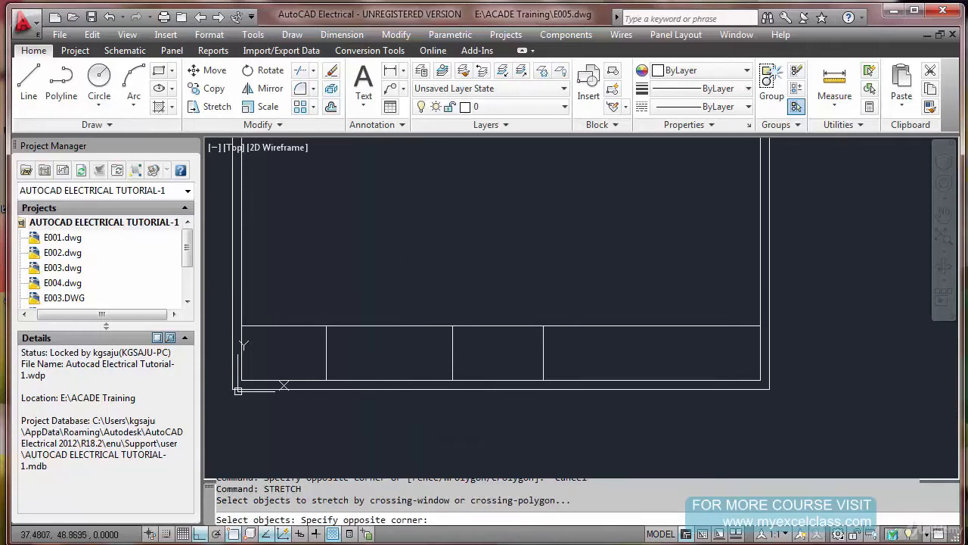
left_click(618, 418)
key("Return")
left_click(480, 432)
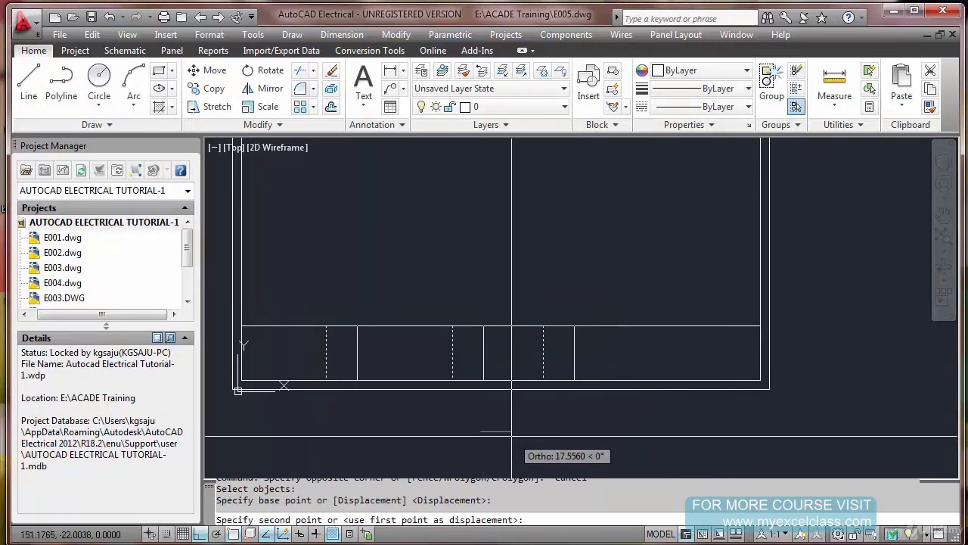
type("1")
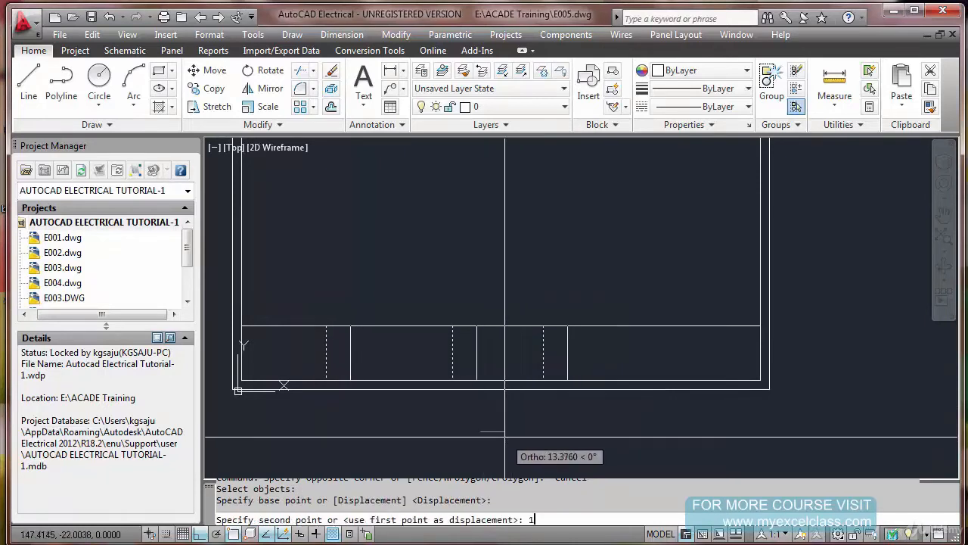
type("5")
key("Return")
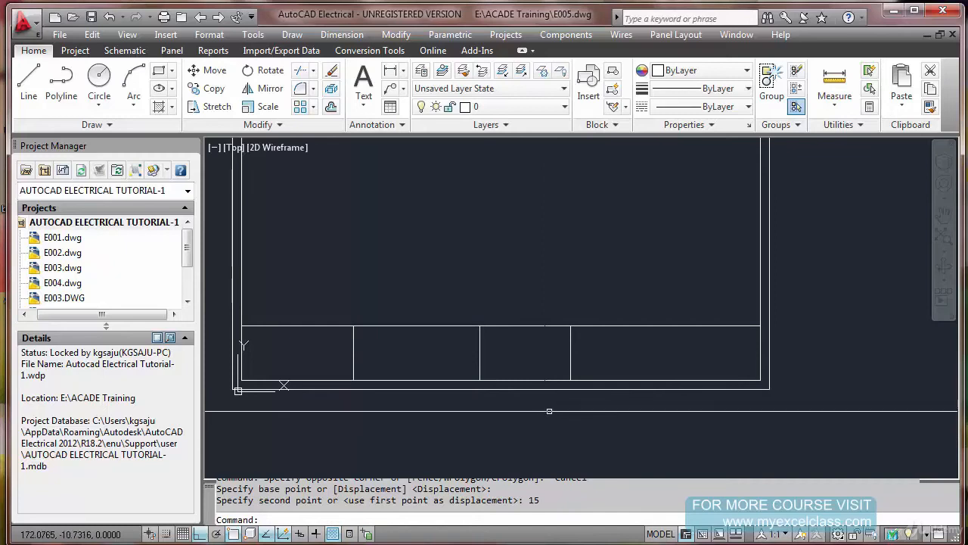
Copy the middle vertical divider of the title block strip 1.5 to the right
middle_click_drag(627, 396, 595, 394)
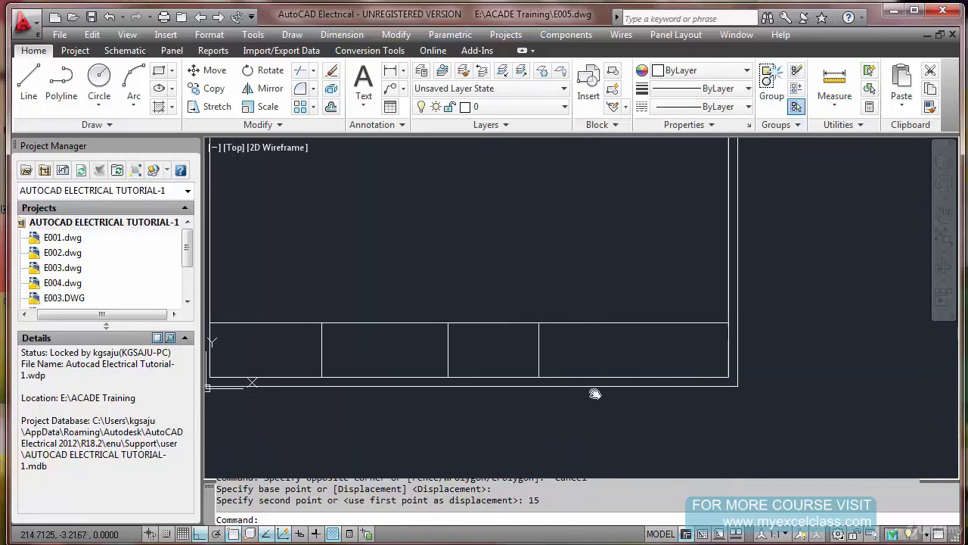
scroll(478, 345, "up", 4)
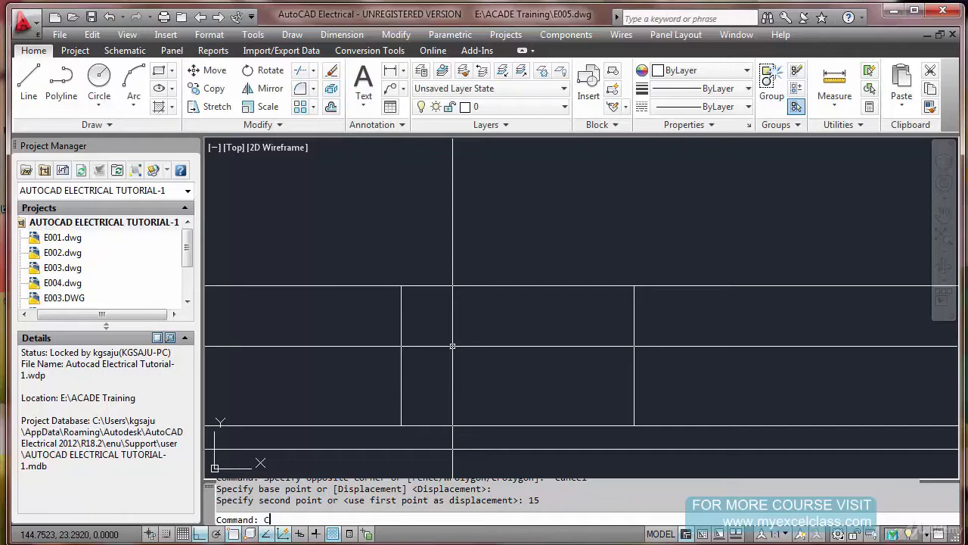
type("o")
key("Return")
left_click(442, 341)
left_click(389, 350)
key("Return")
left_click(431, 350)
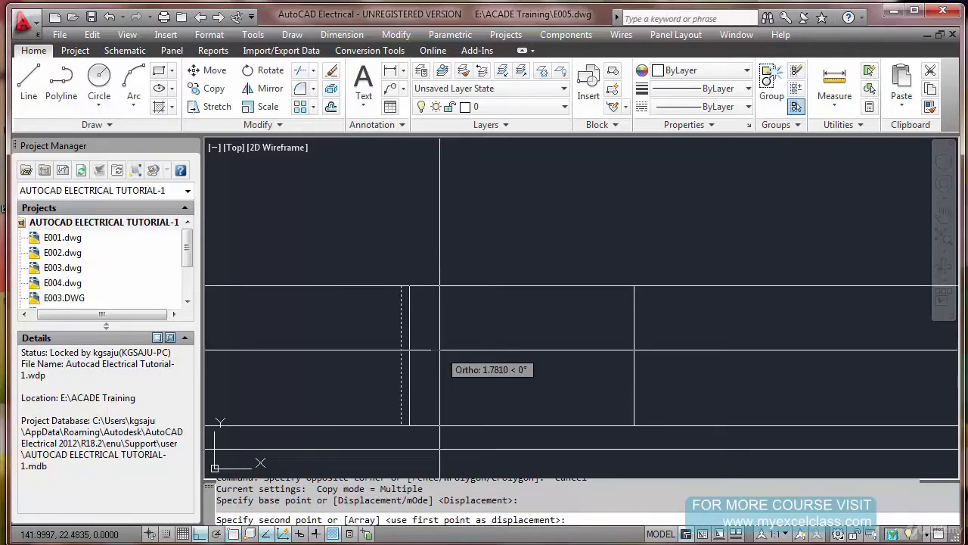
type("1.5")
key("Return")
Copy the rightmost vertical divider of the title block strip 1.5 to the left
key("Return")
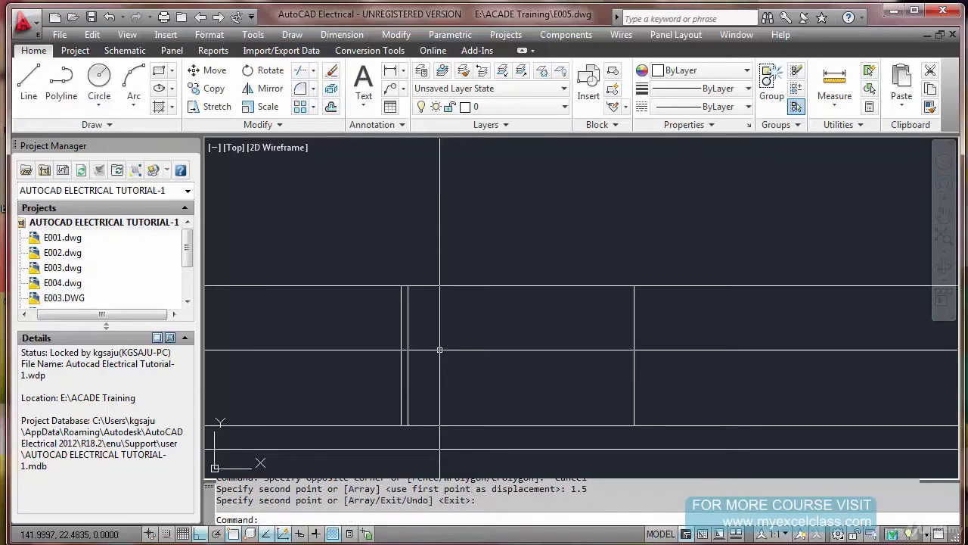
key("Escape")
key("Return")
left_click(578, 362)
key("Return")
left_click(791, 373)
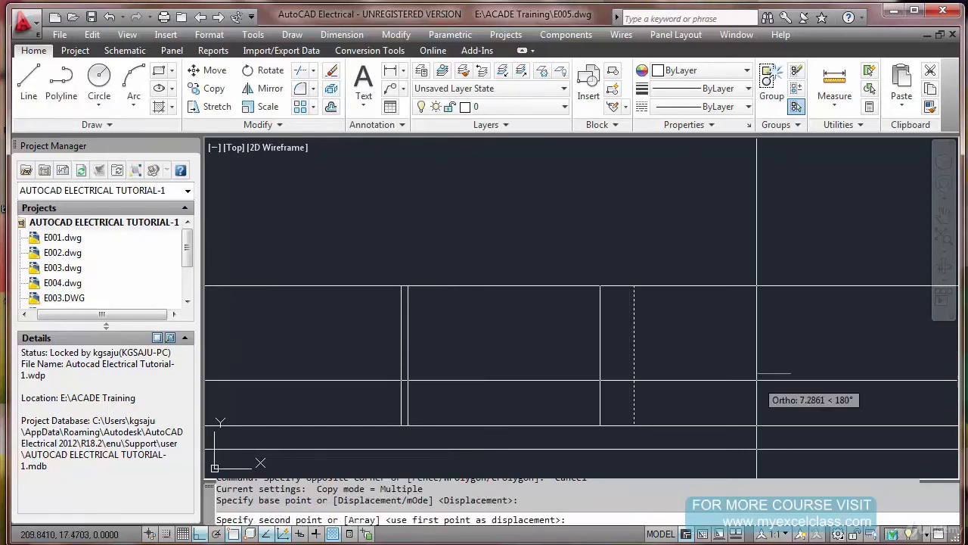
type("1.5")
key("Return")
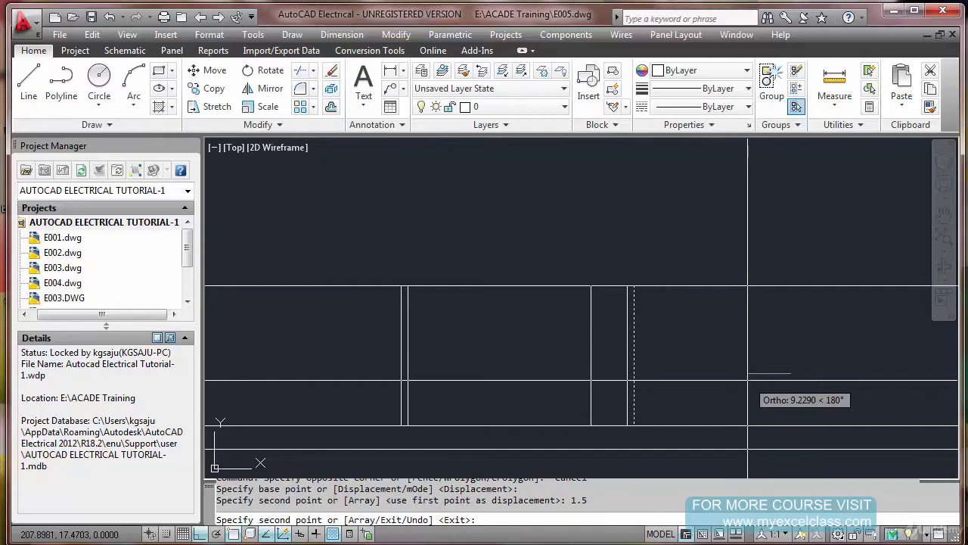
key("Escape")
scroll(681, 364, "down", 2)
scroll(647, 376, "up", 2)
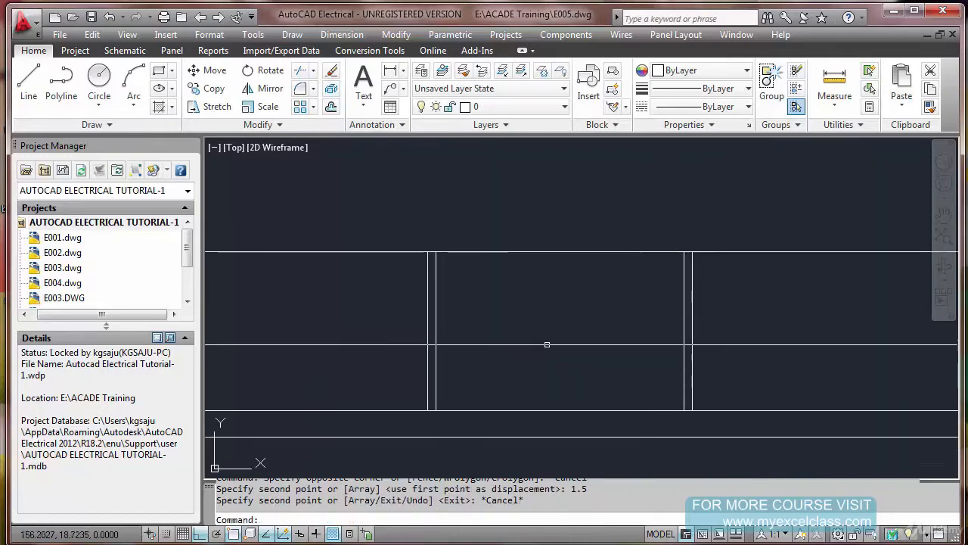
left_click(439, 258)
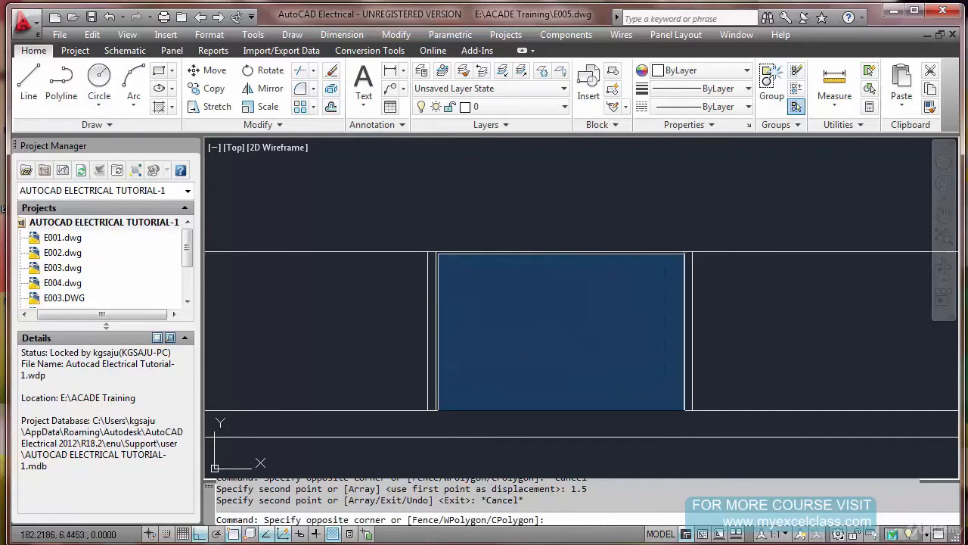
key("Escape")
scroll(660, 356, "down", 2)
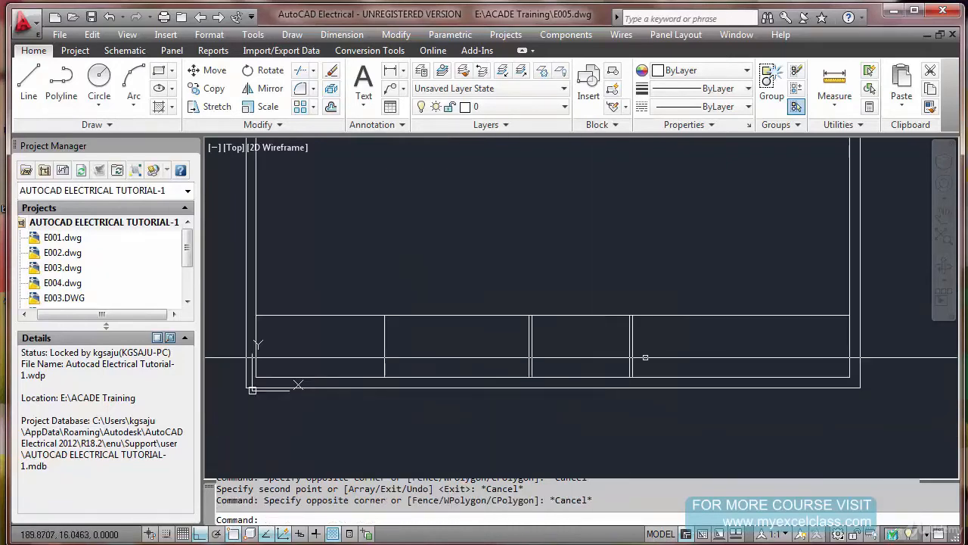
Copy the top line of the title block strip downward by 10
middle_click_drag(661, 355, 552, 364)
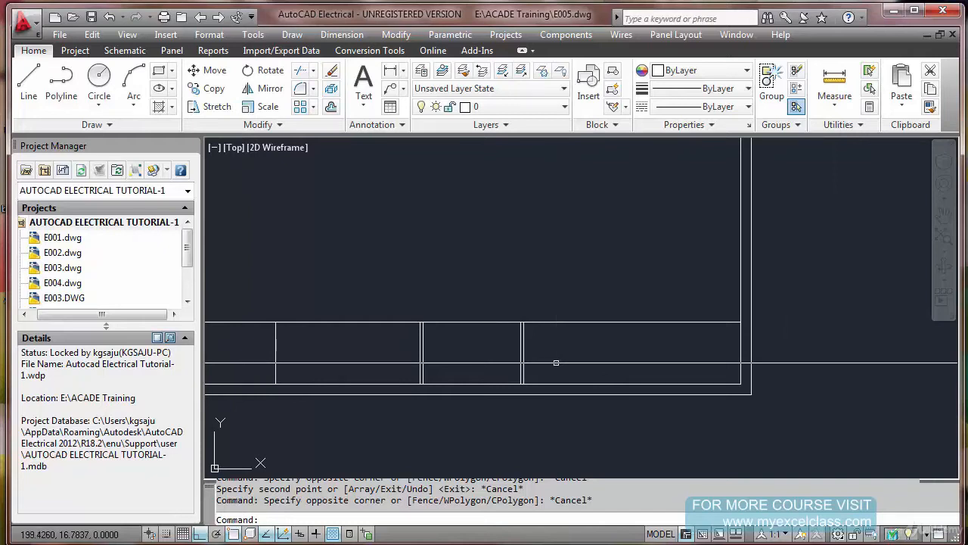
scroll(597, 350, "up", 2)
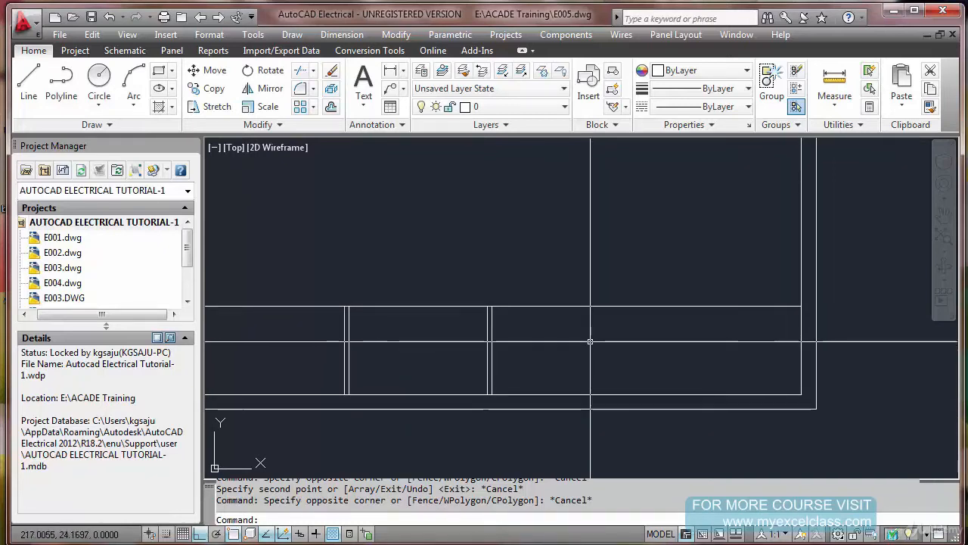
type("o")
key("Return")
left_click(594, 327)
key("Return")
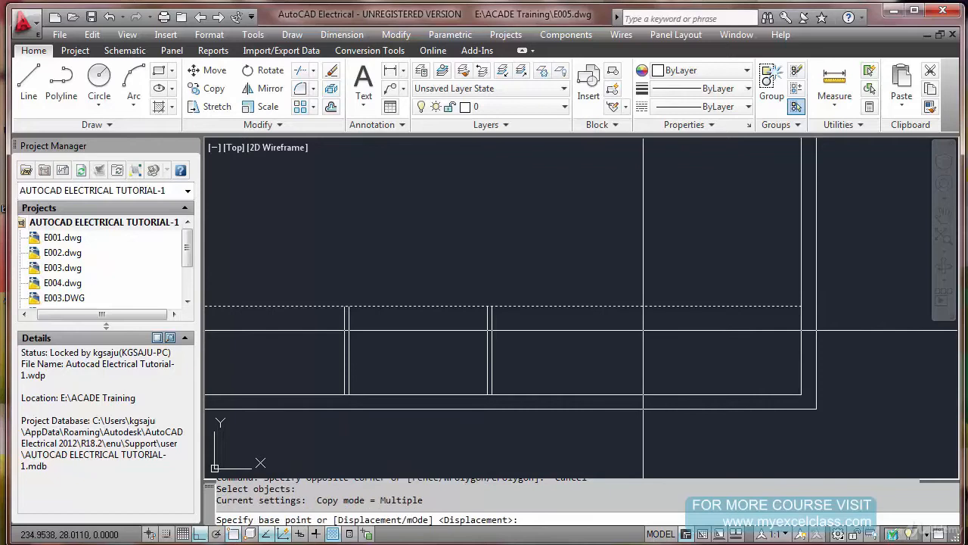
left_click(643, 331)
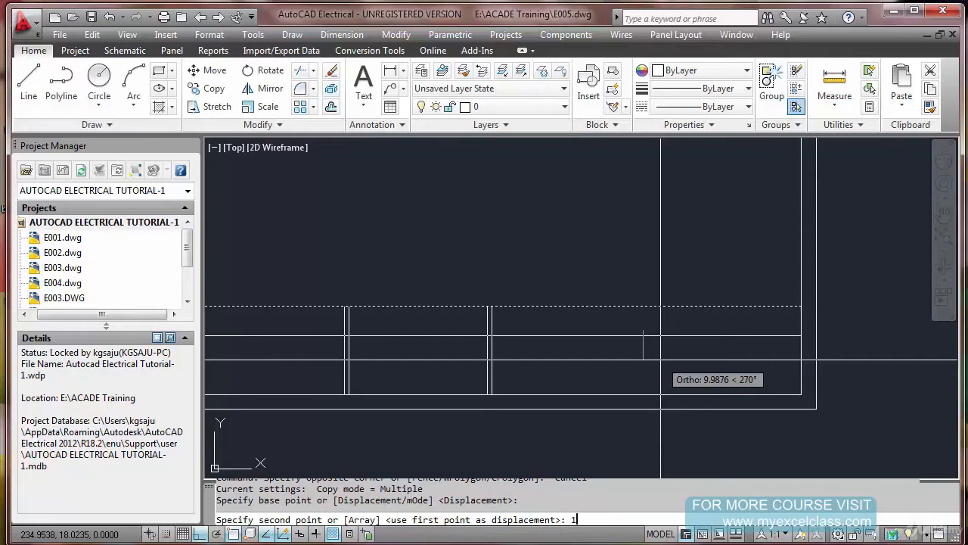
type("0")
key("Return")
key("Escape")
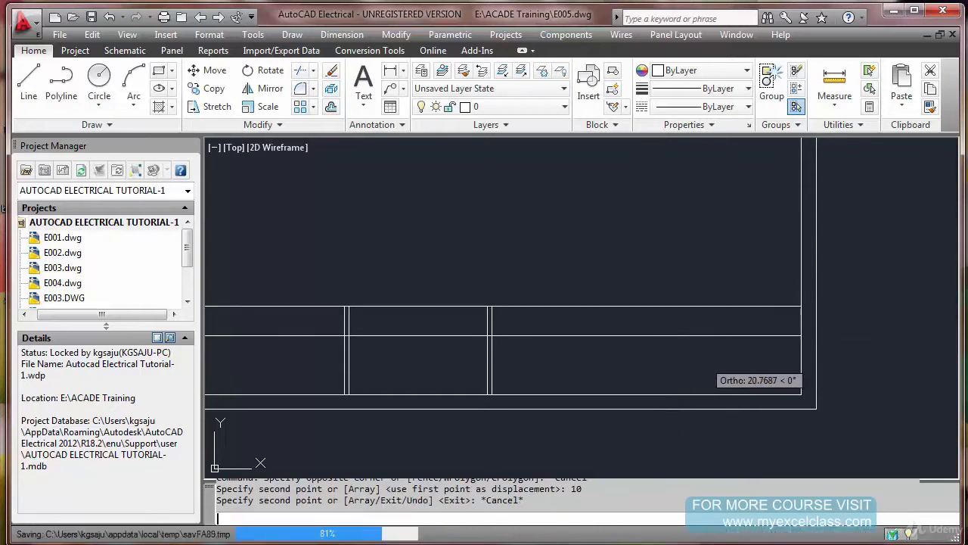
Trim away the part of the copied horizontal line that lies left of the rightmost divider
type("tr")
key("Return")
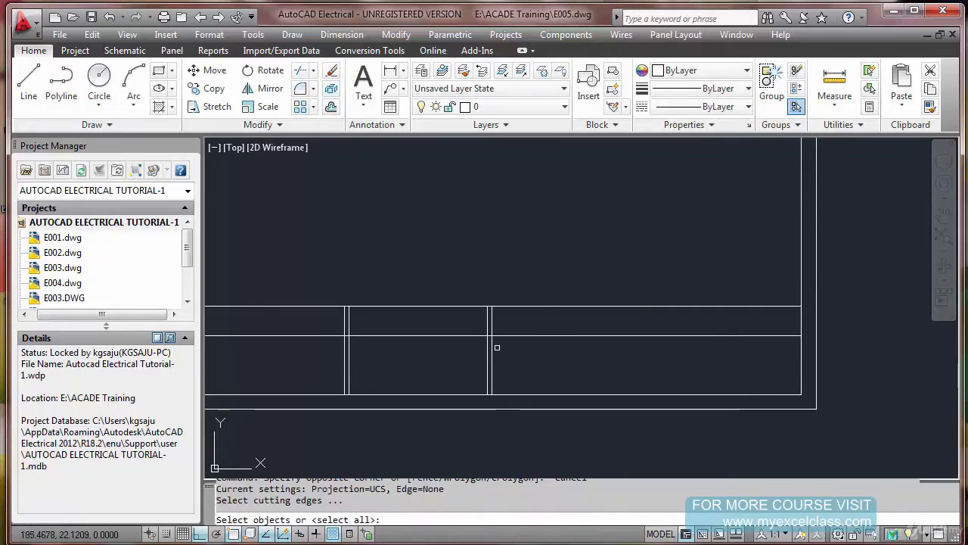
left_click(493, 344)
key("Return")
left_click(423, 336)
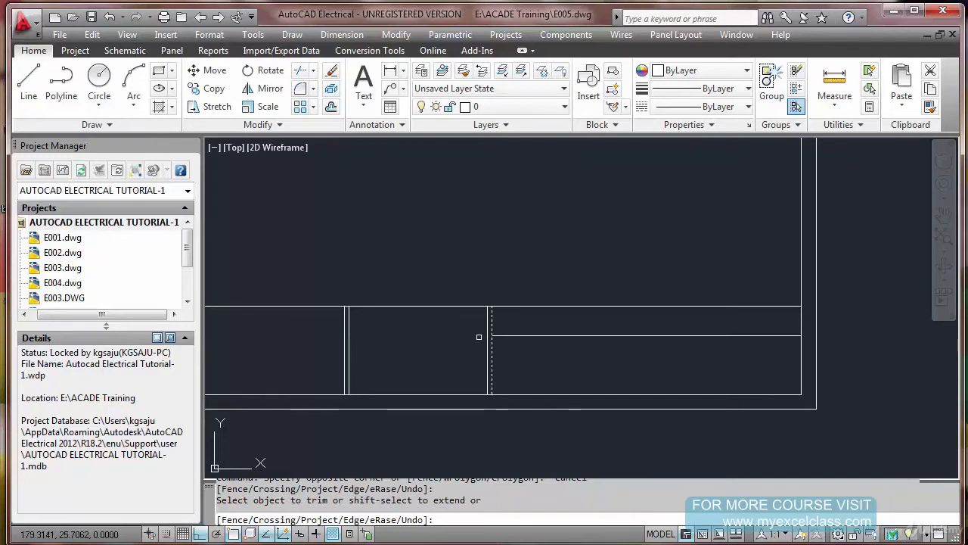
key("Escape")
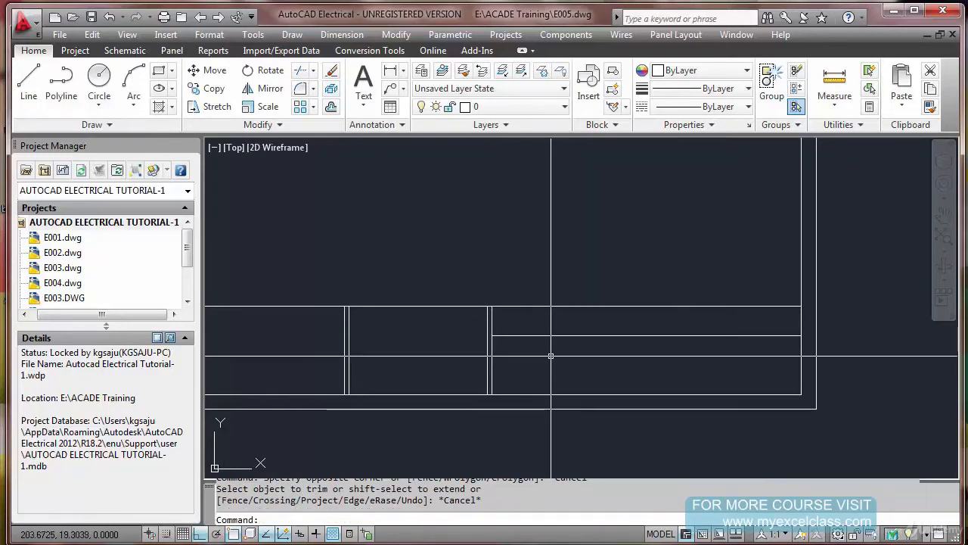
Copy the trimmed horizontal line downward at distances of 5, 10 and 15 to form rows in the right-hand cell
type("CO")
key("Return")
left_click(582, 331)
left_click(558, 352)
key("Return")
left_click(648, 231)
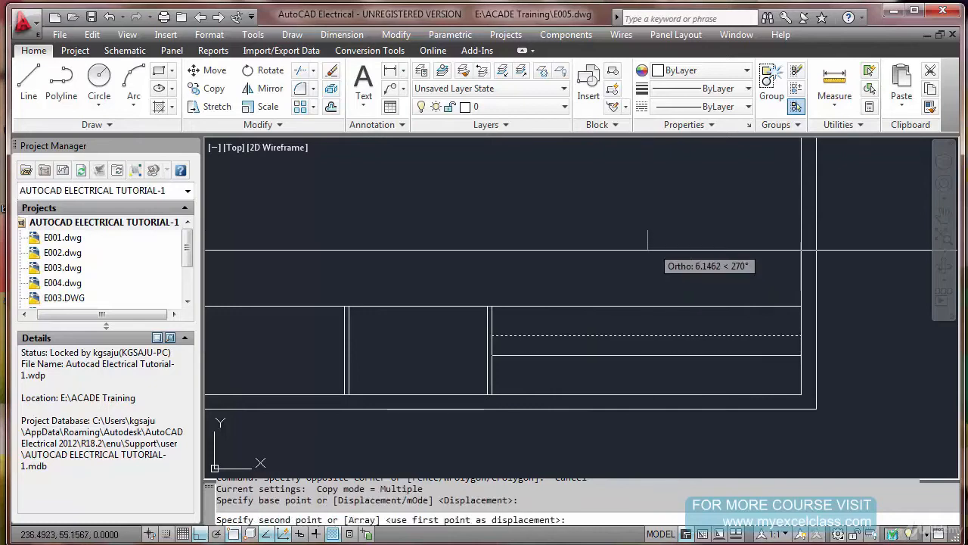
type("5")
key("Return")
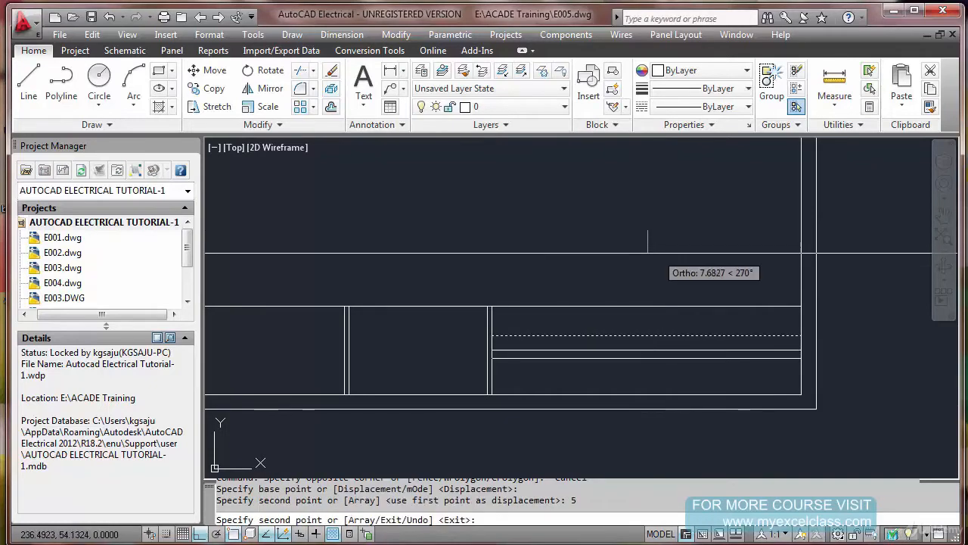
type("10")
key("Return")
type("15")
key("Return")
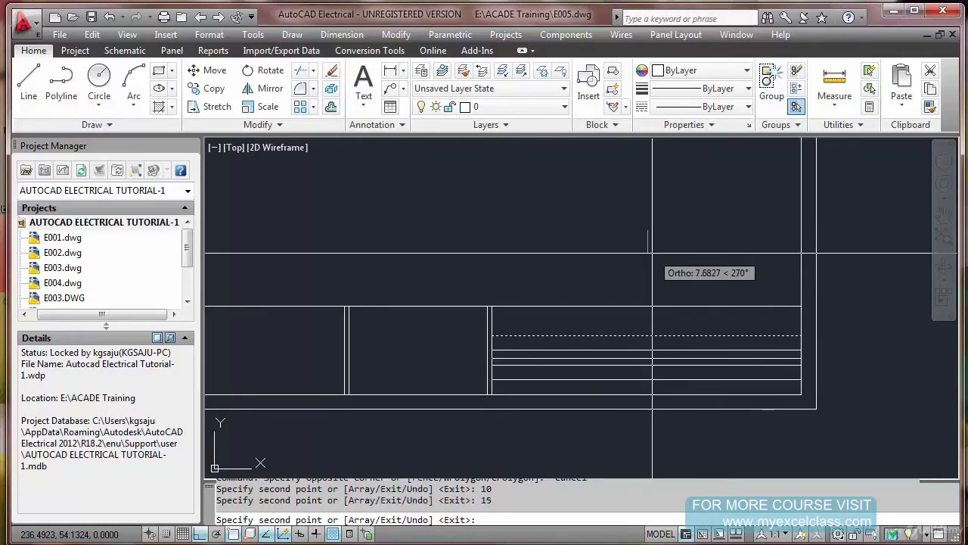
key("Escape")
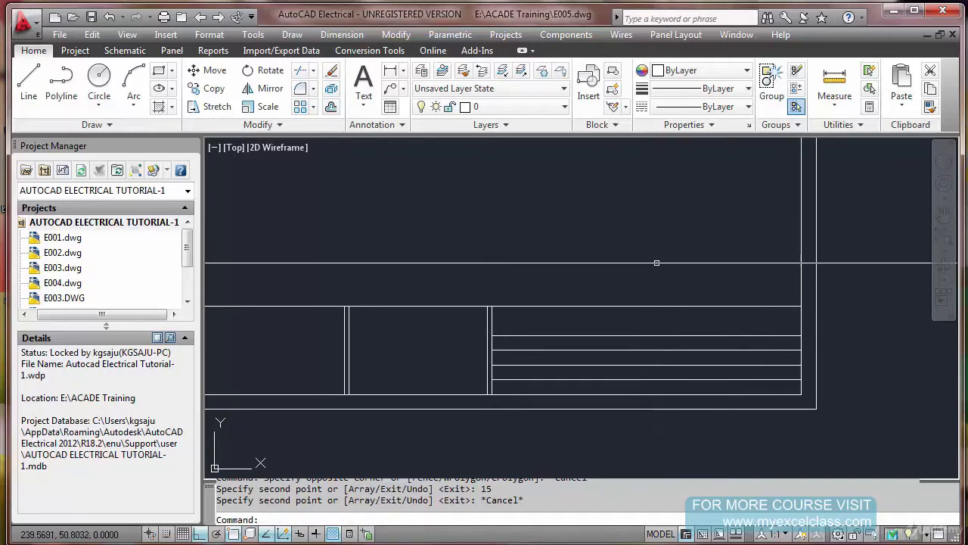
Measure the spacing between the upper two row lines at their right ends in the right-hand cell
scroll(584, 407, "up", 2)
middle_click_drag(569, 388, 526, 366)
key("Escape")
type("D")
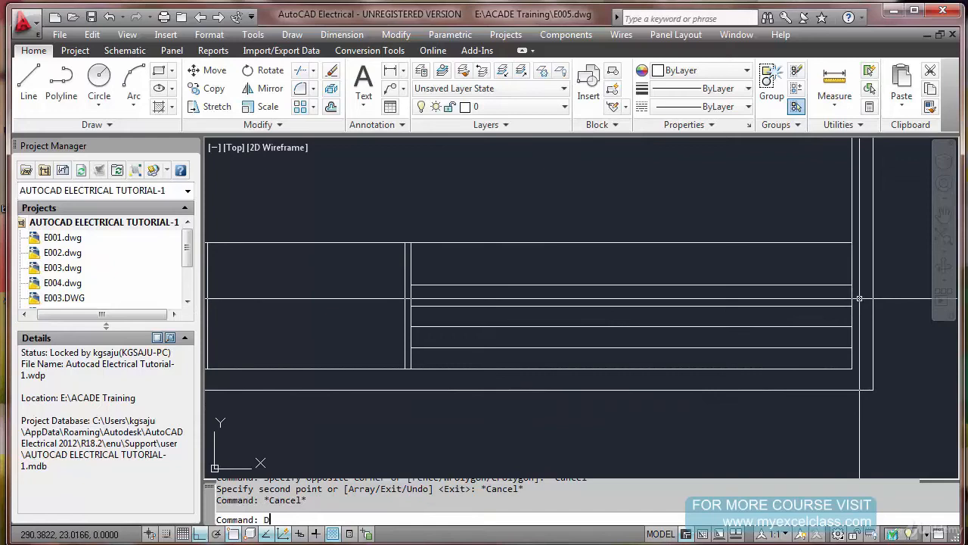
type("IST")
key("Return")
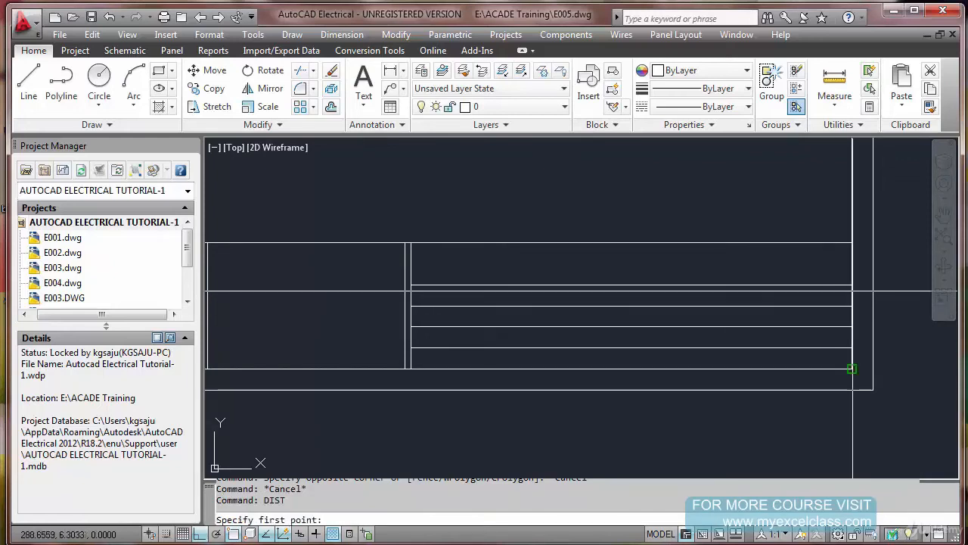
left_click(852, 284)
left_click(852, 305)
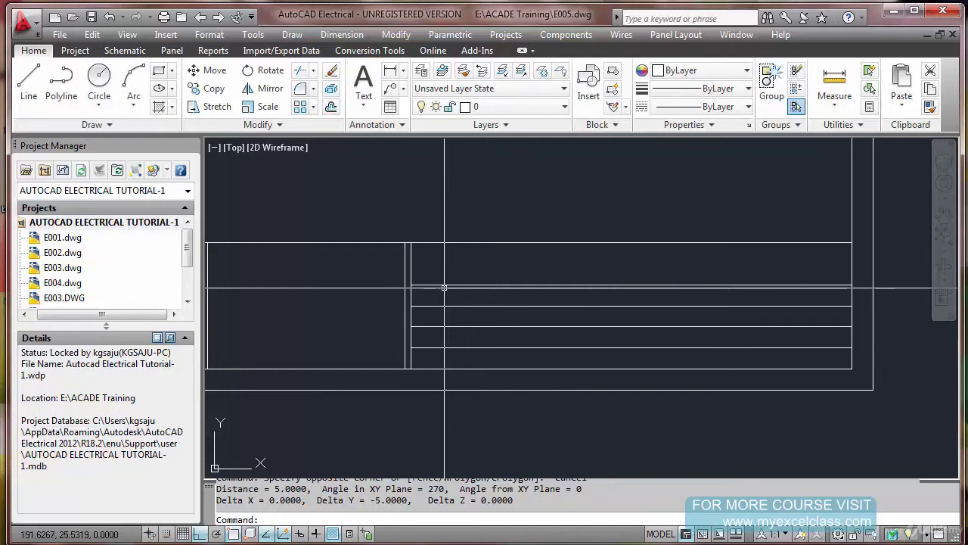
Copy the rightmost vertical divider 25 to the right across the row lines of the right-hand cell
type("CO")
key("Return")
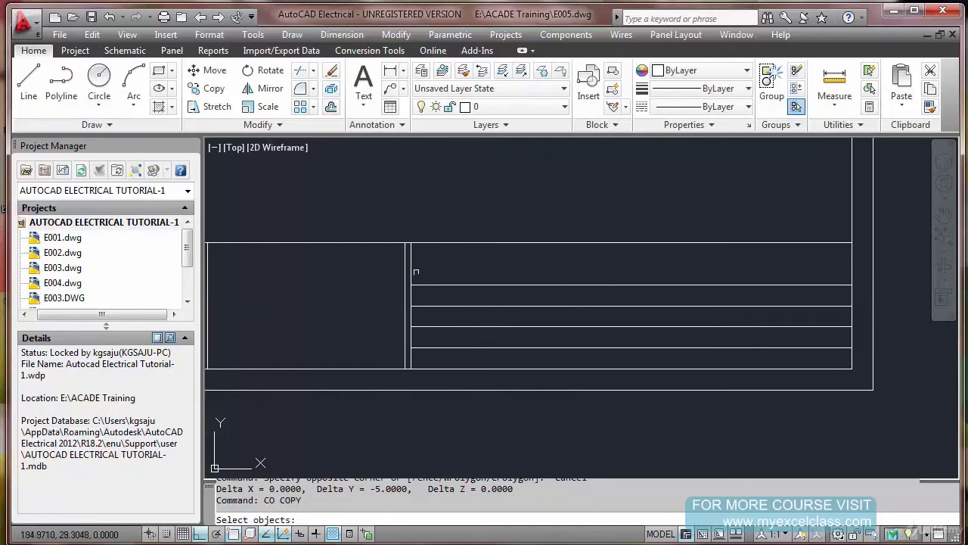
left_click(411, 266)
key("Return")
left_click(452, 264)
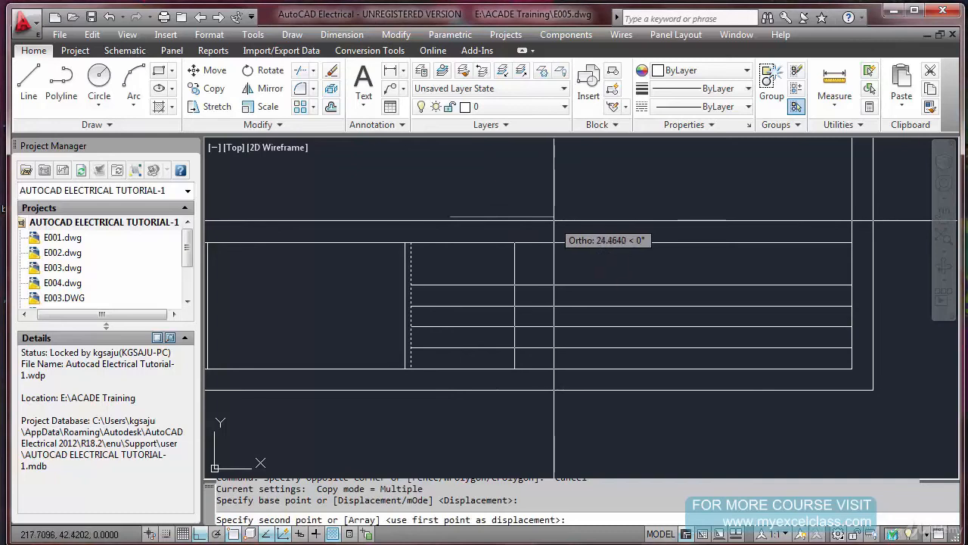
type("2")
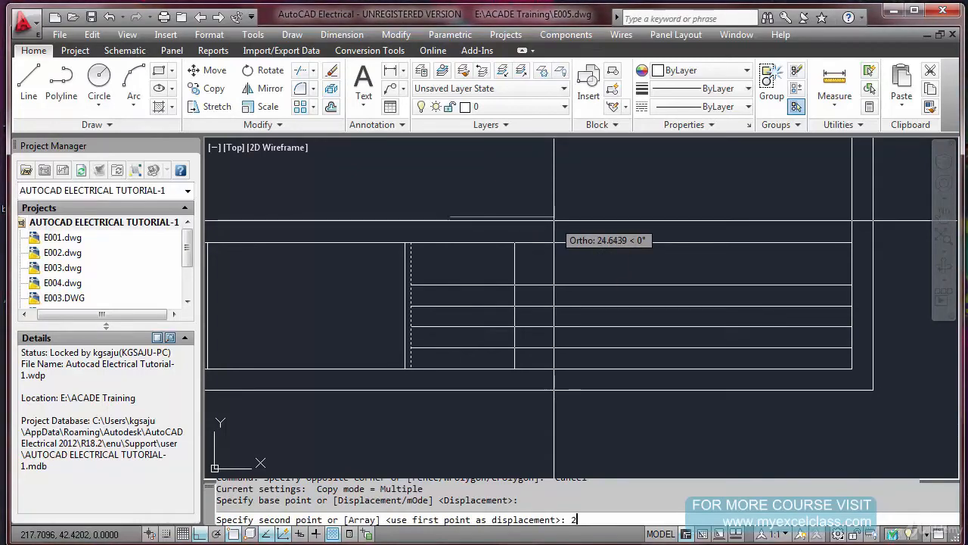
key("Return")
key("Escape")
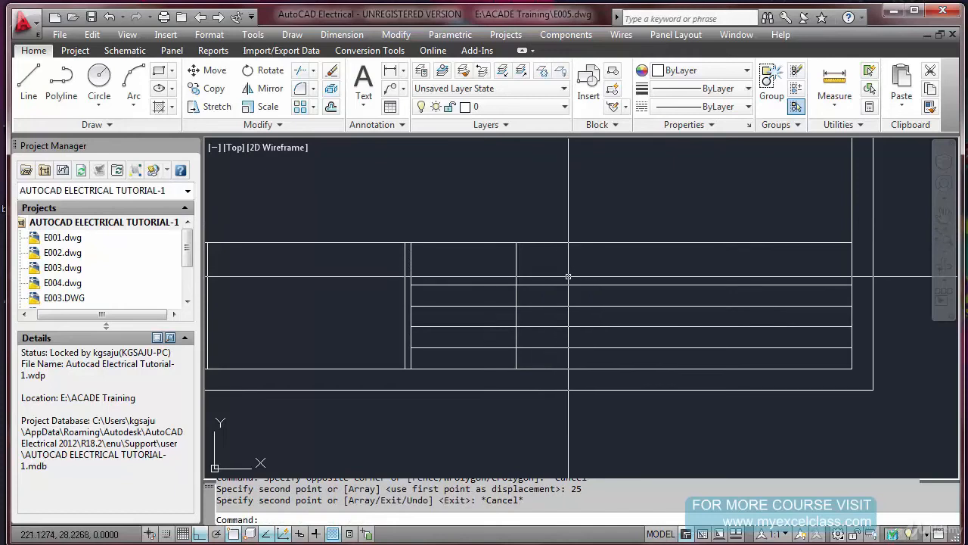
Create a new text style named TBTEXT
scroll(550, 275, "up", 1)
scroll(383, 251, "up", 1)
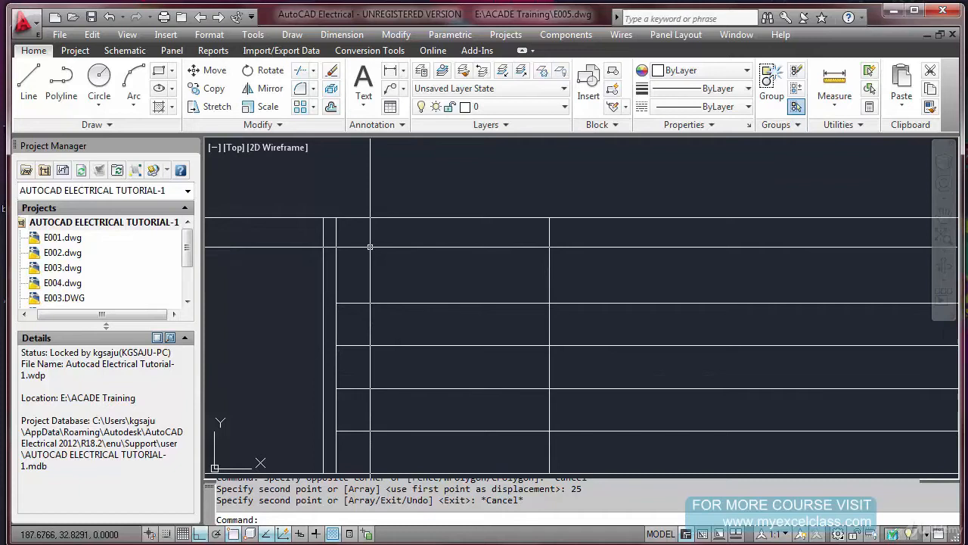
key("Return")
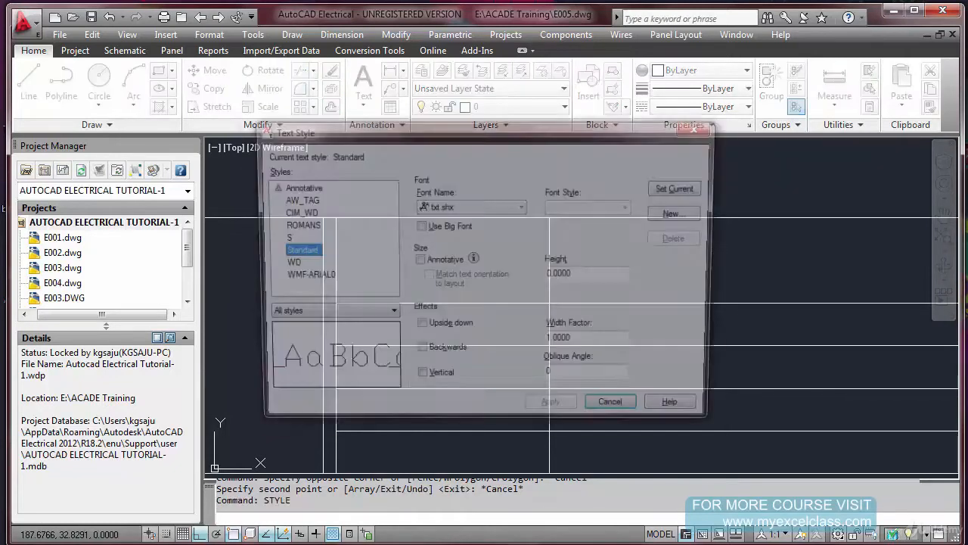
left_click(681, 215)
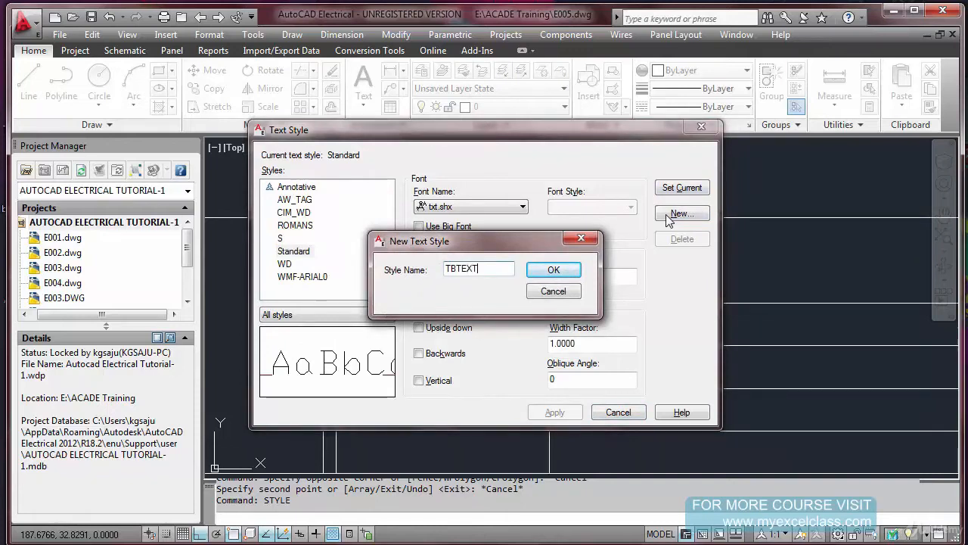
left_click(556, 270)
Set the font of the TBTEXT text style to Arial
left_click(499, 211)
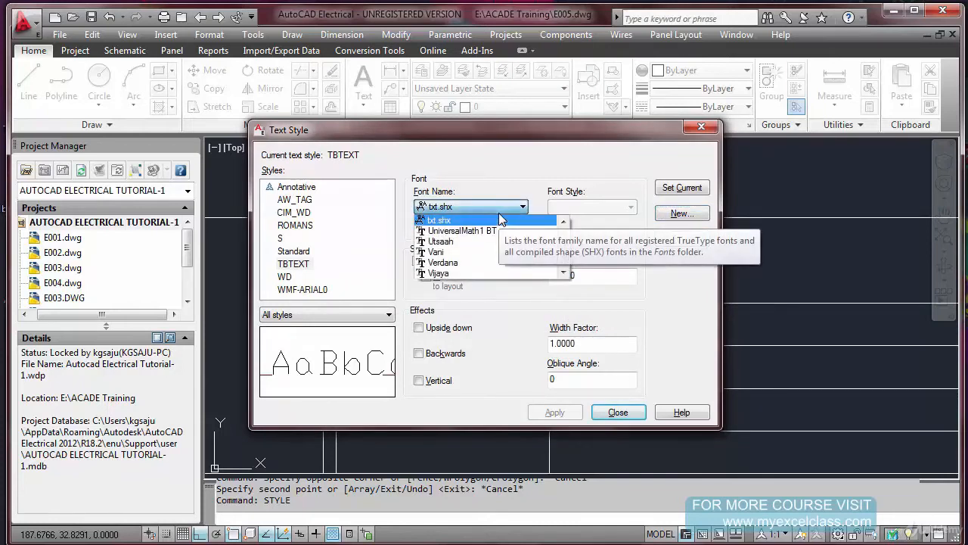
left_click(521, 189)
left_click(306, 266)
left_click(518, 208)
left_click(539, 254)
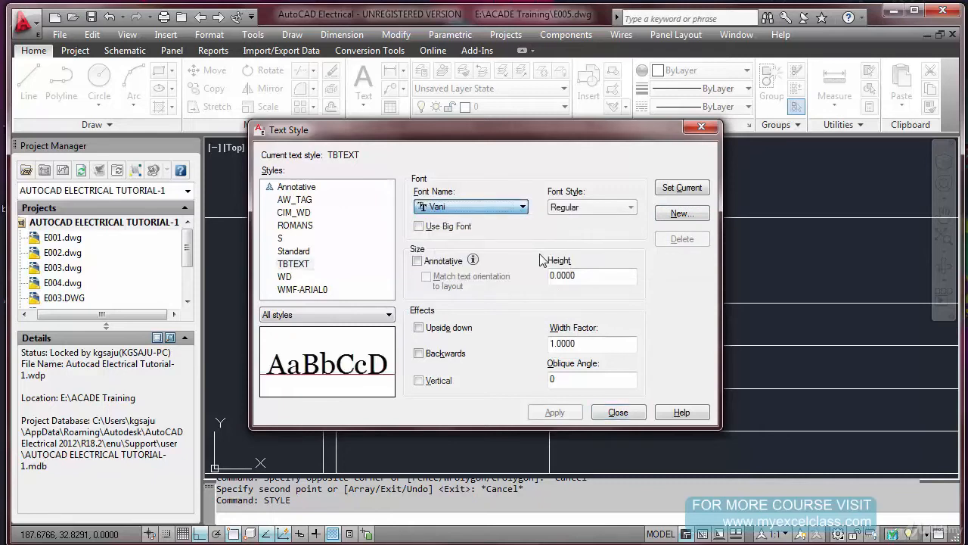
key("a")
left_click(523, 208)
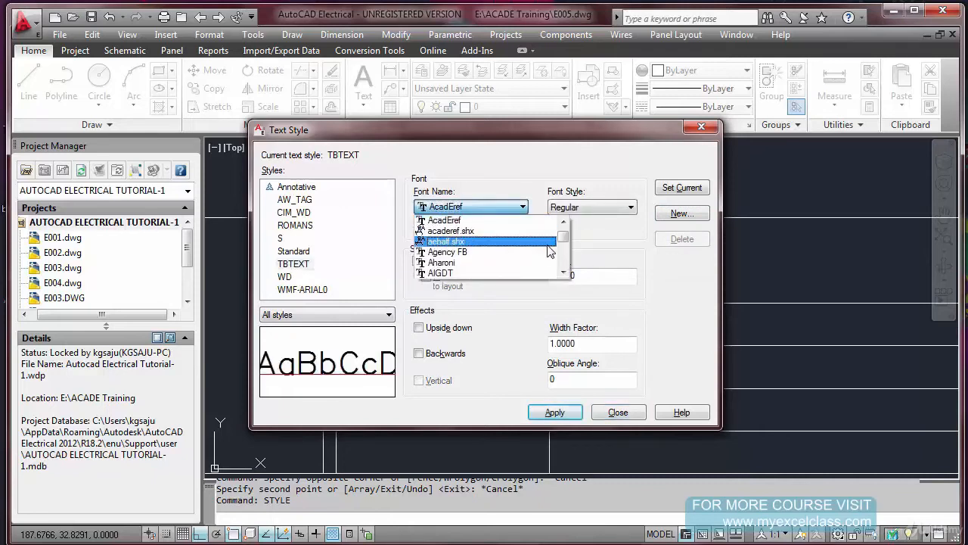
left_click(563, 223)
left_click(563, 223)
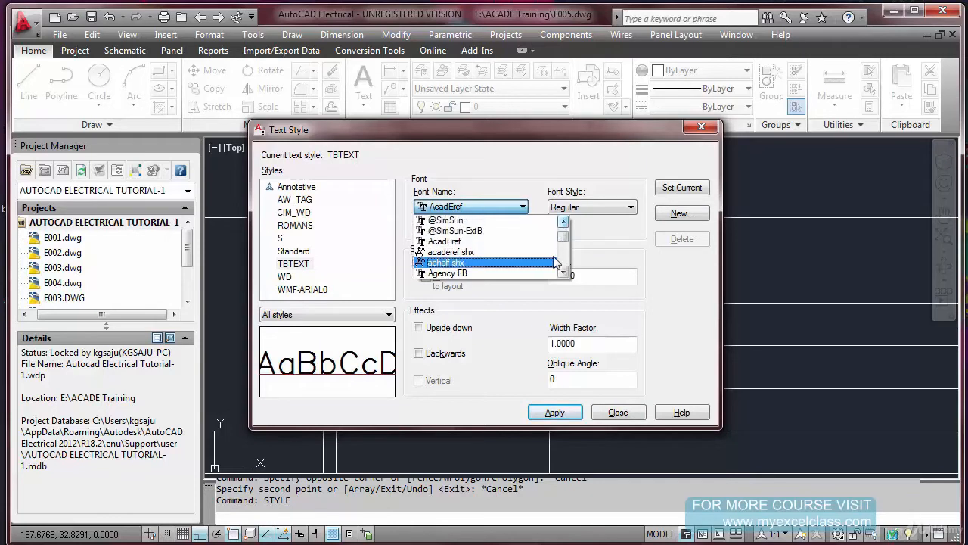
left_click(565, 270)
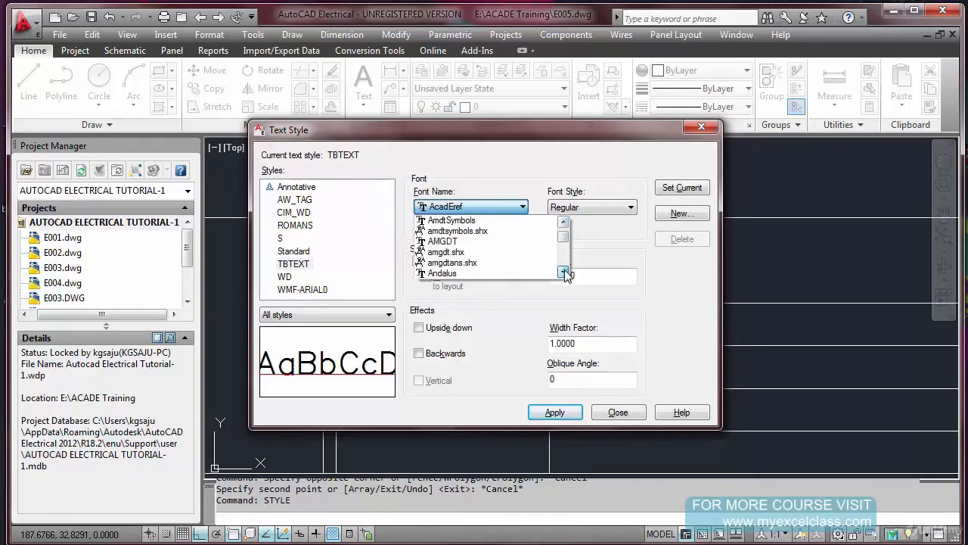
left_click(565, 270)
left_click(564, 271)
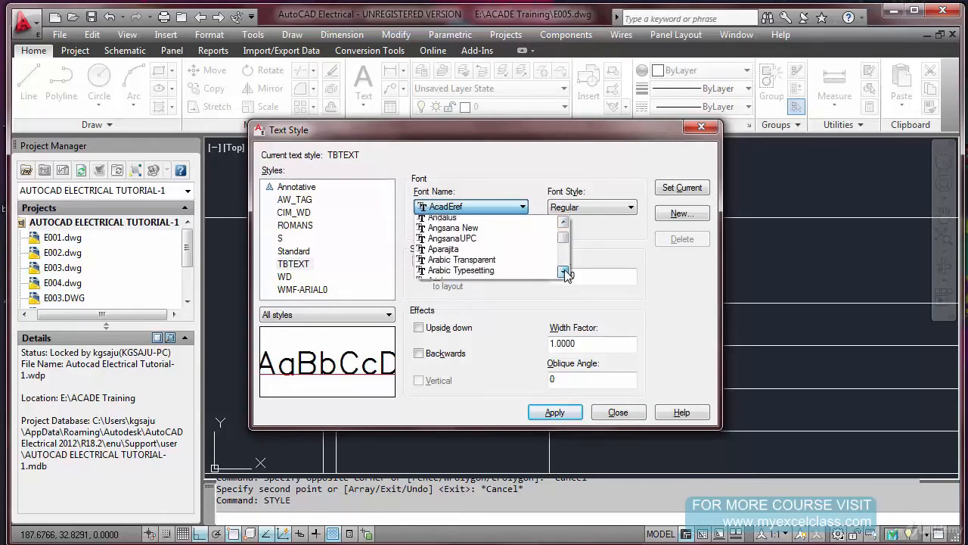
left_click(461, 242)
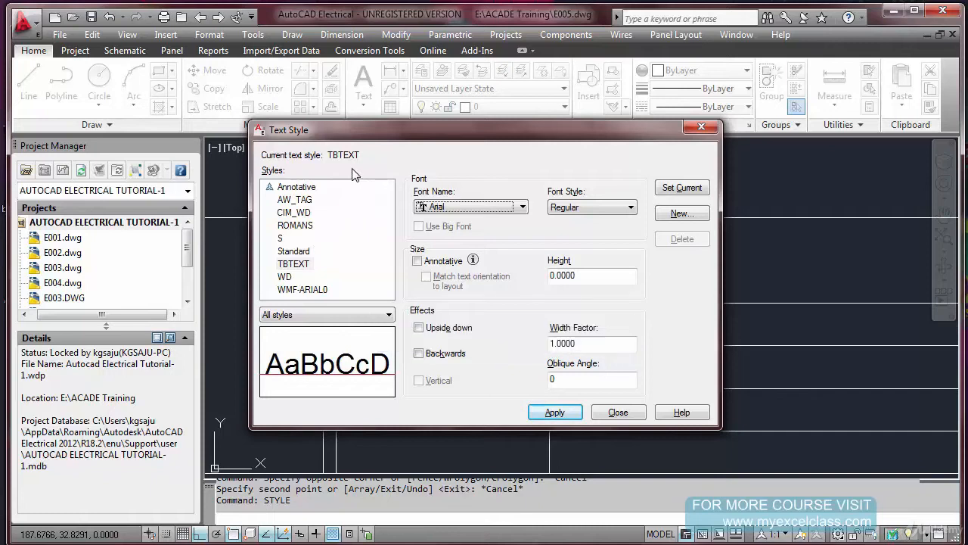
Make TBTEXT the current text style, save its changes and finish the text style setup
left_click(296, 263)
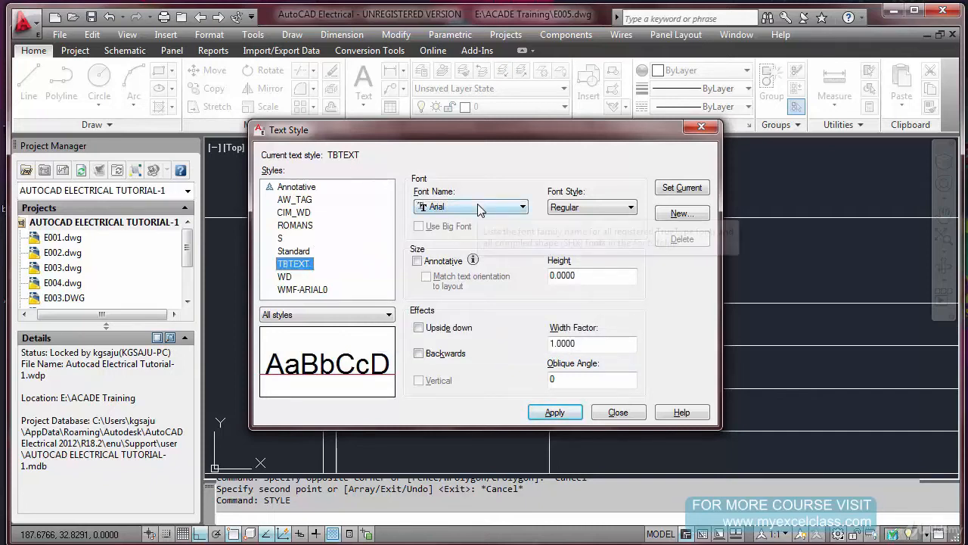
left_click(675, 194)
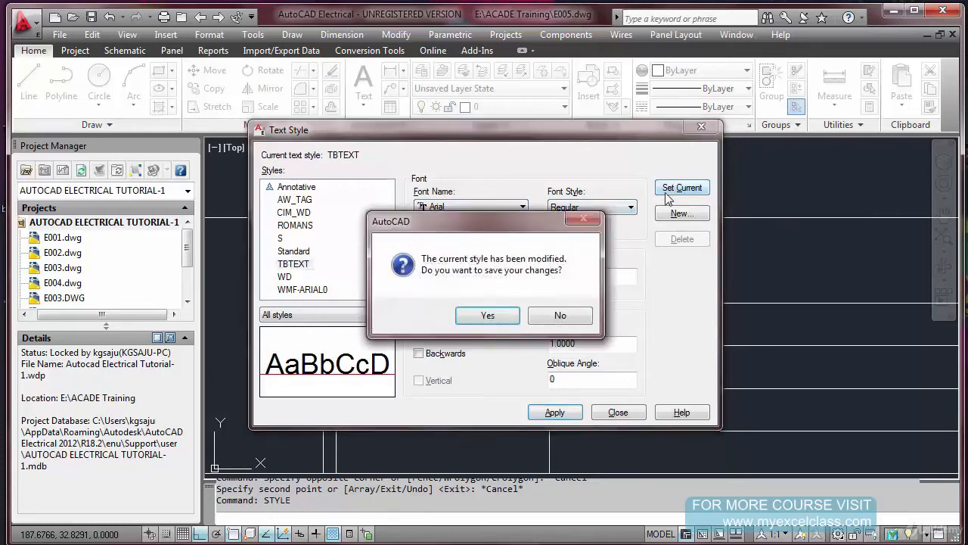
left_click(493, 317)
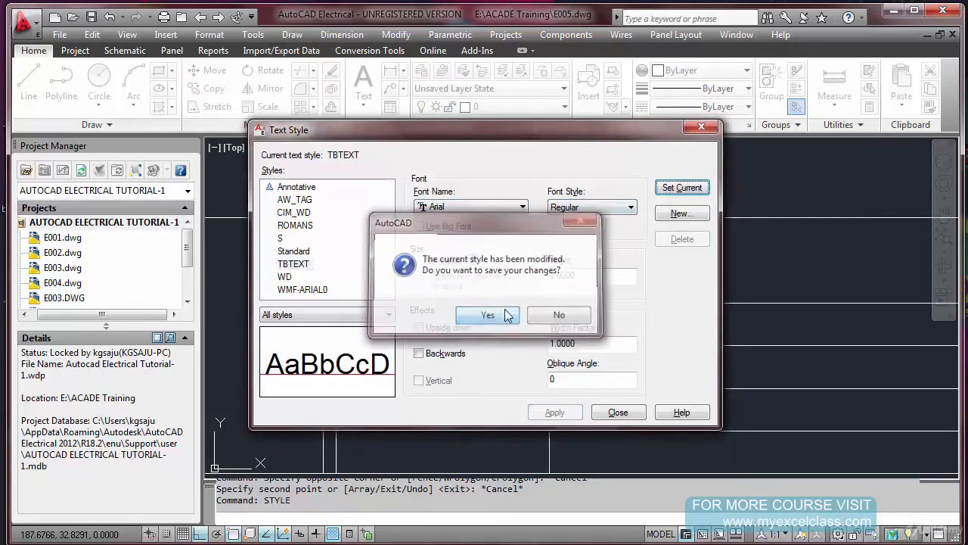
left_click(616, 412)
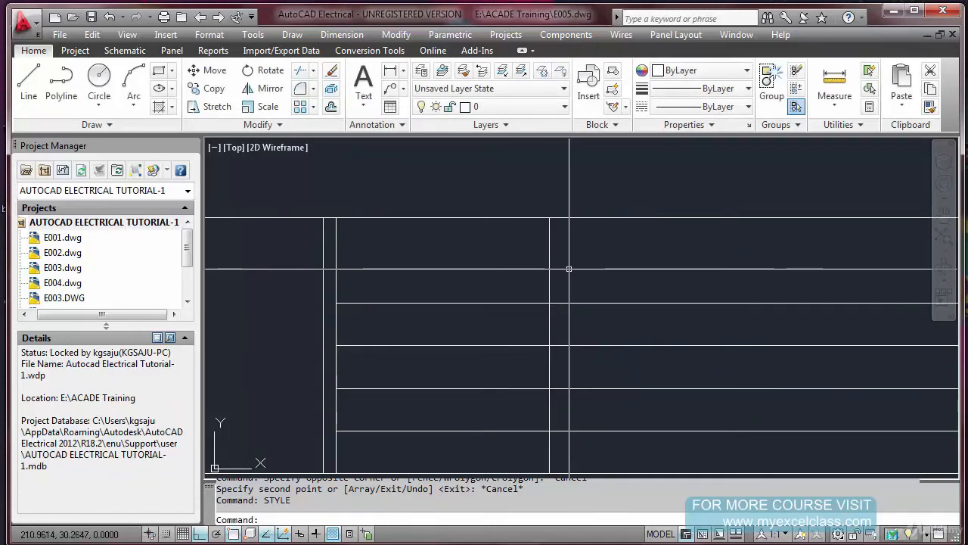
Add single-line text TITLE with height 3 and rotation 0 in the first column's top cell of the right-hand block
key("Escape")
key("Escape")
type("DT")
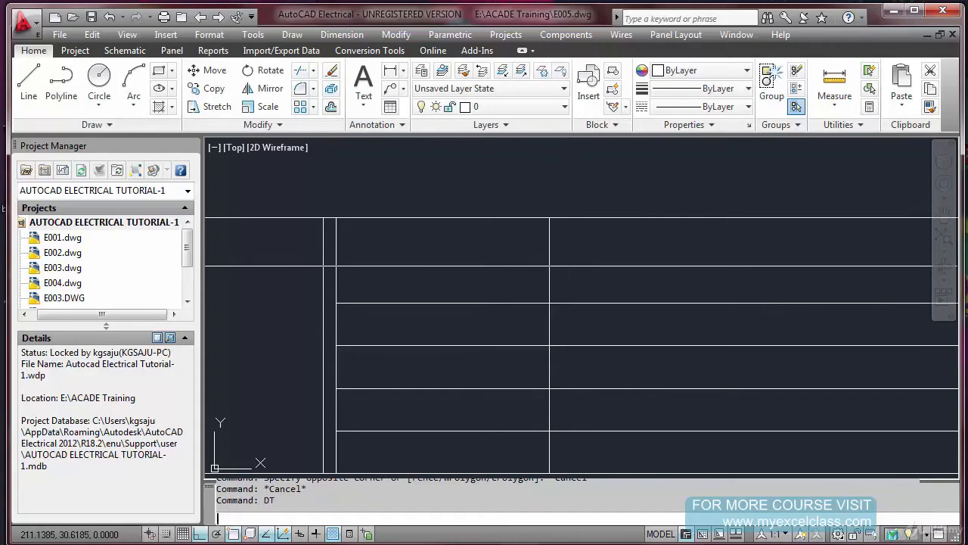
key("Return")
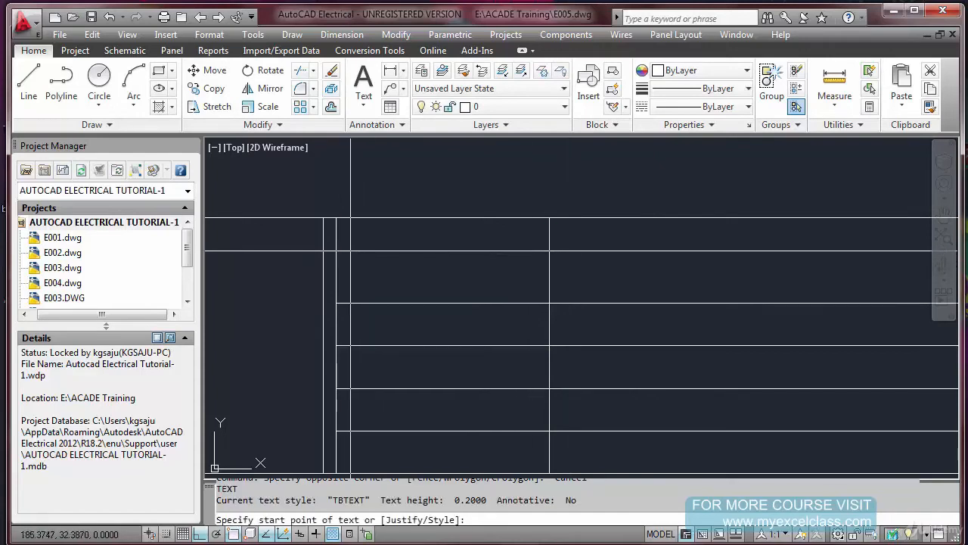
left_click(350, 250)
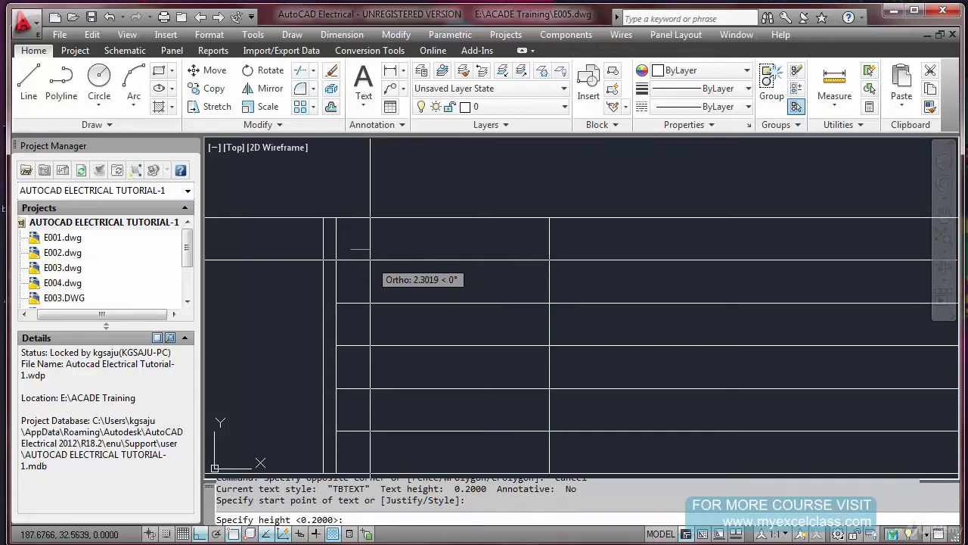
type("3")
key("Return")
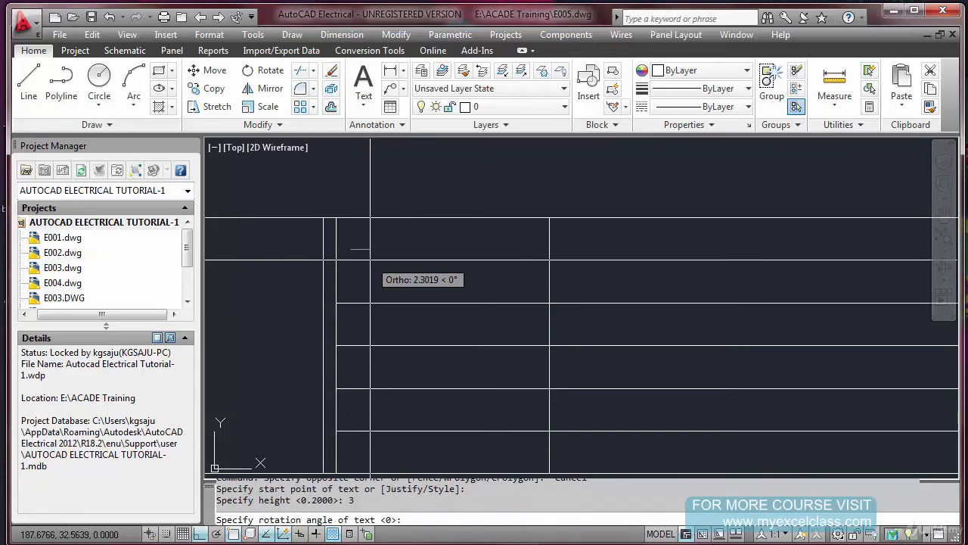
key("Return")
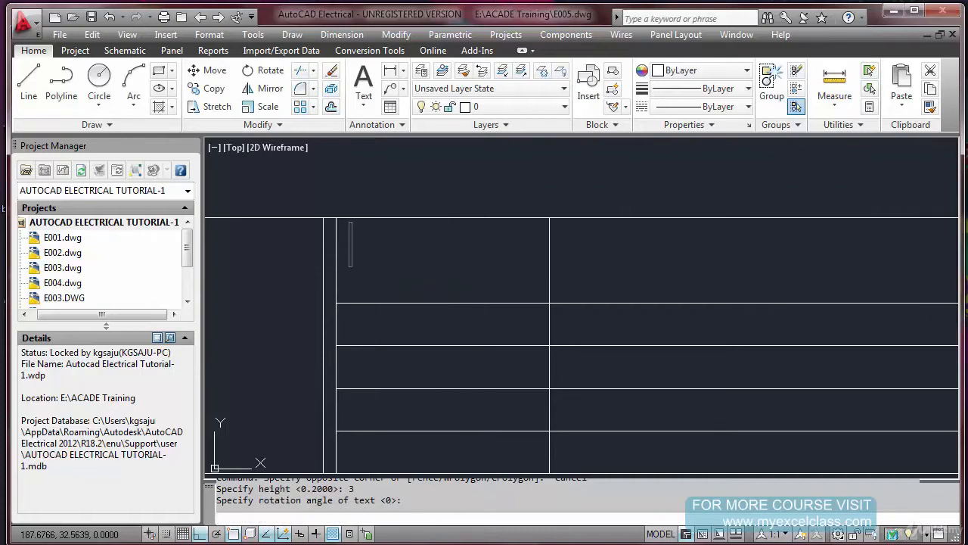
type("TITLE")
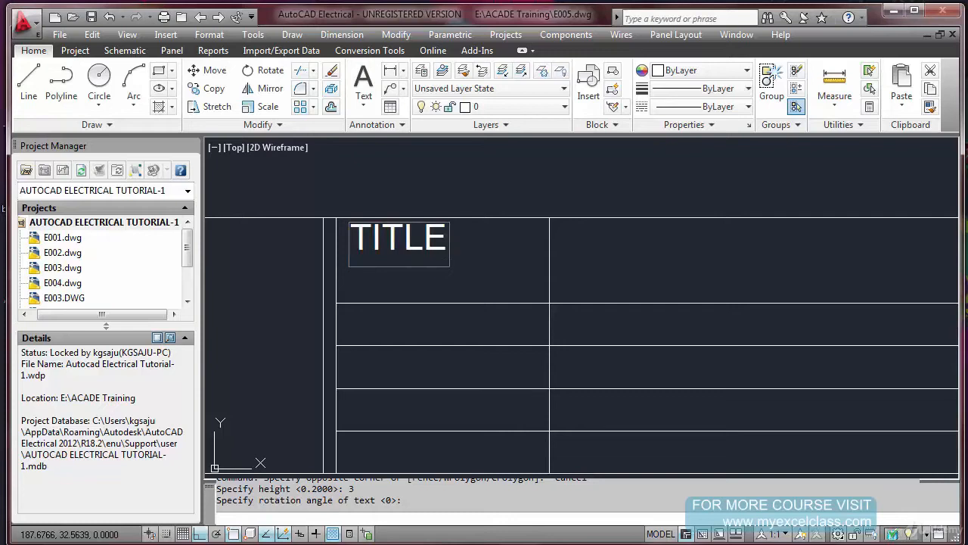
key("Return")
key("Return")
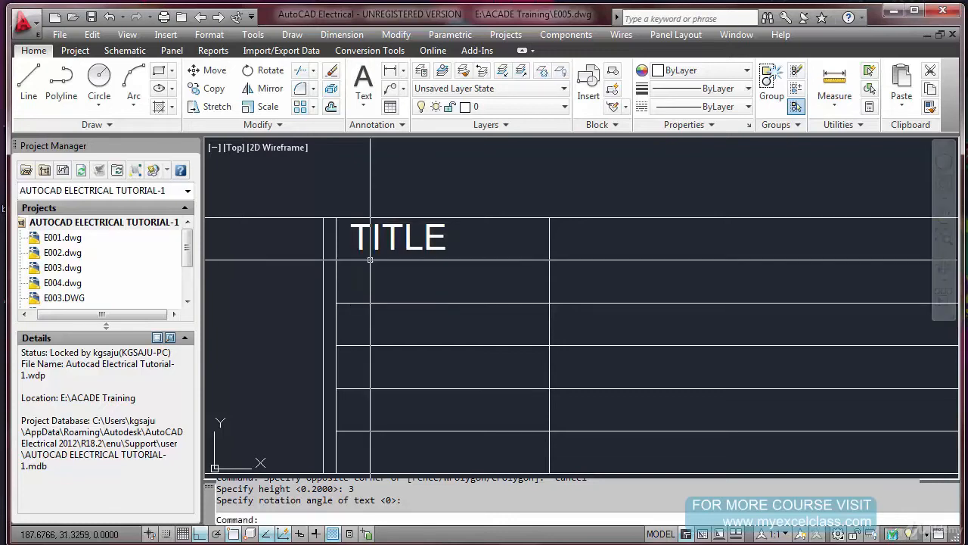
Scale the TITLE text from a base point at its lower left using the factor expression (/ 2.5 3.00)
scroll(369, 259, "down", 4)
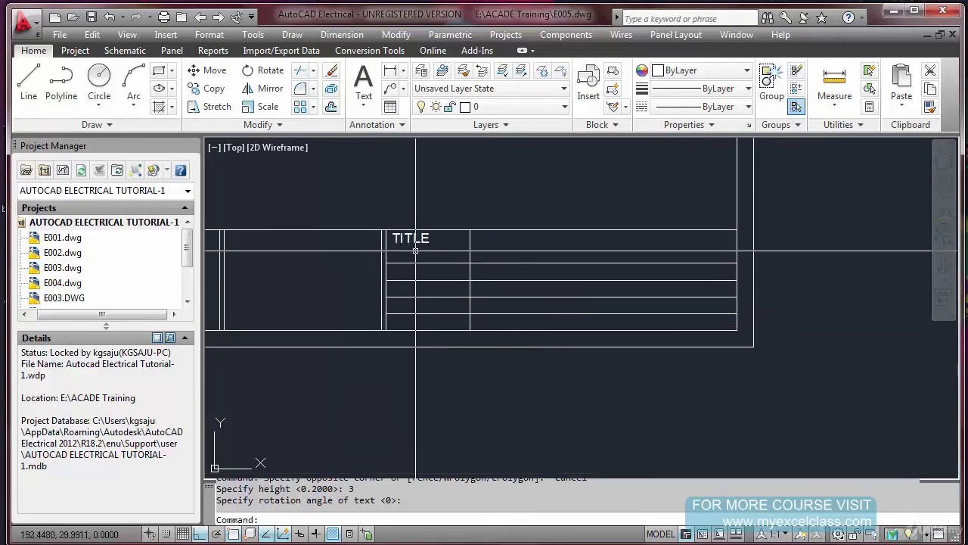
scroll(417, 249, "up", 3)
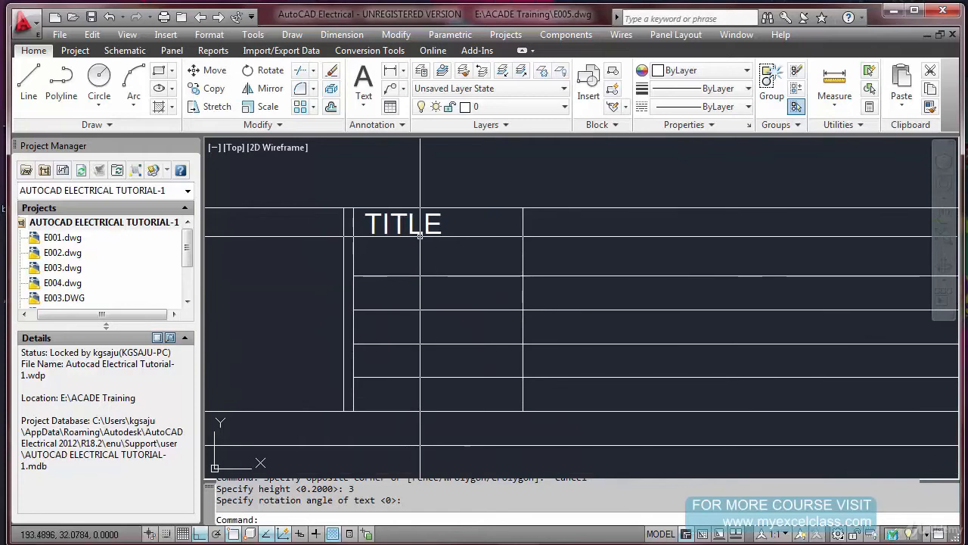
type("SC")
key("Return")
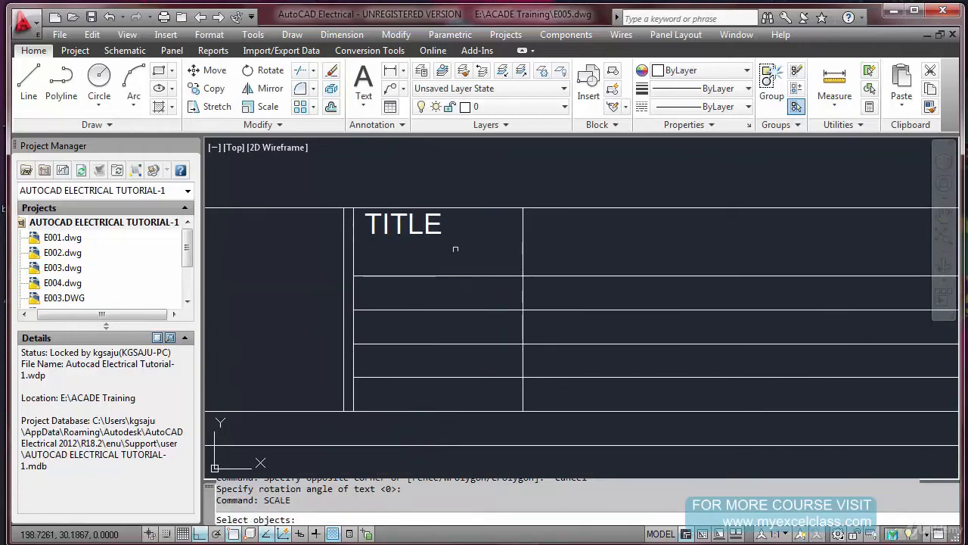
left_click(424, 226)
key("Return")
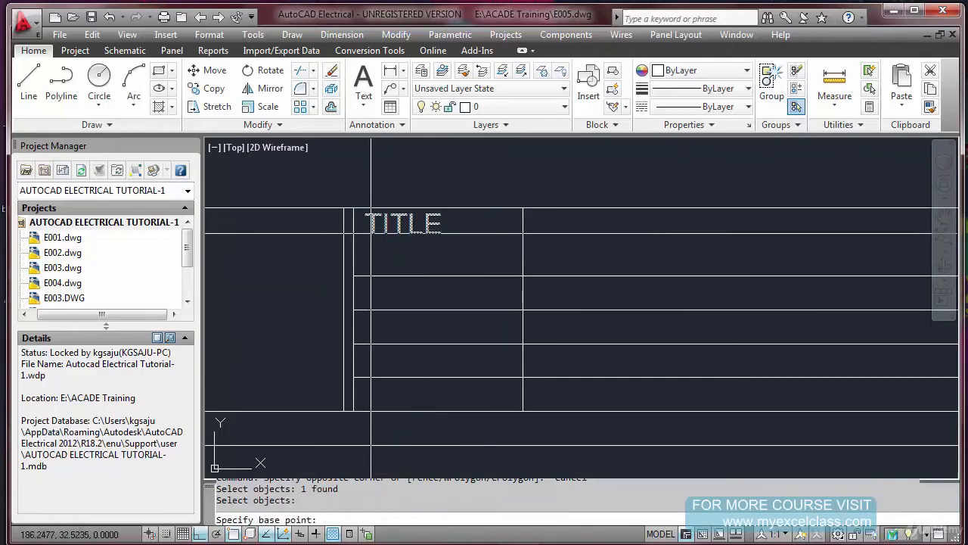
left_click(371, 233)
type("(/ 2.5")
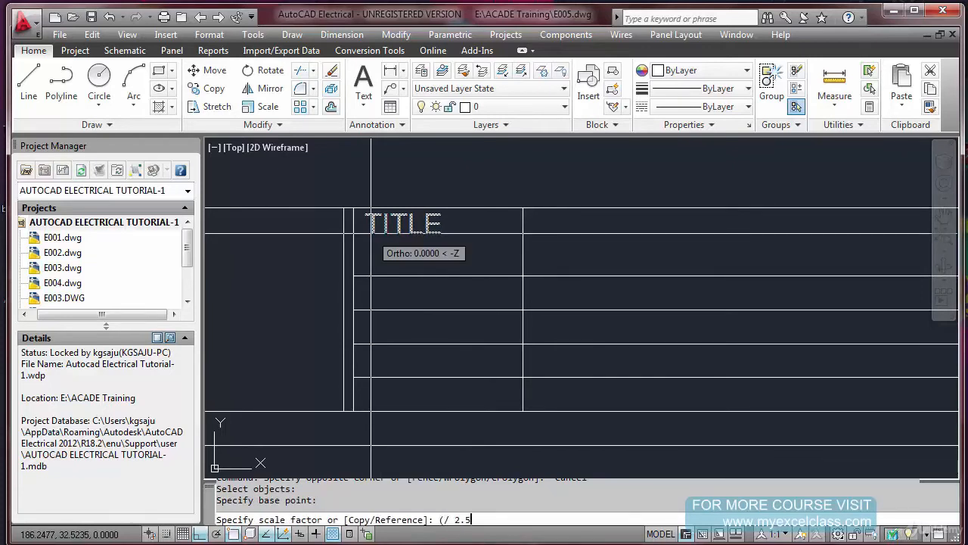
type(" 3.00")
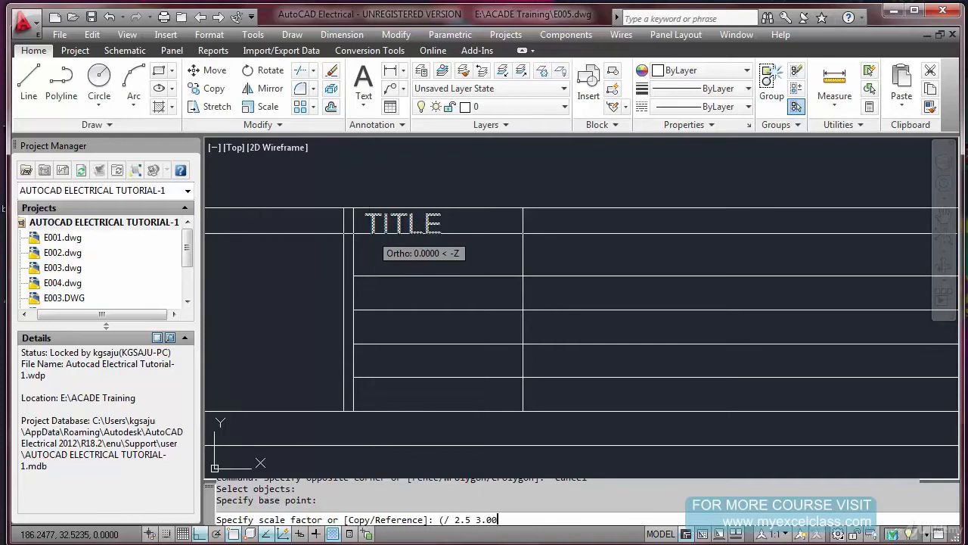
type(")")
key("Return")
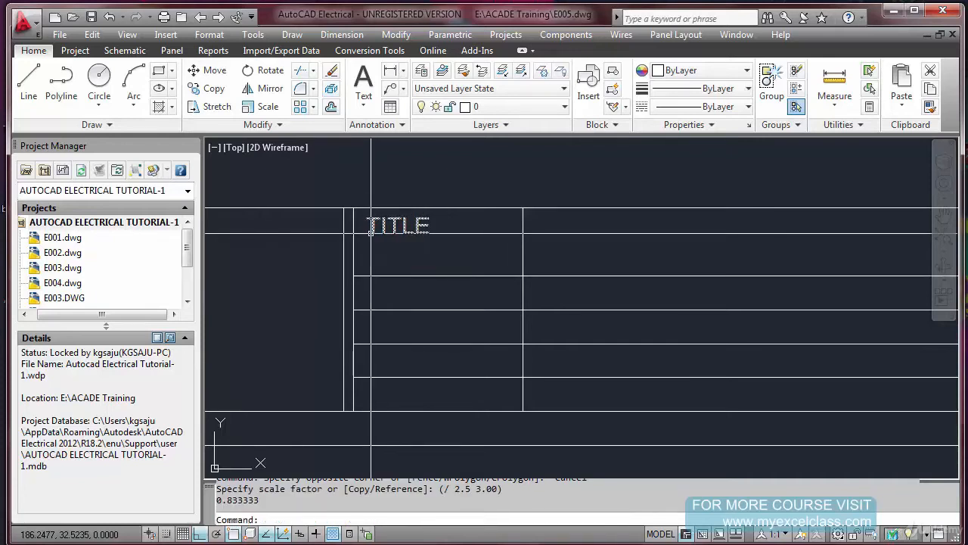
List the properties of the TITLE text to check its height, then dismiss the listing
type("LI")
key("Return")
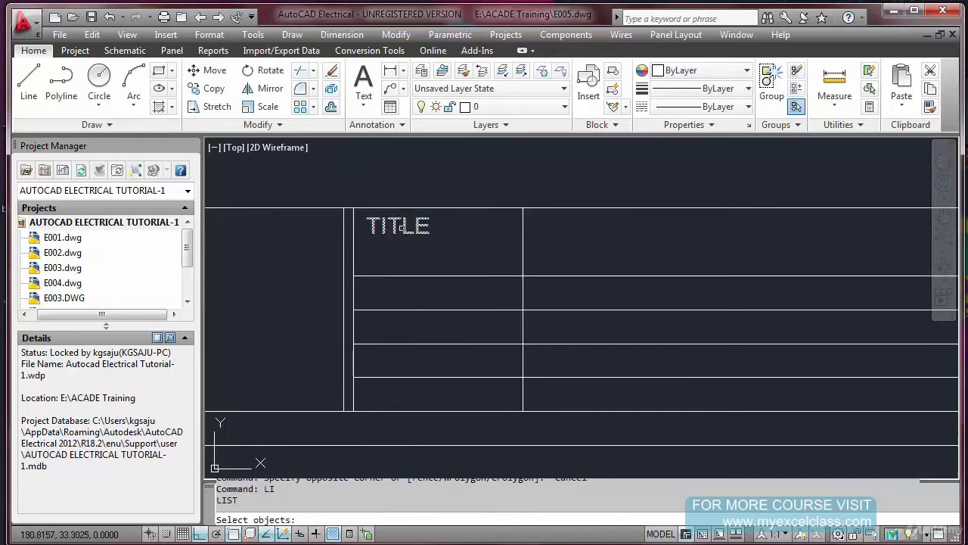
left_click(390, 235)
left_click(392, 233)
key("Return")
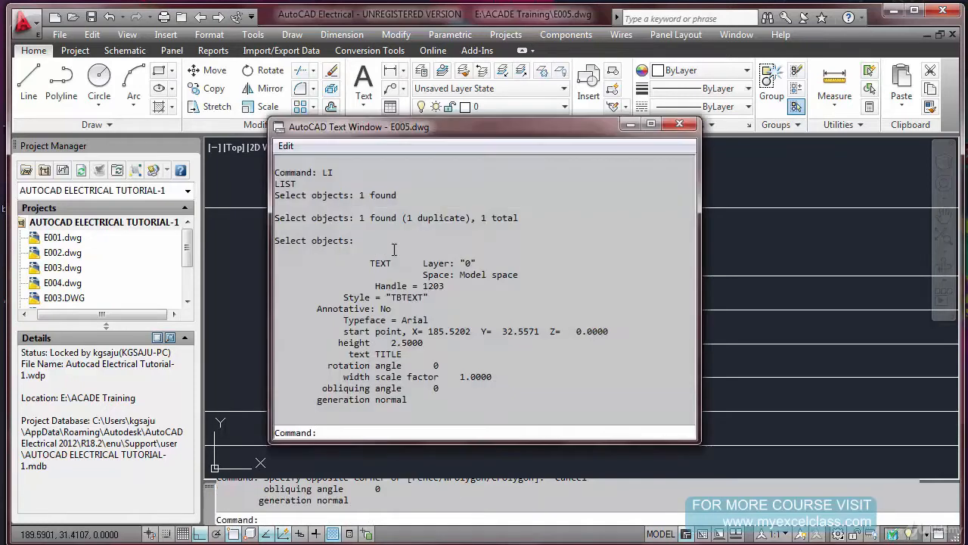
left_click(680, 124)
Move the TITLE text slightly to the left, closer to its cell's left border
key("Escape")
key("Escape")
scroll(404, 245, "up", 2)
type("m")
key("space")
left_click(468, 229)
left_click(365, 222)
key("space")
left_click(445, 256)
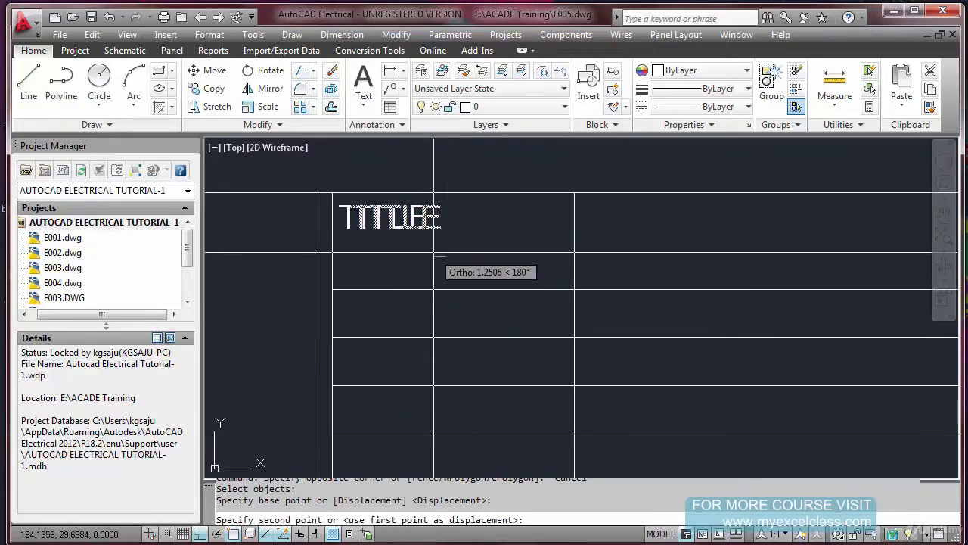
left_click(438, 221)
Move the TITLE text slightly upward within its cell
key("space")
left_click(438, 220)
left_click(411, 242)
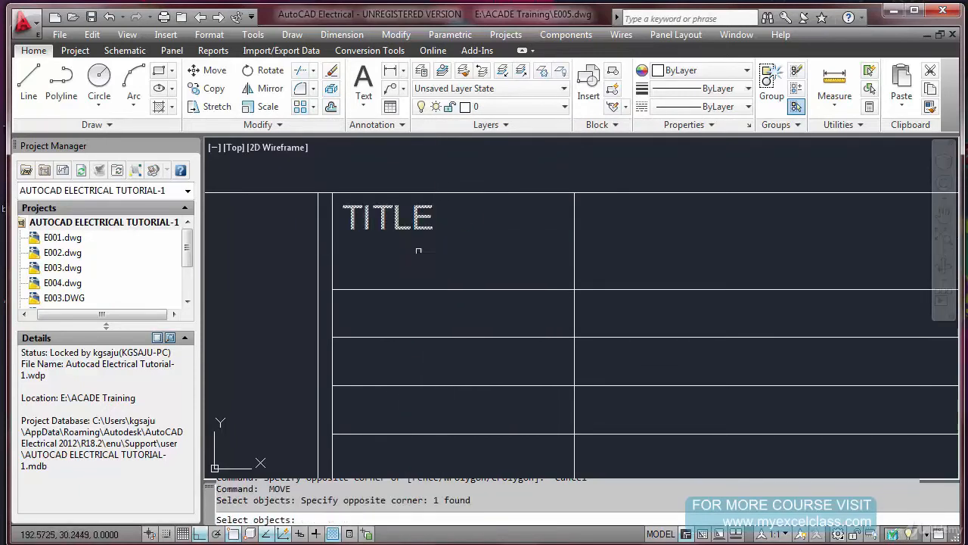
key("space")
left_click(426, 259)
left_click(426, 253)
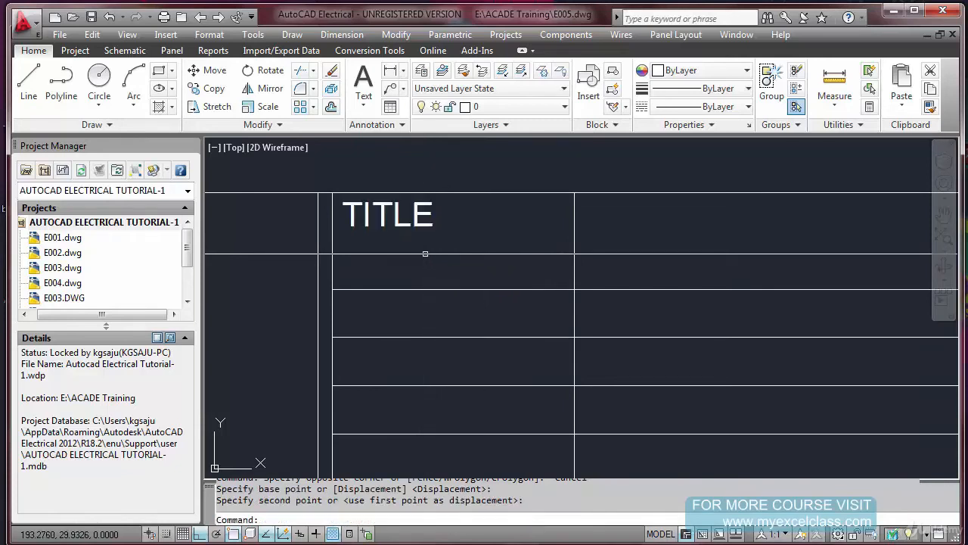
Copy the TITLE text from the top cell's upper-left corner to the second row's upper-left corner
scroll(429, 258, "down", 4)
middle_click_drag(421, 222, 410, 210)
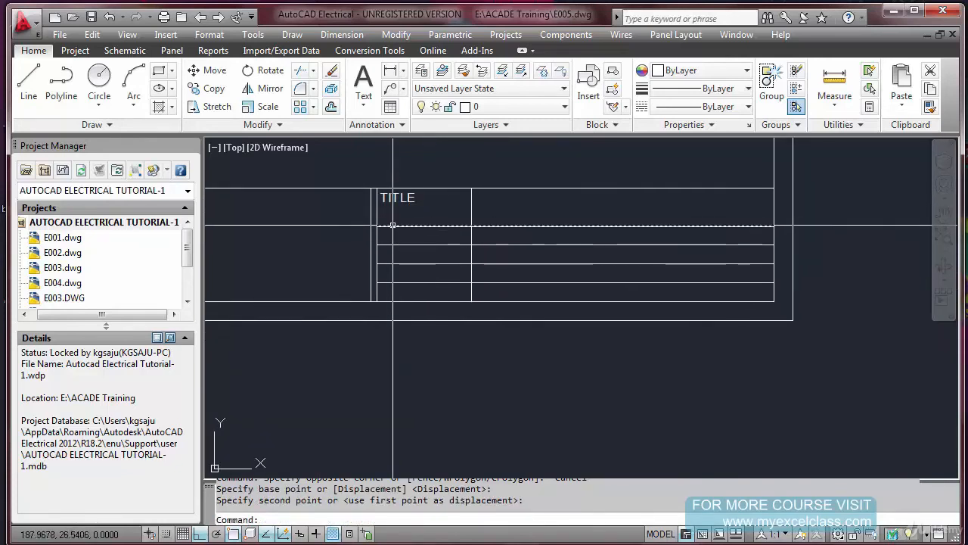
type("o")
key("Return")
left_click(380, 198)
key("Return")
left_click(377, 187)
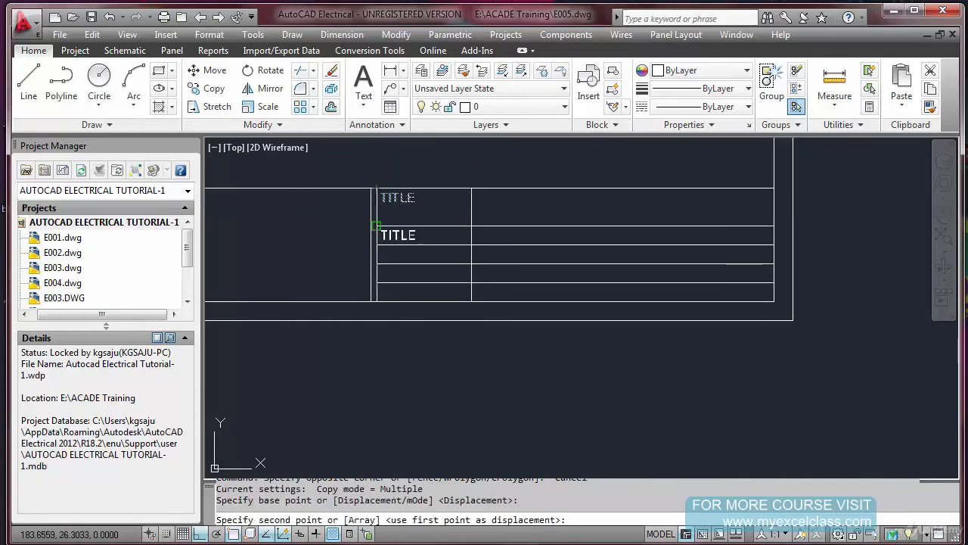
left_click(377, 226)
key("Escape")
Copy the second row's TITLE text into the three rows below, using each row's upper-left corner as reference
scroll(364, 251, "up", 3)
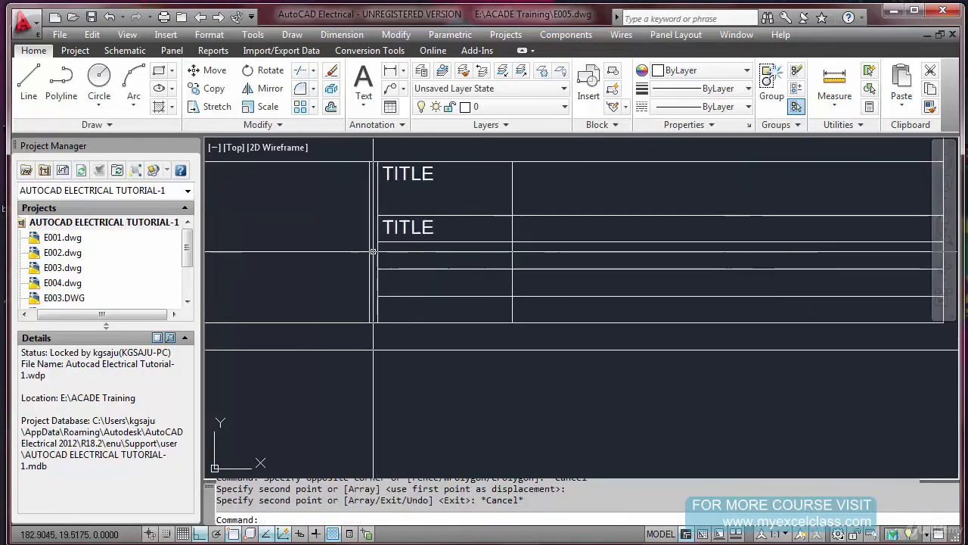
key("Return")
left_click(391, 218)
key("Return")
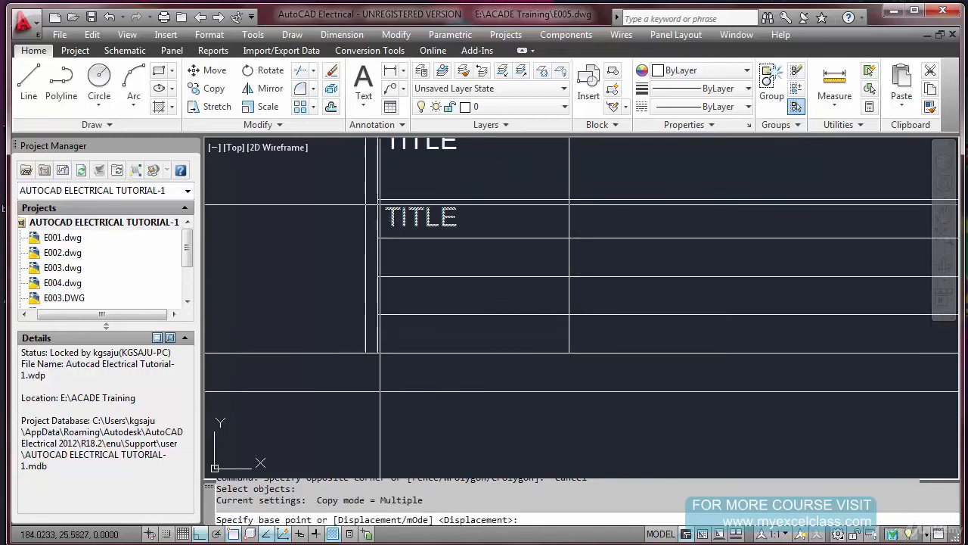
left_click(377, 199)
left_click(377, 237)
left_click(376, 276)
left_click(377, 313)
key("Escape")
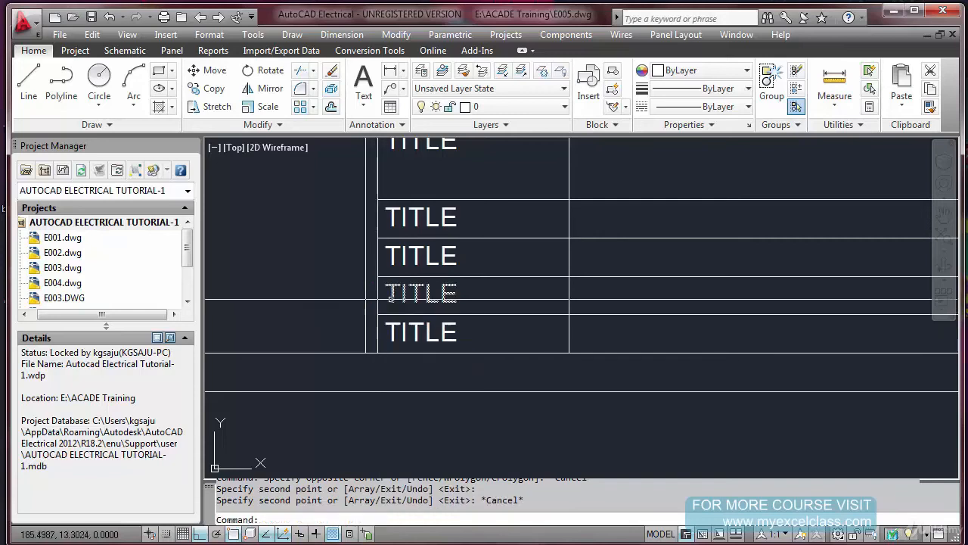
Change the second row's TITLE text to CUST. DWG.NO
scroll(395, 280, "down", 4)
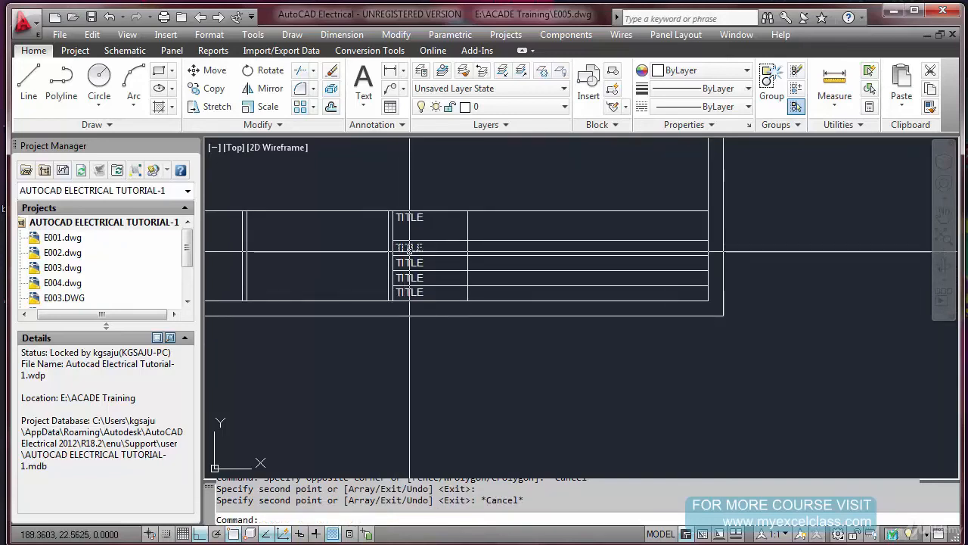
type("DE")
key("Return")
key("Escape")
key("Escape")
double_click(409, 247)
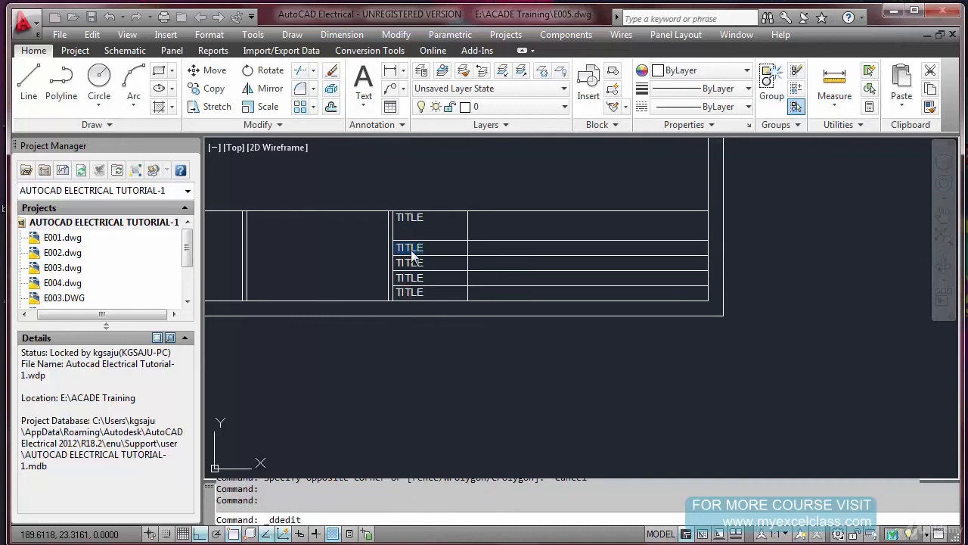
type("CUSTOMER D")
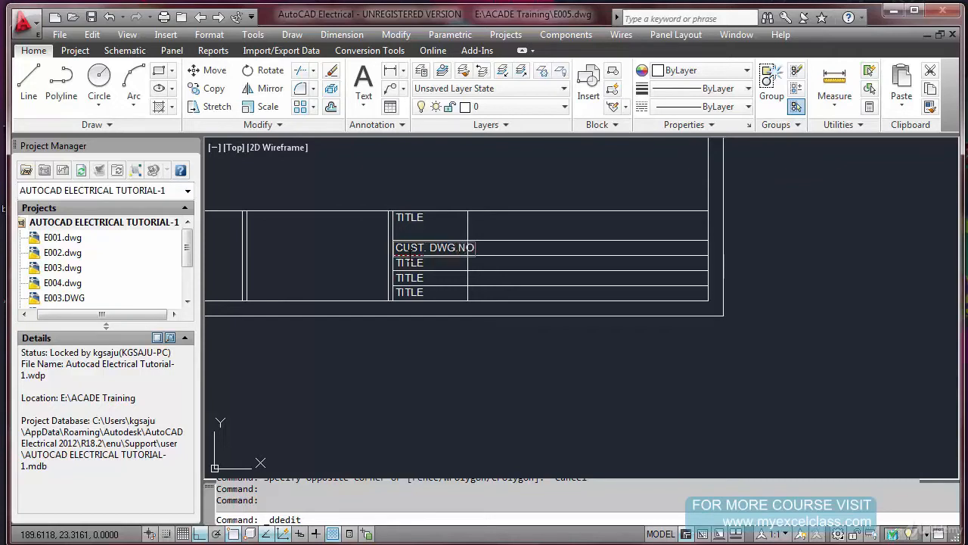
key("Return")
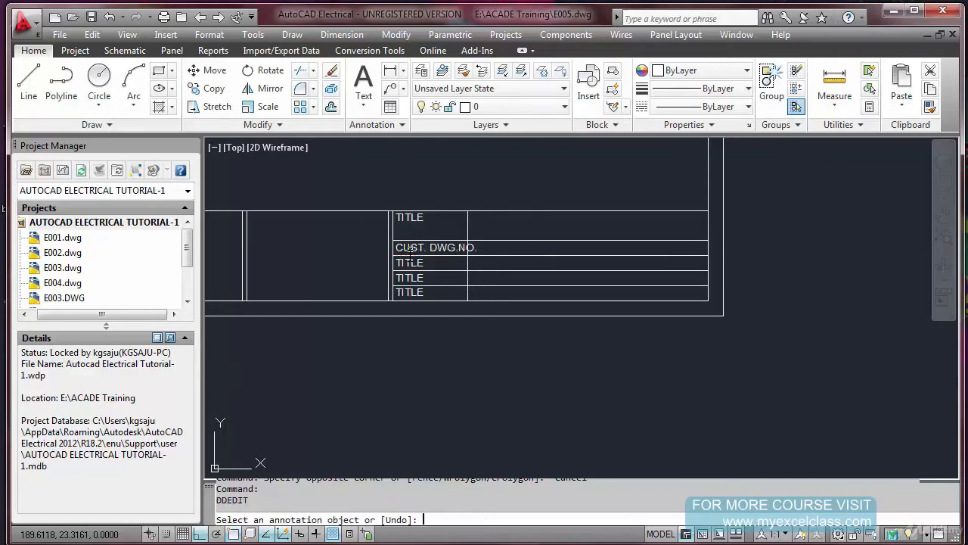
key("Escape")
key("Escape")
type("m")
key("Return")
left_click(447, 189)
left_click(492, 340)
key("Return")
left_click(475, 348)
Try a width factor of 0.8 on the CUST. DWG.NO. text and undo the property change
key("Escape")
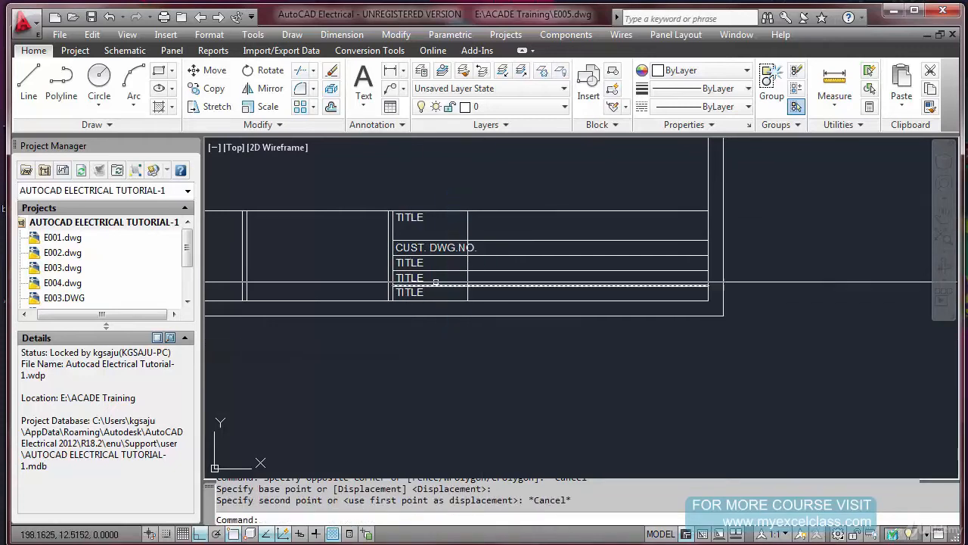
scroll(437, 255, "up", 3)
double_click(442, 241)
key("Escape")
key("Escape")
key("Escape")
left_click(443, 239)
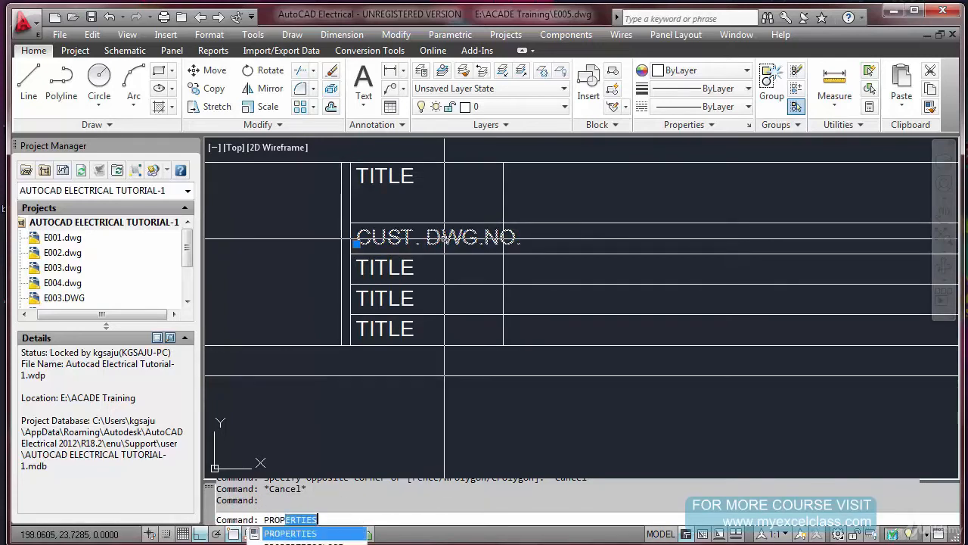
key("Return")
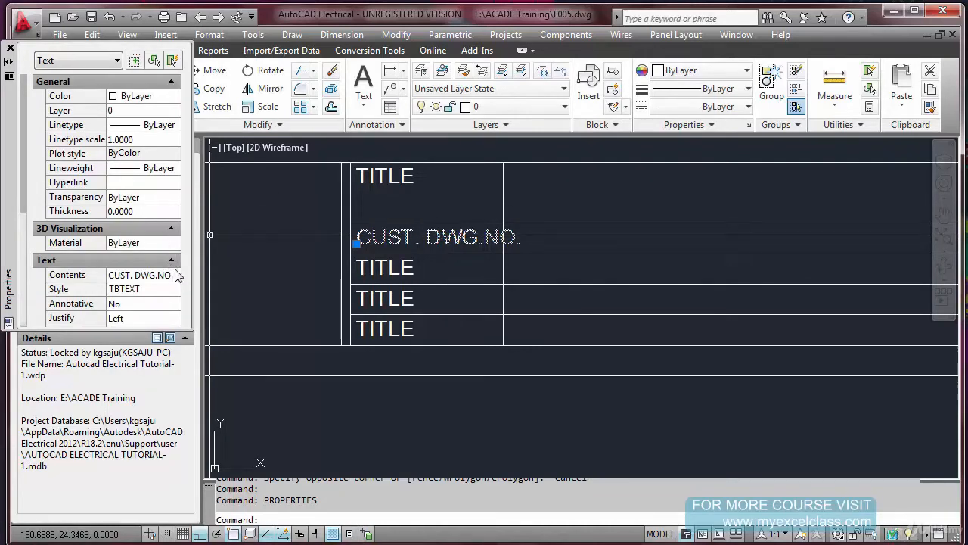
left_click_drag(25, 179, 35, 245)
left_click(155, 288)
type("0.8")
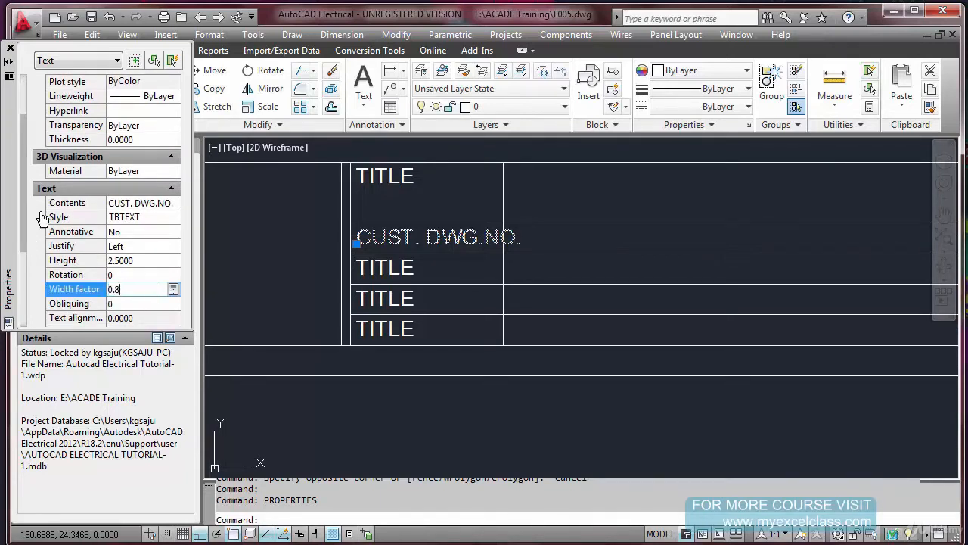
left_click(10, 48)
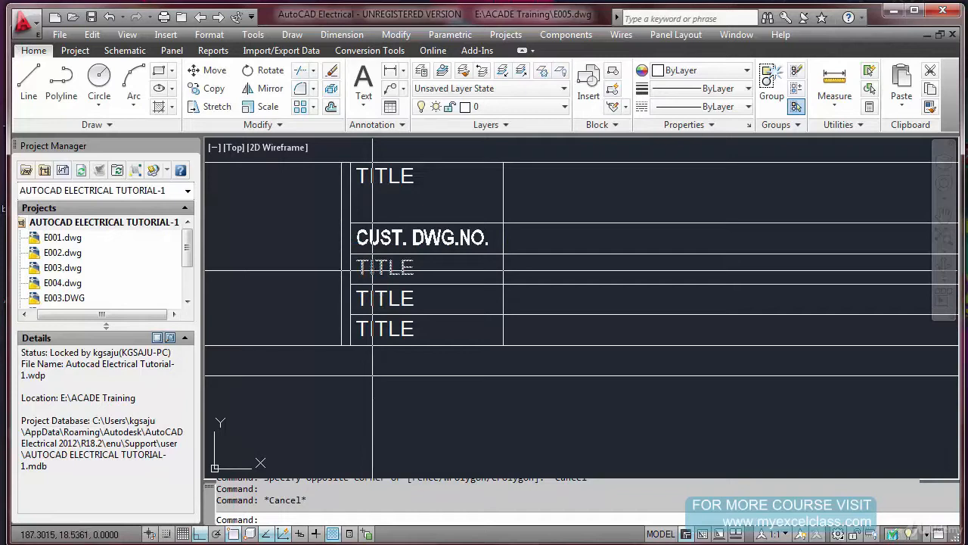
key("ctrl+z")
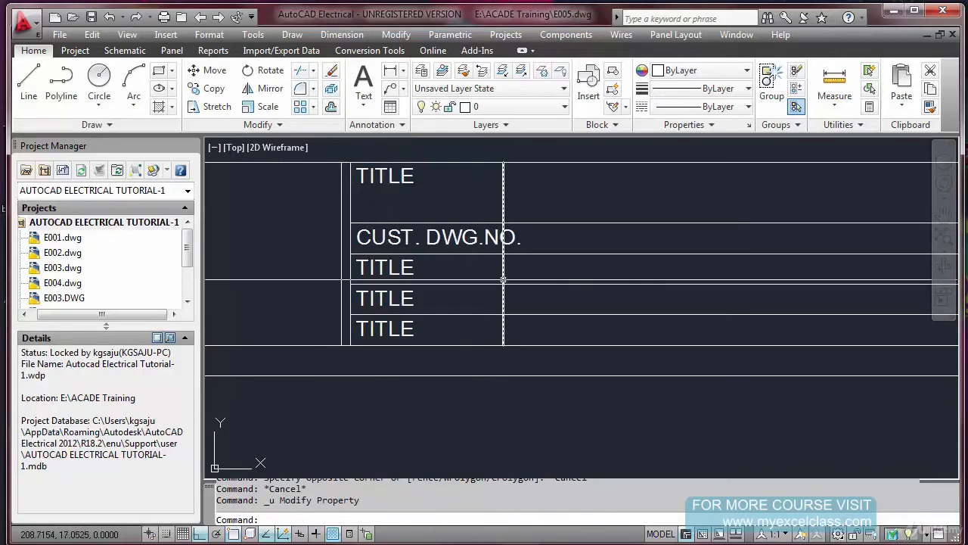
Stretch the two double dividers, together with the row labels, 5 units to the left to widen the label column
scroll(484, 262, "down", 5)
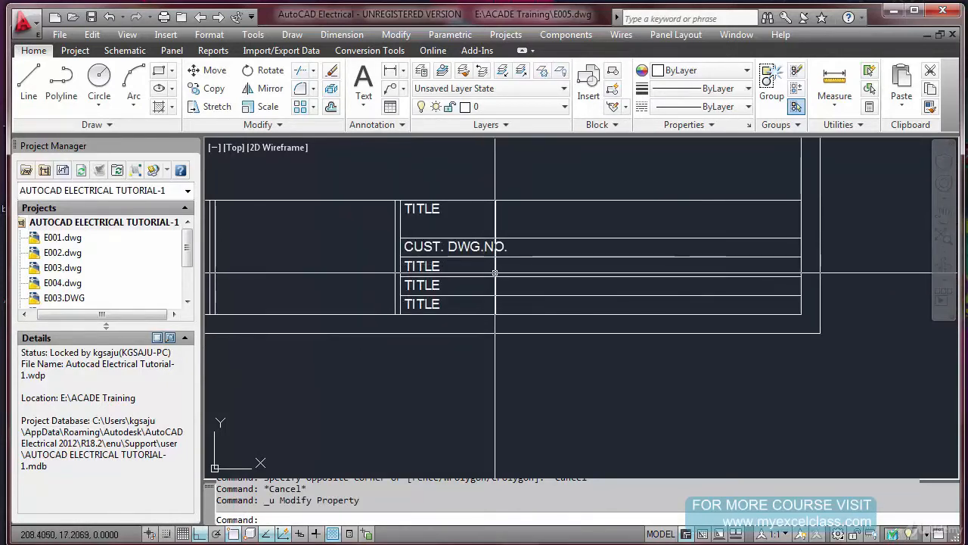
middle_click_drag(427, 296, 483, 303)
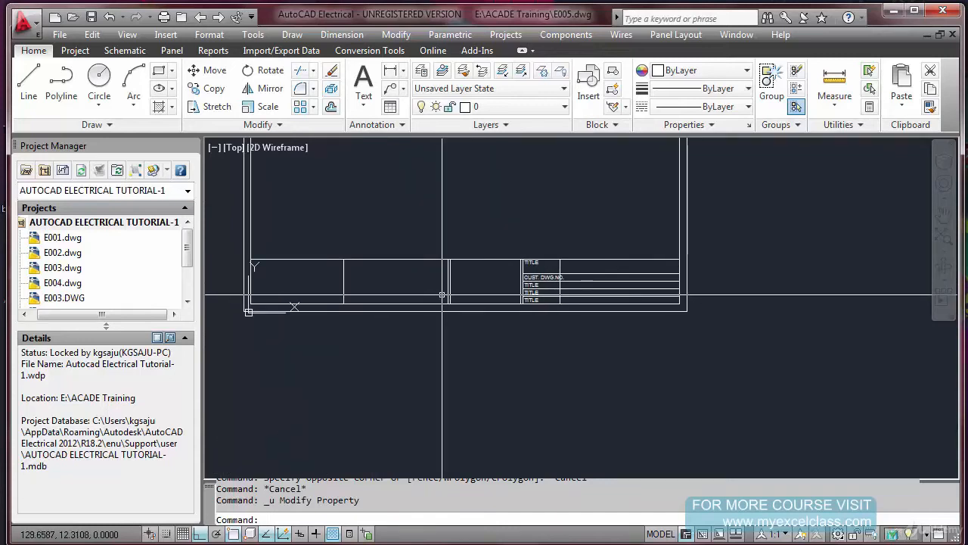
key("Escape")
type("STR")
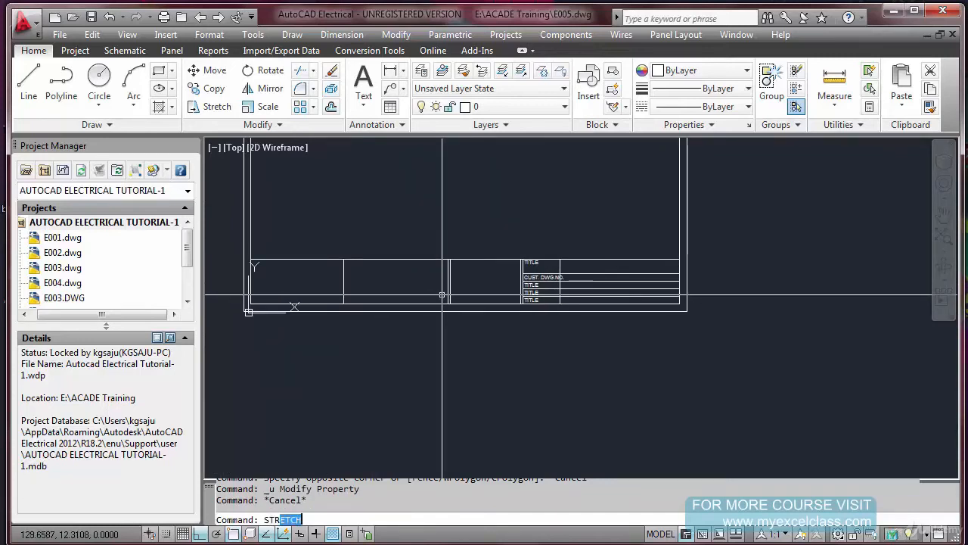
key("Return")
scroll(541, 321, "up", 2)
scroll(540, 322, "down", 3)
left_click(541, 323)
left_click(438, 259)
scroll(501, 248, "up", 3)
key("Return")
left_click(500, 249)
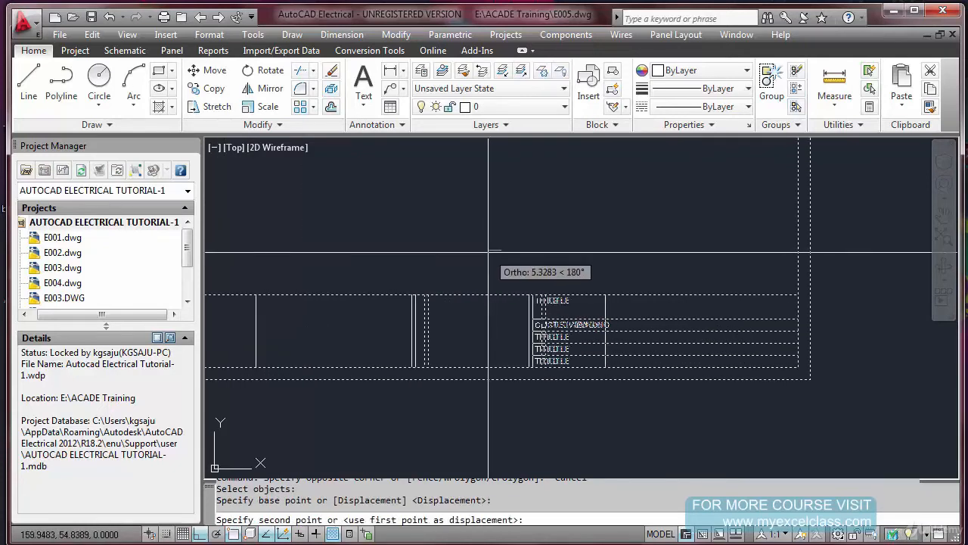
type("5")
key("Return")
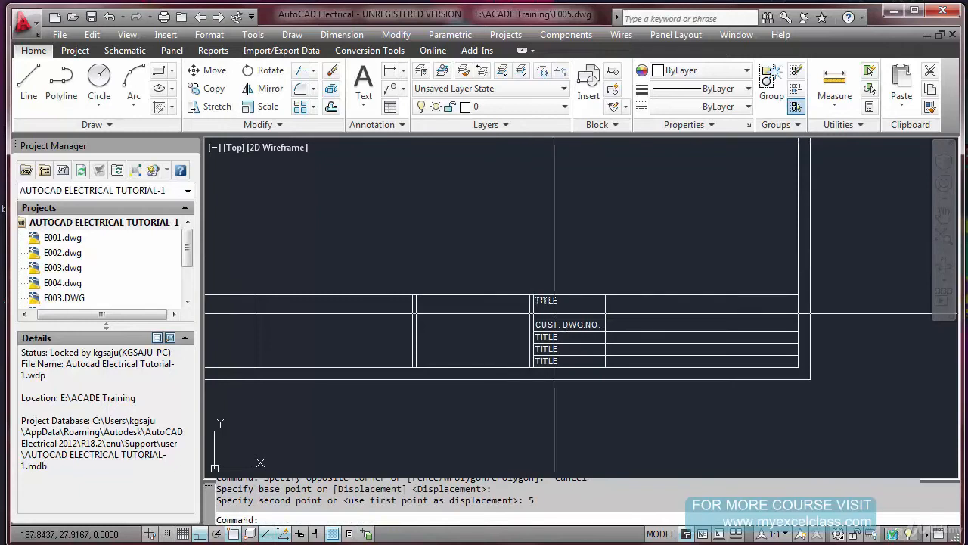
Change the third row's TITLE text to DWG. NO
scroll(603, 387, "up", 2)
key("Escape")
key("Escape")
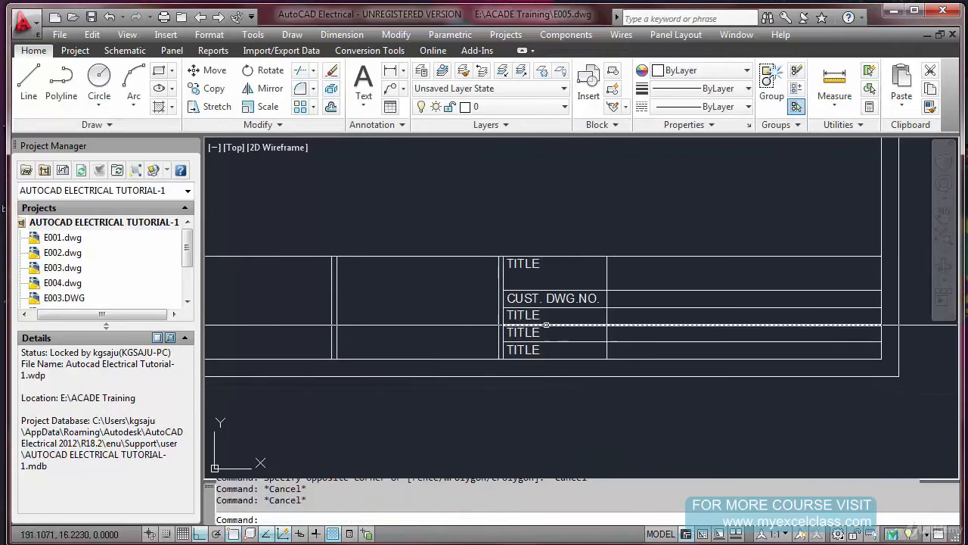
double_click(535, 314)
type("D")
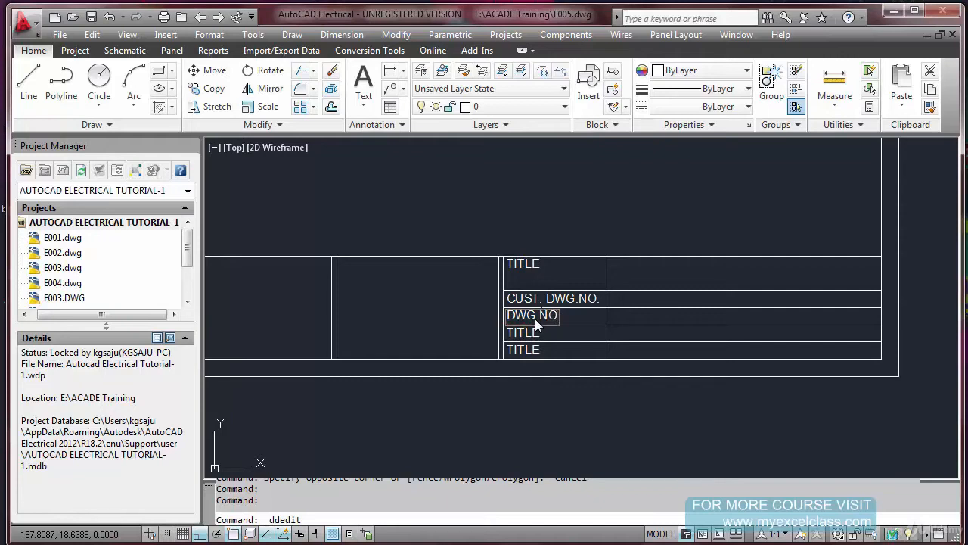
type("WG. NO.")
key("Return")
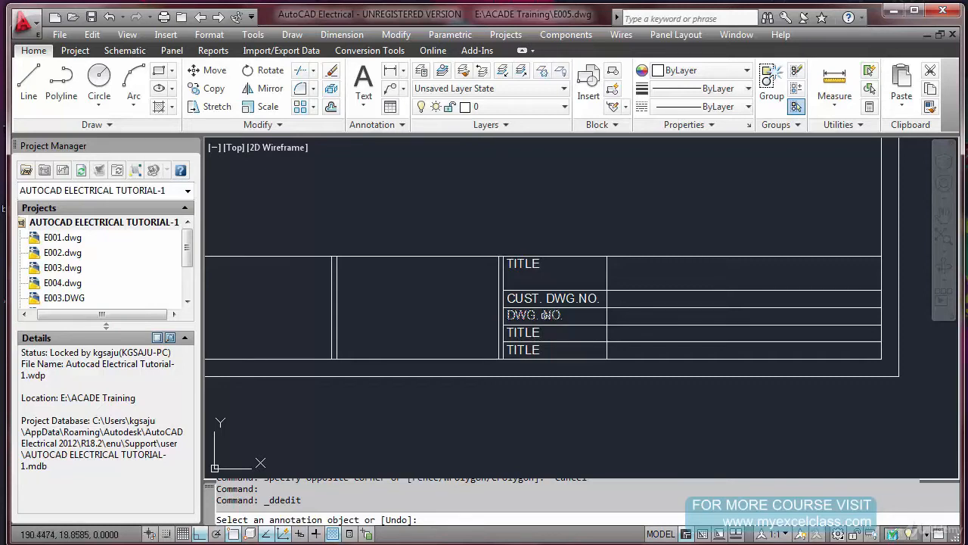
Change the fourth row's TITLE text to DRAWN and the fifth row's to CHECKED
double_click(522, 332)
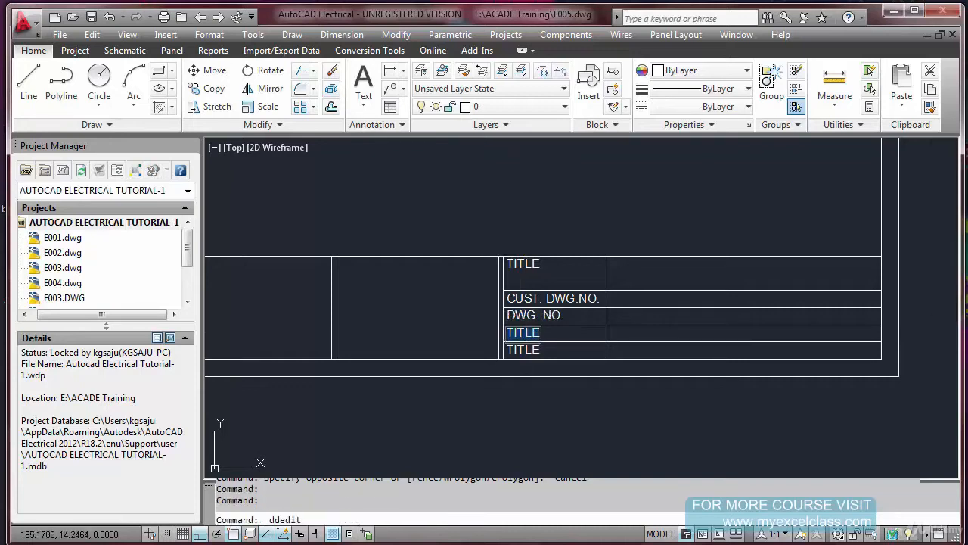
type("DRAWN")
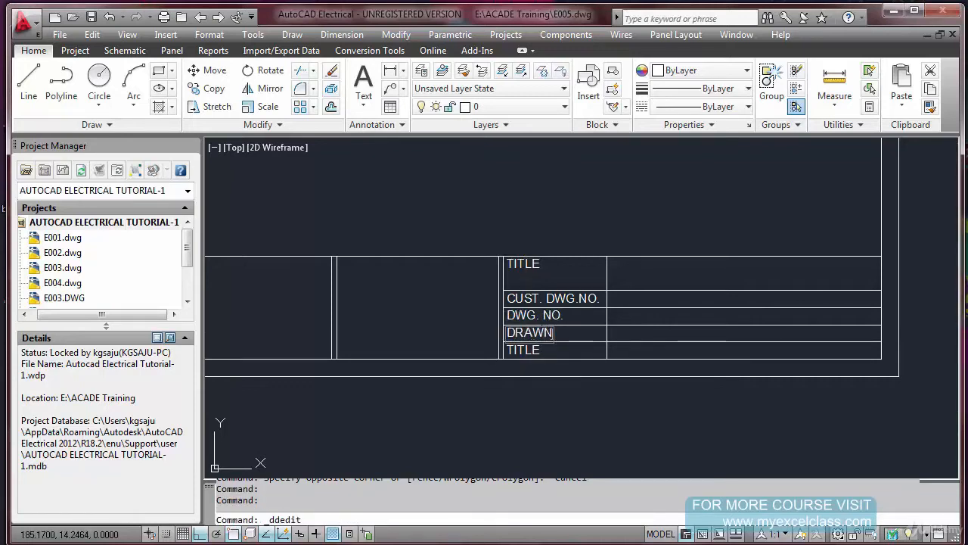
key("Return")
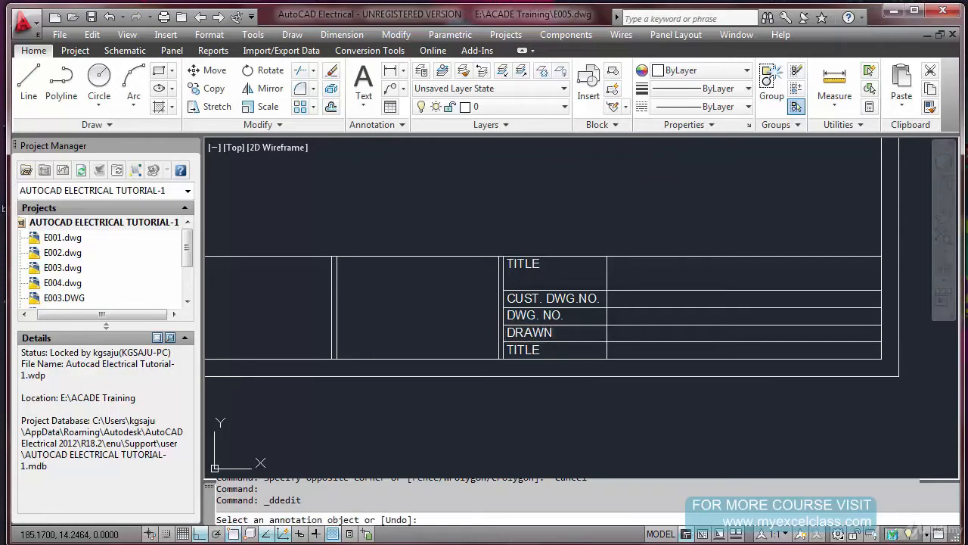
double_click(526, 351)
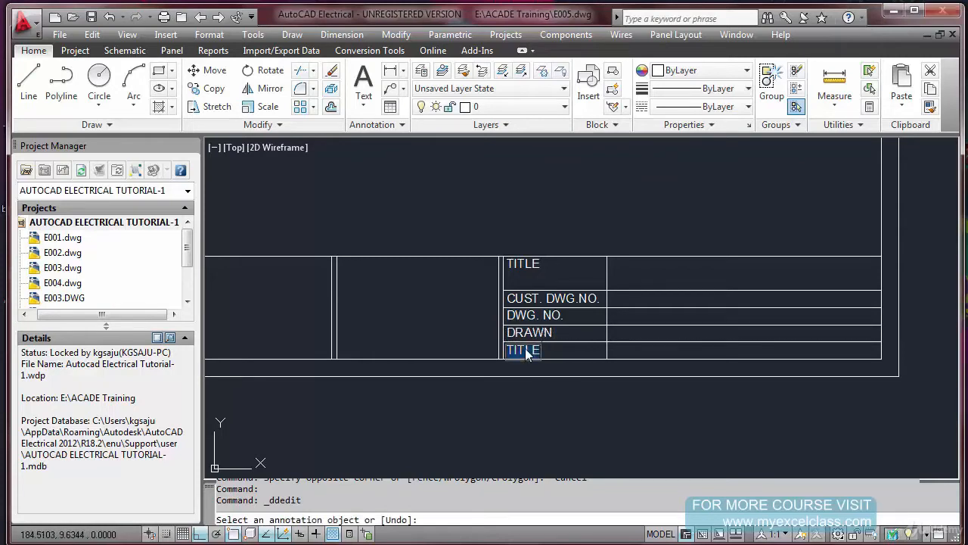
type("CHECKED")
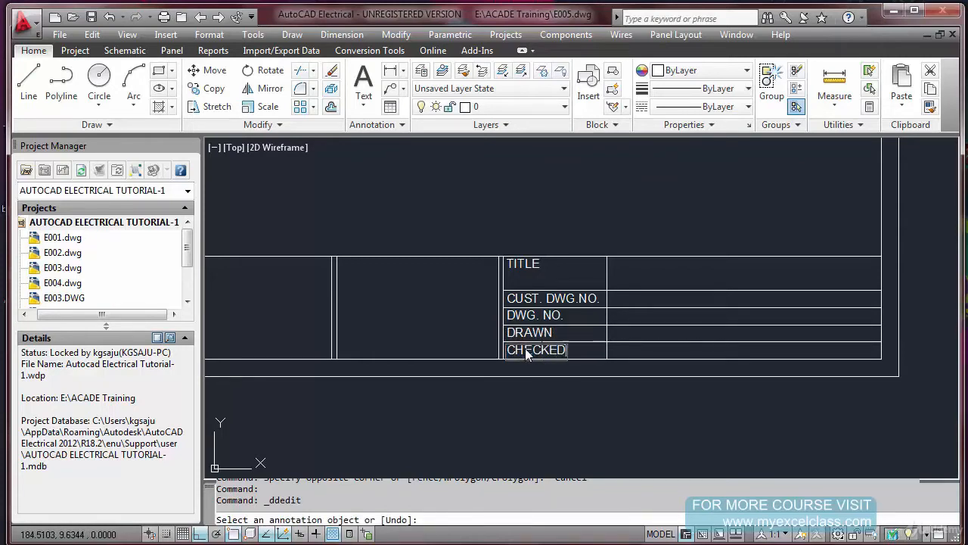
key("Return")
key("Return")
key("Escape")
key("Escape")
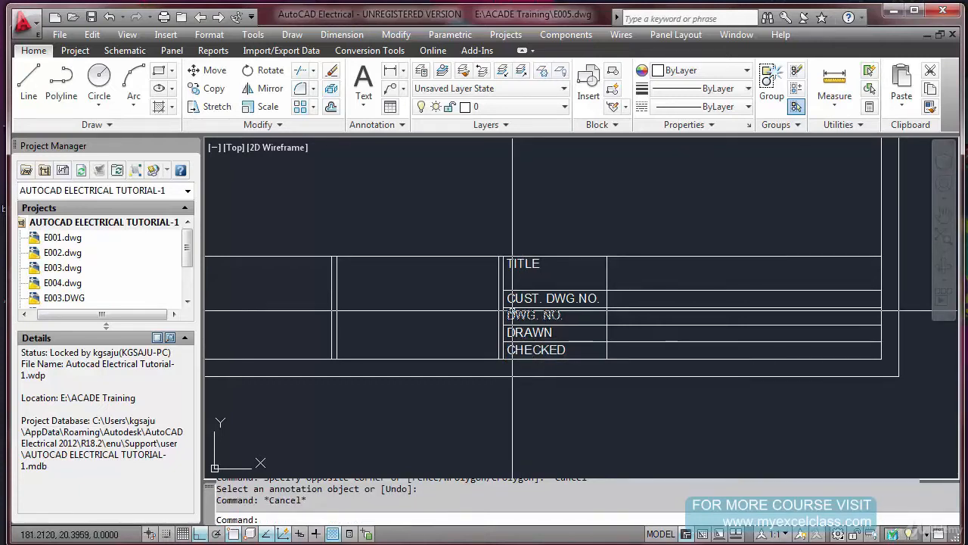
Copy the four lower row labels from the label column's lower-left corner to the lower-left corner of the adjacent column
type("CO")
key("Return")
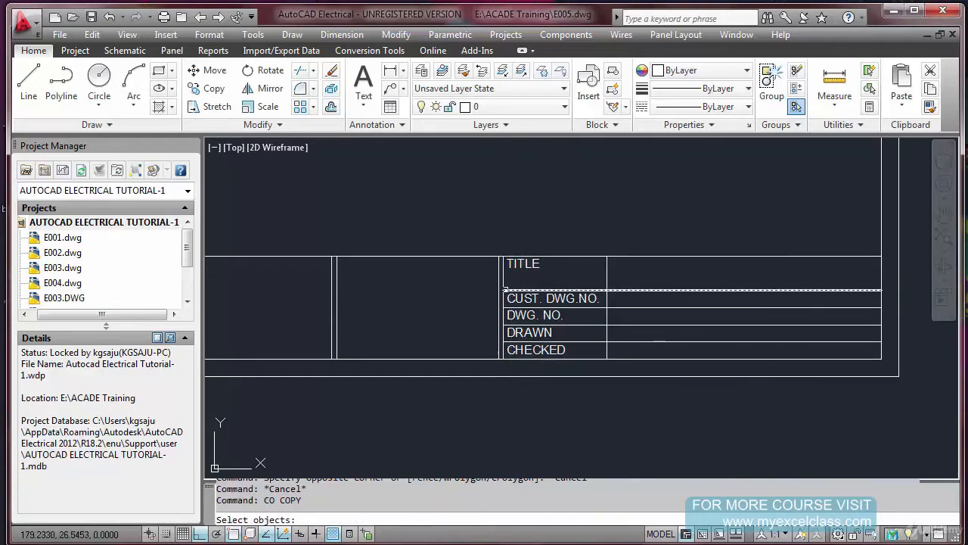
left_click(484, 290)
left_click(589, 364)
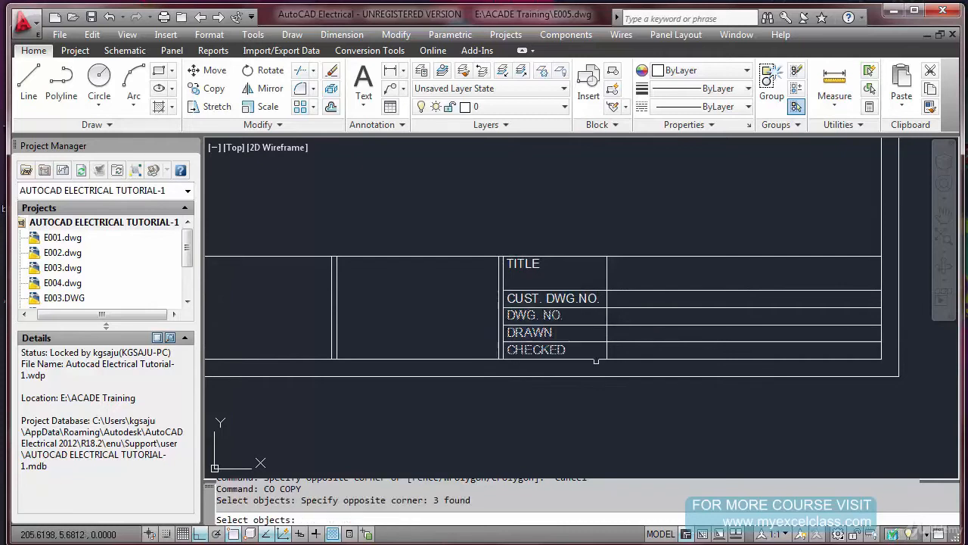
left_click(476, 285)
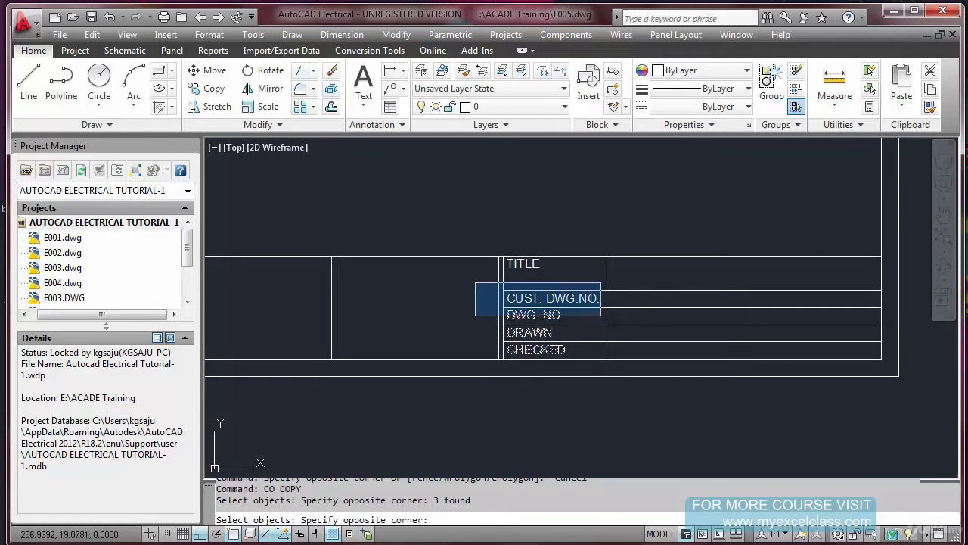
left_click(601, 317)
key("Return")
left_click(503, 359)
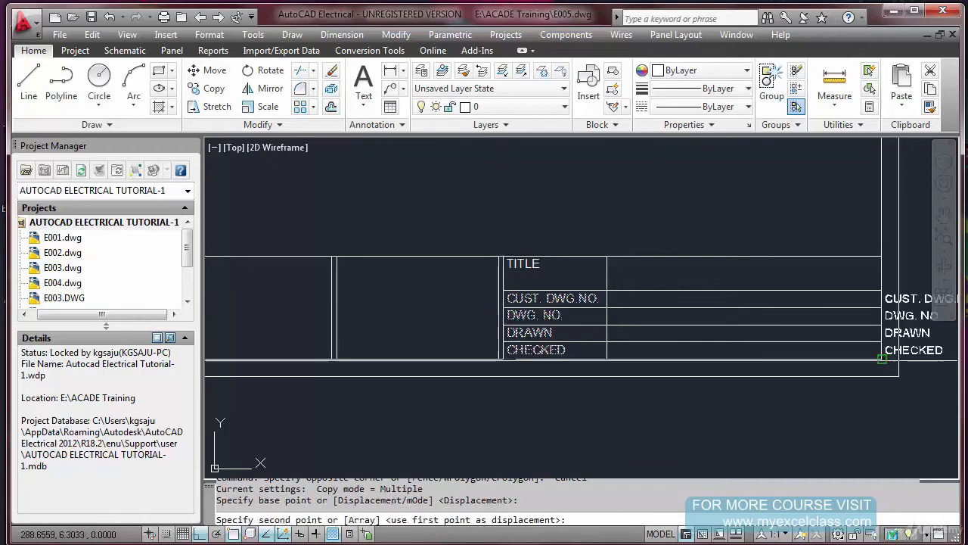
left_click(607, 360)
key("Escape")
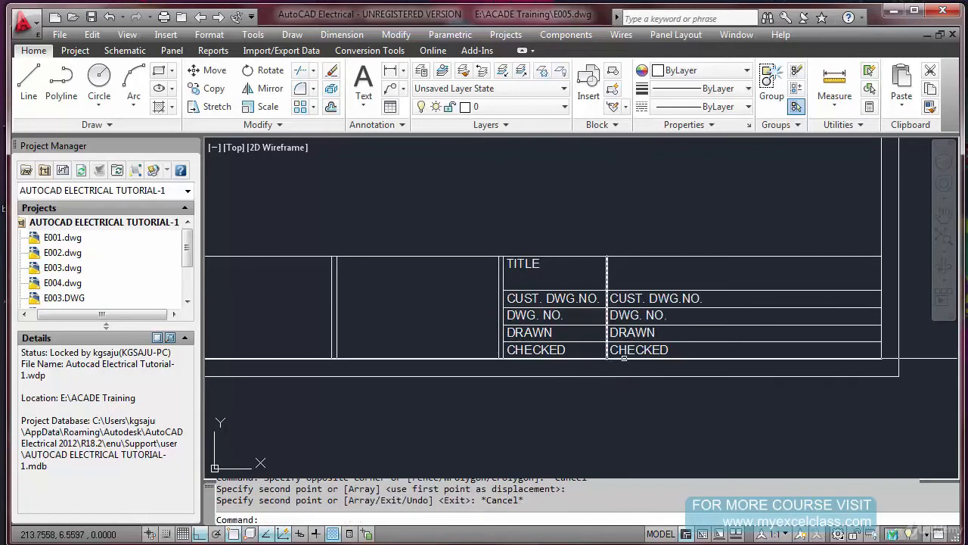
Change the copied CHECKED and DRAWN texts in the column beside the row labels to ON:
left_click(628, 351)
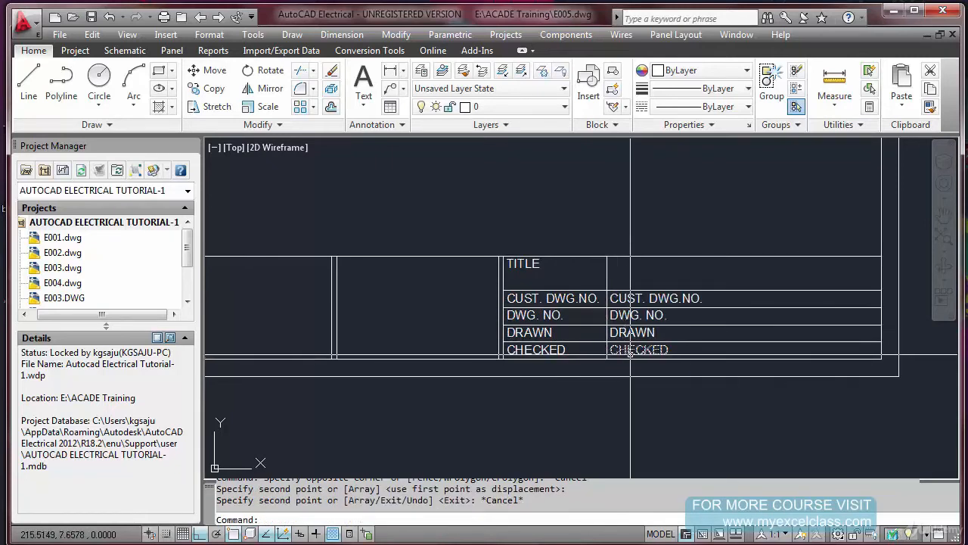
double_click(632, 354)
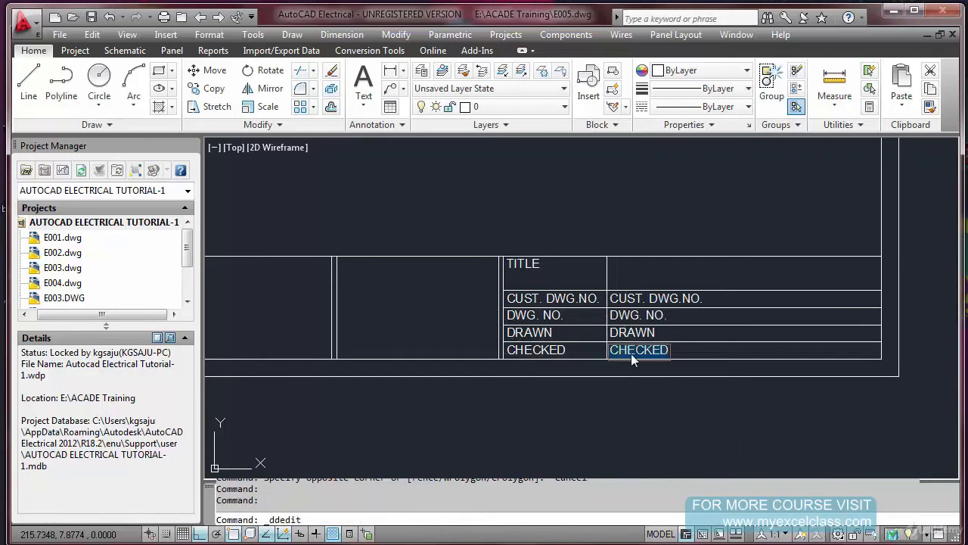
type("ON:")
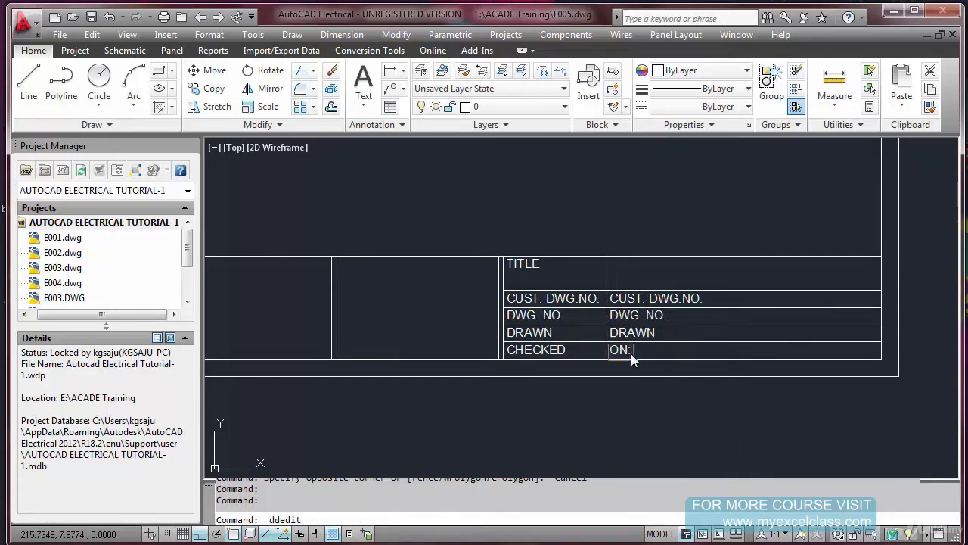
key("Return")
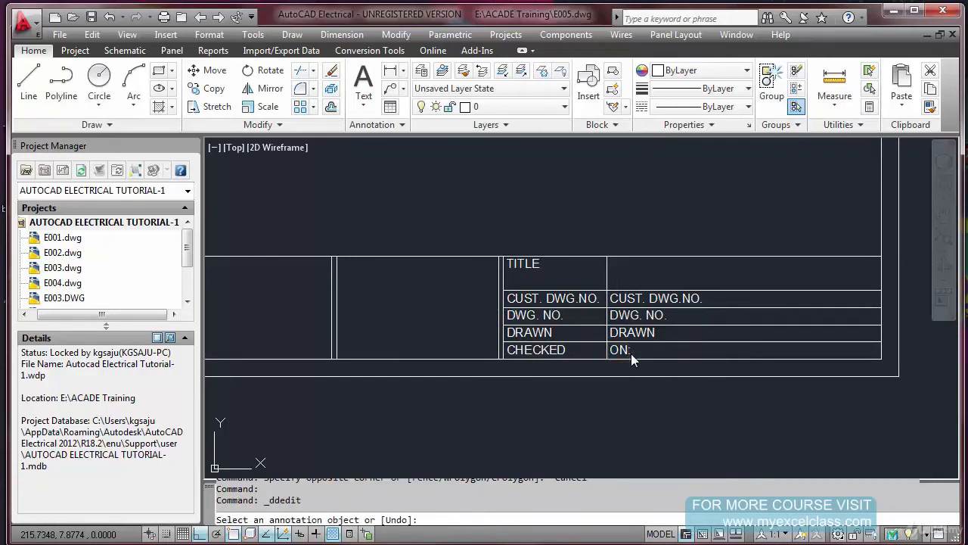
left_click(650, 345)
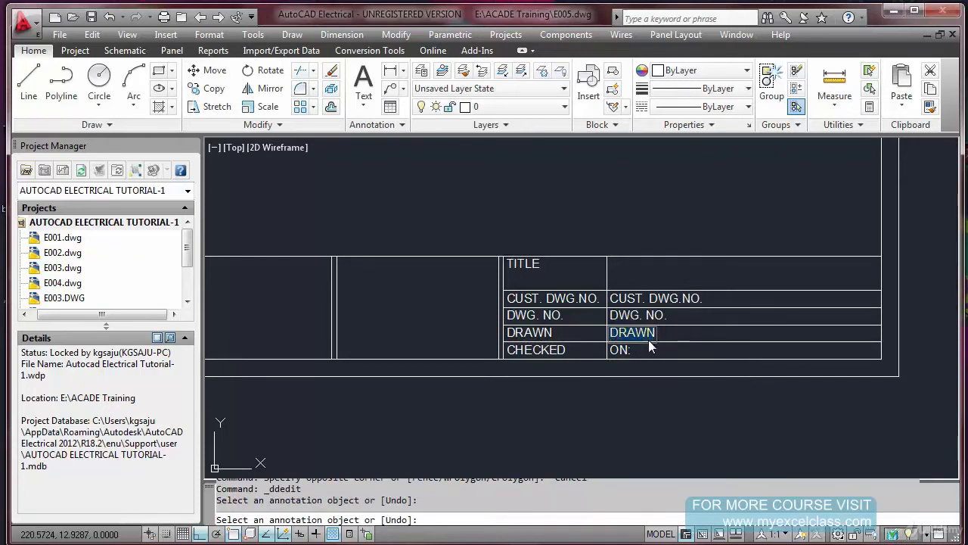
type("ON")
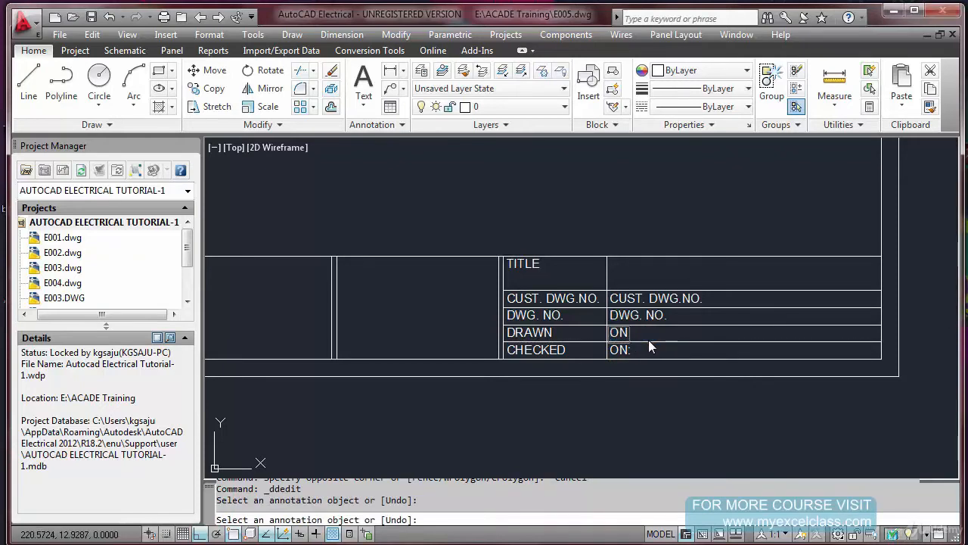
key("Return")
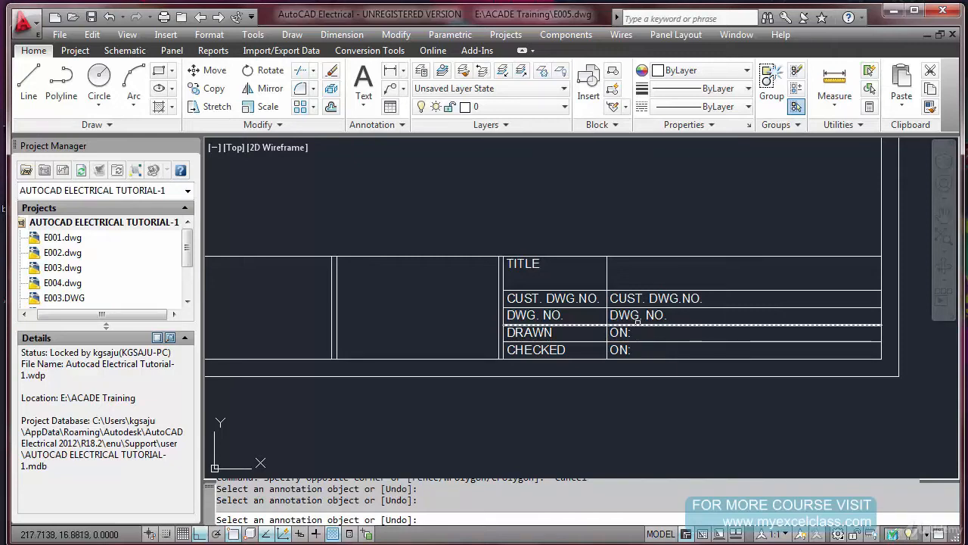
key("Escape")
Erase the copied DWG. NO. and CUST. DWG.NO. texts from the column beside the row labels
type("e")
key("Return")
left_click(637, 315)
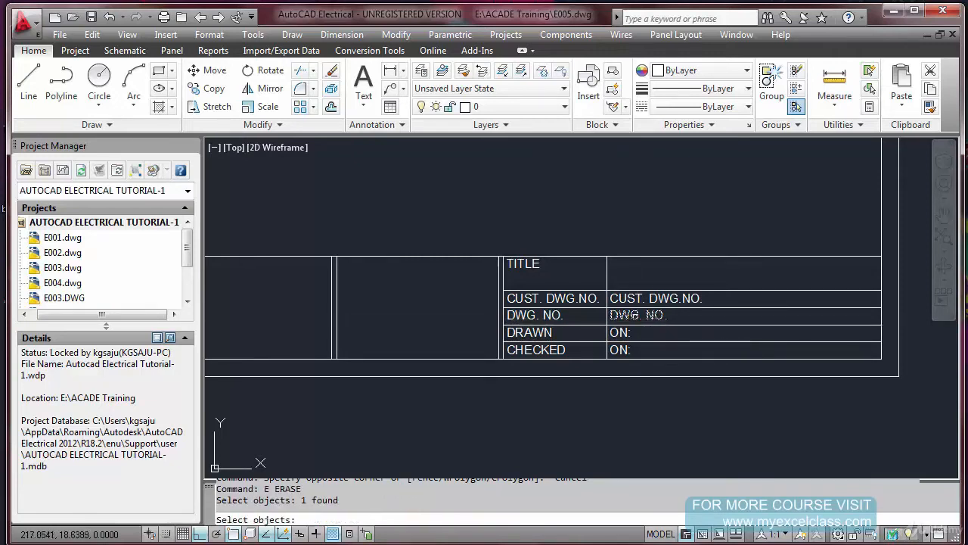
key("Return")
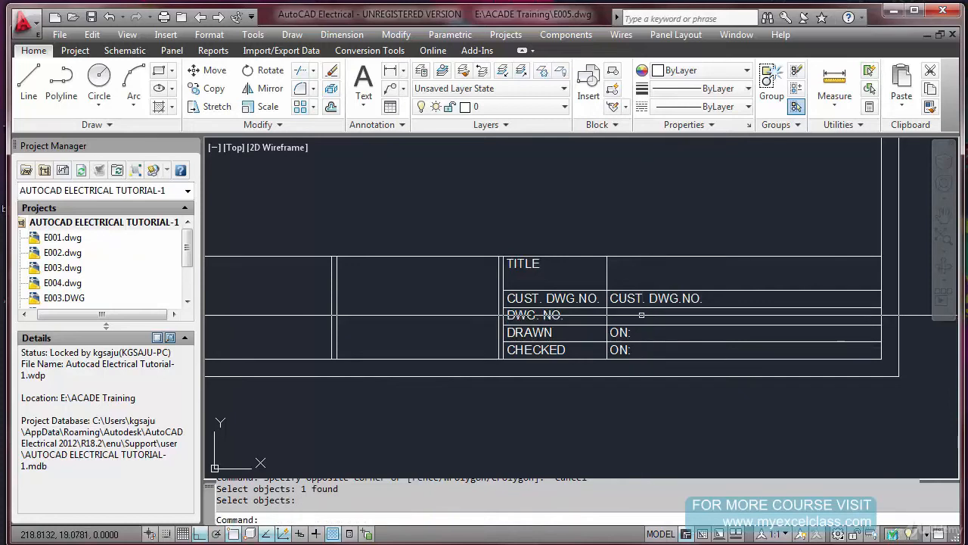
type("e")
key("Return")
left_click(633, 299)
key("Return")
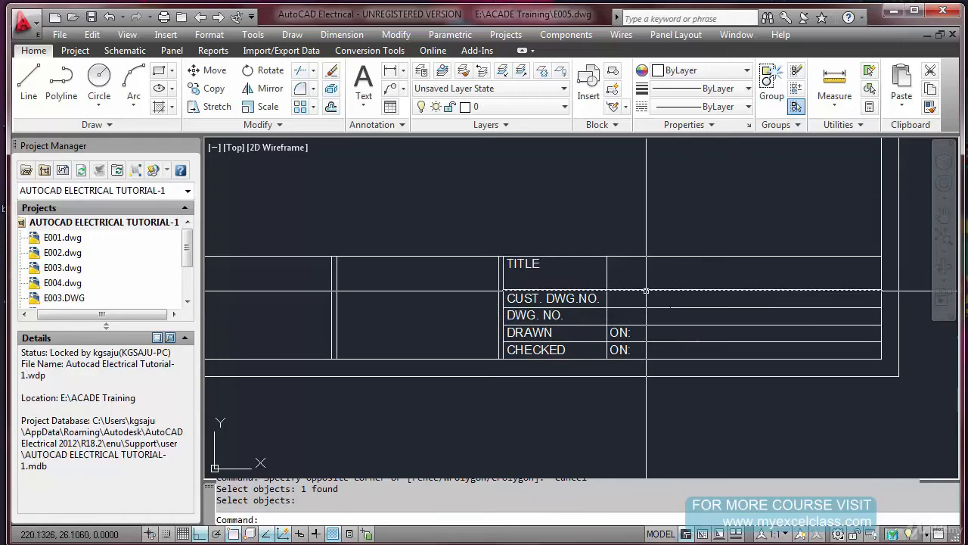
Try copying the label column's right-hand divider about 24 units to the right
key("Escape")
type("cO")
key("Return")
left_click(603, 250)
left_click(614, 376)
key("Return")
left_click(600, 400)
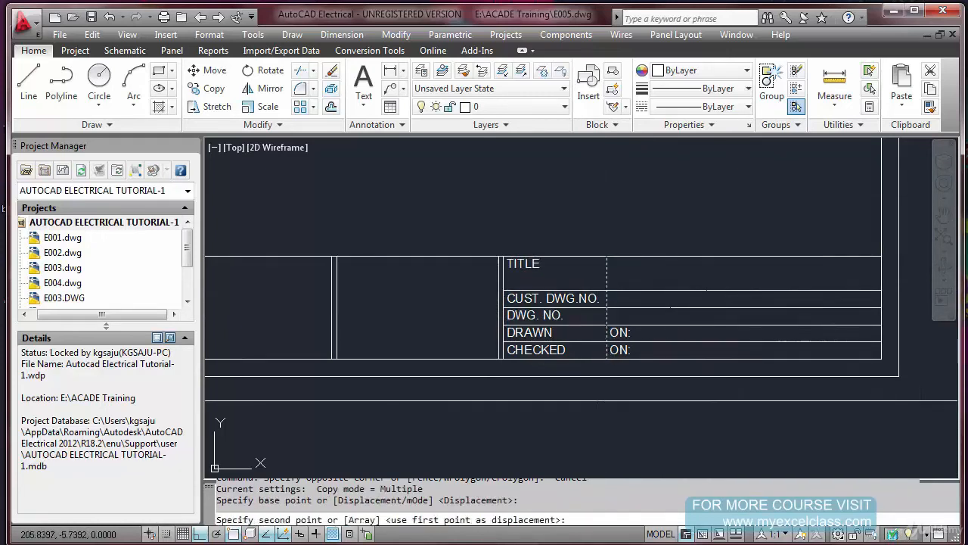
left_click(680, 419)
key("Escape")
Erase the freehand-placed divider copy
type("E")
key("Return")
left_click(706, 272)
left_click(669, 280)
key("Return")
Copy the label column's right-hand divider 20 units to the right
type("CO")
key("Return")
left_click(603, 244)
left_click(614, 377)
key("Return")
left_click(603, 395)
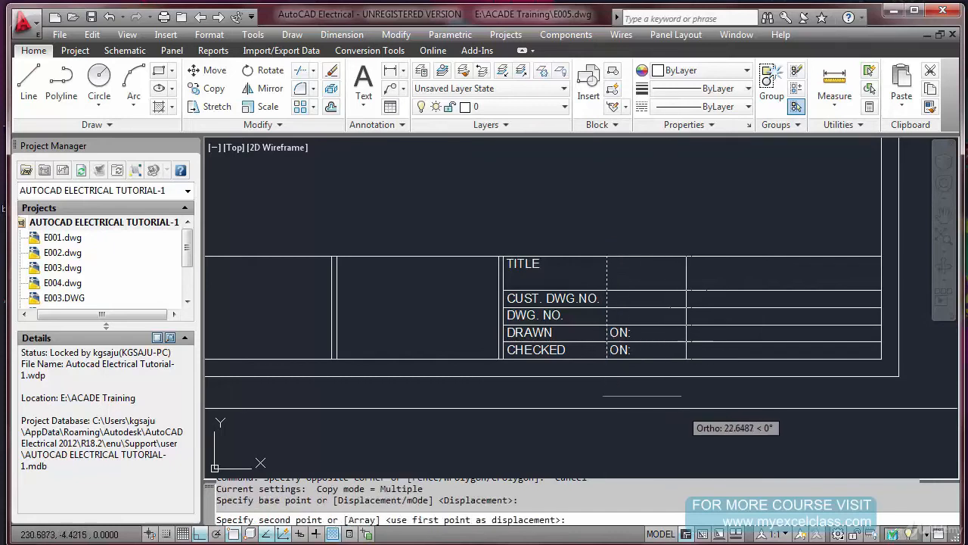
type("2")
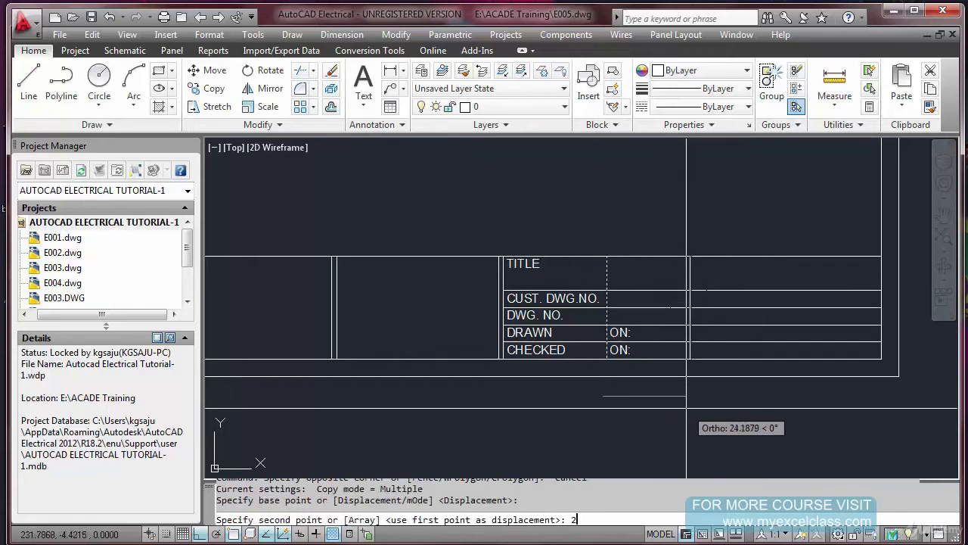
type("0")
key("Return")
key("Escape")
Trim the new divider at the DRAWN row's upper line so it spans only the DRAWN and CHECKED rows
type("tr")
key("Return")
left_click(711, 330)
left_click(701, 316)
key("Return")
left_click(694, 319)
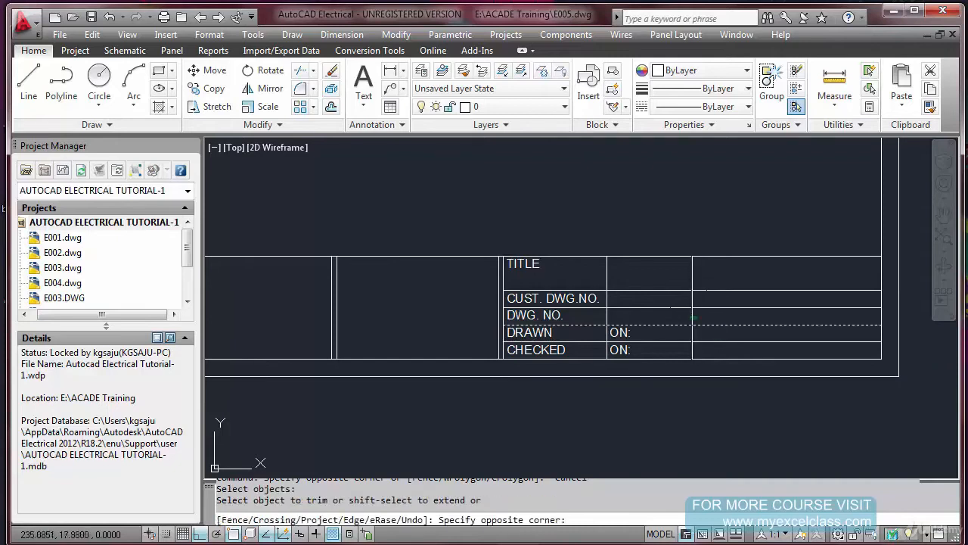
left_click(701, 319)
key("Escape")
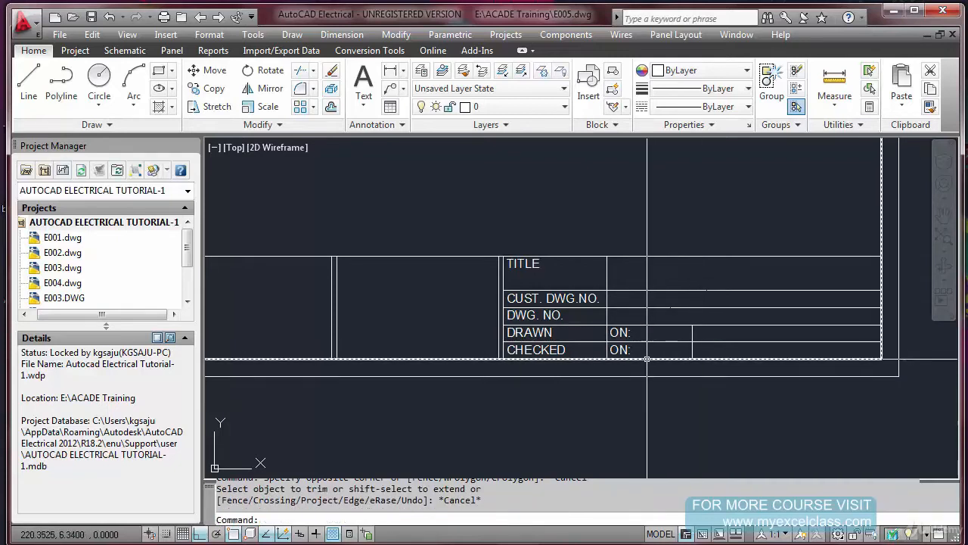
key("Escape")
type("c")
key("Return")
key("Escape")
Copy both ON: texts and the short divider from the ON: cell's lower-left corner to the short divider's lower end
type("co")
key("Return")
left_click(595, 321)
left_click(726, 377)
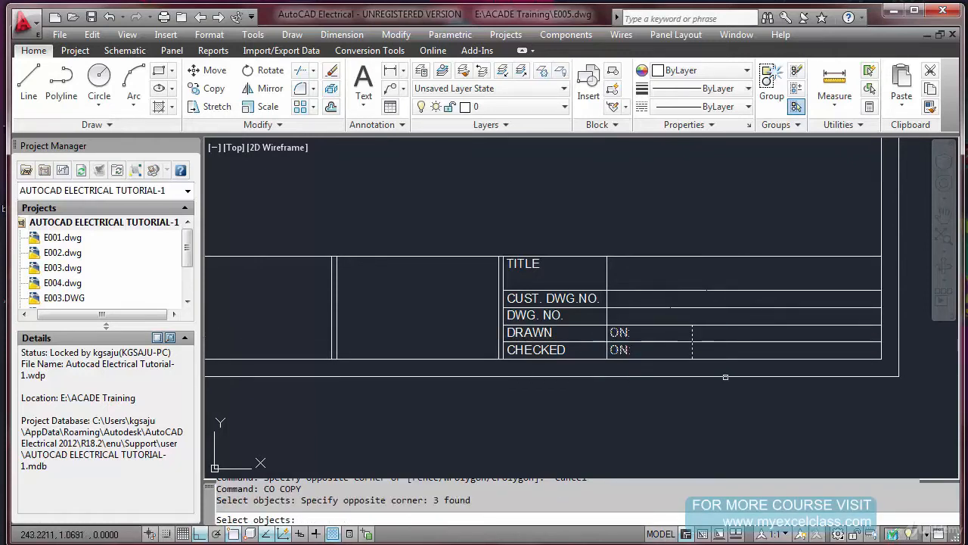
key("Return")
left_click(608, 357)
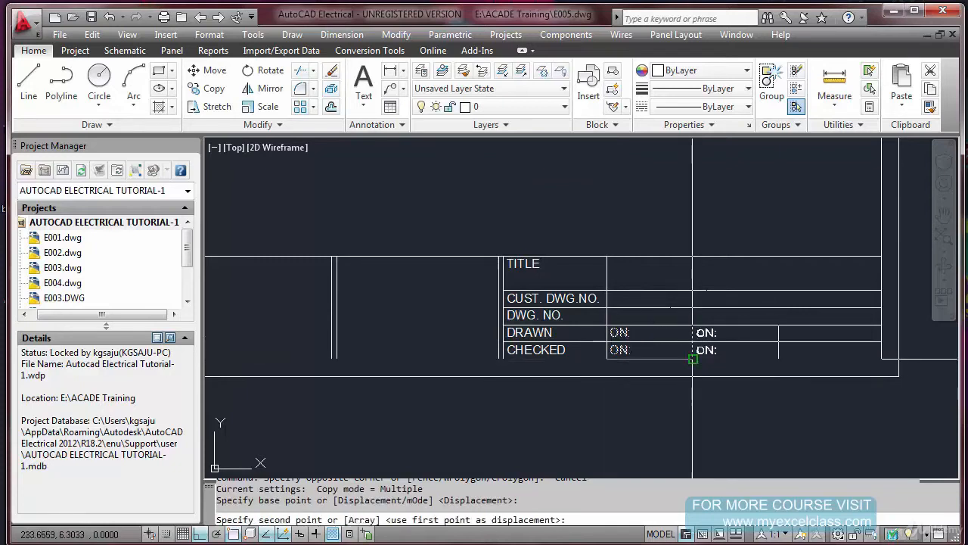
left_click(694, 359)
key("Escape")
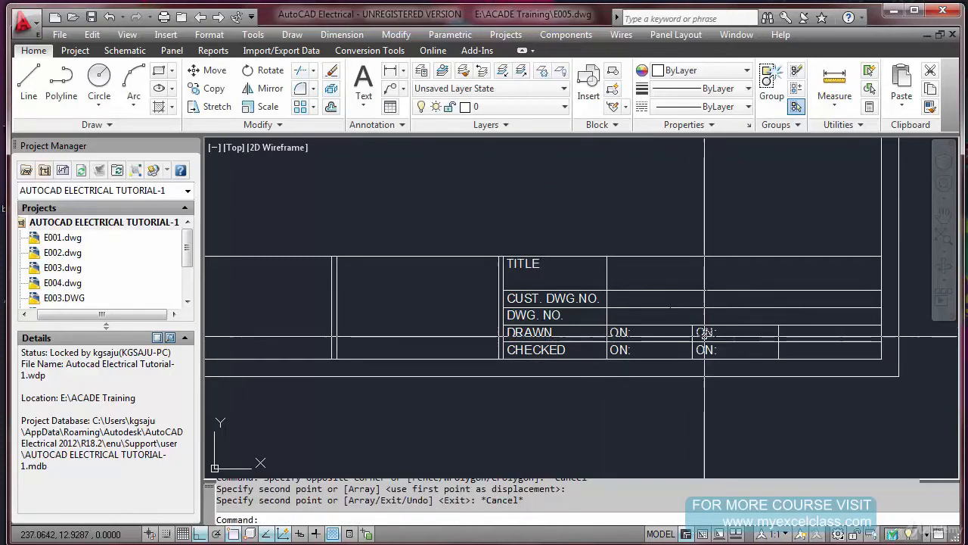
Change the copied ON: texts in the DRAWN and CHECKED rows to BY:
double_click(706, 332)
type("BY:")
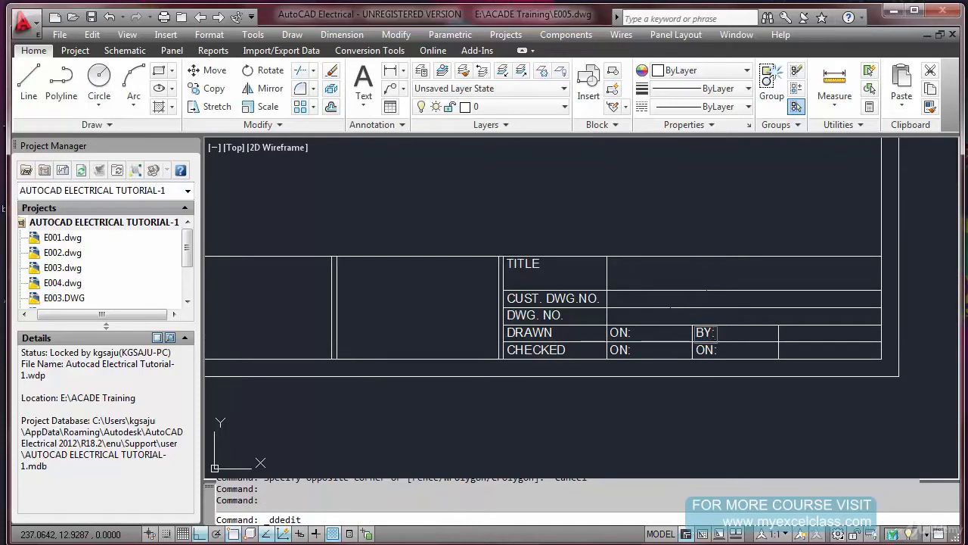
key("Return")
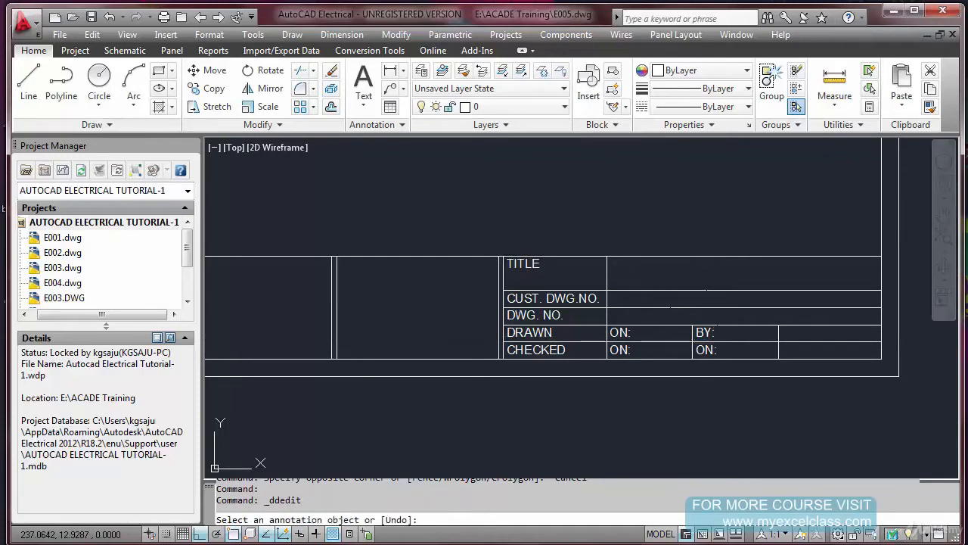
left_click(707, 356)
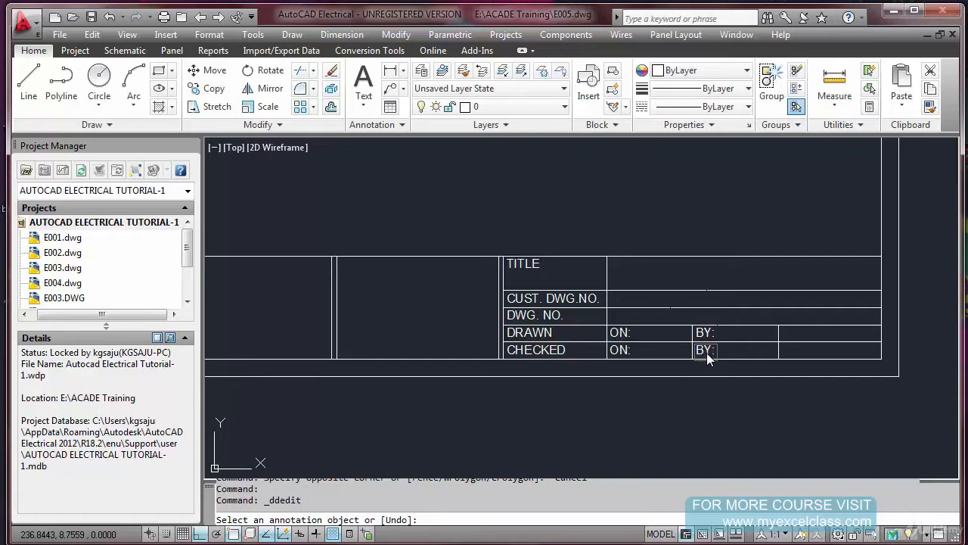
key("Return")
key("Return")
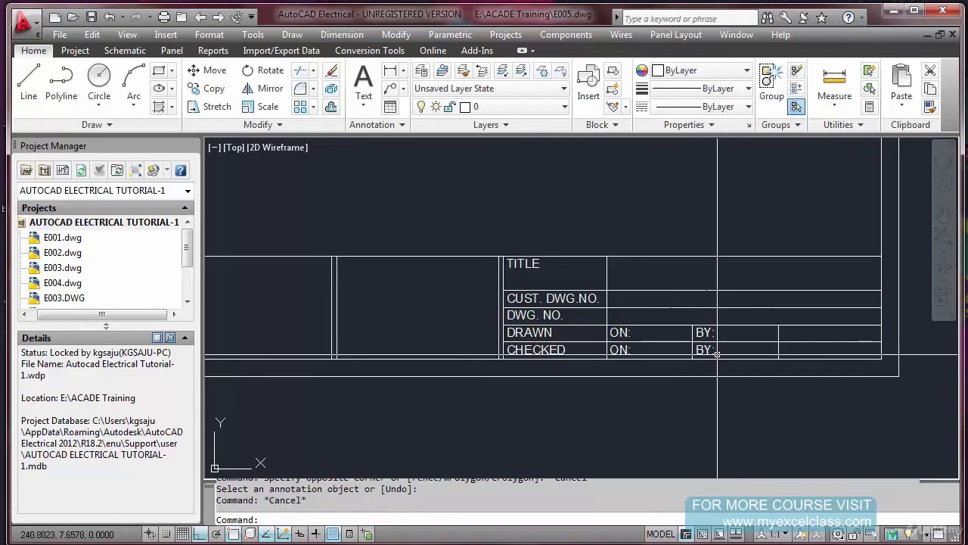
Copy the CHECKED row's BY: text from its cell's lower-left corner to the lower-left corner of the last cell
type("CO")
key("Return")
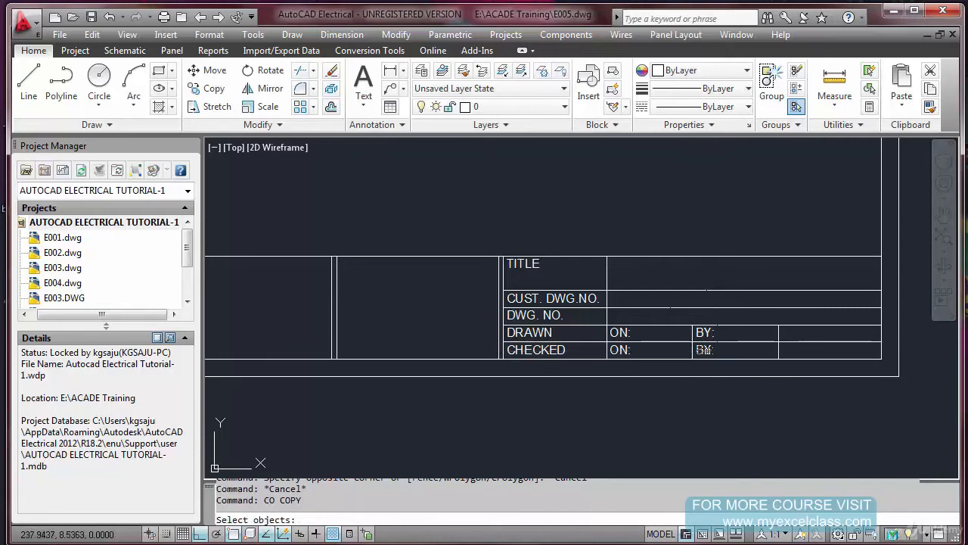
key("Return")
left_click(692, 358)
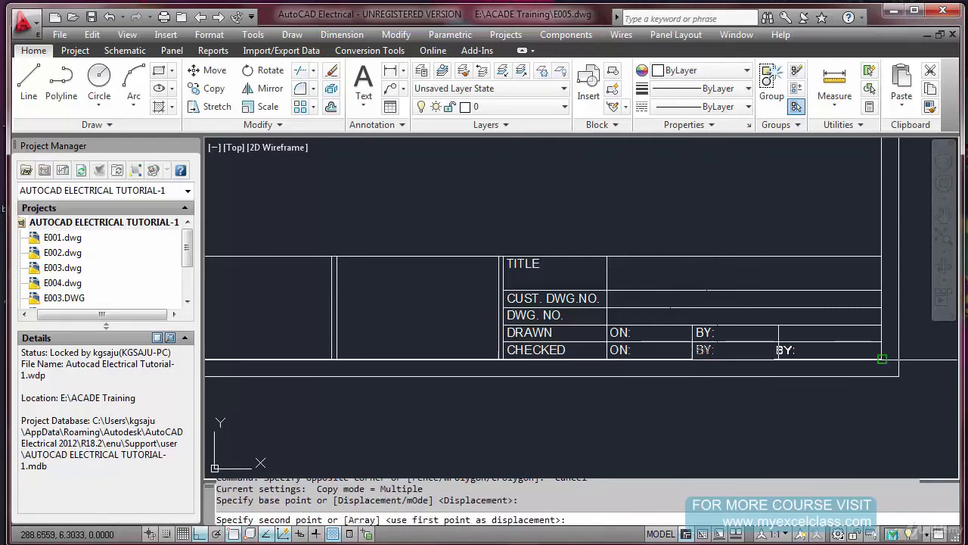
left_click(779, 359)
key("Escape")
Change the copied BY: text in the CHECKED row's last cell to FILE:
double_click(787, 357)
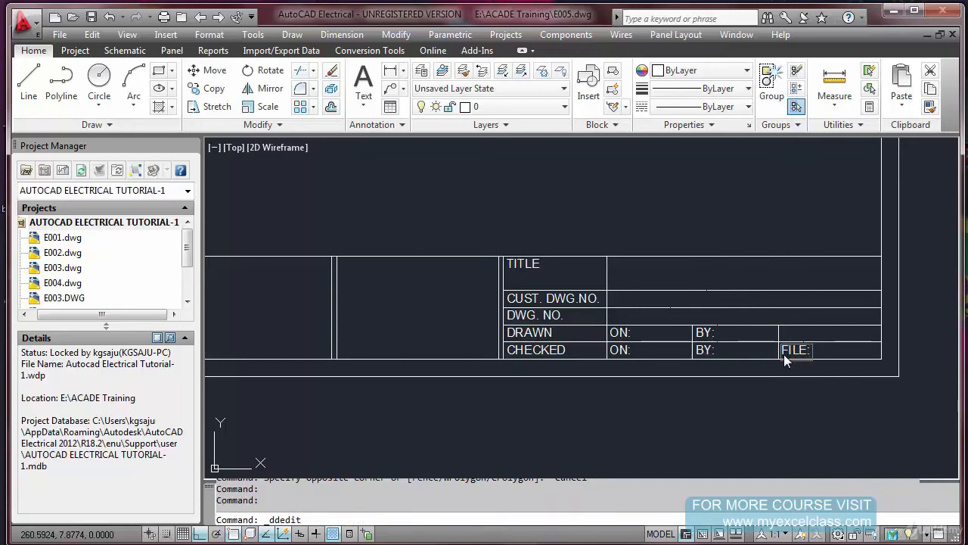
key("Return")
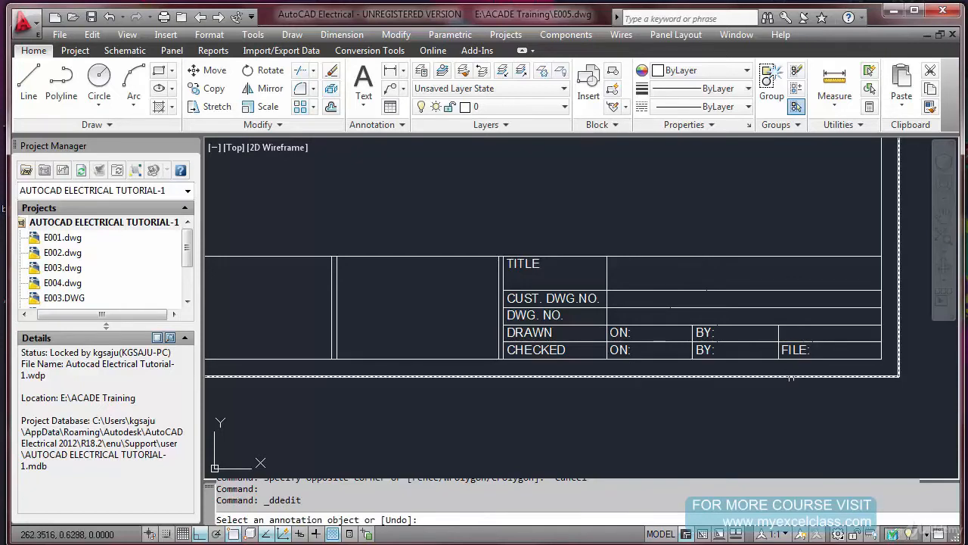
key("Escape")
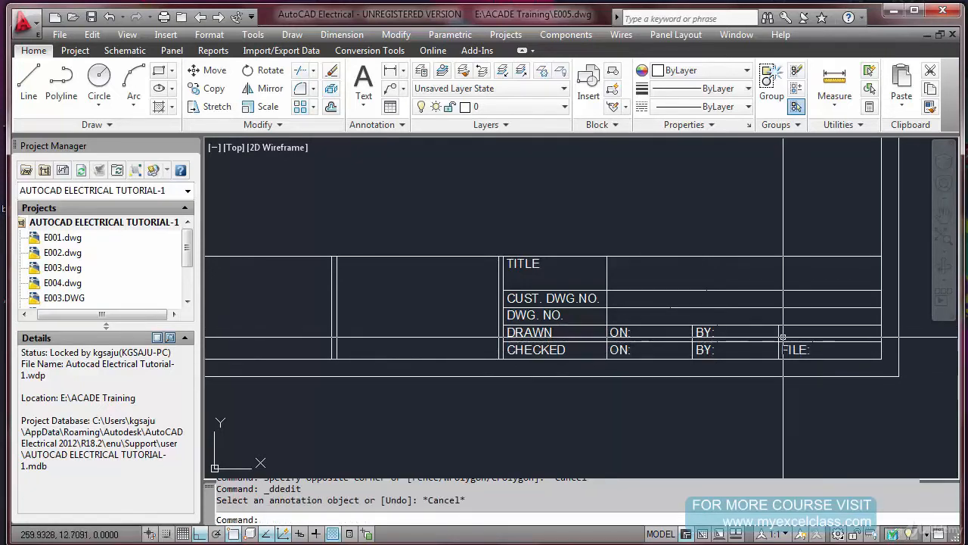
type("c")
key("Return")
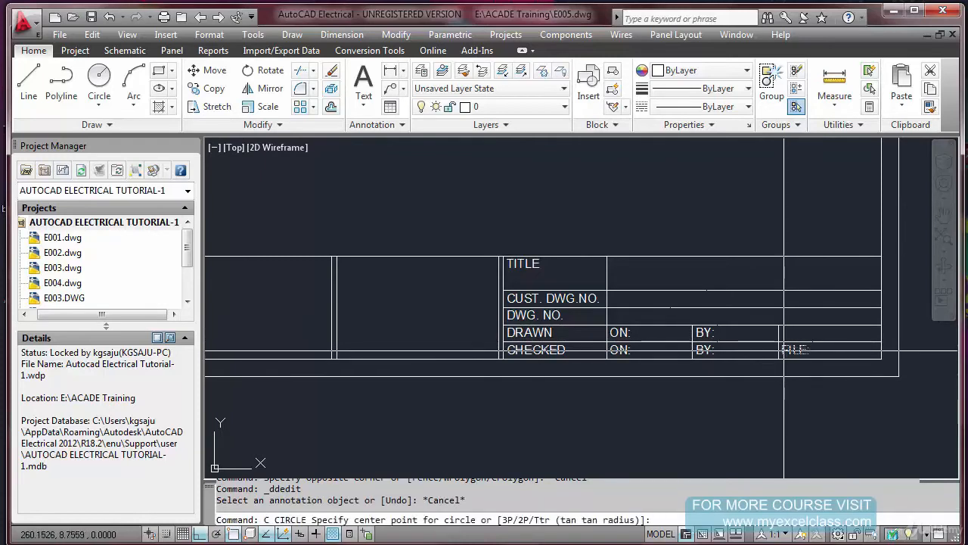
key("Escape")
key("Escape")
Copy the FILE: text one row up into the DRAWN row's last cell, using the row corners on the inner frame
type("Co")
key("Return")
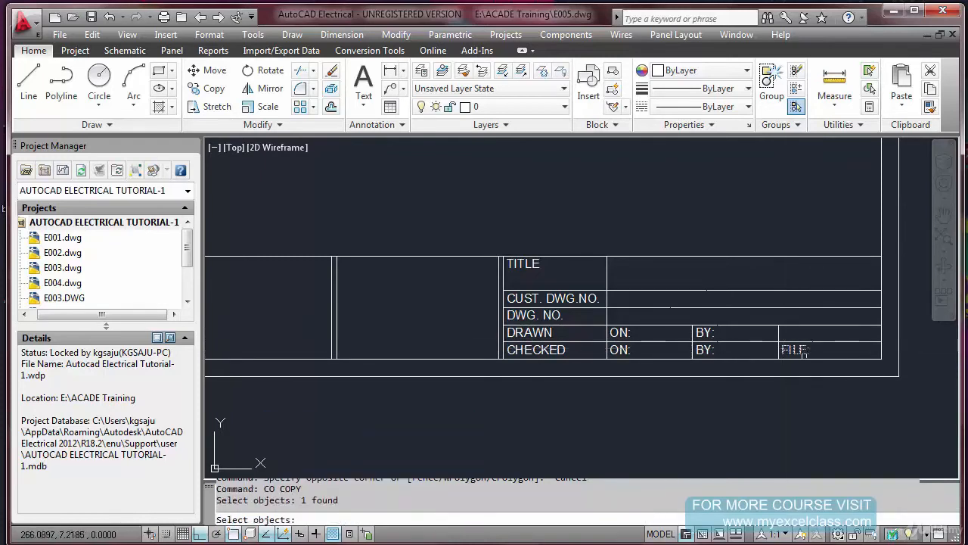
key("Return")
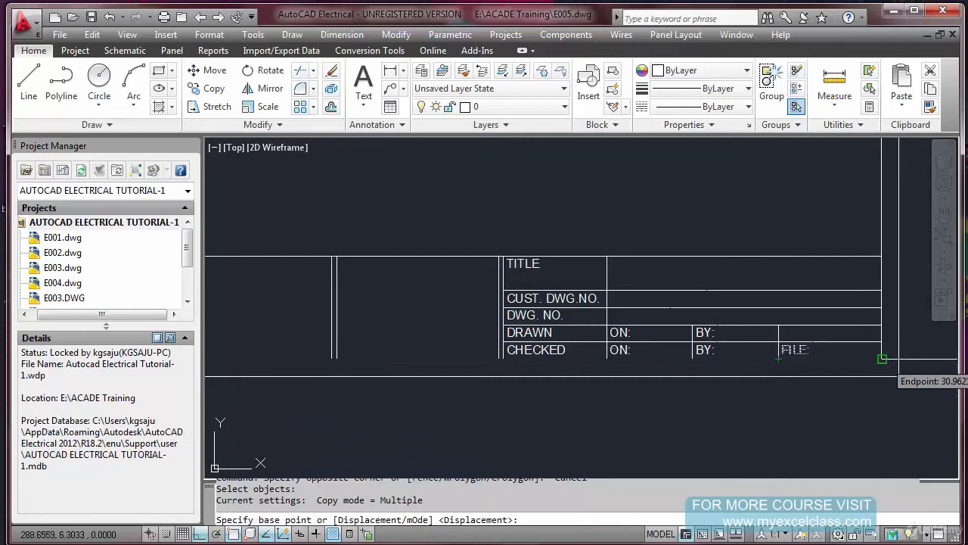
left_click(882, 359)
left_click(882, 341)
key("Escape")
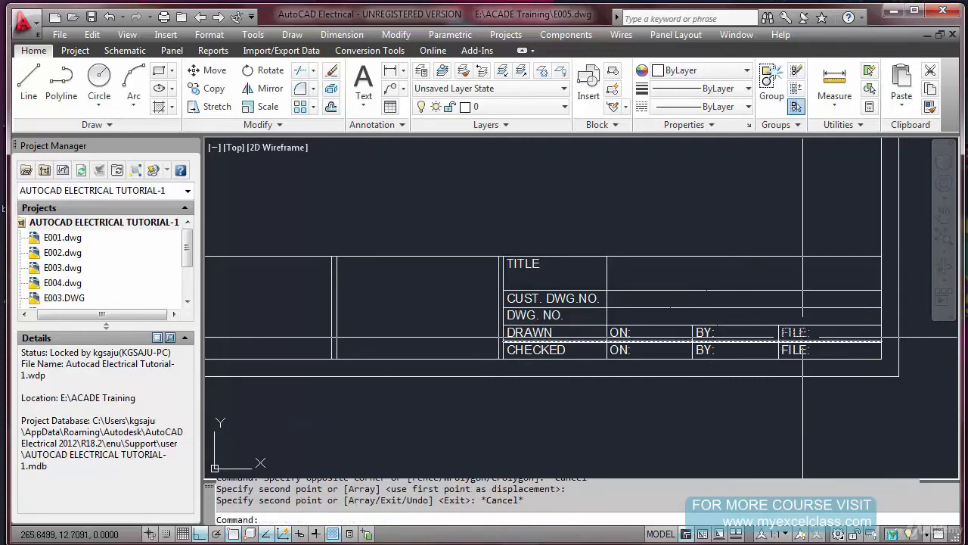
Change the copied FILE: text in the DRAWN row to INST:
double_click(802, 337)
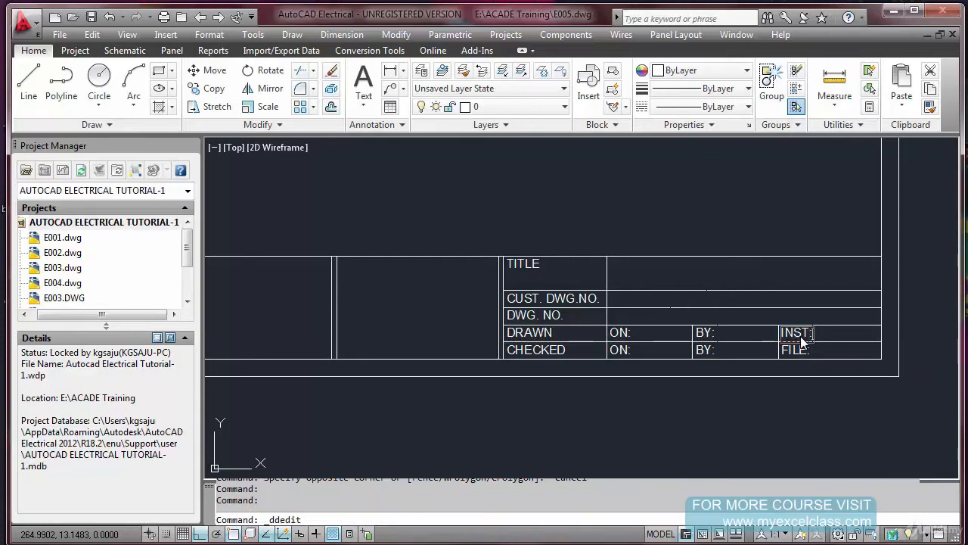
key("Return")
key("Return")
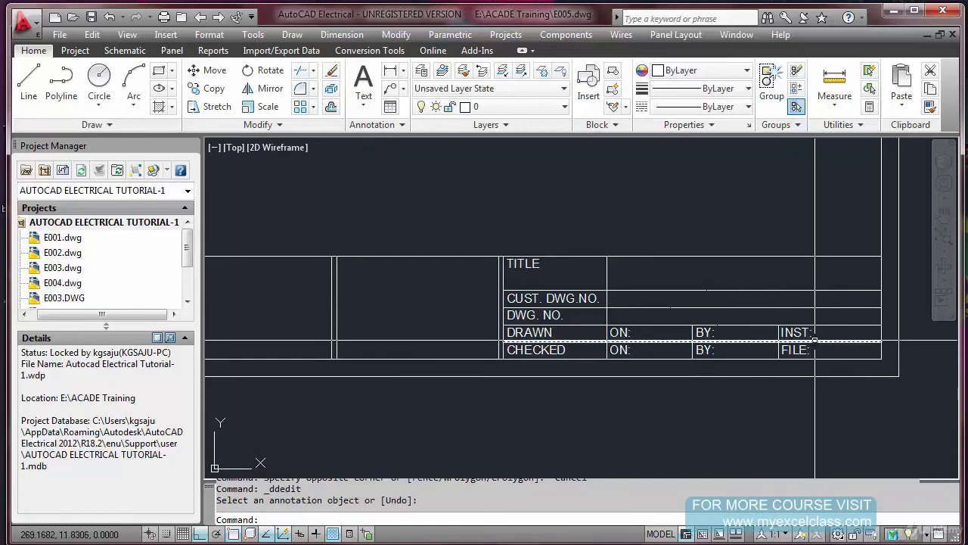
scroll(820, 338, "up", 3)
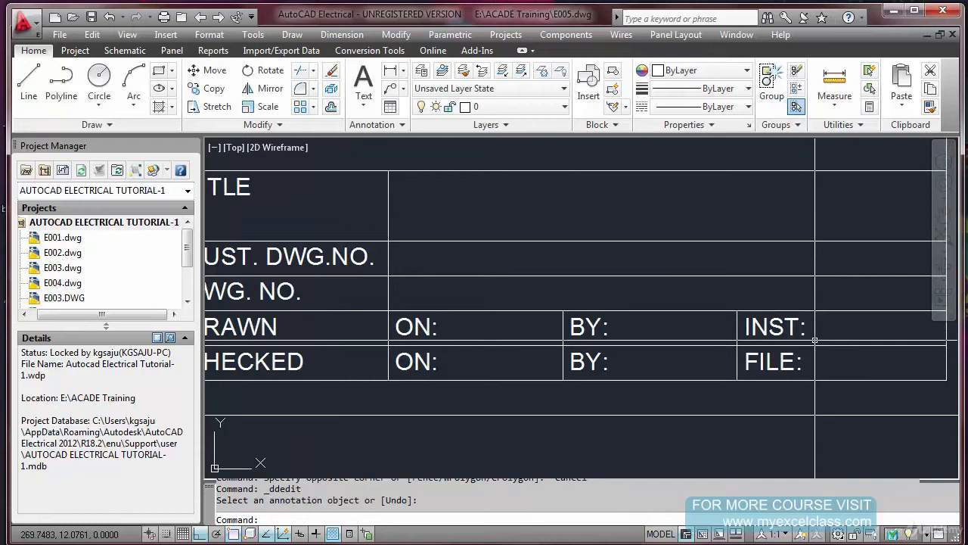
scroll(815, 340, "down", 2)
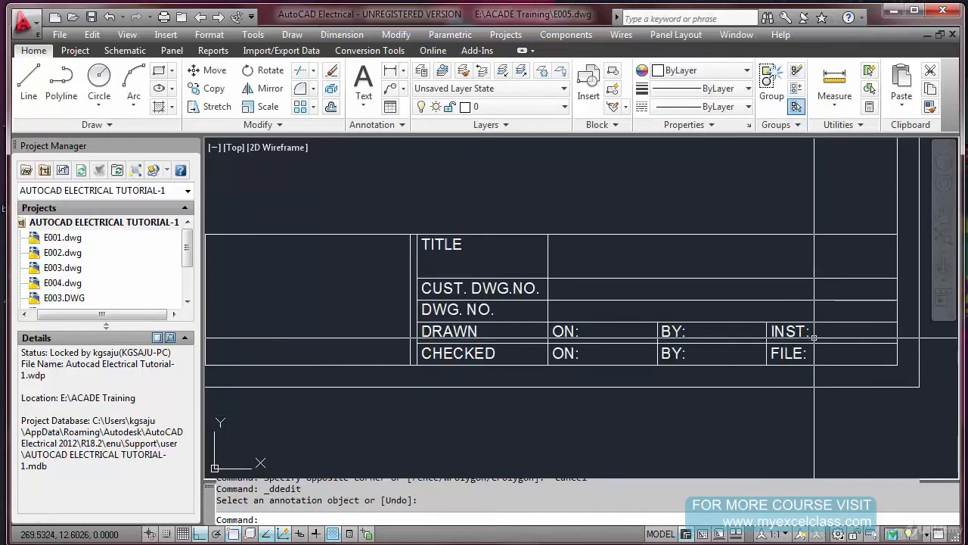
scroll(814, 337, "down", 1)
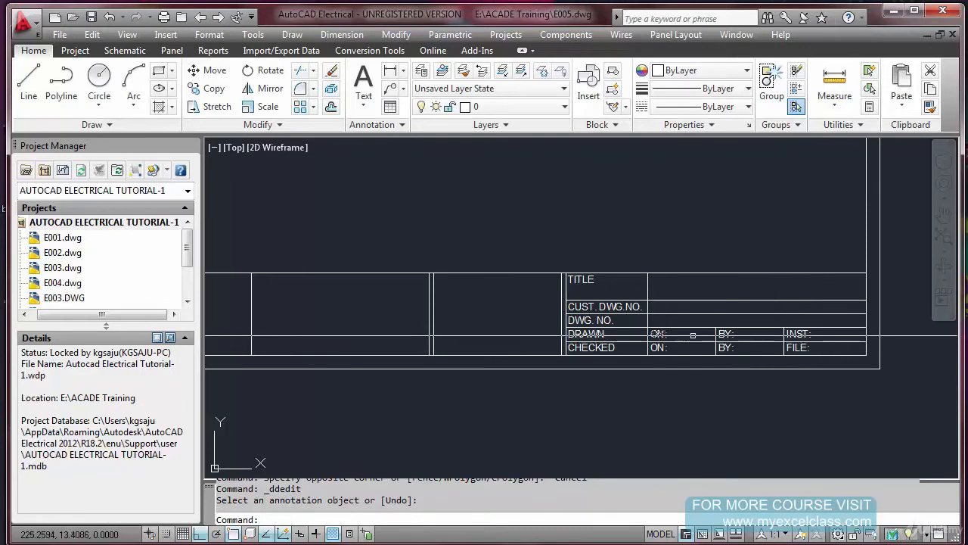
scroll(720, 326, "down", 2)
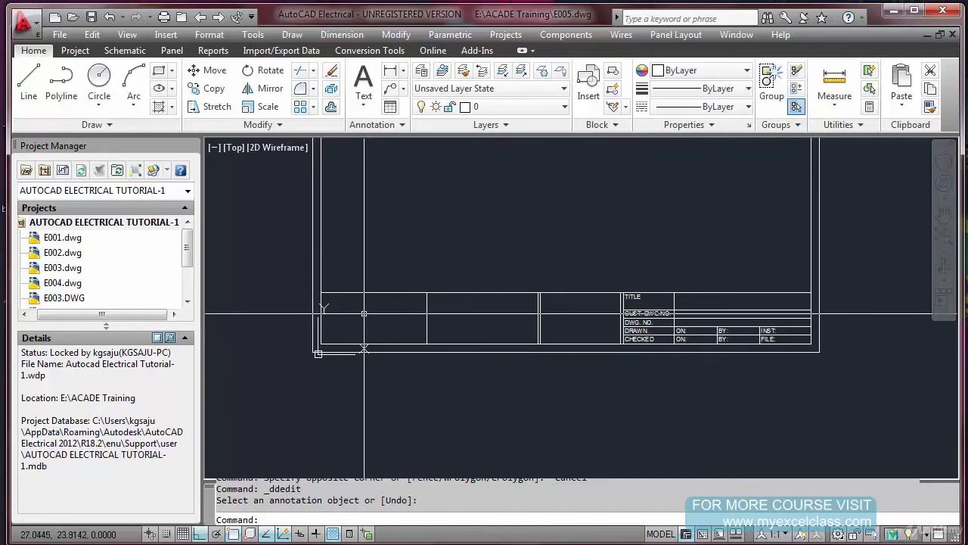
scroll(322, 345, "up", 3)
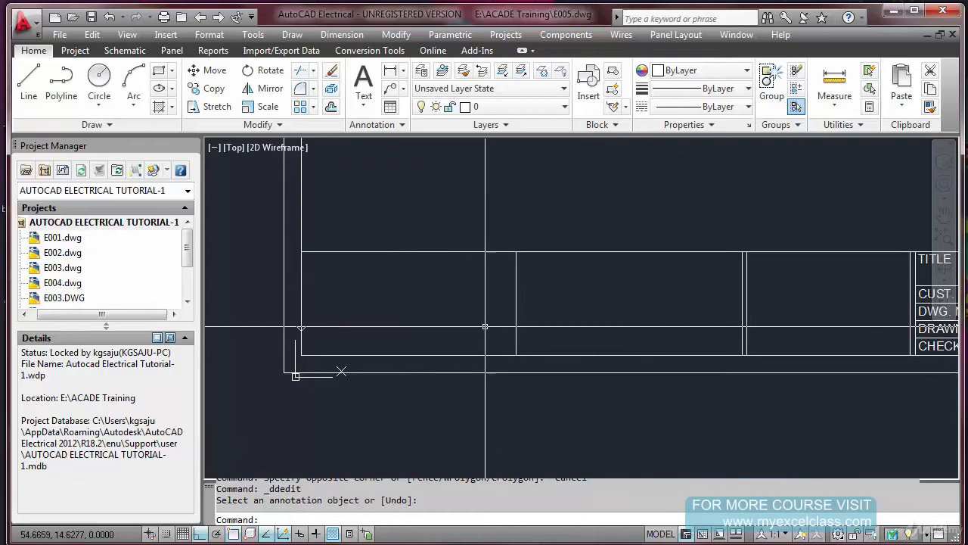
scroll(544, 286, "down", 2)
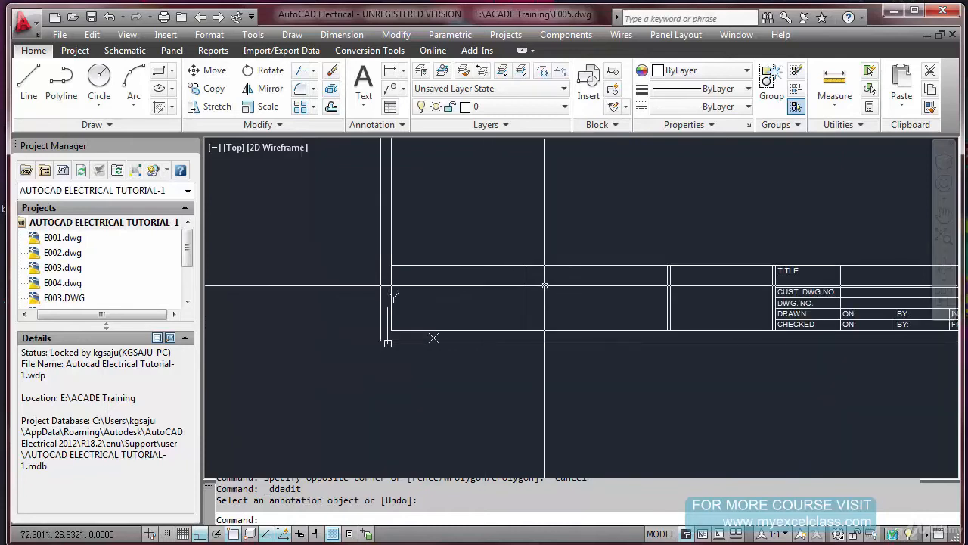
scroll(545, 286, "up", 1)
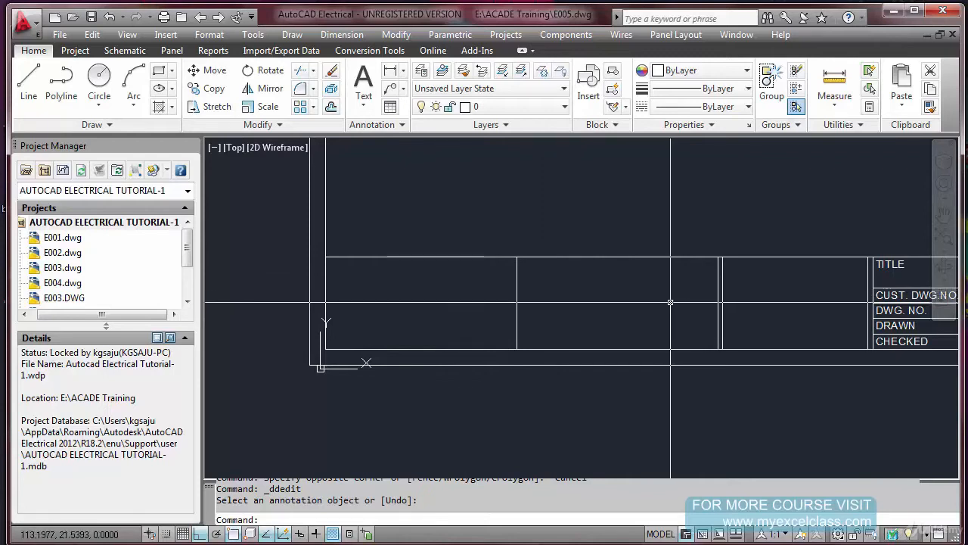
key("Escape")
scroll(749, 303, "down", 3)
scroll(787, 308, "up", 2)
type("c")
key("Return")
left_click(802, 316)
key("Escape")
key("Escape")
key("Escape")
Copy the two horizontal lines bounding the row under CUST. DWG.NO. straight left by about 238 units to the first bottom cell
type("CO")
key("Return")
left_click(806, 330)
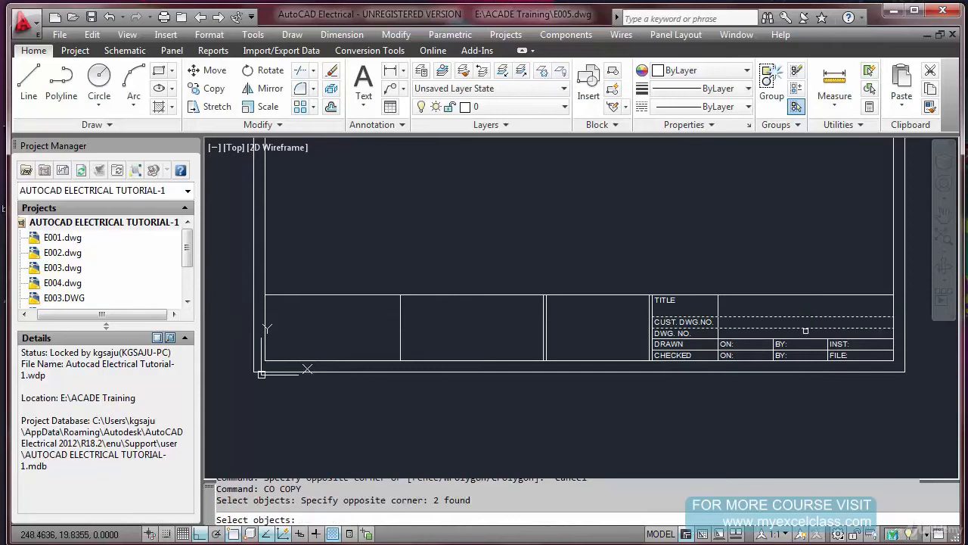
key("Return")
left_click(893, 328)
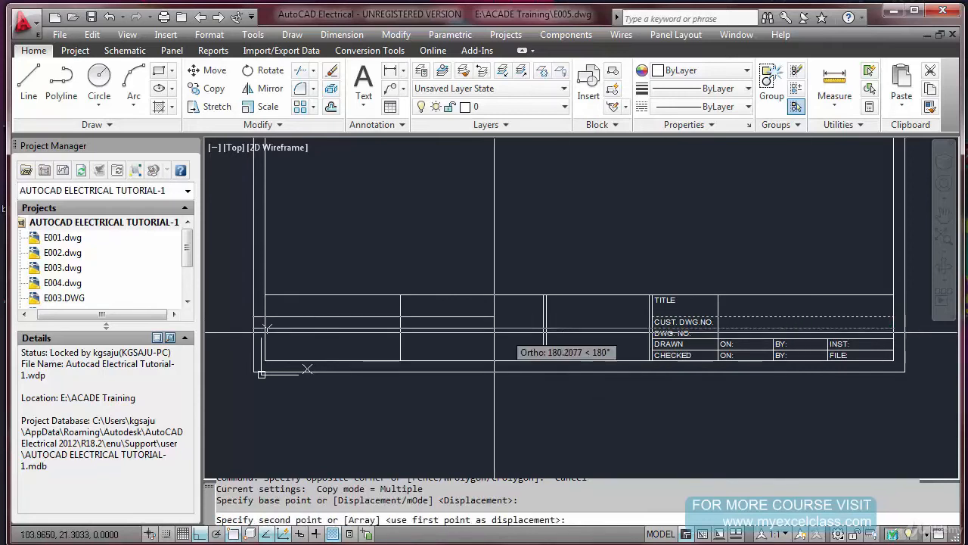
left_click(375, 327)
key("Escape")
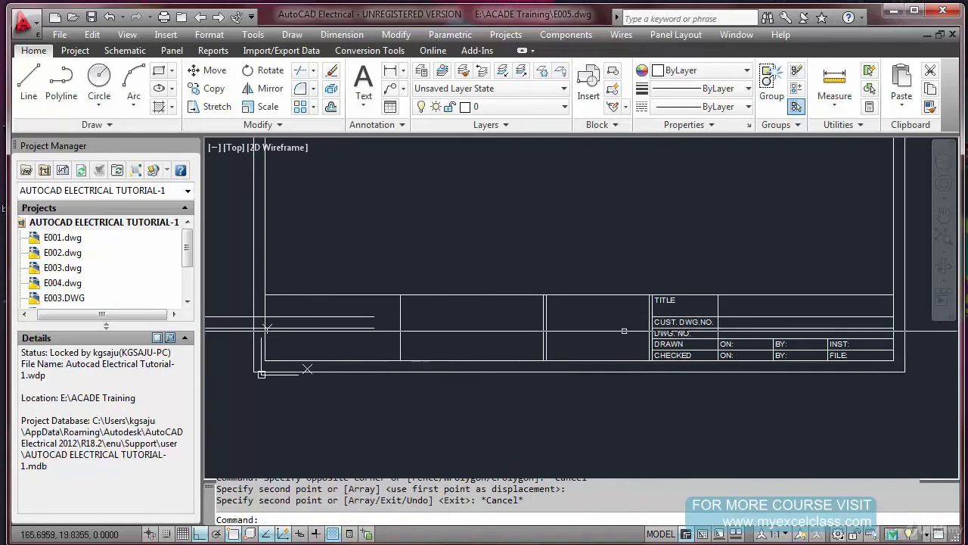
Extend the two copied horizontal lines to the vertical divider on the first bottom cell's right side
scroll(401, 330, "up", 3)
type("ex")
key("Return")
left_click(407, 327)
left_click(366, 331)
key("Return")
left_click(360, 336)
left_click(338, 297)
key("Escape")
scroll(428, 313, "down", 6)
scroll(388, 313, "up", 5)
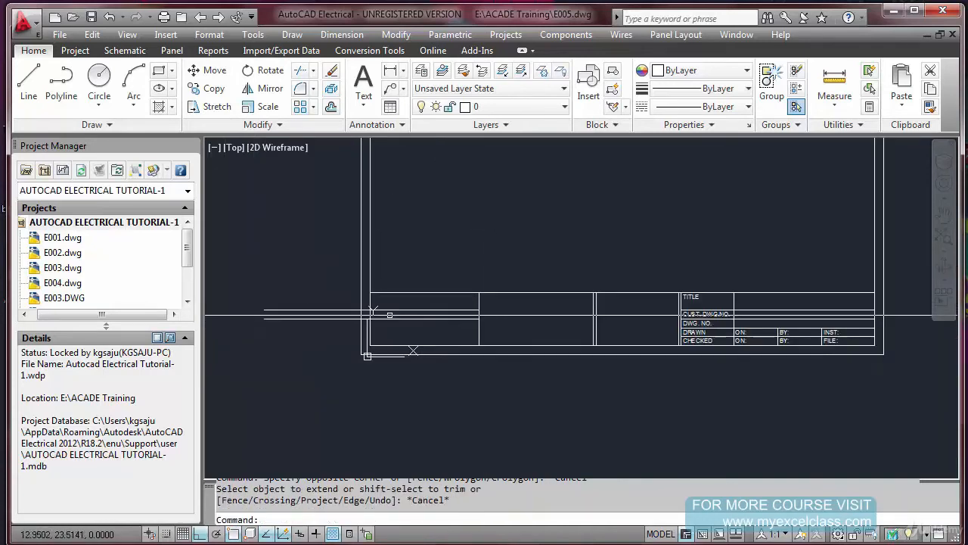
scroll(376, 312, "up", 2)
type("R")
key("Return")
key("Escape")
Trim the parts of the two copied lines that project beyond the inner frame's left edge
type("TR")
key("Return")
left_click(390, 291)
left_click(356, 295)
key("Return")
left_click(355, 302)
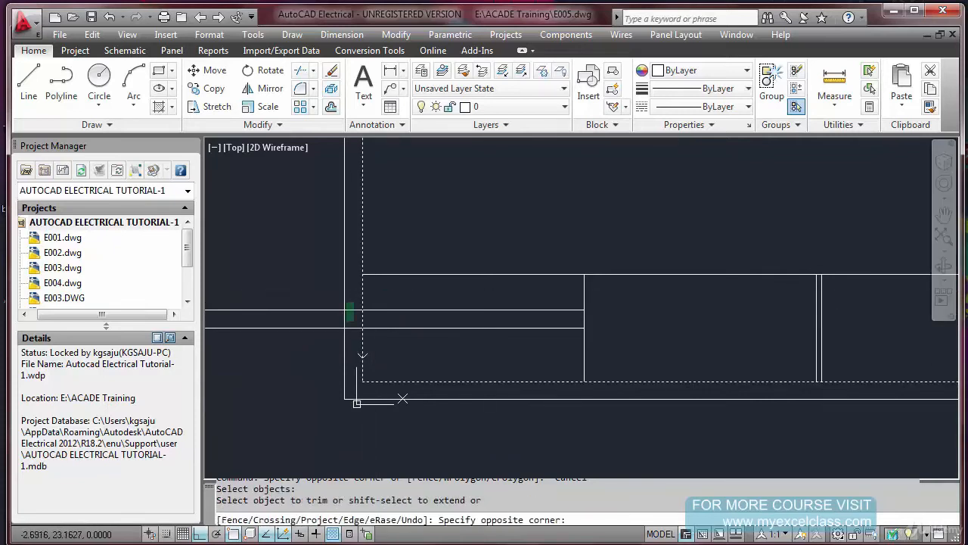
left_click(347, 339)
key("Escape")
type("C")
key("Return")
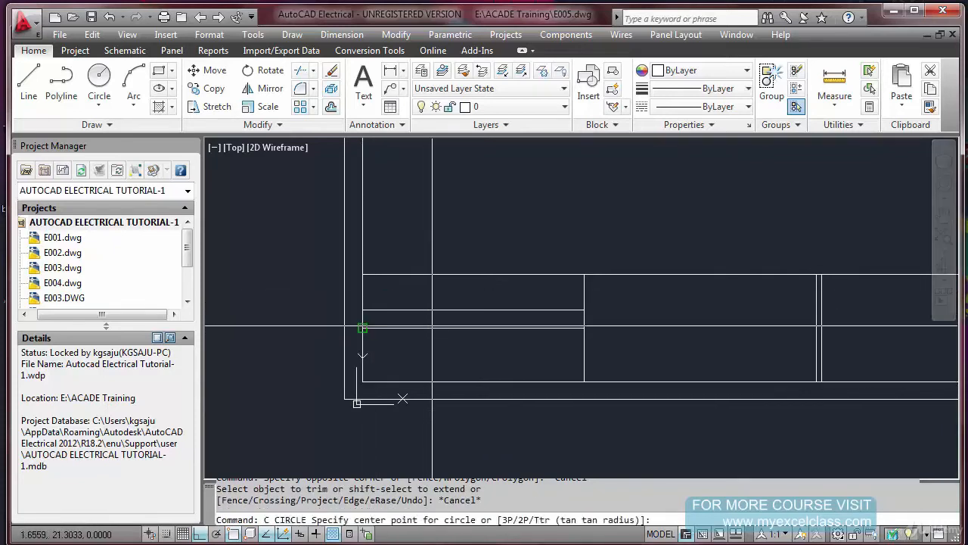
key("Escape")
key("Escape")
Copy the upper horizontal line in the first bottom cell up by one row, using the spacing between the two lines
type("CO")
key("Return")
left_click(467, 319)
left_click(465, 305)
key("Return")
left_click(581, 327)
left_click(573, 314)
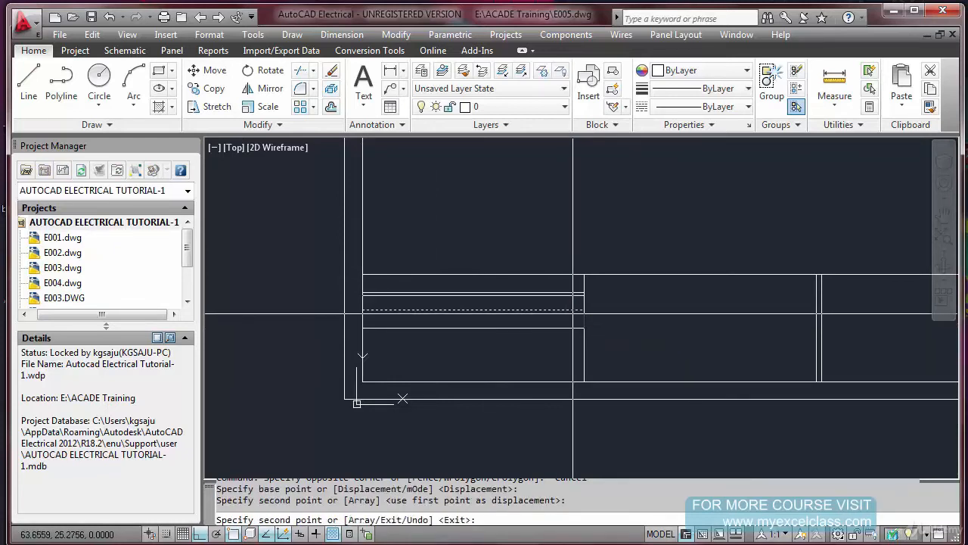
key("Escape")
Copy the lowest horizontal line in the first bottom cell downward twice at one-row spacing to complete six rows
key("Return")
left_click(563, 342)
left_click(557, 322)
key("Return")
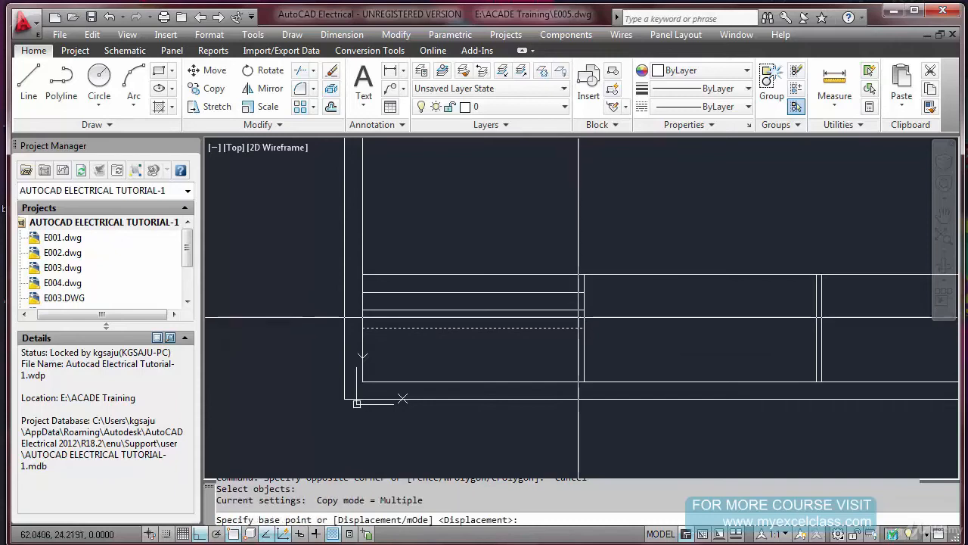
left_click(584, 310)
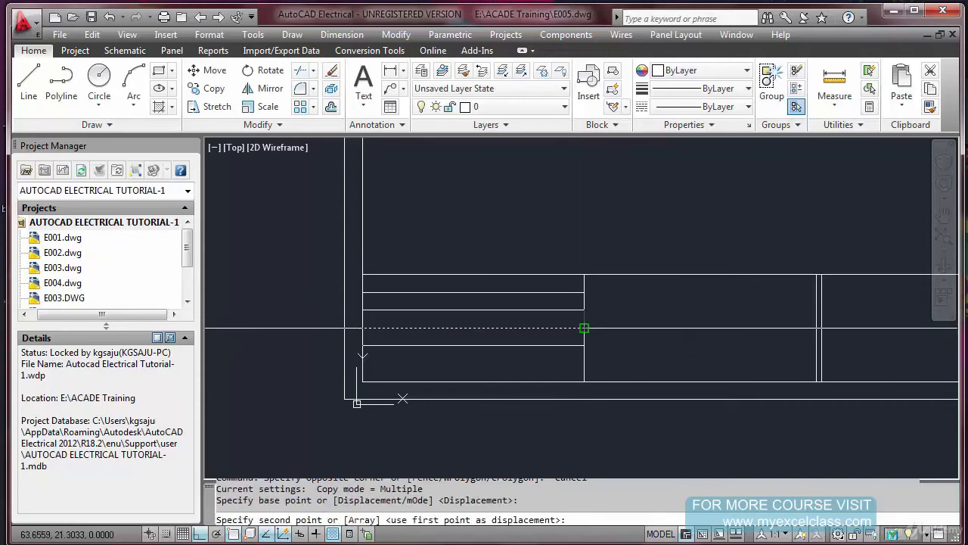
left_click(583, 292)
left_click(583, 328)
key("Escape")
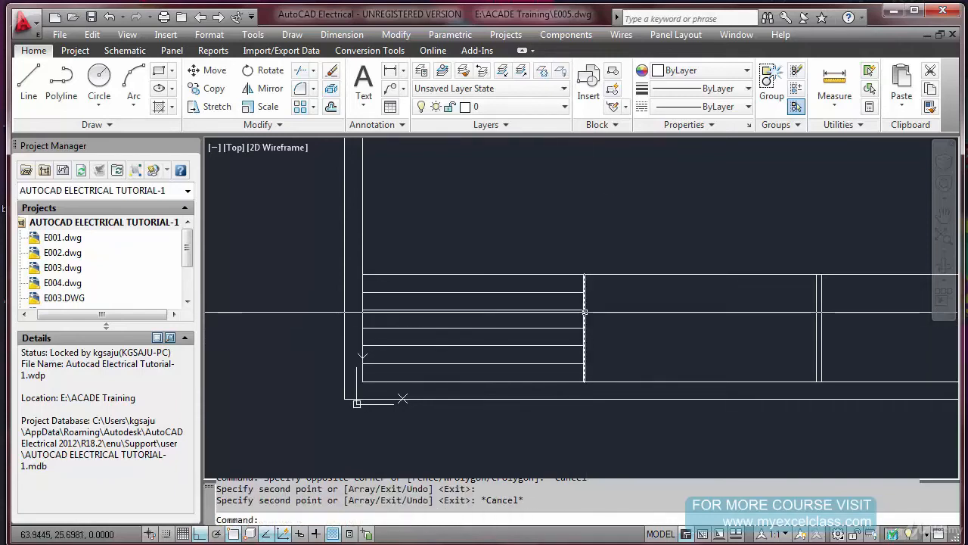
Stretch the first bottom cell's right divider, together with its row lines, 10 units to the right
scroll(584, 332, "down", 2)
type("STR")
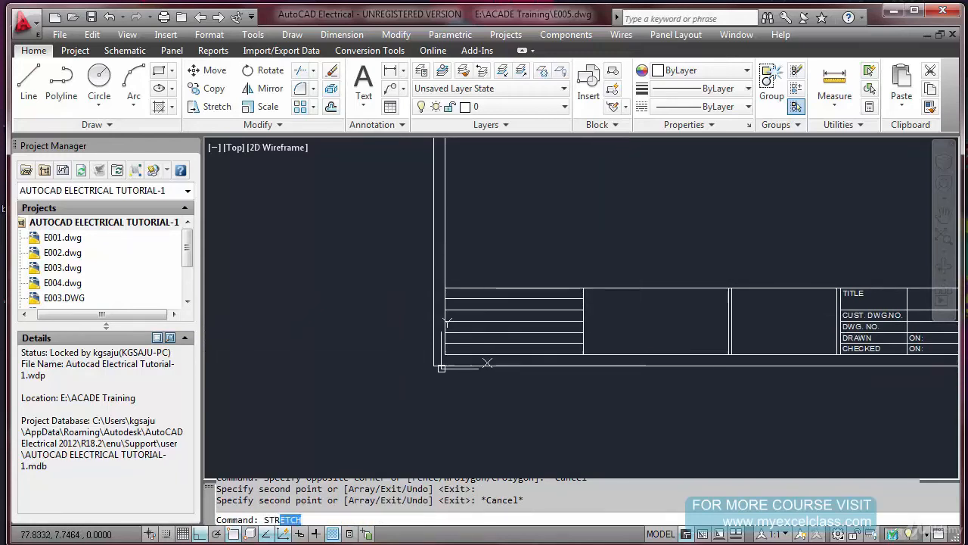
key("Return")
left_click(602, 390)
left_click(564, 277)
key("Return")
left_click(586, 267)
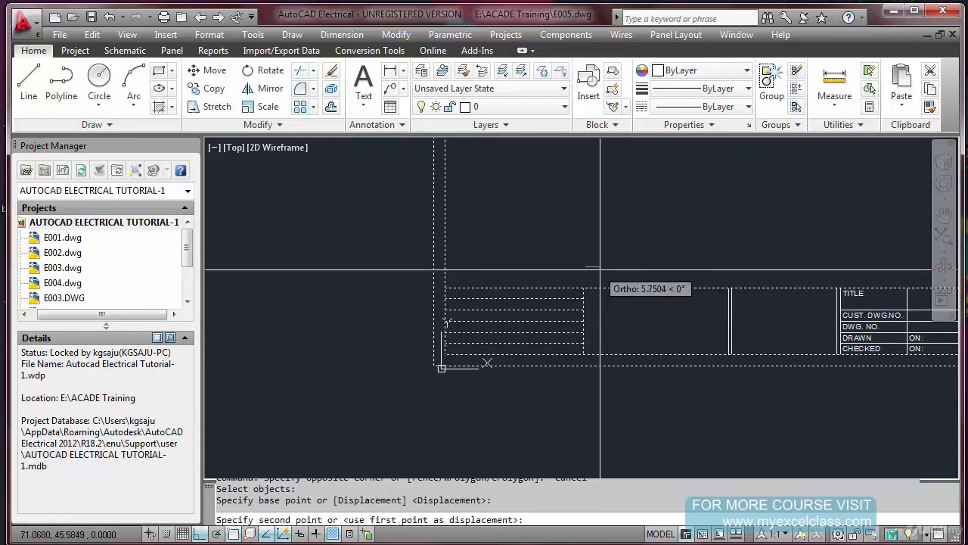
type("10")
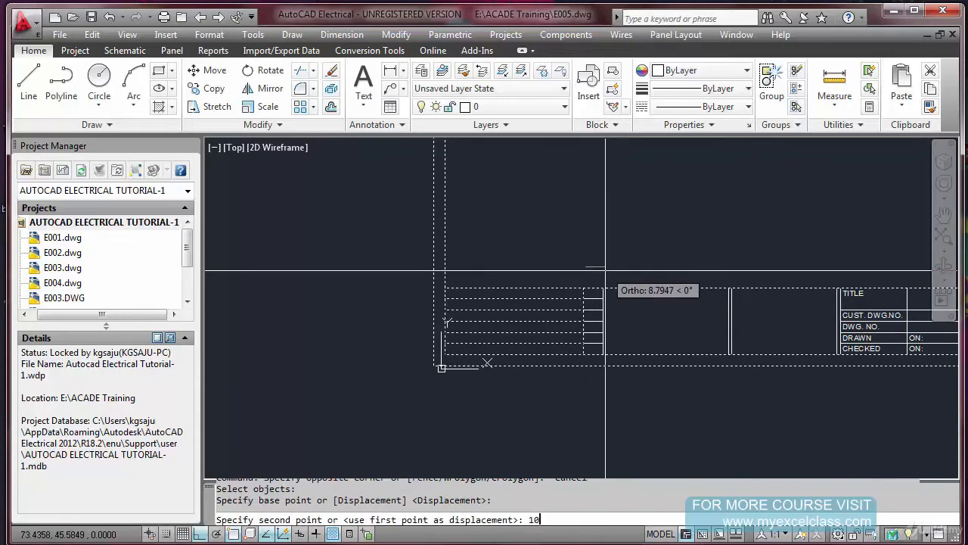
key("Return")
Stretch the double vertical line between the second and third bottom cells 3 units to the right
key("Return")
left_click(694, 276)
key("Escape")
key("Return")
key("Return")
left_click(746, 384)
left_click(688, 270)
key("Return")
left_click(698, 268)
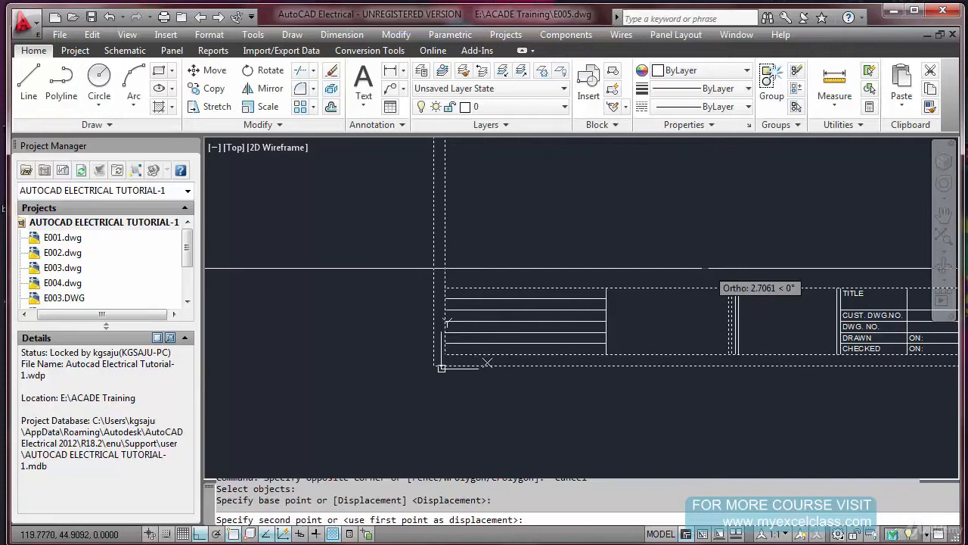
type("3")
key("Return")
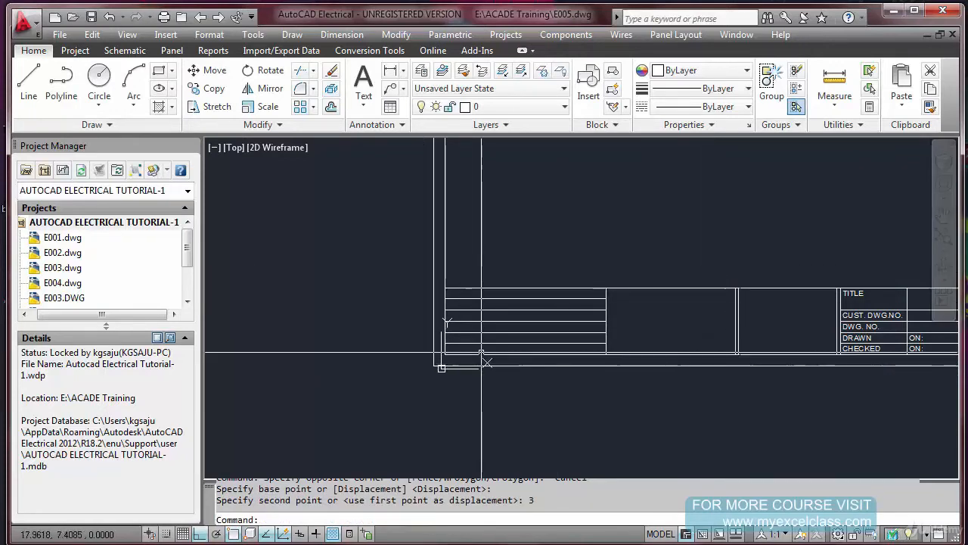
Copy the right vertical line of the six-row table 65, 30 and 15 units to the left to form four columns
scroll(478, 351, "up", 2)
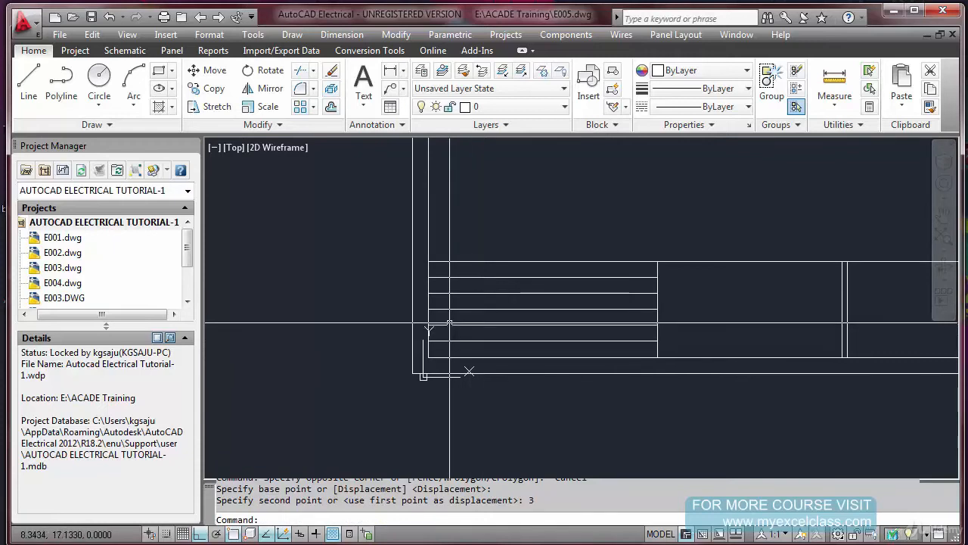
type("co")
key("Return")
left_click(645, 300)
key("Return")
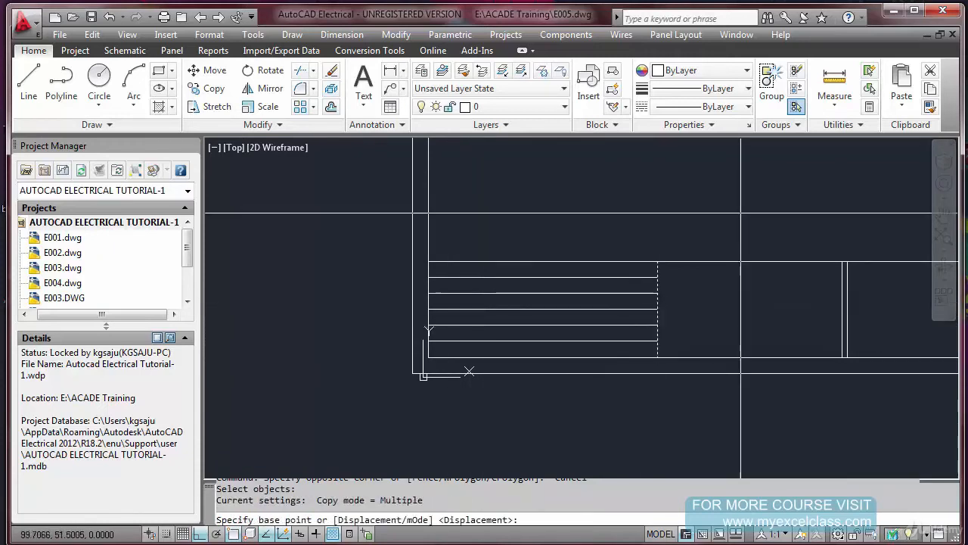
left_click(742, 210)
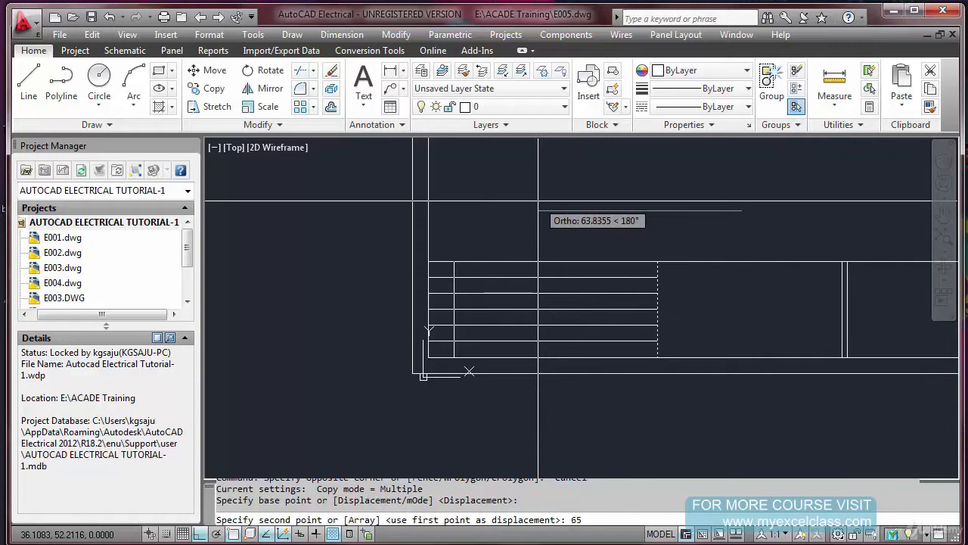
type("65")
key("Return")
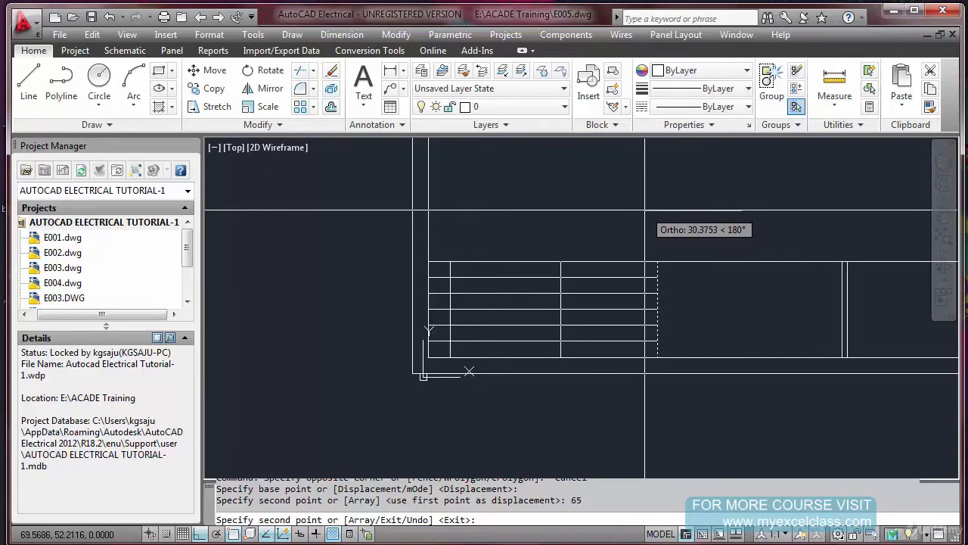
key("Return")
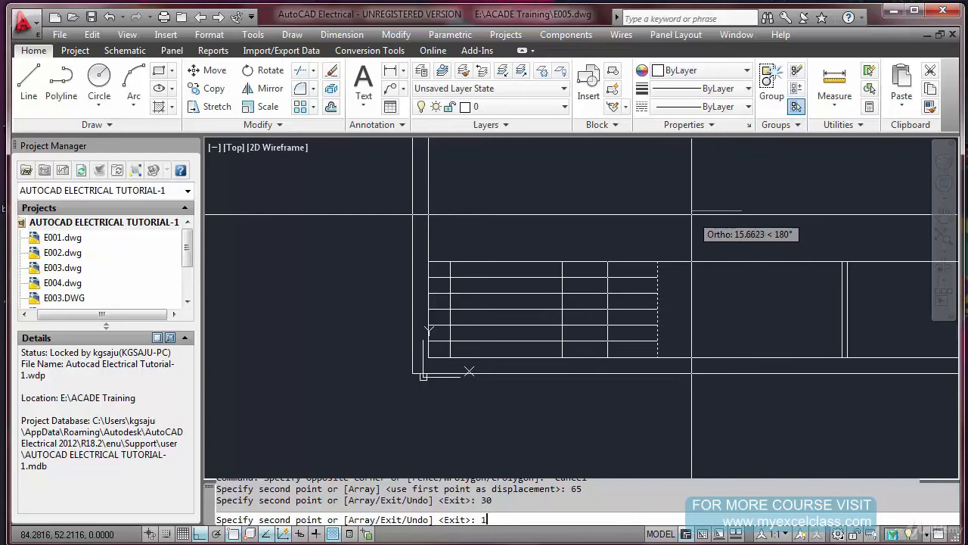
type("15")
key("Return")
key("Escape")
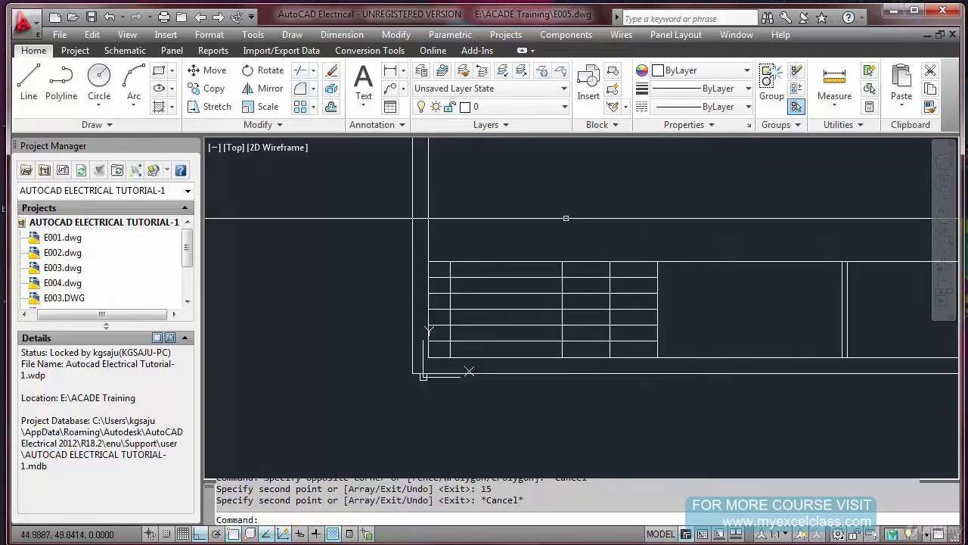
scroll(669, 293, "down", 4)
scroll(721, 276, "up", 3)
type("c")
key("Return")
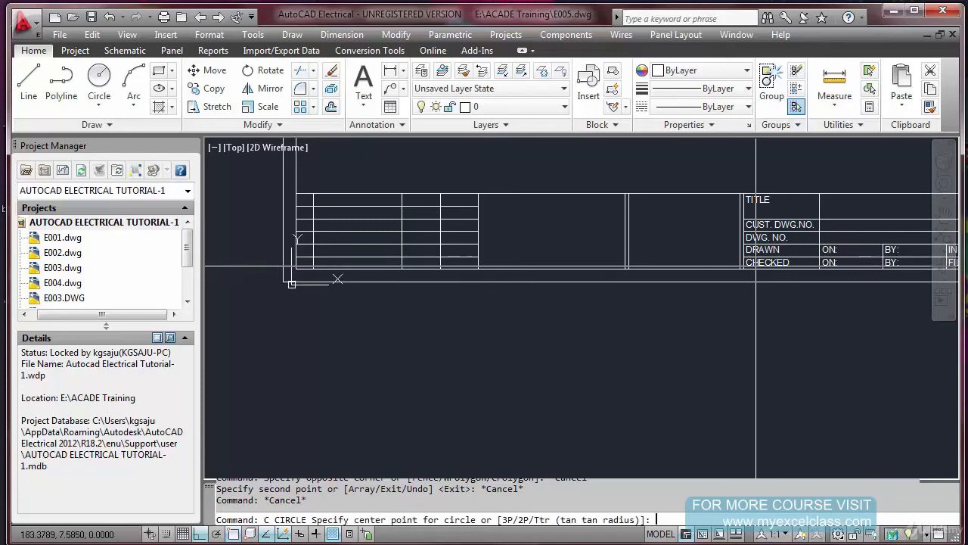
key("Escape")
key("Escape")
Copy the CHECKED text from its row's upper-left corner to the matching corner of the table's bottom row in the first column
type("CO")
key("Return")
key("Return")
left_click(740, 257)
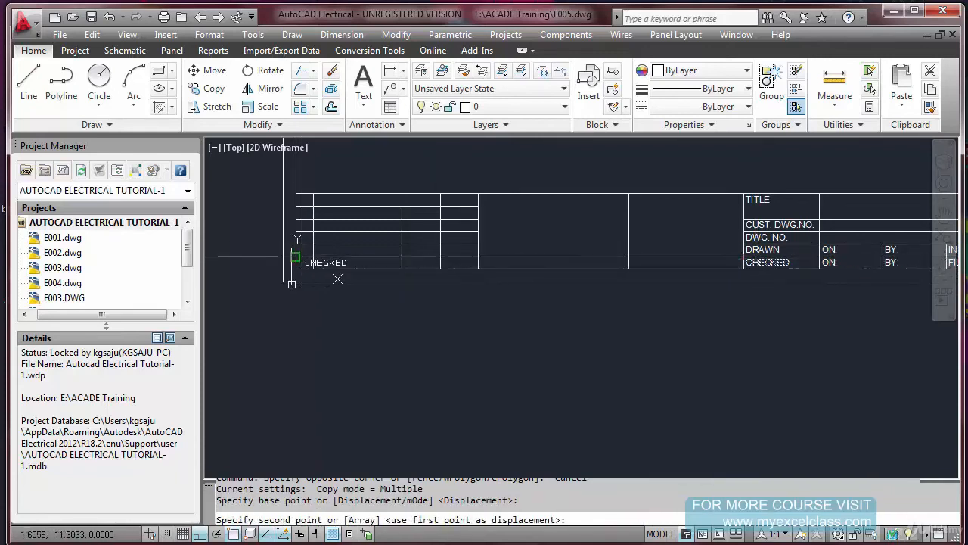
left_click(295, 257)
key("Escape")
Change the copied CHECKED text in the table's first column to NO
scroll(305, 264, "up", 5)
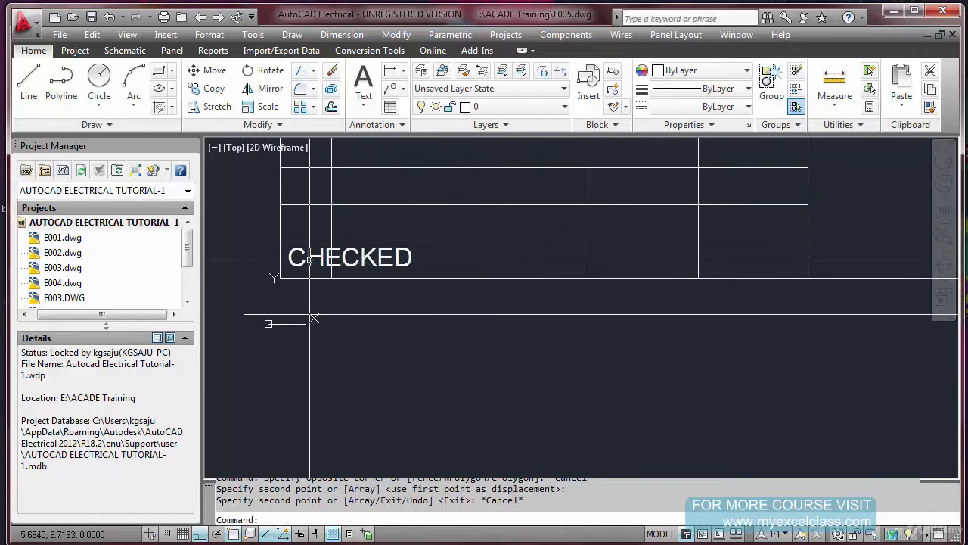
double_click(318, 261)
type("NO")
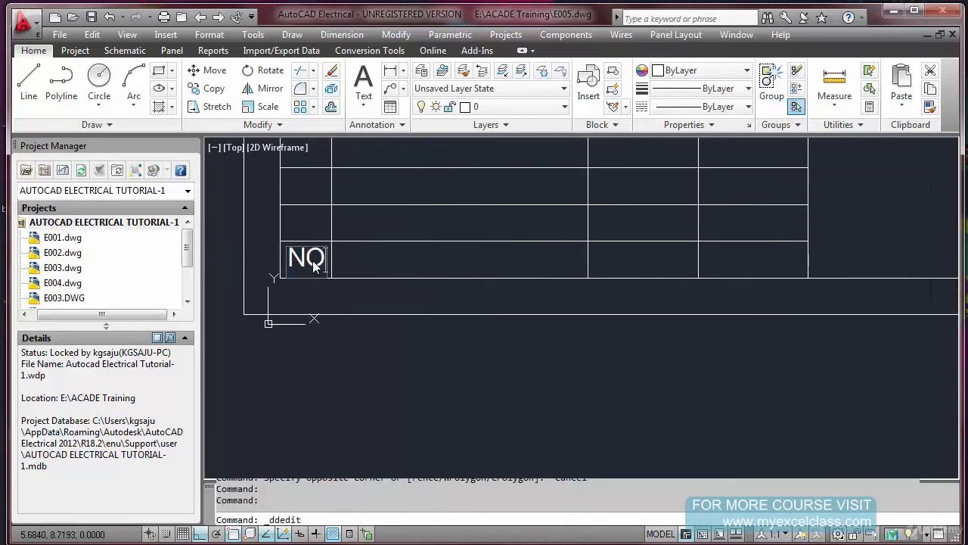
key("Return")
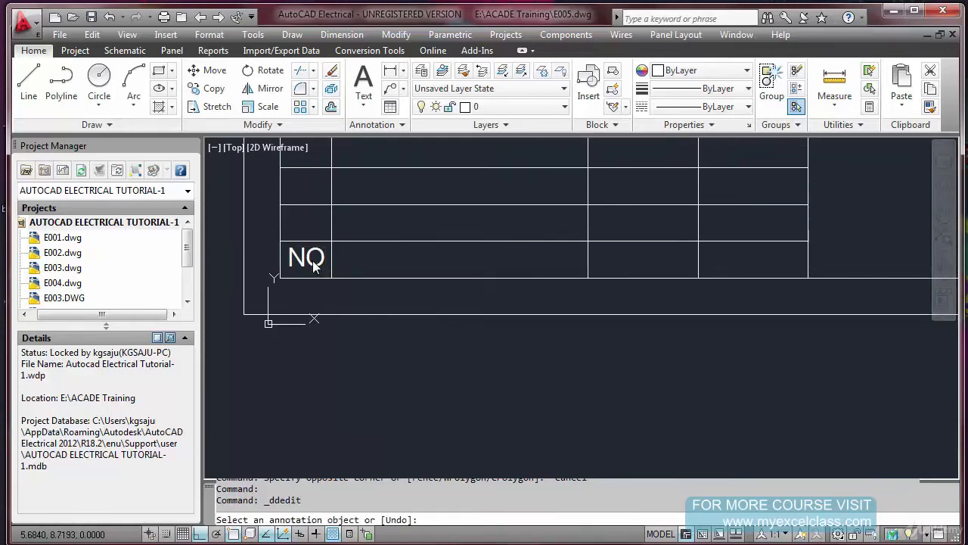
key("Return")
Copy the NO text from its cell's lower-left corner to the lower-left corners of the bottom row's other three cells
left_click(314, 264)
key("Return")
left_click(280, 277)
left_click(331, 278)
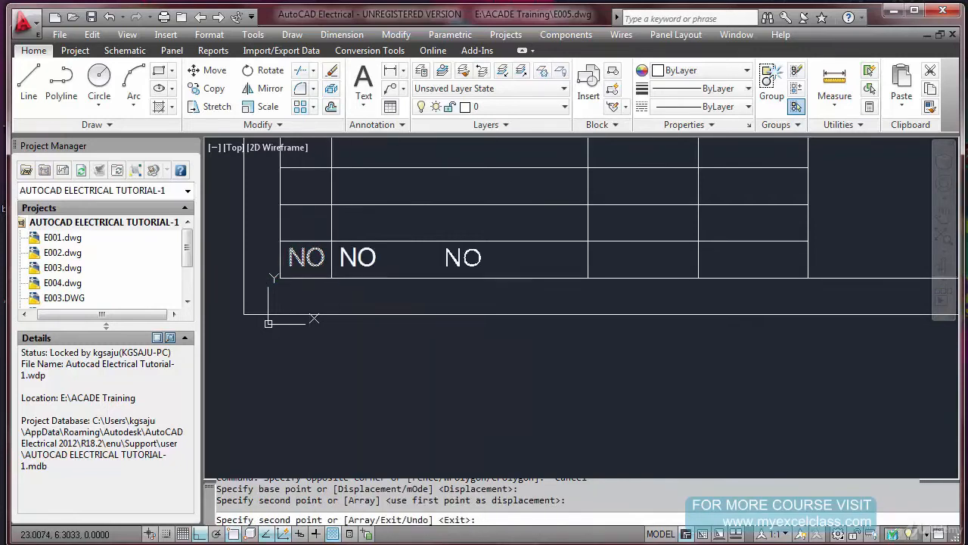
left_click(588, 277)
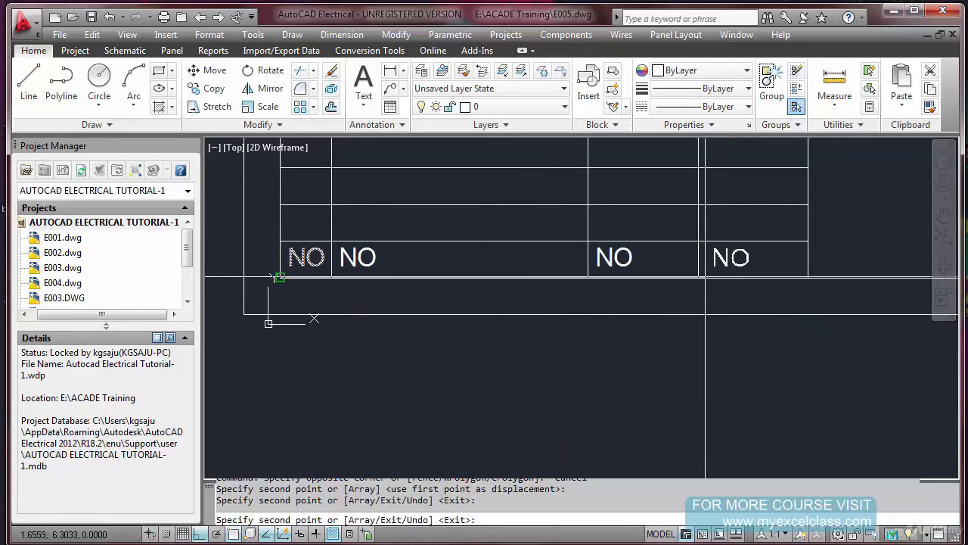
left_click(698, 277)
key("Escape")
Change the NO texts in the bottom row's second, third and fourth columns to REVISION, DATE and APPR
double_click(368, 261)
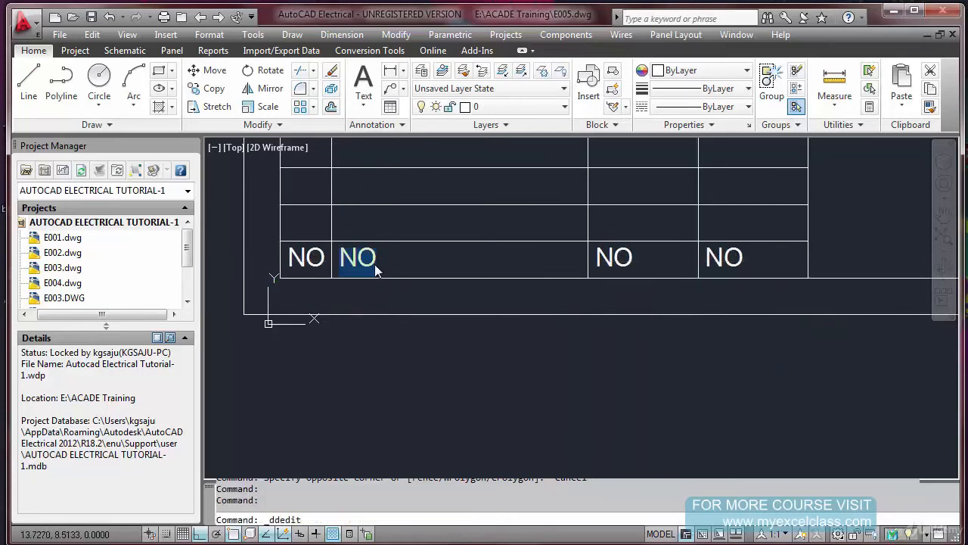
type("REVISION")
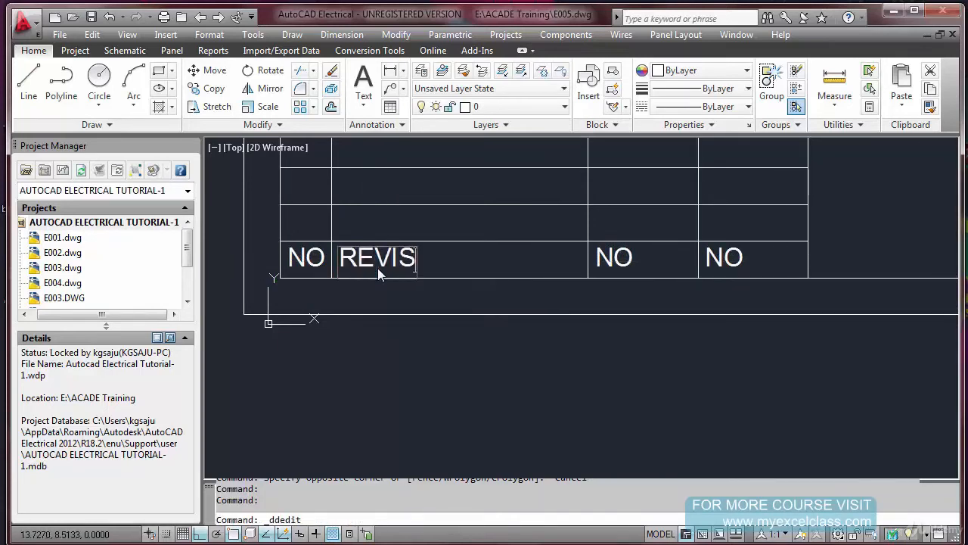
key("Return")
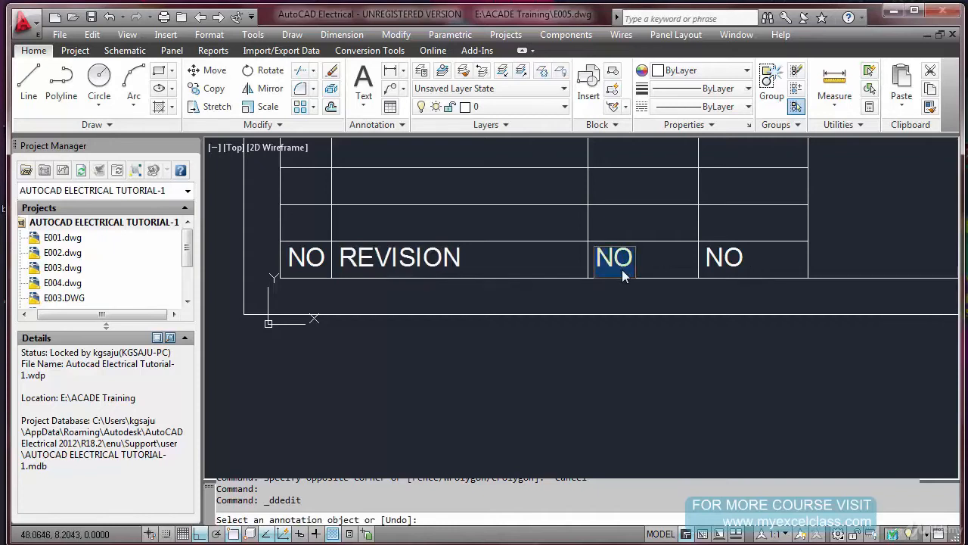
type("E")
key("Return")
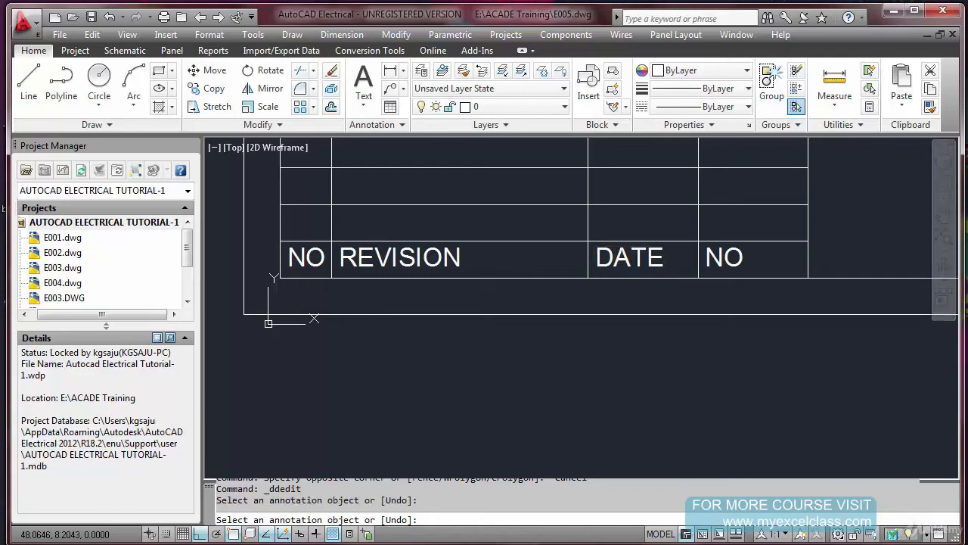
left_click(721, 269)
type("APPR.")
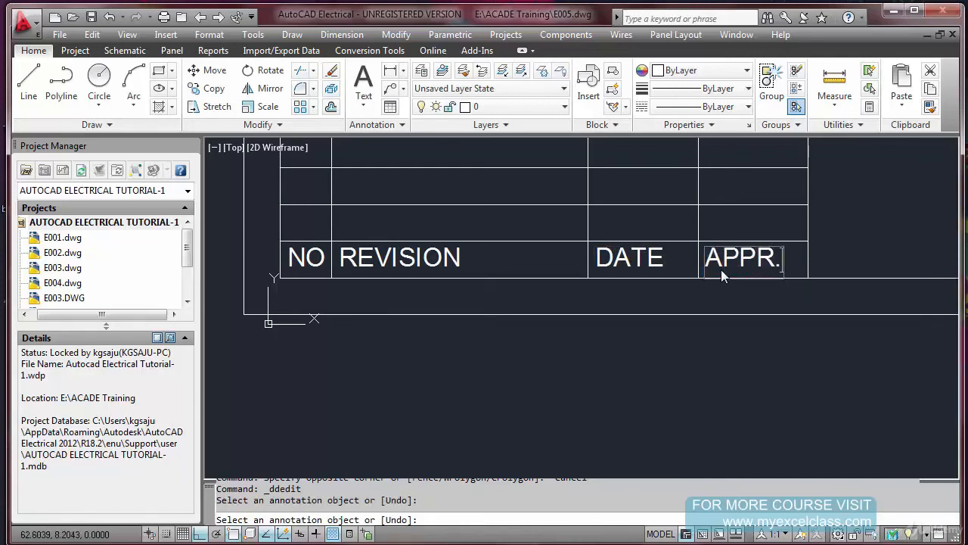
key("Return")
key("Return")
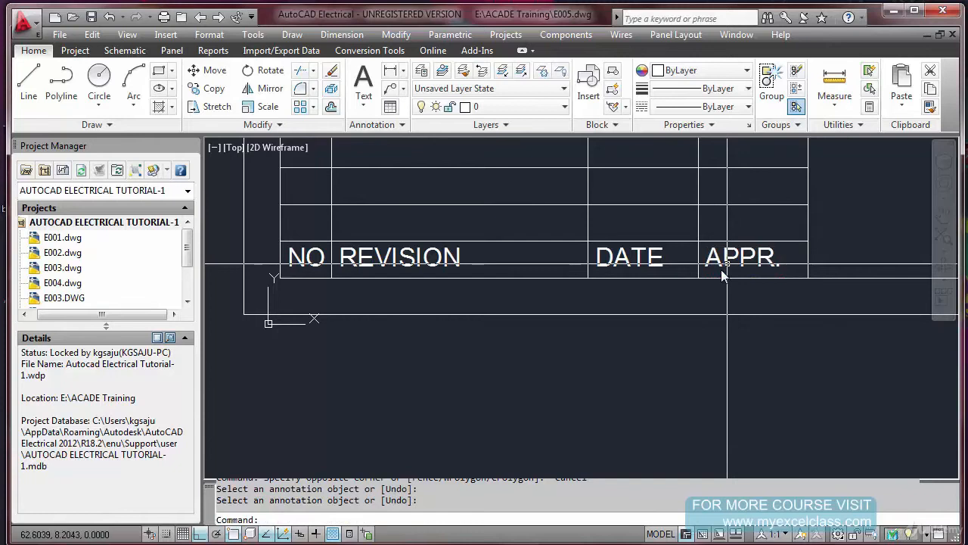
Extend the revision table's second inner row line to the nearest vertical line of the double divider beside the table
scroll(727, 264, "down", 6)
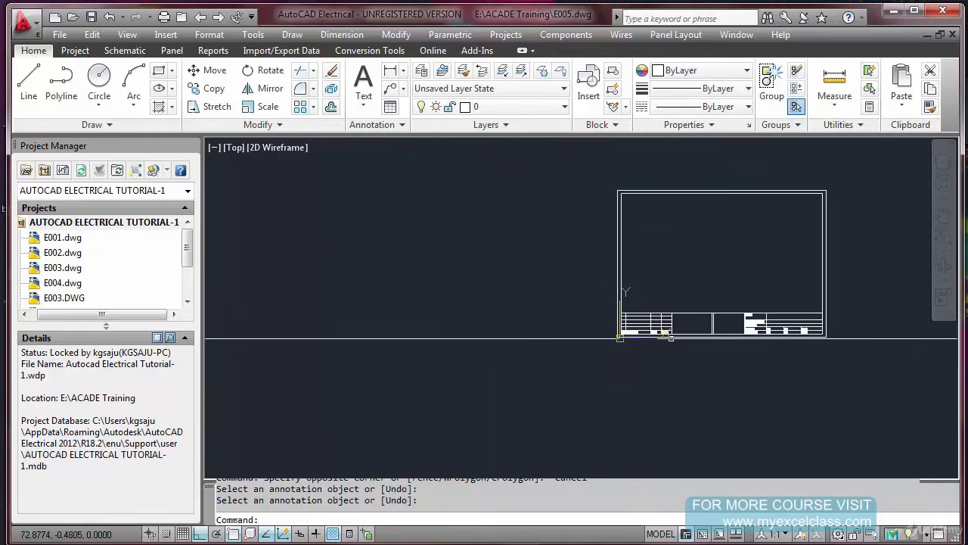
scroll(840, 318, "up", 5)
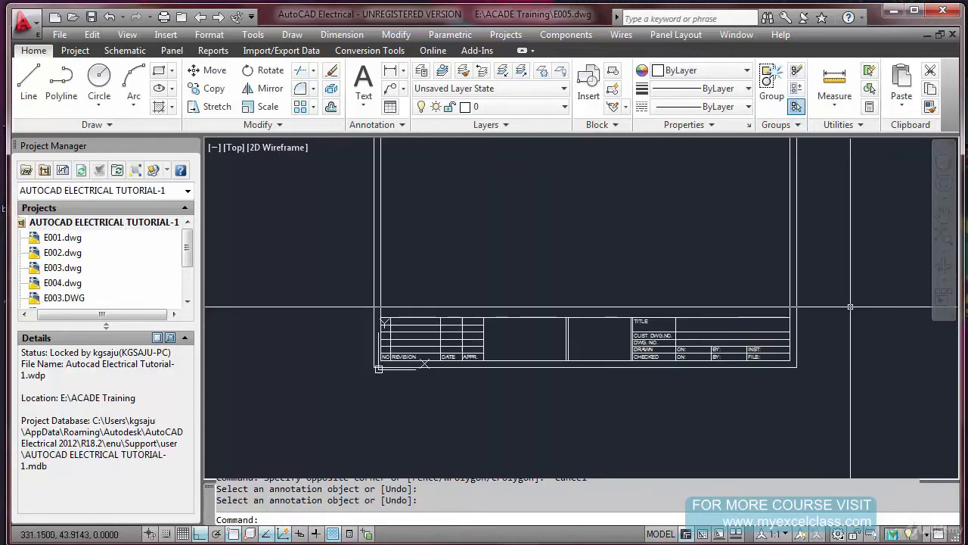
scroll(780, 367, "down", 4)
scroll(615, 364, "up", 5)
scroll(616, 364, "up", 2)
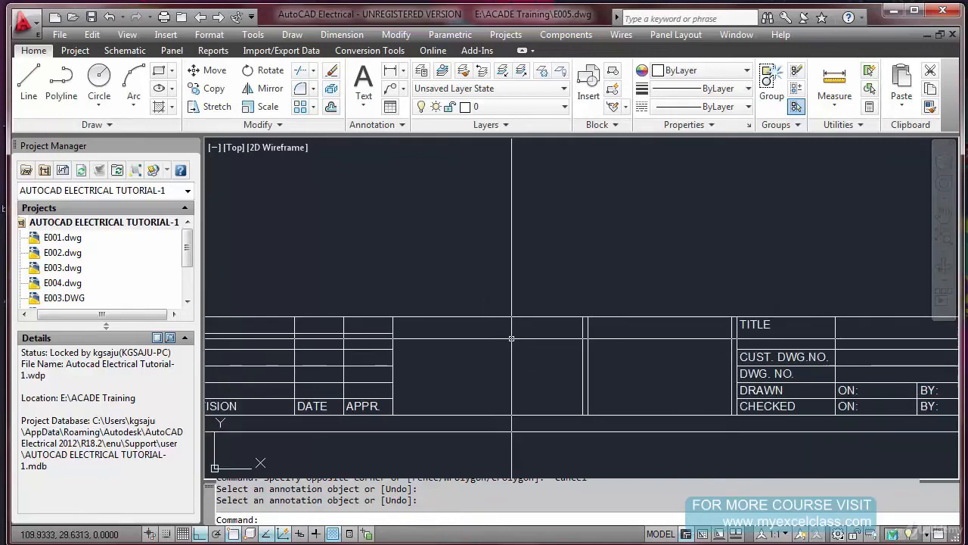
scroll(513, 338, "down", 1)
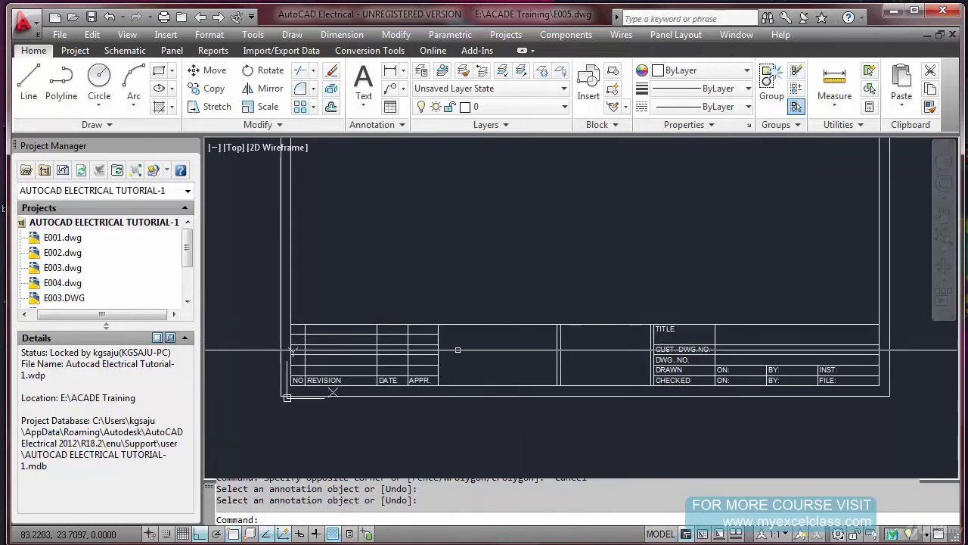
scroll(446, 345, "up", 1)
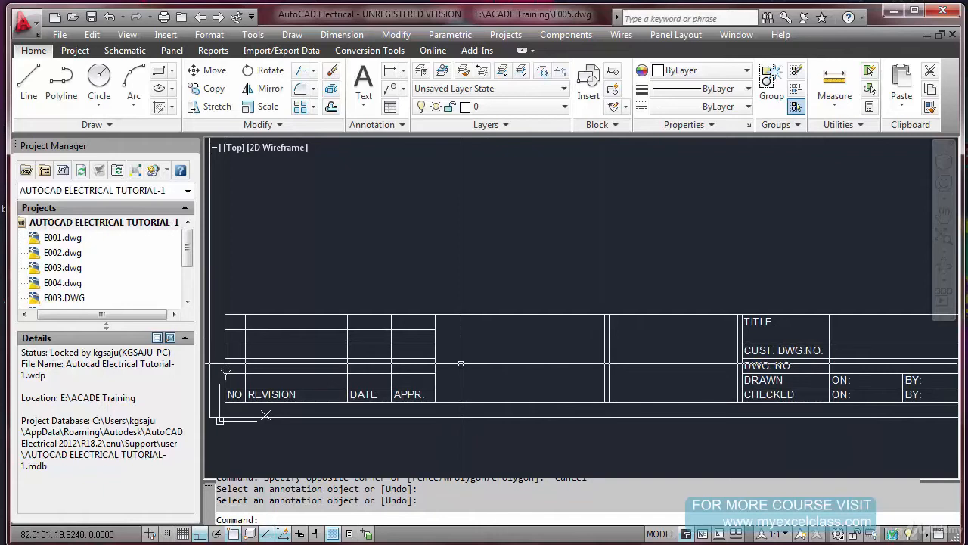
type("ex")
key("Return")
left_click(603, 356)
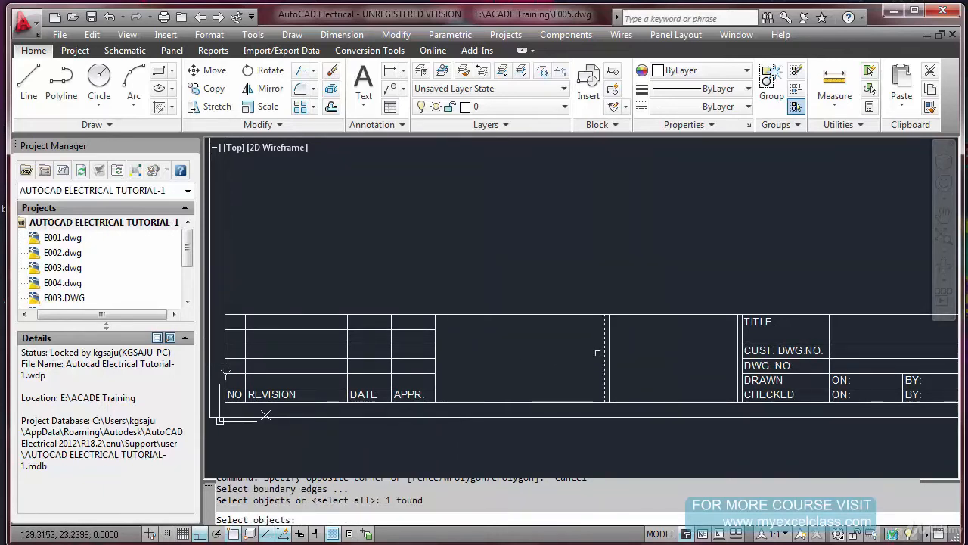
key("Return")
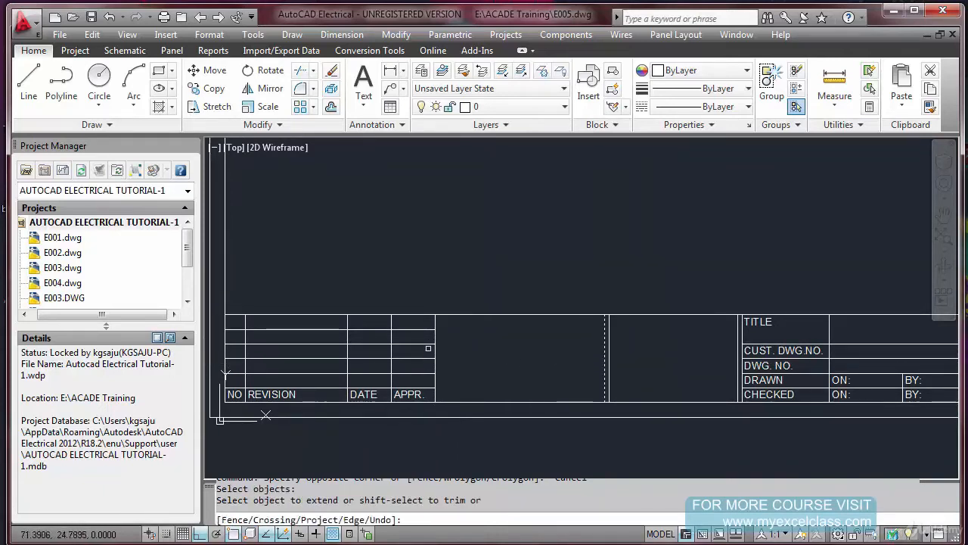
left_click(429, 344)
key("Escape")
key("Escape")
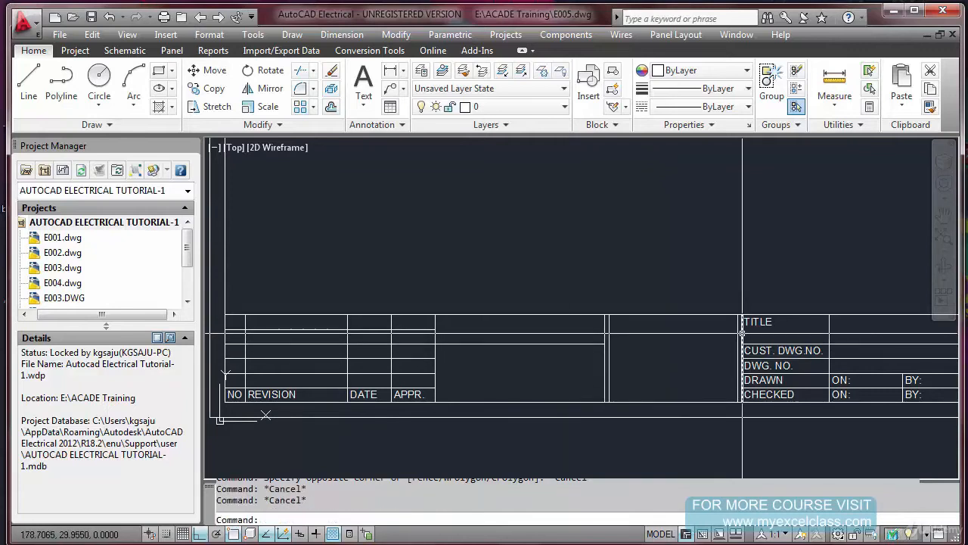
Copy the TITLE text from its cell's upper-left corner to the upper-right corner of the revision table
type("CO")
key("Return")
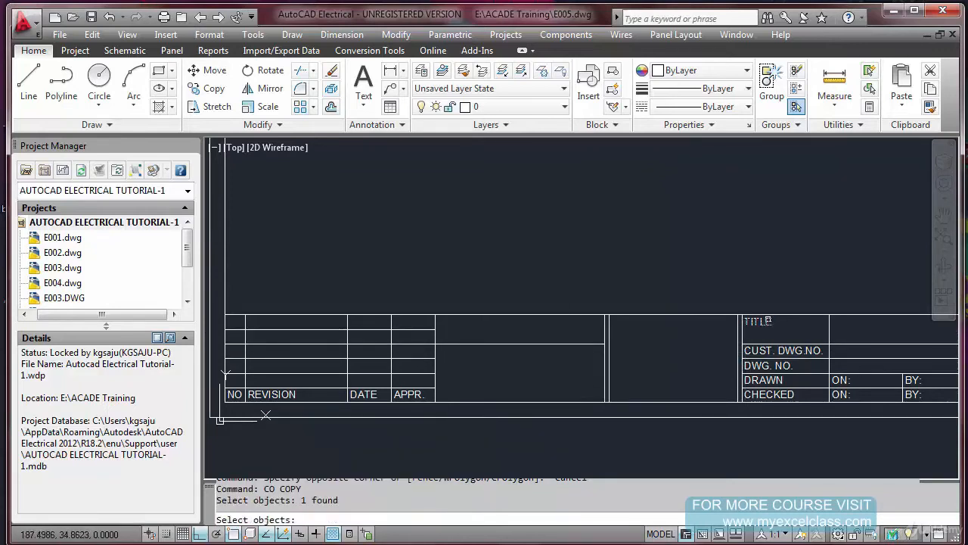
key("Return")
left_click(742, 315)
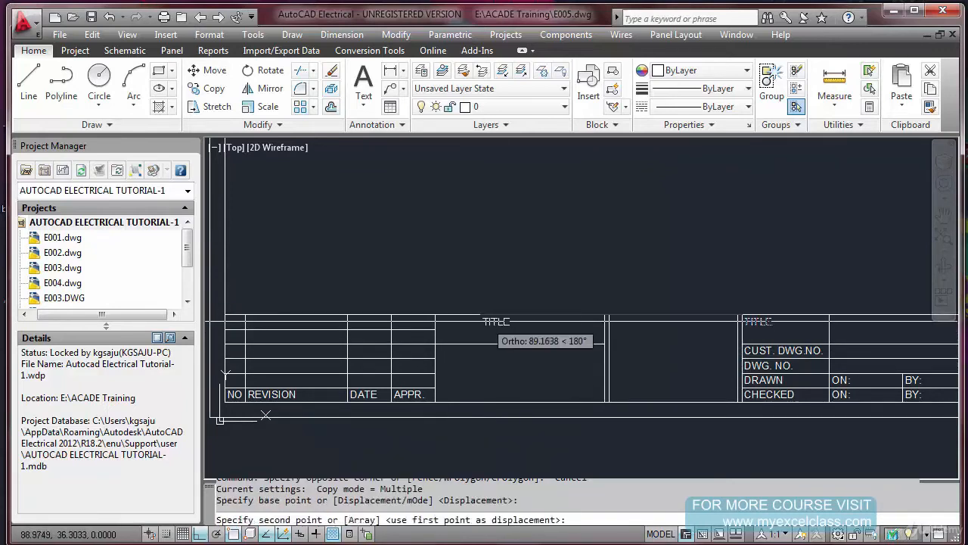
left_click(435, 315)
key("Escape")
Change the copied TITLE text beside the revision table to CUSTOMER:-
double_click(450, 324)
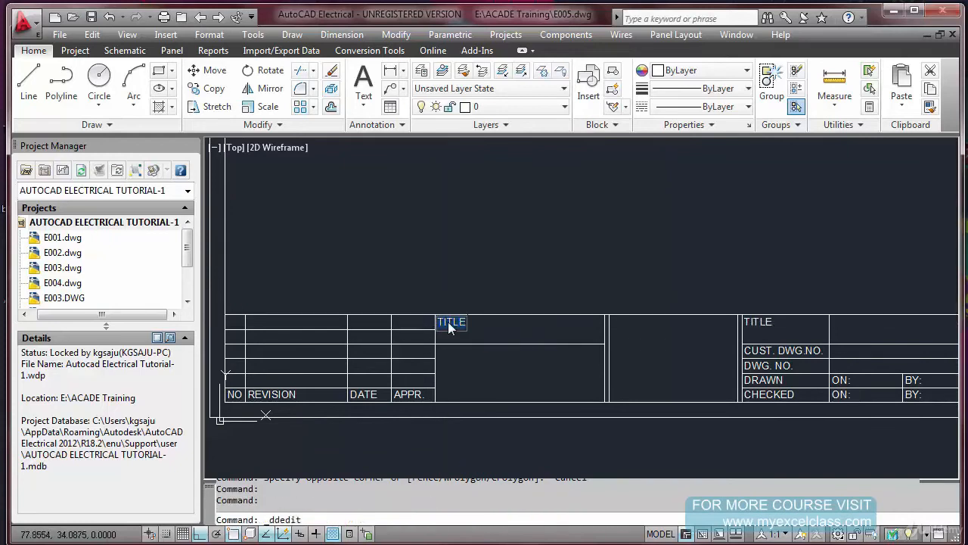
type("CUSTOMER:-")
key("Return")
type("M")
key("Return")
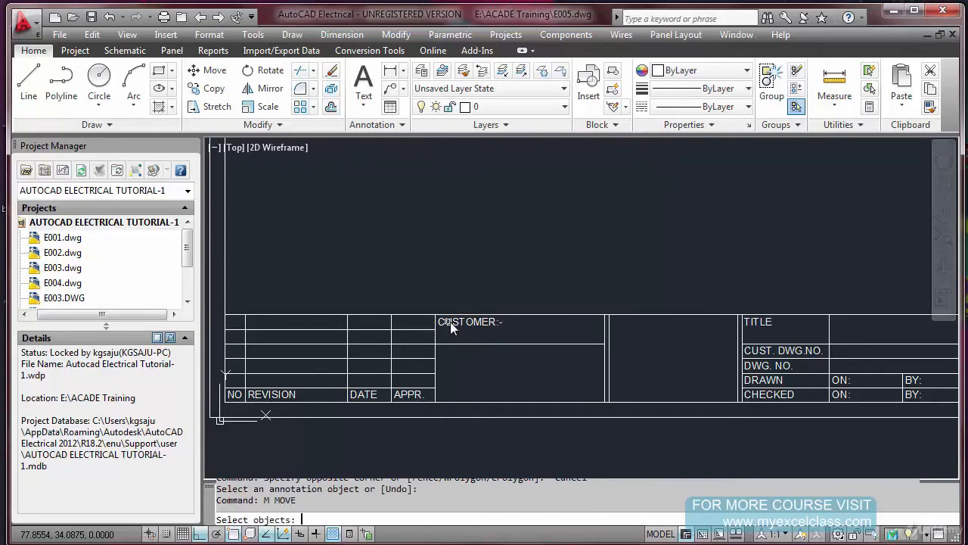
left_click(451, 331)
left_click(443, 344)
key("Return")
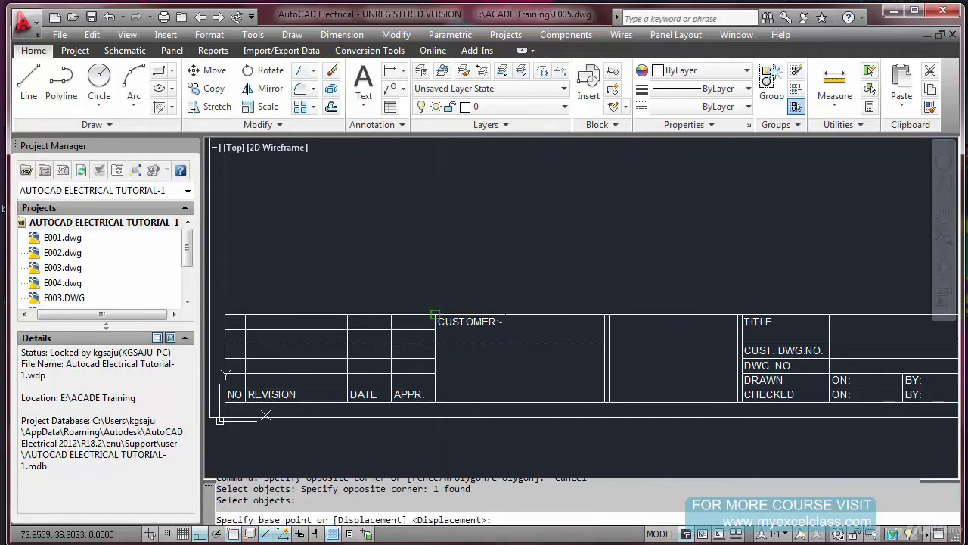
key("Escape")
Extend the revision table's third inner row line to the nearest vertical line of the double divider, closing the CUSTOMER cell
type("EX")
key("Return")
left_click(604, 355)
key("Return")
left_click(432, 357)
key("Escape")
Trim the extended second inner row line back to the revision table's right edge
type("TR")
key("Return")
left_click(446, 353)
left_click(421, 348)
key("Return")
left_click(522, 349)
key("Escape")
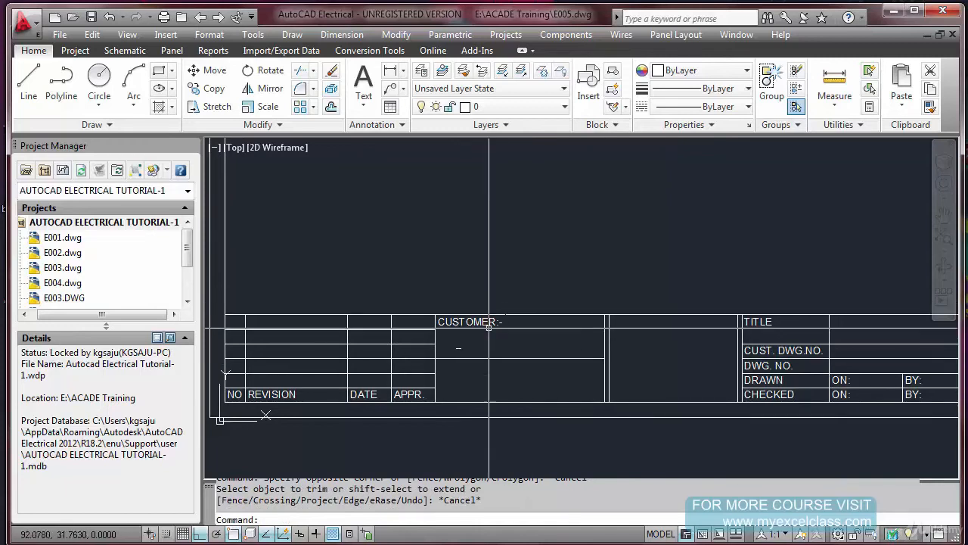
Erase the small stray dash below the CUSTOMER:- text
type("E")
key("Return")
left_click(452, 342)
left_click(472, 356)
key("Escape")
key("Escape")
Examine the full frame and its title block, from the revision table to the TITLE and drawing number cells
scroll(472, 356, "down", 5)
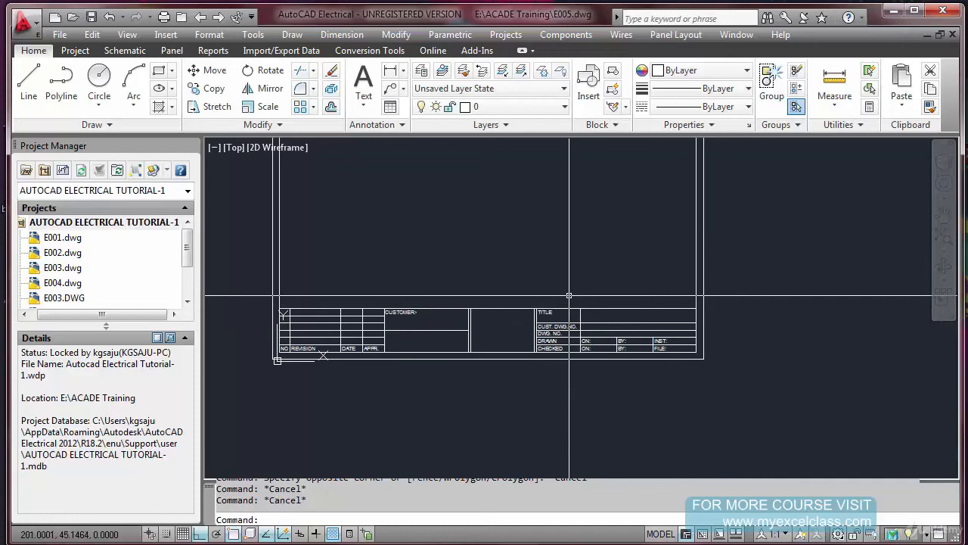
scroll(576, 376, "up", 2)
scroll(576, 376, "down", 3)
scroll(561, 292, "up", 1)
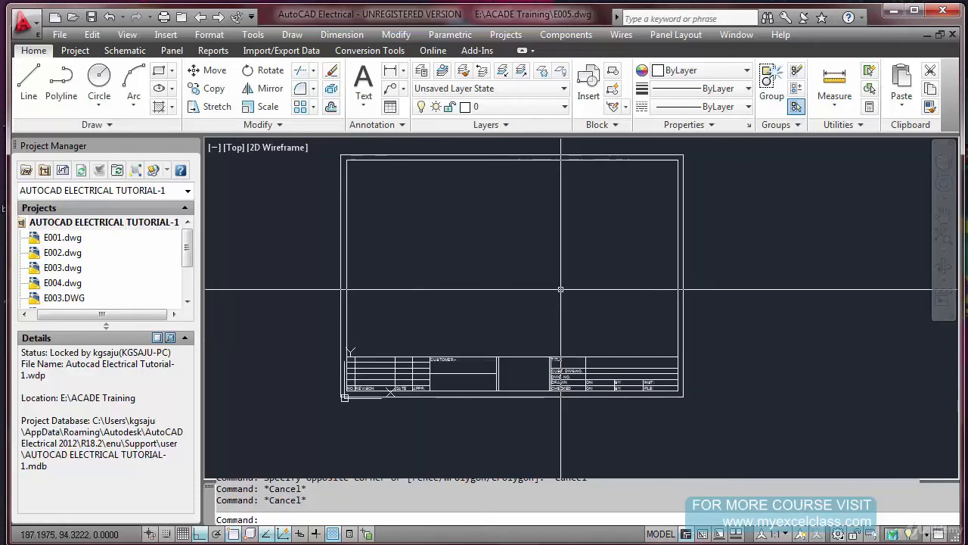
scroll(561, 341, "up", 1)
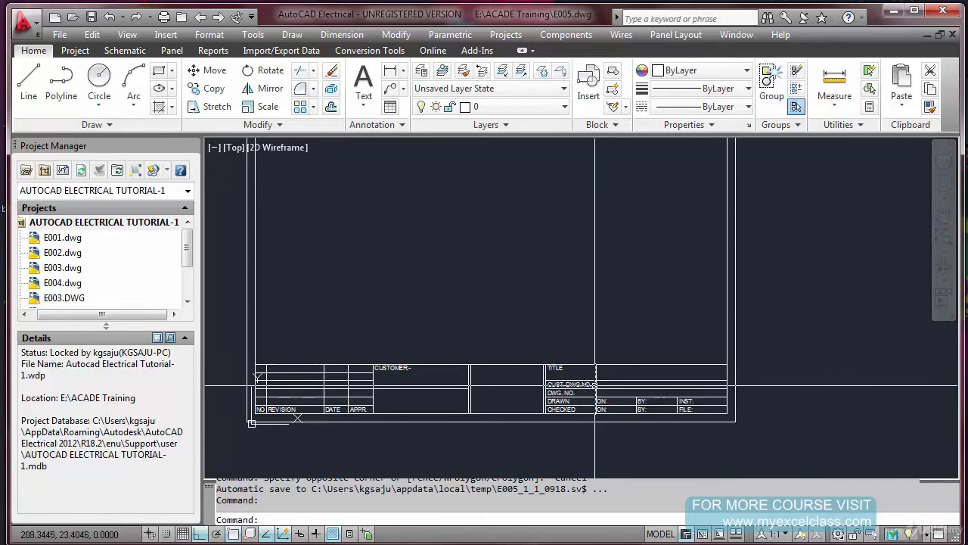
key("Escape")
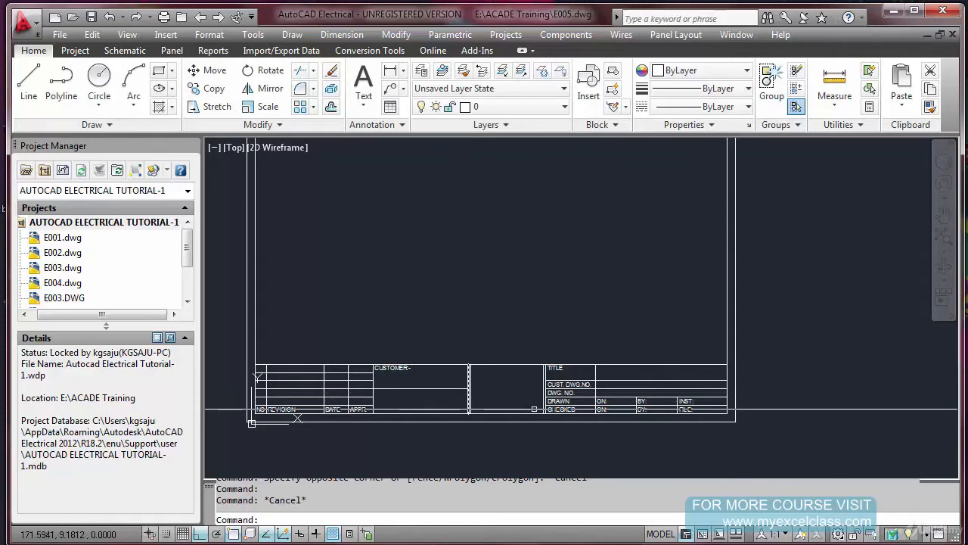
scroll(647, 404, "up", 4)
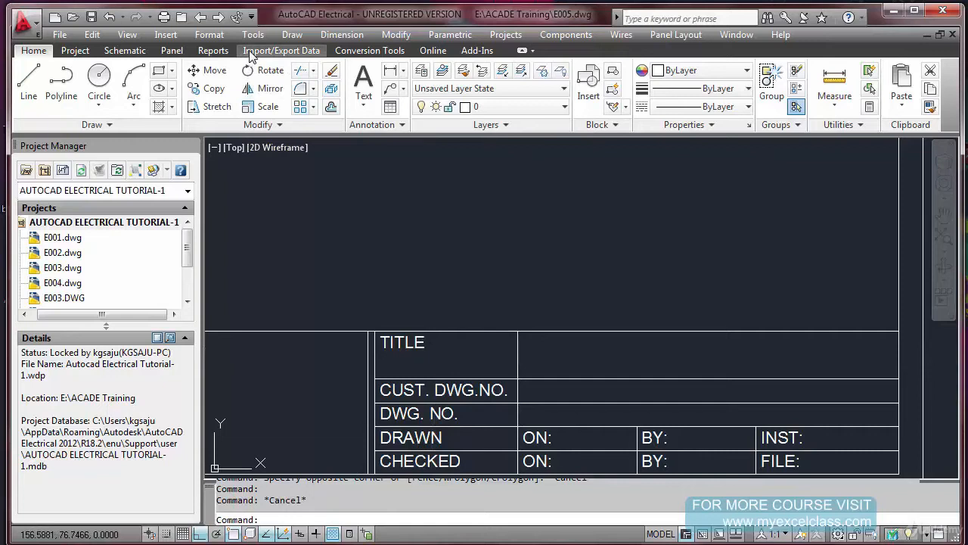
left_click(282, 50)
left_click(548, 215)
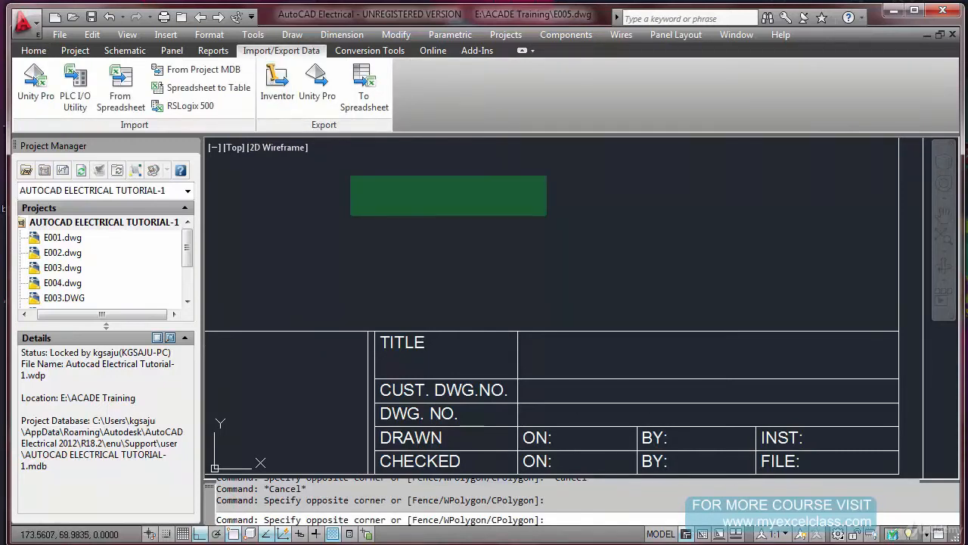
key("Escape")
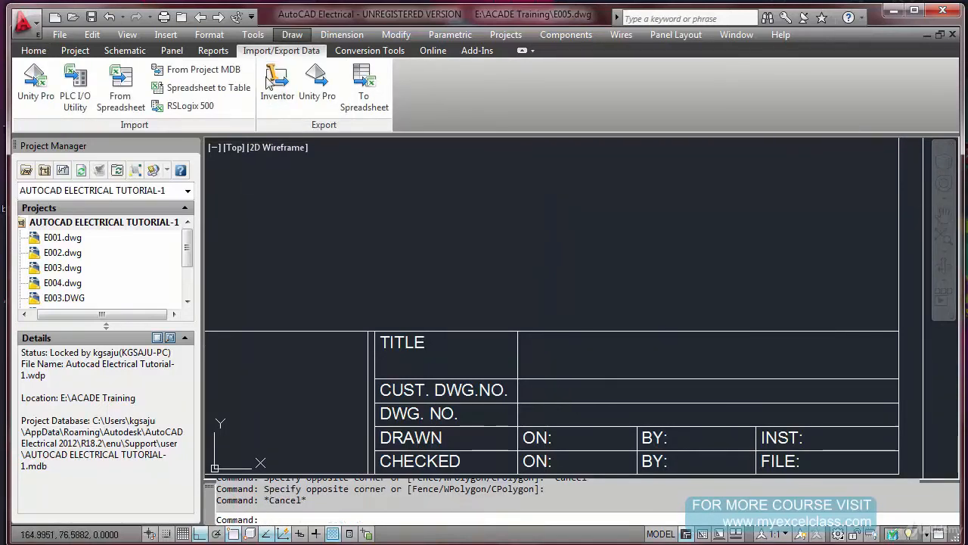
Start a new block attribute definition and set its text height to 4
left_click(292, 35)
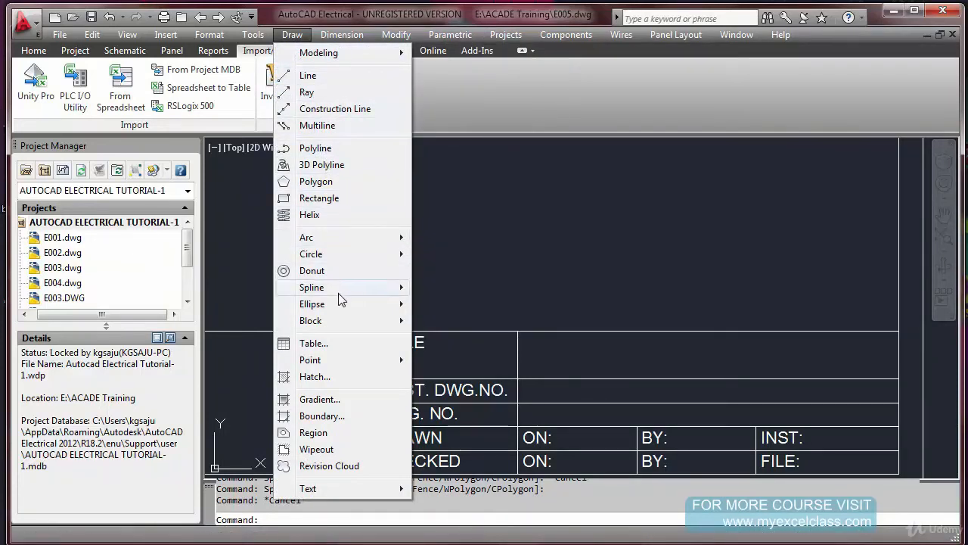
mouse_move(329, 323)
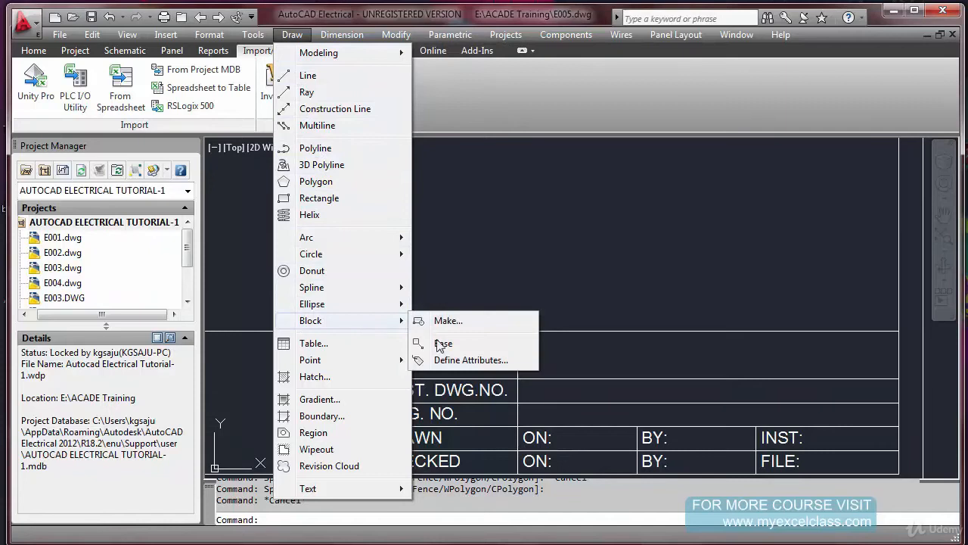
left_click(449, 361)
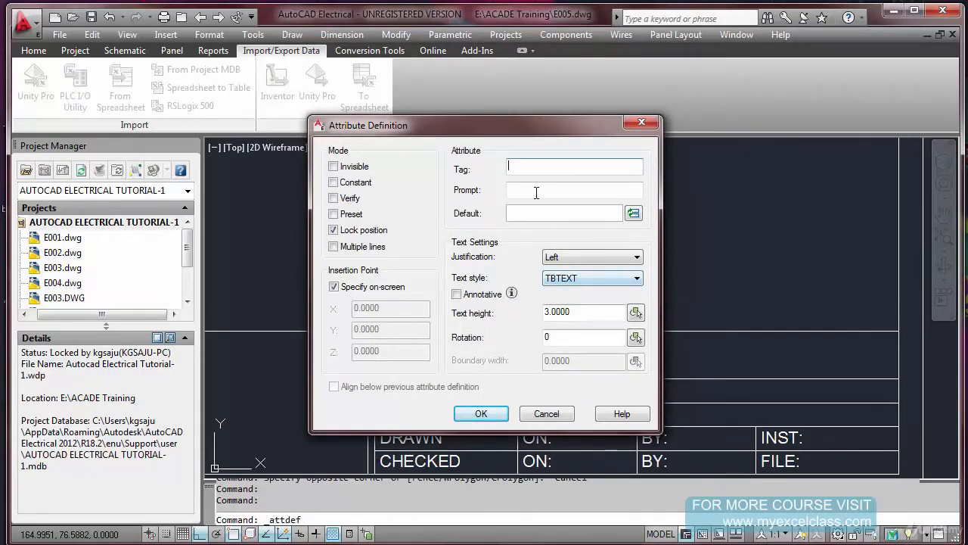
mouse_move(482, 131)
left_mouse_down()
mouse_move(210, 230)
mouse_move(183, 176)
mouse_move(422, 178)
left_mouse_up()
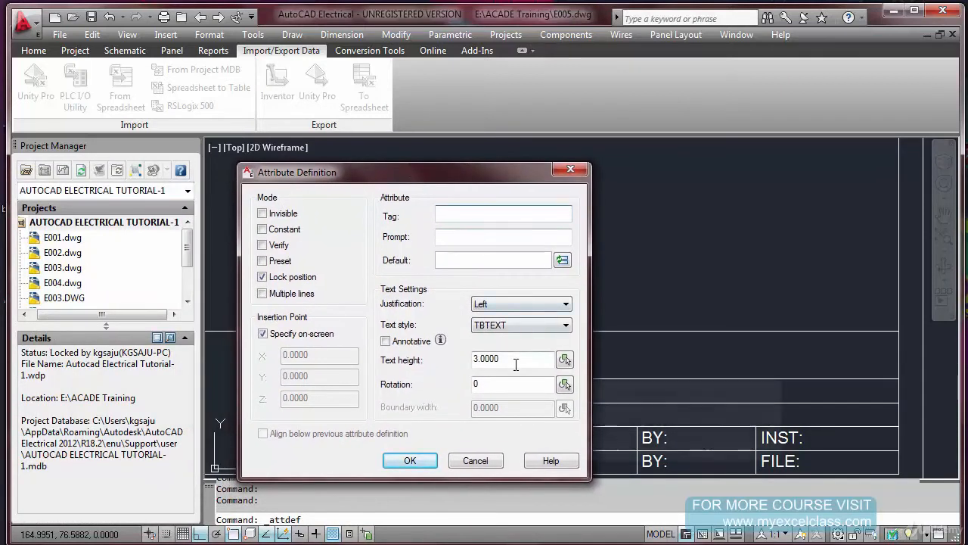
left_click_drag(514, 359, 446, 367)
type("4")
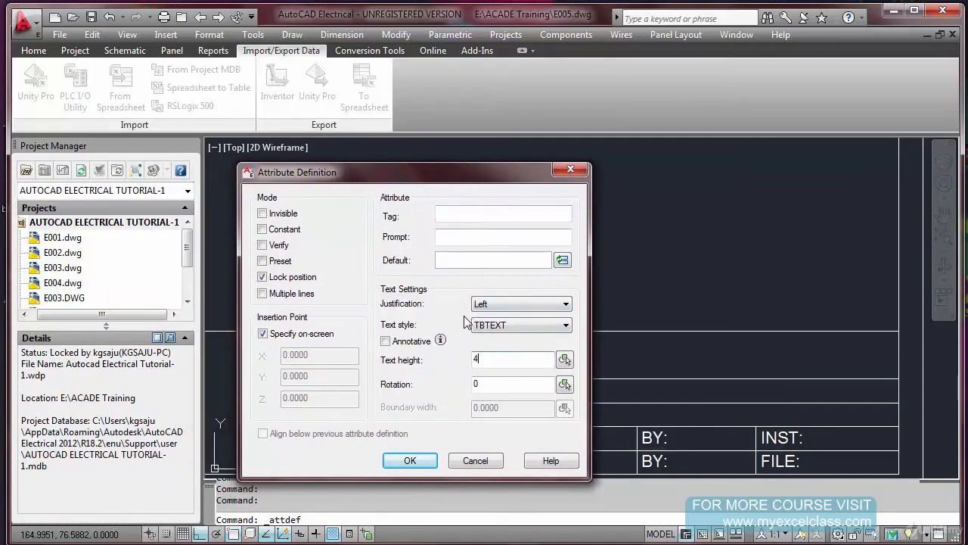
Set the attribute's tag to DWG_DESCR
left_click(464, 216)
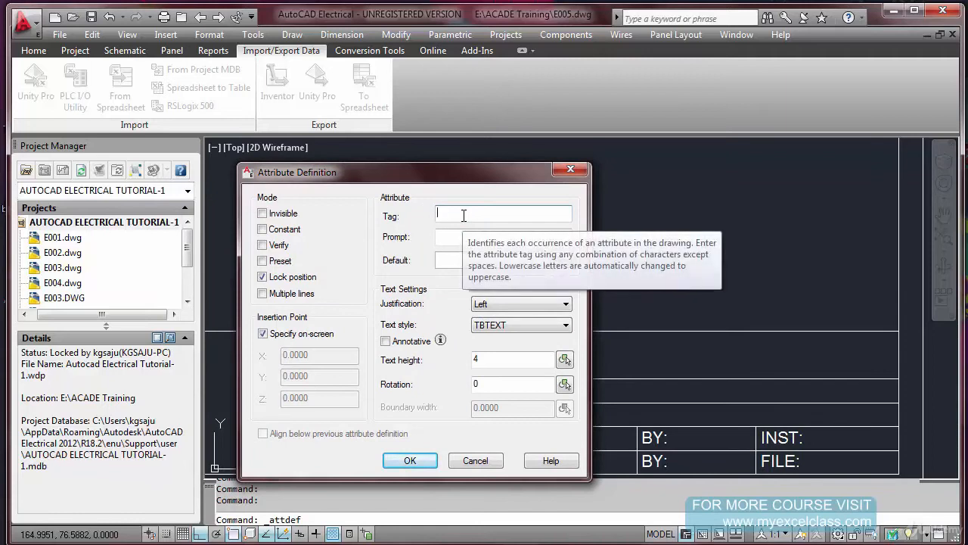
type("DRA")
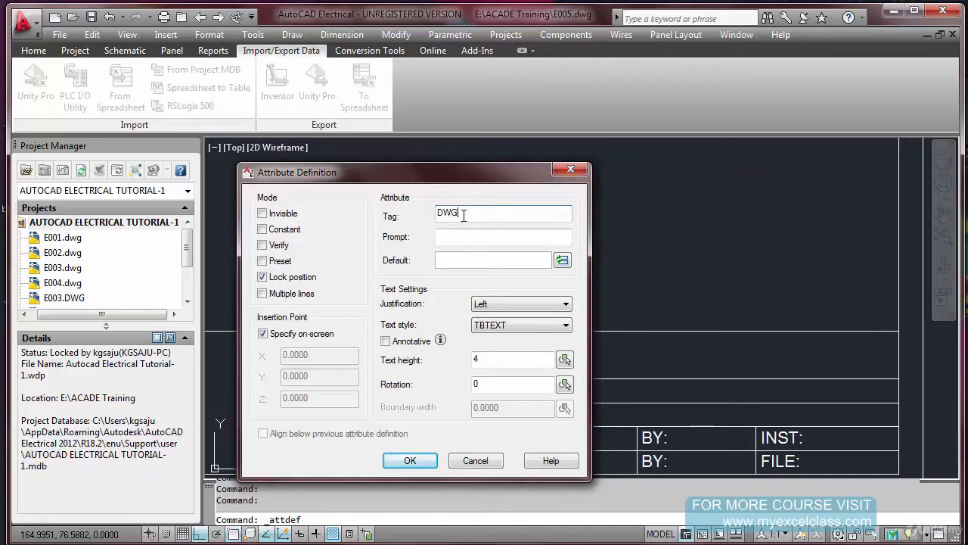
key("Tab")
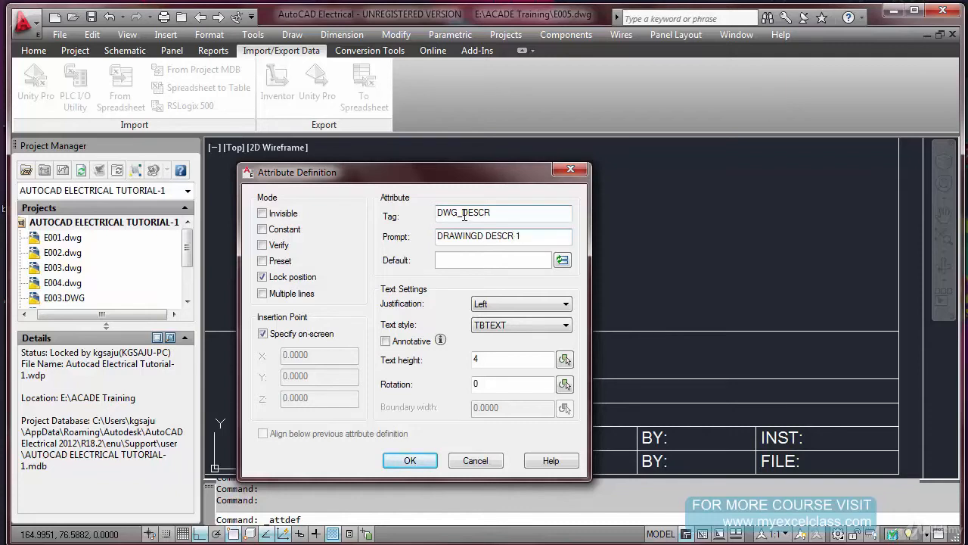
left_click(513, 216)
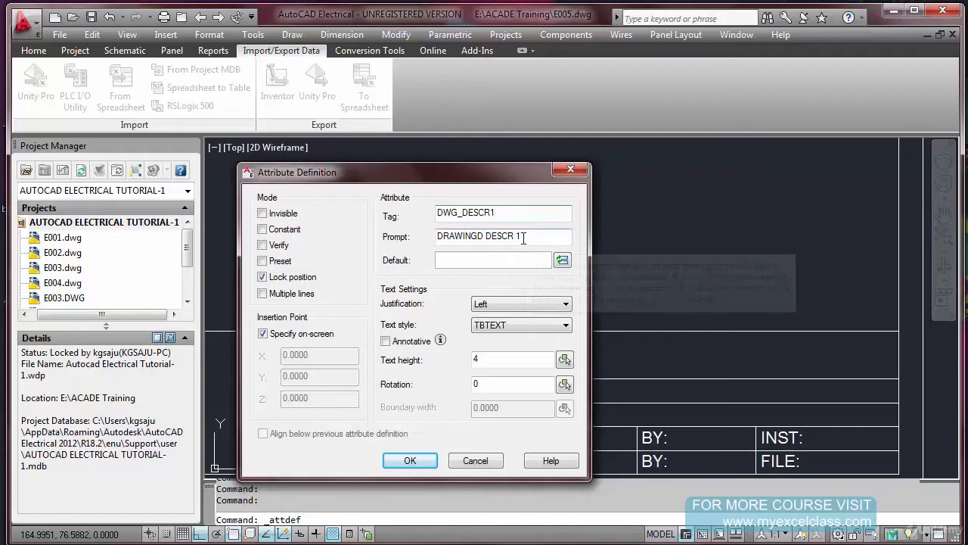
key("Tab")
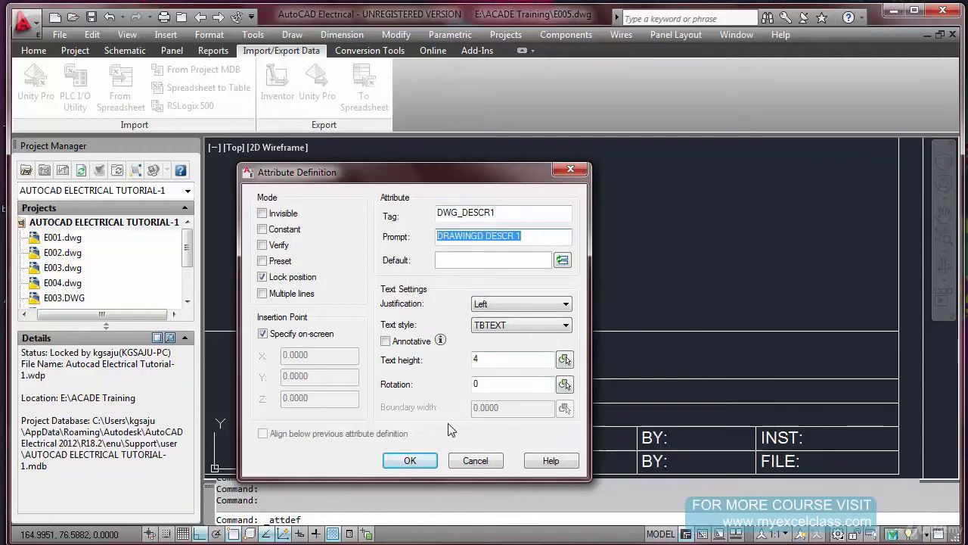
left_click(424, 462)
scroll(522, 351, "up", 3)
key("Escape")
Define an attribute with tag DWG_DESCR1, prompt DRAWINGD DESCR 1 and text height 3, placed in the upper part of the blank cell beside TITLE
key("Return")
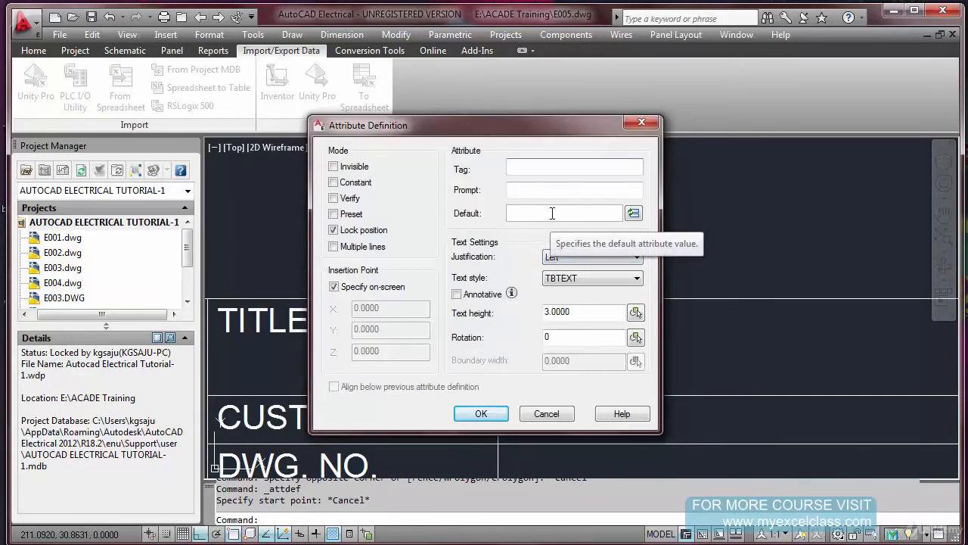
left_click(556, 191)
type("DRAWINGD DESCR 1")
left_click(547, 168)
type("D")
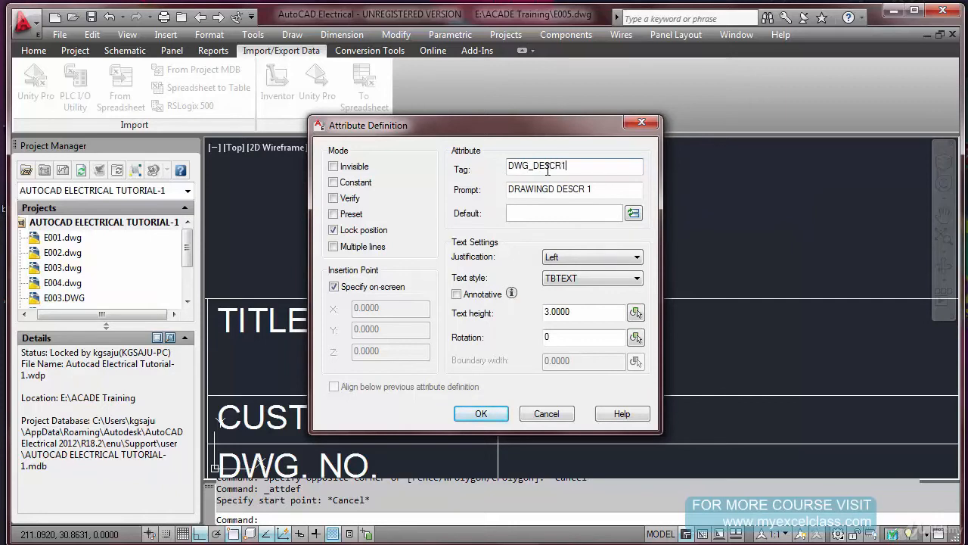
left_click(482, 414)
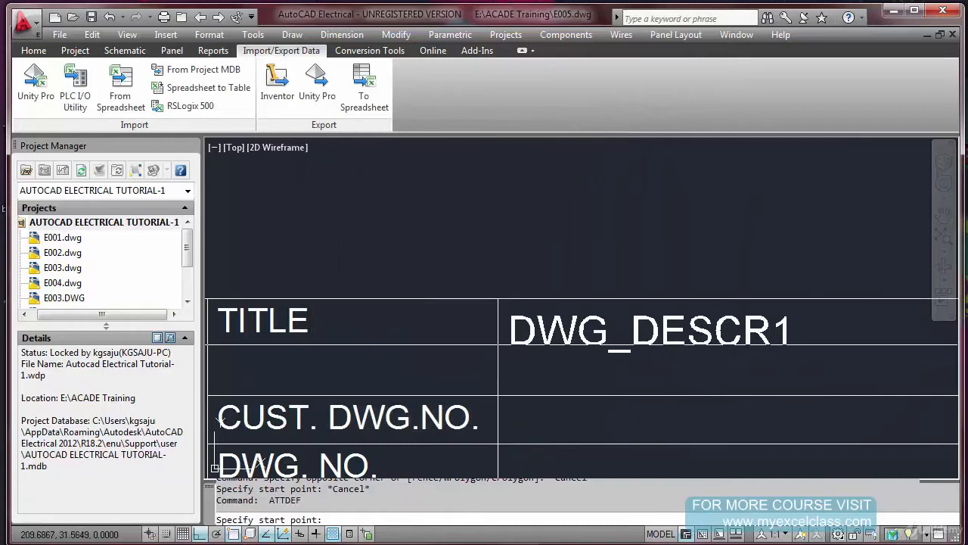
left_click(509, 347)
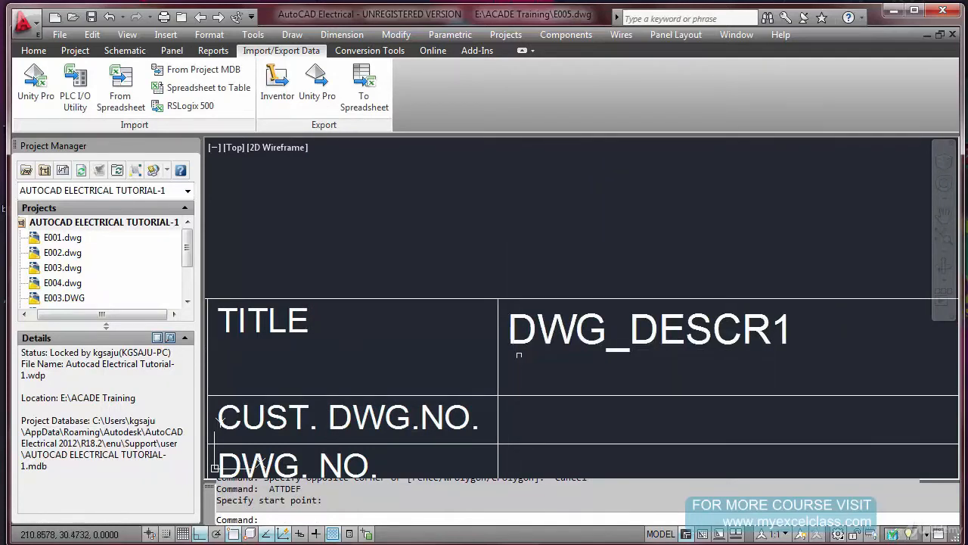
key("Return")
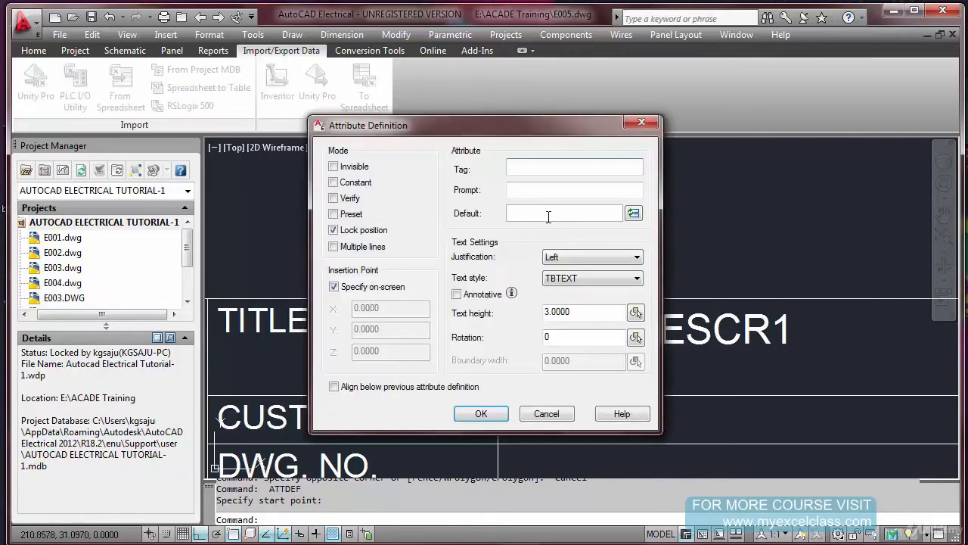
left_click(552, 190)
type("DRAWINGD DESCR 1")
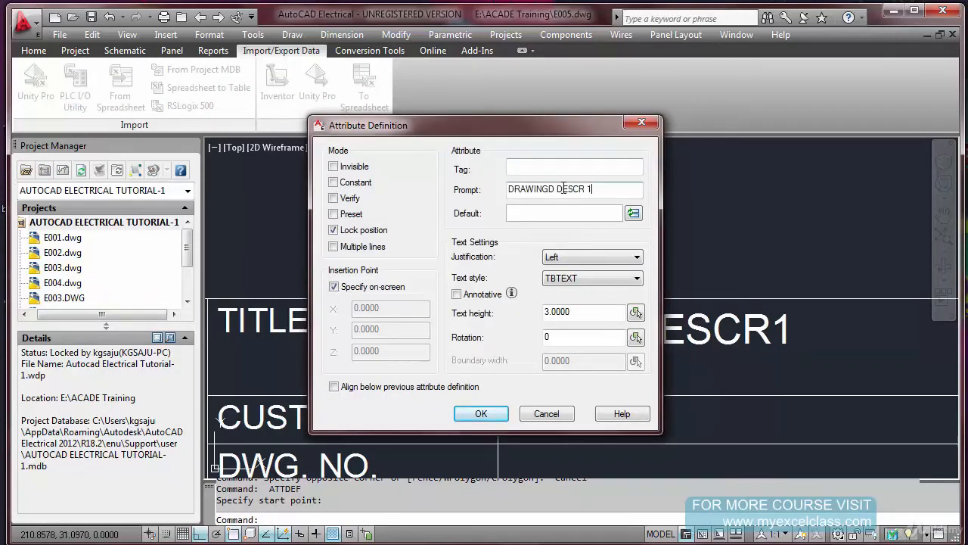
key("BackSpace")
key("Escape")
key("Escape")
Copy the DWG_DESCR1 attribute about 4.4 units straight down within the same title cell
type("CO")
key("space")
left_click(586, 314)
left_click(590, 337)
key("Return")
left_click(635, 212)
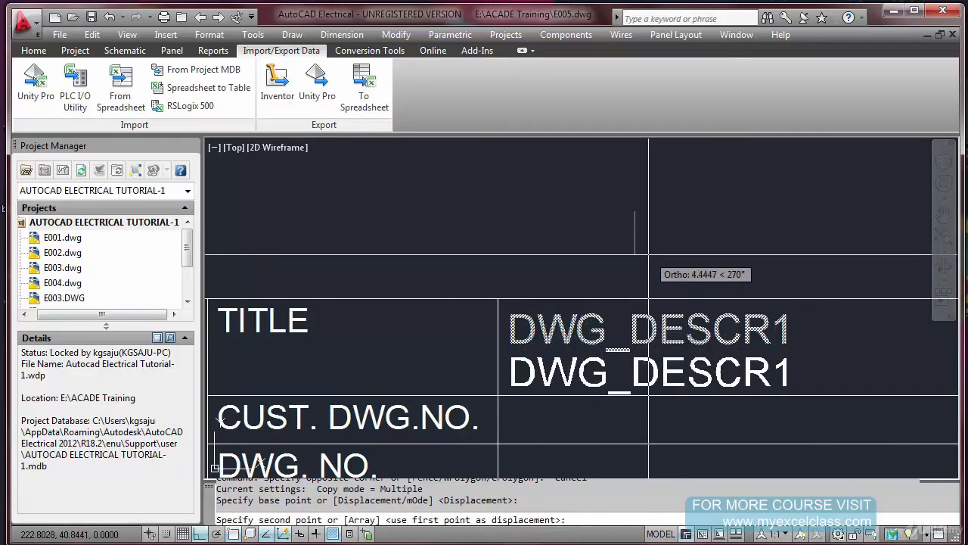
left_click(649, 255)
key("Escape")
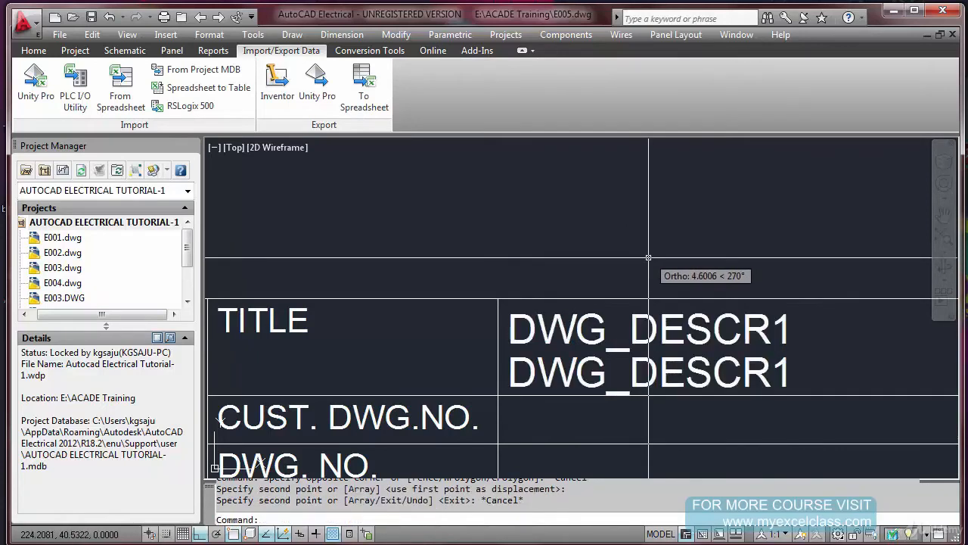
Change the tag of the lower DWG_DESCR1 copy to DWG_DESCR2 and end the text editing command
double_click(649, 361)
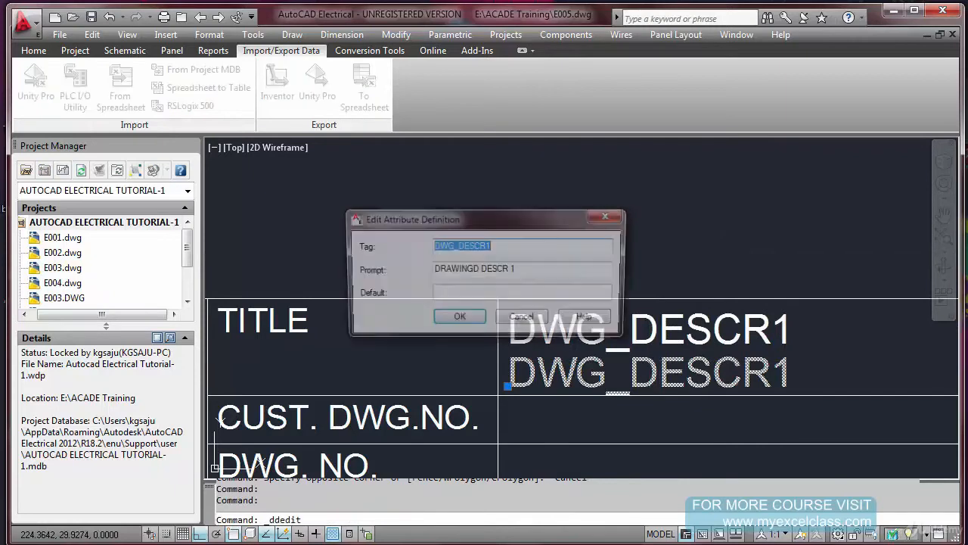
left_click(541, 250)
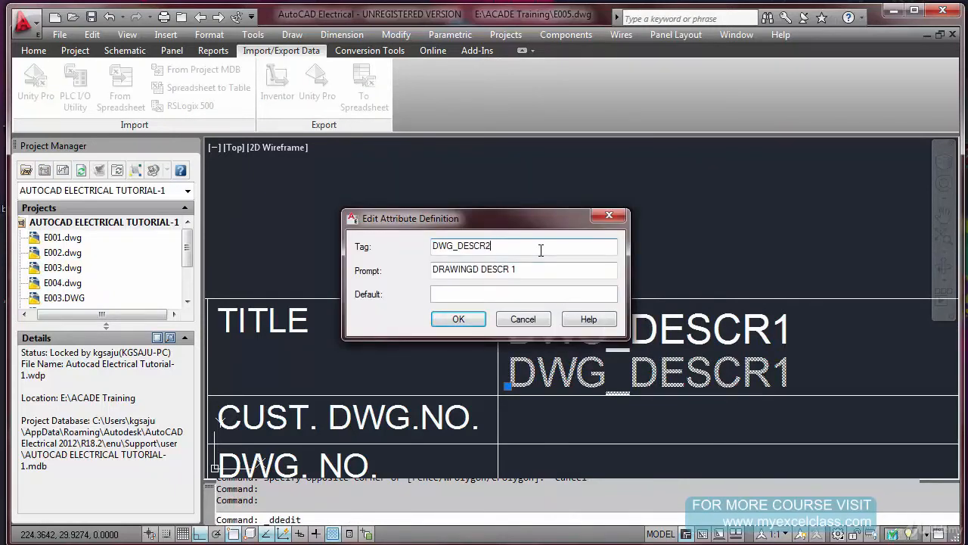
left_click(542, 269)
left_click(482, 319)
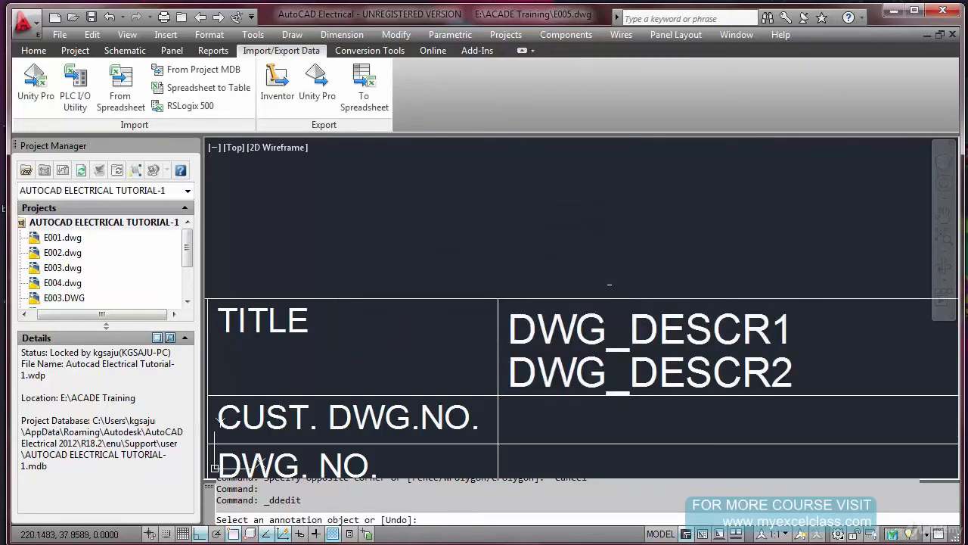
scroll(609, 282, "down", 2)
right_click(619, 267)
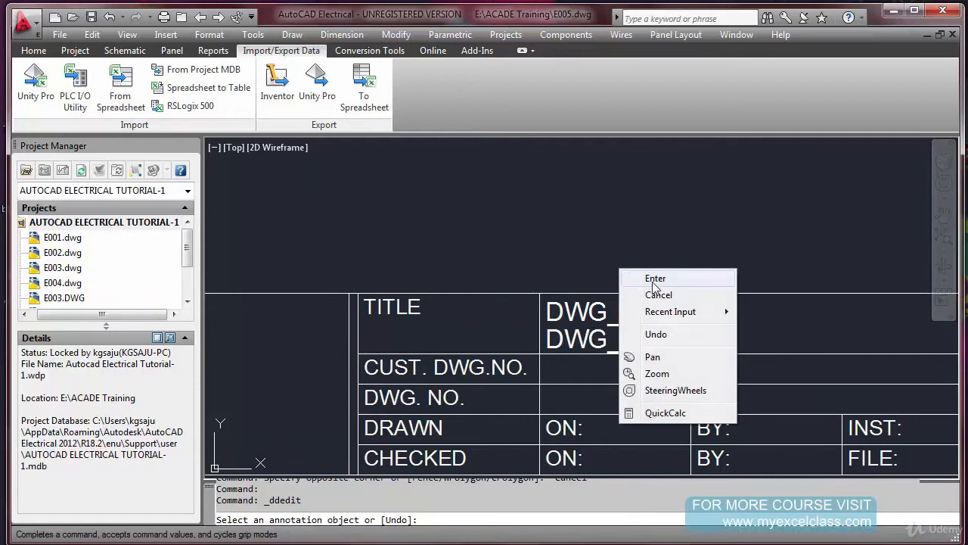
left_click(654, 285)
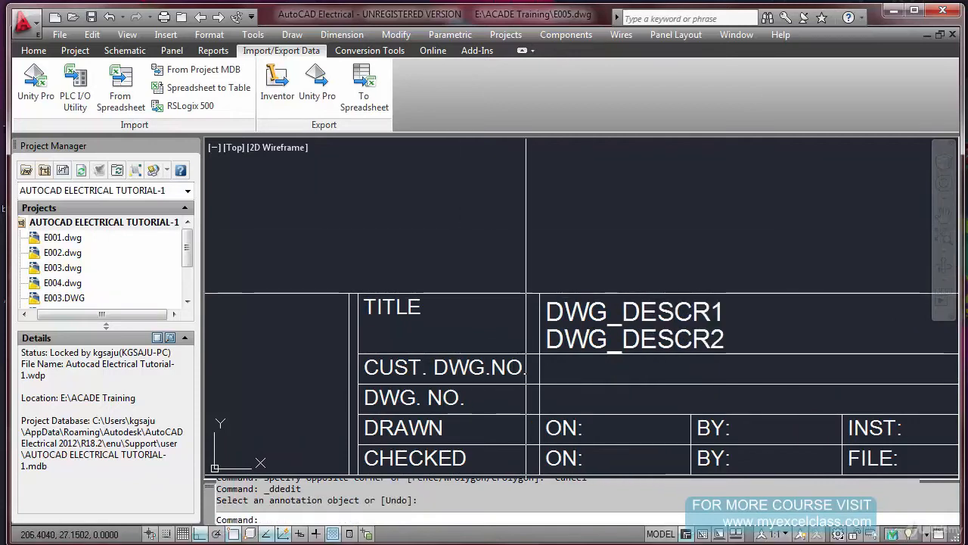
Start a new block attribute definition and set its text height to 2.5
scroll(556, 371, "up", 2)
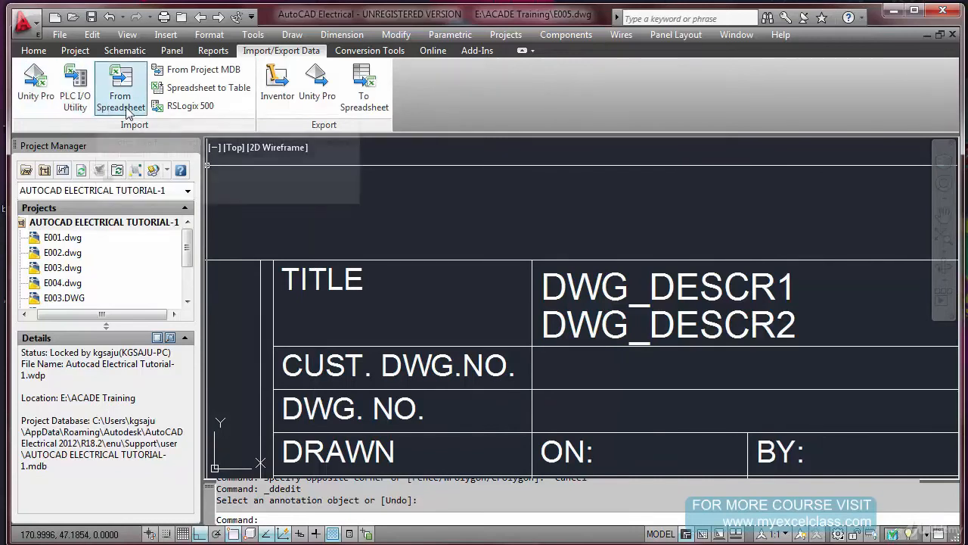
key("Escape")
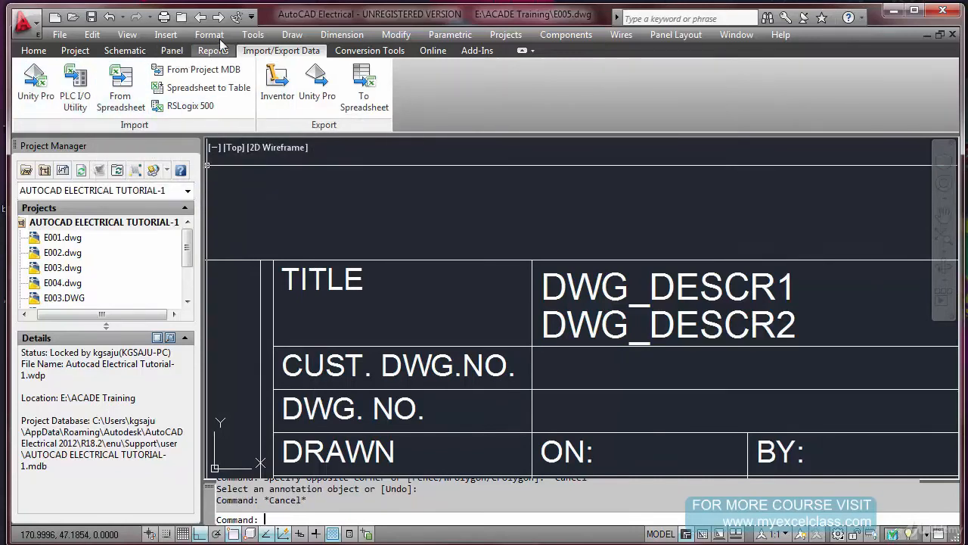
left_click(292, 35)
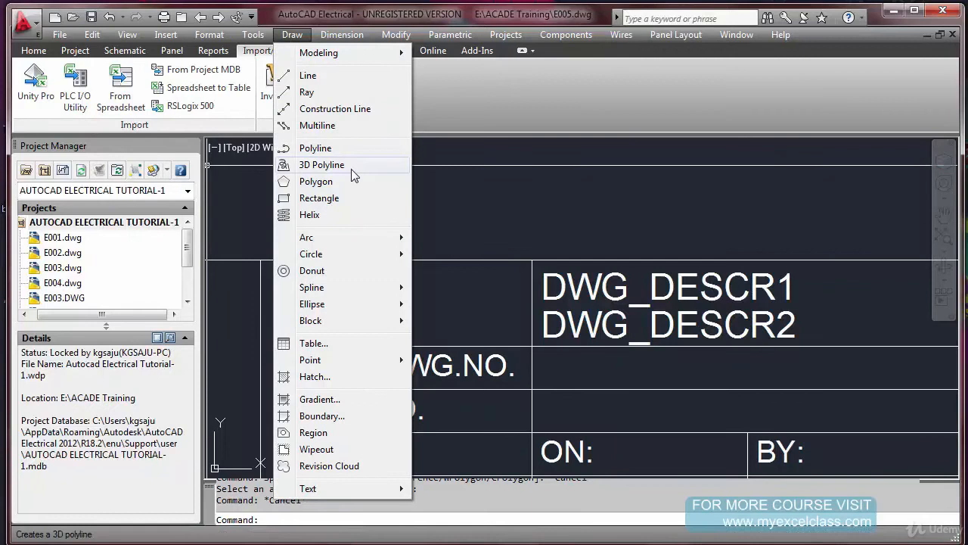
mouse_move(338, 321)
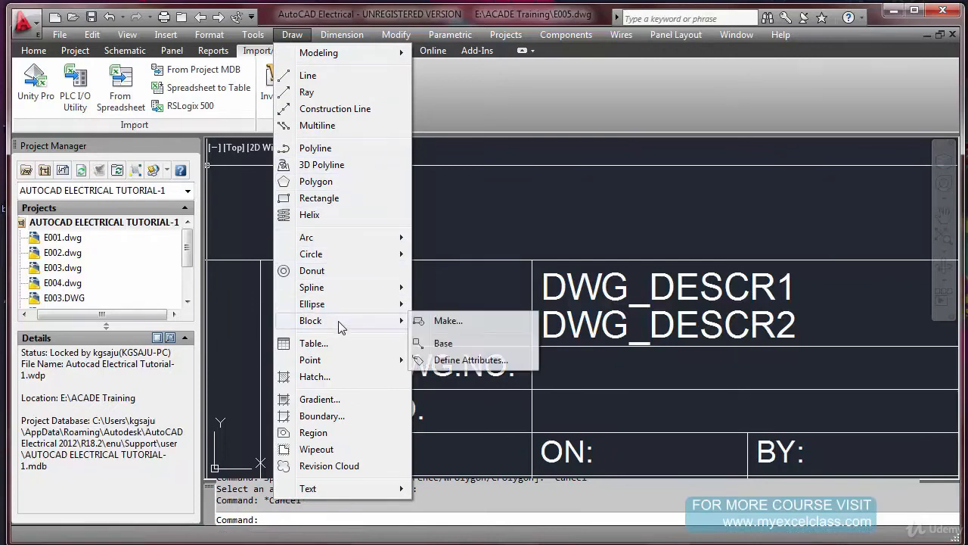
left_click(470, 361)
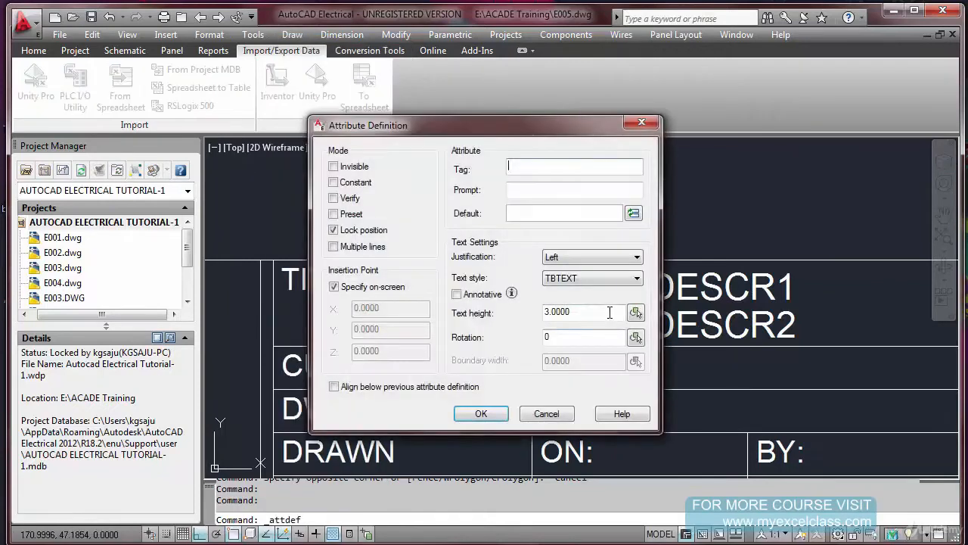
left_click_drag(583, 313, 531, 321)
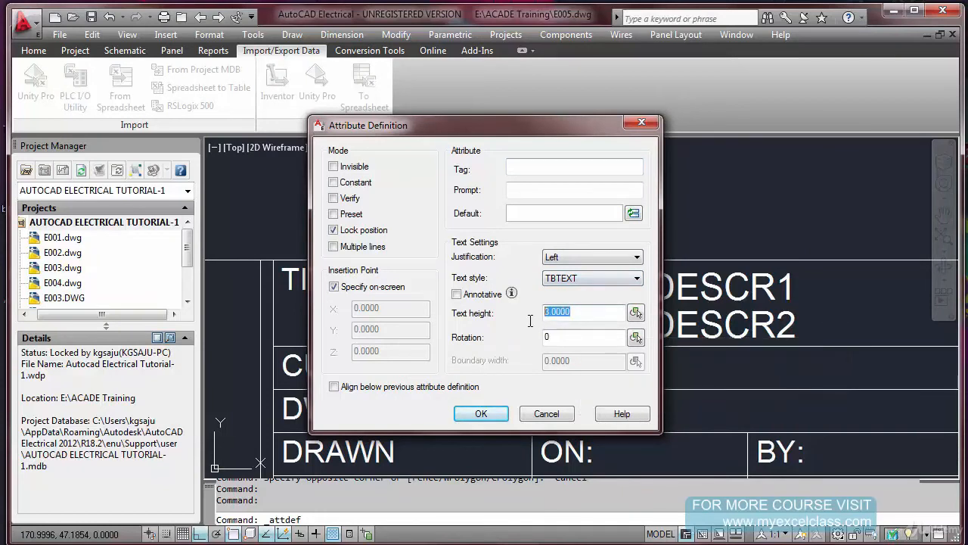
type("2.5")
left_click_drag(490, 140, 575, 140)
Give the attribute the tag CUST_DWG and prompt CUSTOMER DWG NO, and place it in the cell beside CUST. DWG.NO
left_click(598, 165)
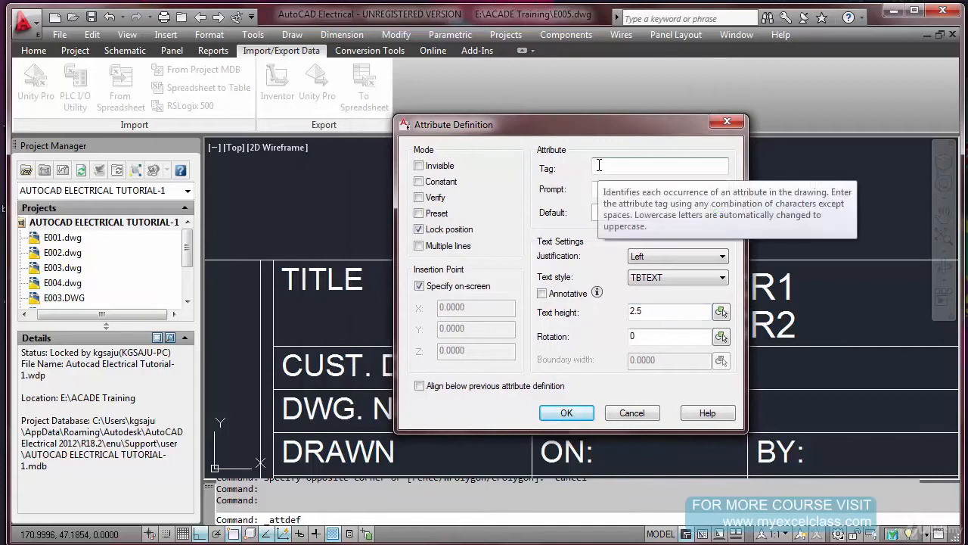
type("CUST_DWG")
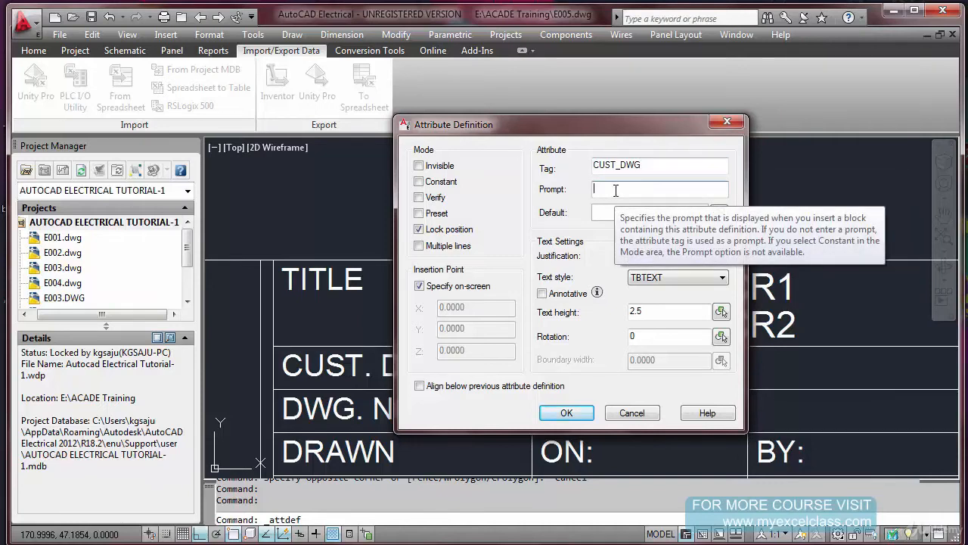
left_click(617, 190)
type("CUSTOMER DWG NO")
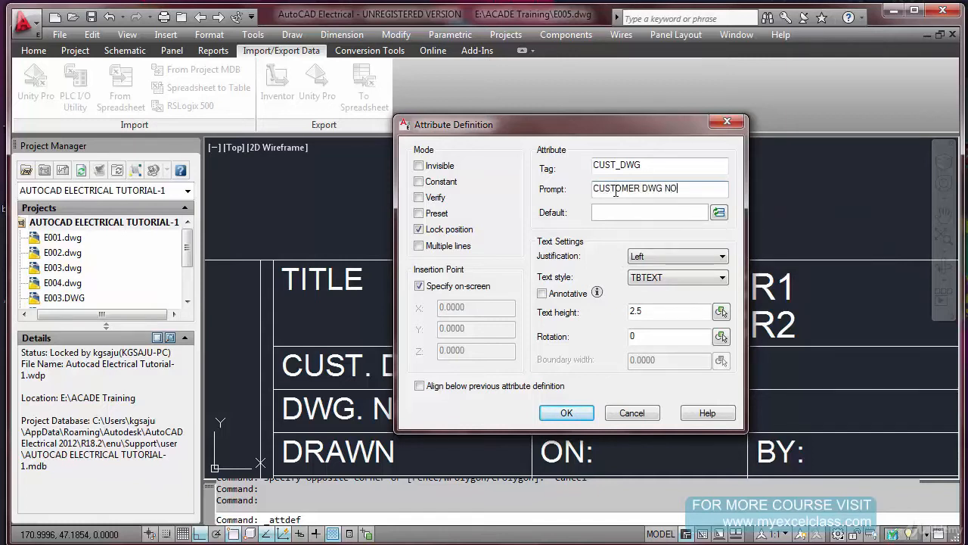
left_click(567, 413)
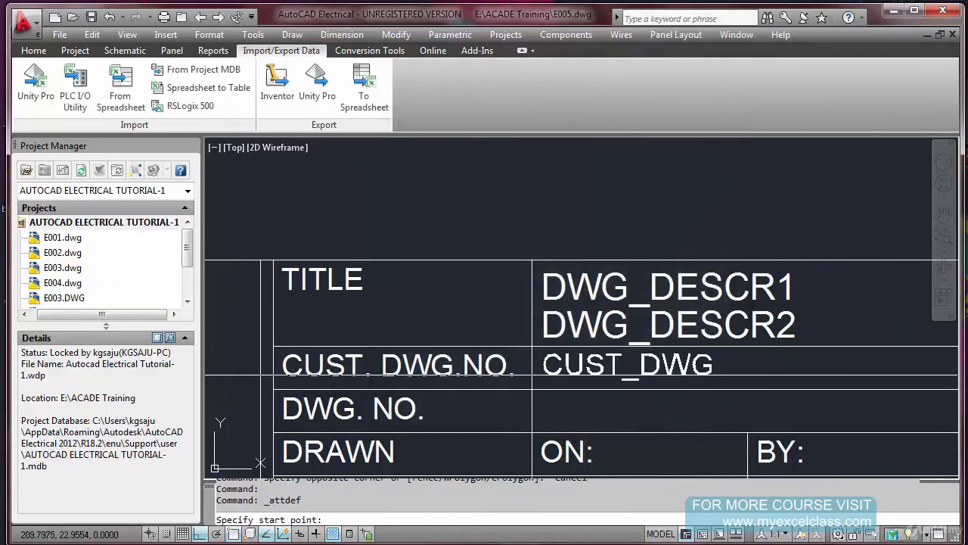
scroll(542, 375, "up", 3)
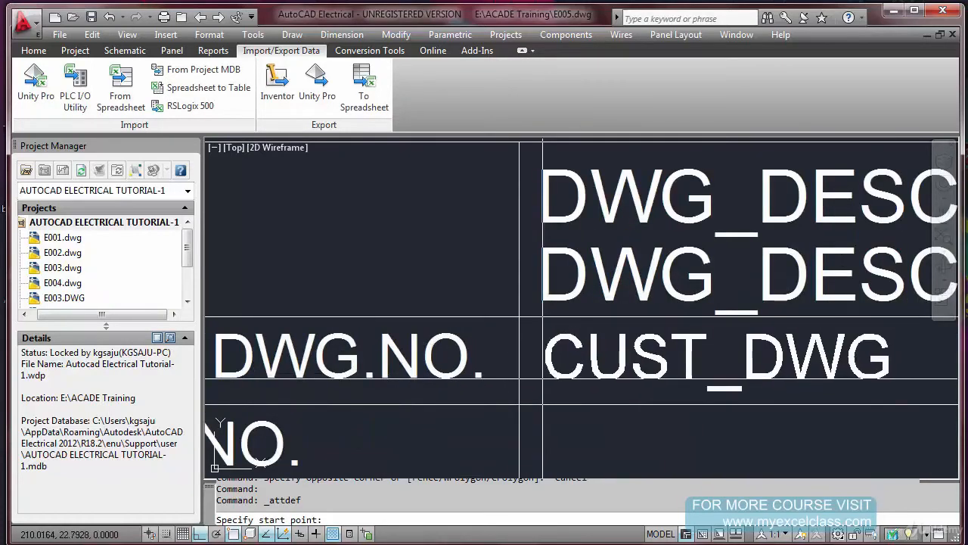
left_click(543, 379)
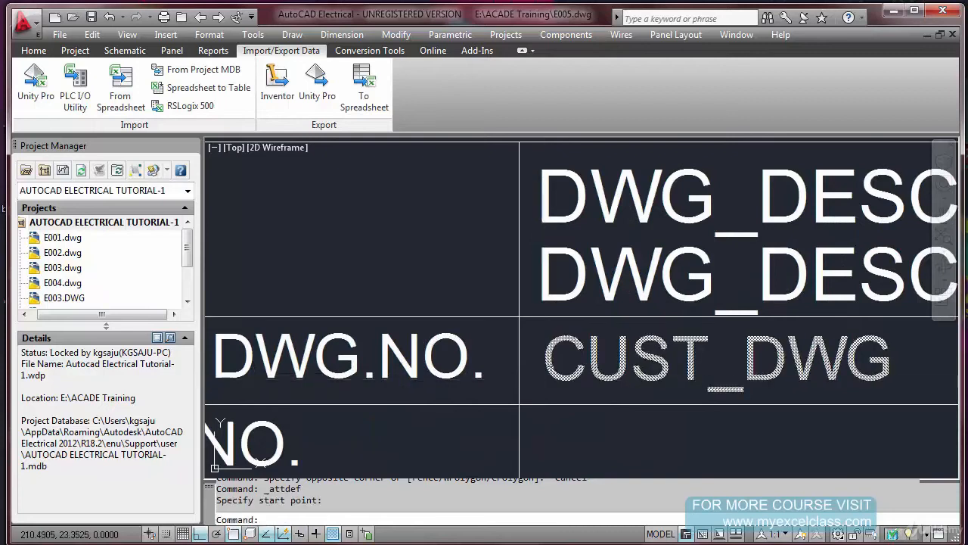
Copy the CUST_DWG attribute one row down into the cell beside DWG. NO
scroll(560, 360, "down", 3)
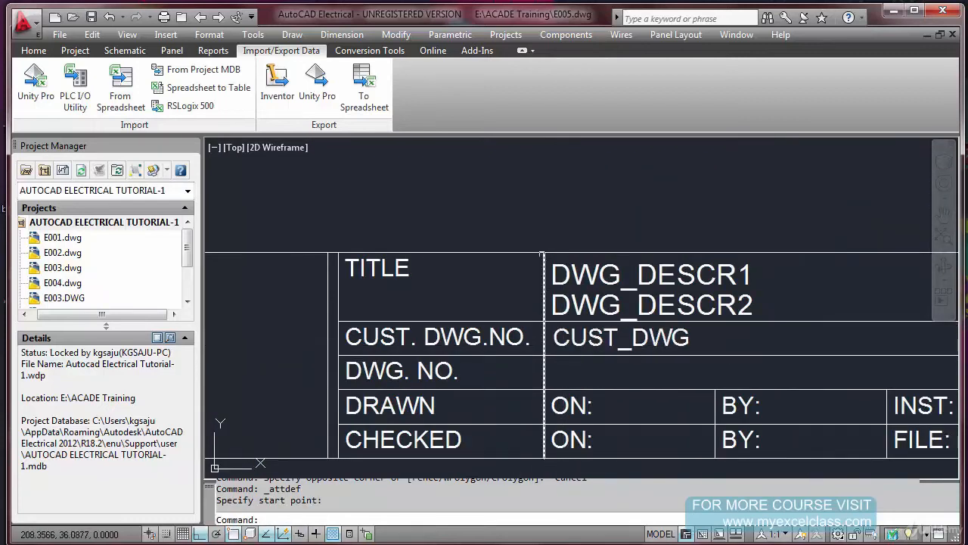
scroll(568, 326, "down", 3)
type("co")
key("Return")
left_click(564, 297)
left_click(569, 280)
key("Return")
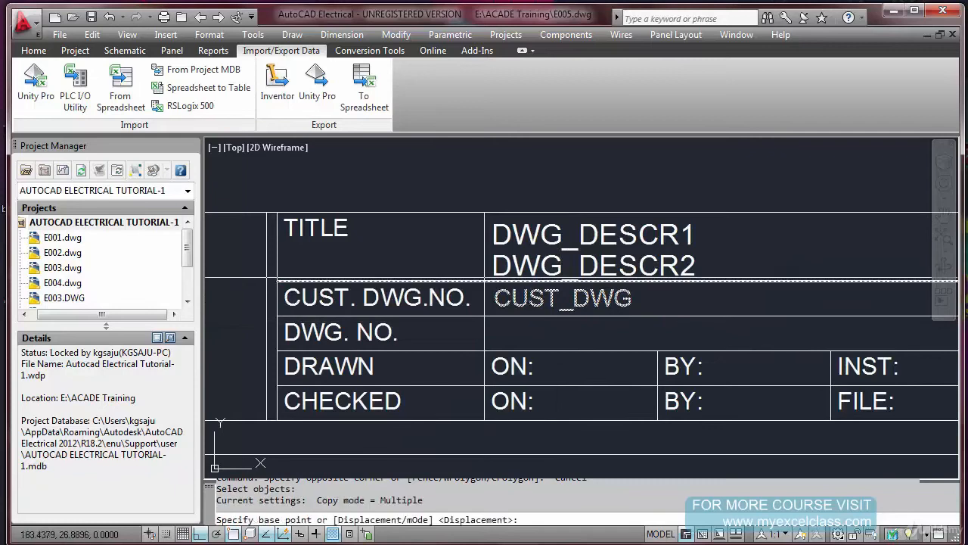
left_click(311, 281)
left_click(313, 316)
key("Escape")
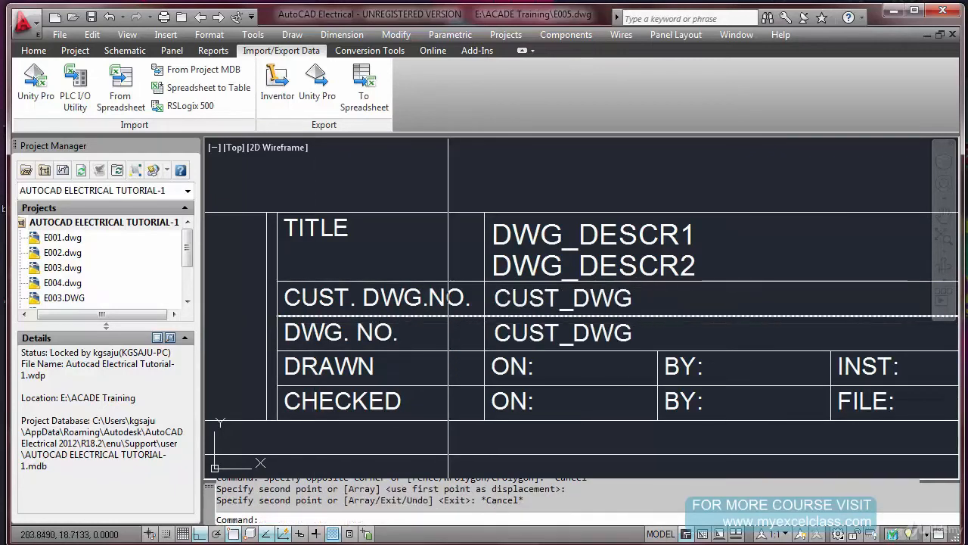
Change the copied attribute in the DWG. NO. row to tag DWG_NO and prompt DRAWING NO
double_click(497, 334)
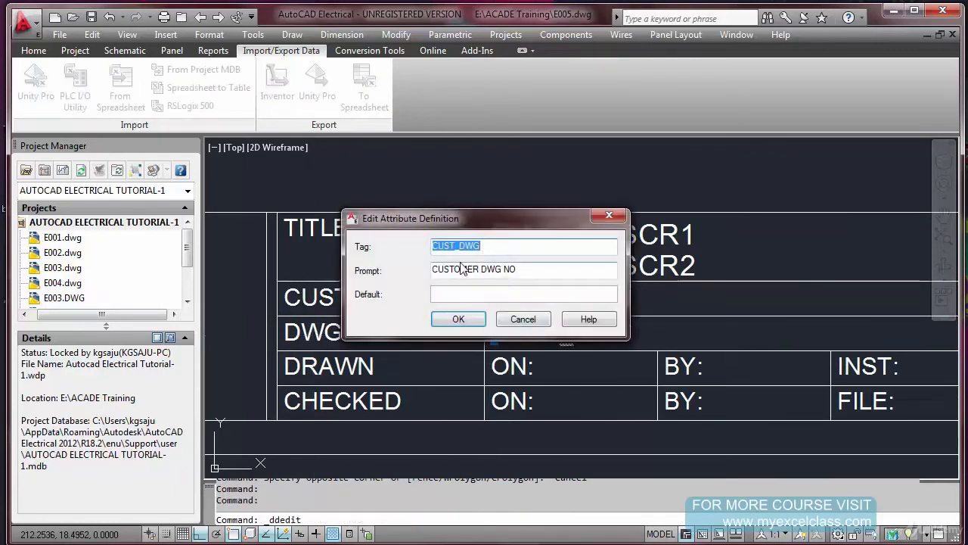
left_click_drag(451, 248, 412, 256)
type("DWG")
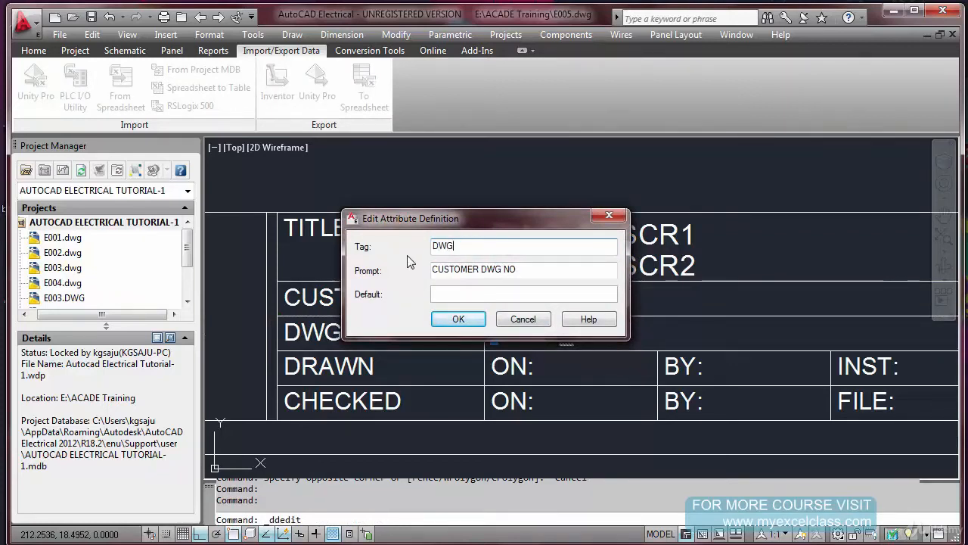
type("_NO'")
key("BackSpace")
key("Tab")
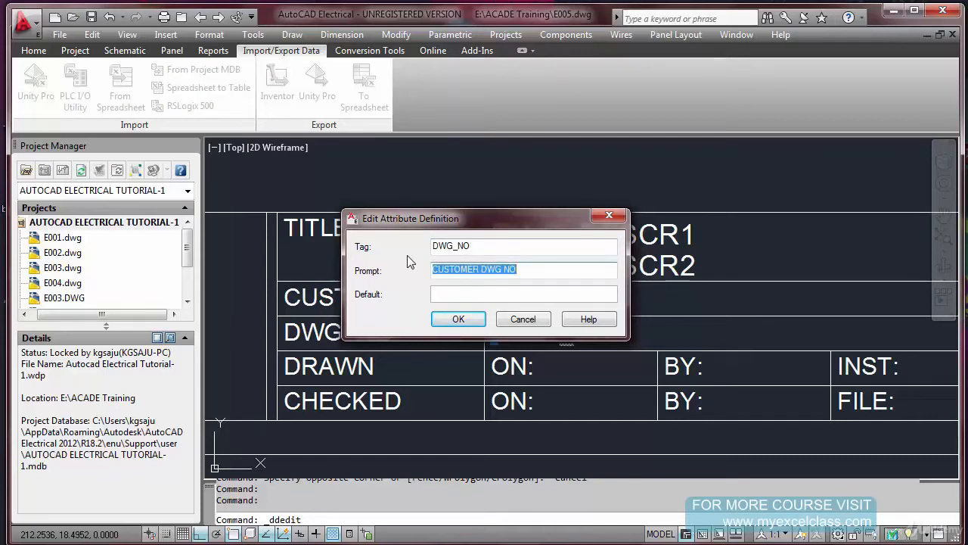
type("DRAWIN")
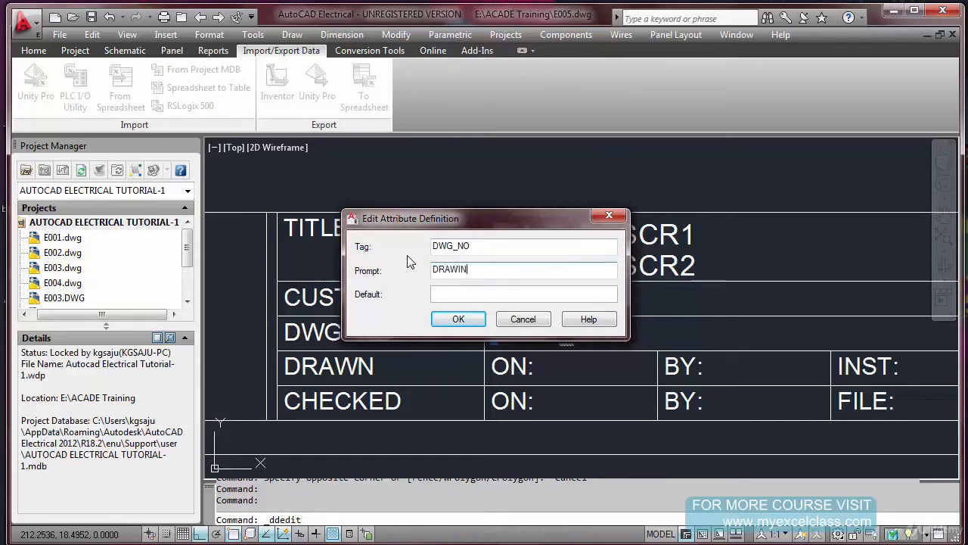
type("G NO.")
left_click(459, 319)
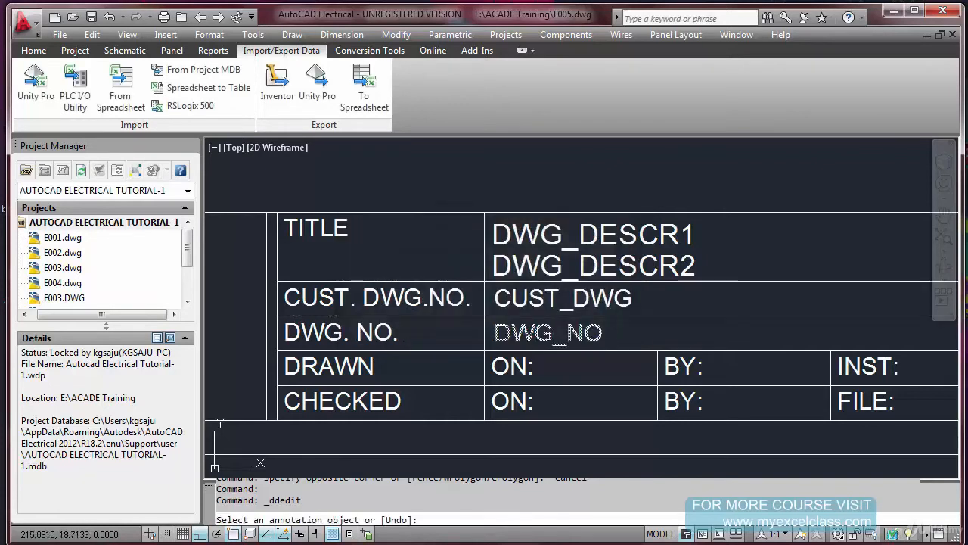
Finish editing the attribute in the DWG. NO. row
right_click(525, 341)
left_click(532, 352)
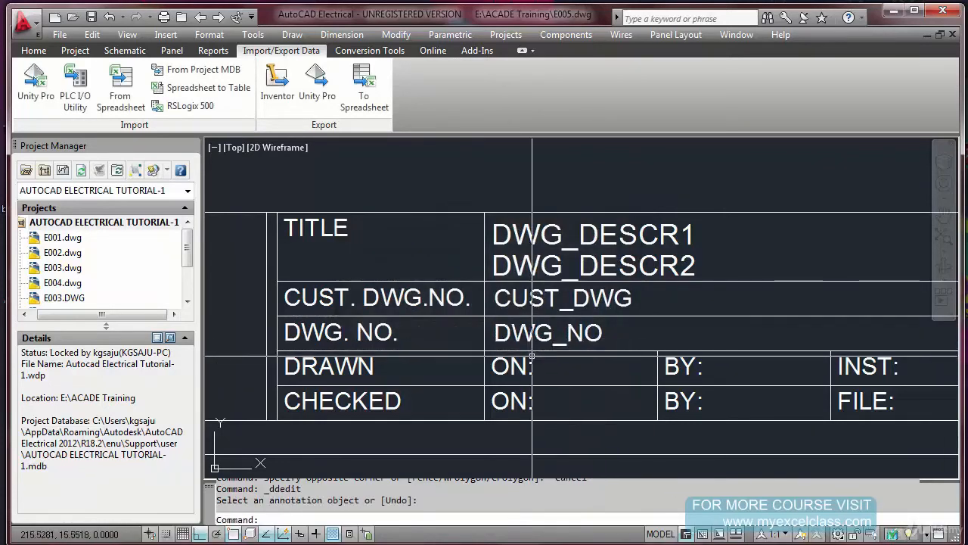
type("co")
key("Return")
left_click(499, 340)
key("Return")
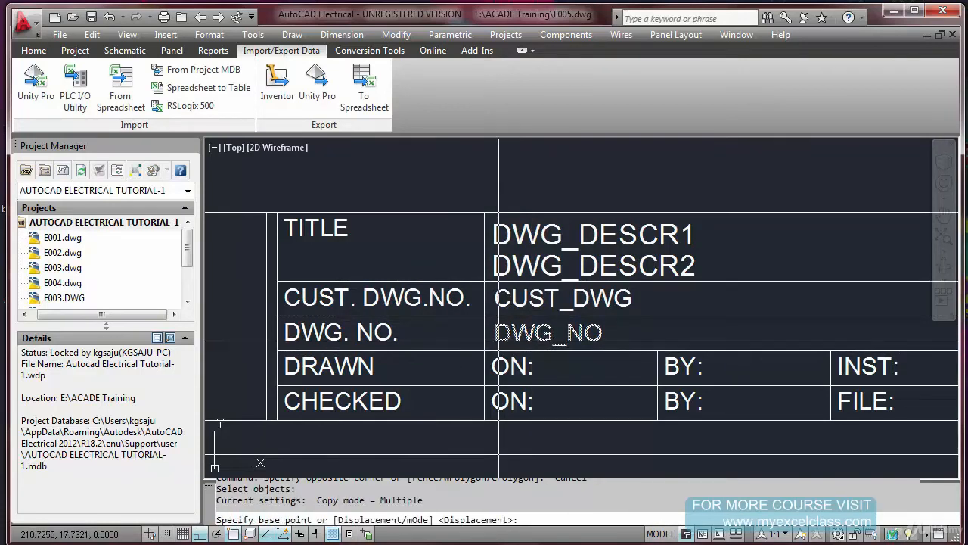
key("Escape")
left_click(251, 37)
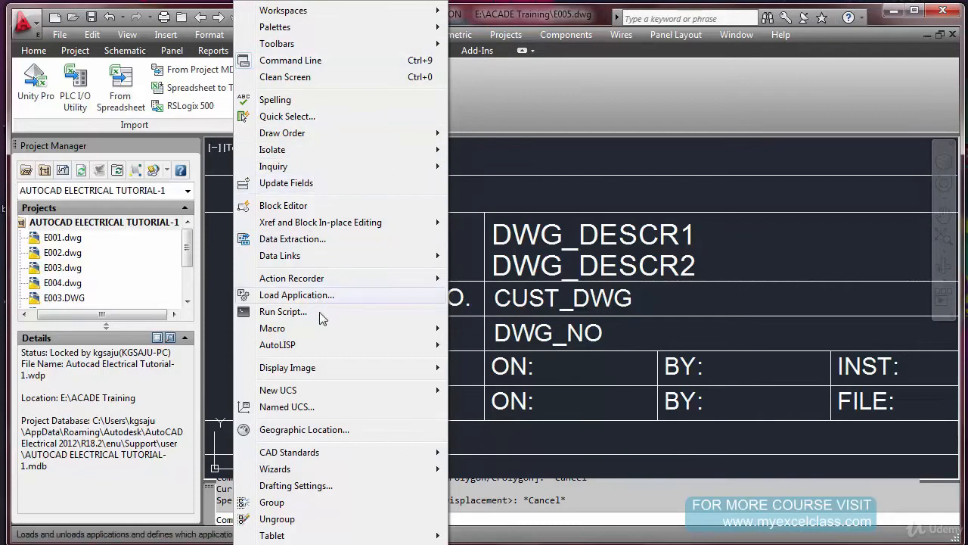
key("Escape")
left_click(292, 35)
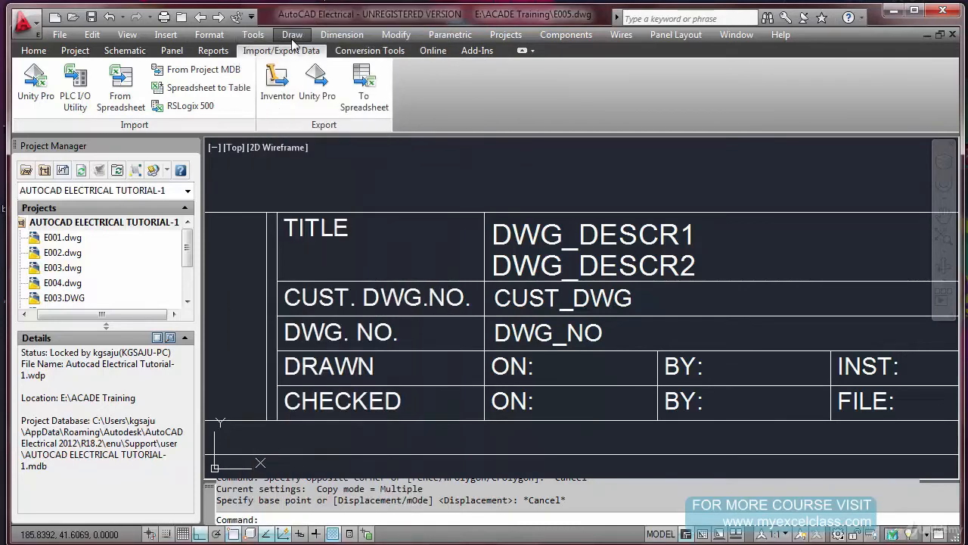
mouse_move(337, 322)
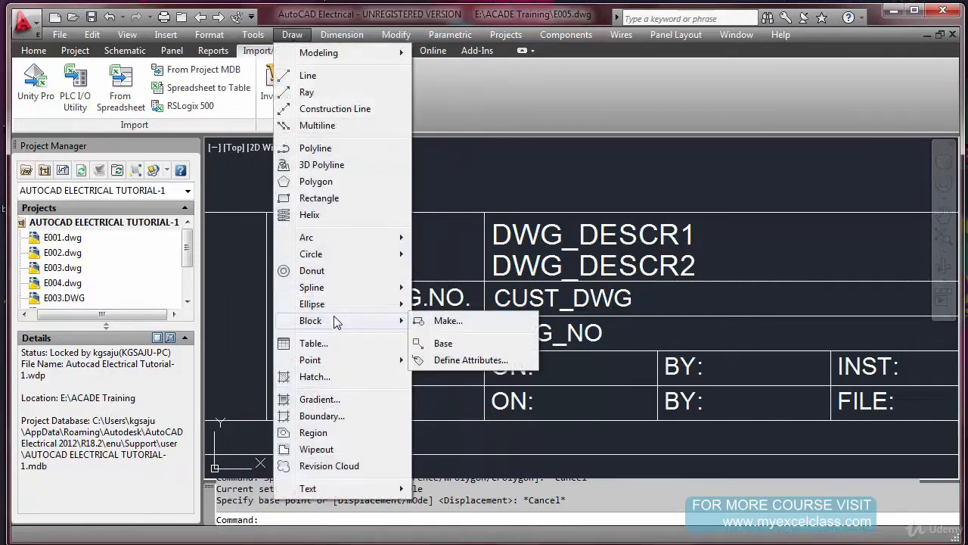
left_click(466, 363)
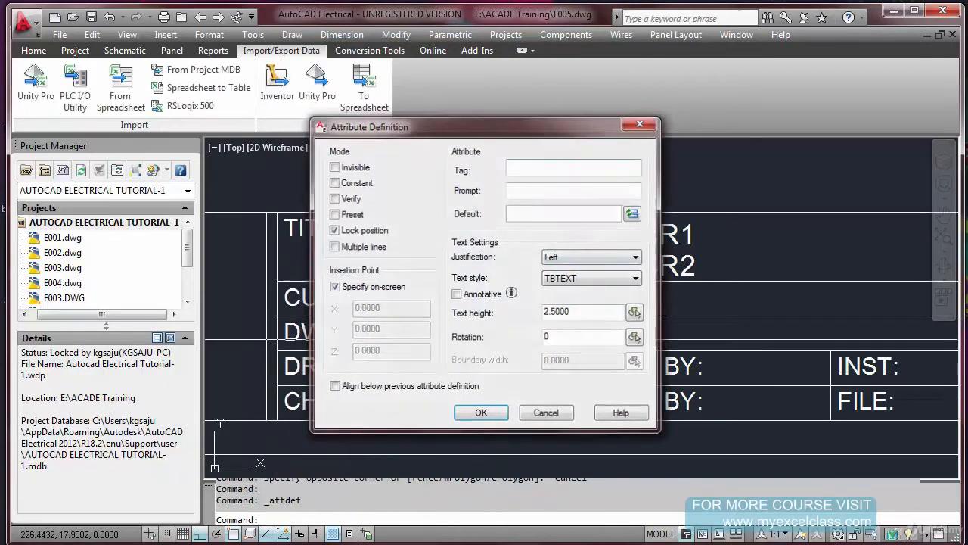
key("Escape")
Copy the DWG_NO attribute one row down into the DRAWN row's ON: cell, using its insertion point as base
type("co")
key("Return")
left_click(522, 332)
key("Return")
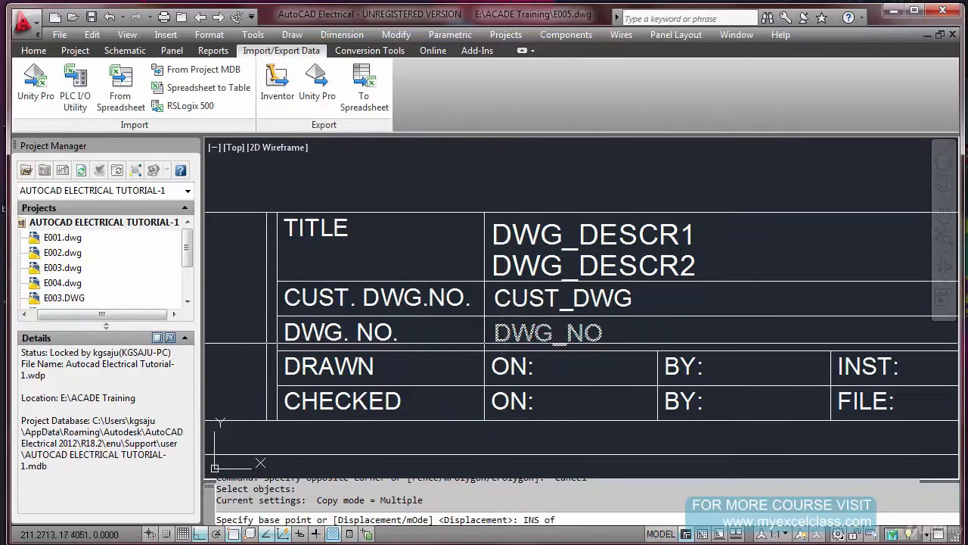
left_click(496, 337)
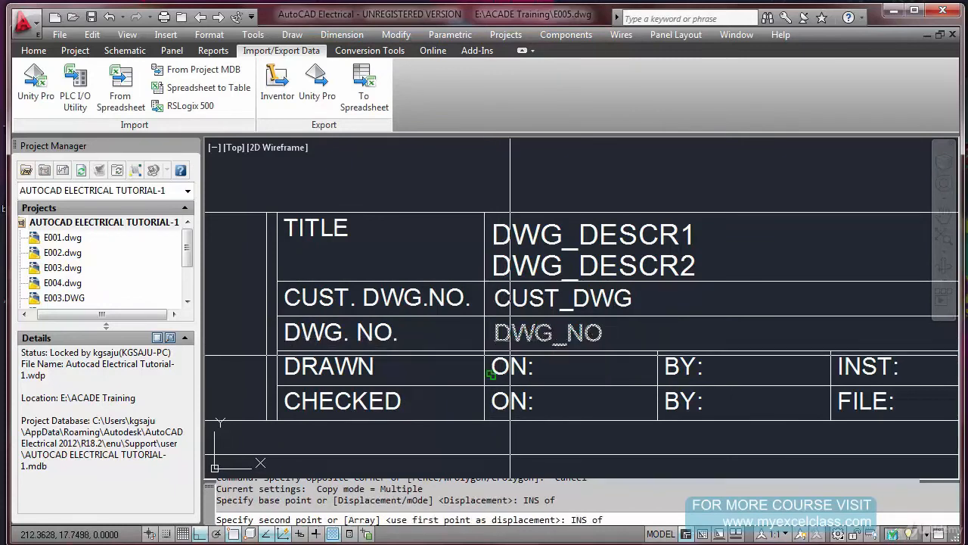
left_click(499, 372)
key("Escape")
Move the copied attribute in the DRAWN row horizontally so it sits just after the ON: label
type("m")
key("Return")
left_click(567, 371)
key("Return")
left_click(562, 409)
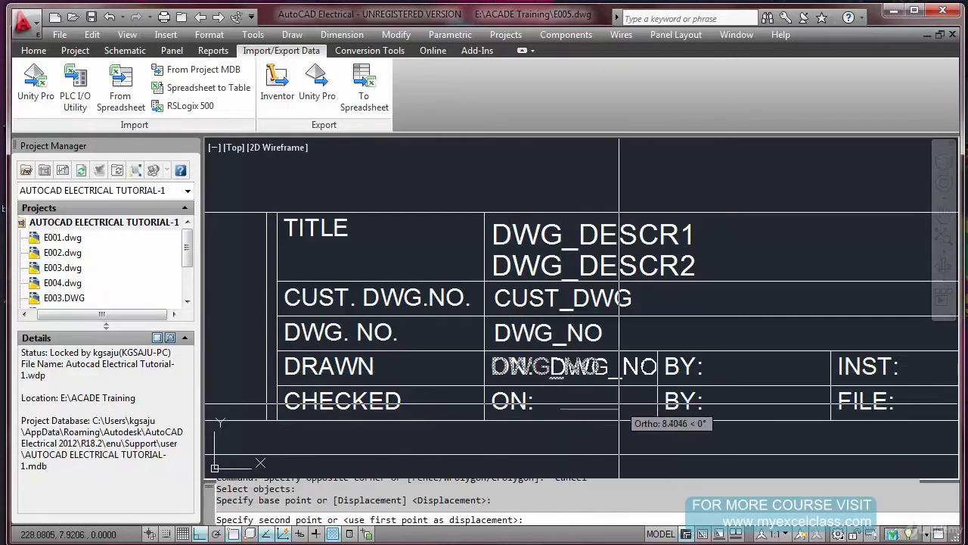
left_click(613, 407)
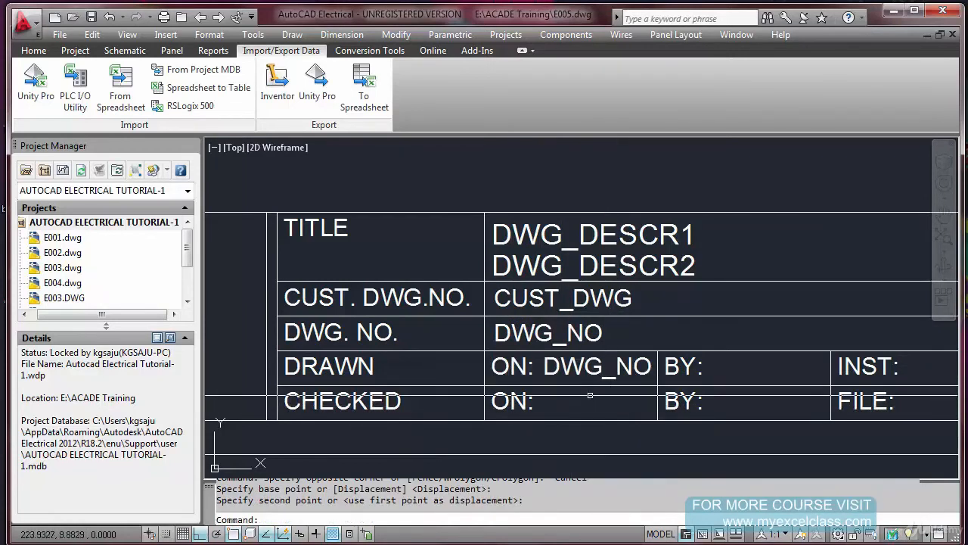
Change the copied attribute in the DRAWN row to tag DRWAN_DATE and prompt DRWAN DATE
double_click(567, 370)
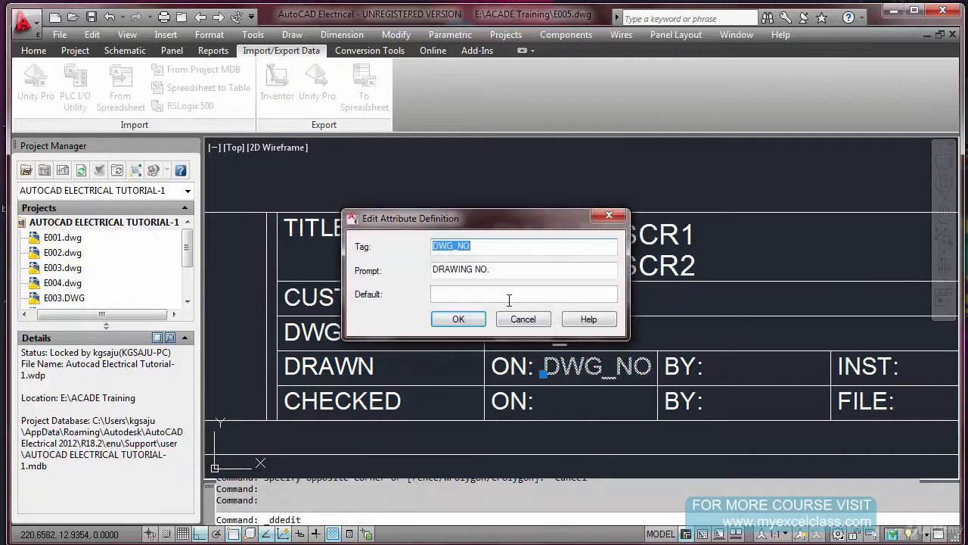
type("DRWAN_DATE")
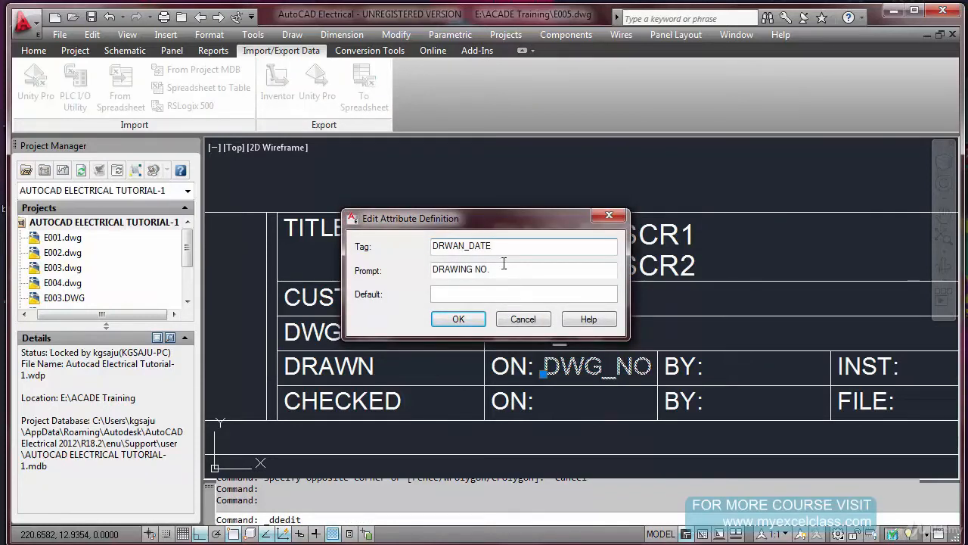
left_click_drag(498, 245, 316, 252)
type("DRAWINGD DESCR 1")
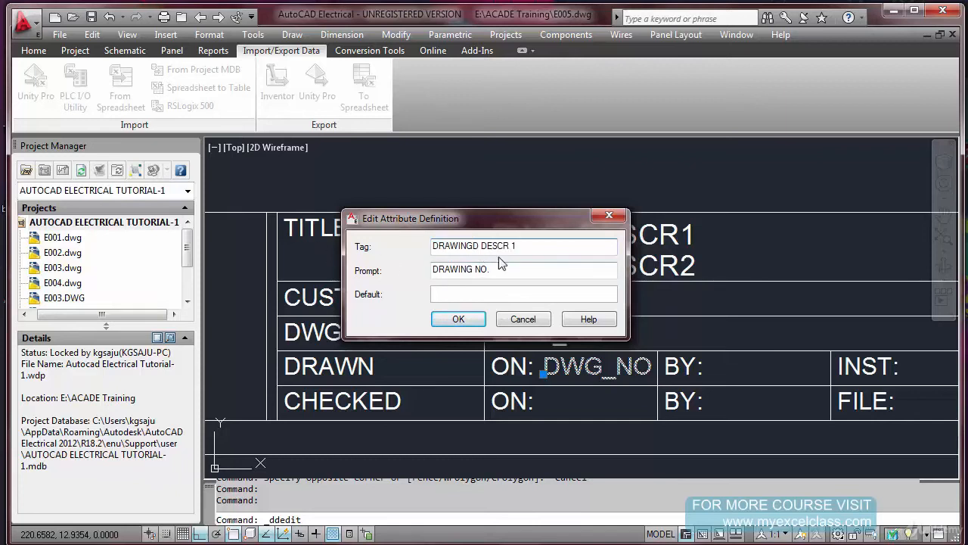
key("ctrl+z")
key("ctrl+c")
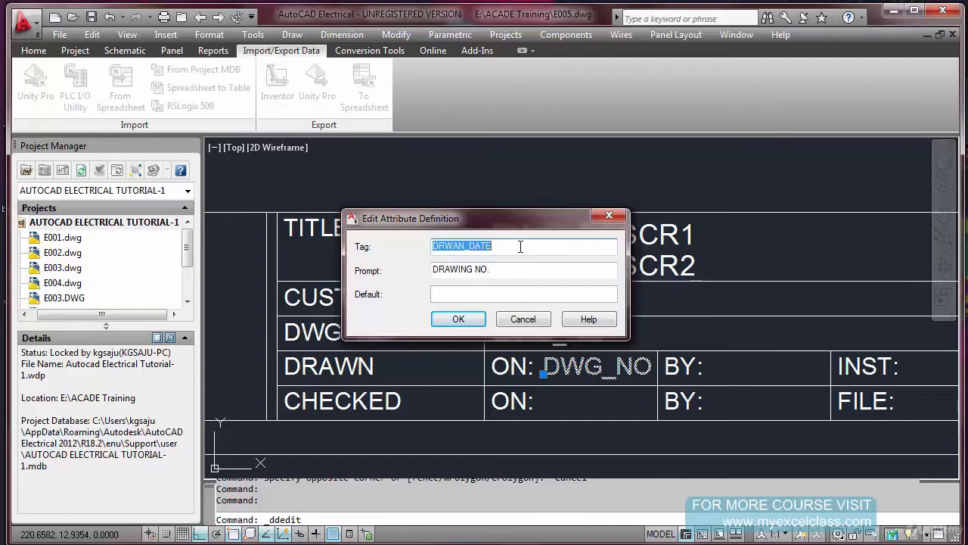
left_click_drag(499, 269, 354, 279)
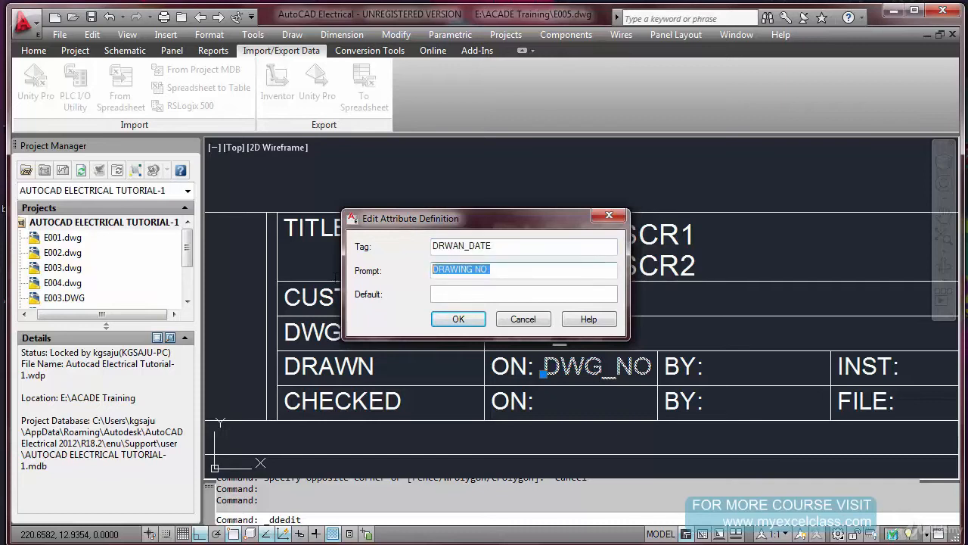
key("ctrl+v")
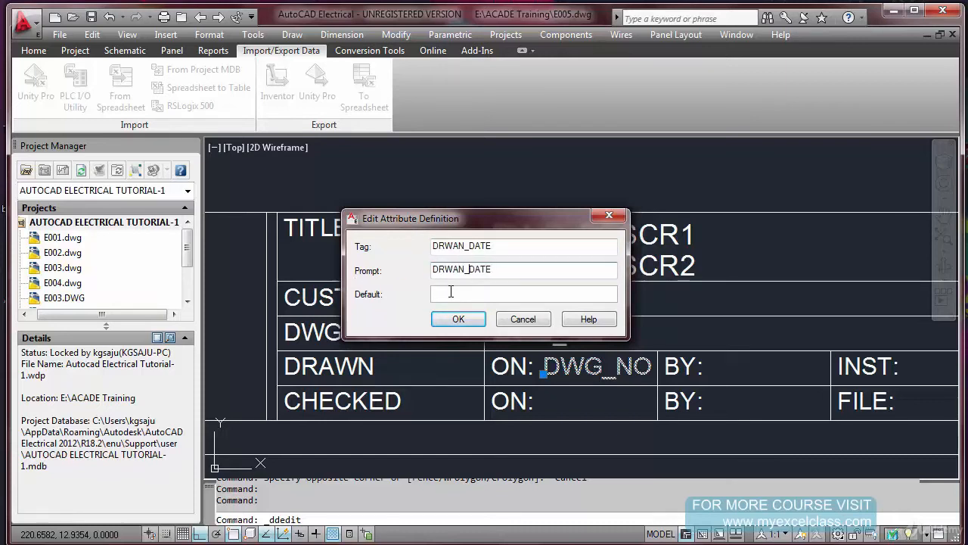
left_click(459, 319)
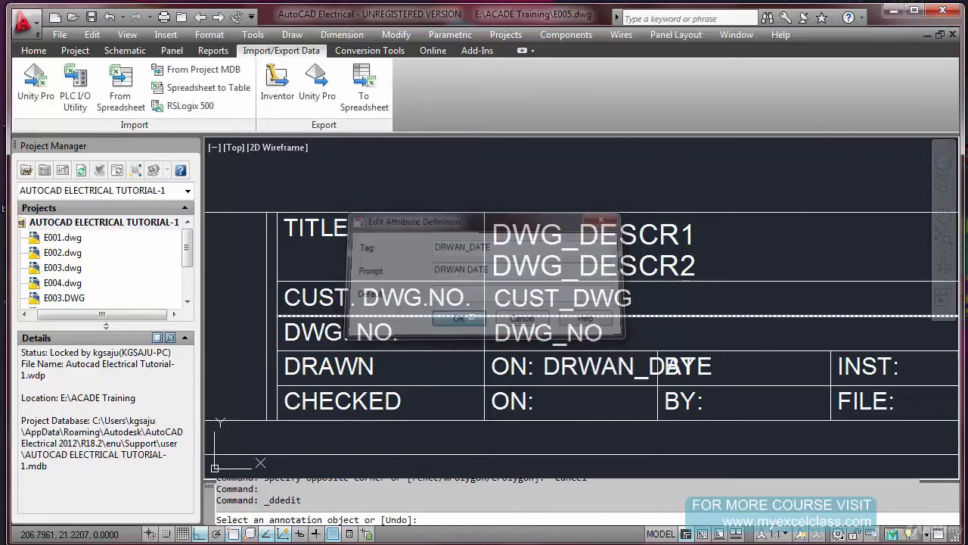
right_click(586, 390)
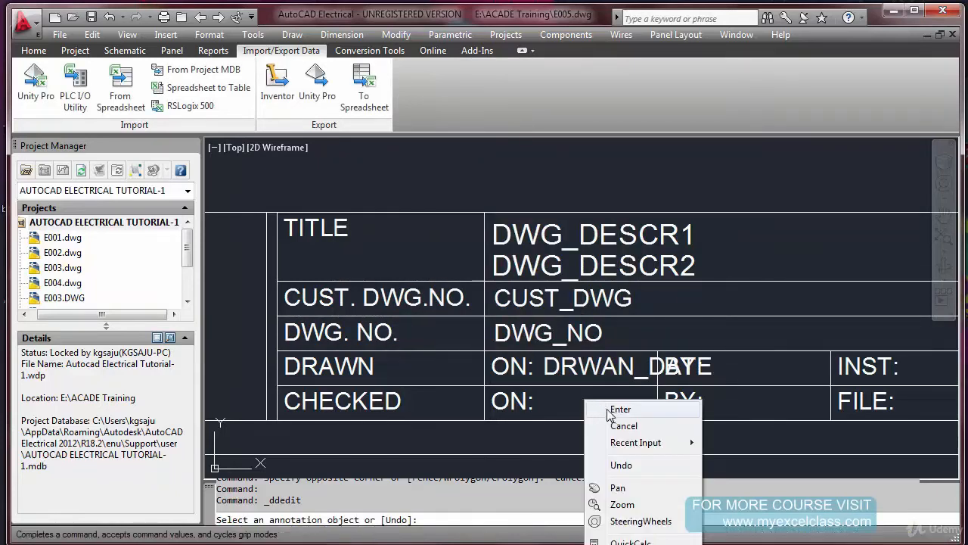
left_click(599, 406)
Copy the DRWAN_DATE attribute one row down into the CHECKED row's ON: cell
type("co")
key("Return")
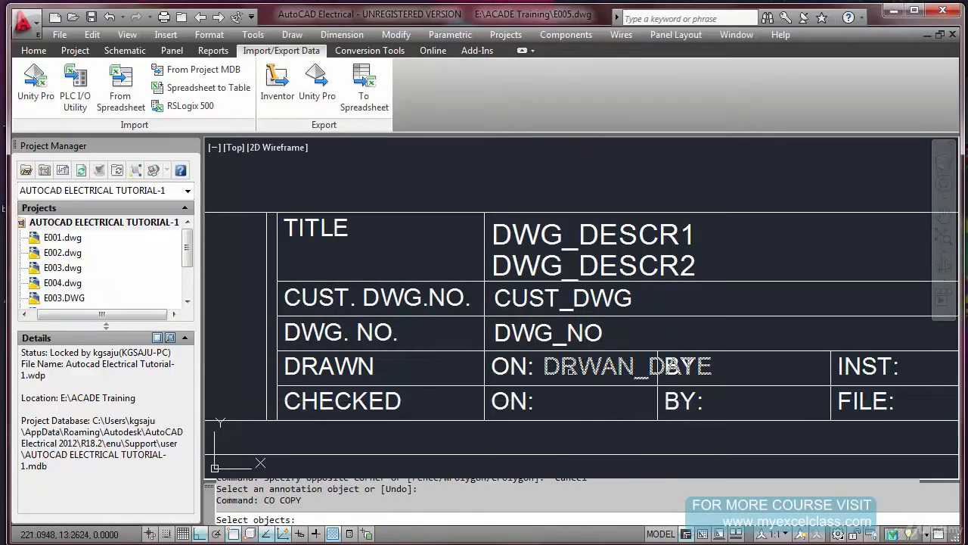
left_click(590, 366)
key("Return")
left_click(348, 351)
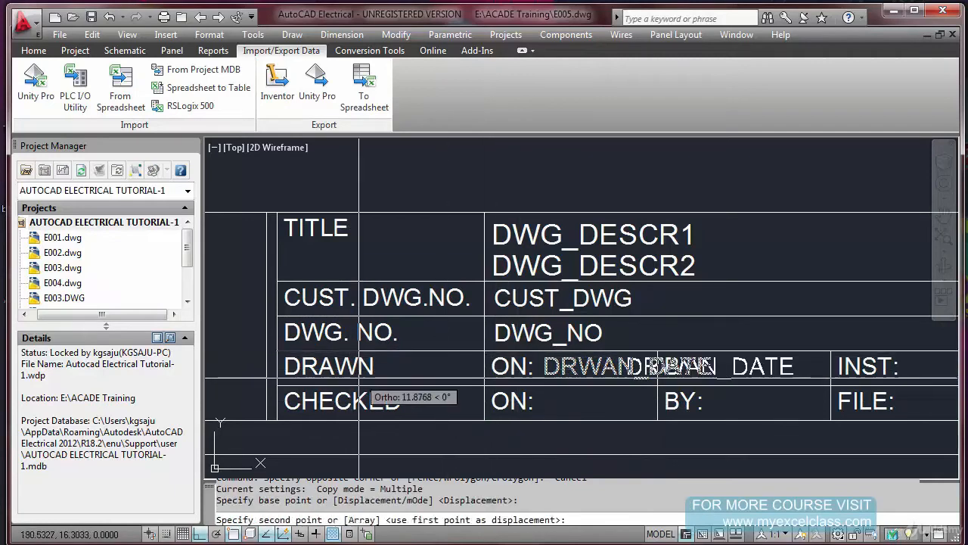
left_click(359, 386)
key("Escape")
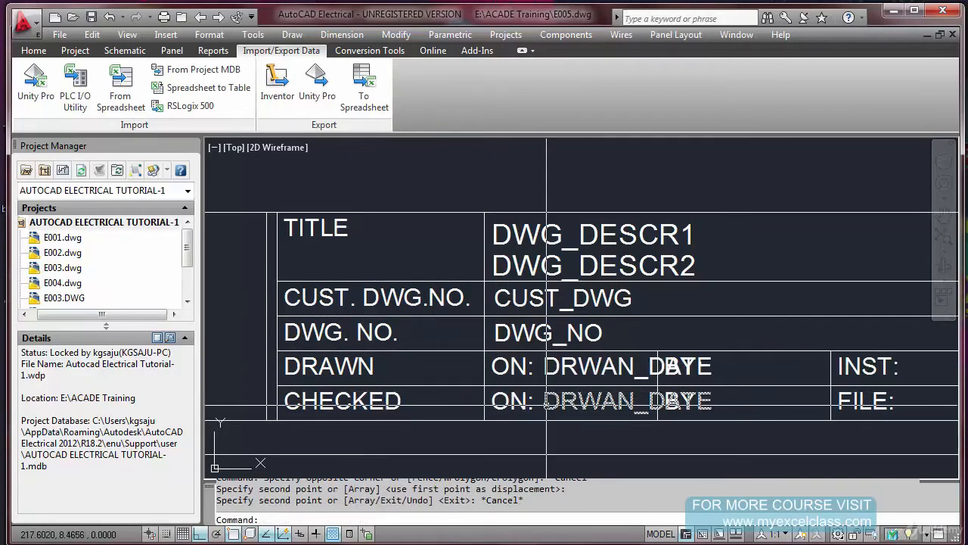
Change the copied attribute in the CHECKED row to tag CHECKED_DATE and prompt CHECKED DATE
double_click(546, 405)
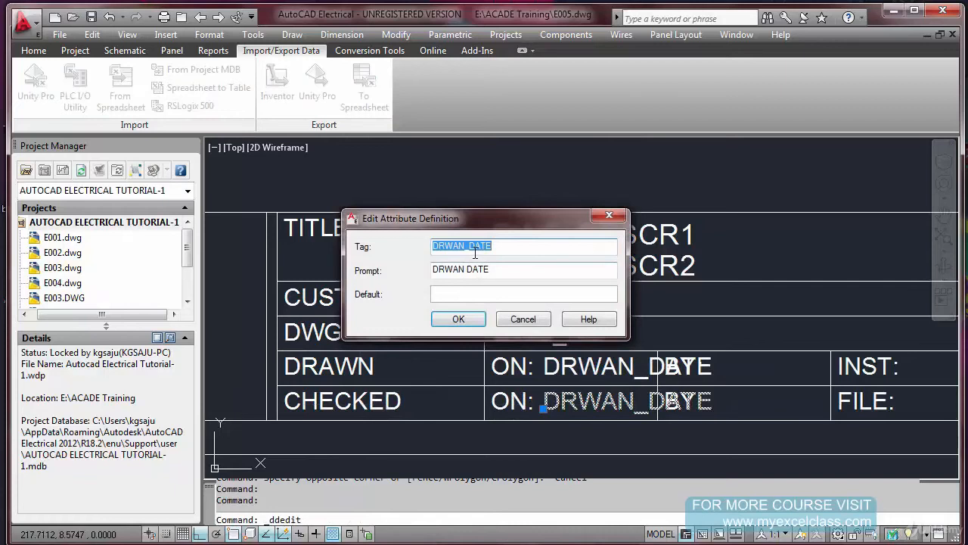
left_click_drag(467, 254, 371, 252)
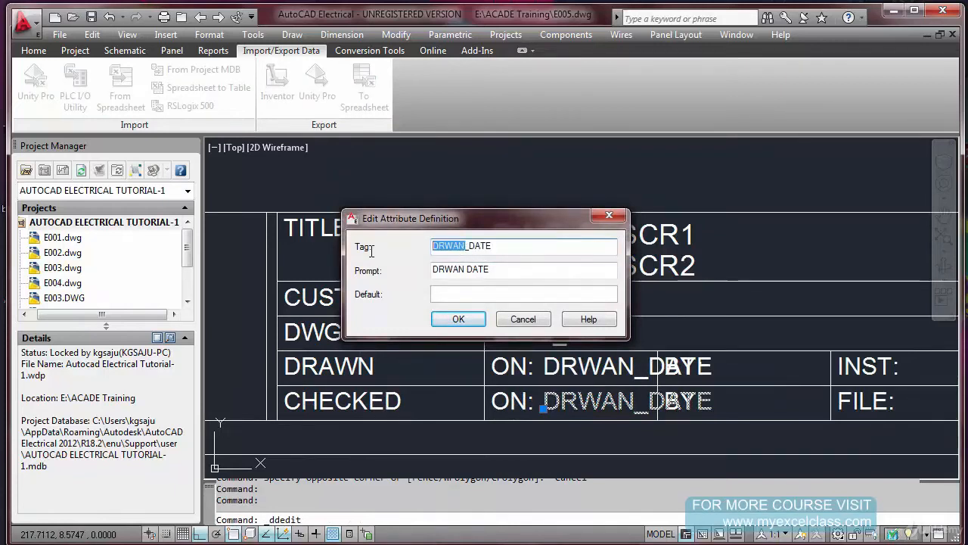
type("CHECKE")
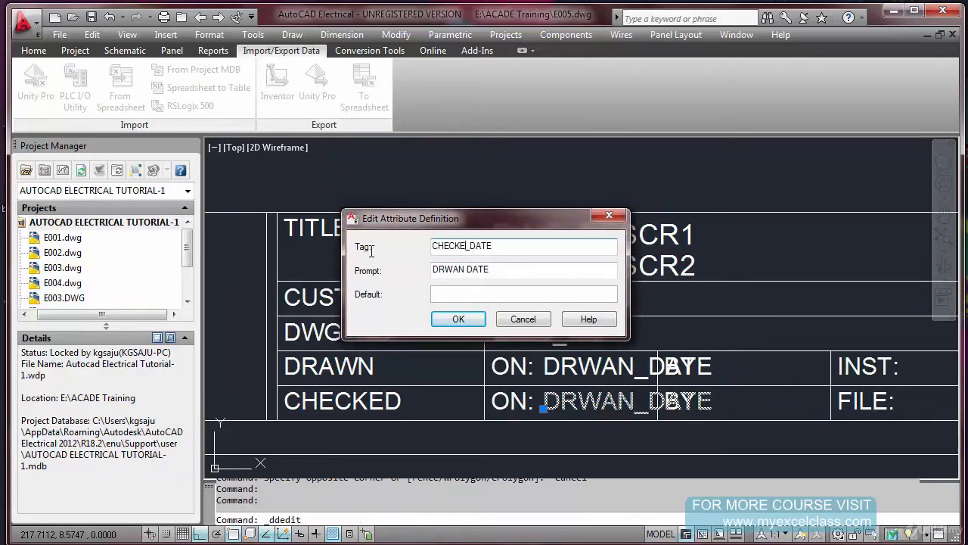
left_click_drag(464, 270, 371, 280)
type("CHECKE")
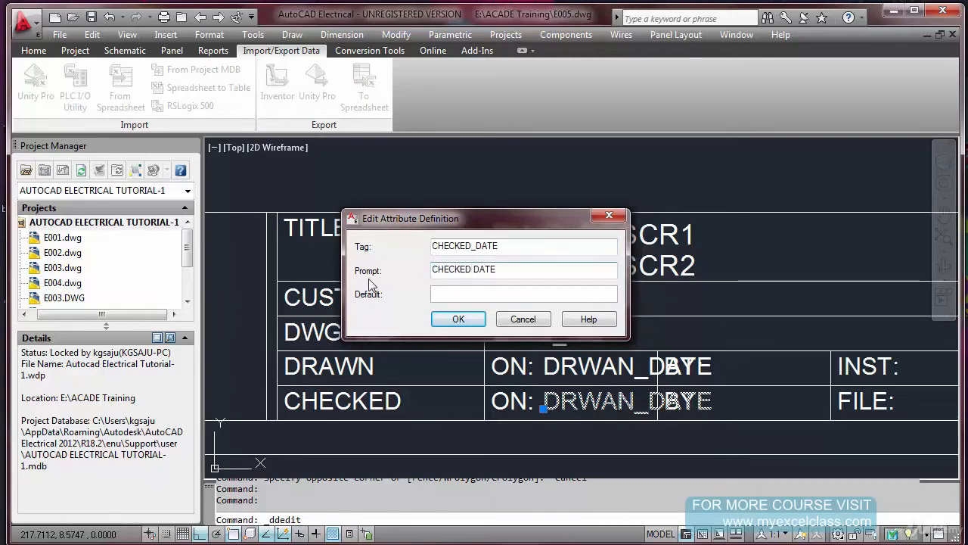
left_click(457, 319)
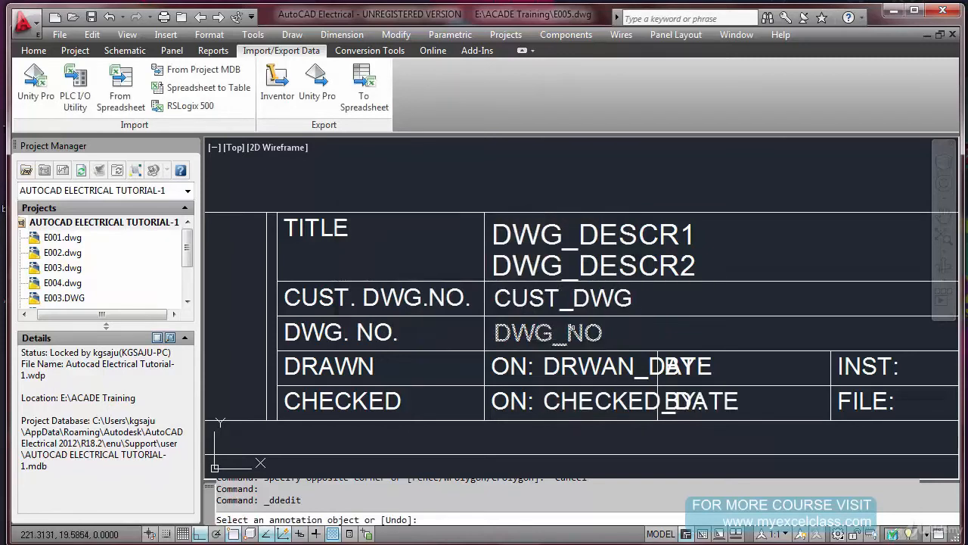
right_click(657, 356)
left_click(690, 359)
type("C")
key("Return")
key("Escape")
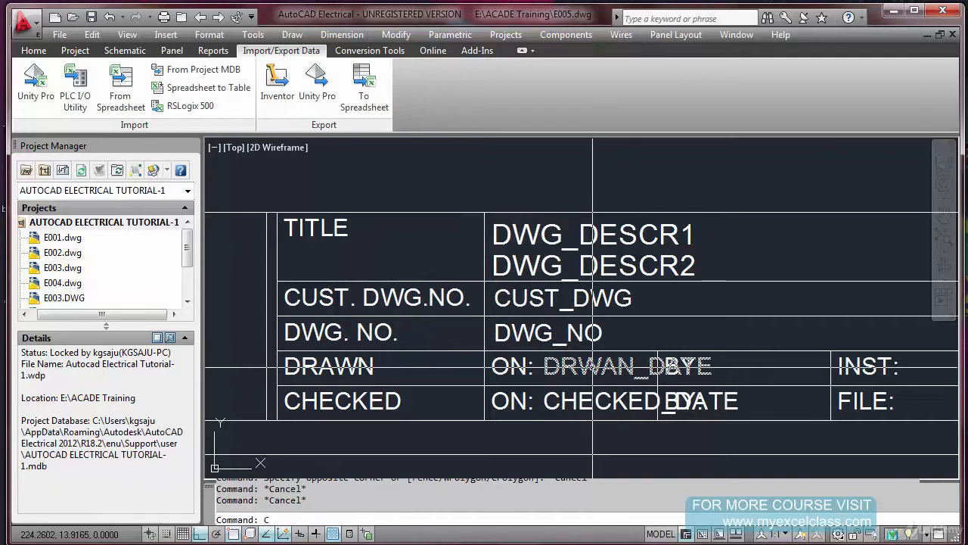
Copy the DRWAN_DATE and CHECKED_DATE attributes one cell across, beside the BY: labels of their rows
type("CO")
key("Return")
left_click(628, 366)
left_click(640, 401)
key("Return")
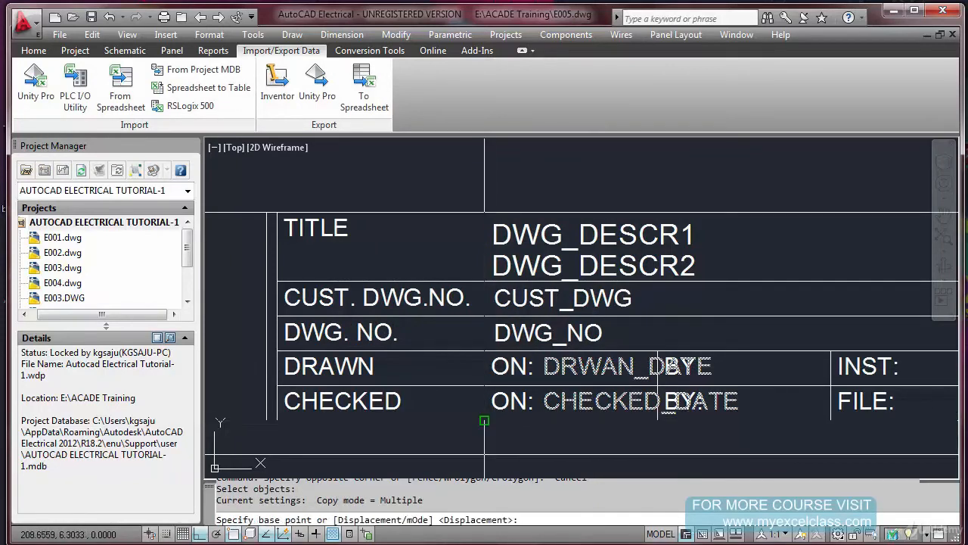
left_click(484, 421)
middle_click_drag(622, 400, 508, 334)
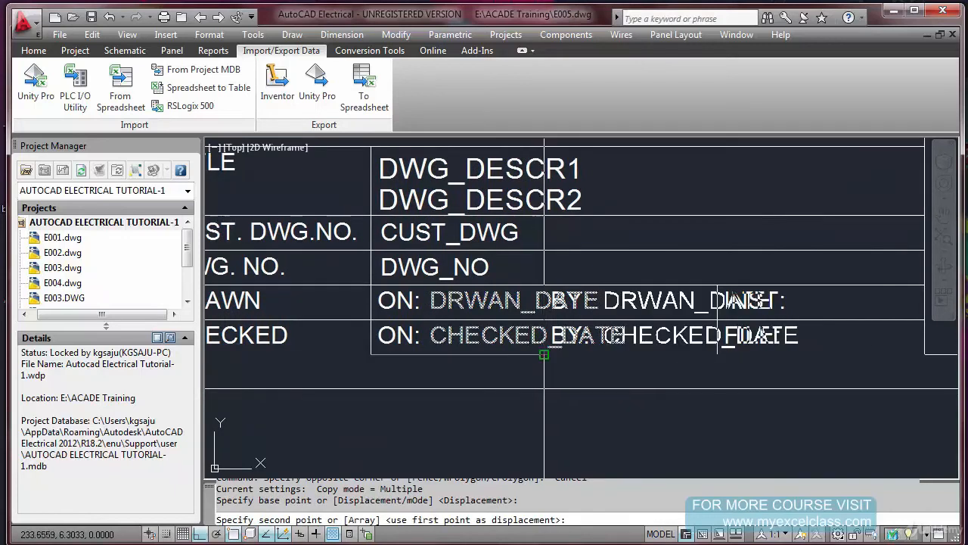
left_click(544, 353)
key("Escape")
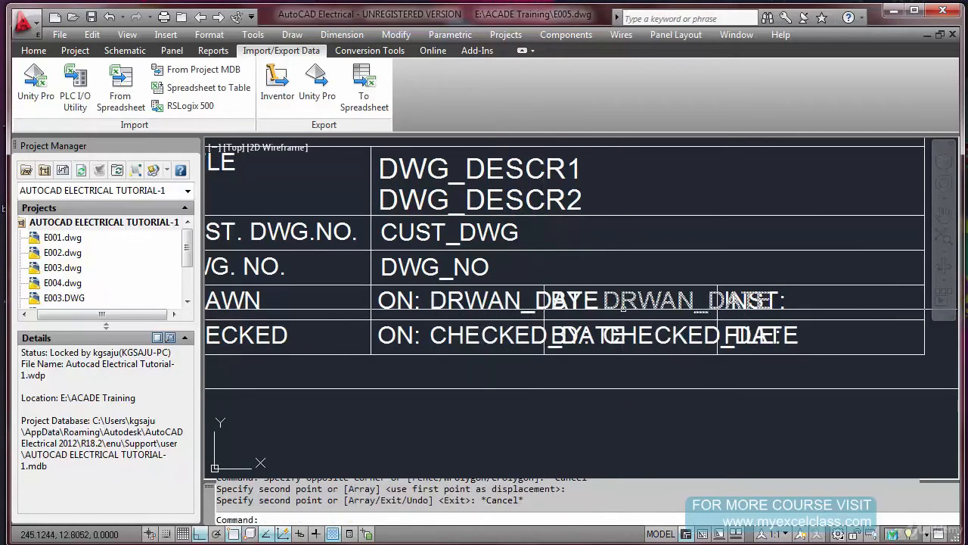
double_click(572, 299)
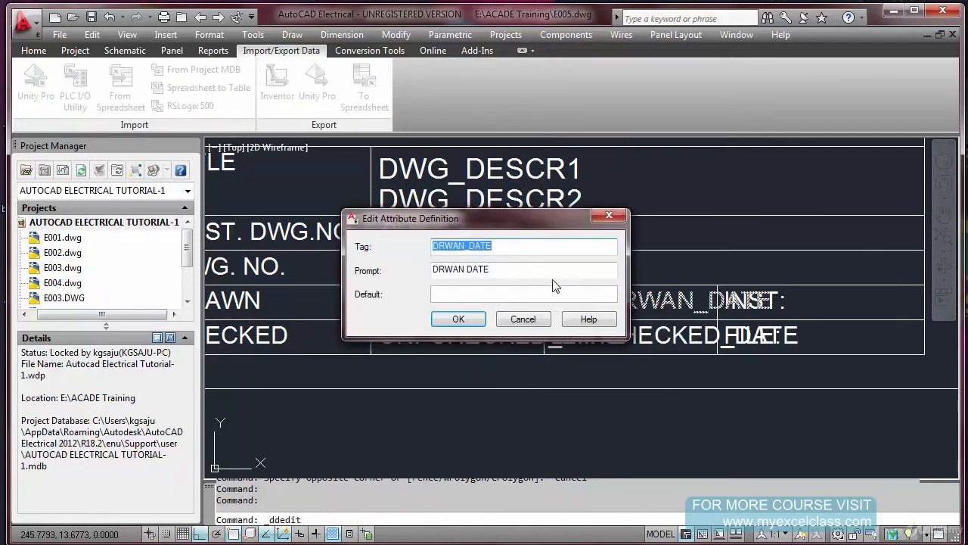
key("Escape")
key("Escape")
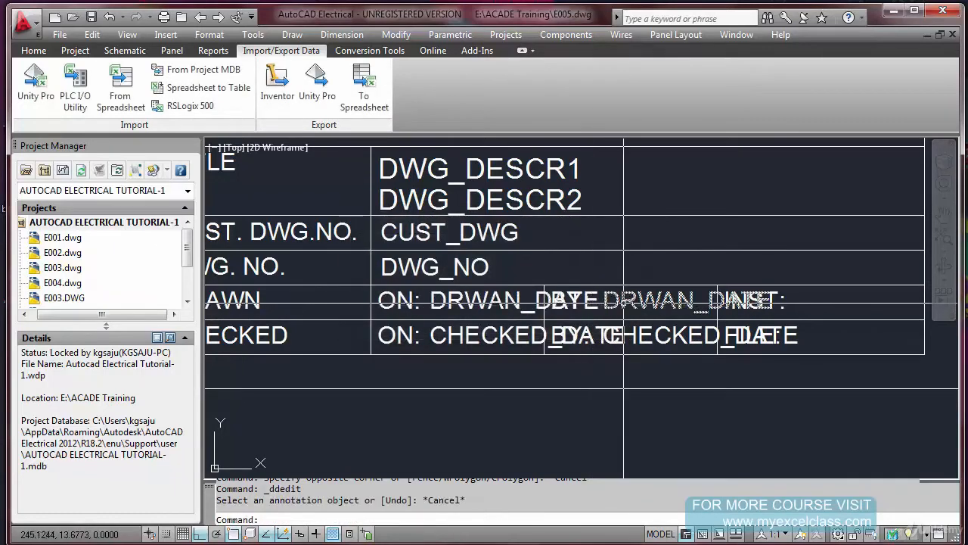
Change the copied attribute beside BY: in the DRAWN row to tag DRWAN_BY with a matching prompt
double_click(622, 304)
left_click(475, 251)
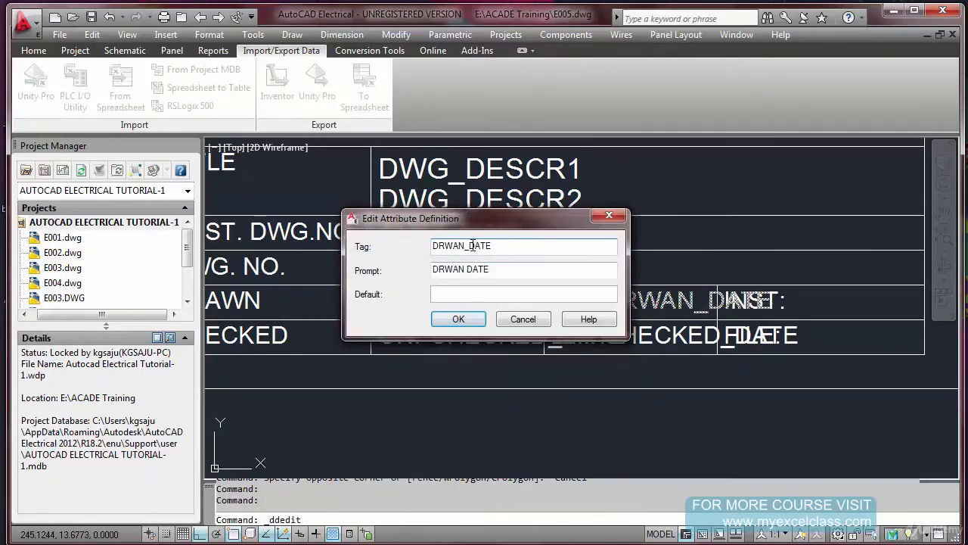
left_click_drag(521, 249, 518, 247)
type("BY")
double_click(494, 271)
type("B")
left_click(456, 319)
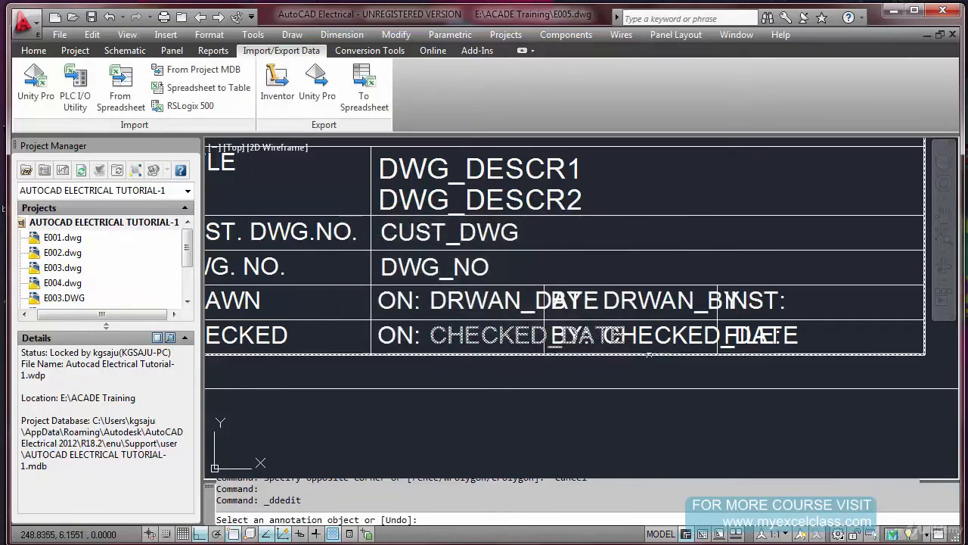
Change the copied attribute beside BY: in the CHECKED row to tag CHECKED_BY and prompt CHECKED BY
left_click(612, 323)
left_click(476, 250)
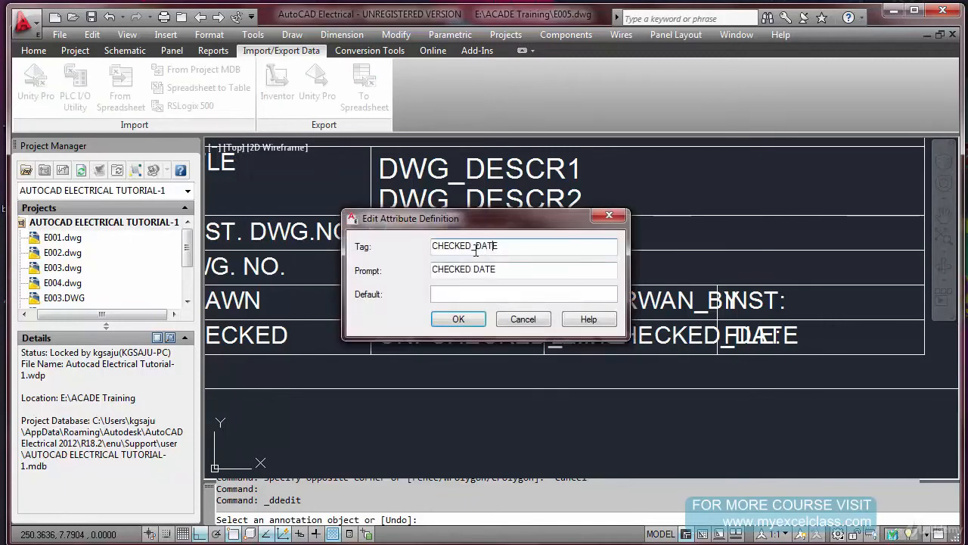
left_click_drag(477, 245, 532, 262)
type("BY")
left_click_drag(474, 270, 523, 278)
type("B")
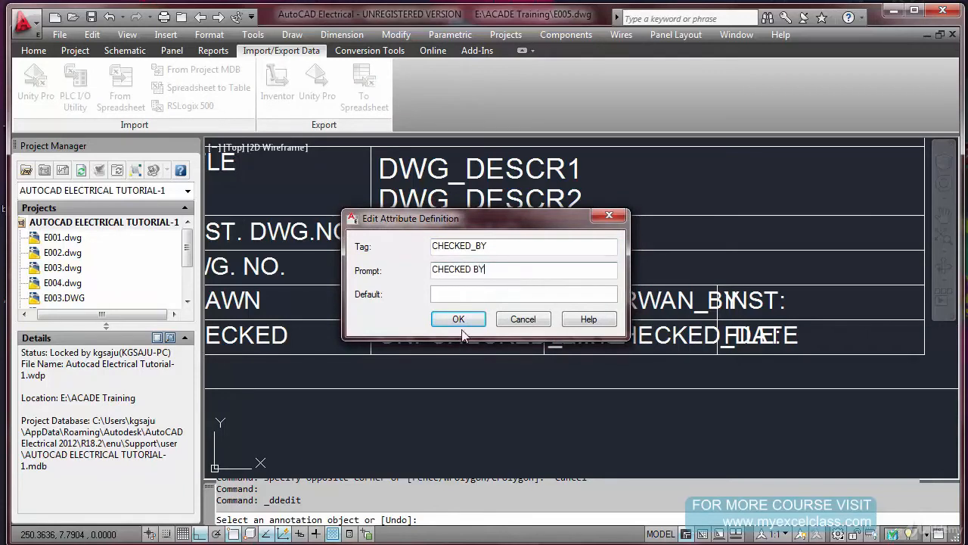
left_click(459, 321)
right_click(590, 422)
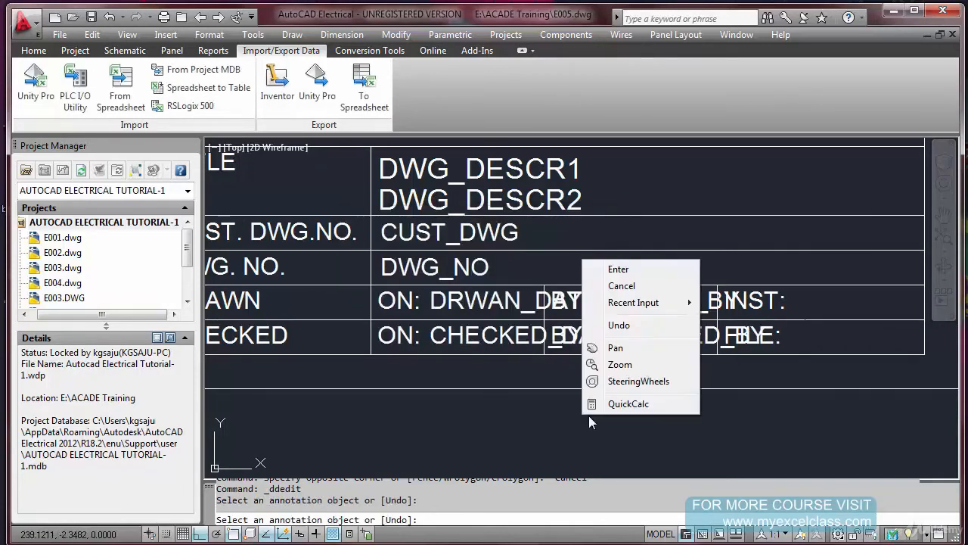
left_click(610, 269)
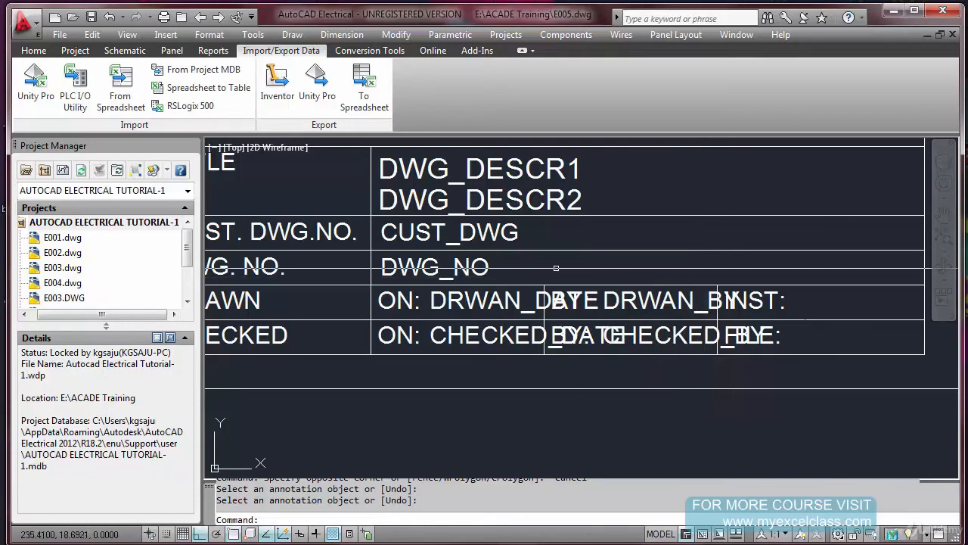
scroll(783, 307, "up", 2)
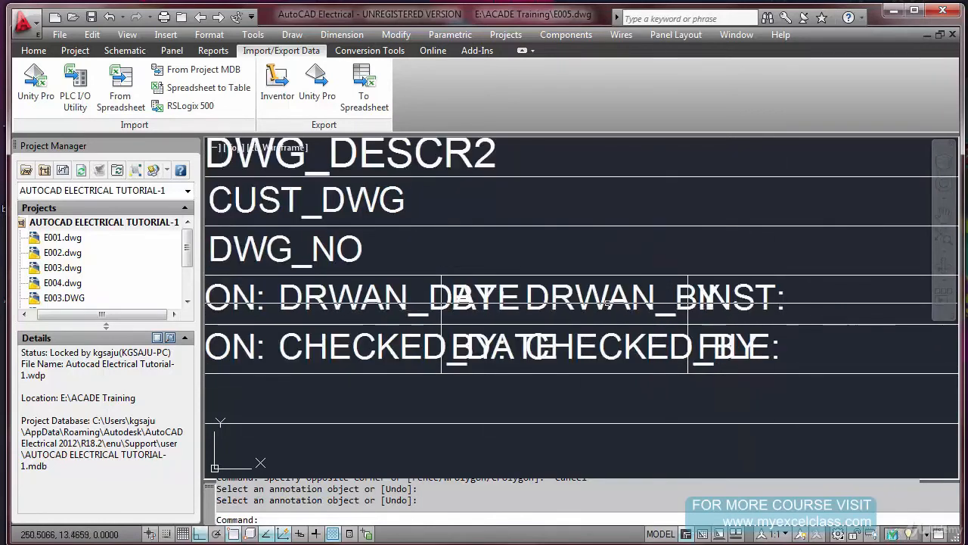
type("C")
key("Return")
key("Escape")
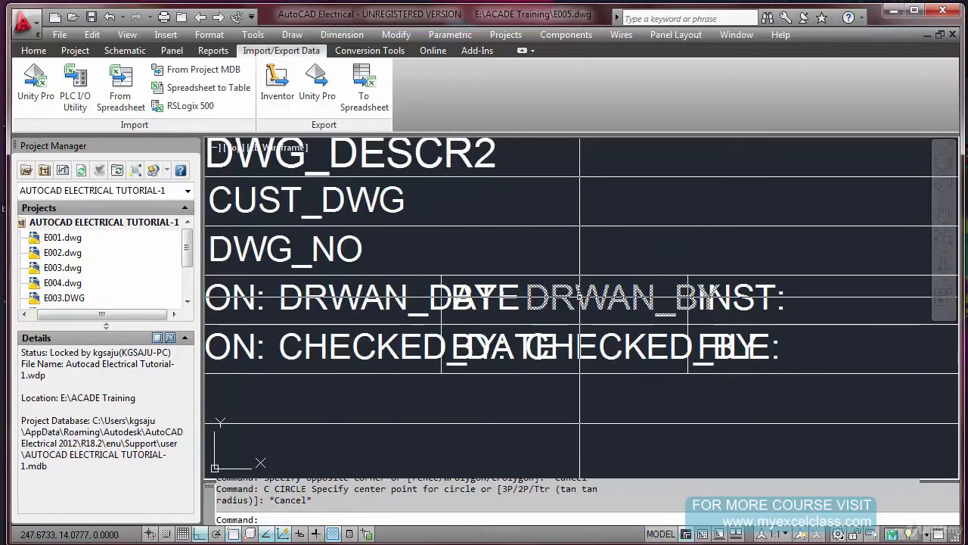
Copy the DRWAN_BY attribute about 26.8 units across, beside the INST: label in the DRAWN row
type("co")
key("Return")
left_click(551, 299)
key("Return")
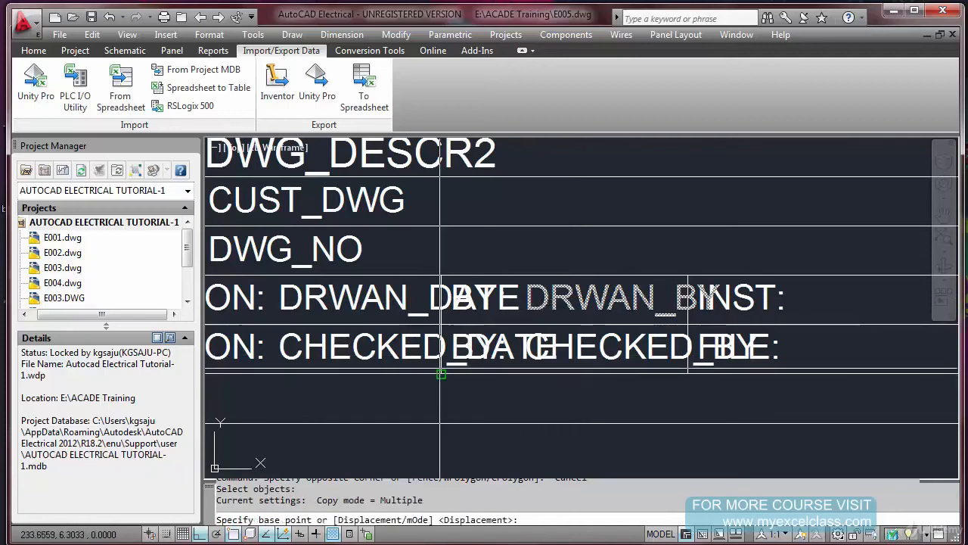
left_click(443, 372)
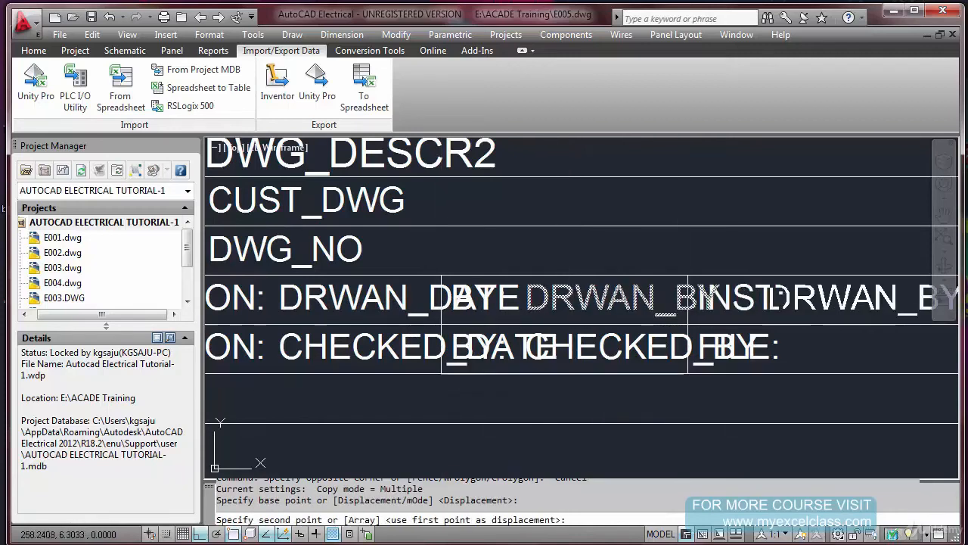
left_click(706, 386)
key("Escape")
Change the copied attribute beside INST: to tag INST_1 and prompt INSTALLATION
scroll(533, 367, "down", 3)
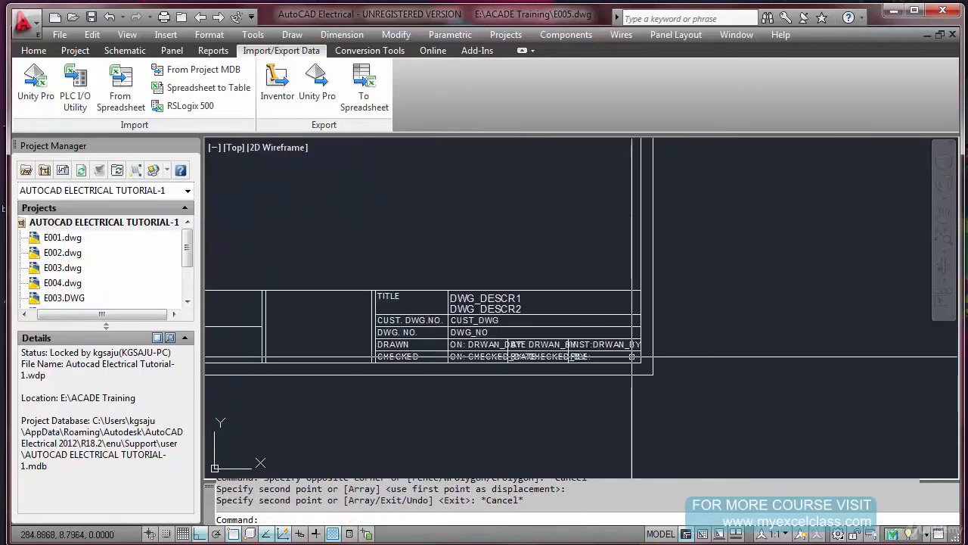
scroll(533, 367, "up", 2)
double_click(575, 327)
key("BackSpace")
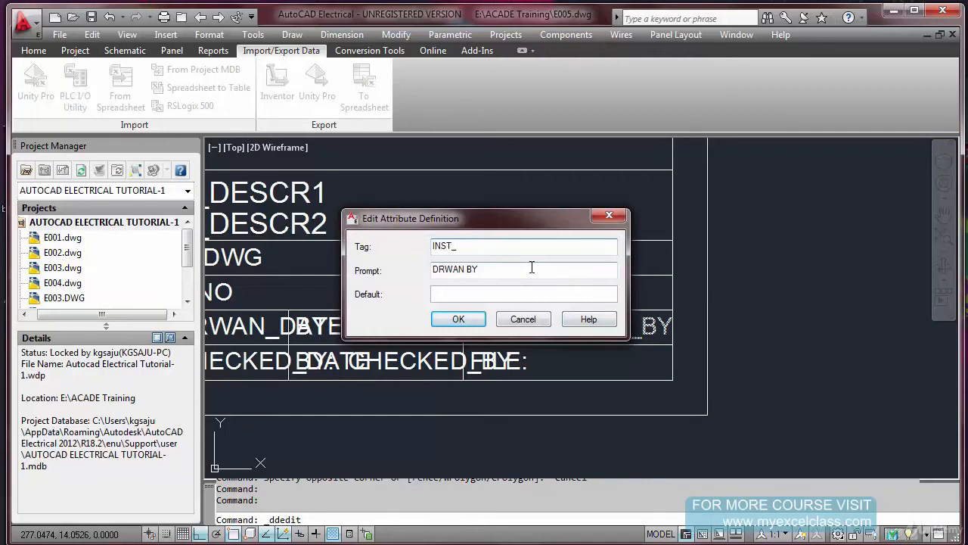
key("Tab")
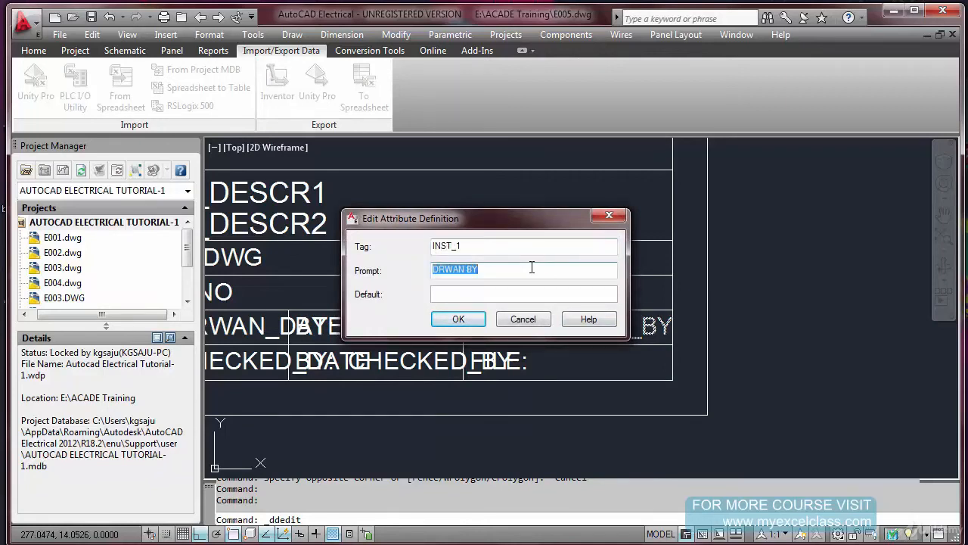
type("INSTALLATION")
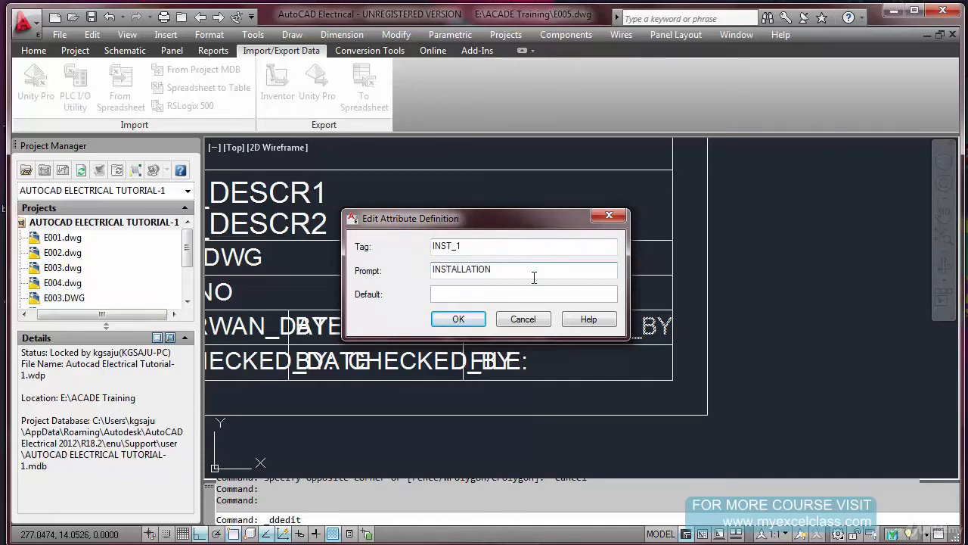
left_click(457, 320)
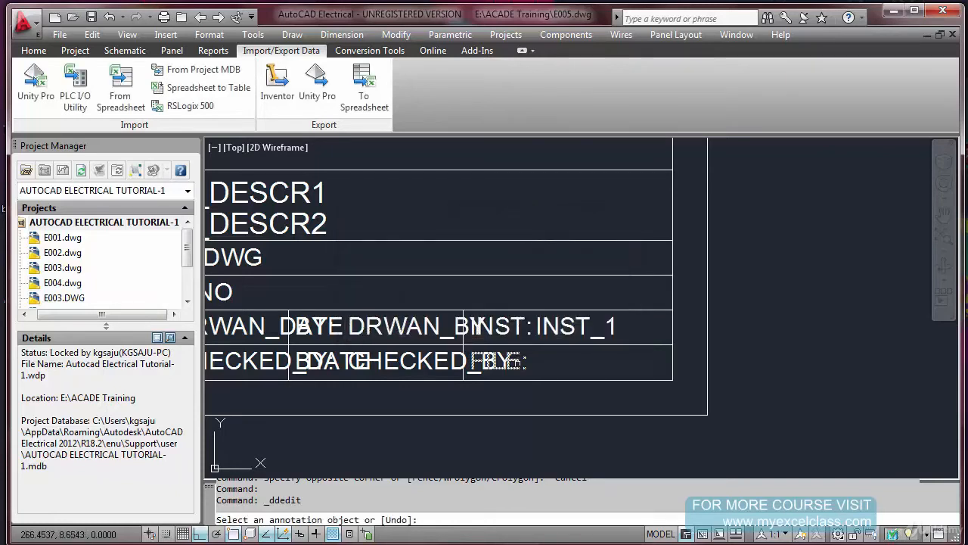
key("Escape")
Define a Filename field in Uppercase format, showing the filename only with its file extension
scroll(514, 367, "up", 2)
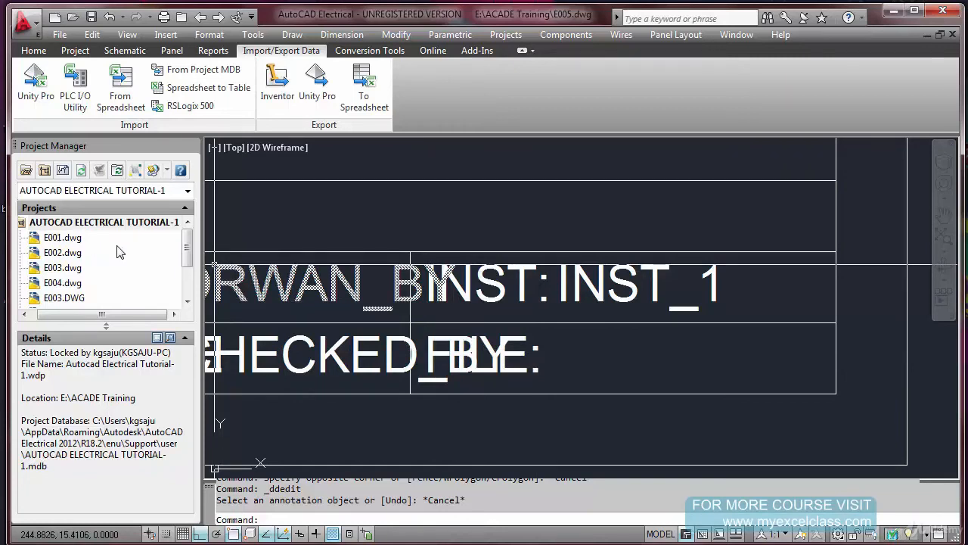
left_click(62, 239)
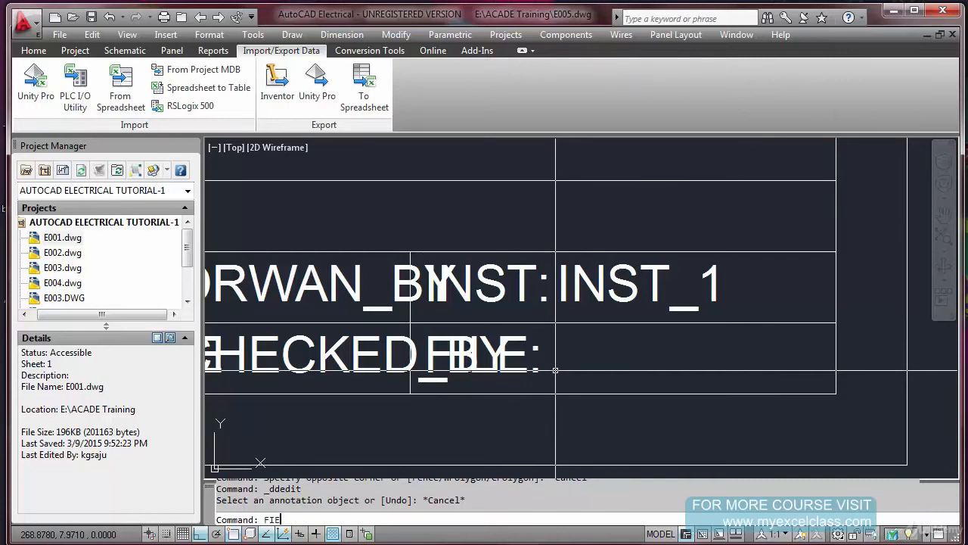
type("LD")
key("Return")
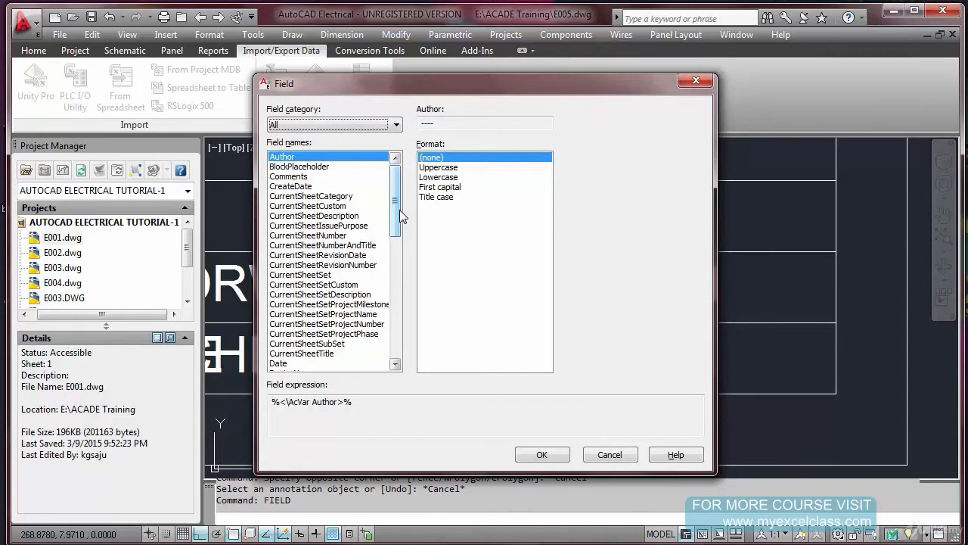
left_click_drag(395, 218, 399, 347)
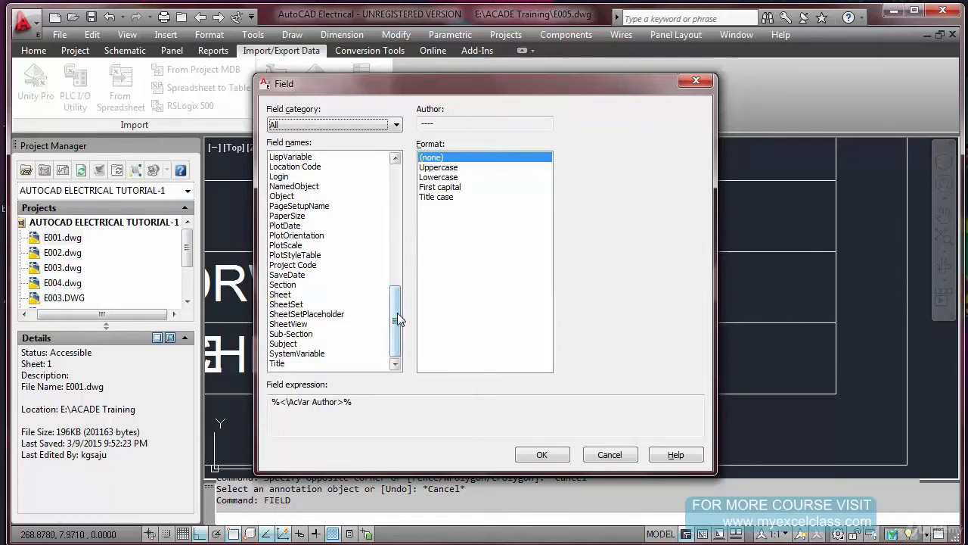
left_click_drag(395, 307, 399, 256)
left_click(298, 257)
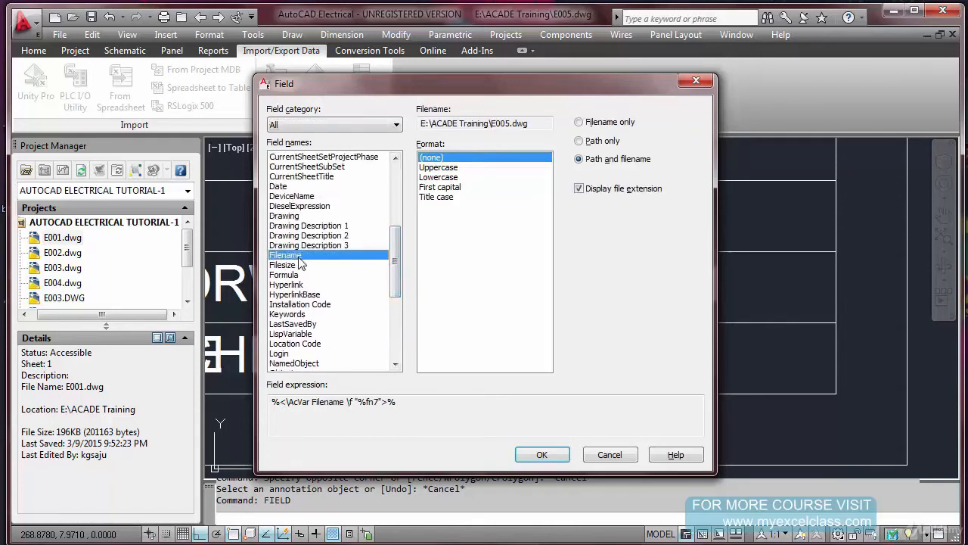
left_click(443, 167)
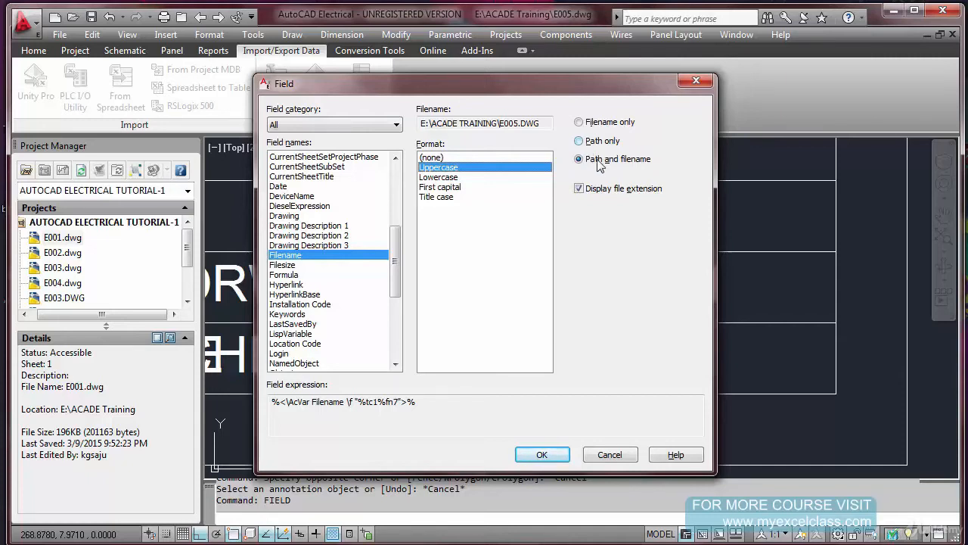
left_click(580, 124)
left_click(542, 454)
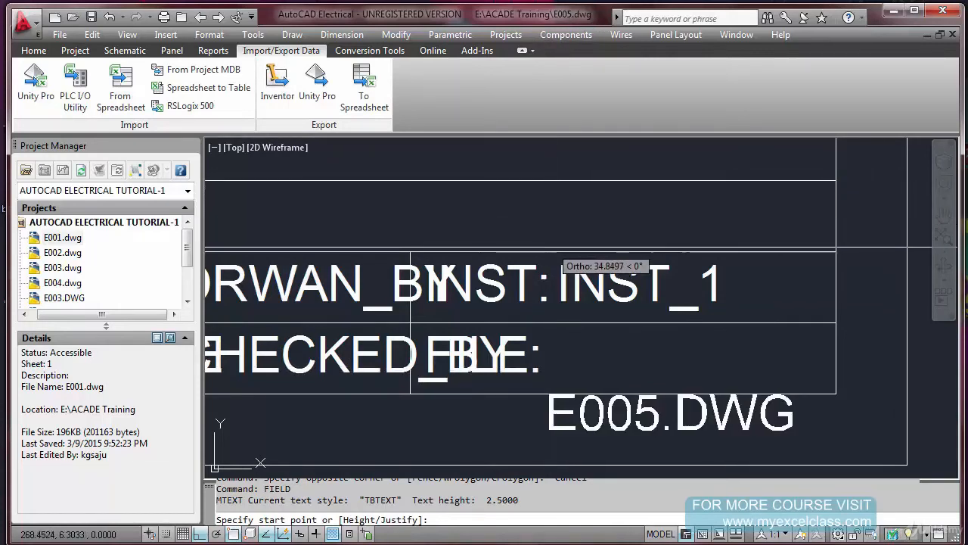
Turn Ortho off and place the filename field beside the FILE: label in the CHECKED row
key("F8")
scroll(555, 342, "up", 3)
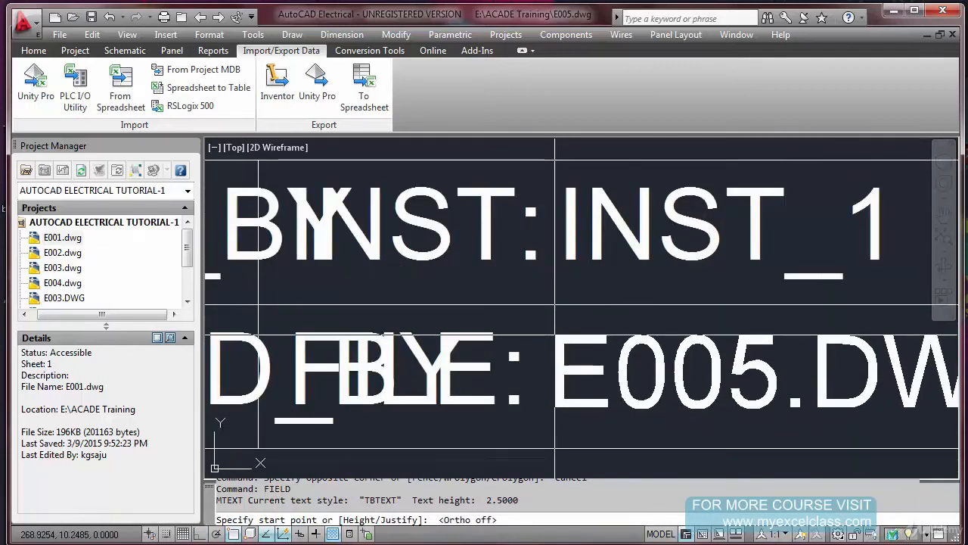
left_click(555, 333)
scroll(546, 288, "down", 5)
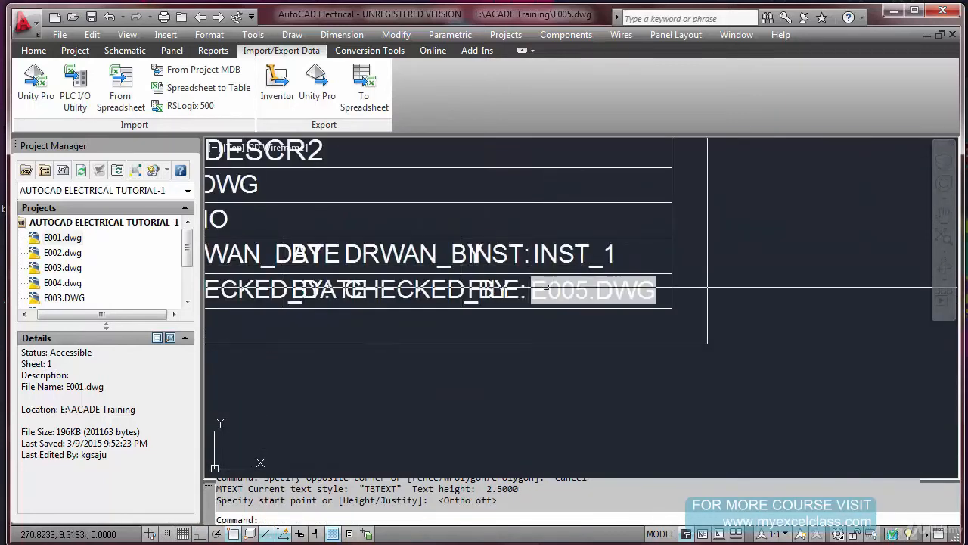
scroll(546, 288, "up", 4)
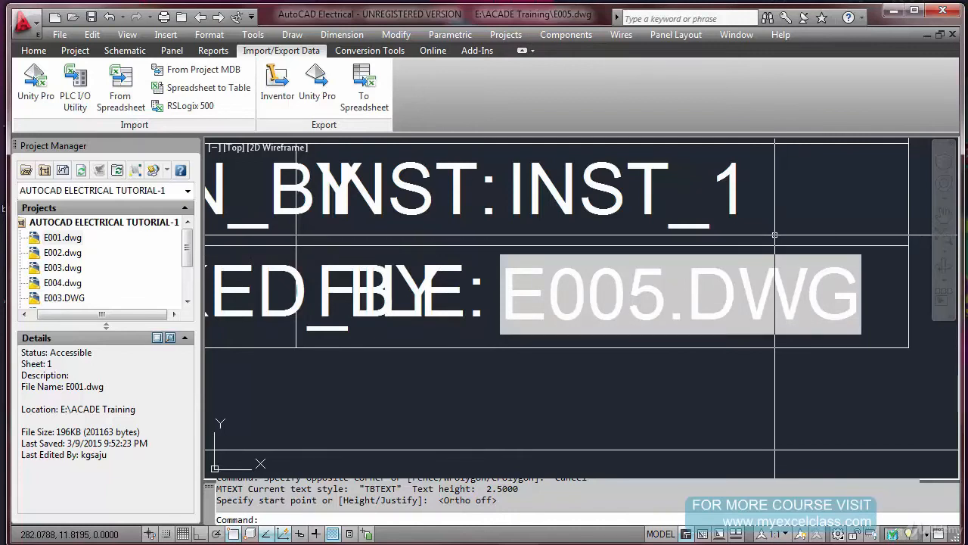
scroll(757, 240, "down", 1)
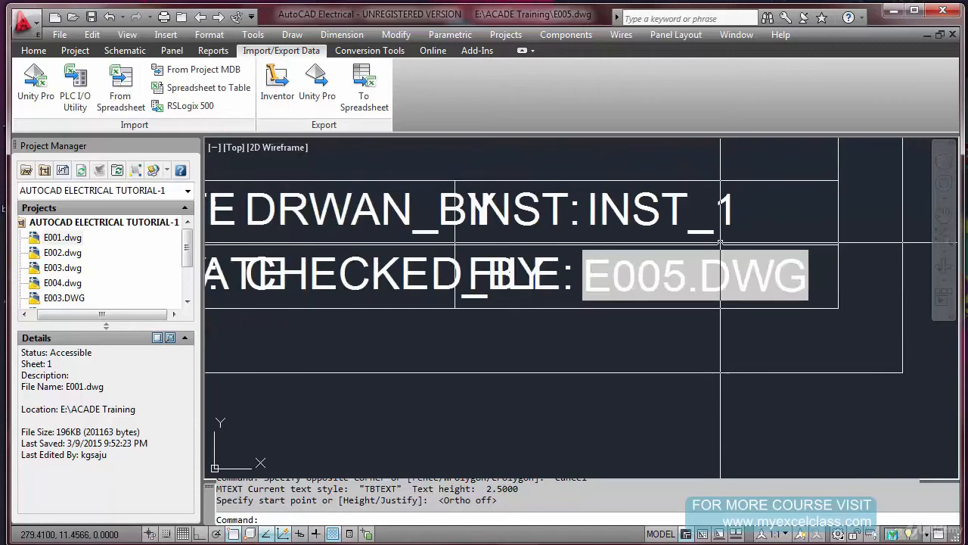
scroll(716, 249, "up", 2)
scroll(719, 250, "down", 1)
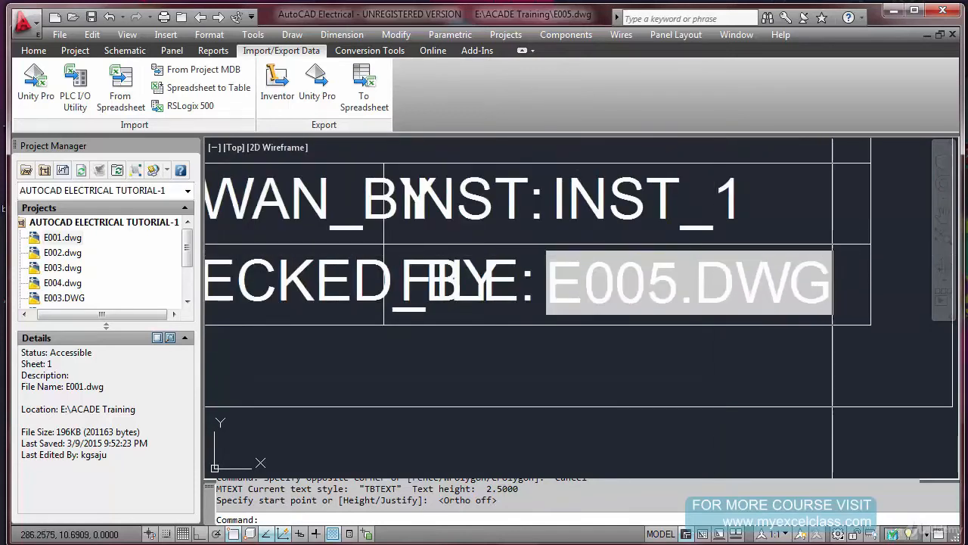
scroll(832, 254, "up", 1)
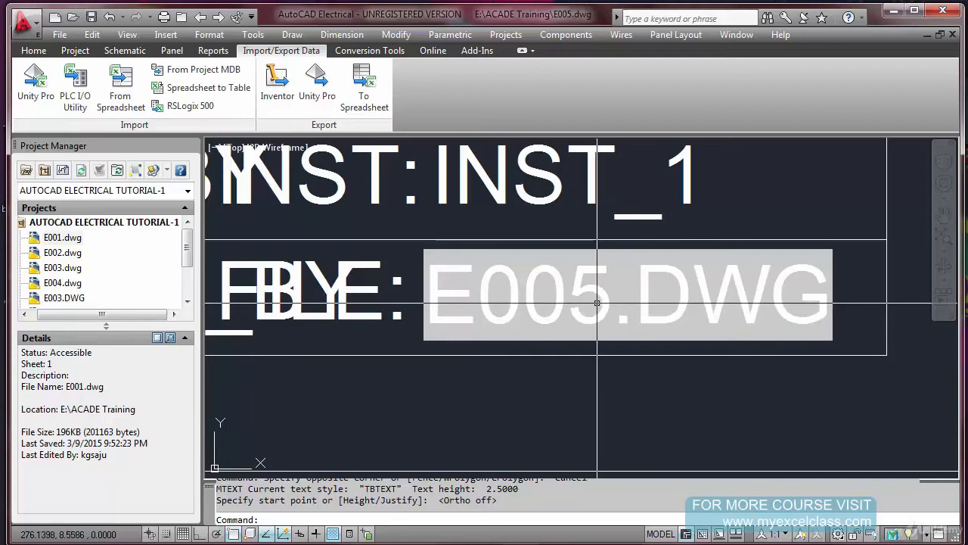
scroll(631, 298, "down", 6)
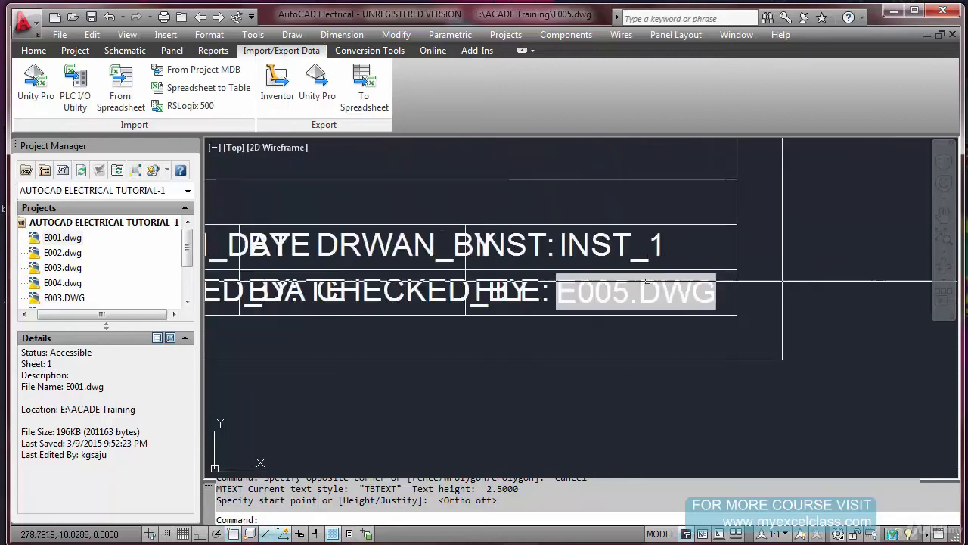
scroll(648, 281, "up", 2)
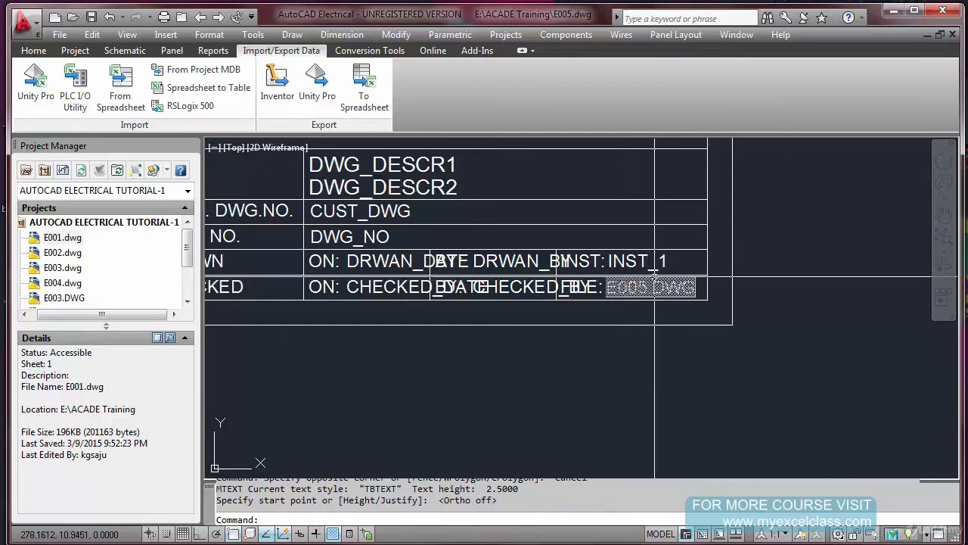
left_click(657, 278)
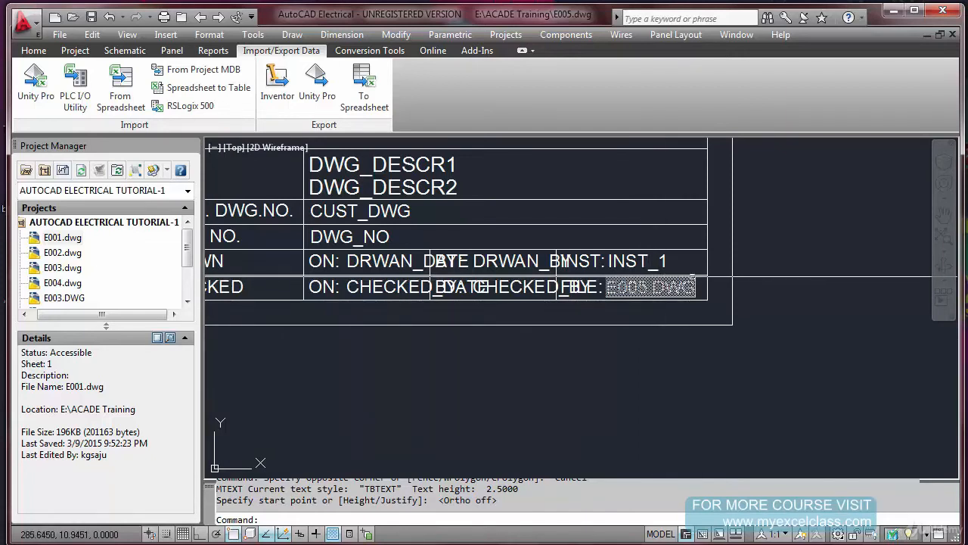
Define an attribute with tag CUTOMER_NAME, prompt CUSTOMER NAME and text height 3.5, and place it under the CUSTOMER:- label
scroll(709, 278, "down", 2)
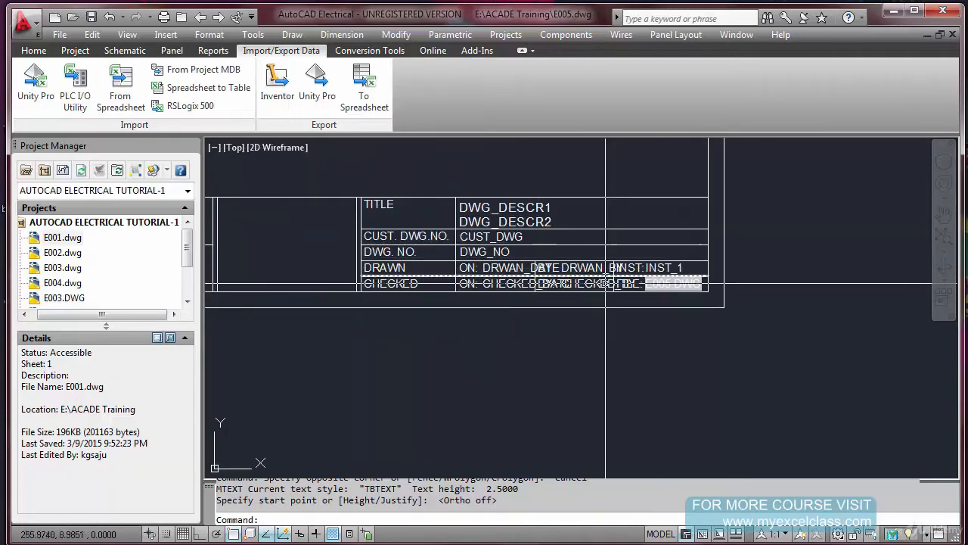
scroll(430, 258, "down", 3)
scroll(388, 262, "up", 2)
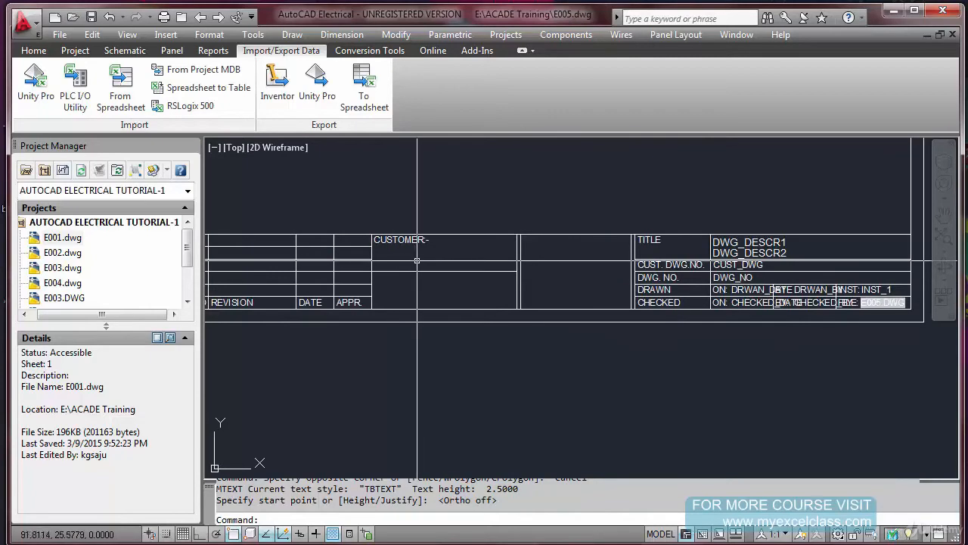
scroll(419, 259, "up", 1)
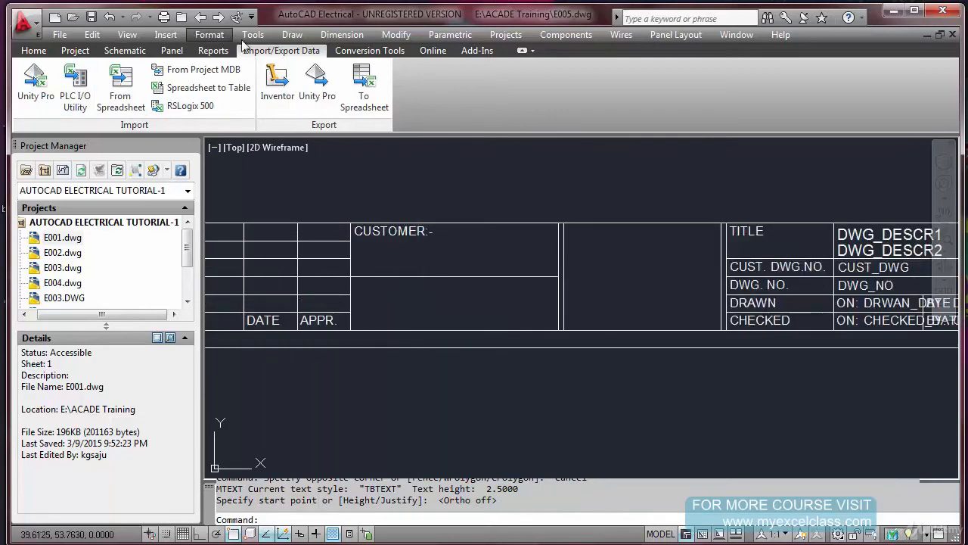
left_click(292, 35)
mouse_move(333, 320)
left_click(451, 361)
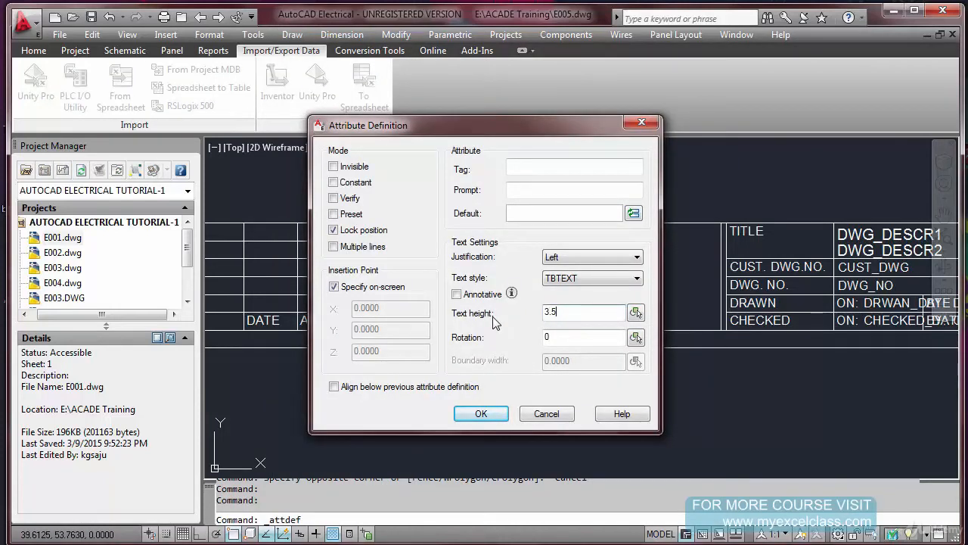
left_click(538, 172)
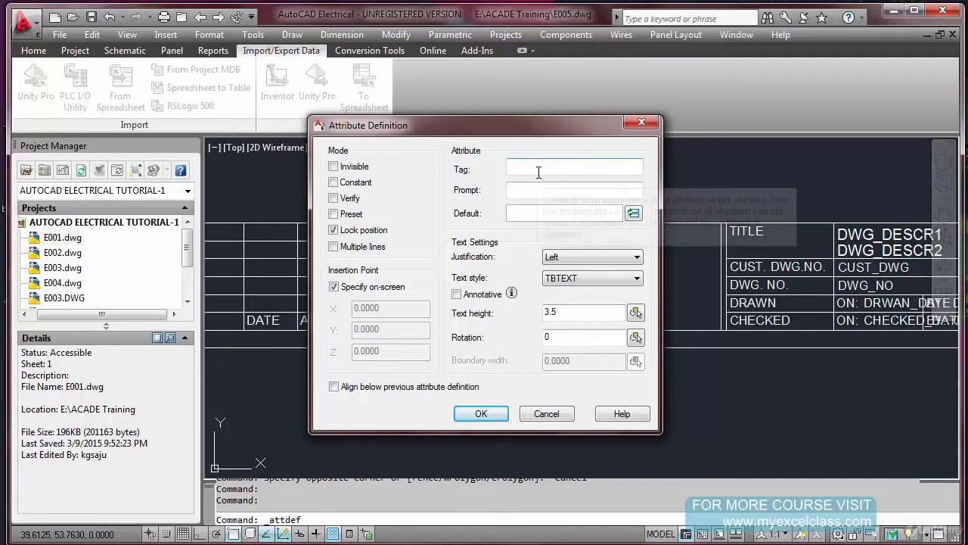
type("CUTOMER_DESCR")
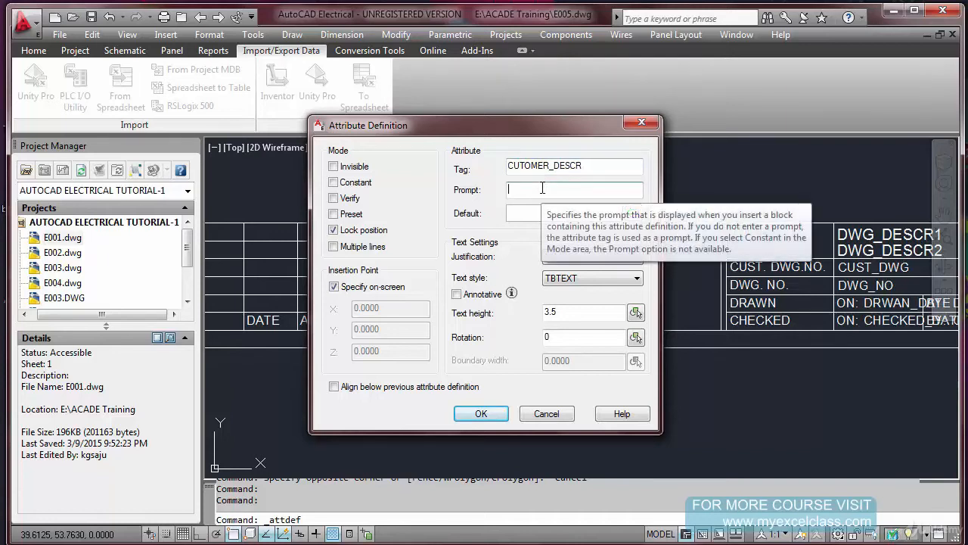
left_click_drag(557, 170, 581, 170)
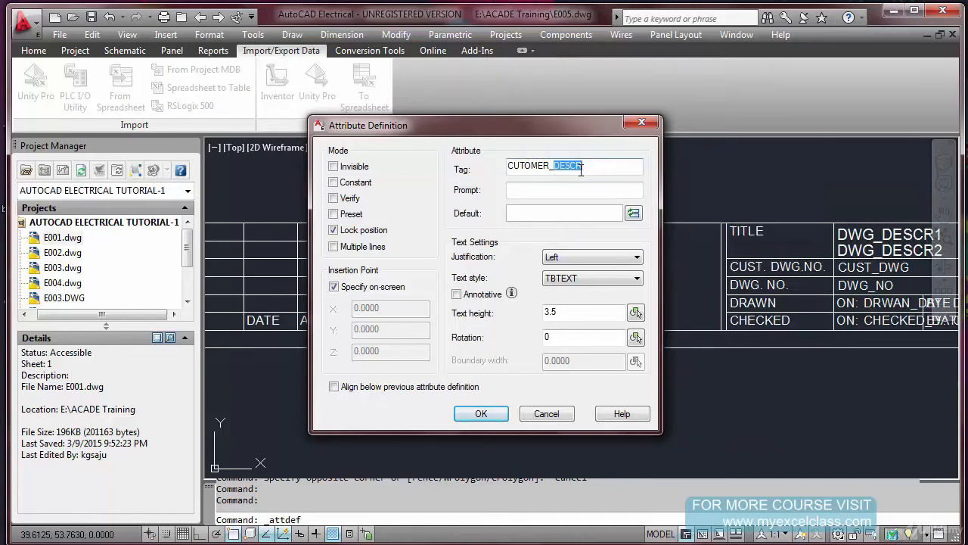
type("NA")
type("AME")
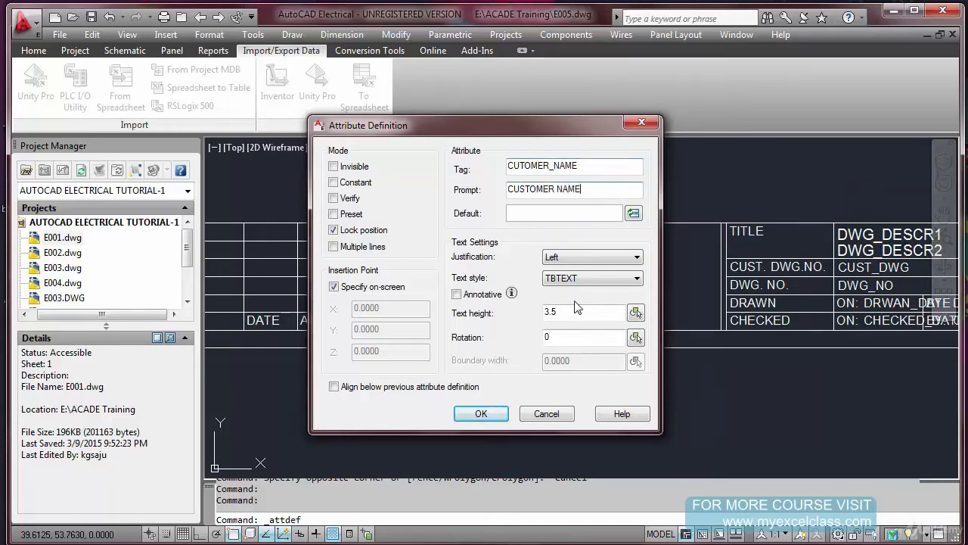
left_click(482, 414)
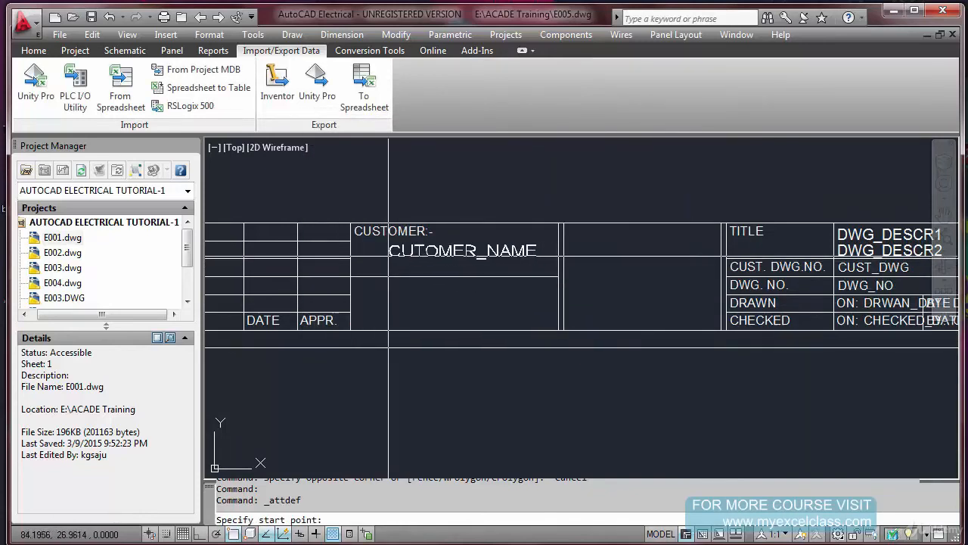
scroll(390, 257, "up", 2)
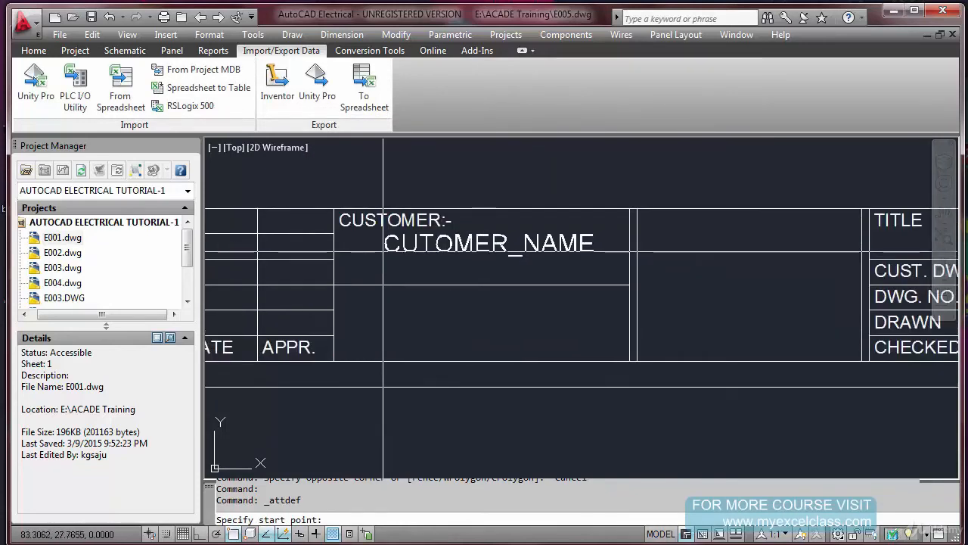
left_click(383, 251)
Change the customer attribute to tag CUTOMER_NAME1 and prompt CUSTOMER NAME1
double_click(429, 255)
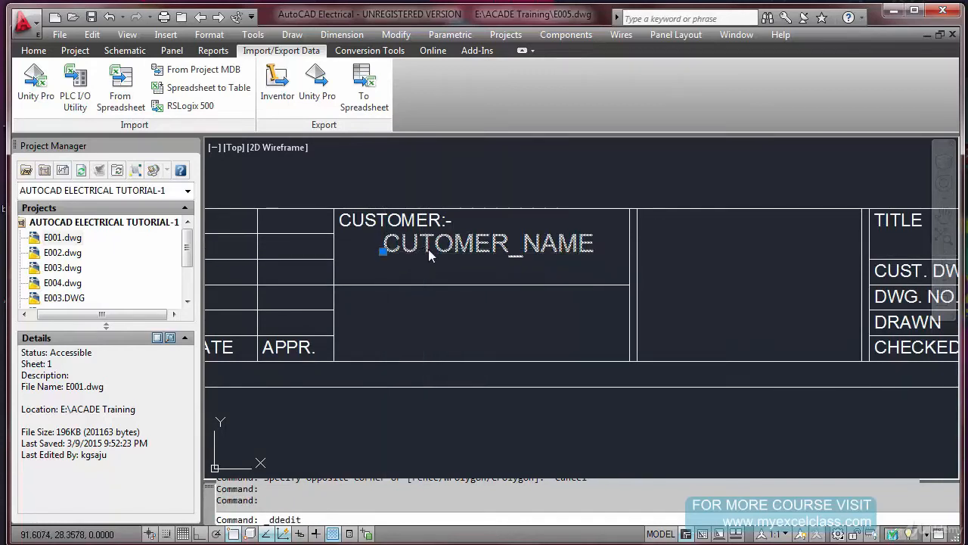
left_click(539, 247)
type("1")
left_click(531, 270)
type("1")
left_click(458, 319)
right_click(490, 280)
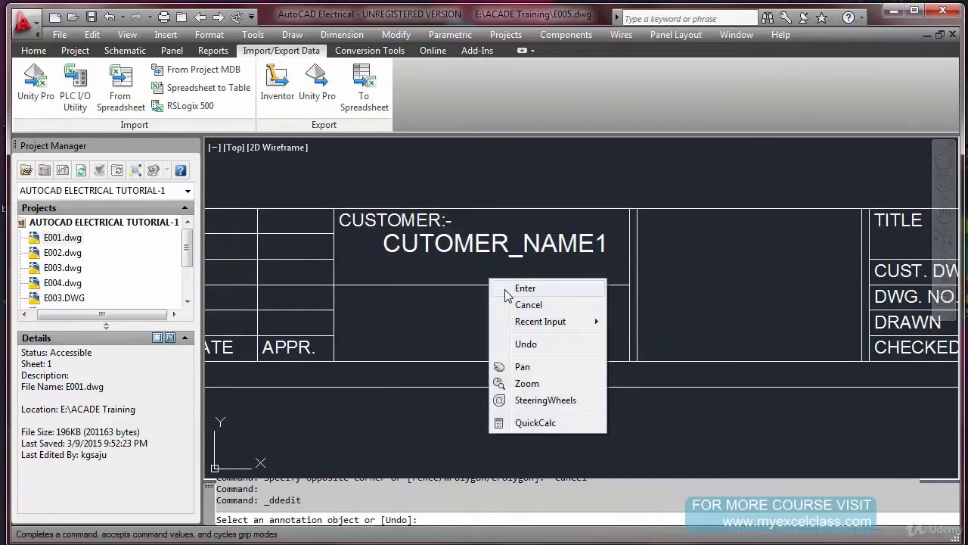
left_click(525, 288)
type("co")
key("Return")
left_click(598, 246)
right_click(681, 270)
left_click(688, 271)
key("Escape")
Set the justification of the CUTOMER_NAME1 attribute to Center in its properties
left_click(555, 250)
double_click(555, 250)
key("Escape")
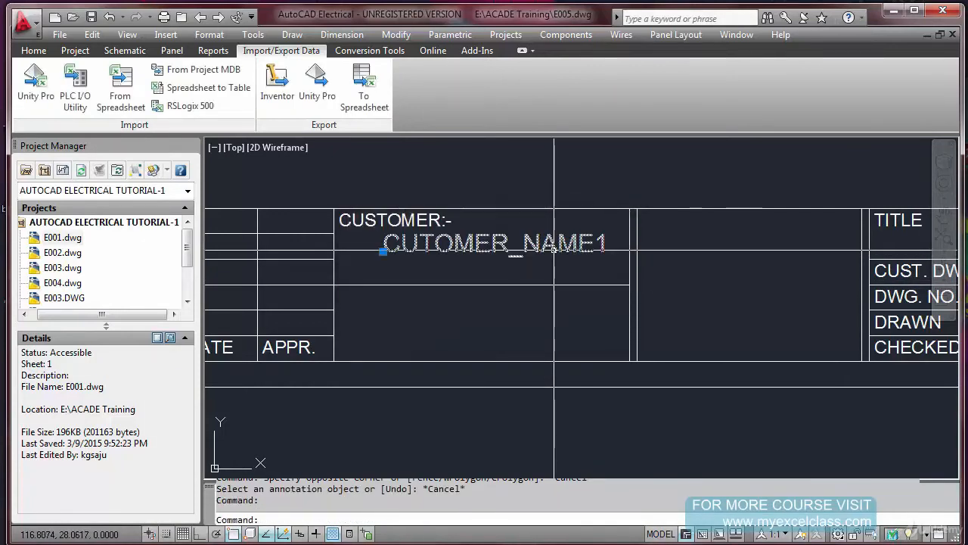
key("Escape")
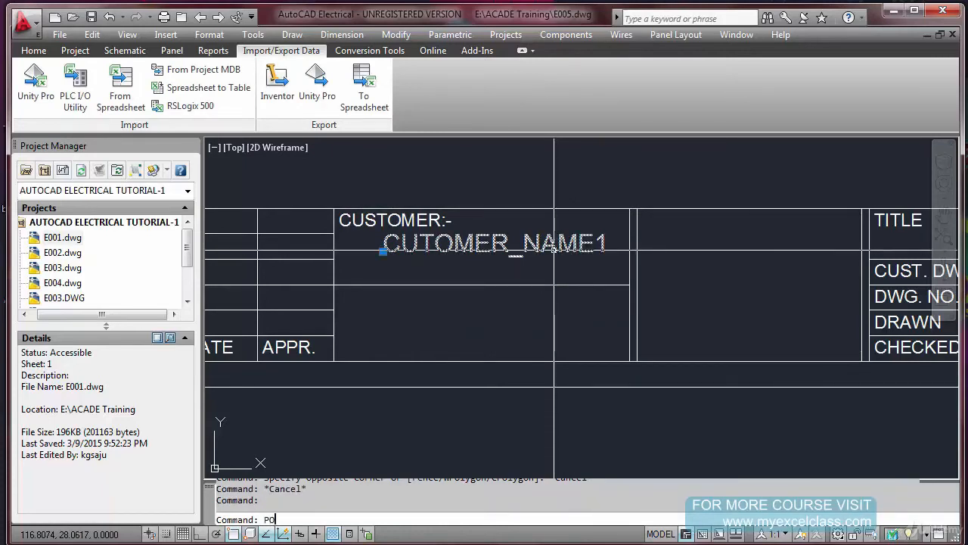
type("PO")
key("BackSpace")
type("RO")
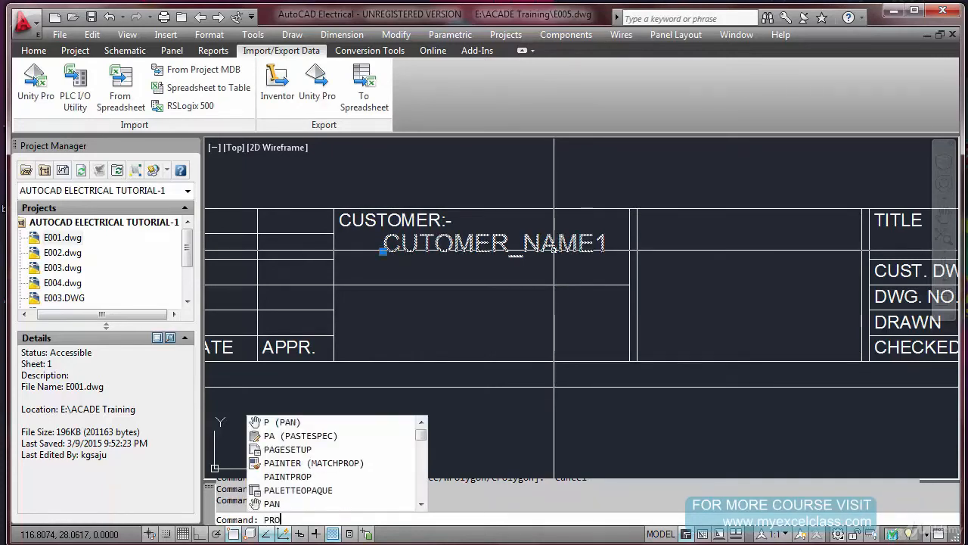
type("PERTIES")
key("Return")
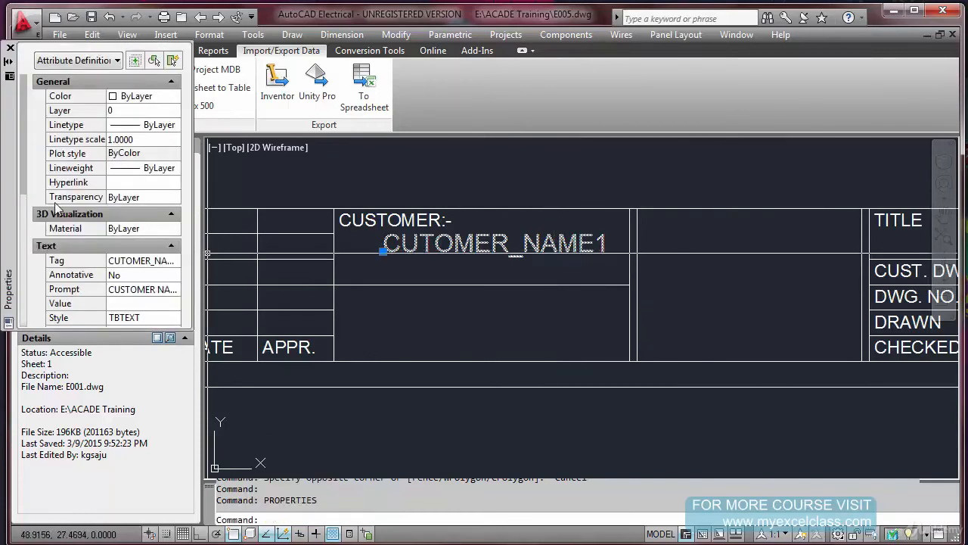
left_click_drag(23, 183, 25, 223)
left_click(142, 262)
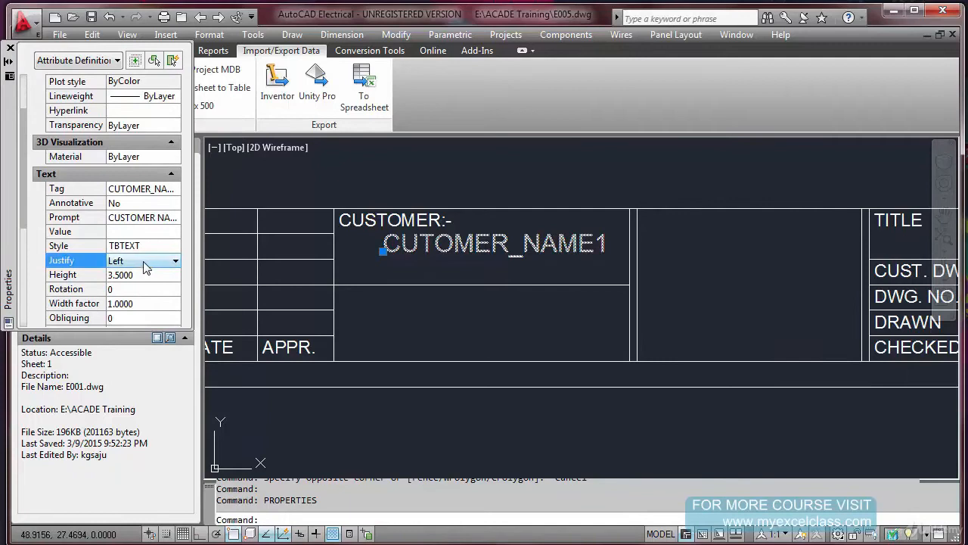
left_click(165, 262)
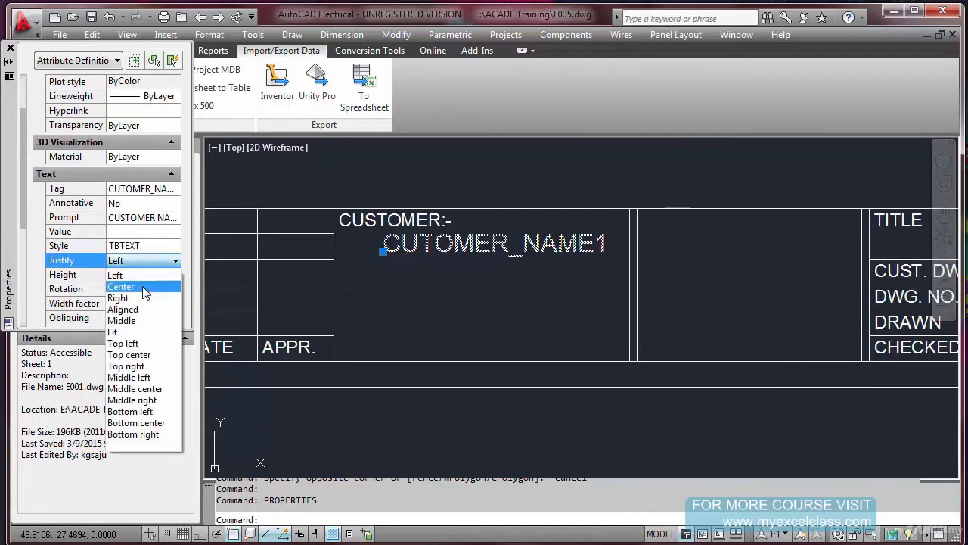
left_click(145, 287)
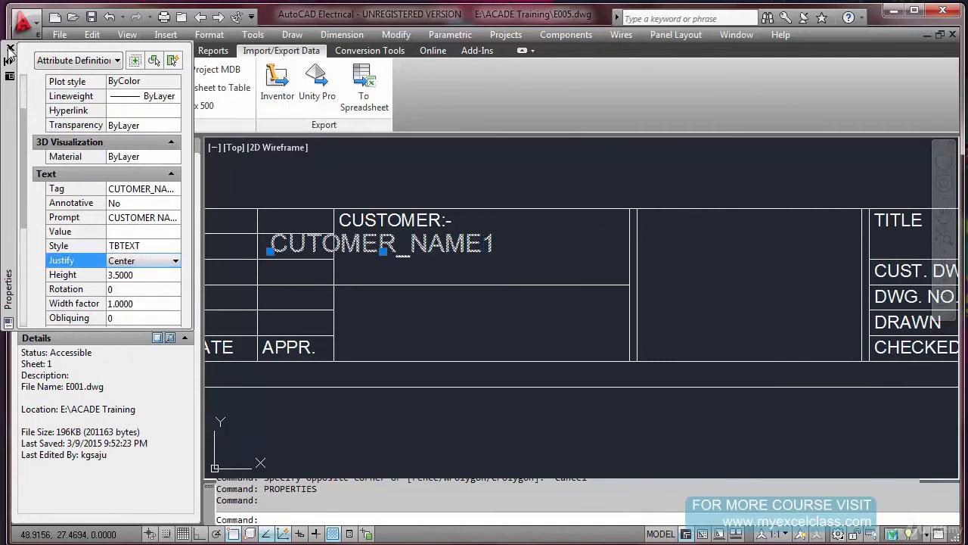
left_click(10, 48)
Move the CUTOMER_NAME1 attribute across so it sits centred in the customer cell, below the CUSTOMER:- label
key("Escape")
type("m")
key("Return")
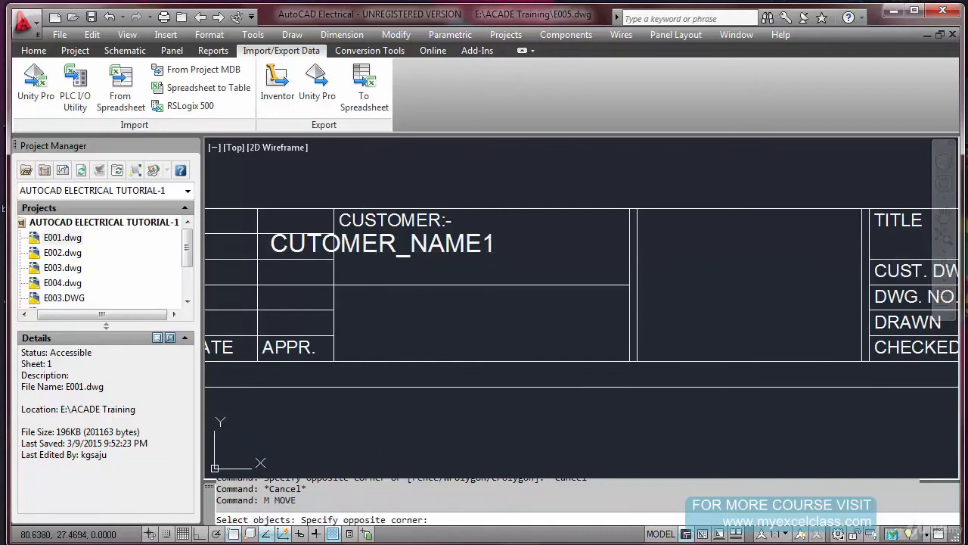
left_click(364, 254)
key("Return")
left_click(364, 252)
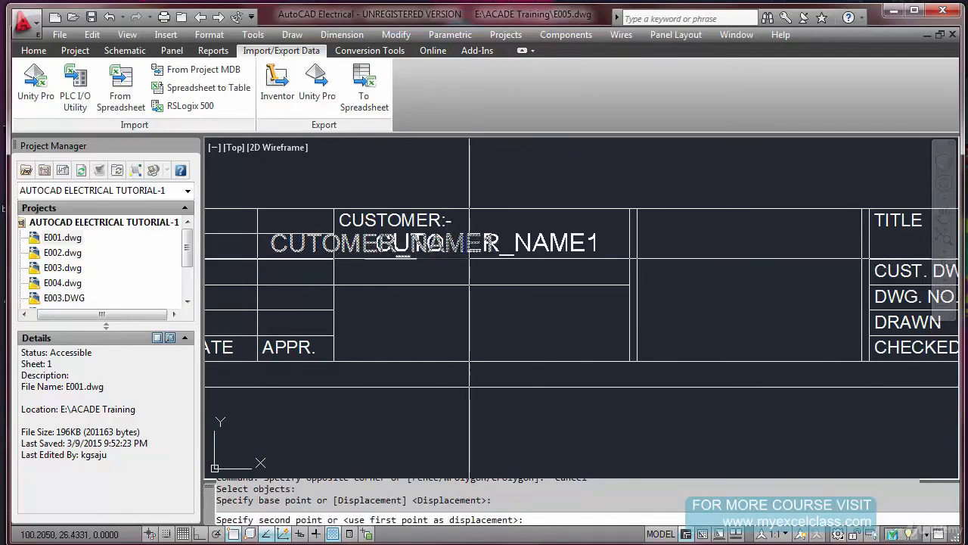
left_click(469, 253)
Copy the CUTOMER_NAME1 attribute straight down about 5 units within the customer cell, with Ortho on and object snap off
type("c")
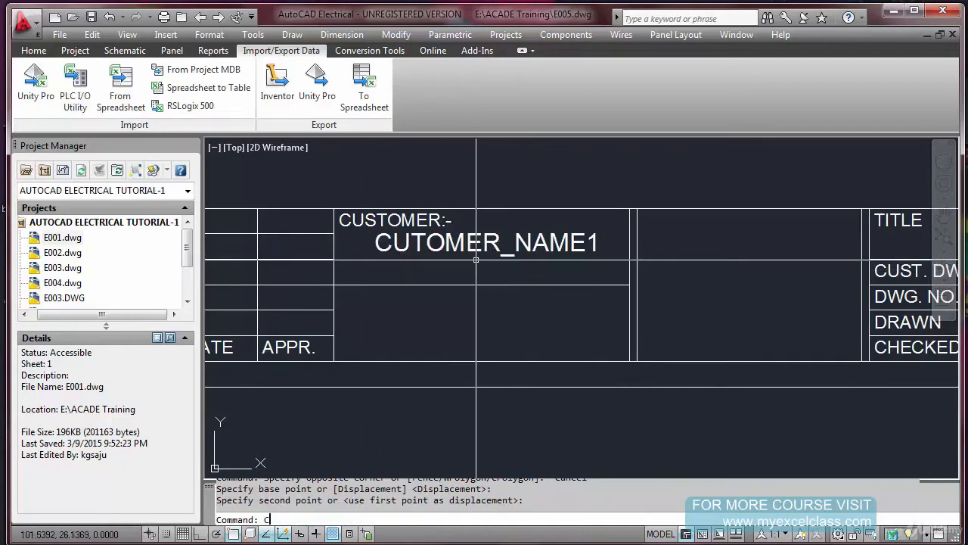
type("o")
key("Return")
left_click(466, 248)
key("Return")
left_click(473, 261)
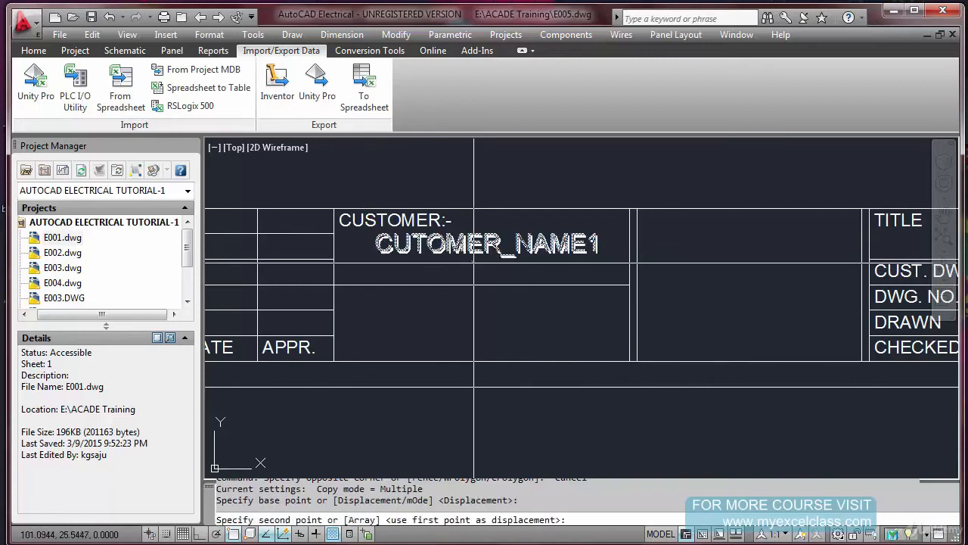
key("F8")
scroll(476, 287, "up", 3)
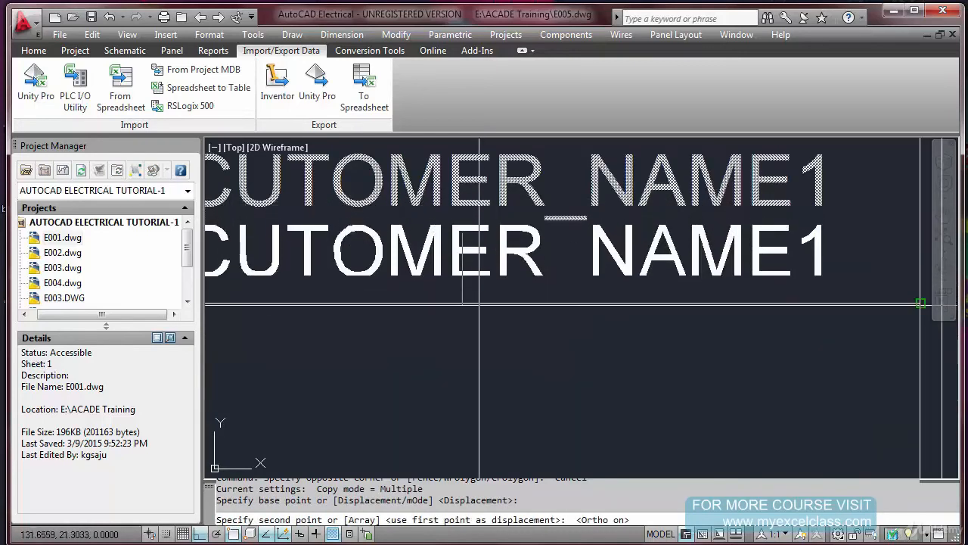
key("F3")
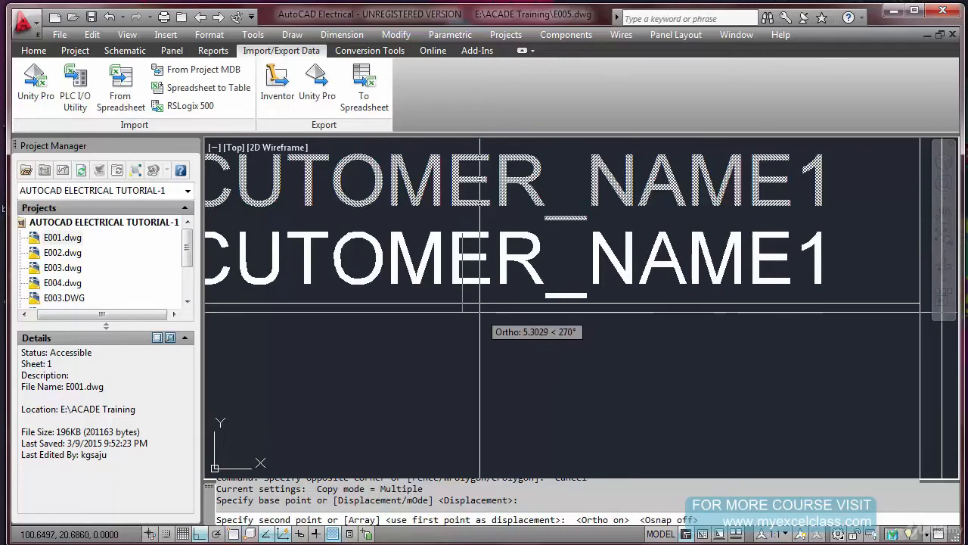
left_click(477, 301)
key("Escape")
scroll(476, 299, "down", 3)
Change the copied lower customer attribute to tag CUTOMER_NAME2 and update its prompt to match
double_click(484, 272)
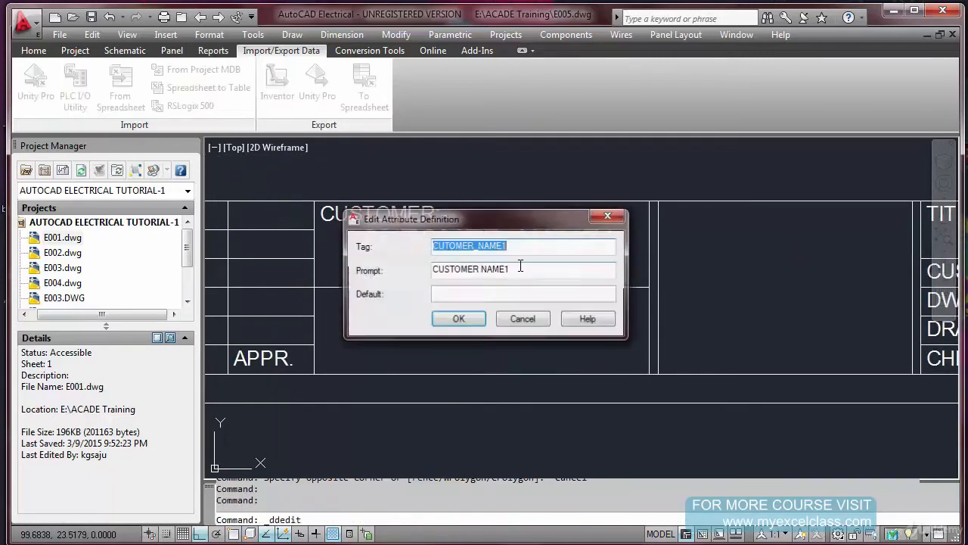
left_click(527, 248)
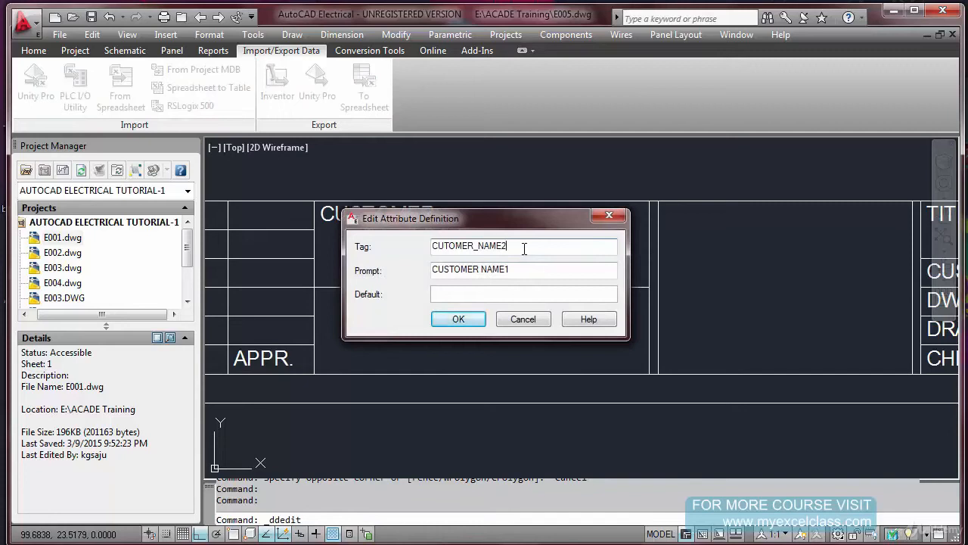
left_click(520, 270)
left_click(459, 318)
right_click(485, 318)
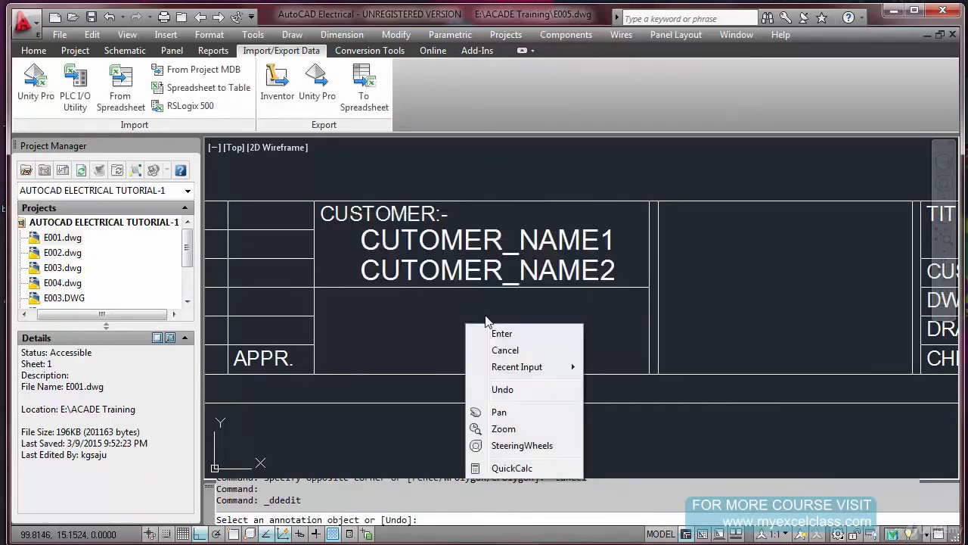
left_click(505, 350)
Start a new attribute definition for the revision table with a text height of 1.75
scroll(418, 284, "down", 5)
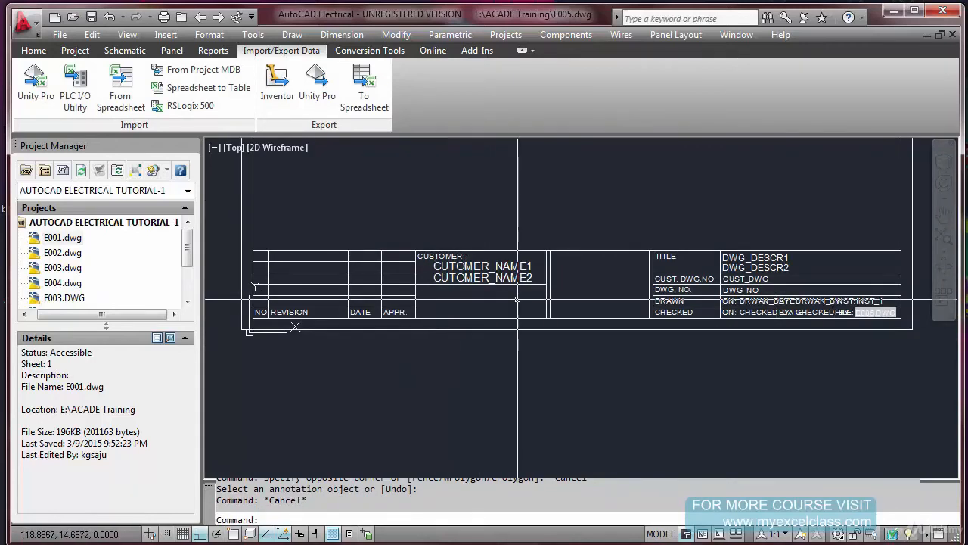
scroll(290, 315, "up", 3)
middle_click_drag(339, 325, 471, 336)
scroll(400, 324, "up", 3)
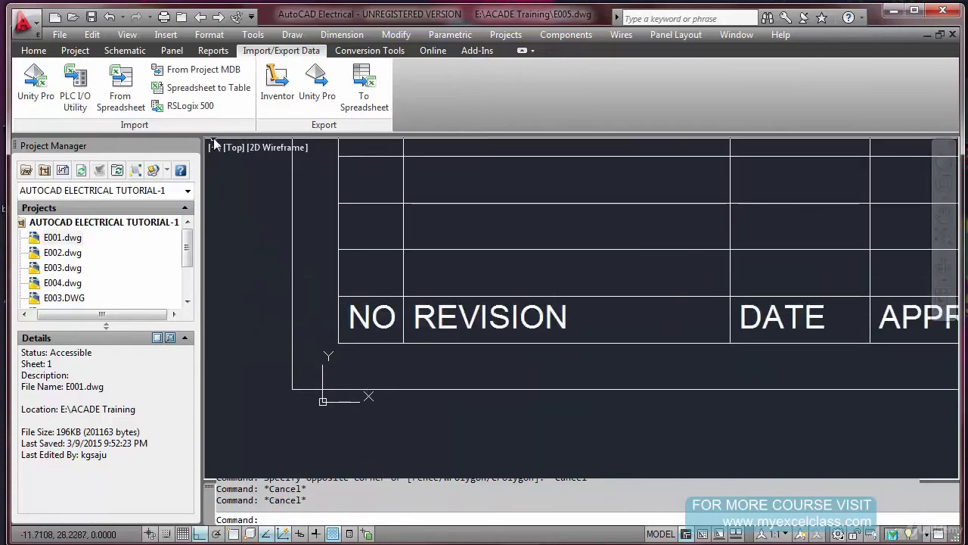
left_click(292, 34)
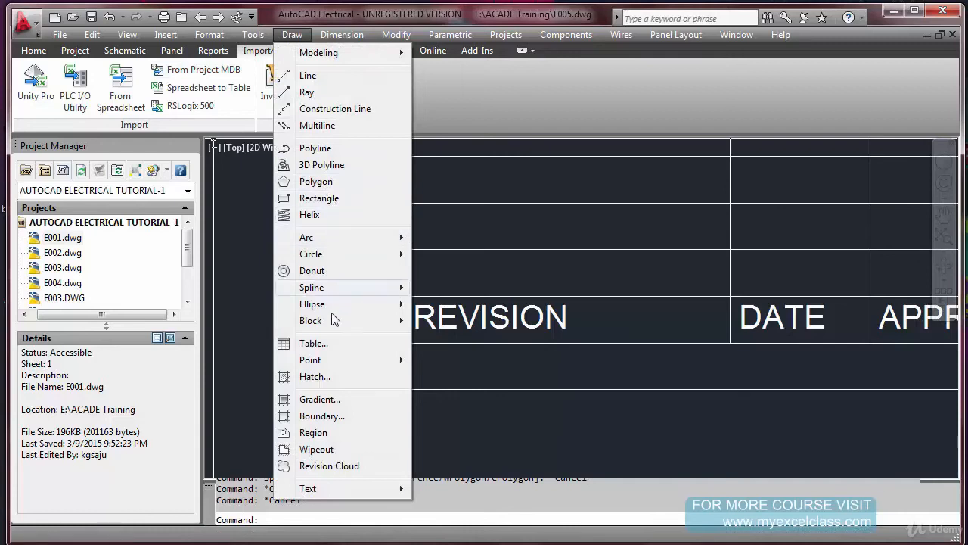
mouse_move(331, 324)
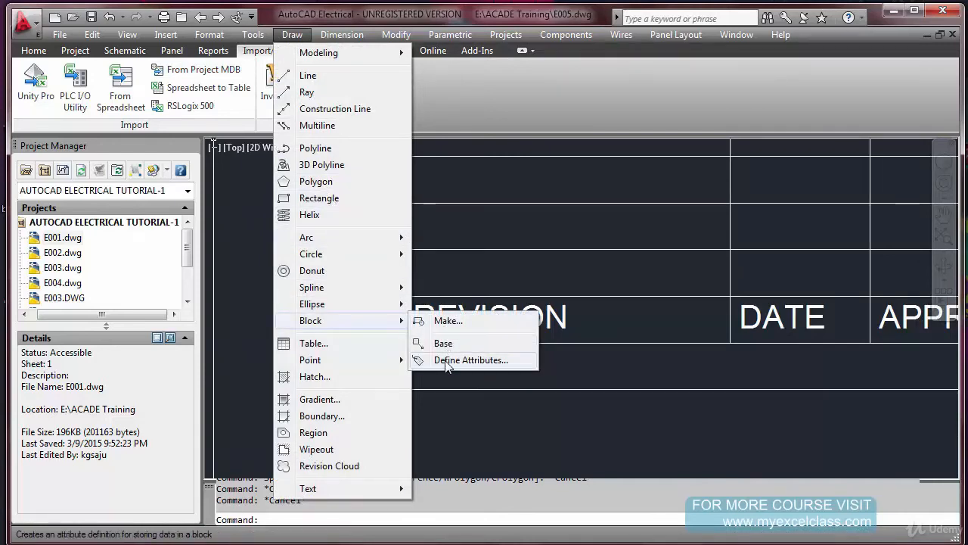
left_click(448, 361)
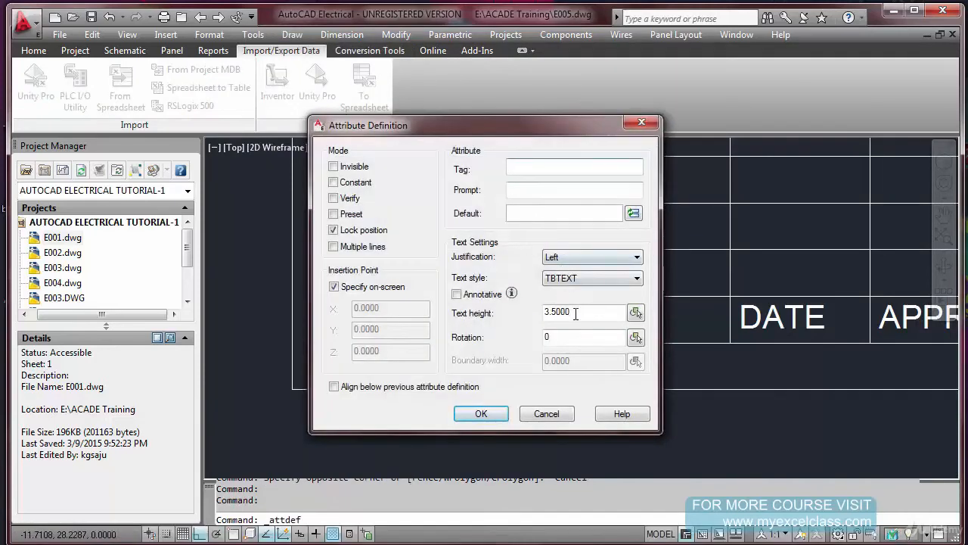
type("1.75")
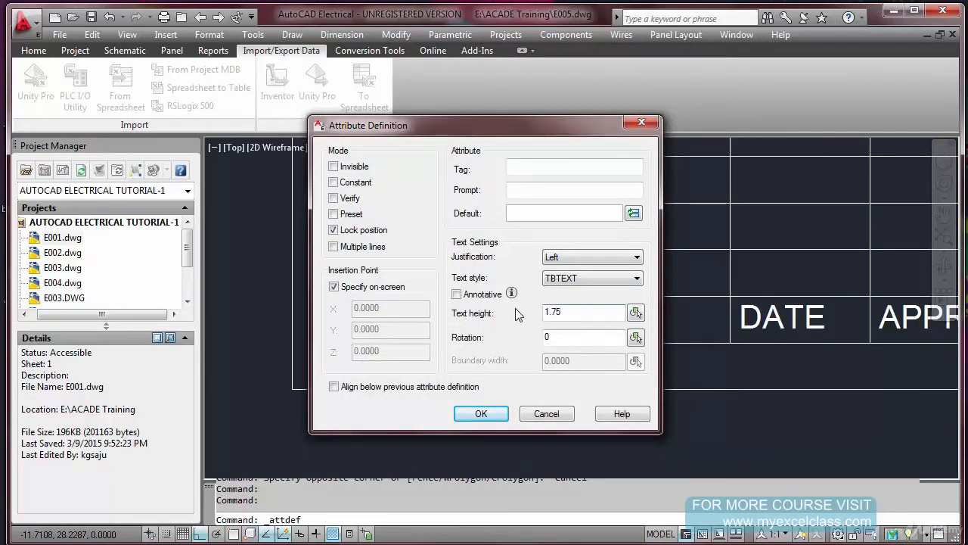
Give the attribute the tag REV_NO and prompt REV NUMBER, and place it in the cell above the NO label
left_click(534, 173)
type("REV")
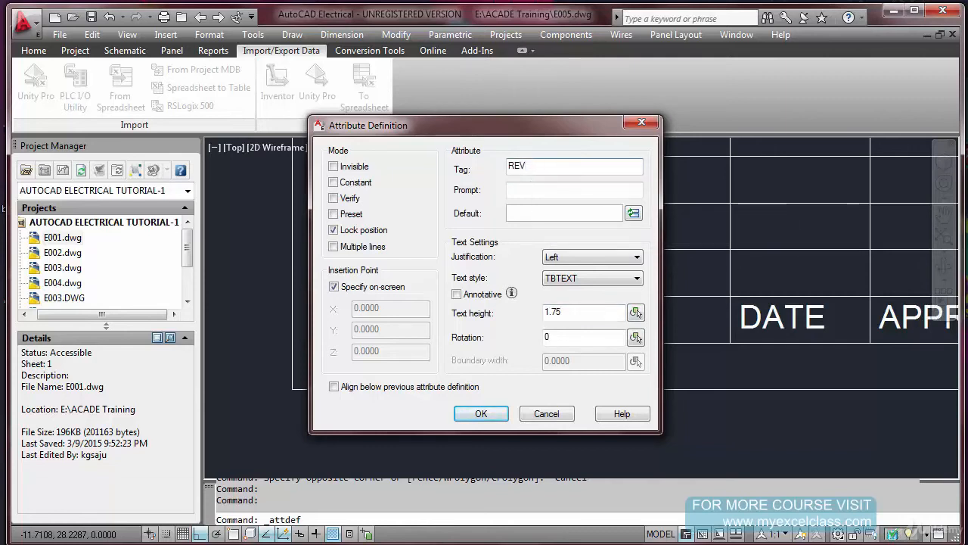
type("_")
left_click(534, 189)
type("REV NUMBER")
left_click(482, 413)
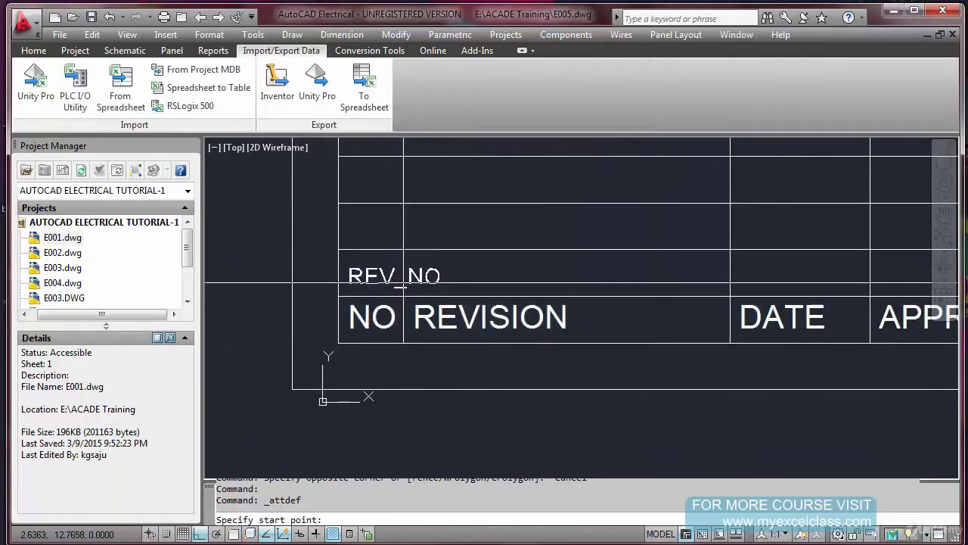
scroll(347, 281, "up", 3)
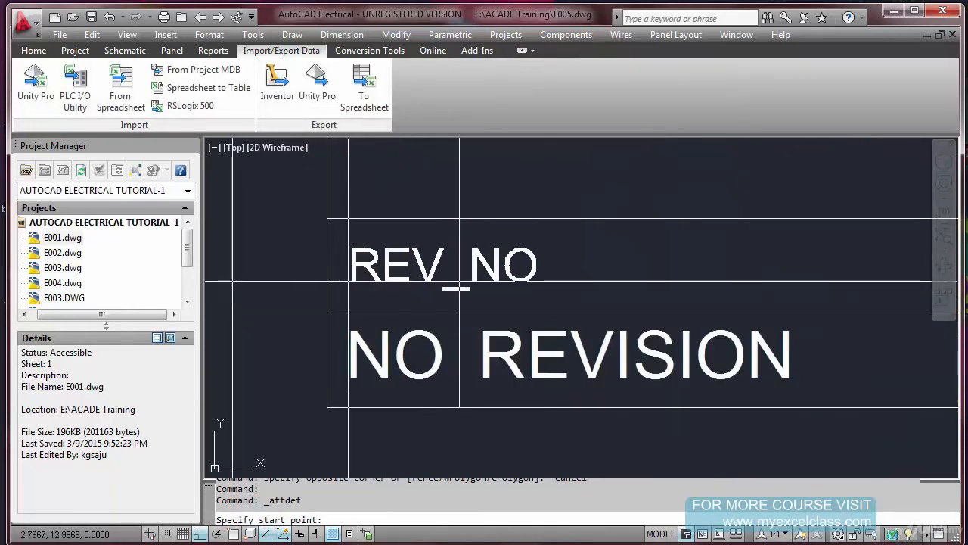
key("Escape")
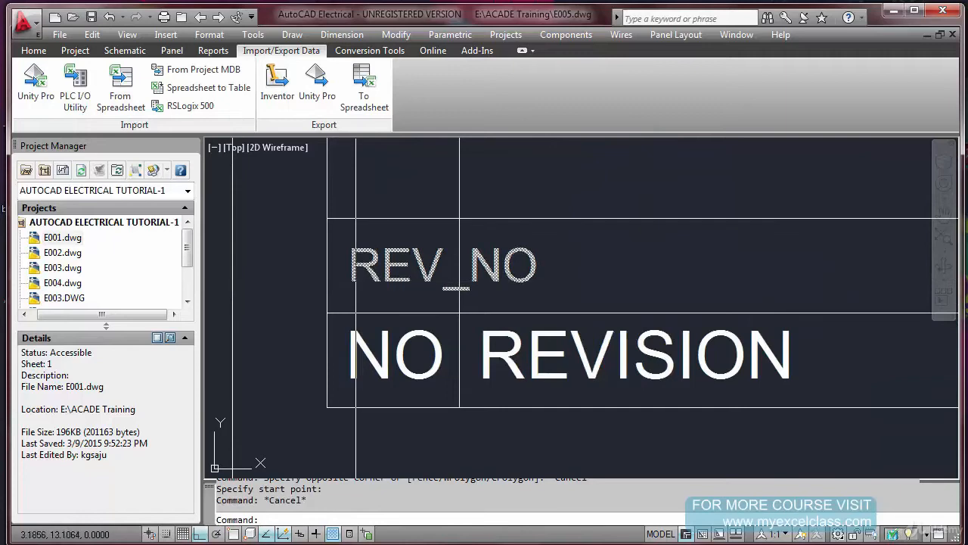
Copy the REV_NO attribute into the REVISION column, using the NO column's lower corners as base and second points with object snap on
type("CO")
key("space")
left_click(360, 270)
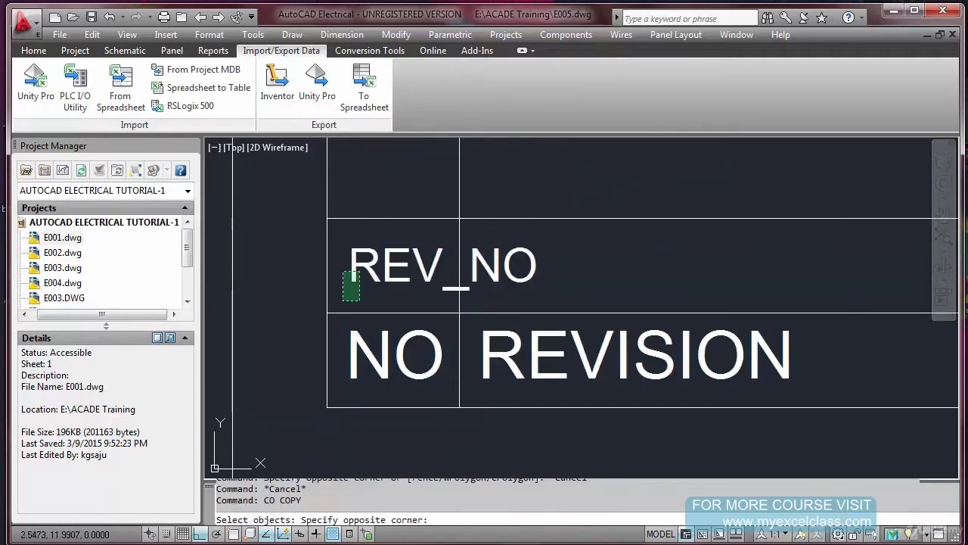
left_click(343, 300)
key("space")
key("F3")
left_click(327, 405)
left_click(459, 406)
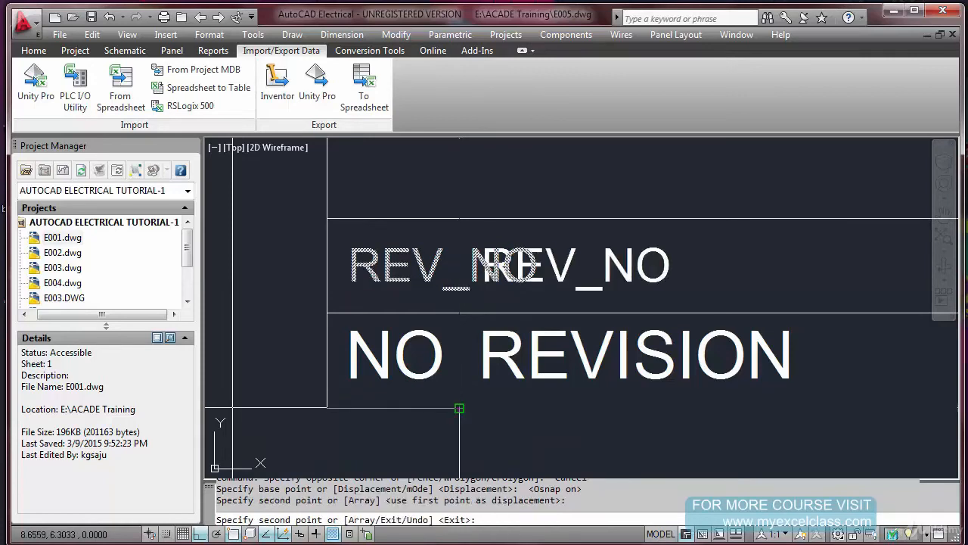
key("Escape")
Change the tag of the copied attribute in the REVISION column to REVISION_DESCR1
double_click(607, 271)
left_click(497, 250)
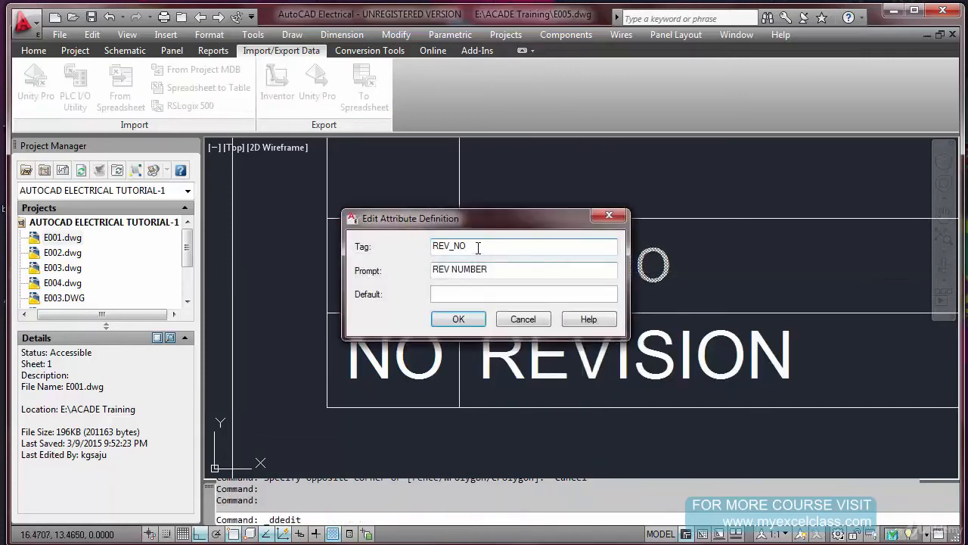
key("shift+End")
type("IS")
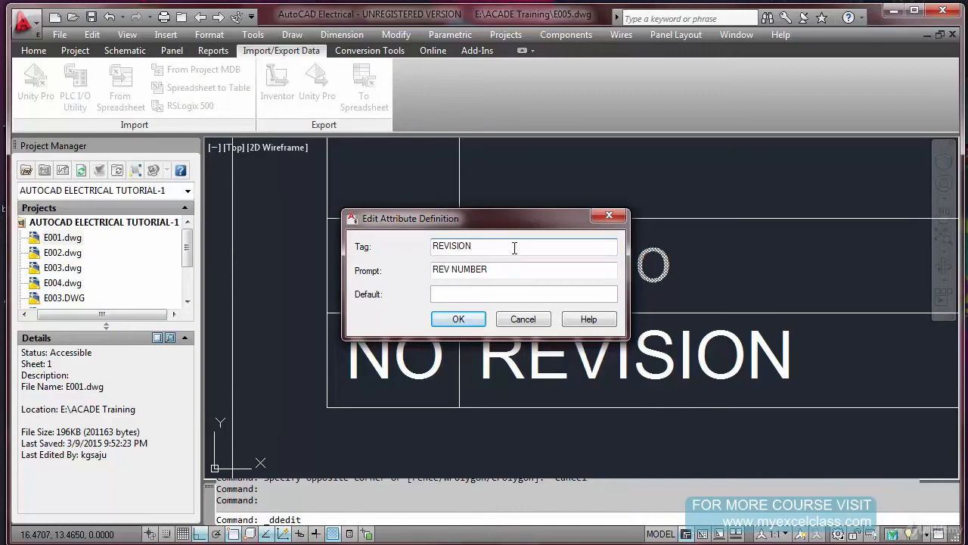
type("ION DESCR")
key("BackSpace")
type("_")
type("1")
Reuse the tag text as the prompt of the REVISION column attribute, editing it to REVISION DESCR1
left_click_drag(534, 248, 391, 249)
key("ctrl+c")
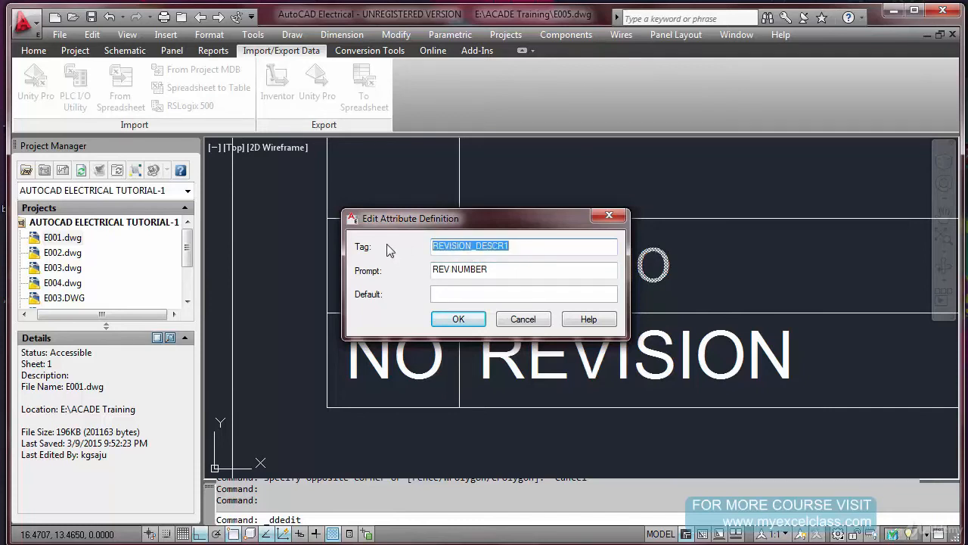
left_click_drag(503, 272, 375, 277)
key("ctrl+v")
key("Left")
key("Left")
key("Left")
key("Left")
key("Left")
key("Left")
key("BackSpace")
left_click(459, 318)
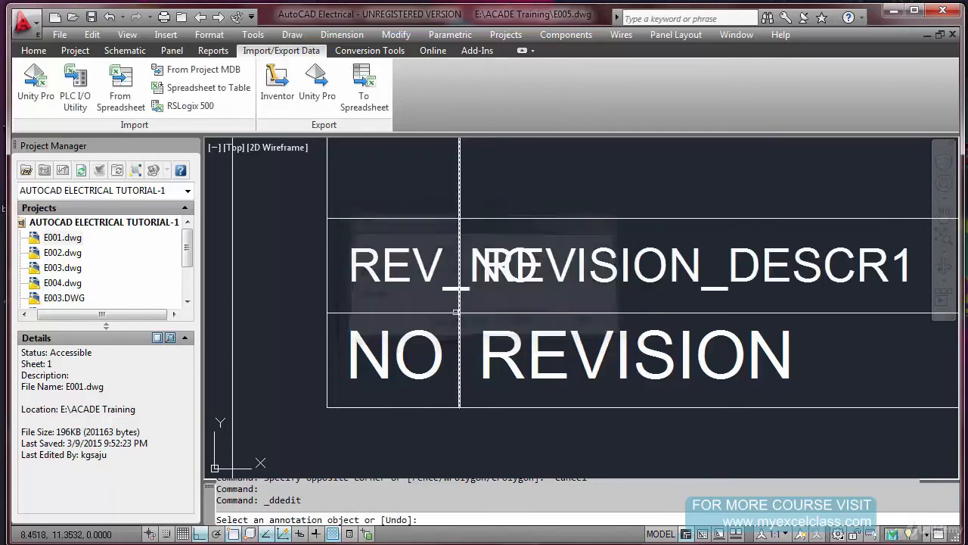
Change the tag of the attribute in the NO column to REV_NO1
left_click(428, 280)
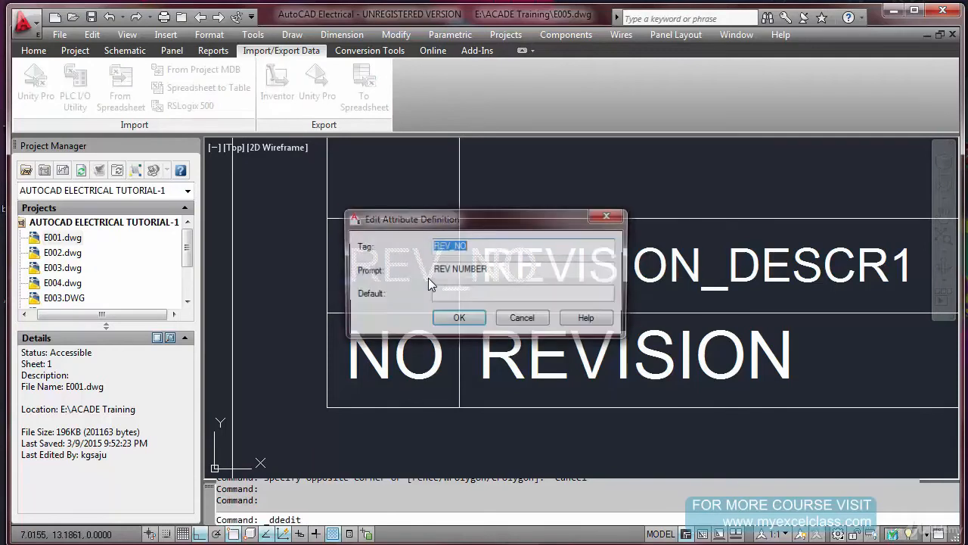
left_click(498, 245)
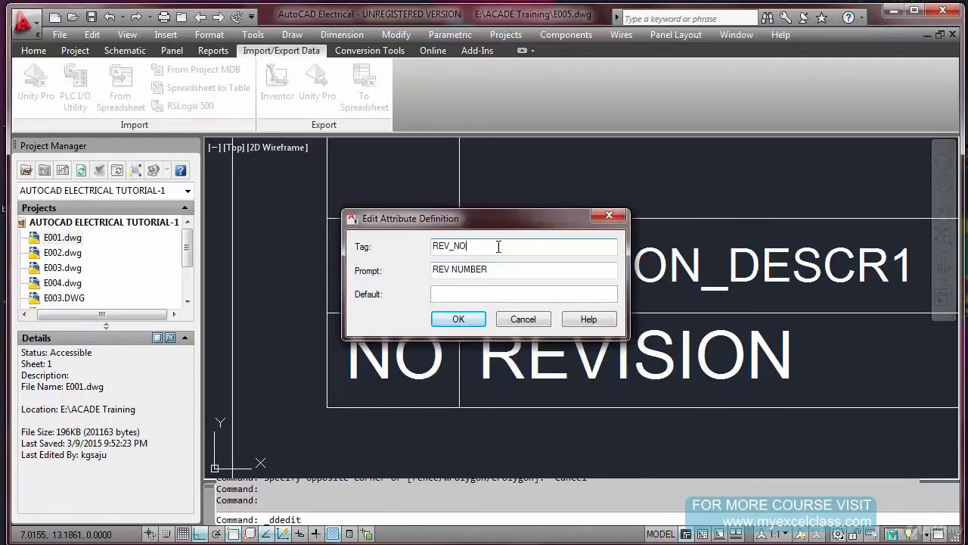
type("1")
left_click(506, 272)
left_click(459, 319)
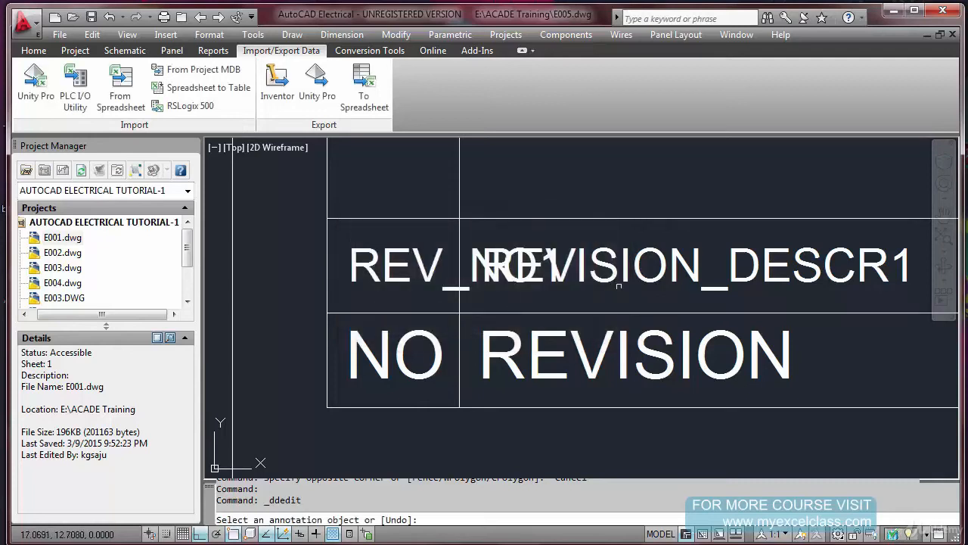
key("Escape")
Check the definition of the REVISION_DESCR1 attribute without changing it
left_click(712, 282)
key("Escape")
left_click(722, 282)
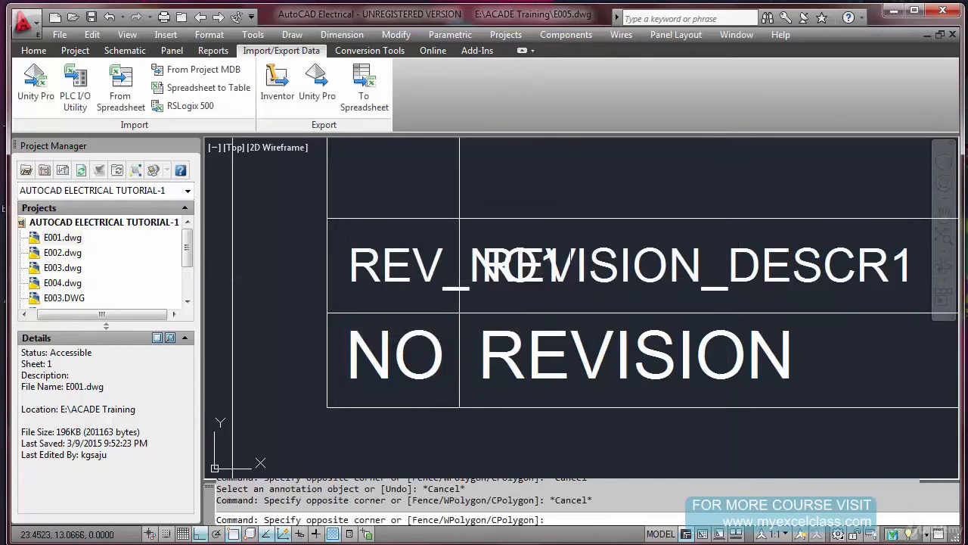
key("Escape")
left_click(732, 284)
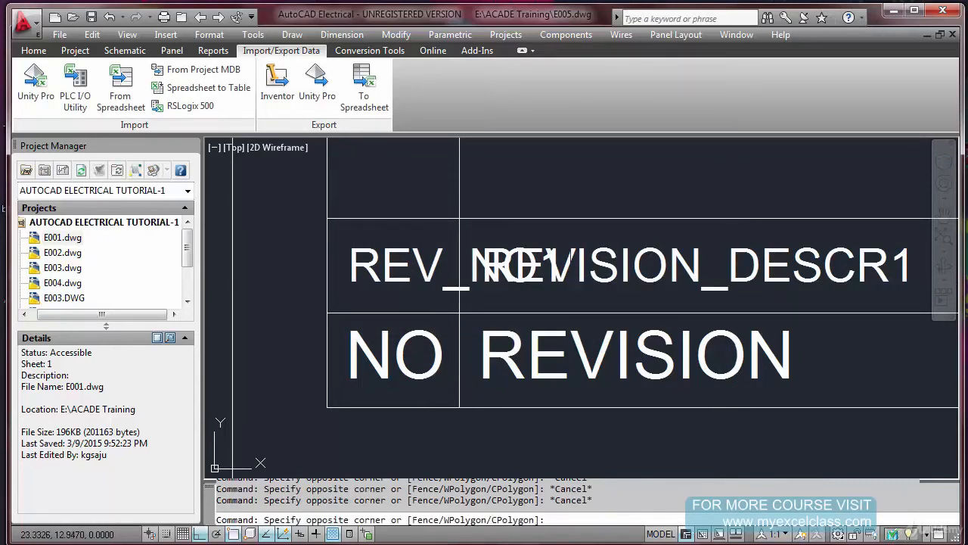
key("Escape")
double_click(745, 277)
left_click(459, 319)
scroll(474, 266, "down", 8)
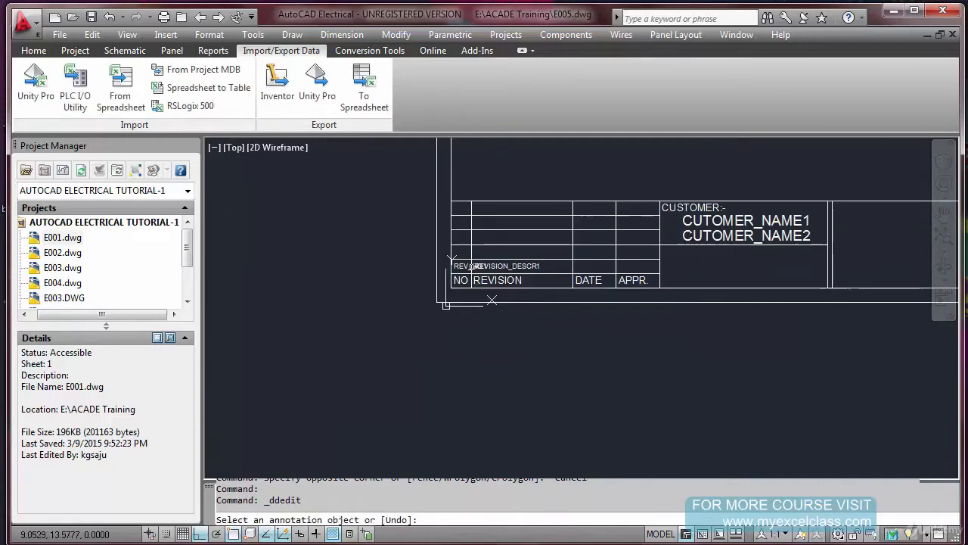
key("Escape")
key("Escape")
Copy the REVISION_DESCR1 attribute into the DATE column, from the REVISION column's lower corner to the DATE column's lower corner
type("CO")
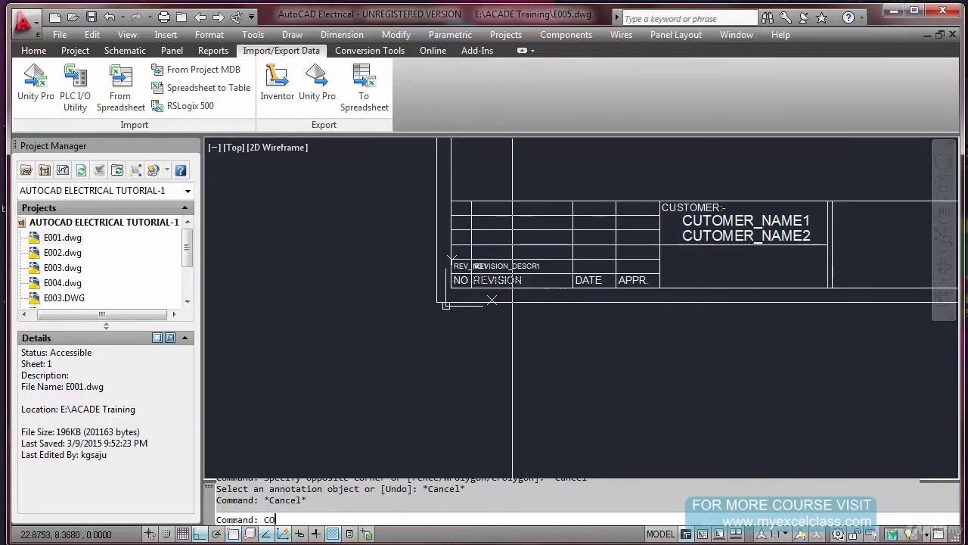
key("Return")
scroll(513, 279, "up", 3)
left_click(420, 298)
key("Return")
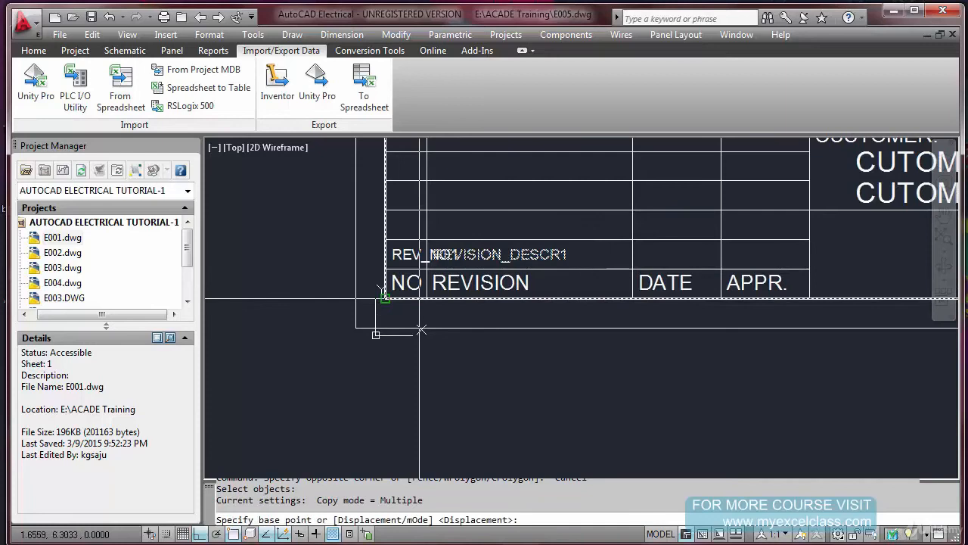
left_click(422, 298)
left_click(631, 296)
key("Escape")
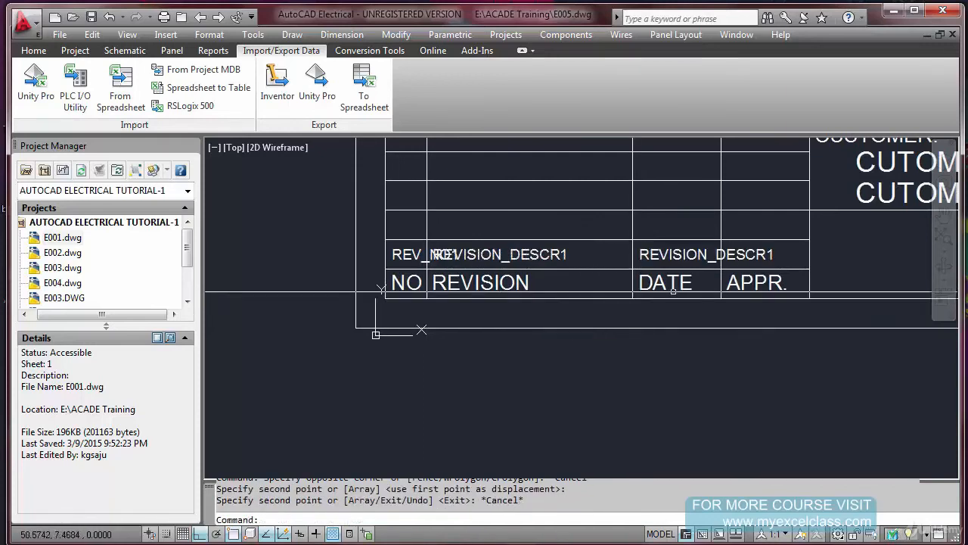
Change the tag of the copied attribute in the DATE column to REVISION1_DATE
double_click(666, 254)
left_click(509, 246)
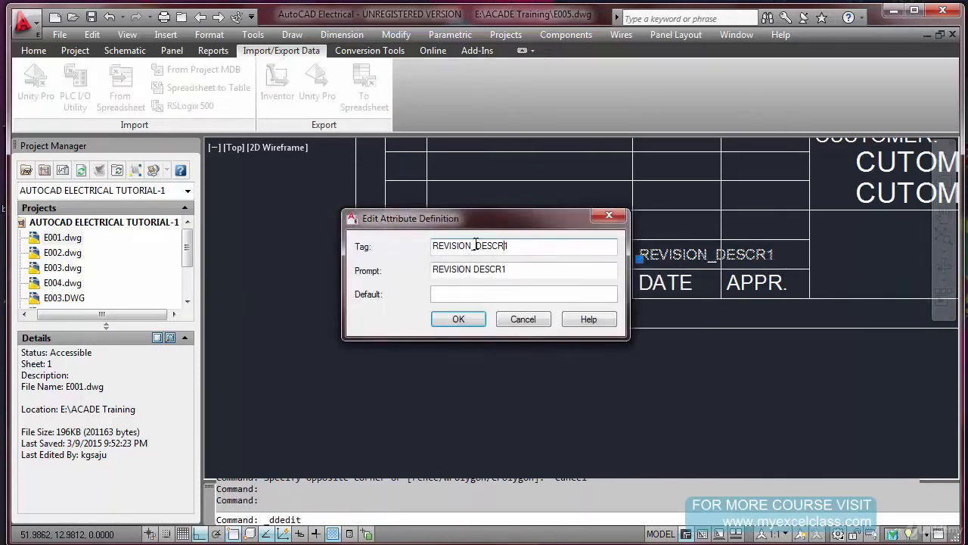
left_click_drag(473, 246, 547, 254)
left_click(478, 247)
left_click_drag(494, 249, 530, 254)
type("1")
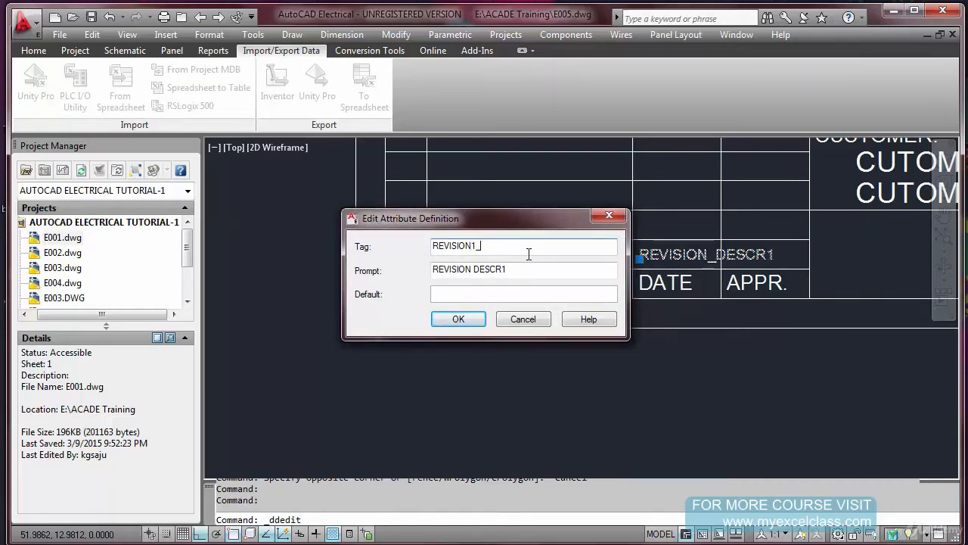
key("Tab")
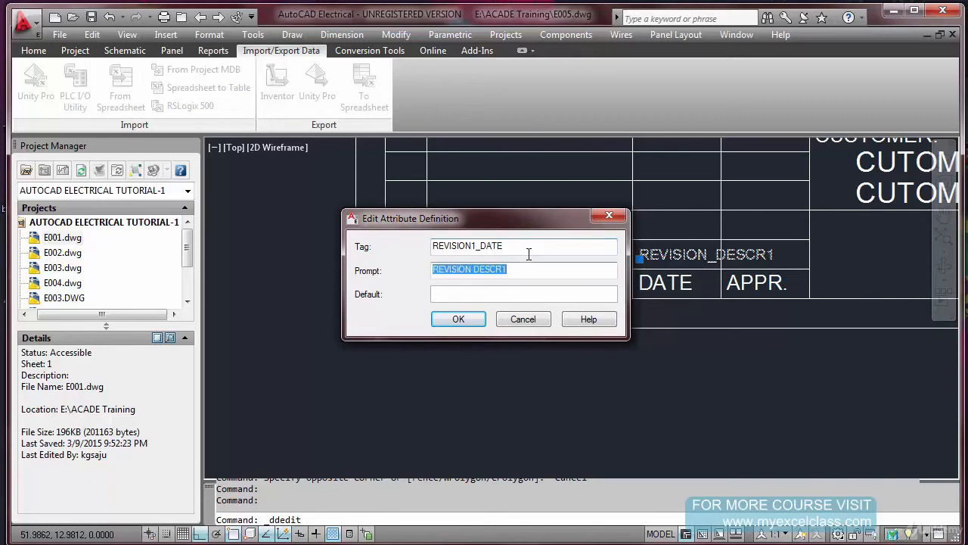
Set the prompt of the DATE column attribute to REVISION 1 DATE and finish editing
left_click_drag(474, 270, 531, 273)
type("1 DAT")
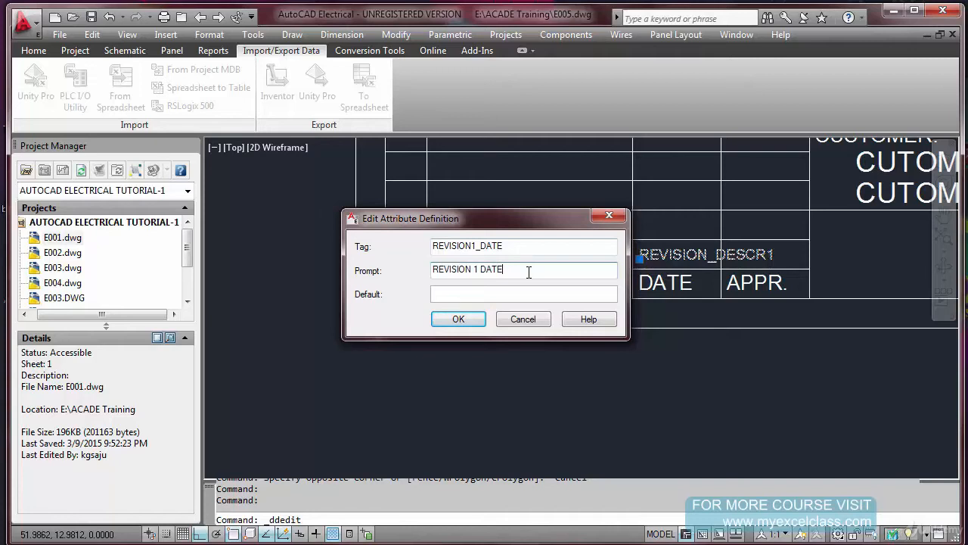
left_click(459, 319)
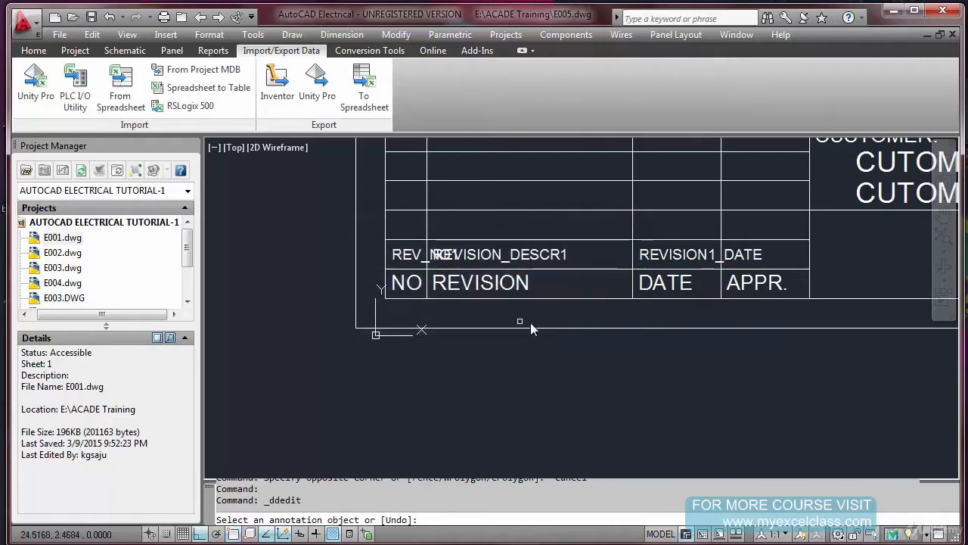
right_click(521, 324)
key("Escape")
key("Escape")
Copy the REVISION1_DATE attribute into the APPR. column, from the DATE column's lower corner to the APPR. column's lower corner
type("CO")
key("Return")
left_click(658, 254)
key("Return")
left_click(634, 298)
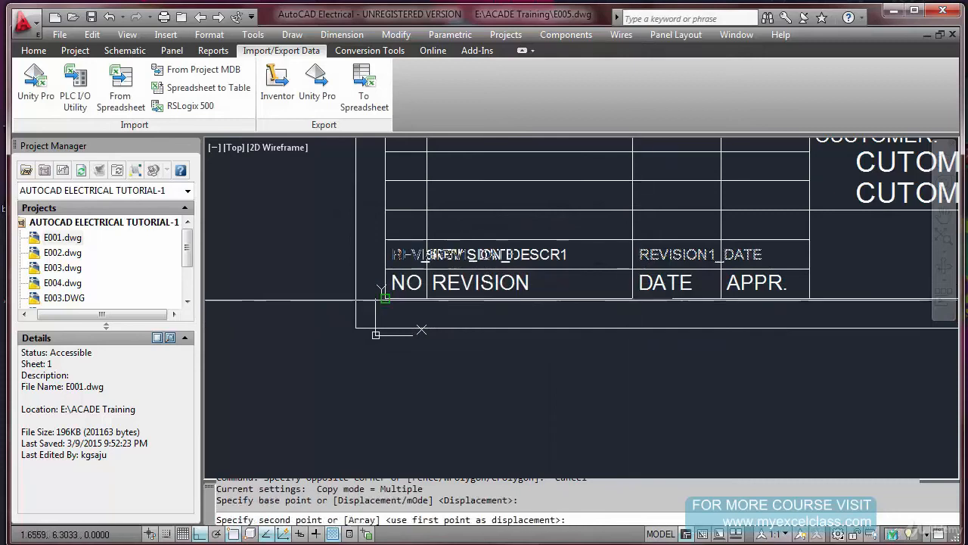
left_click(721, 298)
key("Escape")
Change the copied attribute in the APPR. column to tag REVISION1_APPROVED and prompt REVISION 1 APPROVED
double_click(787, 258)
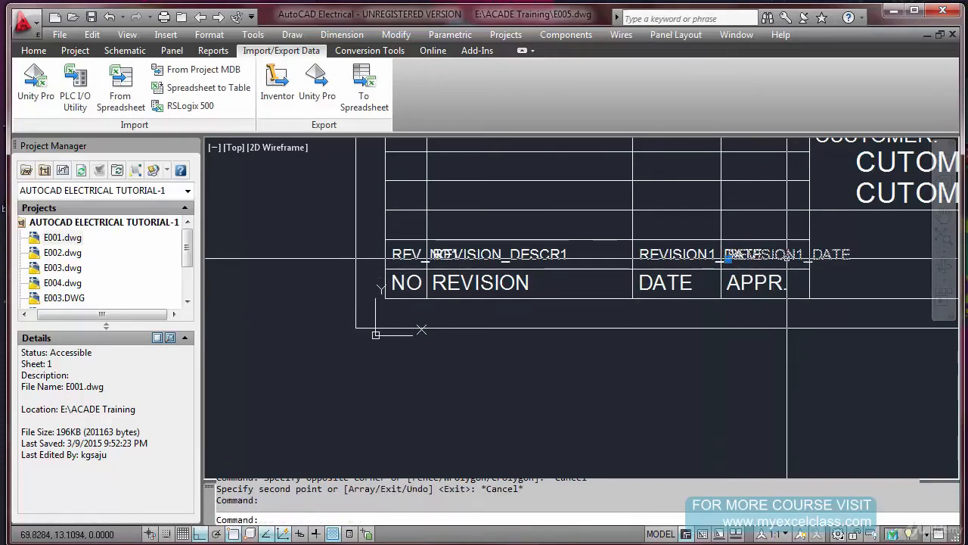
left_click(502, 247)
left_click_drag(483, 246, 547, 264)
type("APPROVED")
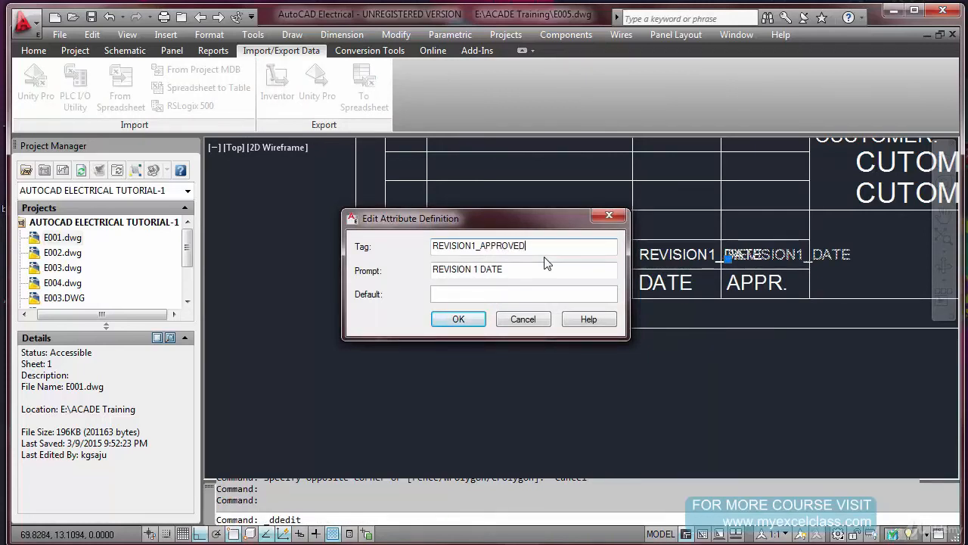
left_click_drag(479, 269, 501, 269)
type("APPROVE")
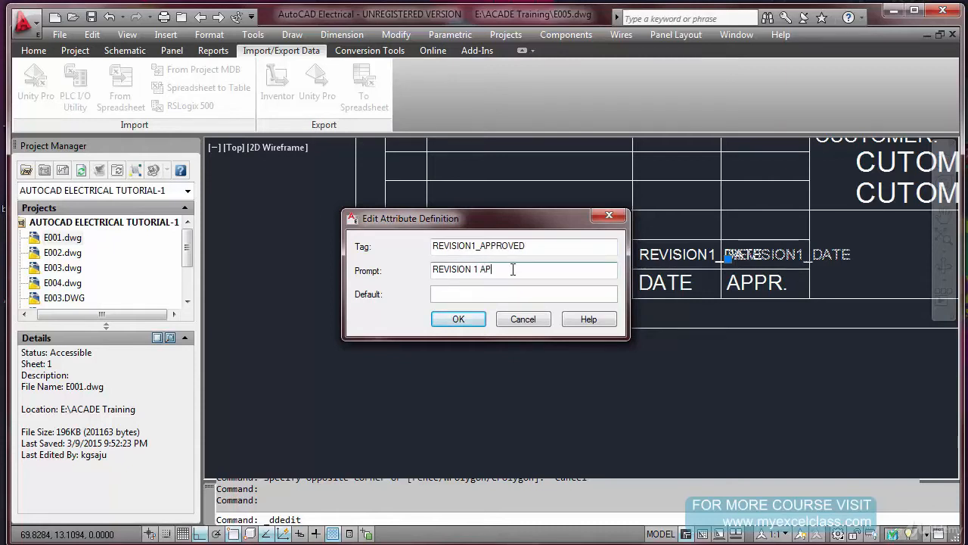
left_click(459, 318)
key("Escape")
scroll(418, 323, "down", 4)
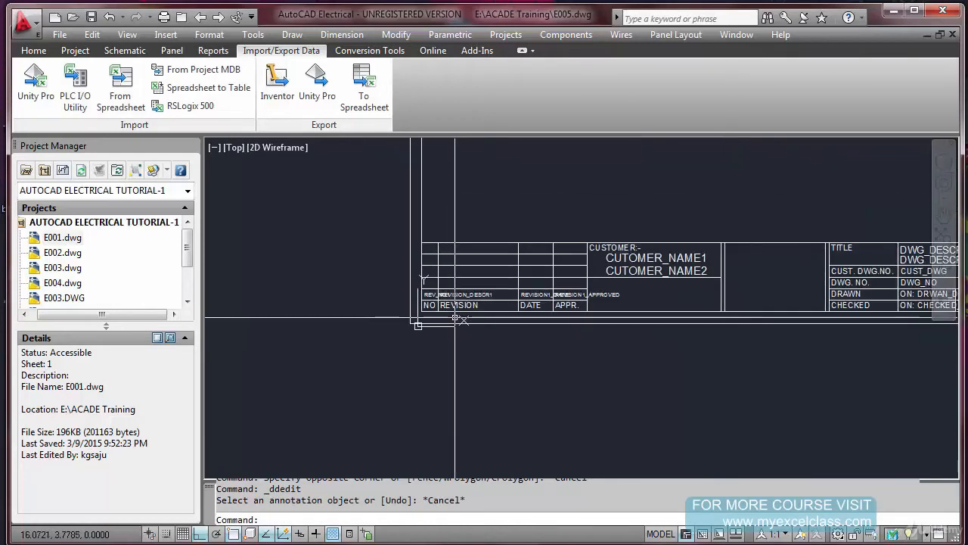
Show the full extents of the title block and save E005.dwg
type("z")
key("Return")
type("E")
key("Return")
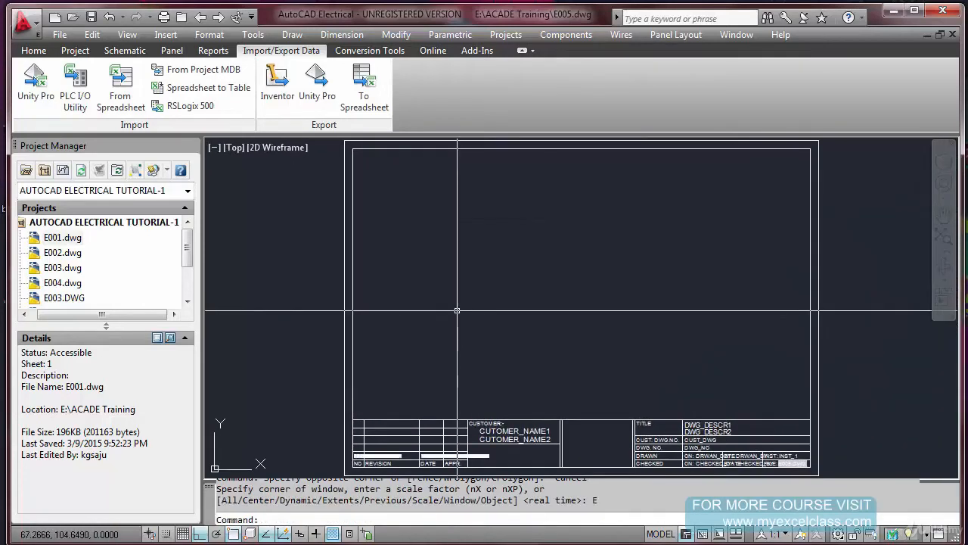
key("ctrl+s")
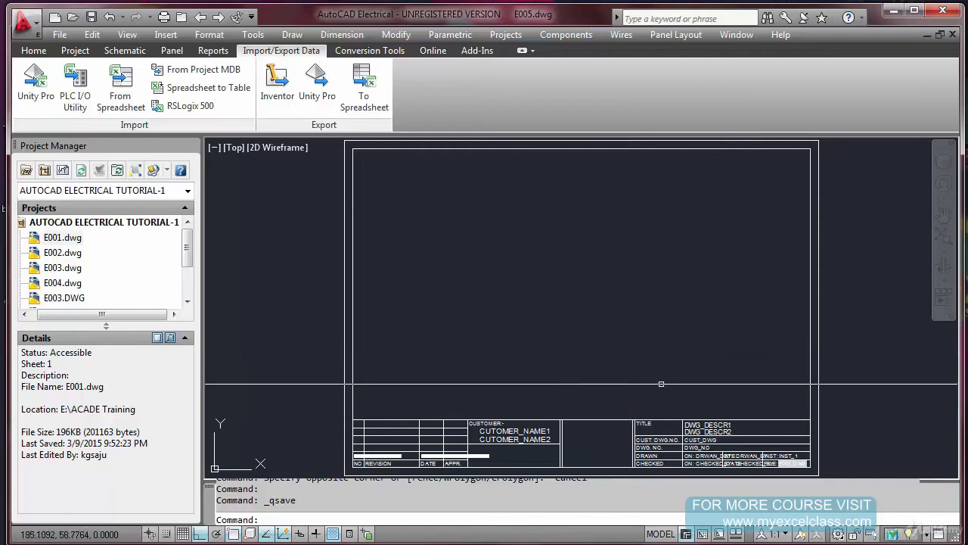
scroll(538, 463, "up", 3)
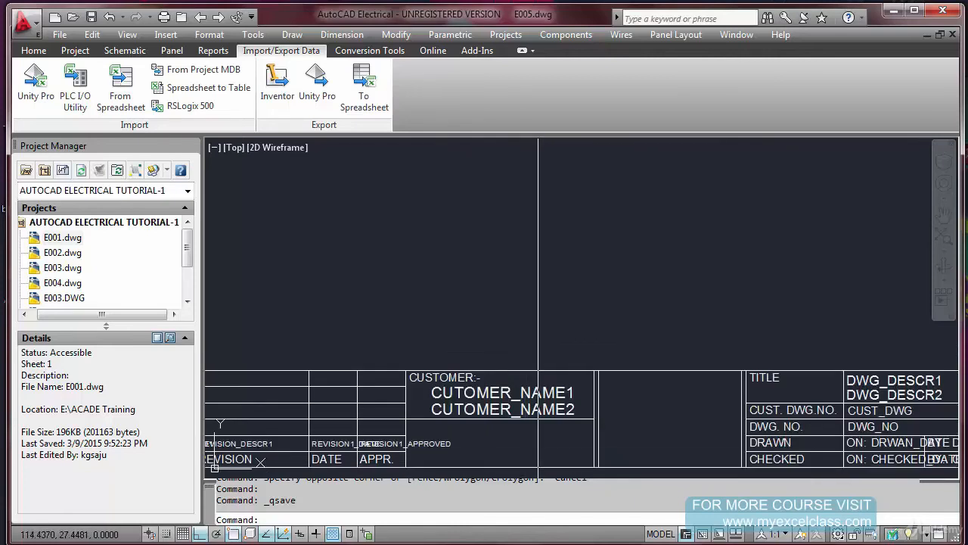
scroll(525, 325, "down", 1)
scroll(565, 322, "up", 1)
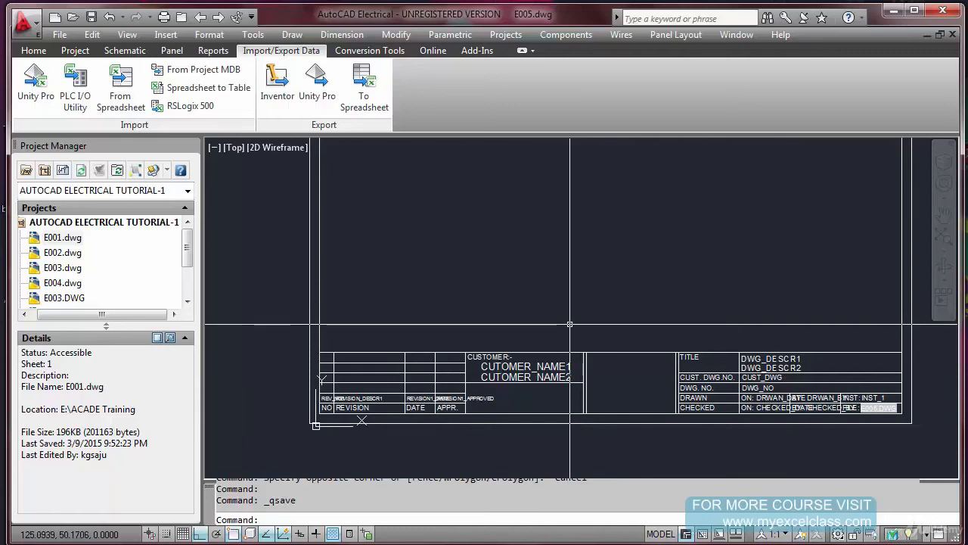
key("Escape")
key("Escape")
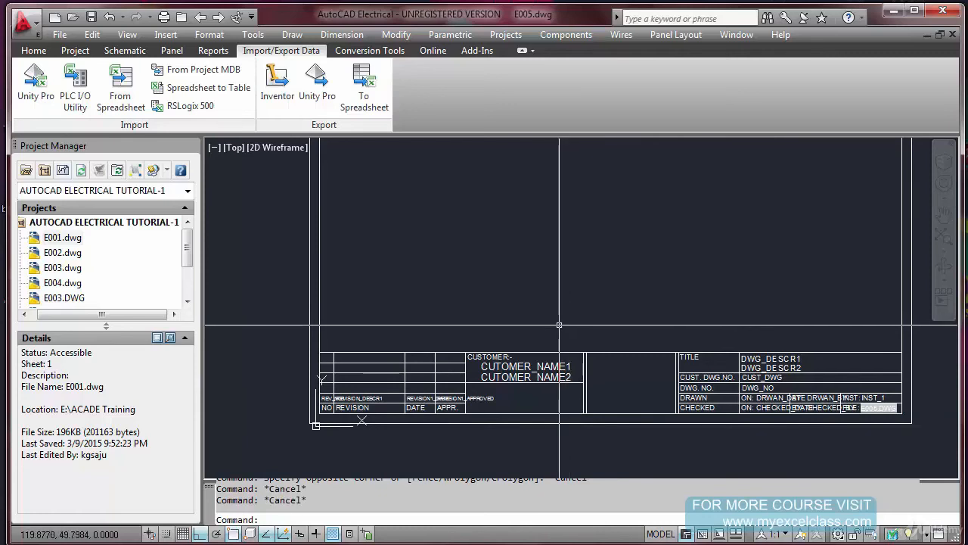
Restore the full-extents view of the sheet and save the drawing again
type("z")
key("Return")
type("E")
key("Return")
key("ctrl+s")
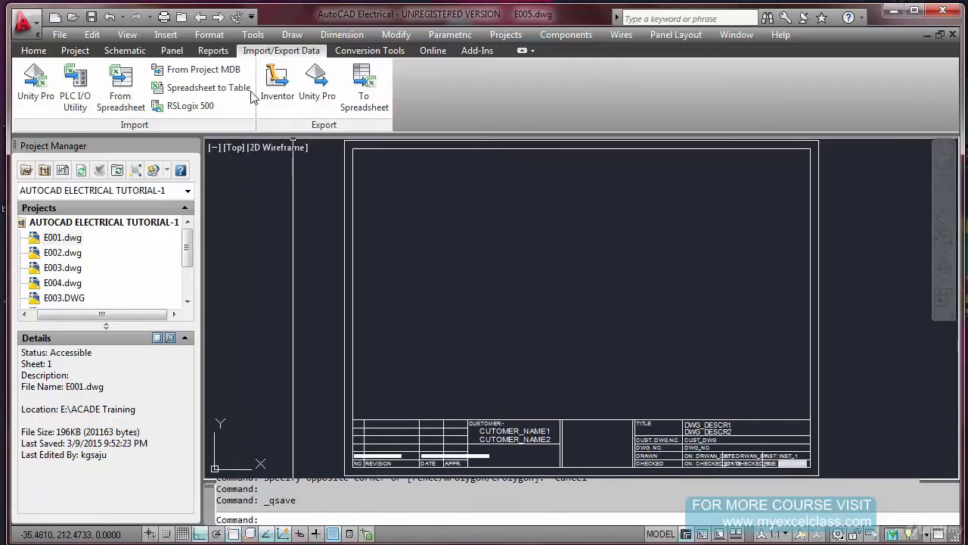
Start a new block definition and begin selecting its objects in the drawing
left_click(253, 36)
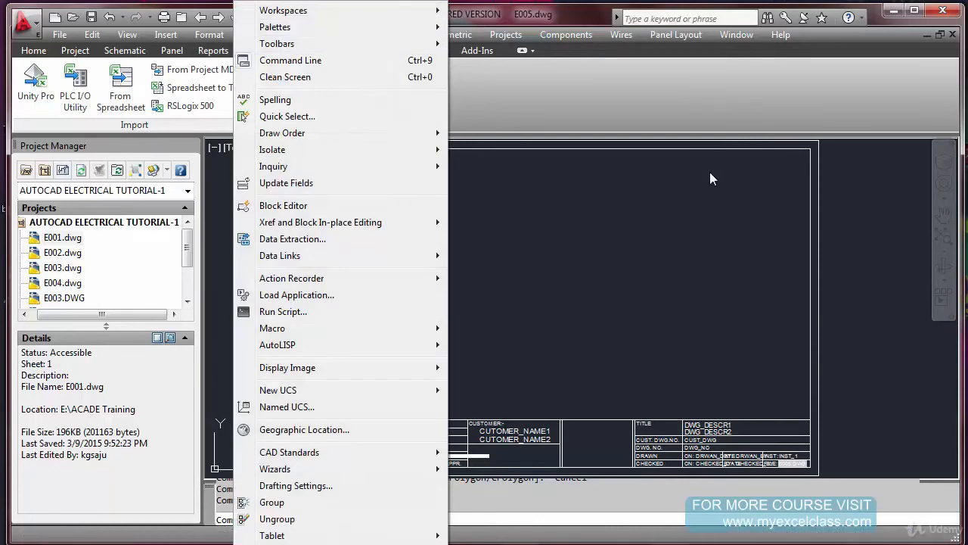
left_click(687, 208)
left_click(687, 208)
left_click(292, 36)
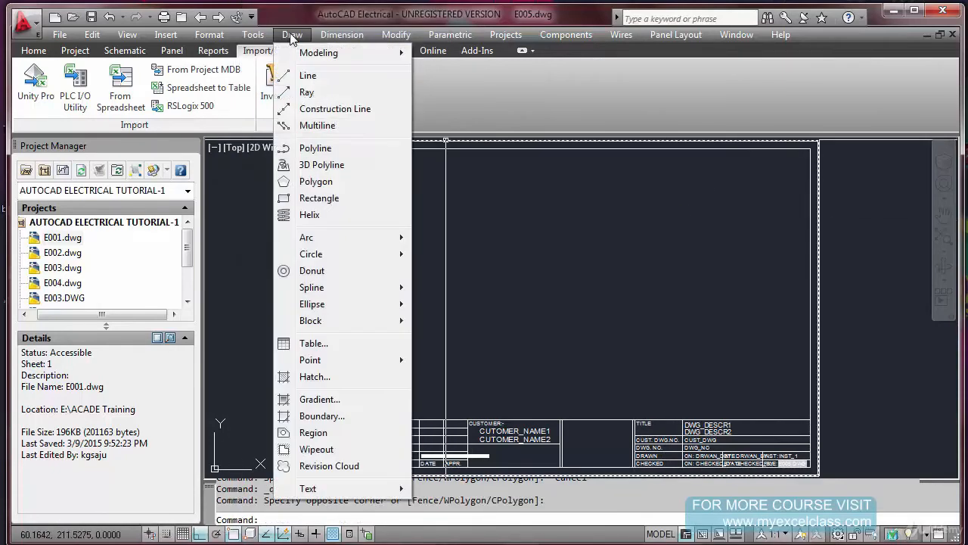
mouse_move(326, 322)
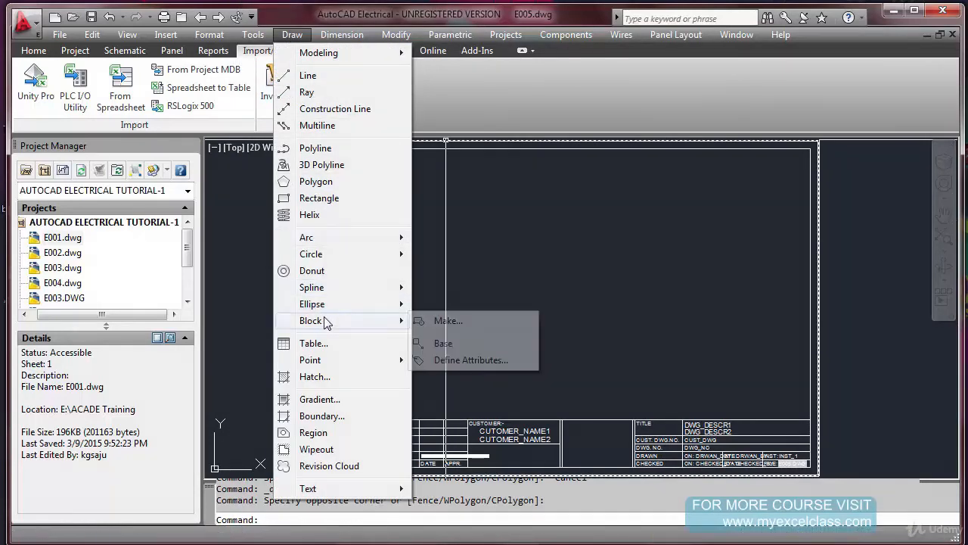
left_click(443, 322)
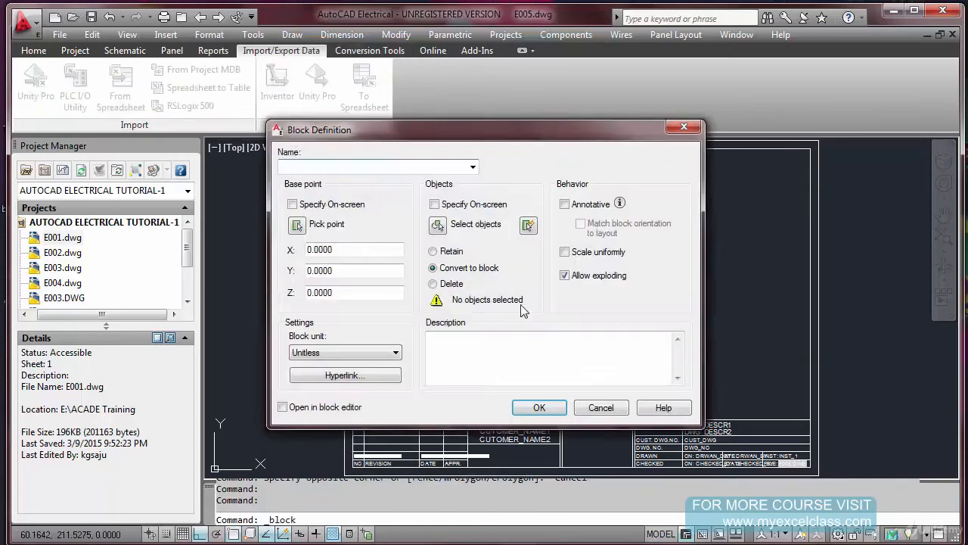
left_click(439, 225)
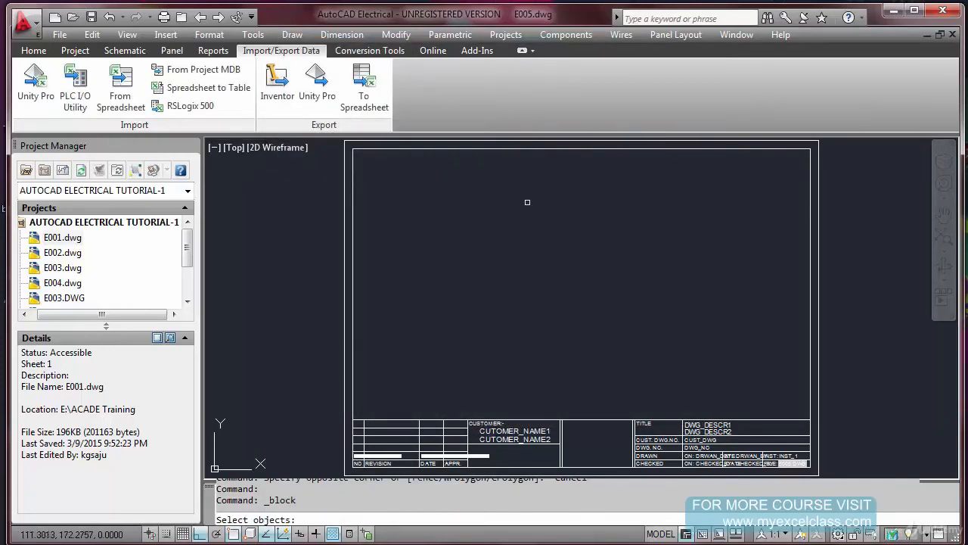
Add the attributes DWG_DESCR1, DWG_DESCR2, CUST_DWG and DWG_NO to the block selection one by one, in that order
scroll(562, 264, "down", 1)
scroll(659, 384, "up", 4)
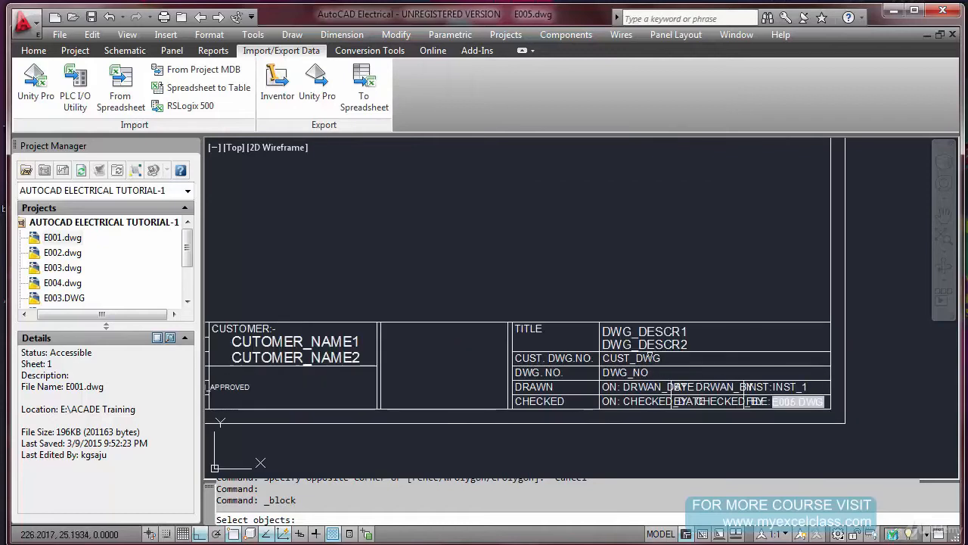
scroll(655, 374, "up", 1)
scroll(647, 341, "up", 1)
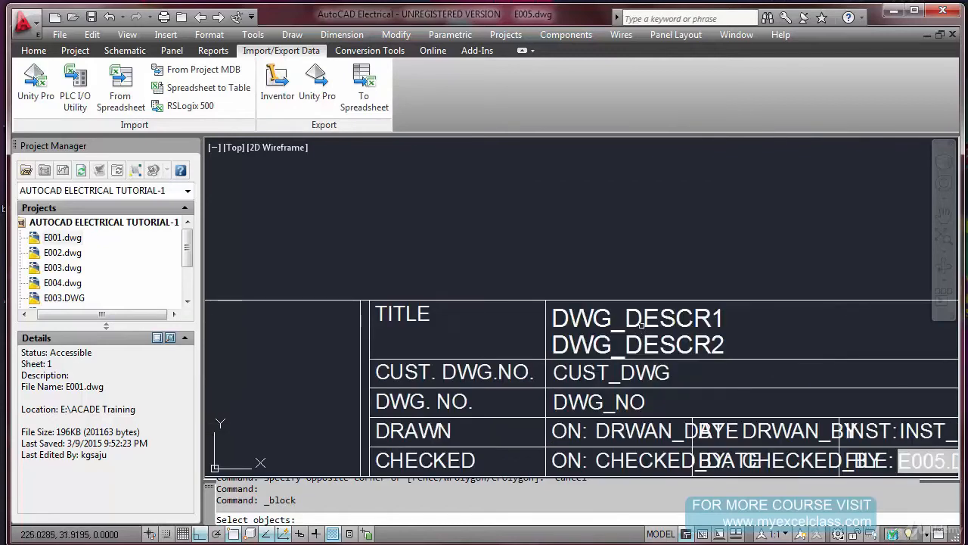
left_click(643, 329)
left_click(641, 342)
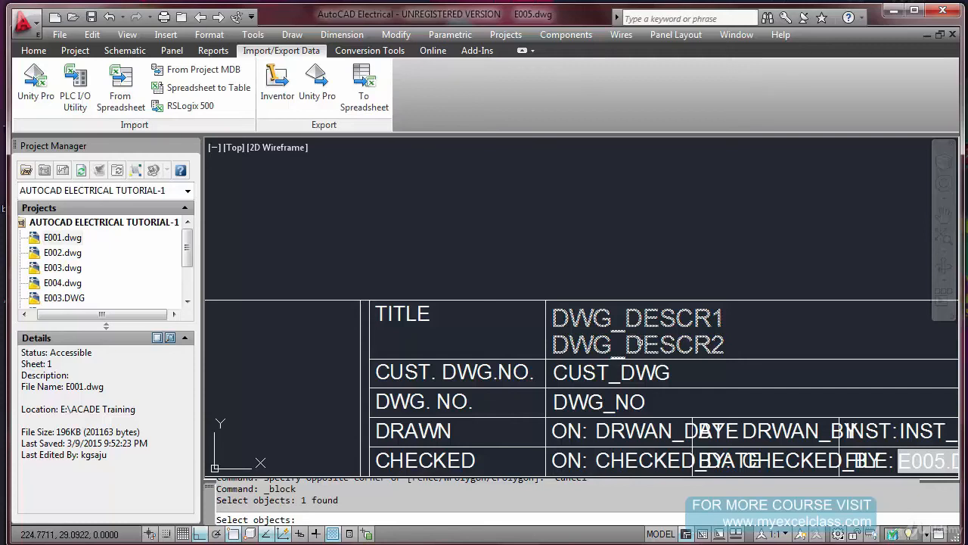
left_click(639, 343)
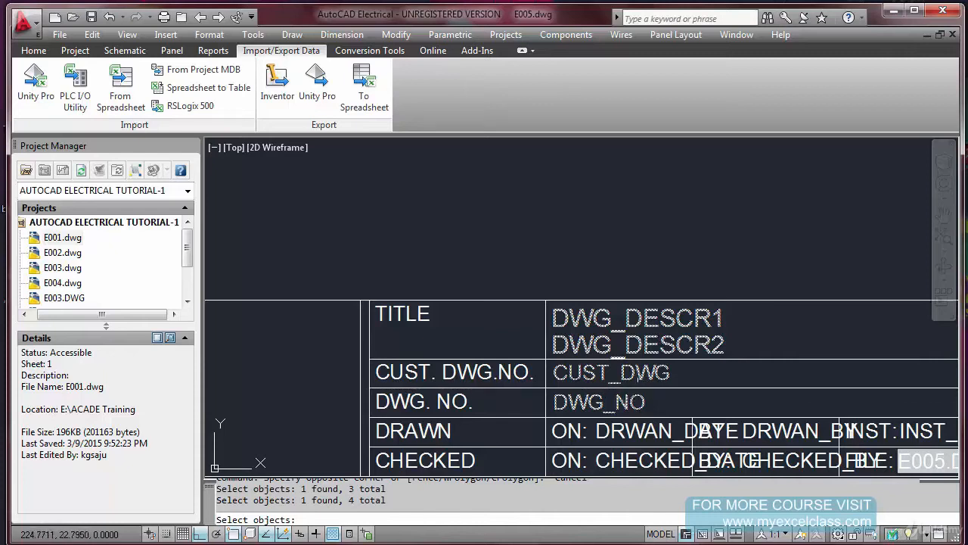
Add the date and by attributes of the DRAWN and CHECKED rows to the selection, ending with INST_1
scroll(638, 371, "down", 4)
scroll(638, 342, "up", 3)
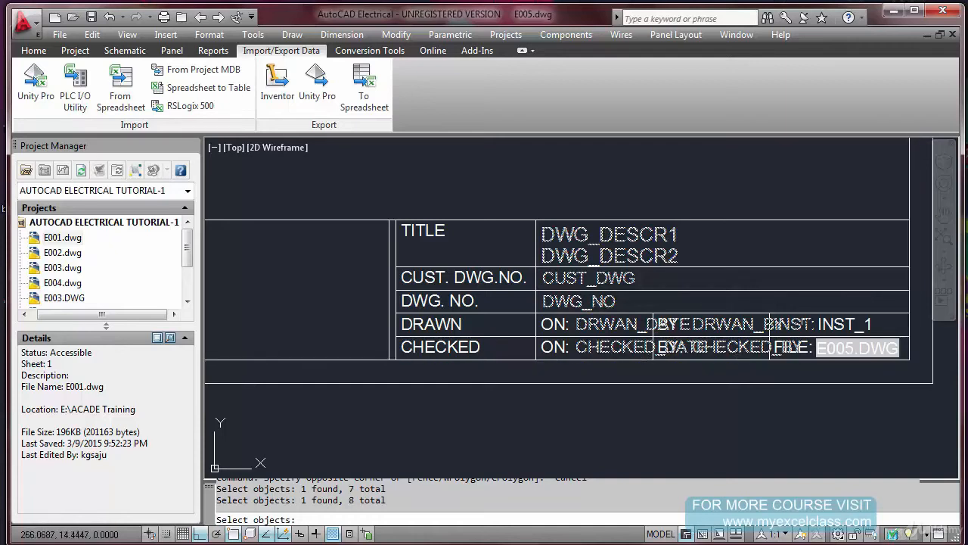
left_click(839, 323)
scroll(687, 293, "down", 4)
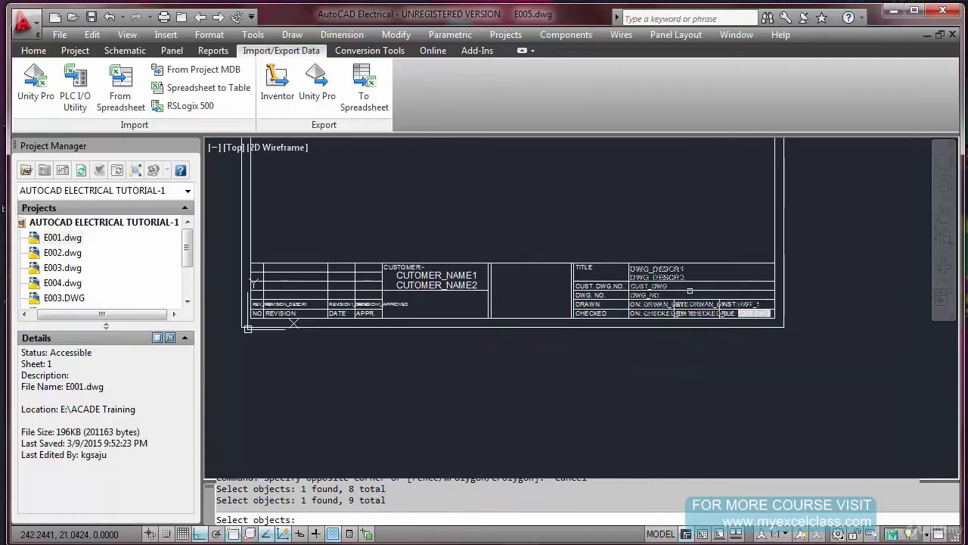
Add CUTOMER_NAME1 and CUTOMER_NAME2 to the selection, followed by the revision number, description, date and approved attributes
scroll(386, 278, "up", 3)
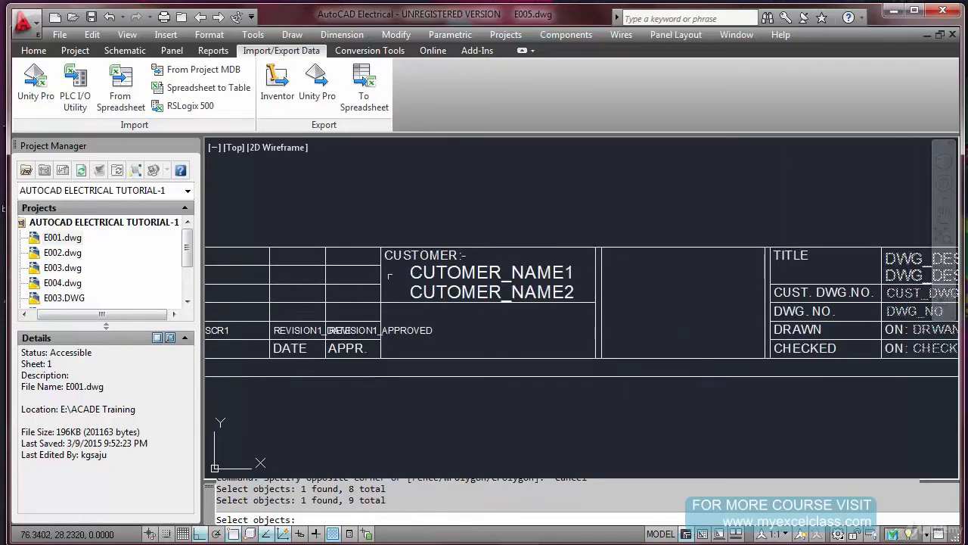
left_click(428, 276)
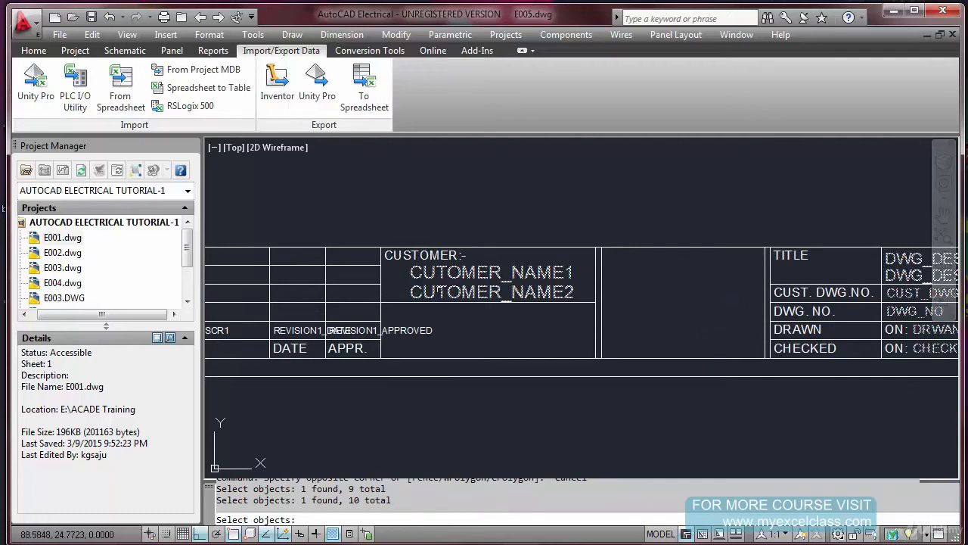
left_click(444, 289)
scroll(649, 289, "down", 4)
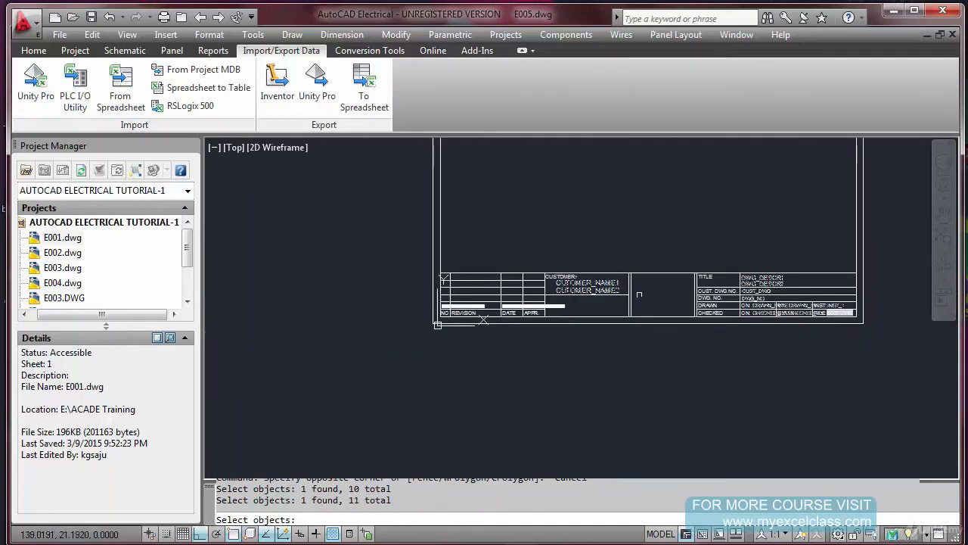
scroll(459, 307, "up", 5)
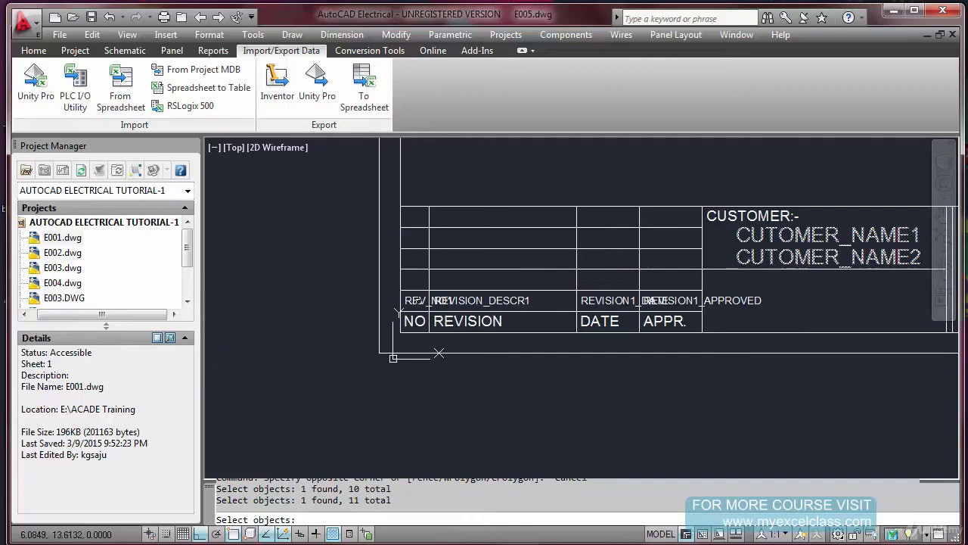
left_click(399, 312)
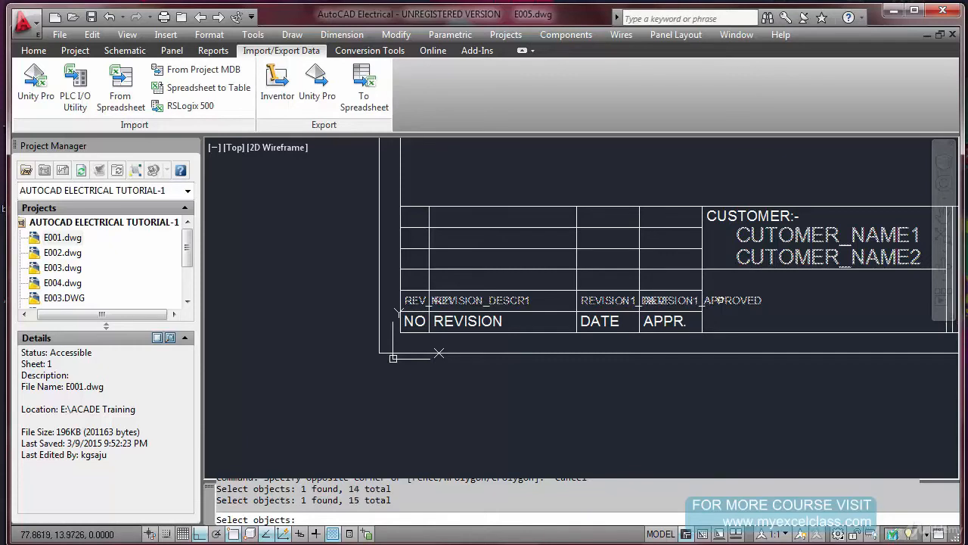
Add both frame rectangles and the lines bounding the customer section to the block selection
scroll(621, 258, "down", 8)
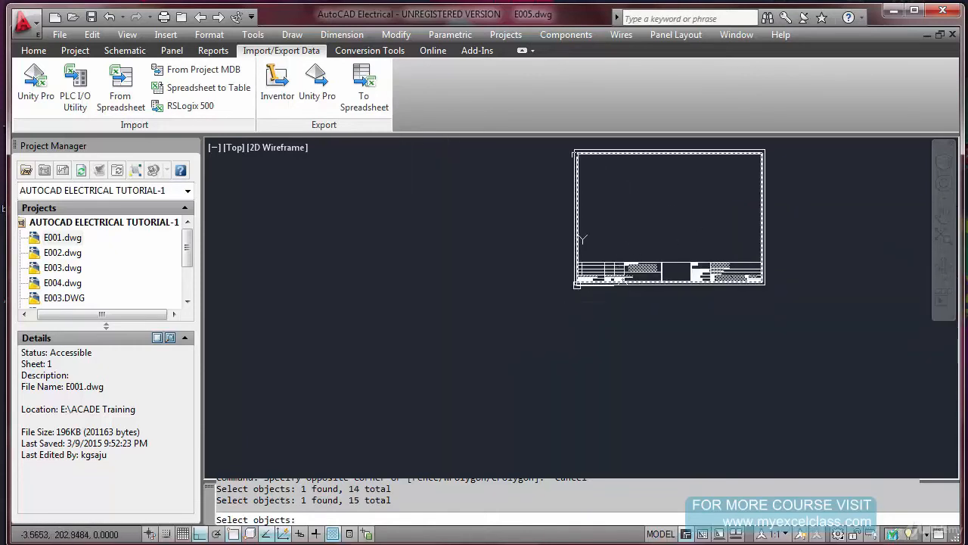
left_click(571, 149)
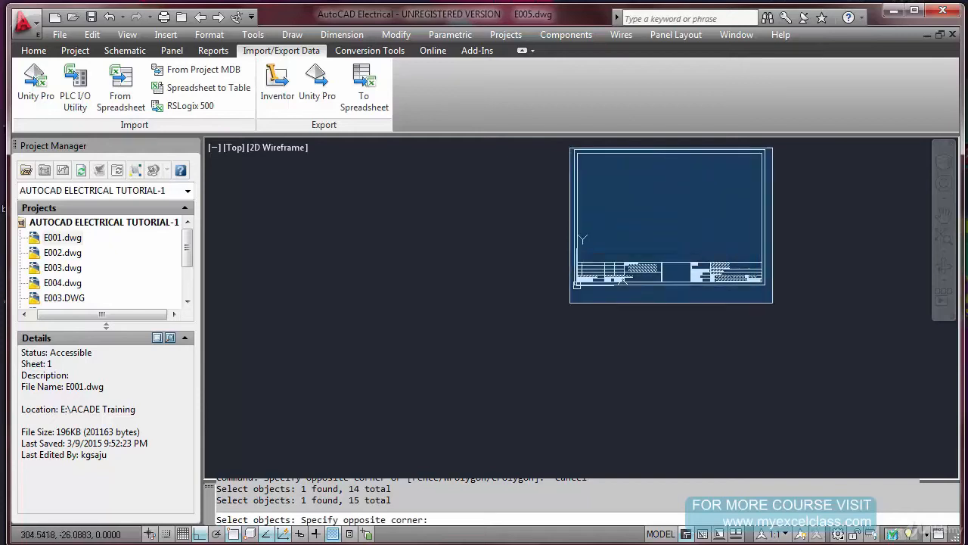
left_click(587, 201)
left_click(790, 218)
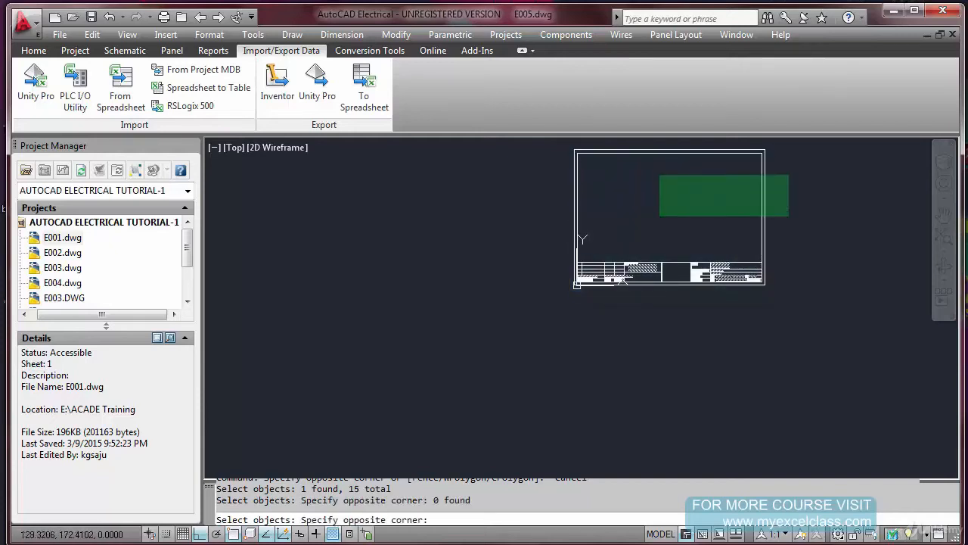
left_click(555, 147)
scroll(686, 246, "up", 5)
left_click(664, 279)
left_click(638, 394)
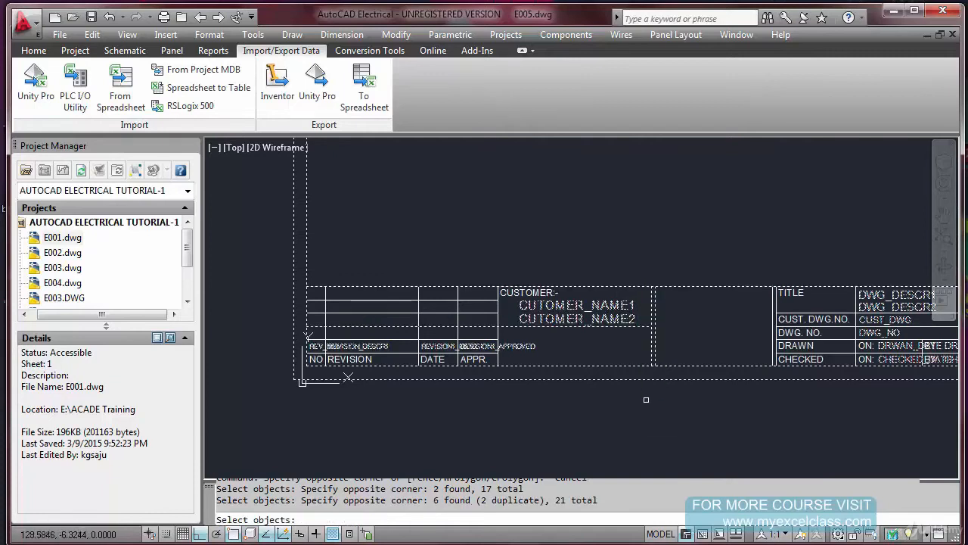
Add the revision table's grid lines, the CUSTOMER:- label and the NO, REVISION, DATE and APPR. labels to the selection
left_click(469, 261)
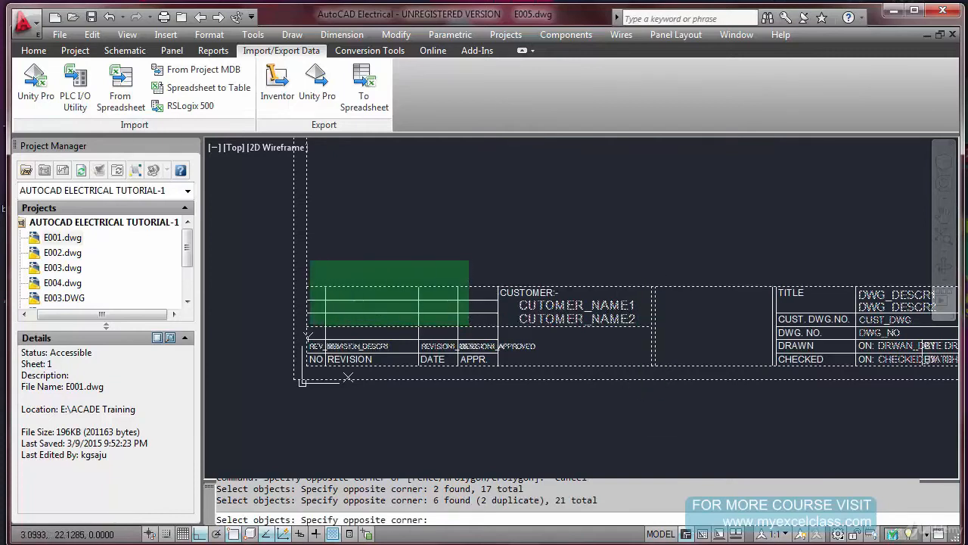
left_click(306, 327)
left_click(512, 269)
left_click(480, 300)
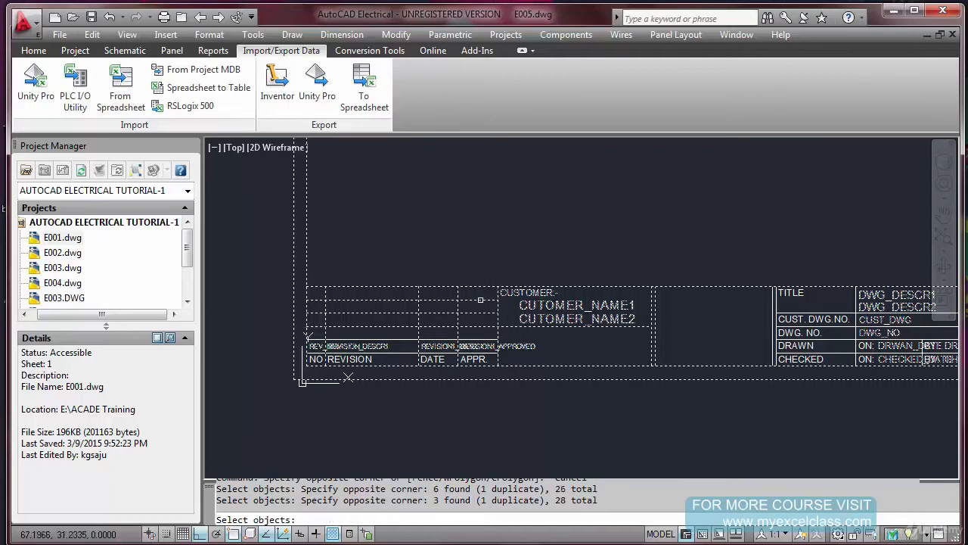
left_click(407, 334)
left_click(392, 363)
left_click(523, 410)
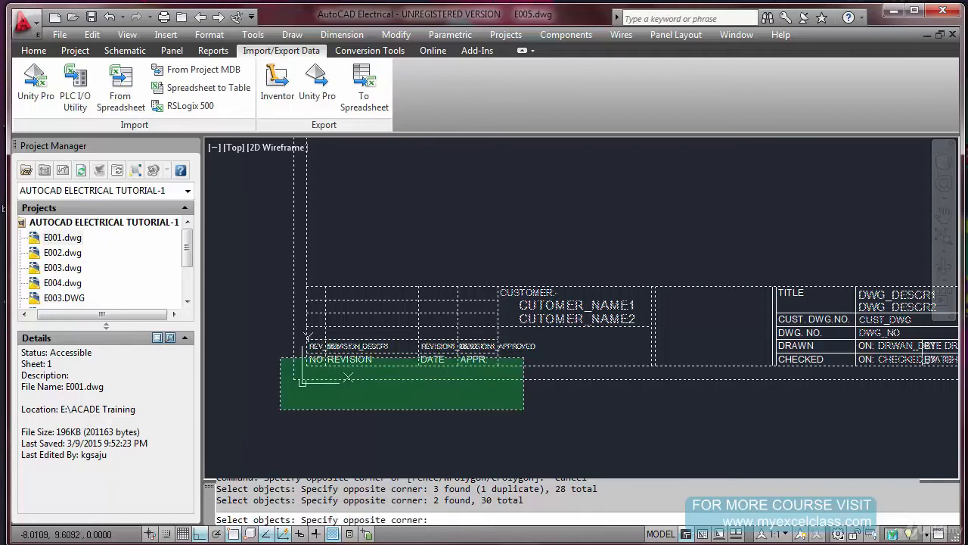
left_click(280, 354)
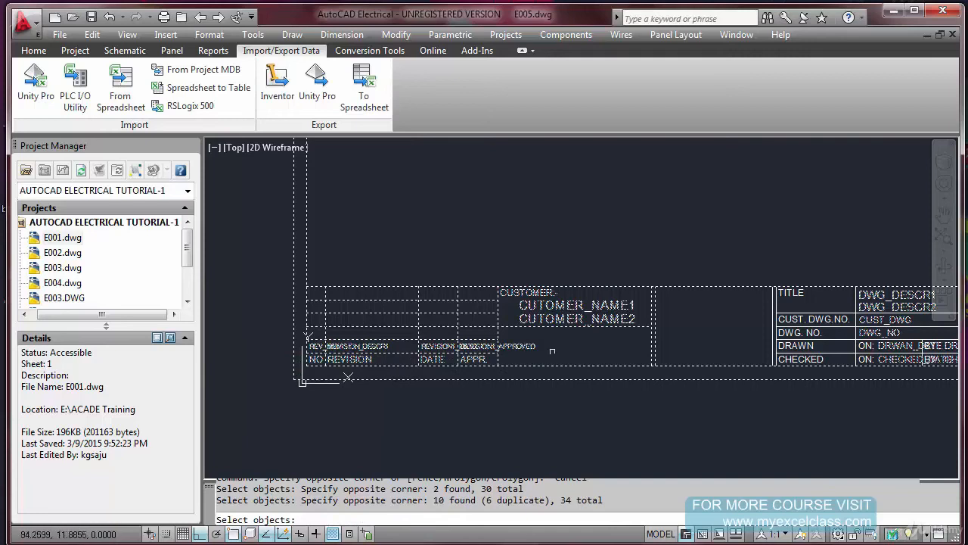
Add the title section's lines and its TITLE, CUST. DWG.NO., DWG. NO., DRAWN and CHECKED labels to the selection
left_click(820, 268)
left_click(746, 402)
scroll(850, 303, "up", 3)
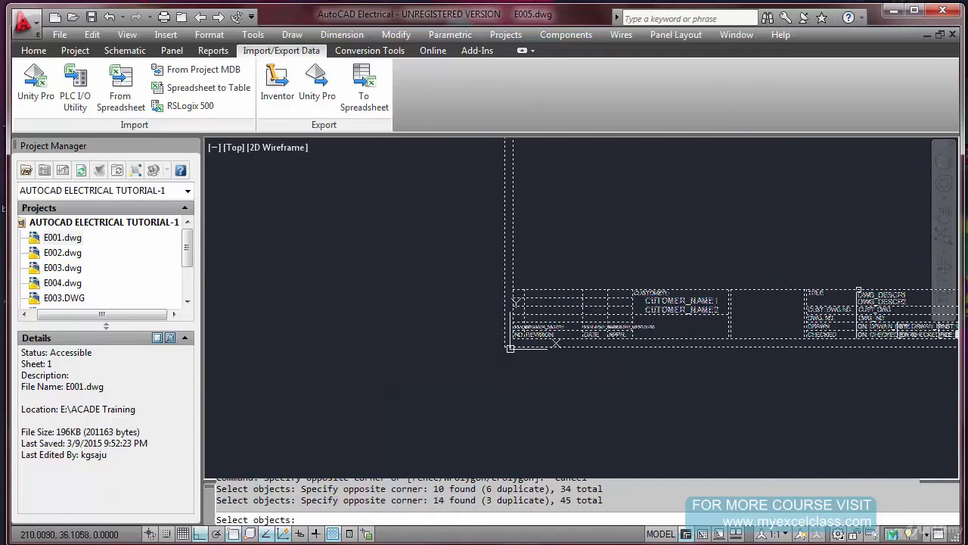
left_click(848, 297)
scroll(704, 249, "down", 3)
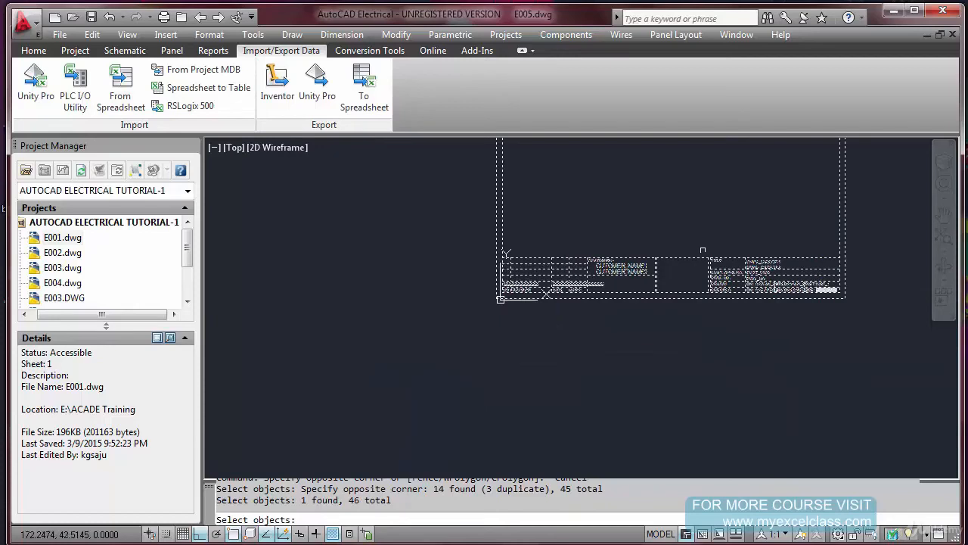
Add the INST:, FILE:, ON: and BY: labels and the divider lines between those cells to the block selection
scroll(821, 276, "up", 6)
left_click(720, 286)
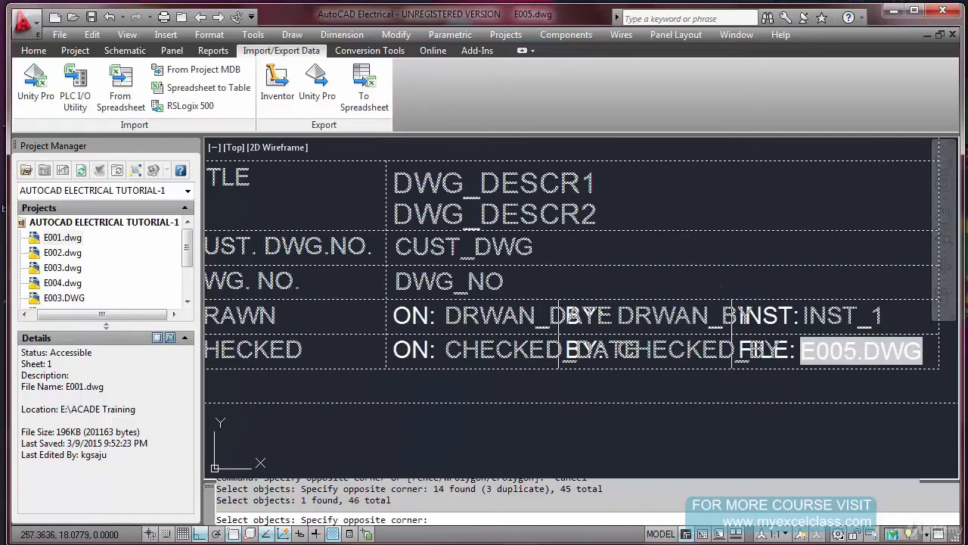
left_click(801, 388)
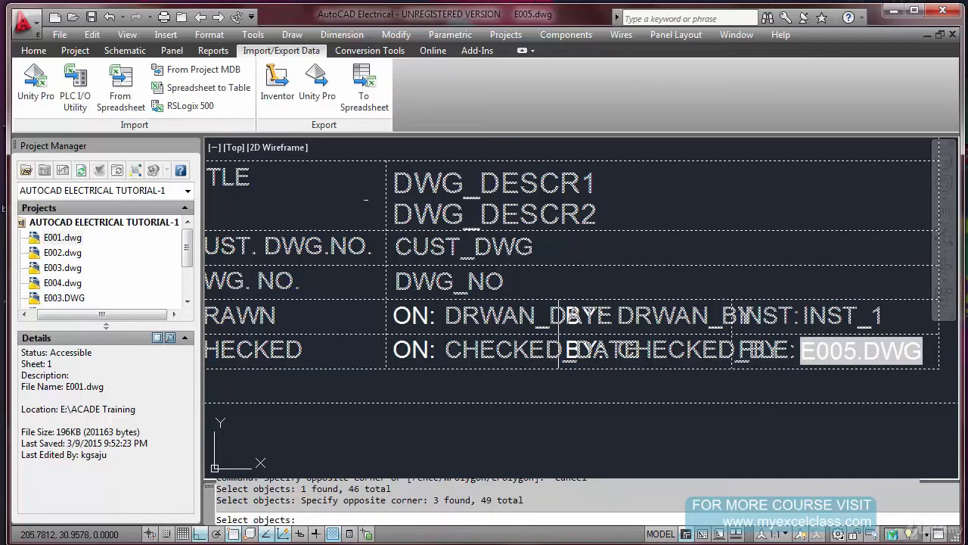
left_click(365, 198)
left_click(449, 378)
left_click(541, 386)
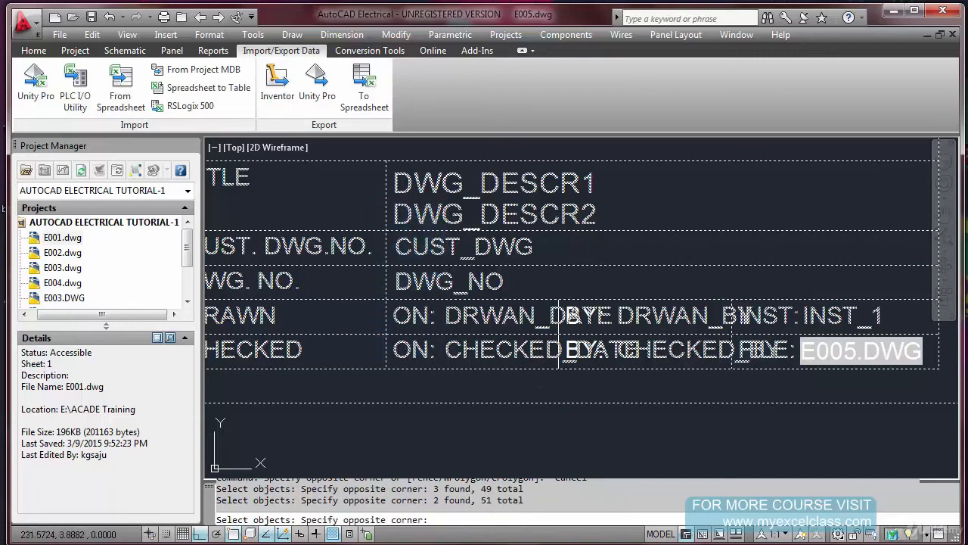
left_click(627, 282)
Finish the object selection and create the block as TRAIL_TB1, set to open in the block editor
scroll(628, 282, "down", 5)
middle_click_drag(519, 254, 530, 322)
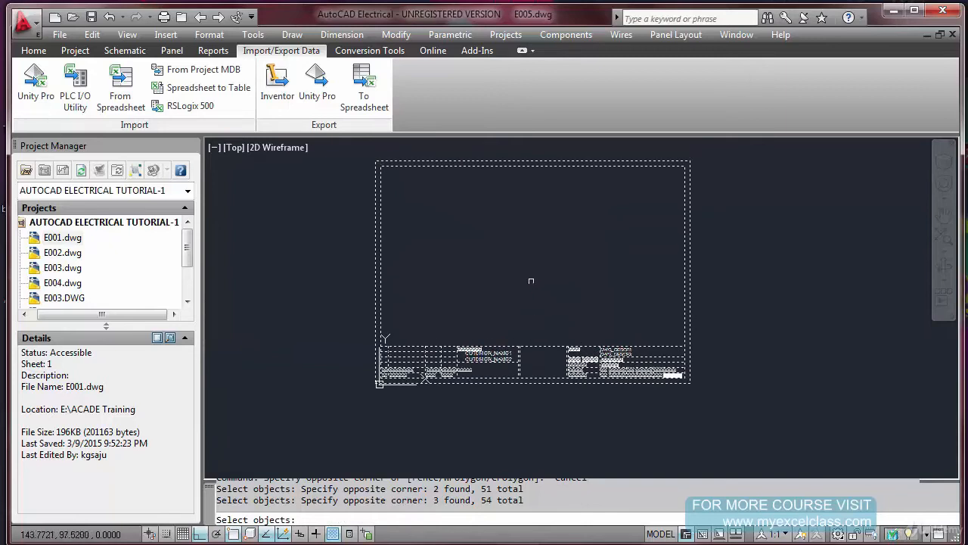
key("Return")
left_click(328, 167)
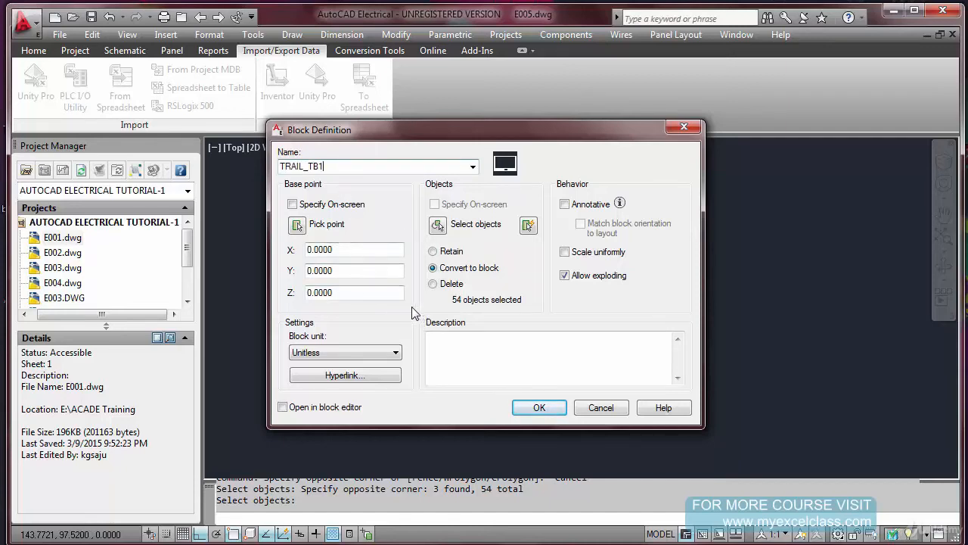
left_click(282, 407)
left_click(527, 412)
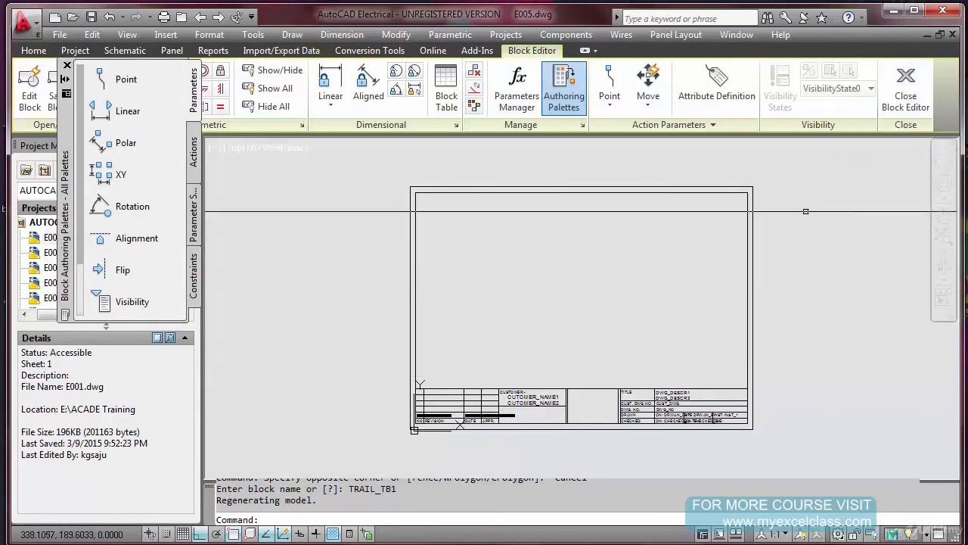
Check the title block's attributes in the block editor and close it, saving the changes to TRAIL_TB1
scroll(685, 408, "up", 2)
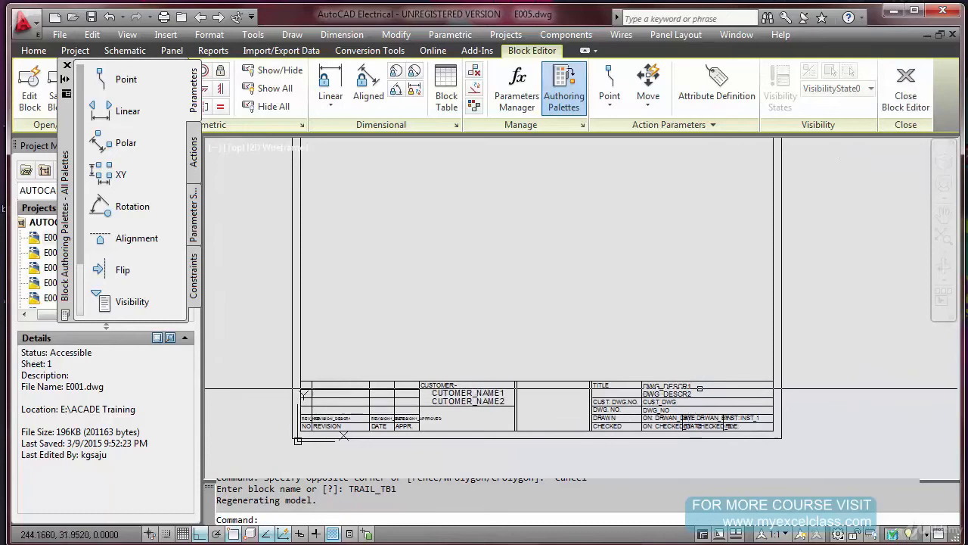
scroll(730, 346, "down", 2)
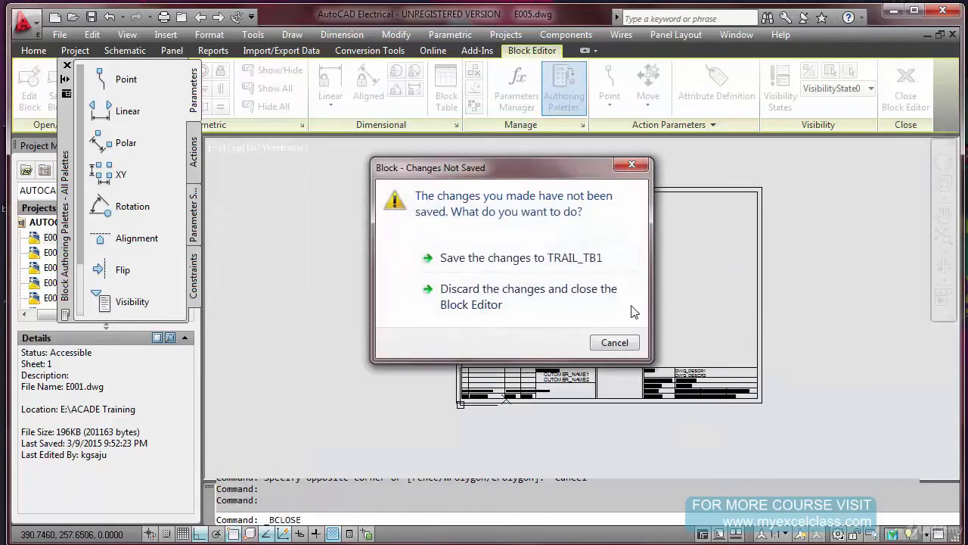
left_click(479, 270)
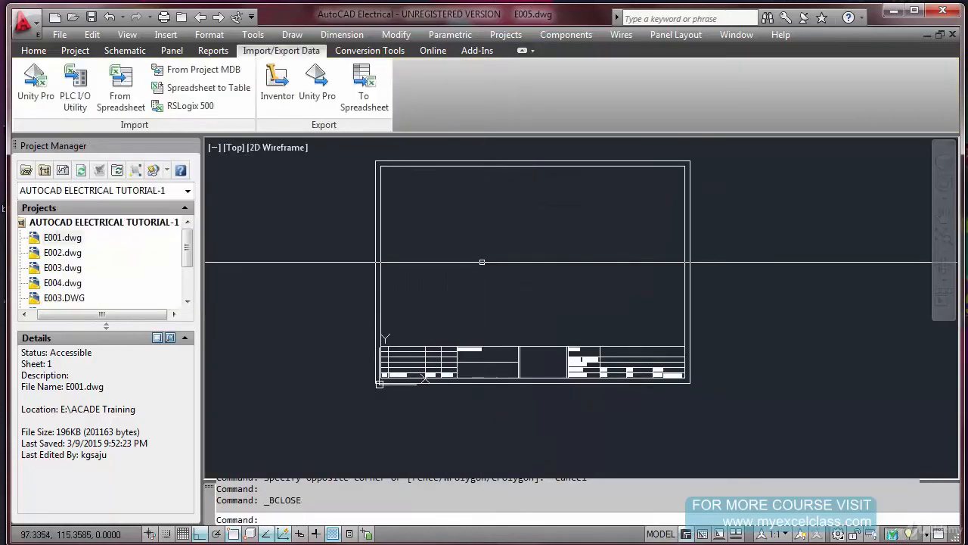
Examine the title, customer and revision sections of the converted title block in the drawing
scroll(610, 370, "up", 4)
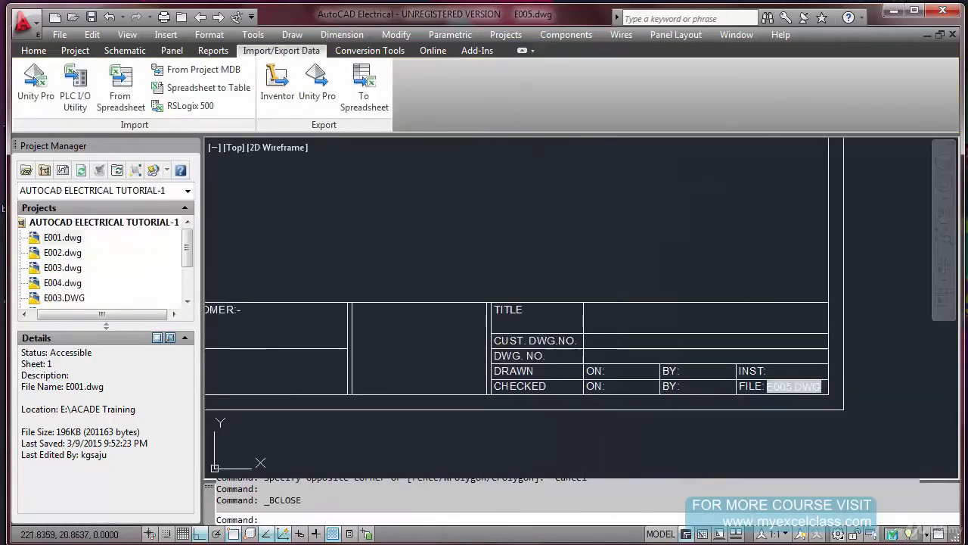
scroll(610, 369, "down", 3)
scroll(631, 316, "up", 3)
middle_click_drag(633, 314, 443, 309)
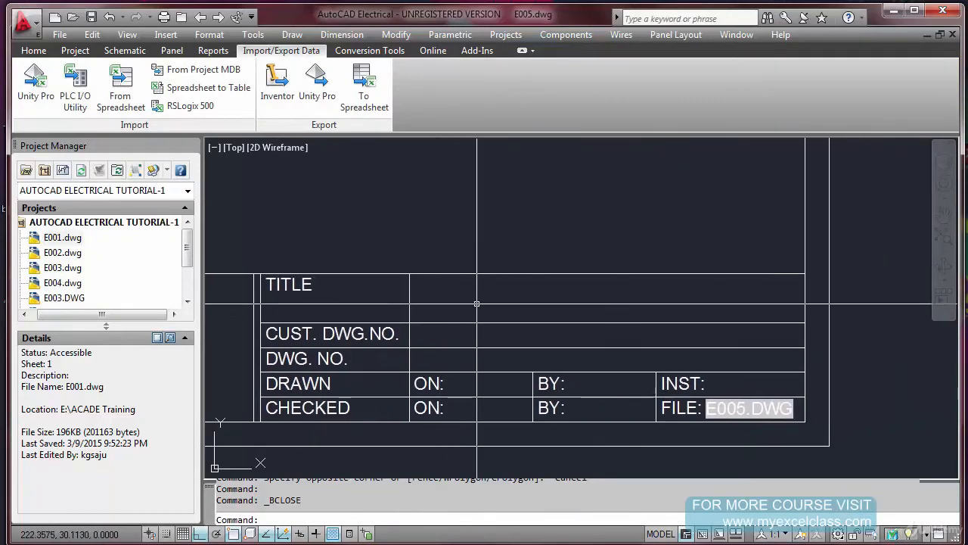
scroll(495, 322, "down", 1)
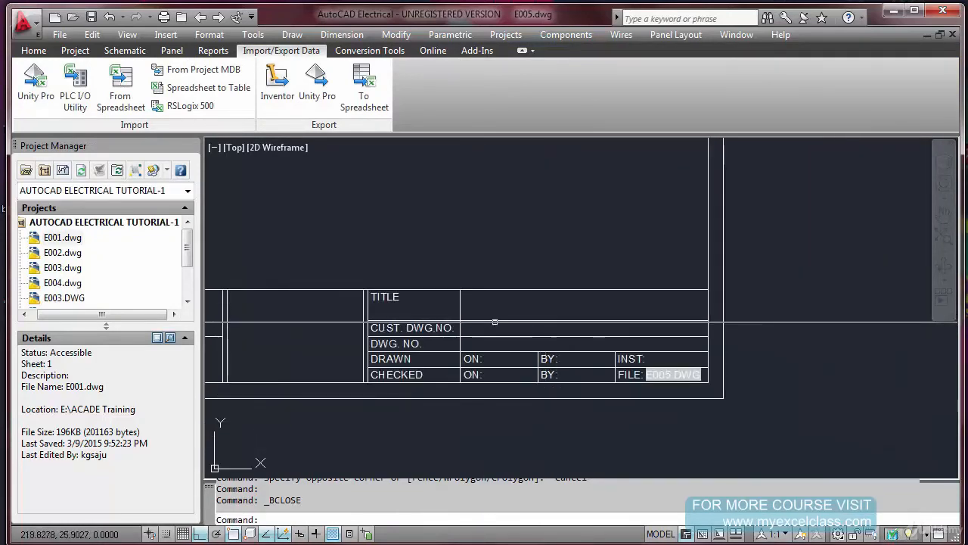
scroll(703, 325, "down", 4)
scroll(437, 334, "up", 5)
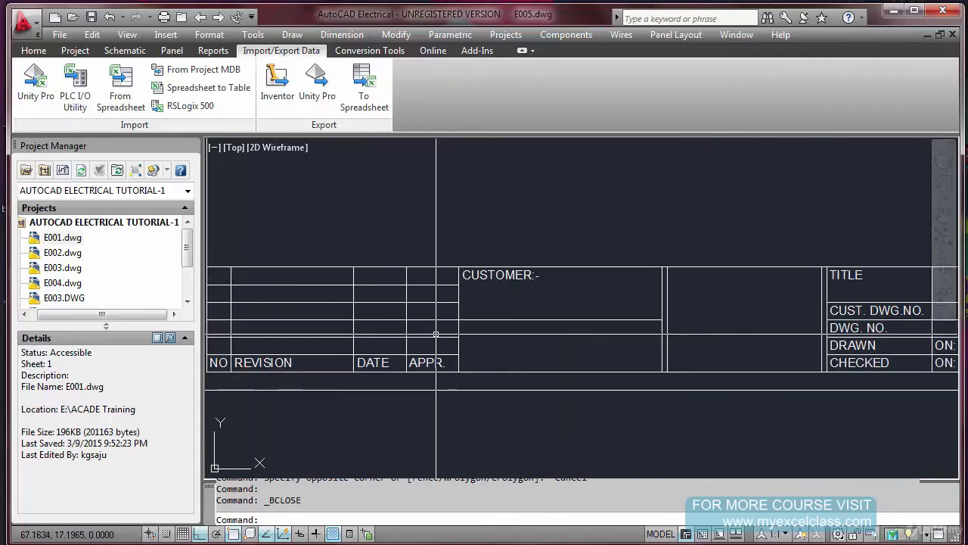
scroll(470, 344, "down", 4)
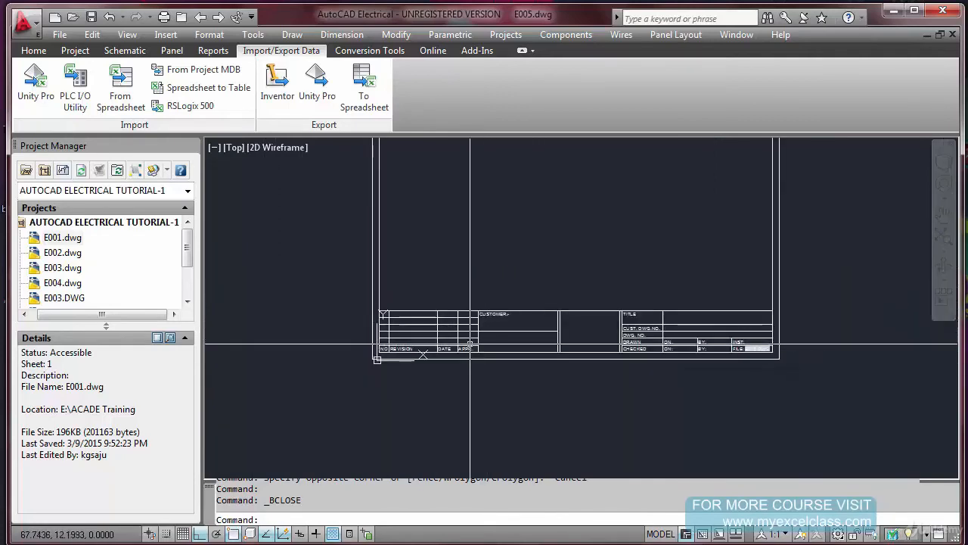
Zoom to the drawing extents and save the drawing
key("Escape")
key("Escape")
type("Z")
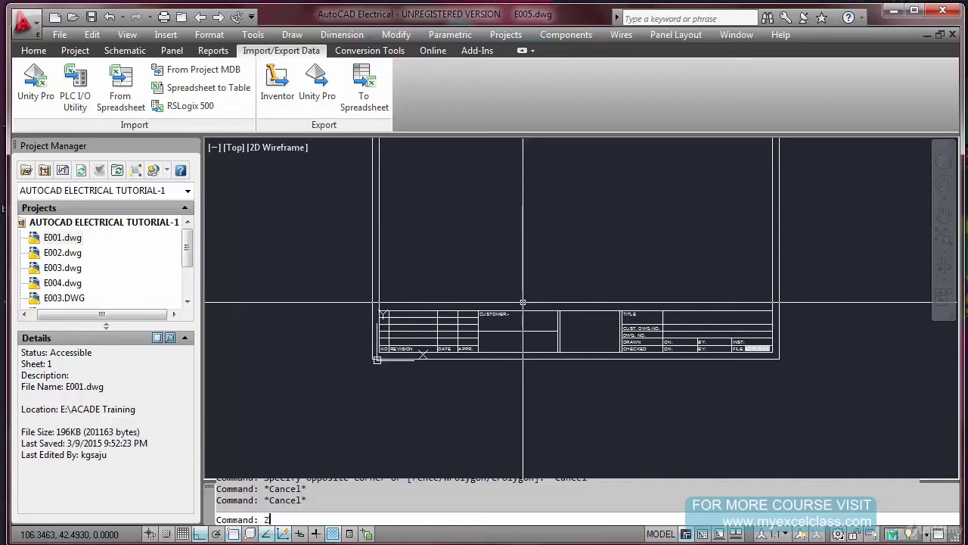
key("Return")
type("E")
key("Return")
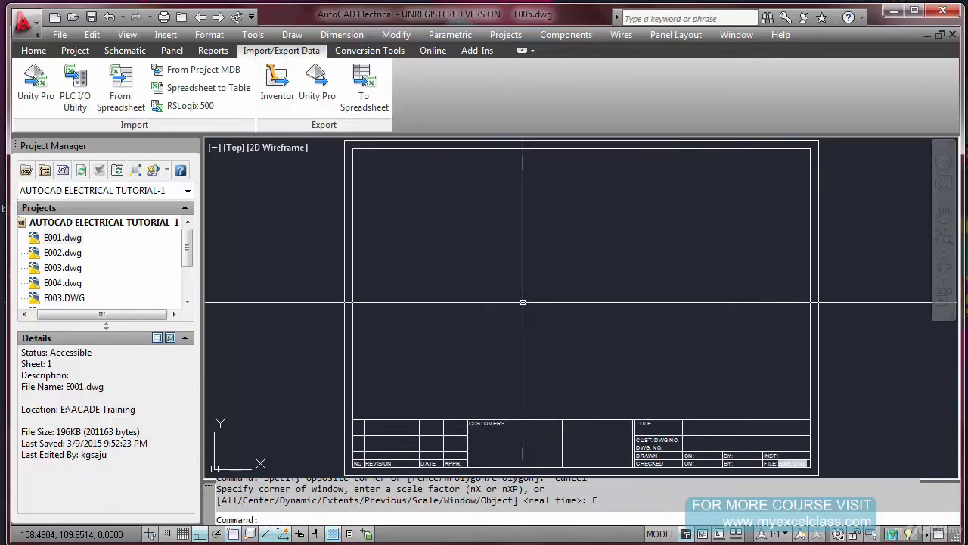
key("ctrl+s")
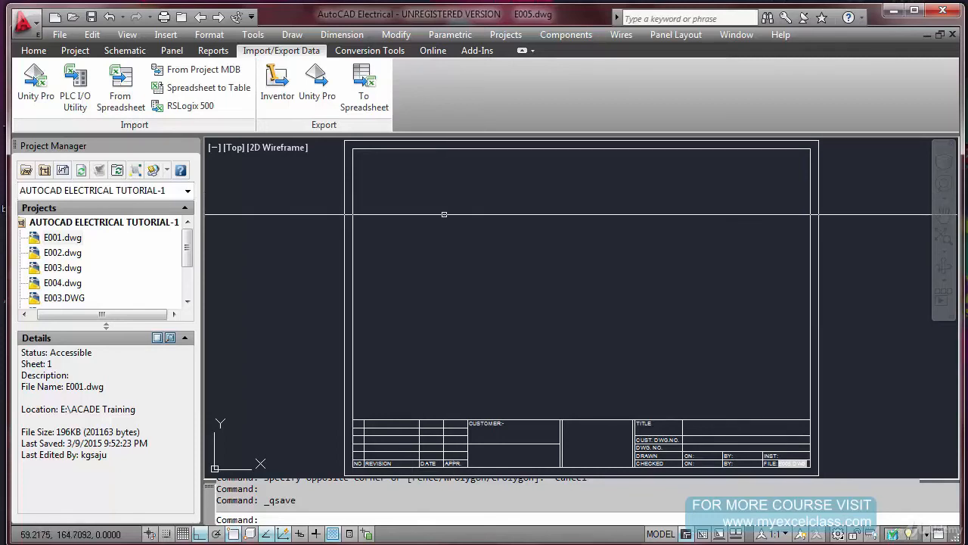
Start the title block setup with the project-specific .WDT file method, overwriting the existing mapping file
left_click(505, 35)
left_click(554, 227)
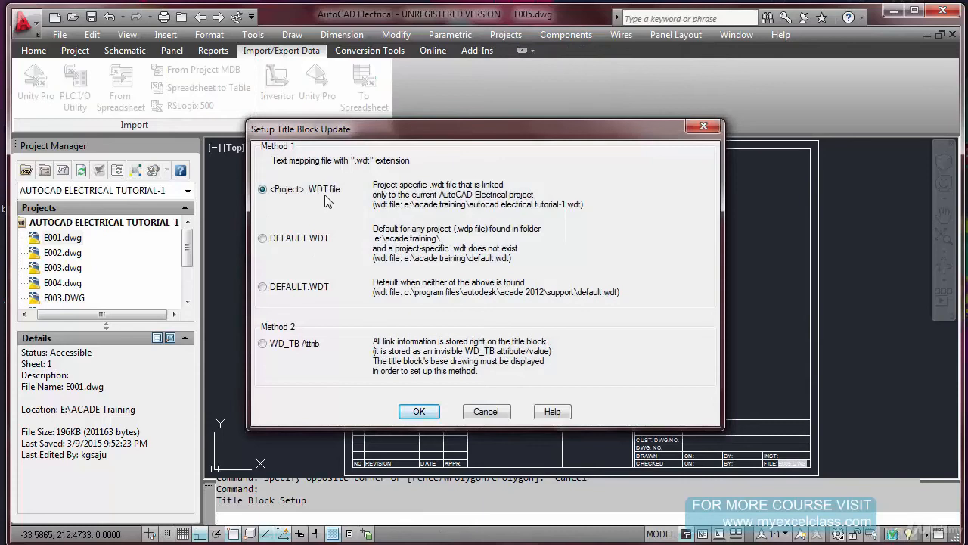
left_click(420, 411)
left_click(436, 321)
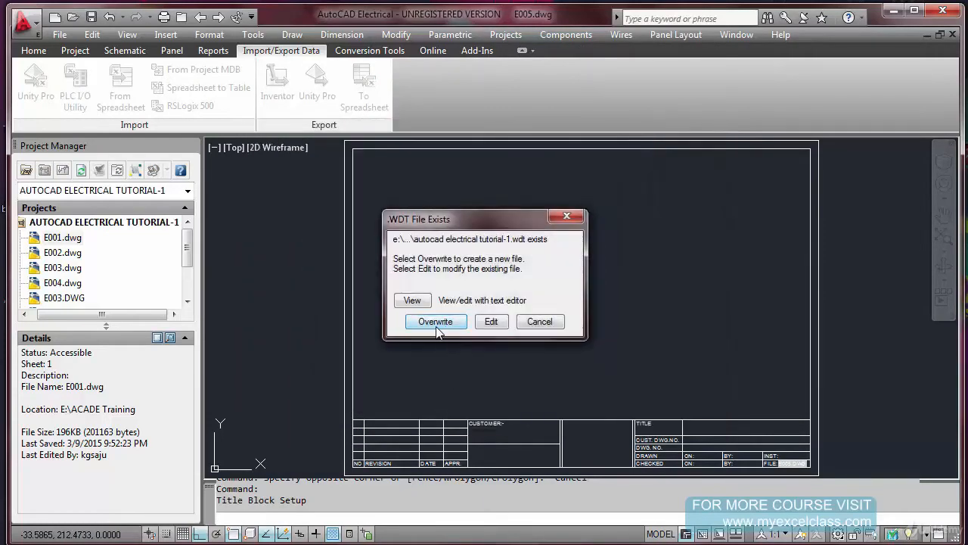
Pick the title block in the drawing and accept TRAIL_TB1 as the block name for the mapping
left_click(430, 292)
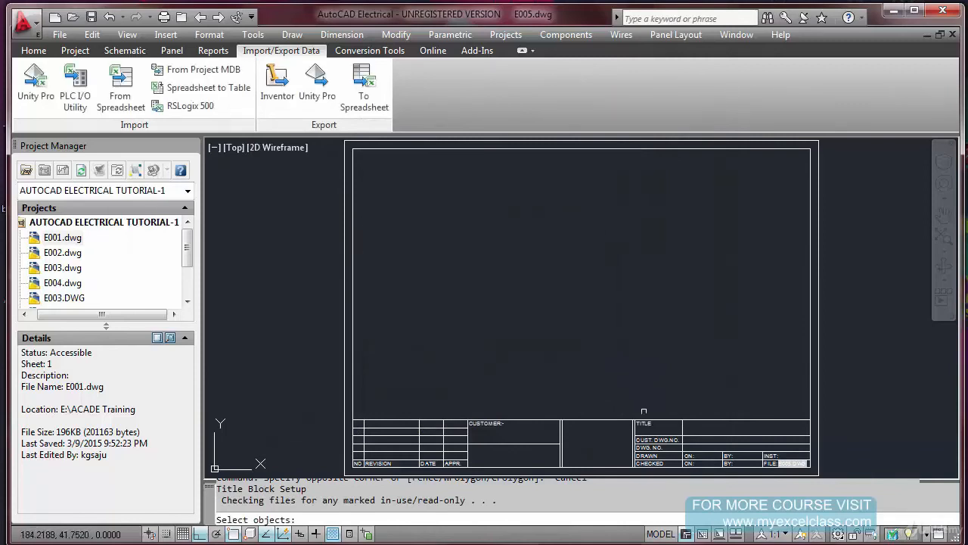
left_click(661, 420)
key("Return")
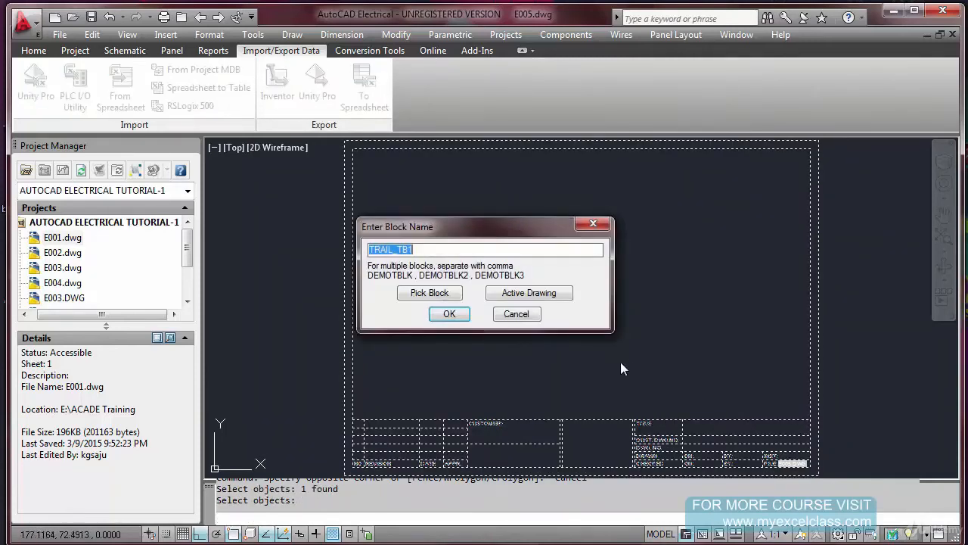
left_click(451, 315)
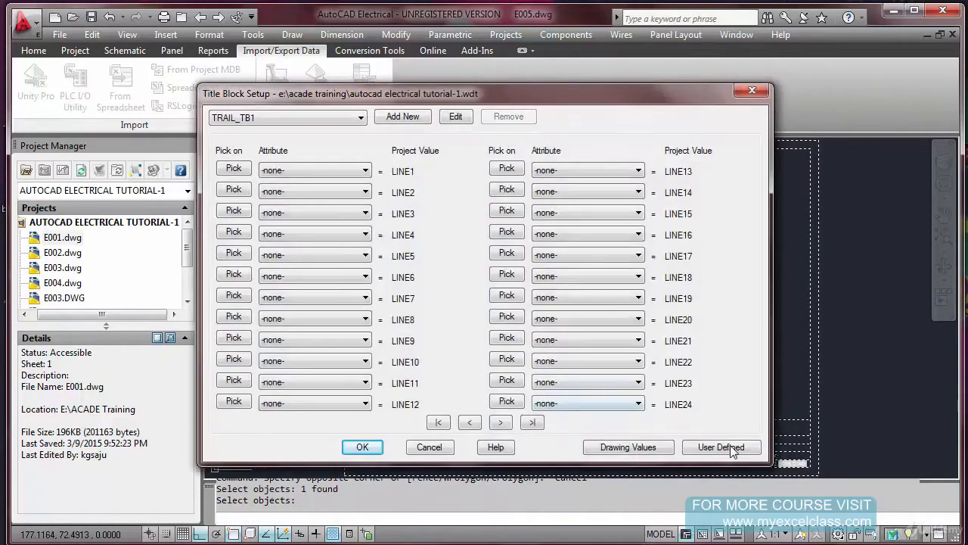
Open the user-defined assignments of the title block setup and display the attributes available for linking
left_click(730, 449)
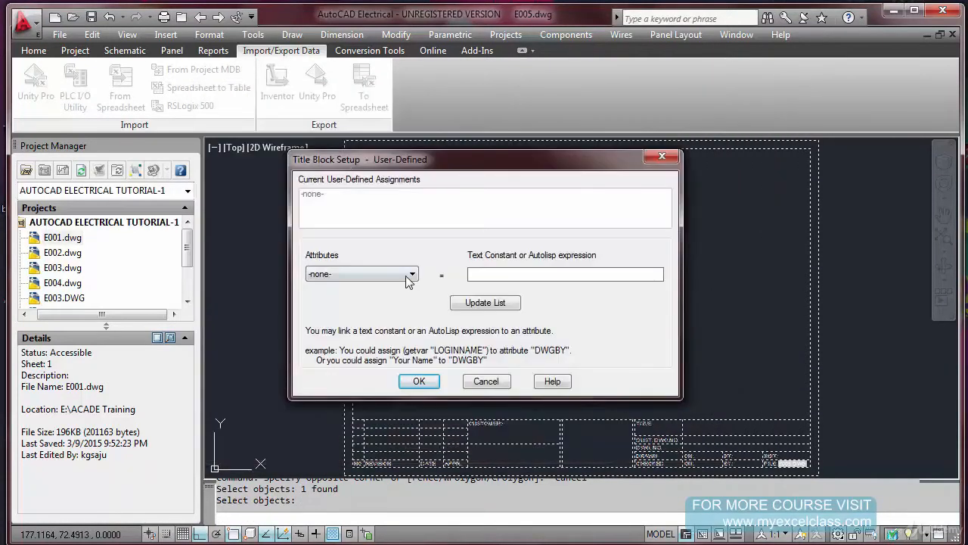
left_click(409, 276)
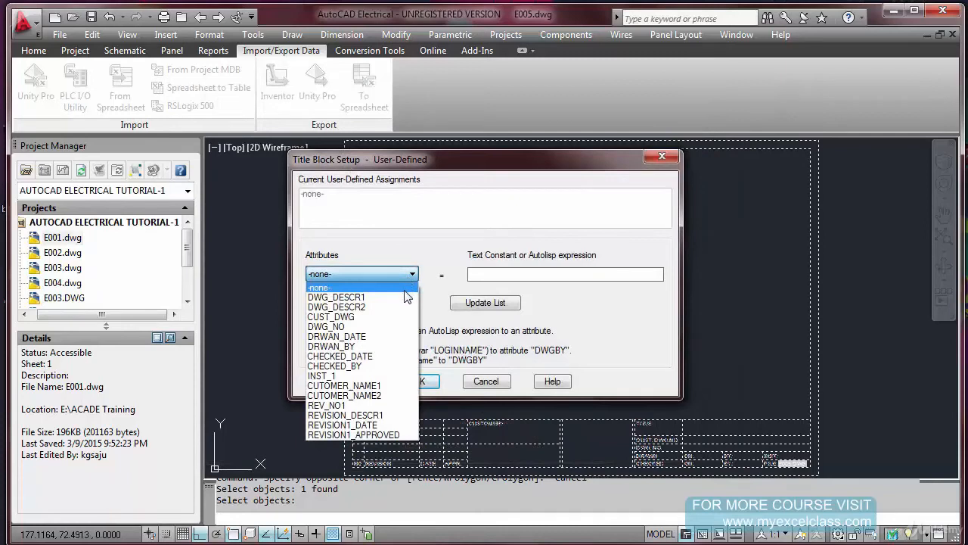
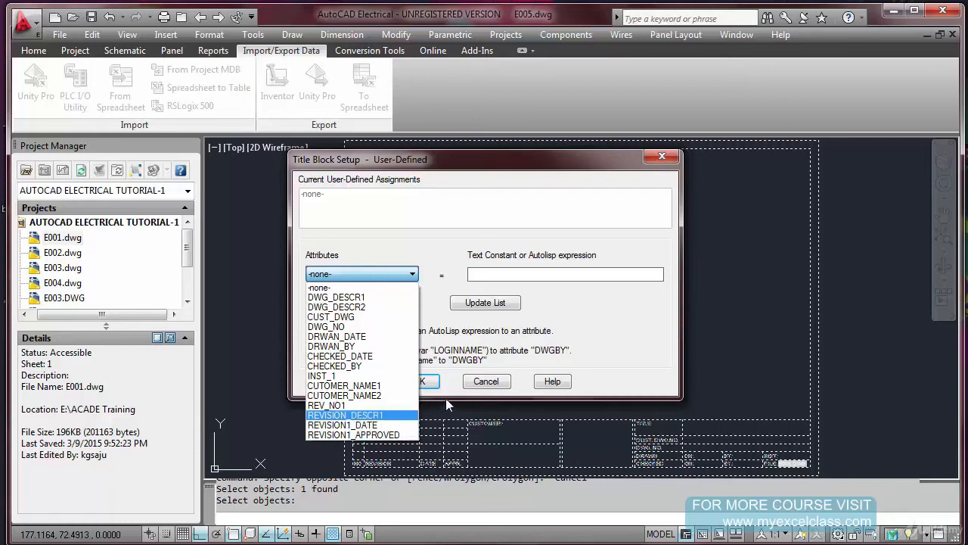
Assign the text SCHEMATIC DIAGRAM OF DOL STARTER to attribute DWG_DESCR1 and FEEDER #10 to DWG_DESCR2 in the assignment list
left_click(360, 297)
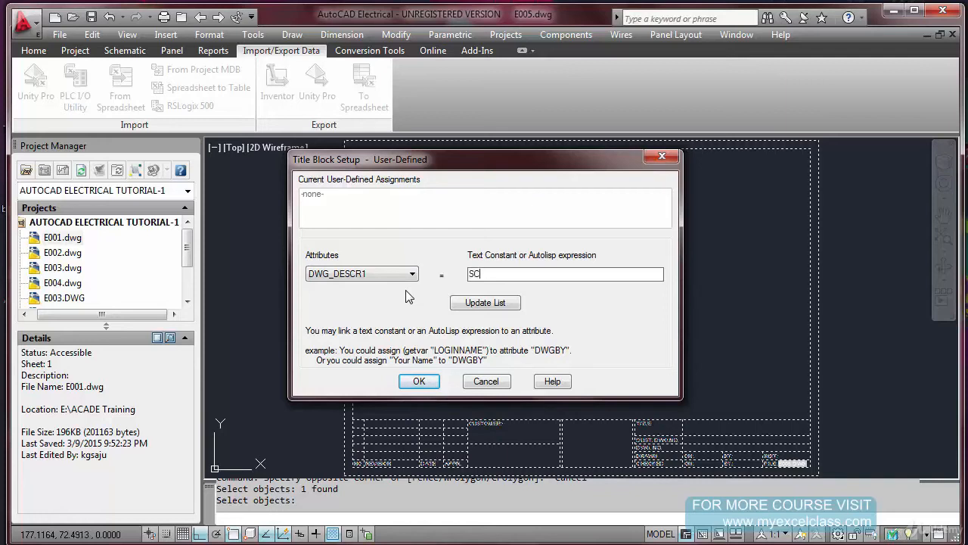
type("SCHEMATIC DIAGRAM OF DOL STARTER")
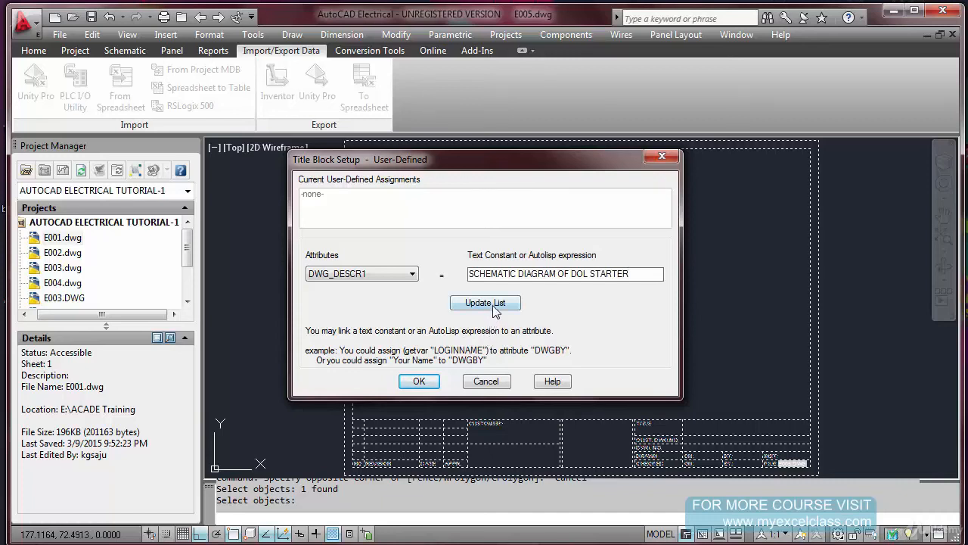
left_click(493, 303)
left_click(412, 274)
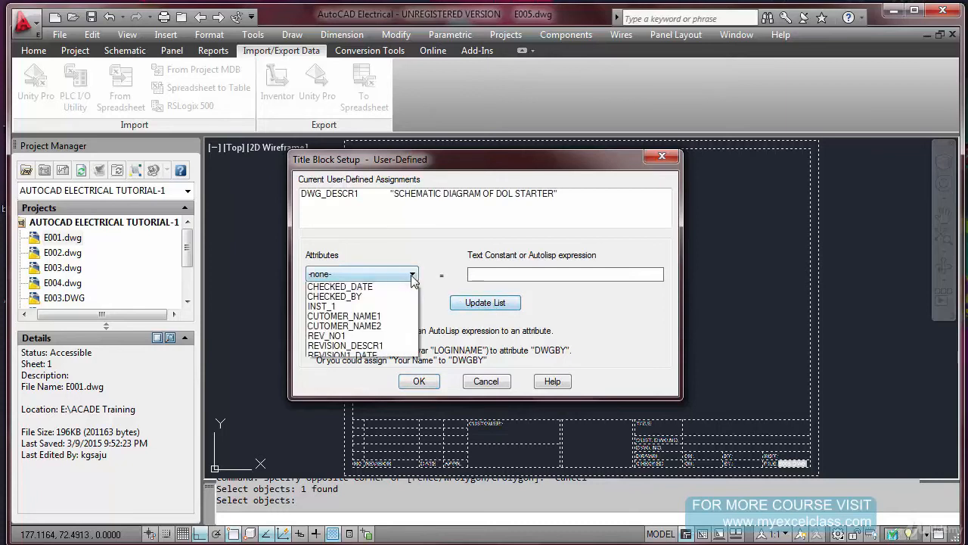
left_click(403, 306)
left_click(496, 277)
type("FEEDER #10")
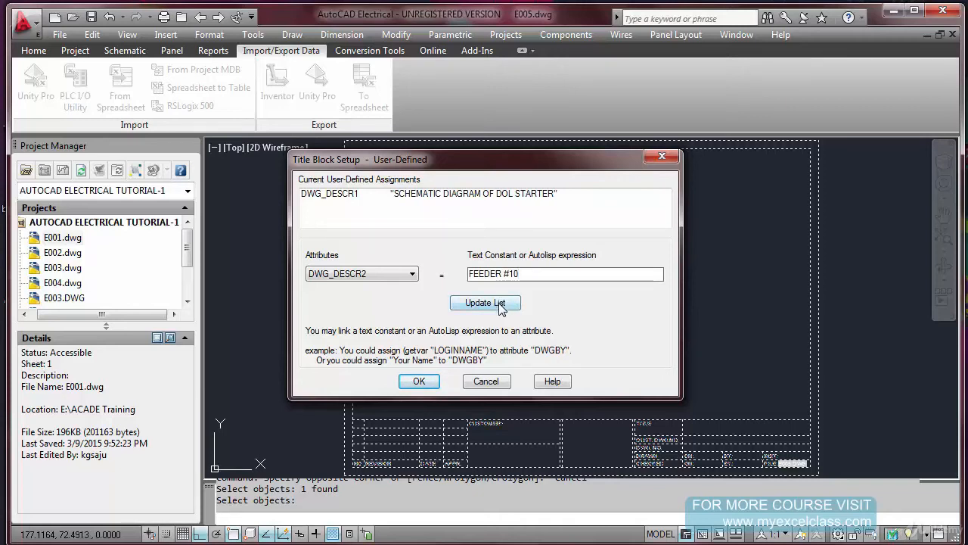
left_click(499, 306)
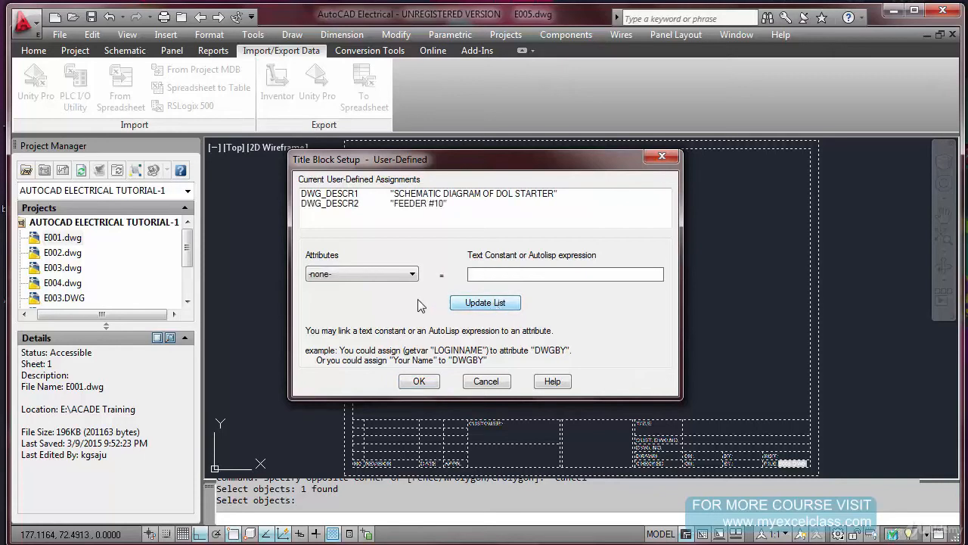
Add user-defined assignments linking CUST_DWG to the constant PS4567 and DWG_NO to 50566
left_click(411, 276)
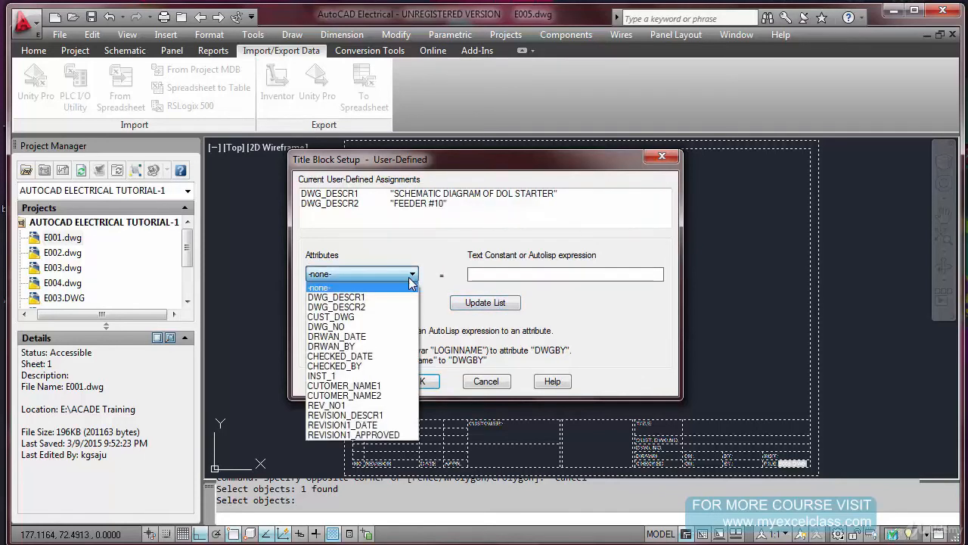
left_click(392, 318)
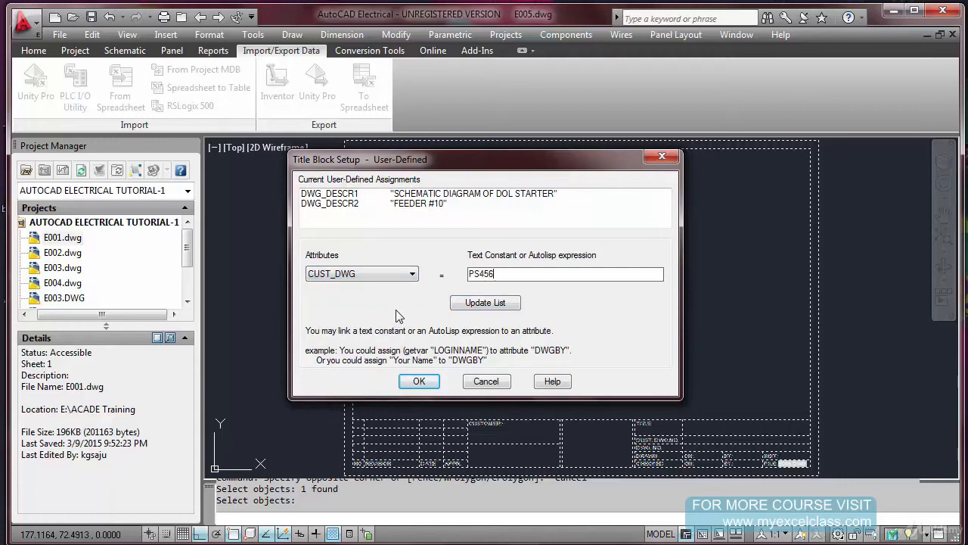
left_click(454, 304)
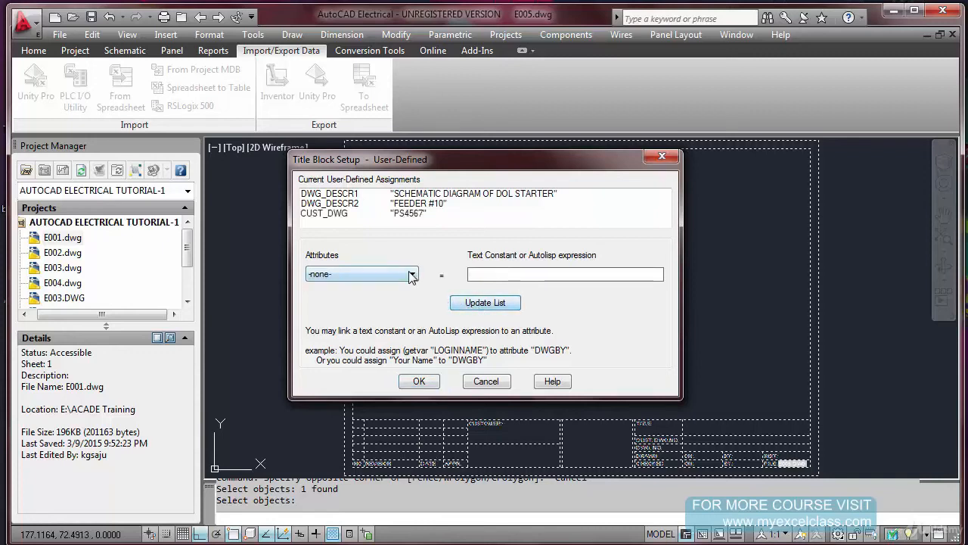
left_click(413, 275)
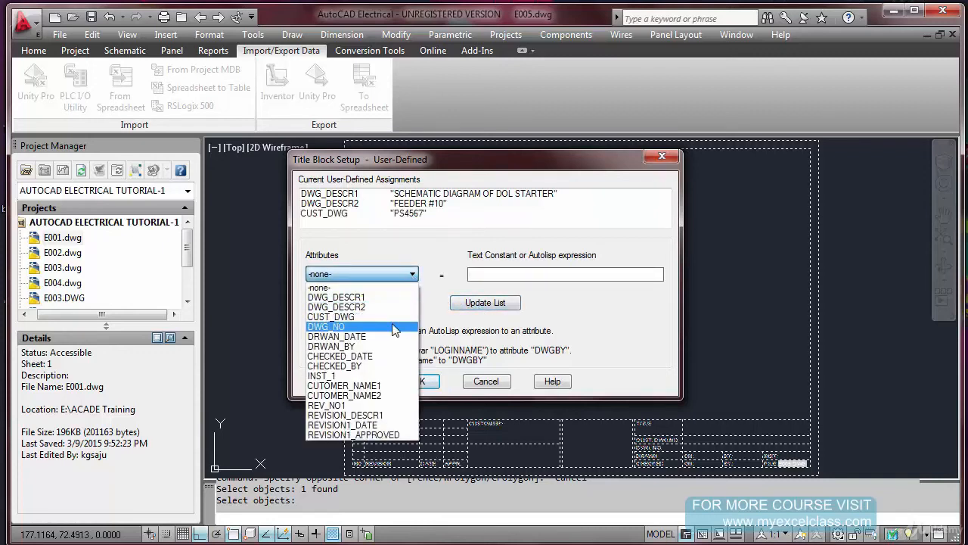
left_click(395, 326)
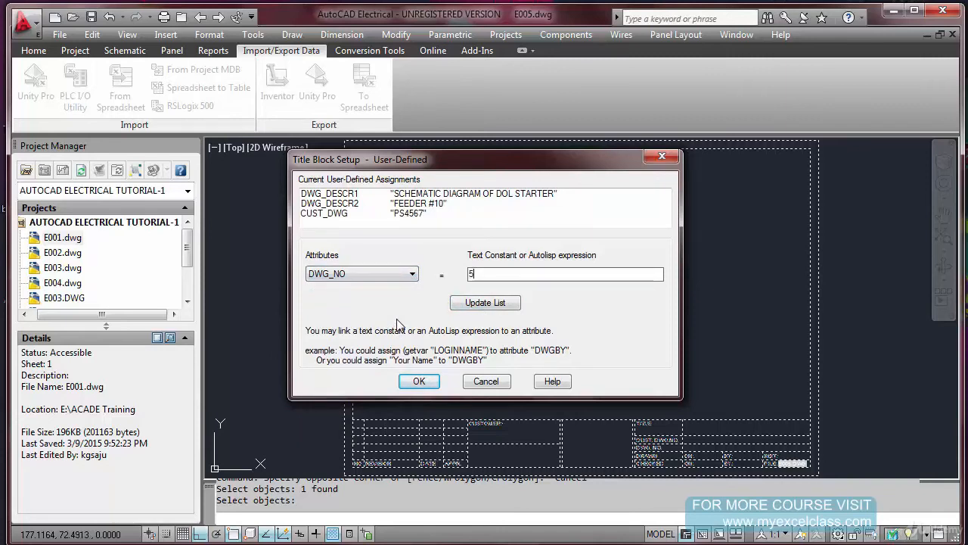
type("50566")
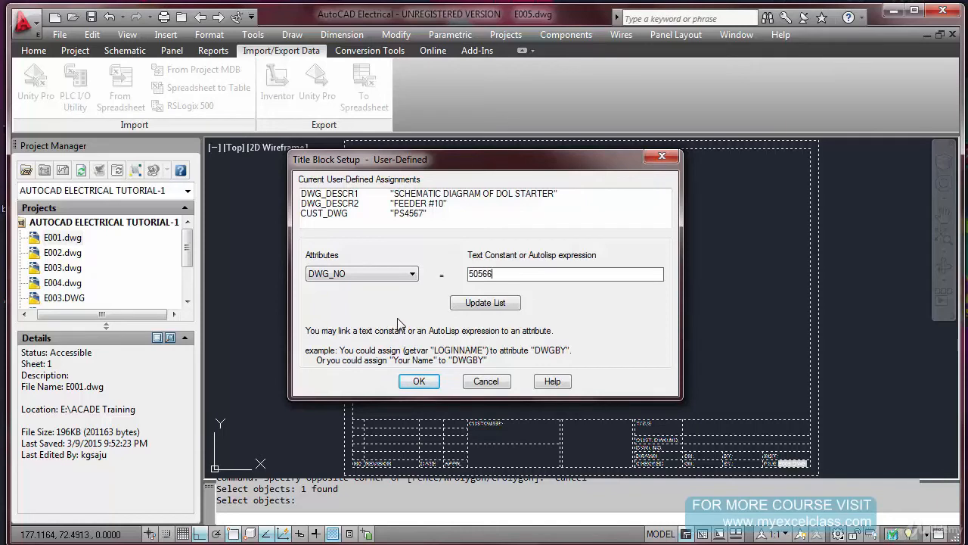
left_click(488, 303)
Assign the date 10.02.15 to attribute DRWAN_DATE, copying the date text before adding it to the assignment list
left_click(413, 277)
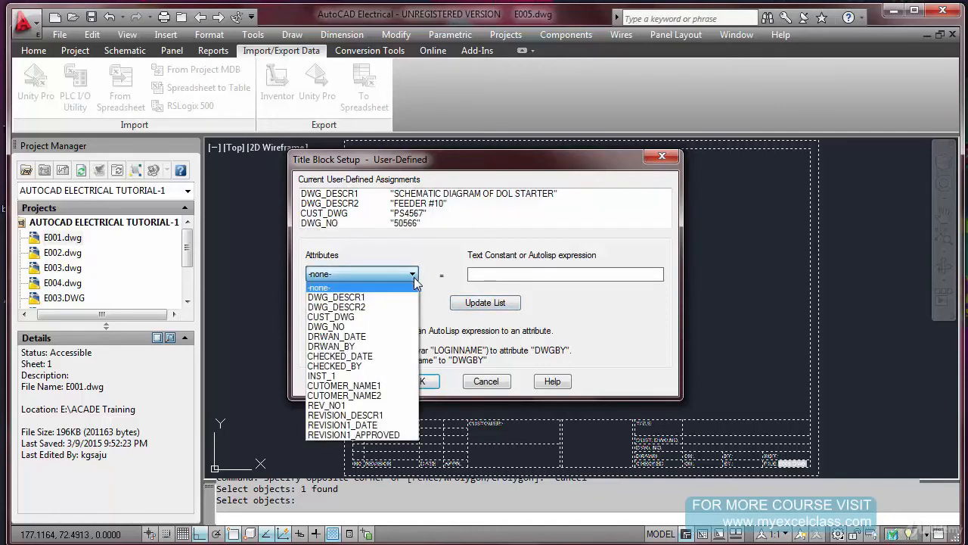
left_click(399, 338)
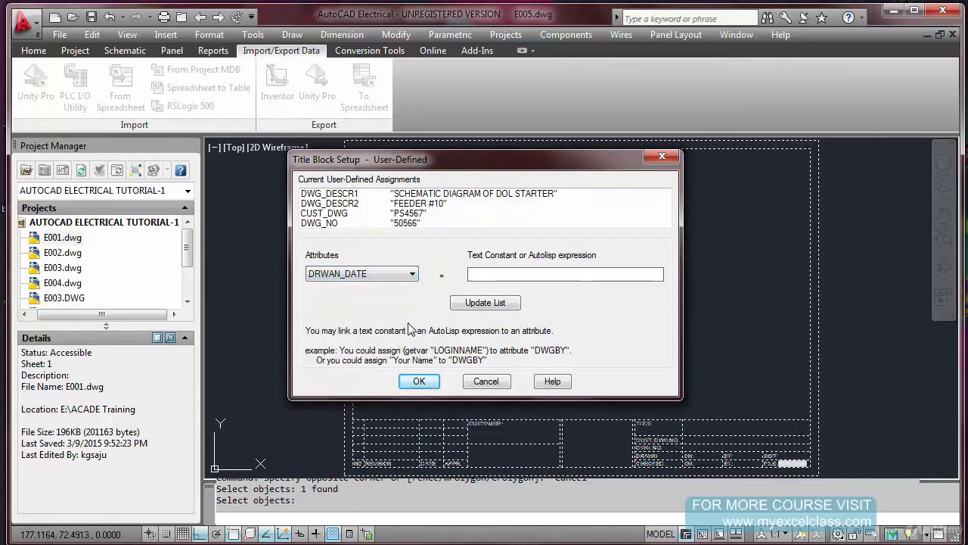
type("10.02.15")
left_click_drag(509, 276, 431, 277)
key("ctrl+c")
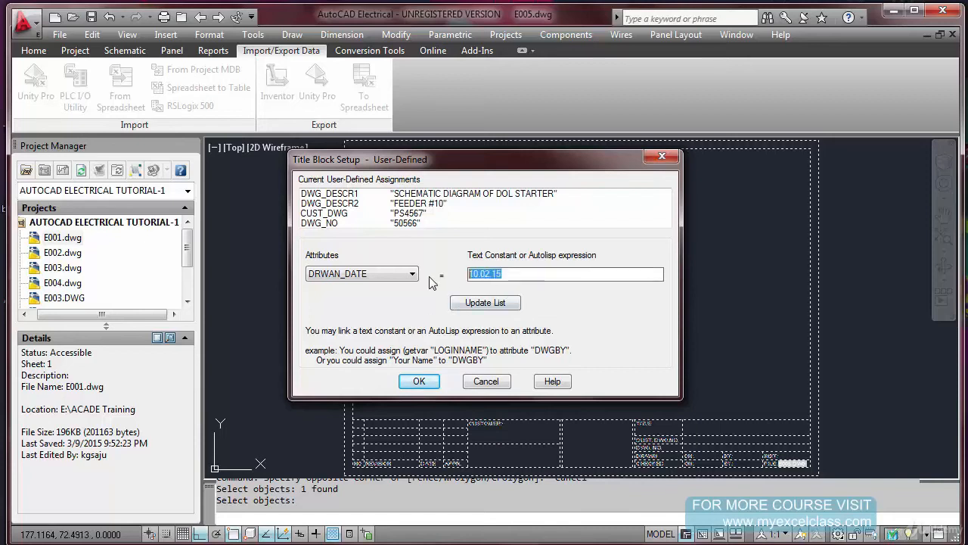
left_click(496, 304)
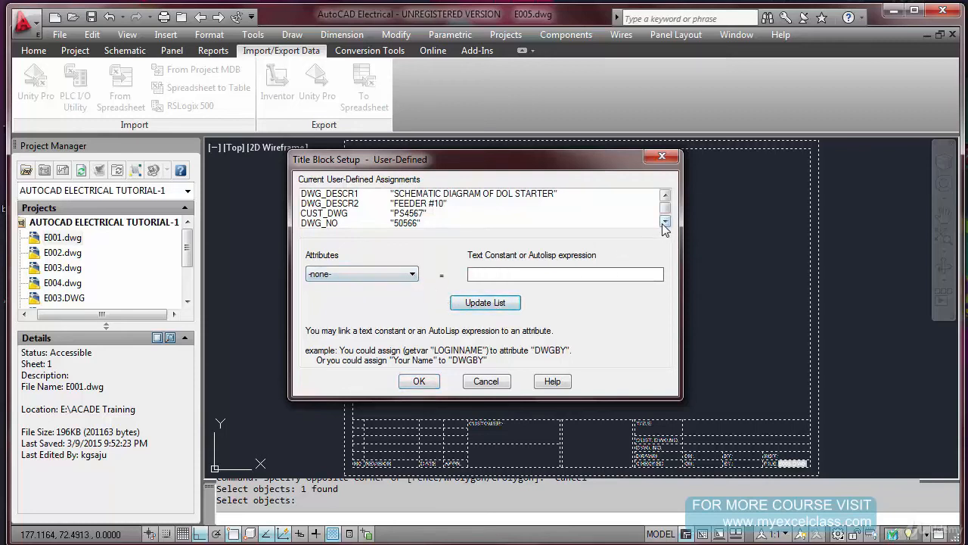
left_click(665, 221)
Assign the drafter's initials as the text constant for attribute DRWAN_BY and check the entry in the list
left_click(412, 274)
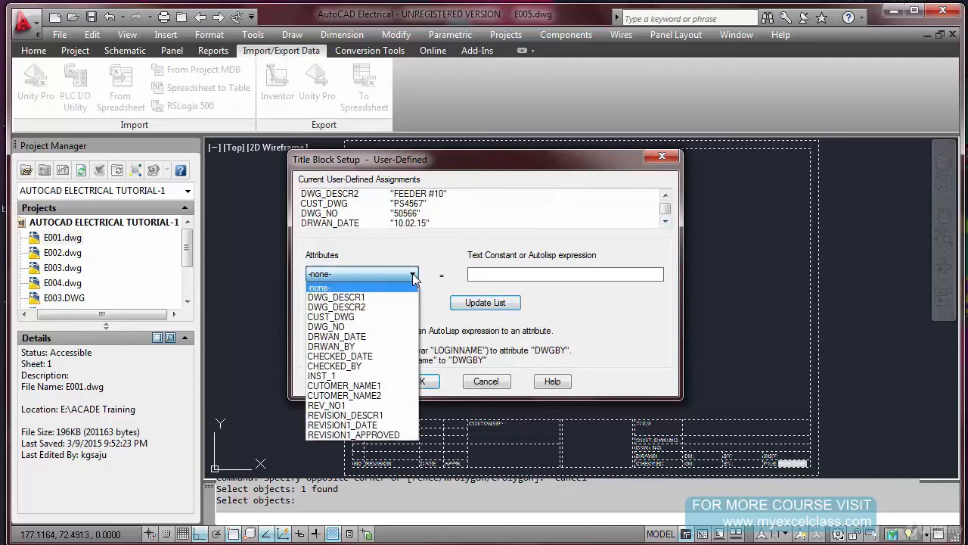
left_click(376, 347)
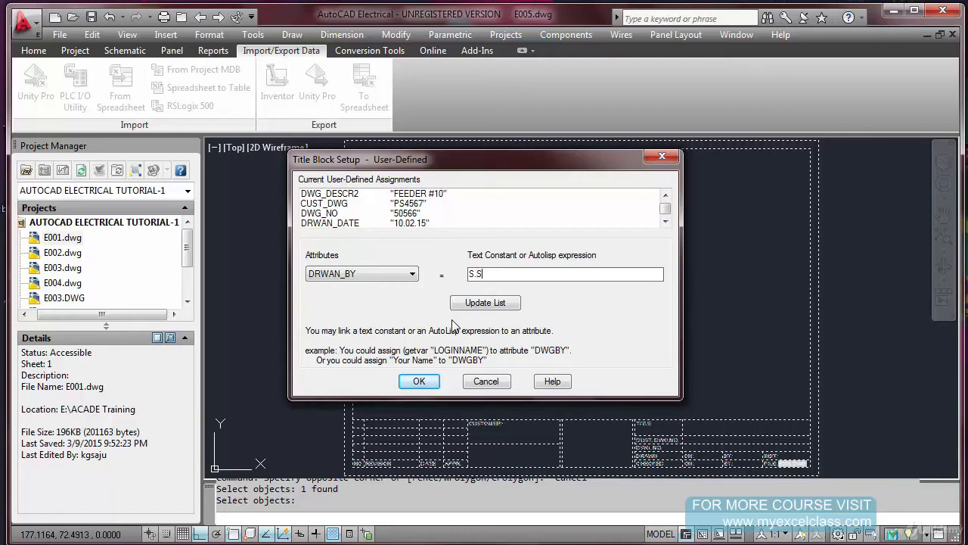
left_click(492, 303)
left_click(666, 221)
left_click(666, 221)
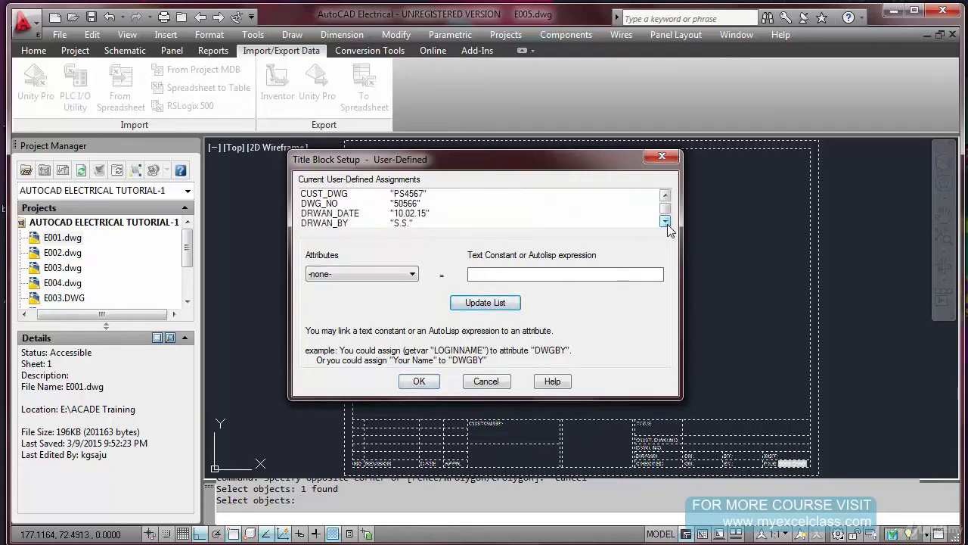
Assign the copied date 10.02.15 to attribute CHECKED_DATE and the checker's initials to CHECKED_BY
left_click(411, 275)
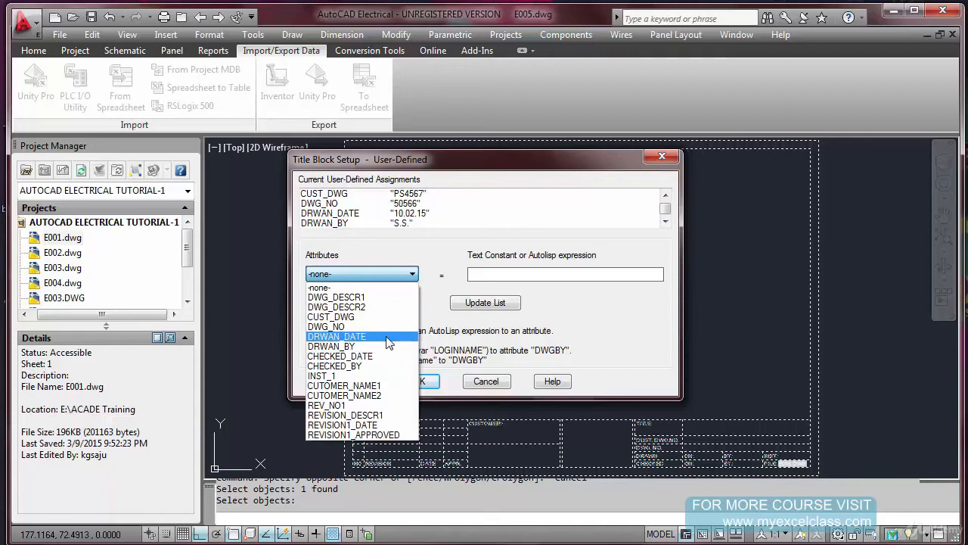
left_click(387, 357)
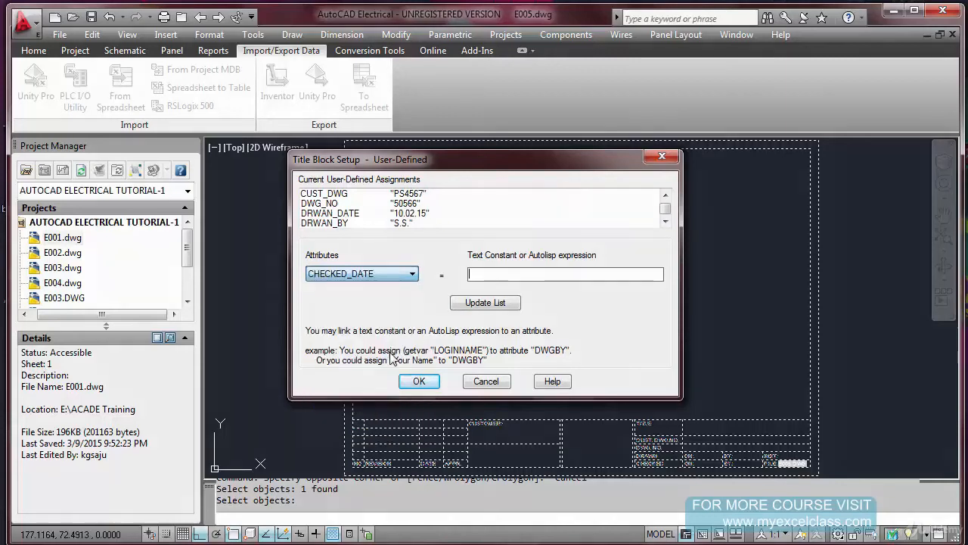
key("ctrl+v")
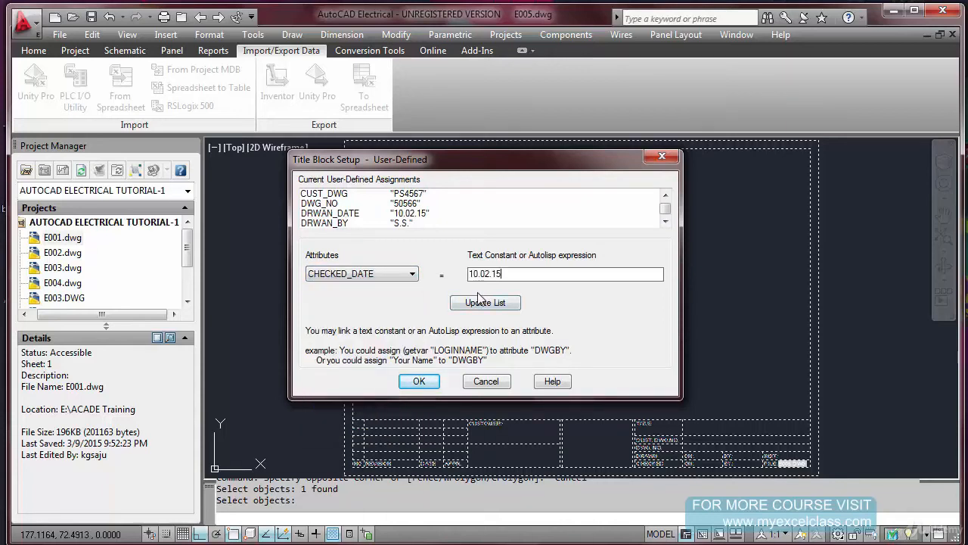
left_click(481, 303)
left_click(413, 273)
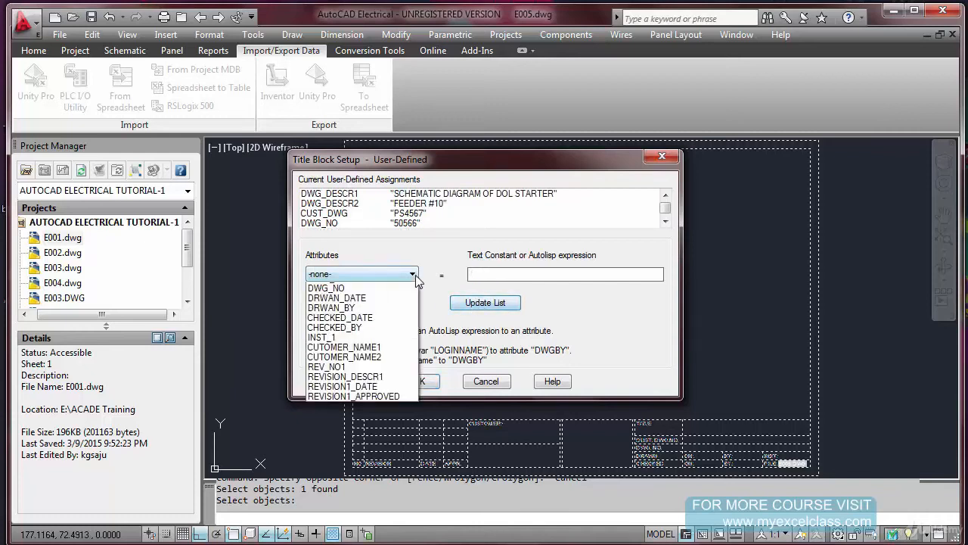
left_click(387, 366)
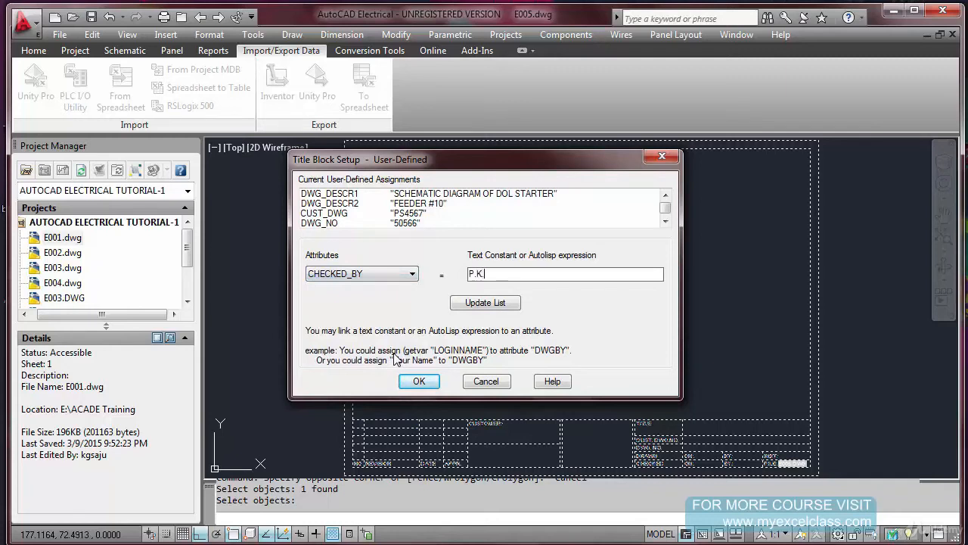
left_click(493, 304)
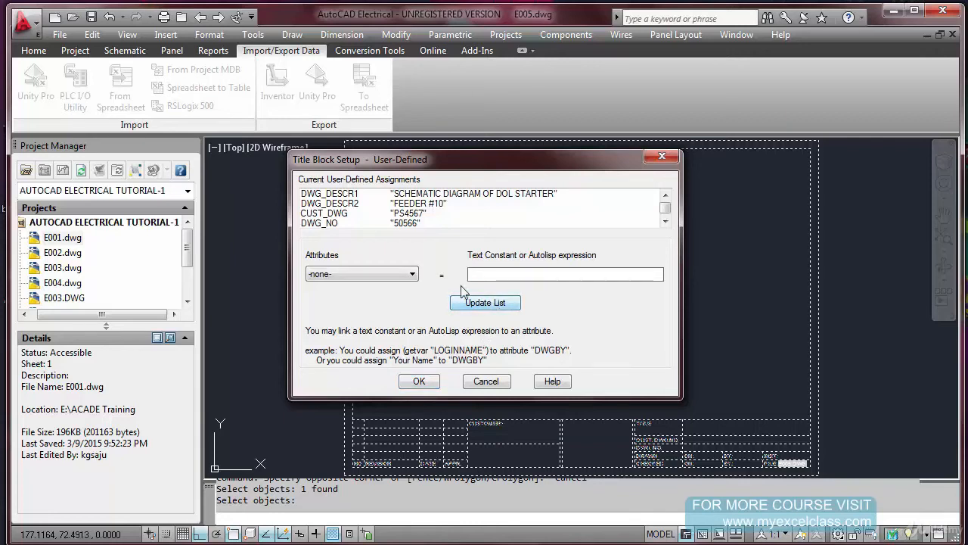
Add a user-defined assignment linking attribute INST_1 to the text constant 01TT
left_click(413, 275)
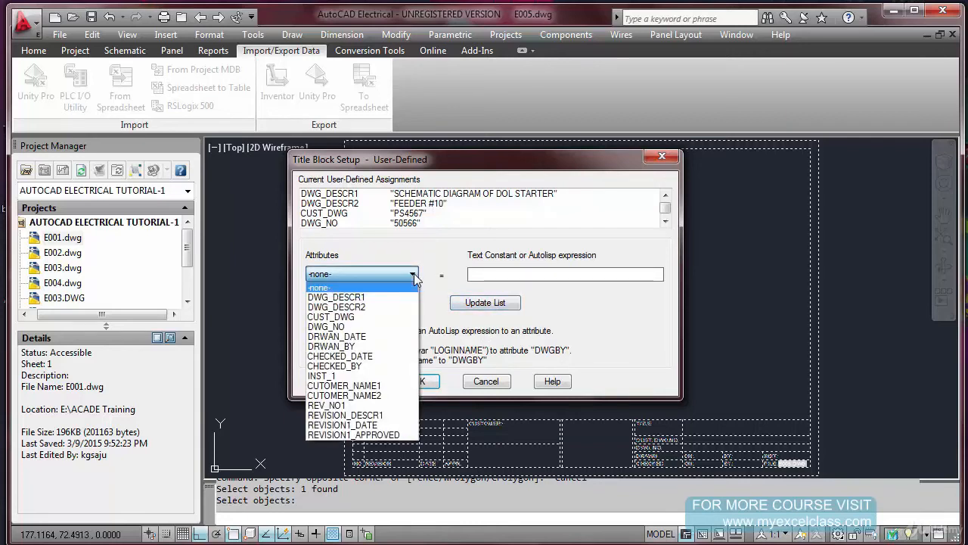
left_click(394, 376)
left_click(493, 274)
type("01TT")
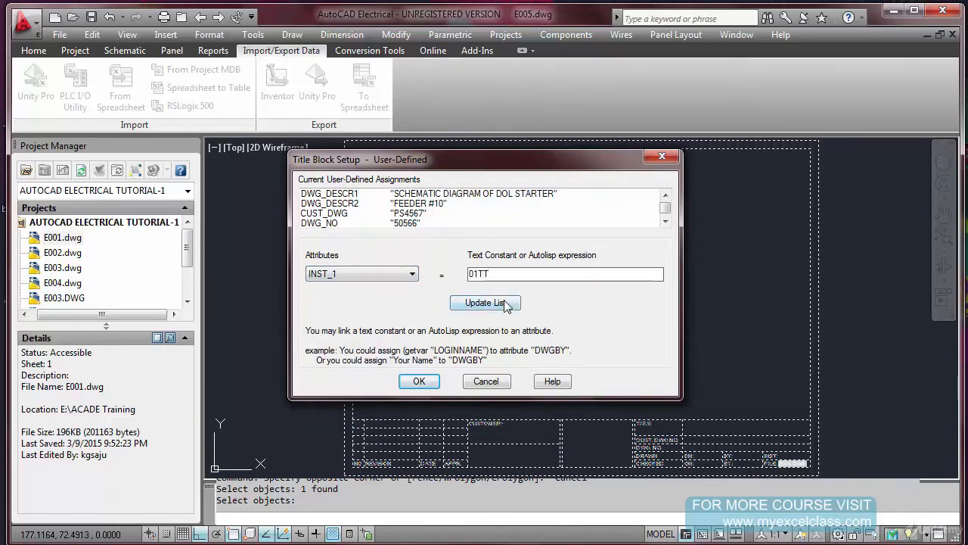
left_click(485, 303)
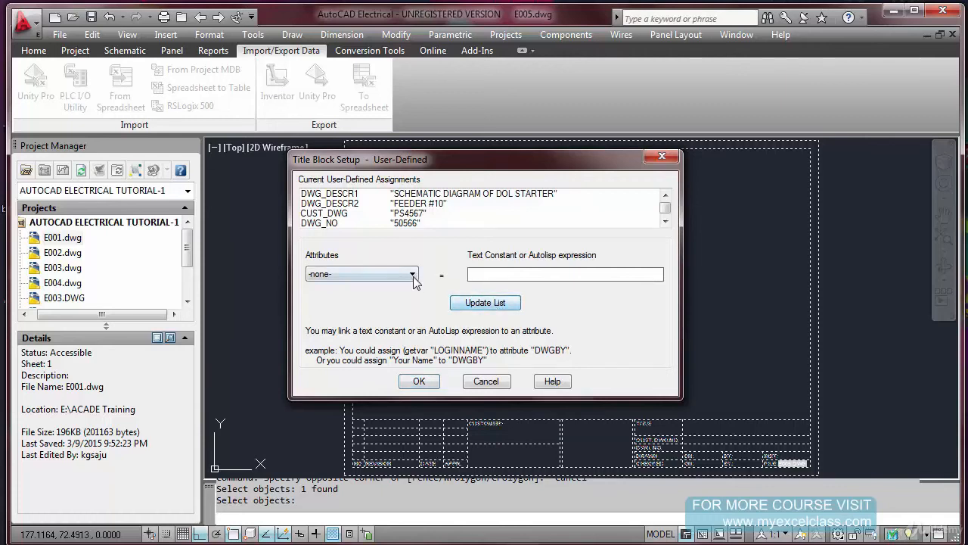
Assign the customer text BHUSHAN STEELS to attribute CUTOMER_NAME1 and SAHIBABAD to CUTOMER_NAME2
left_click(412, 274)
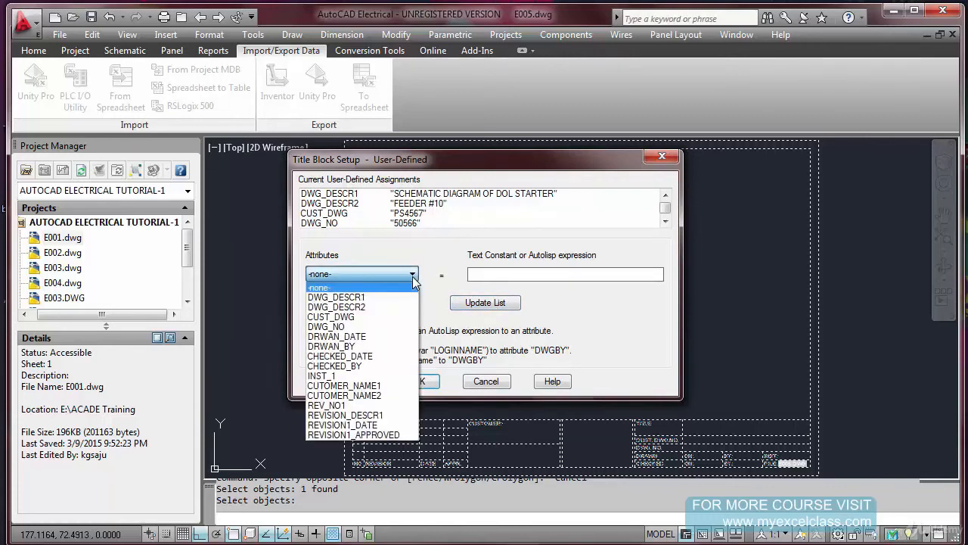
left_click(391, 386)
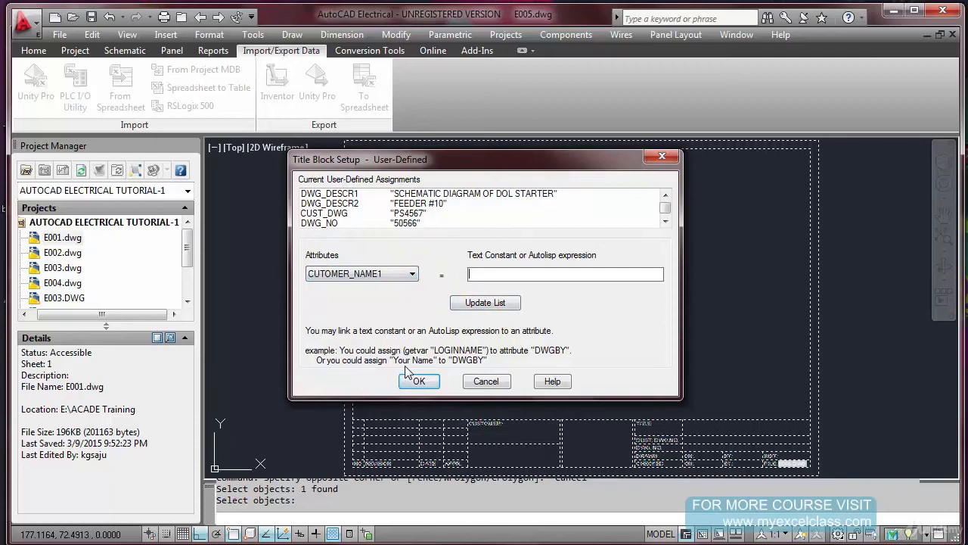
type("BHUSHAN STEEL")
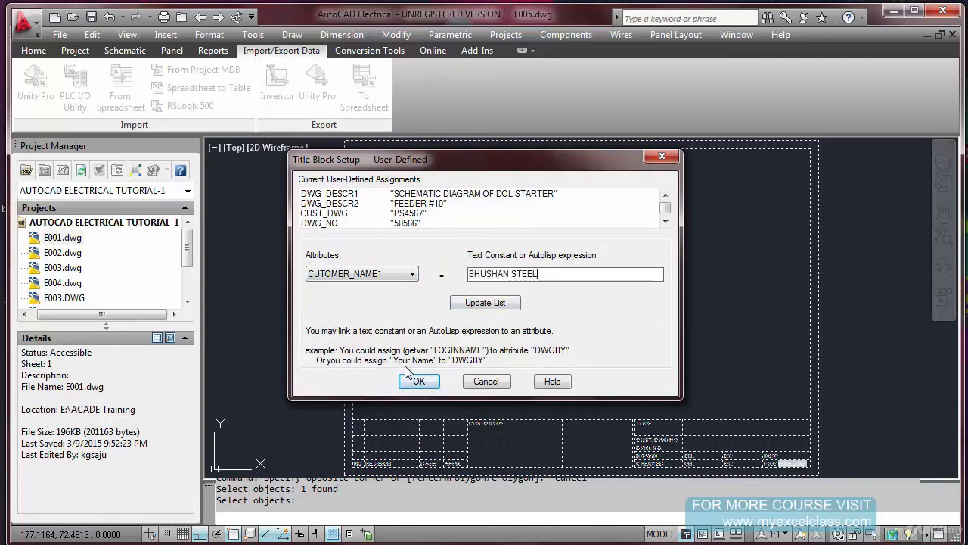
type("S")
left_click(488, 307)
left_click(413, 274)
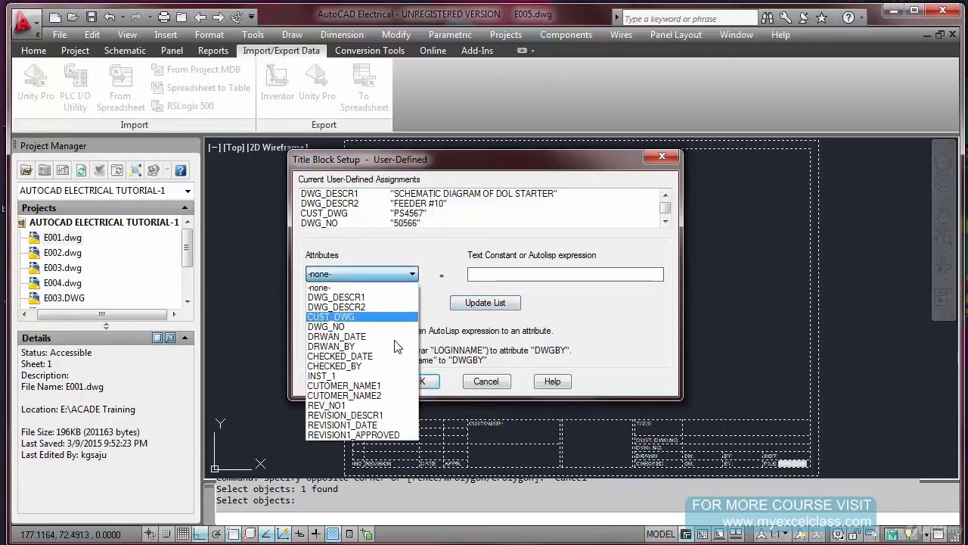
left_click(387, 395)
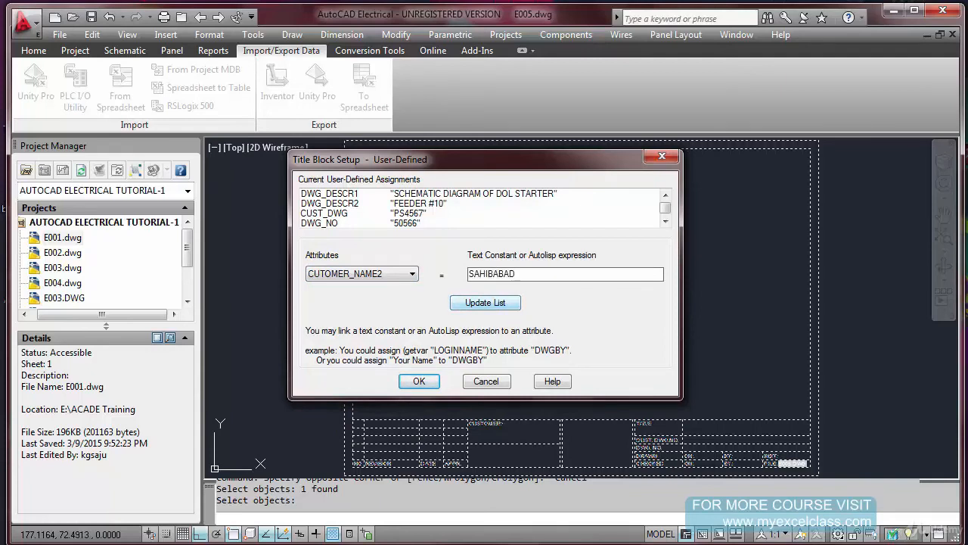
left_click(503, 306)
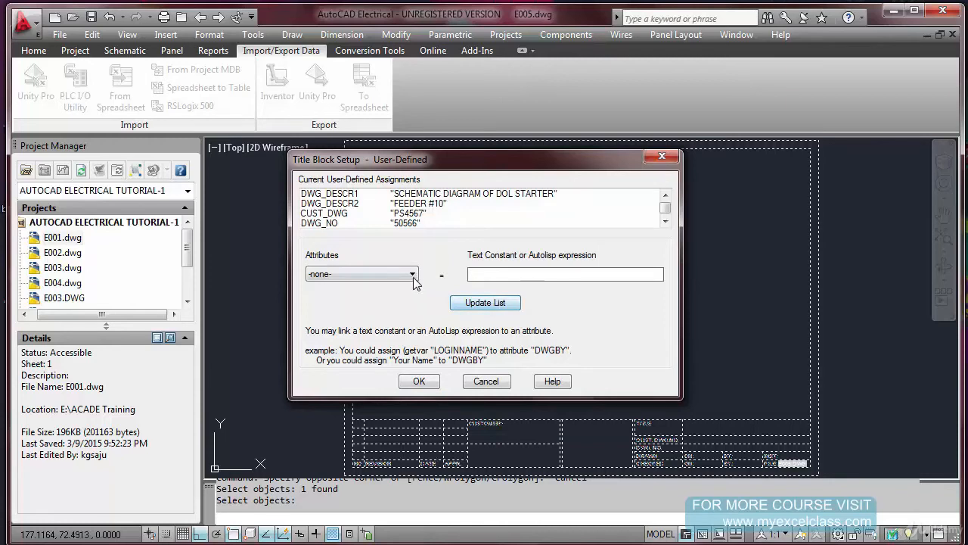
Assign the text constant 0 to attribute REV_NO1 and ORIGINAL SUBMISSION to REVISION_DESCR1
left_click(412, 274)
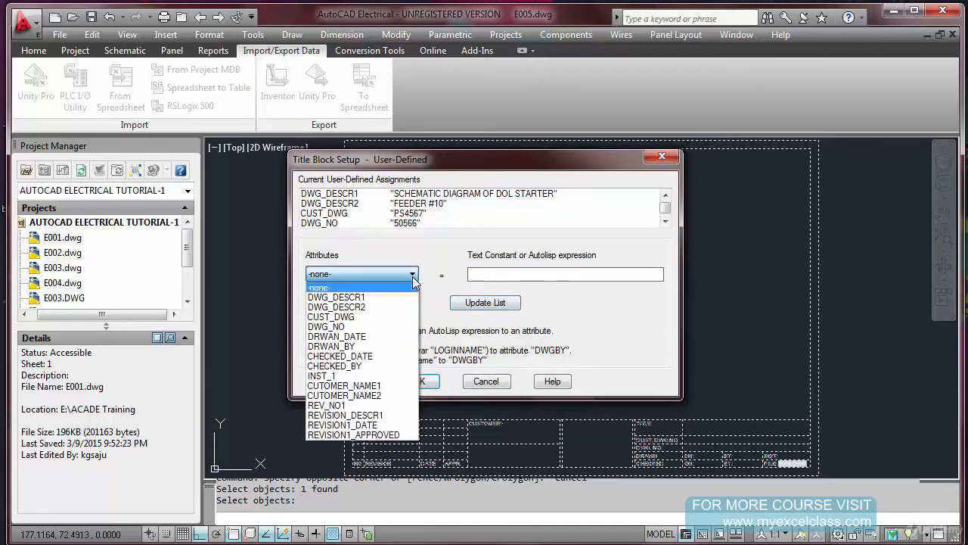
left_click(388, 407)
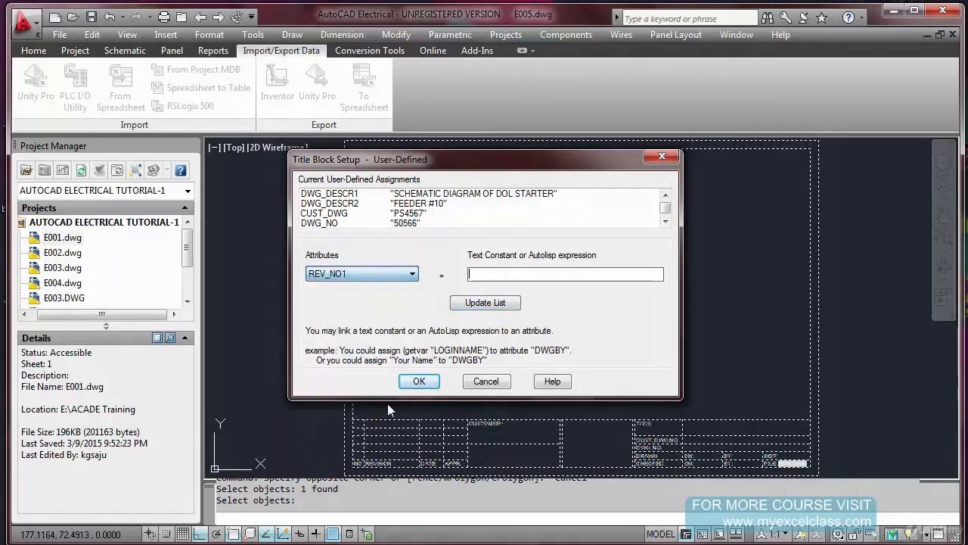
type("0")
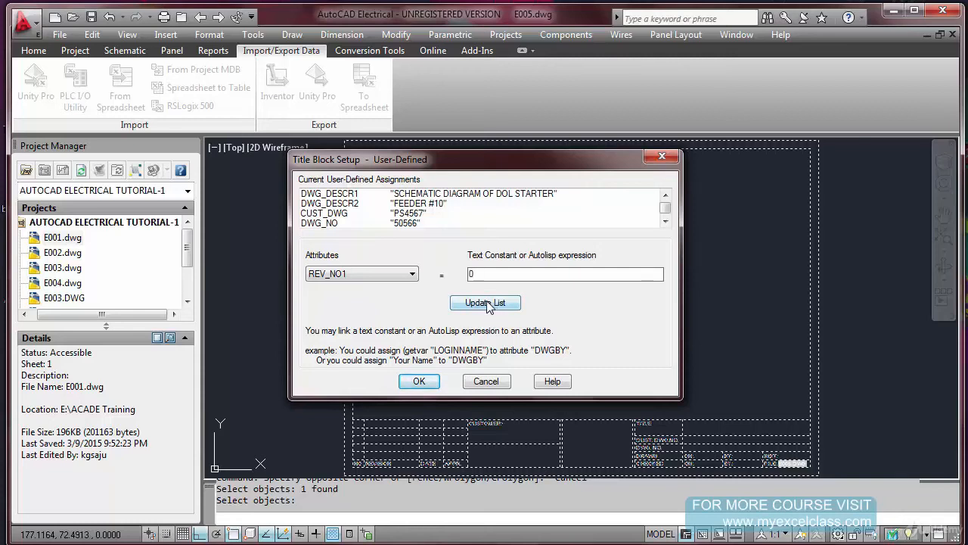
left_click(477, 302)
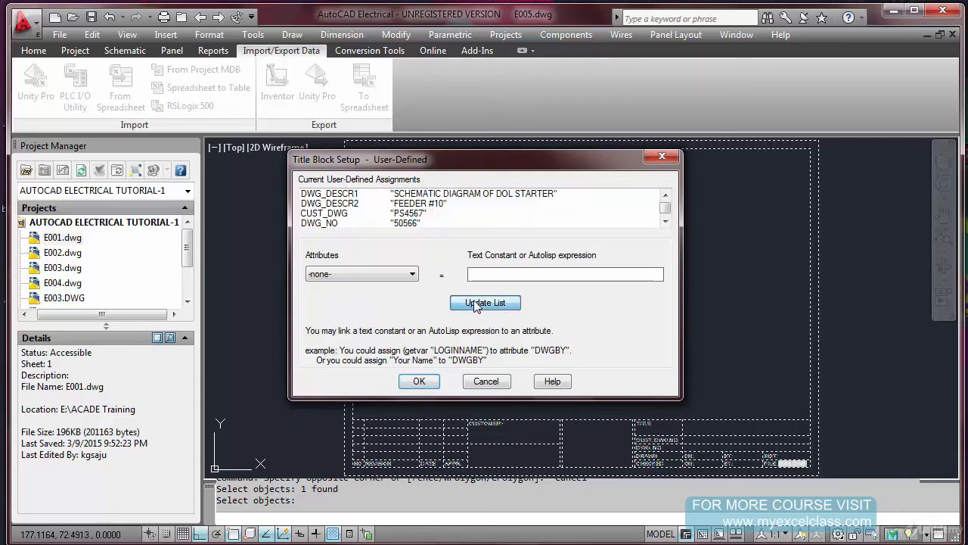
left_click(412, 274)
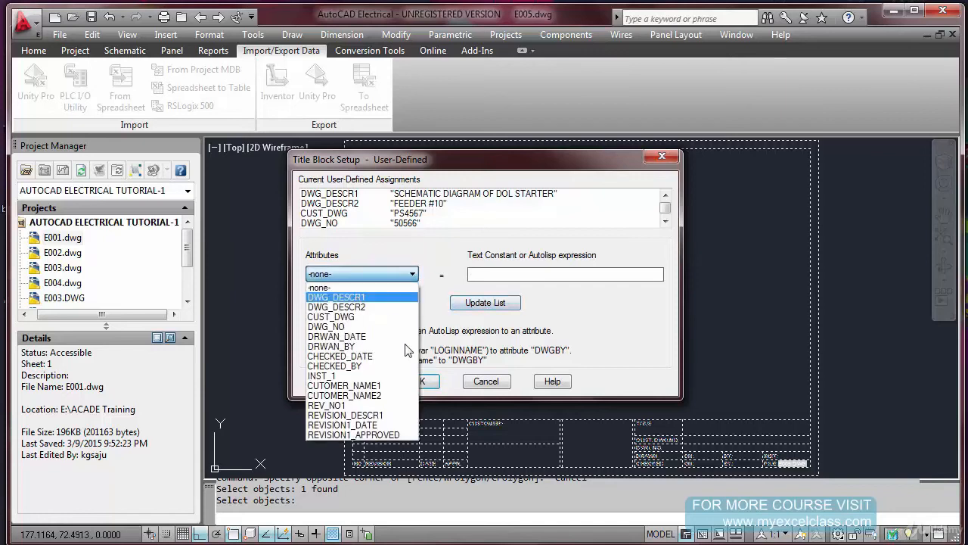
left_click(389, 415)
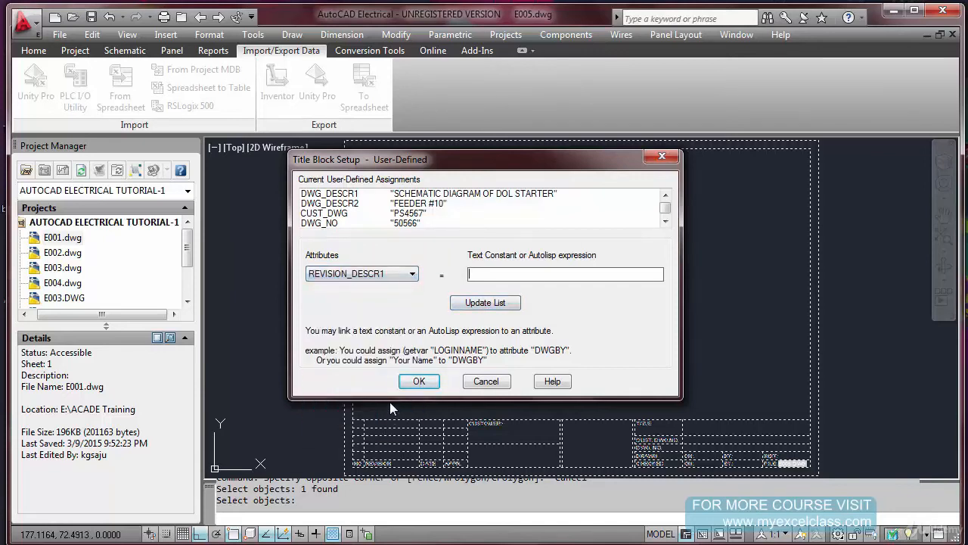
type("ORIGINAL SU")
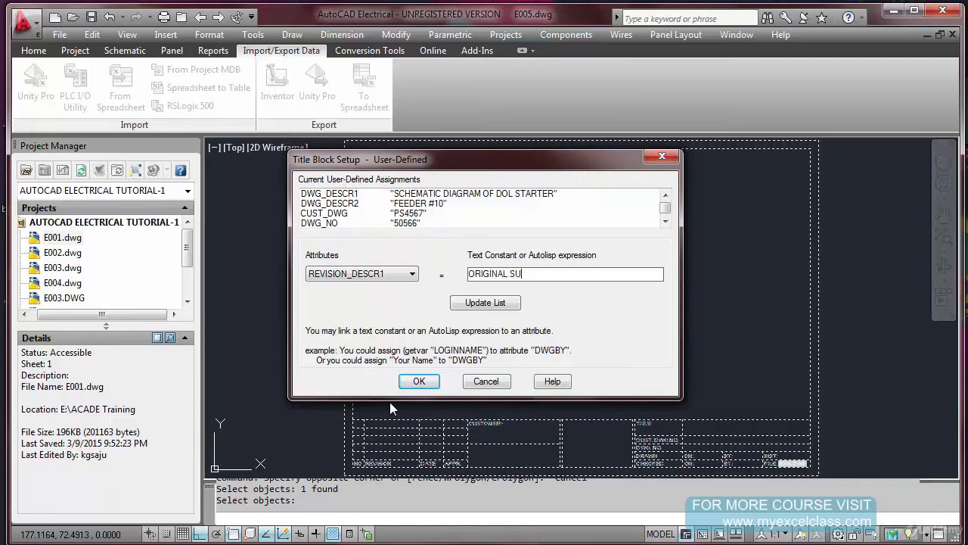
type("BMISSION")
left_click(485, 303)
Assign the date 12.02.15 to attribute REVISION1_DATE and the approver's initials to REVISION1_APPROVED
left_click(413, 275)
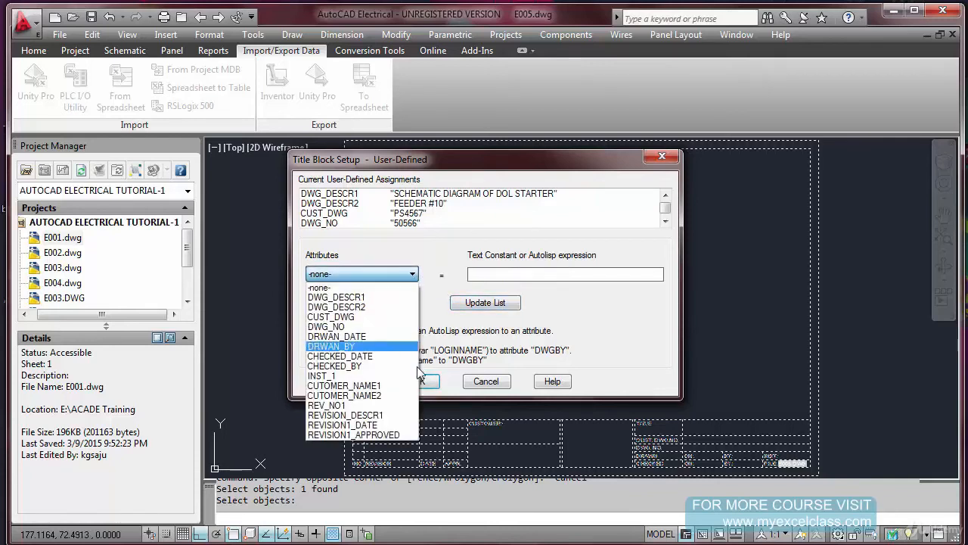
left_click(388, 424)
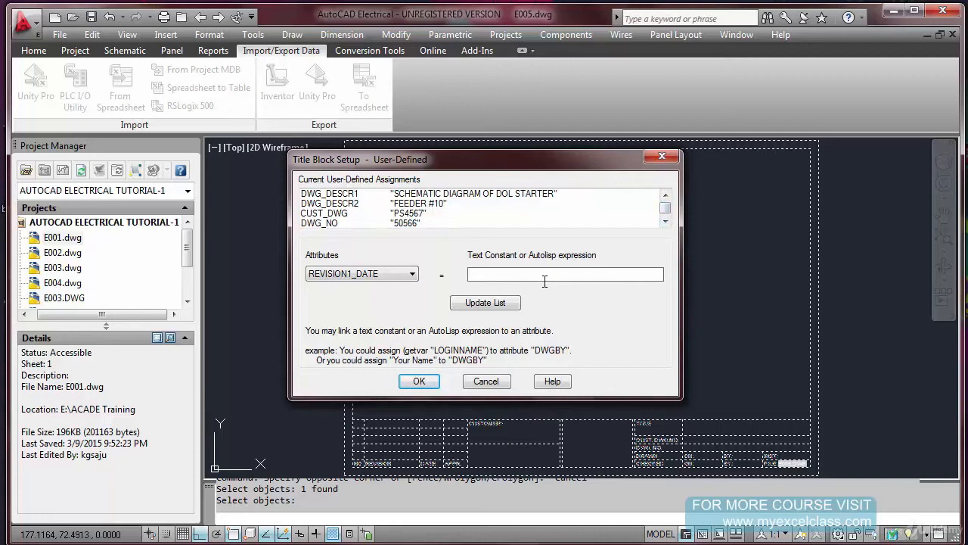
type("2")
left_click(503, 306)
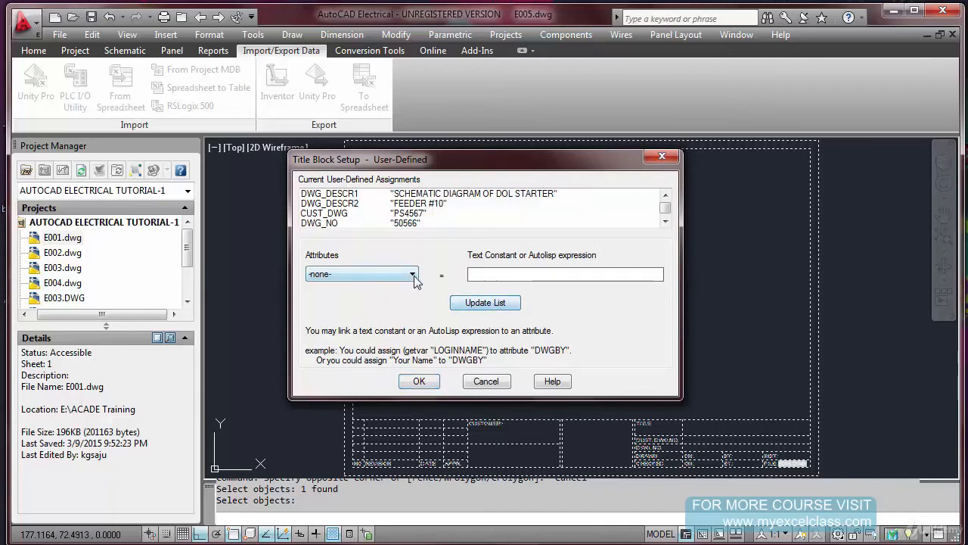
left_click(414, 277)
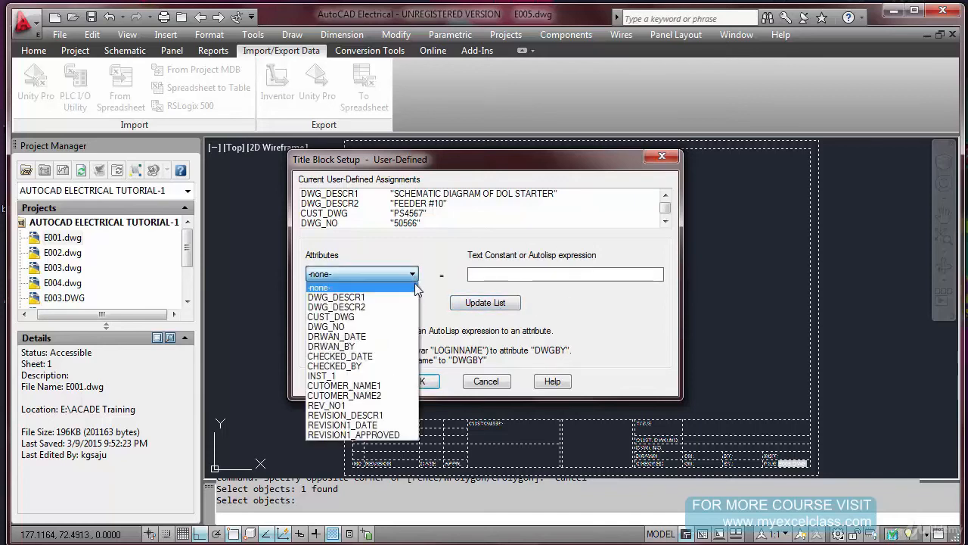
left_click(397, 436)
type("P.K.")
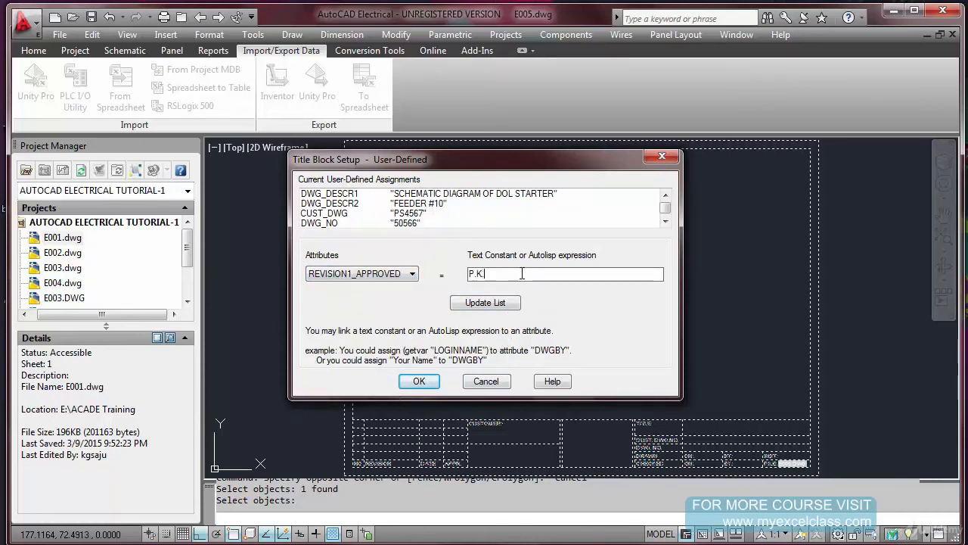
left_click(503, 307)
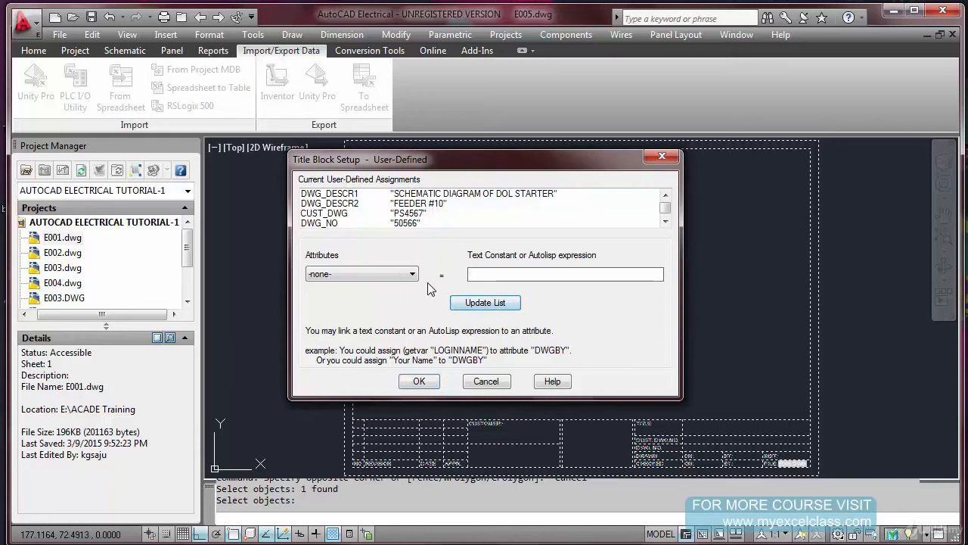
Review the revision entries at the end of the user-defined assignments and accept the assignments
left_click(414, 275)
left_click(428, 271)
left_click_drag(666, 207, 666, 221)
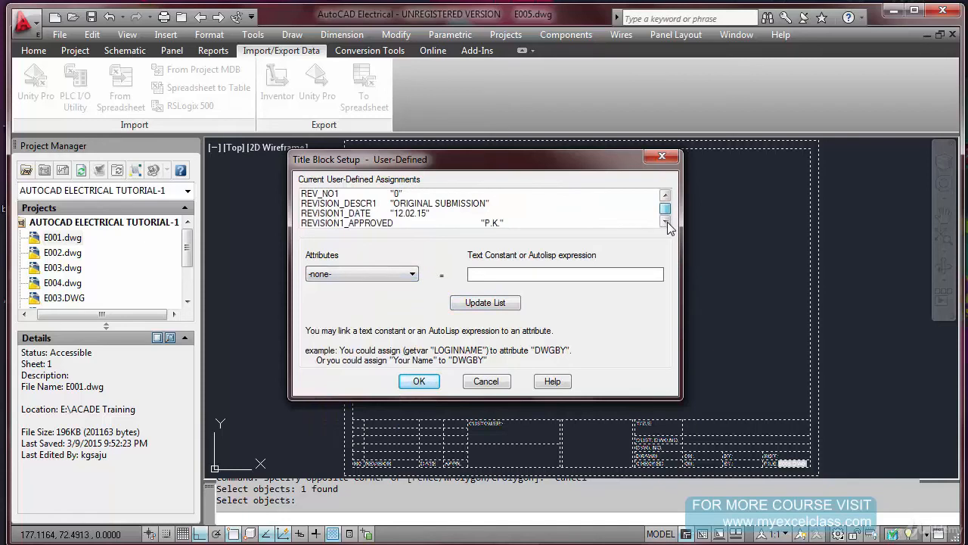
mouse_move(666, 211)
left_mouse_down()
mouse_move(664, 201)
mouse_move(663, 217)
left_mouse_up()
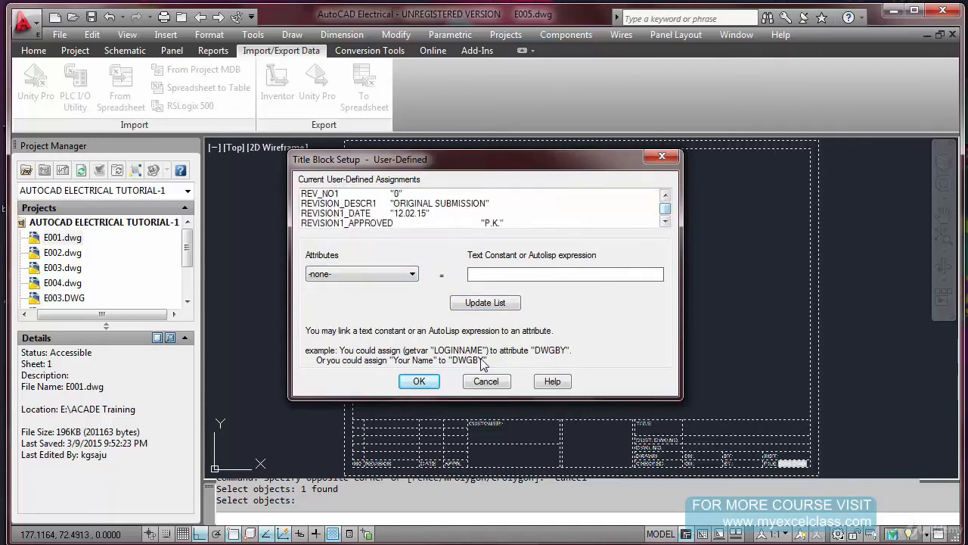
left_click(422, 382)
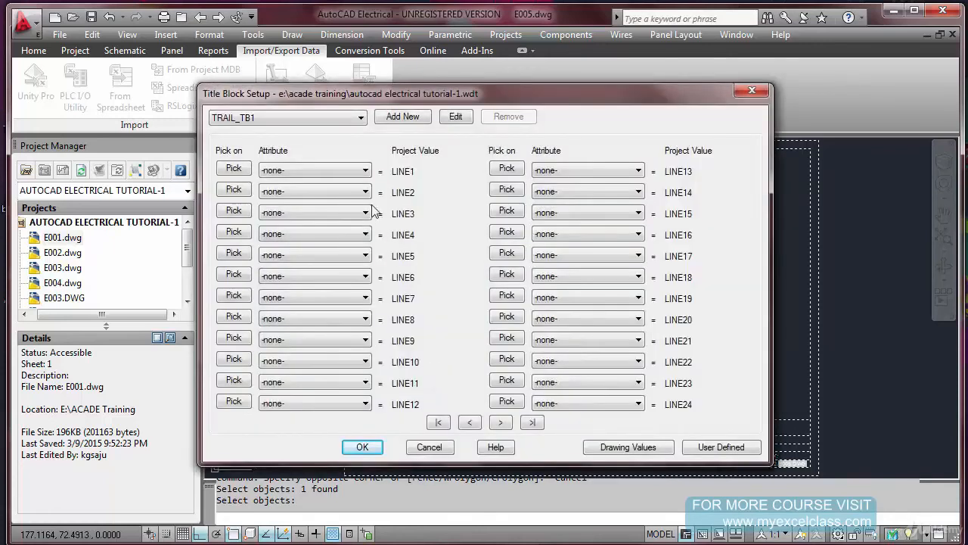
Map project values LINE1 to LINE4 to attributes DWG_DESCR1, DWG_DESCR2, CUST_DWG and DWG_NO, in that order
left_click(366, 171)
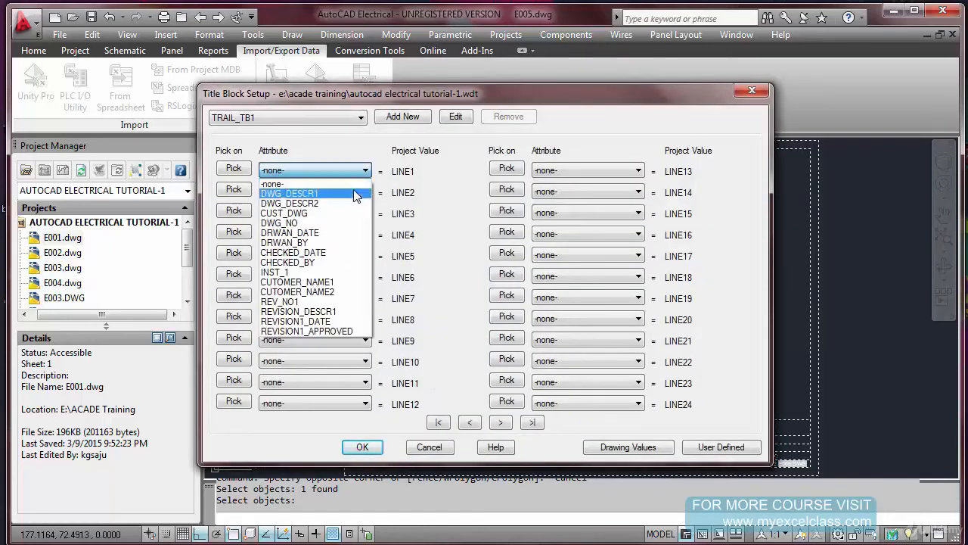
left_click(353, 194)
left_click(365, 191)
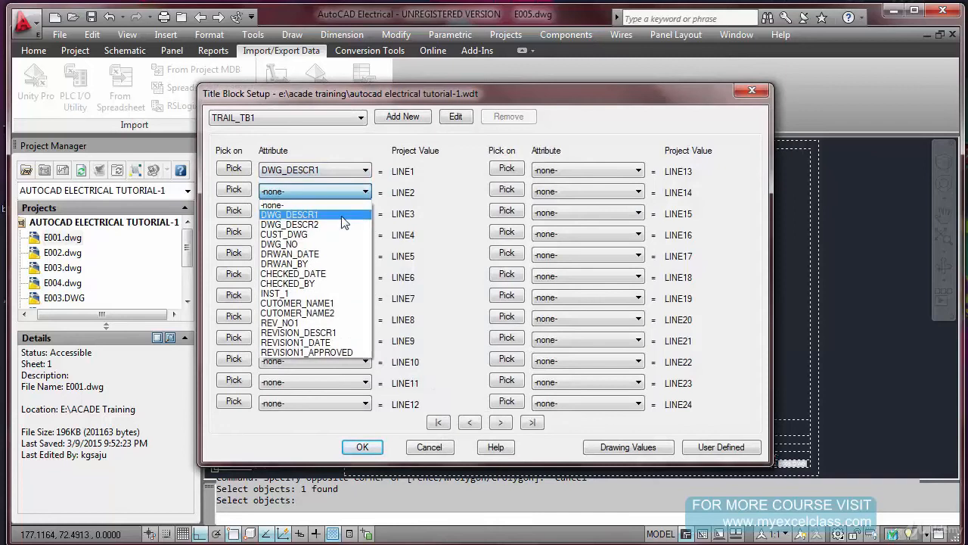
left_click(339, 225)
left_click(357, 213)
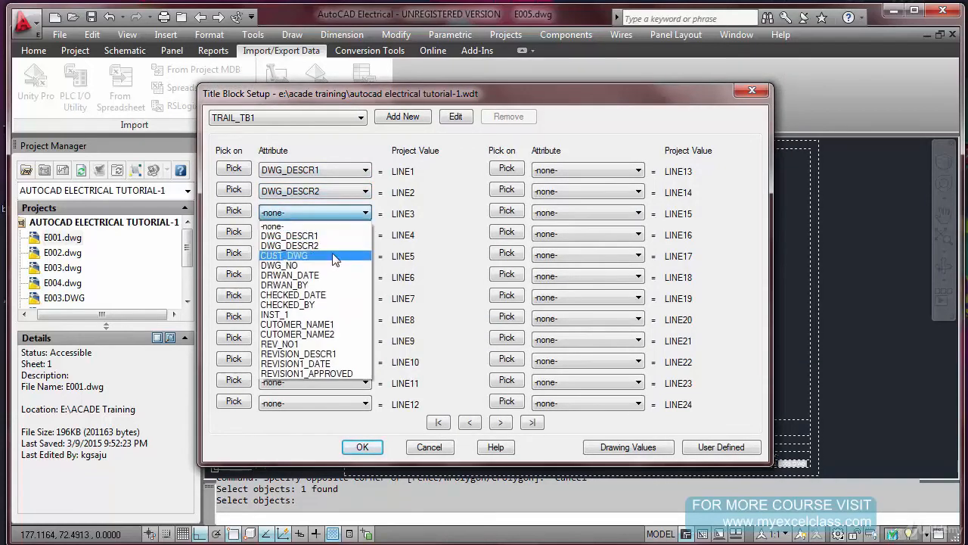
left_click(352, 255)
left_click(352, 237)
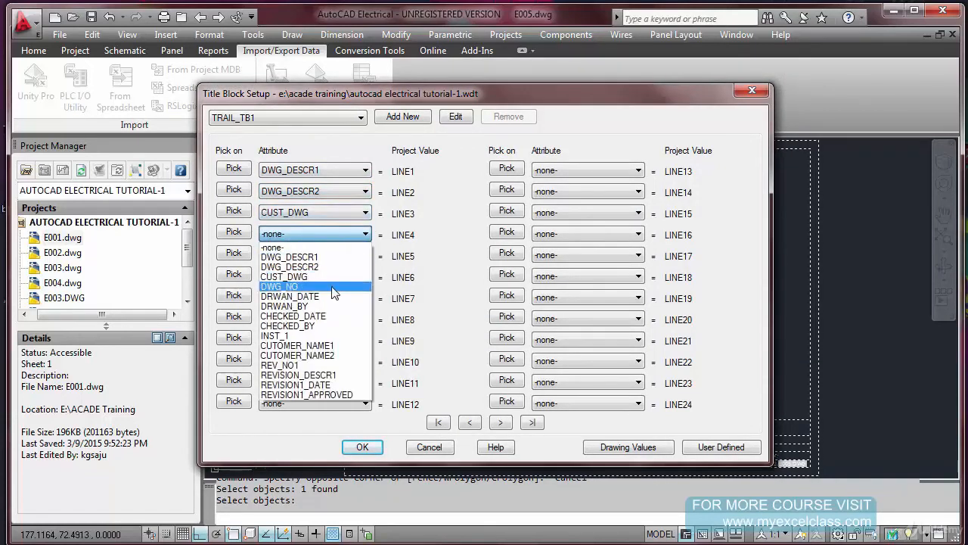
left_click(331, 287)
Map project values LINE5 to LINE8 to attributes DRWAN_DATE, DRWAN_BY, CHECKED_DATE and CHECKED_BY, in that order
left_click(345, 255)
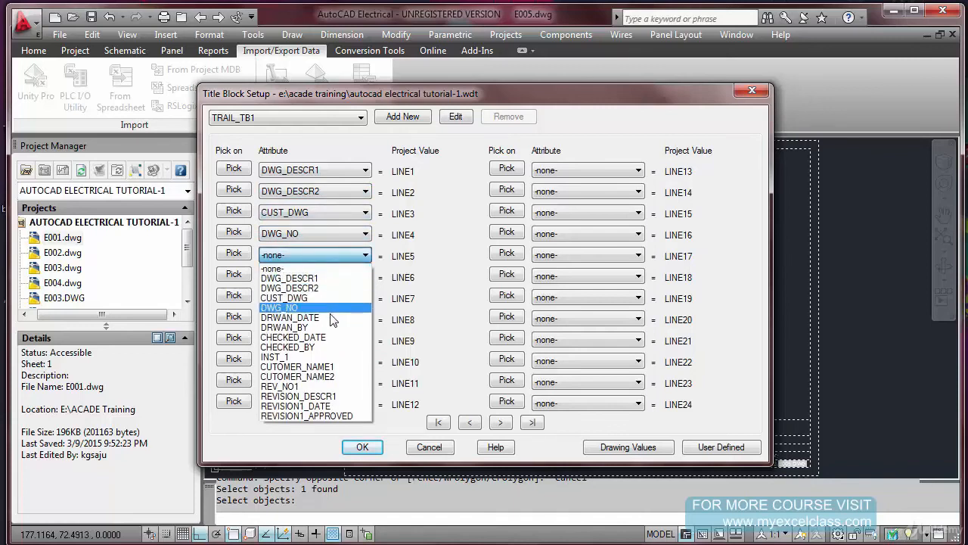
left_click(332, 317)
left_click(345, 277)
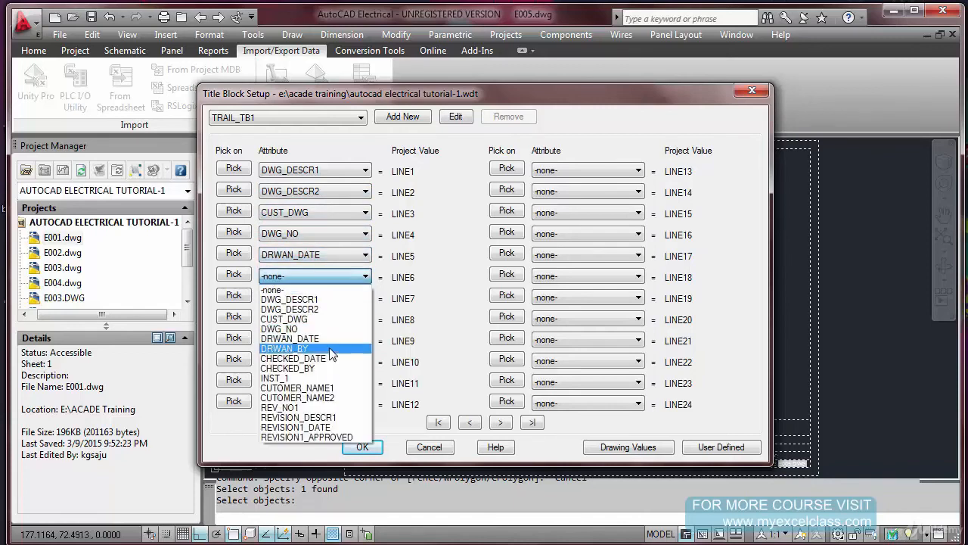
left_click(331, 349)
left_click(346, 298)
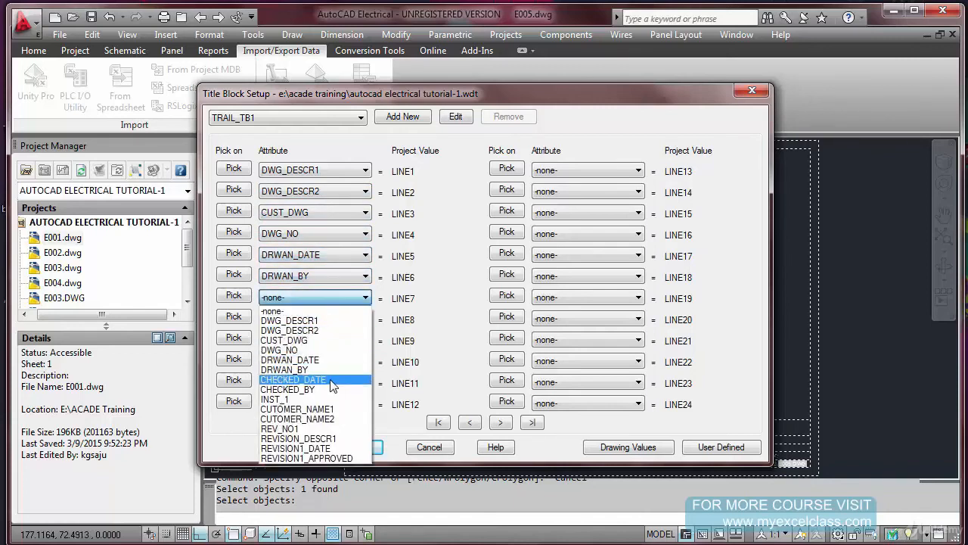
left_click(331, 384)
left_click(345, 318)
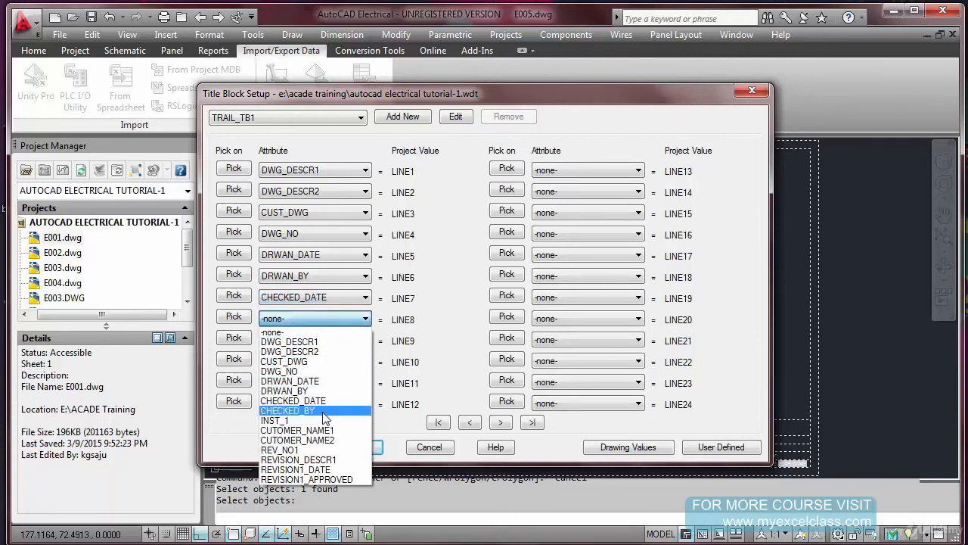
left_click(323, 412)
Map project values LINE9 to LINE12 to attributes INST_1, CUTOMER_NAME1, CUTOMER_NAME2 and REV_NO1, in that order
left_click(341, 342)
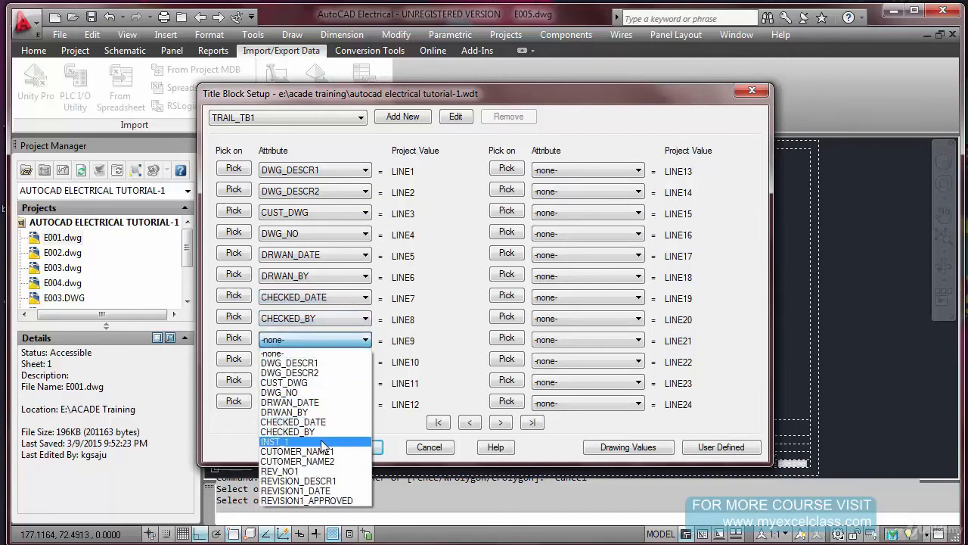
left_click(322, 443)
left_click(337, 361)
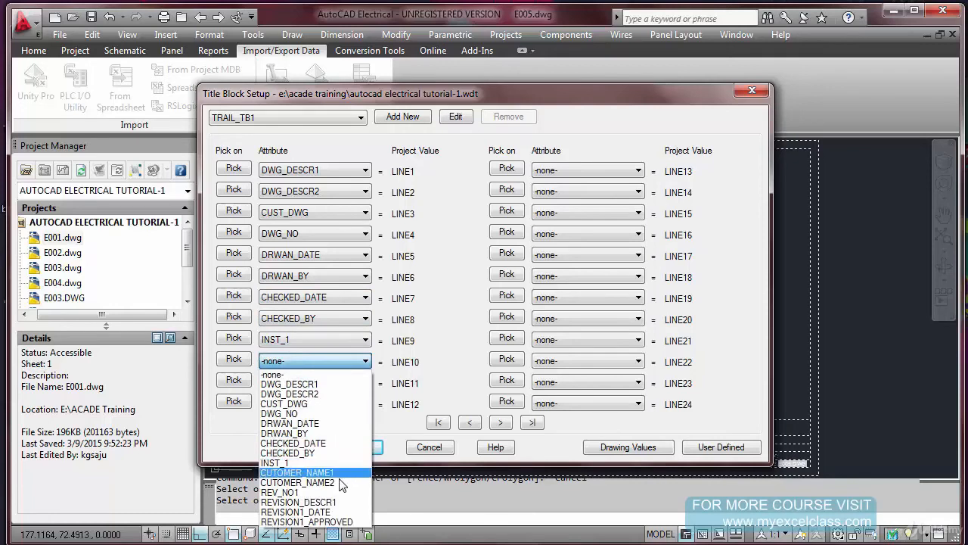
left_click(339, 473)
left_click(354, 387)
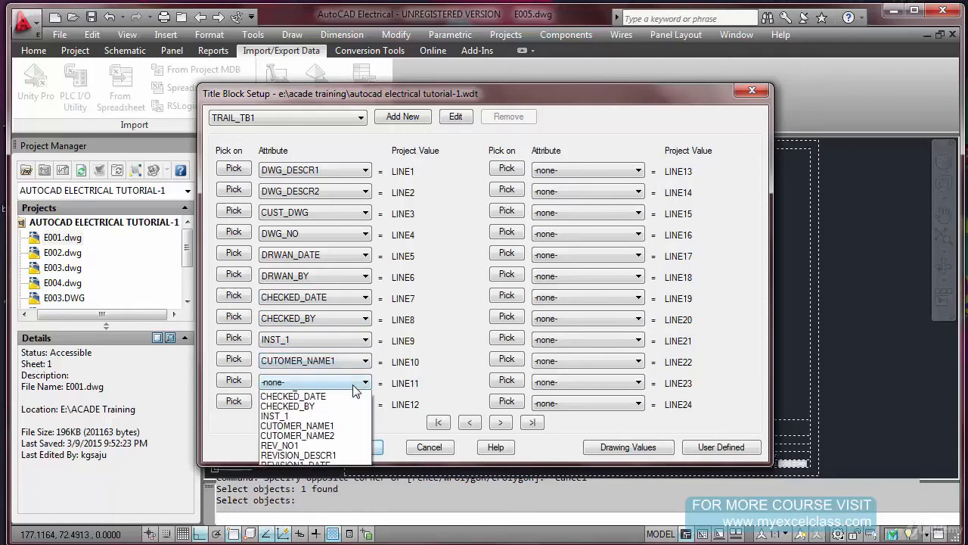
left_click(344, 505)
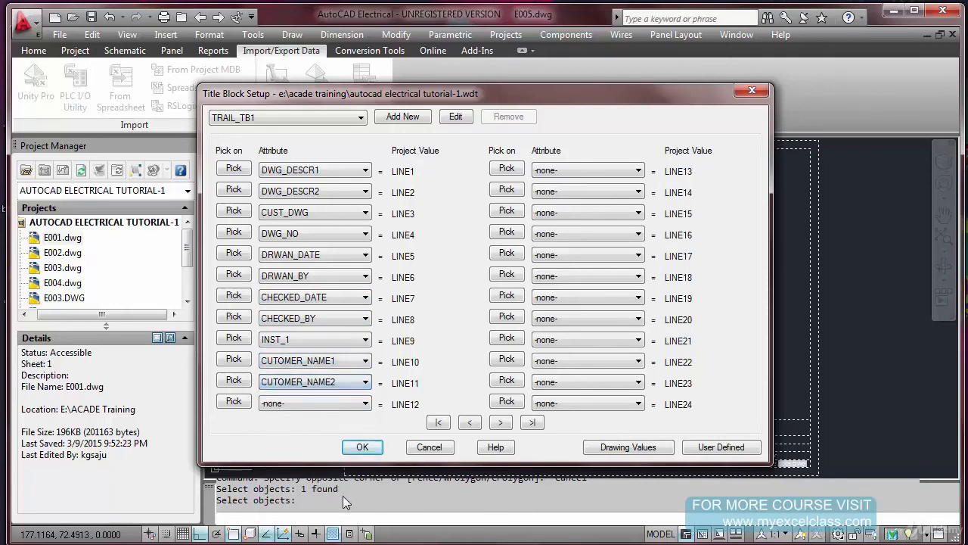
left_click(365, 404)
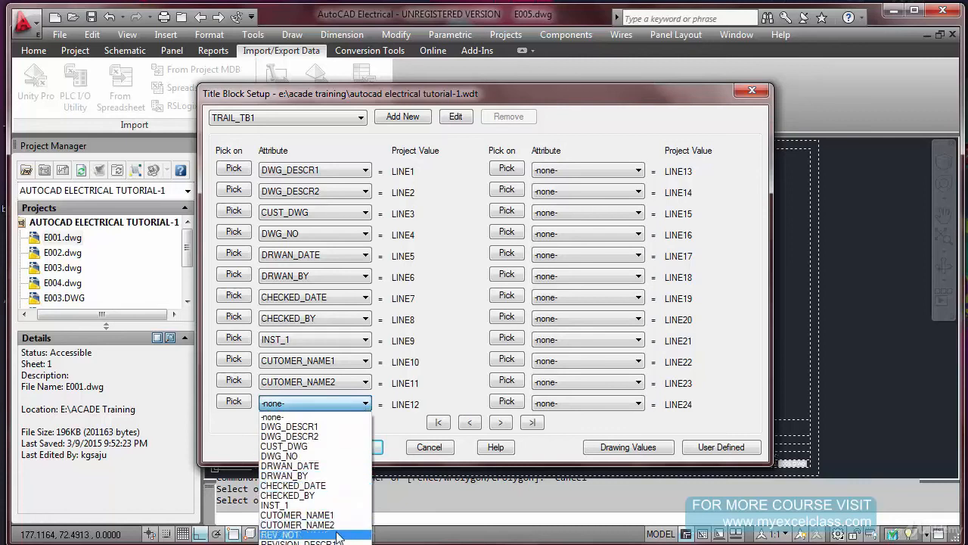
left_click(338, 535)
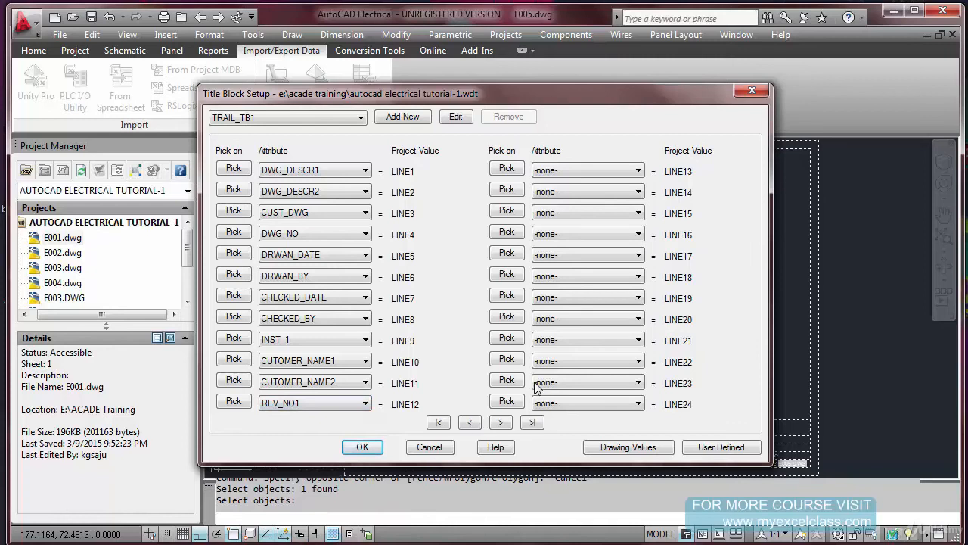
Map LINE13 to LINE15 to attributes REVISION_DESCR1, REVISION1_DATE and REVISION1_APPROVED, in that order, and save the title block setup
left_click(639, 171)
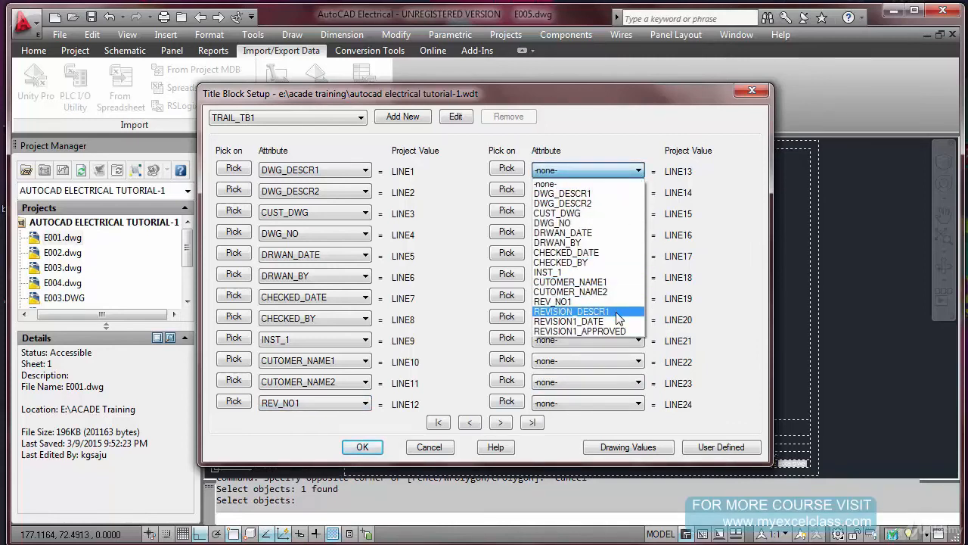
left_click(638, 191)
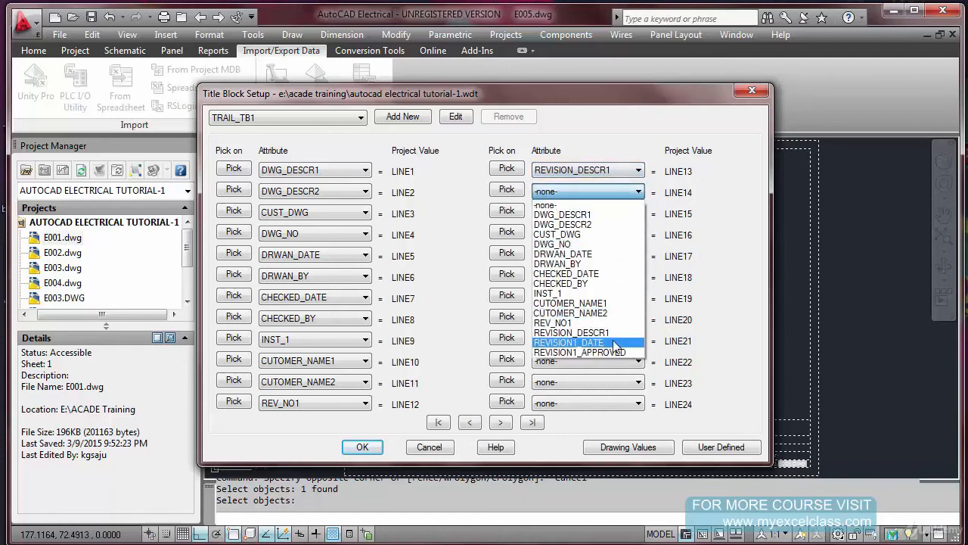
left_click(616, 342)
left_click(639, 213)
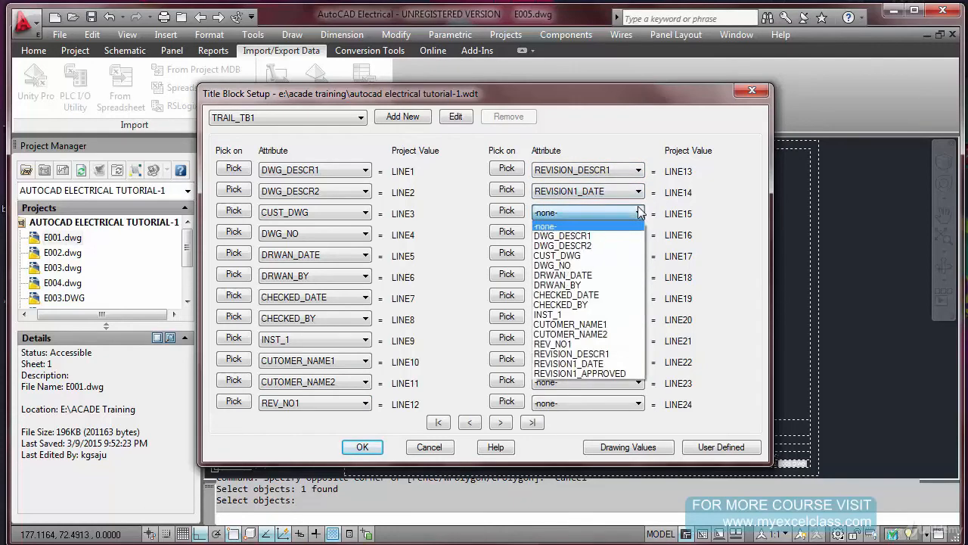
left_click(616, 373)
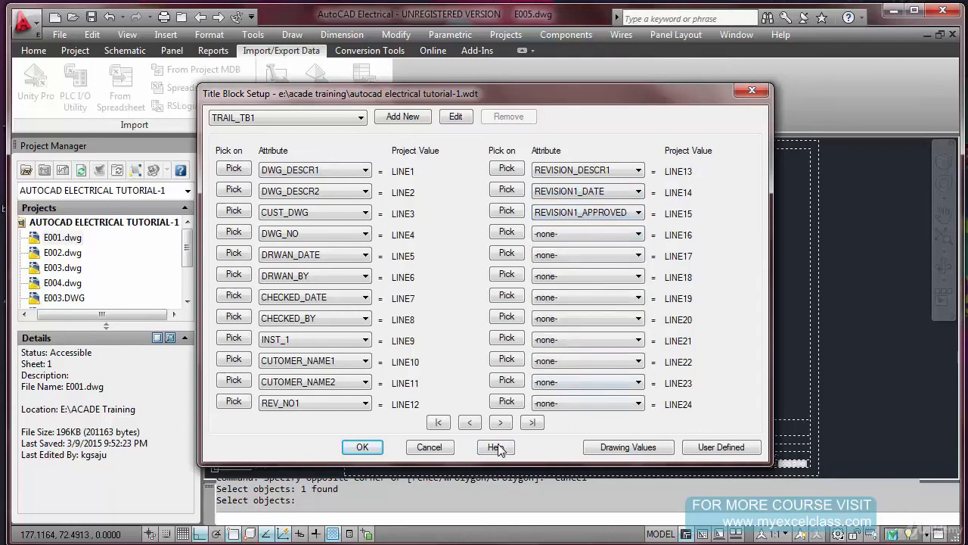
left_click(362, 447)
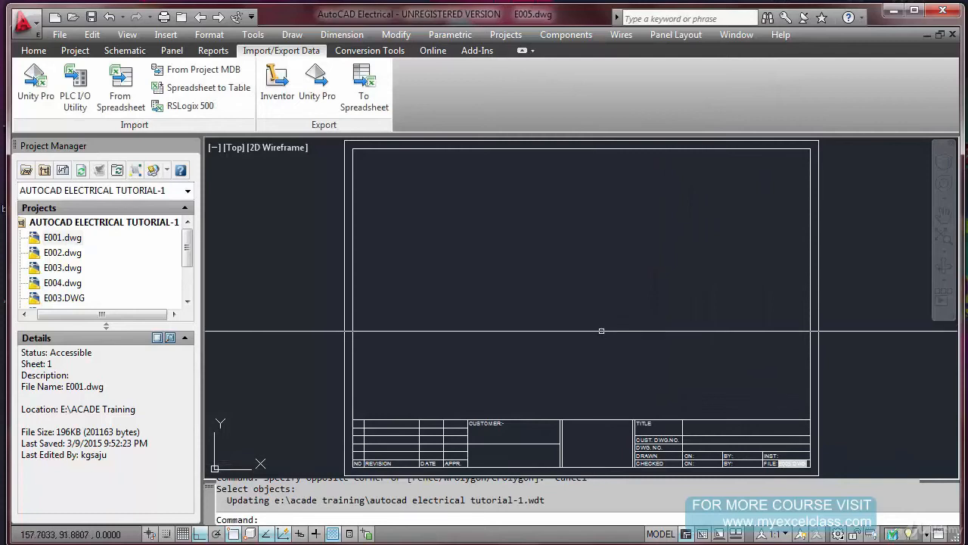
scroll(704, 447, "up", 3)
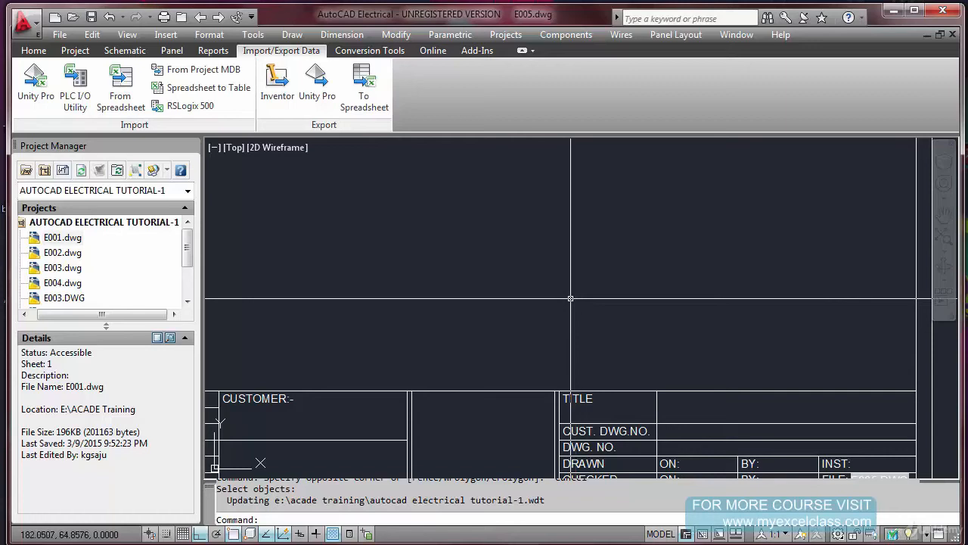
type("z")
key("Return")
type("E")
key("Return")
key("Return")
key("Escape")
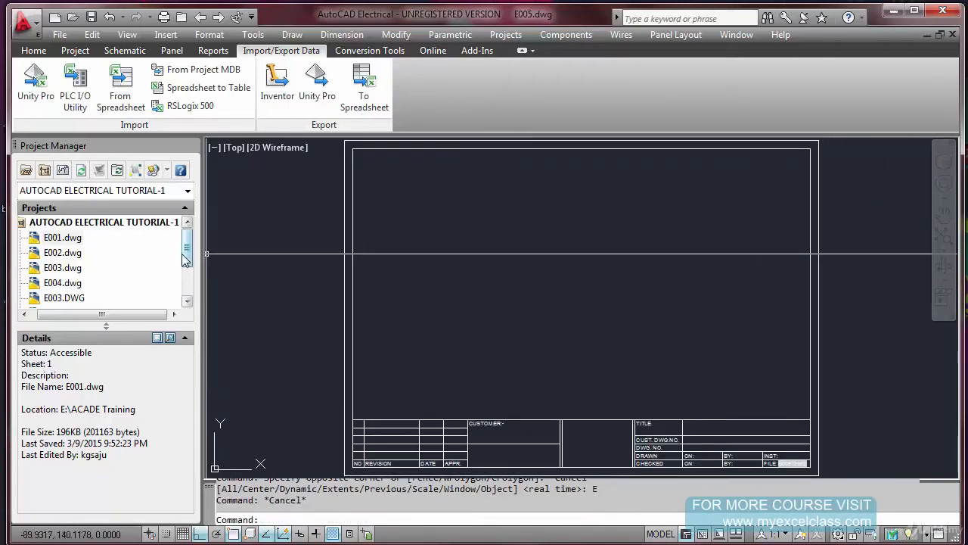
Run Title Block Update for project AUTOCAD ELECTRICAL TUTORIAL-1 with all project description lines selected, on the active drawing only
left_click_drag(191, 257, 191, 271)
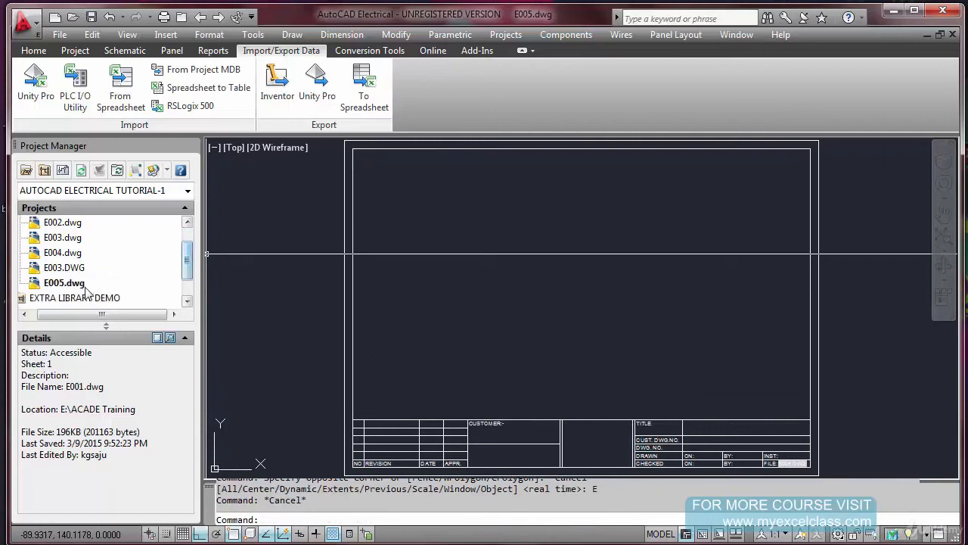
left_click_drag(190, 271, 188, 252)
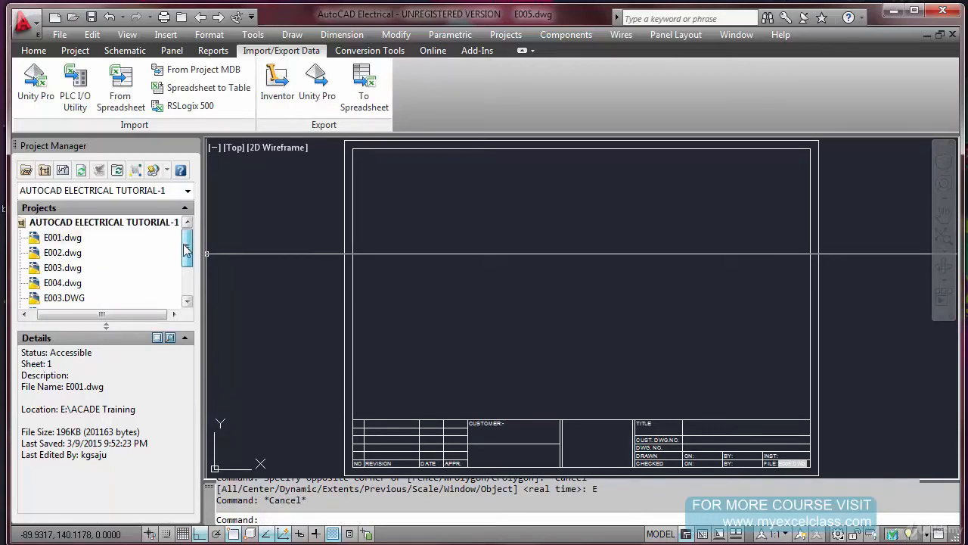
left_click(126, 223)
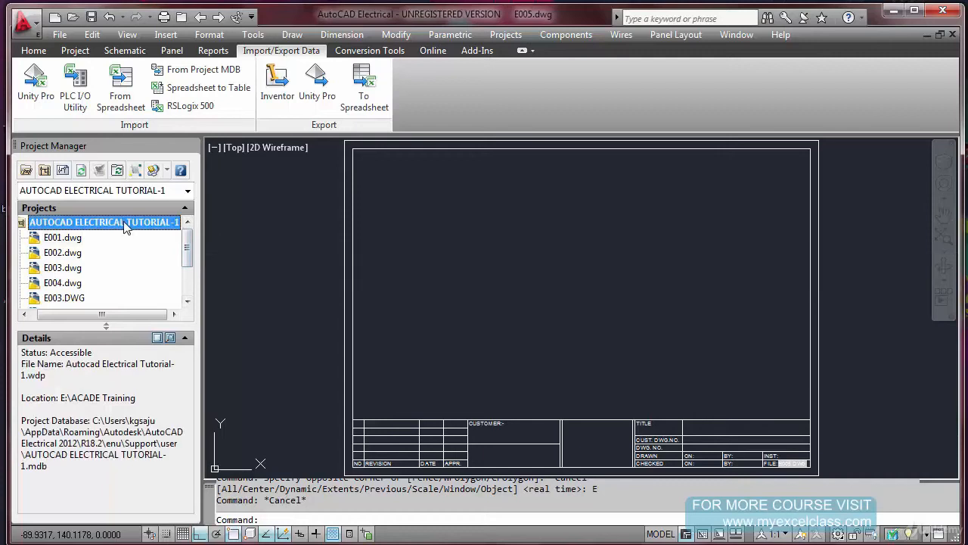
right_click(126, 229)
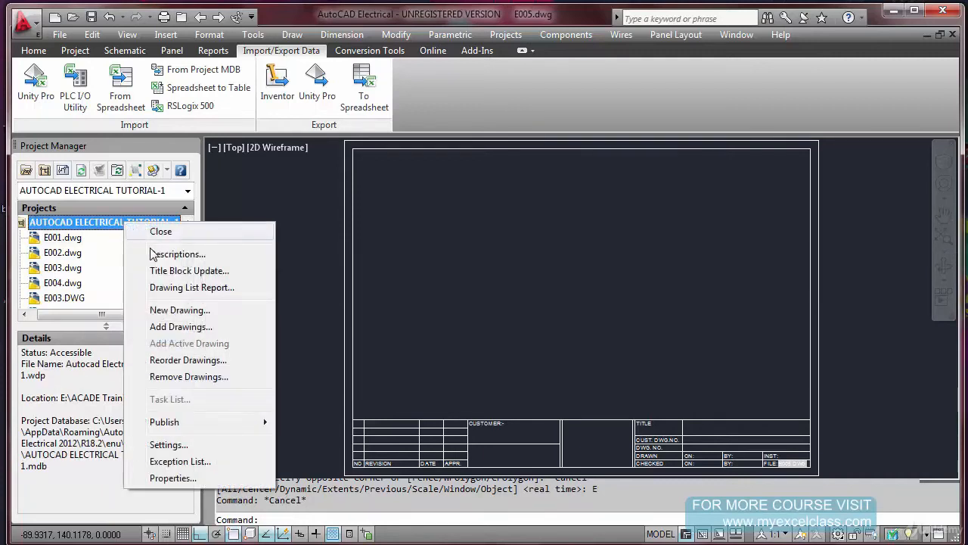
left_click(182, 271)
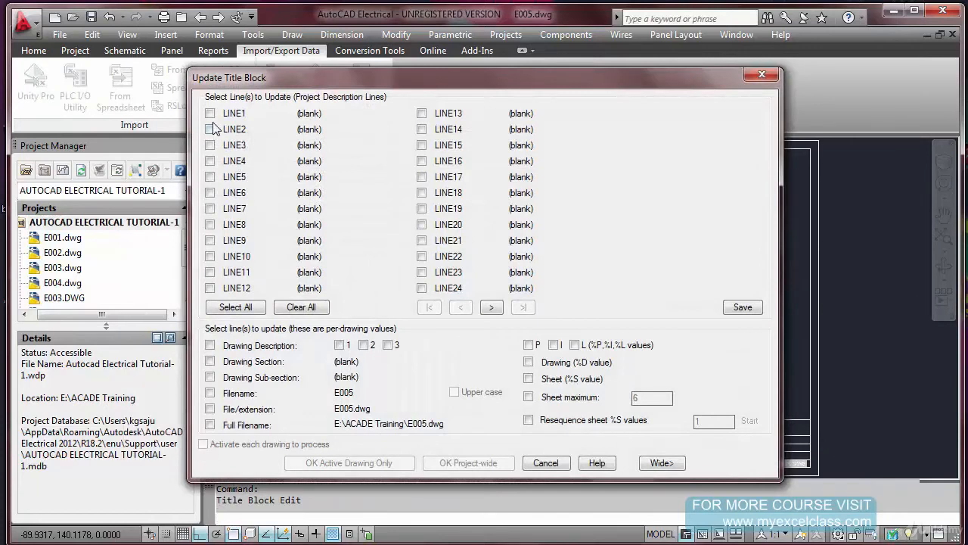
left_click(247, 306)
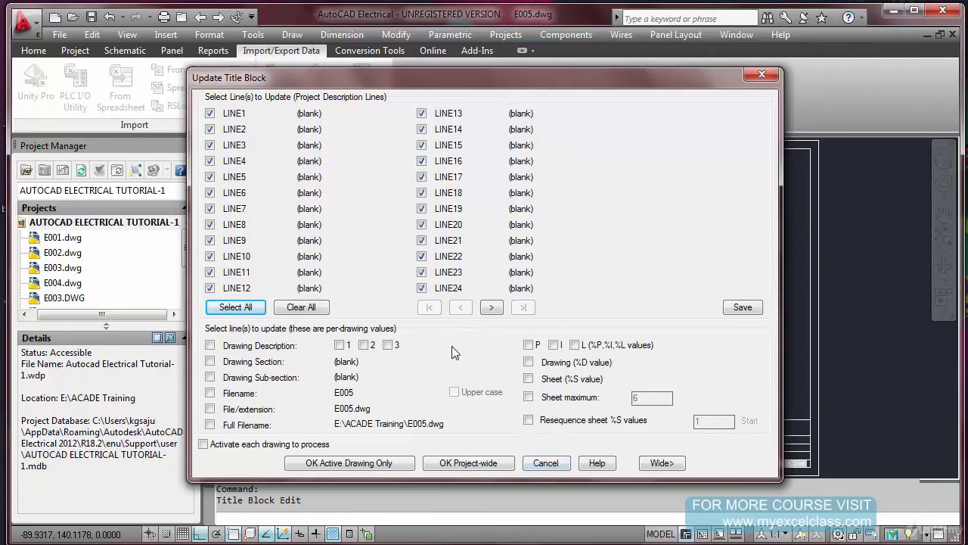
left_click(384, 463)
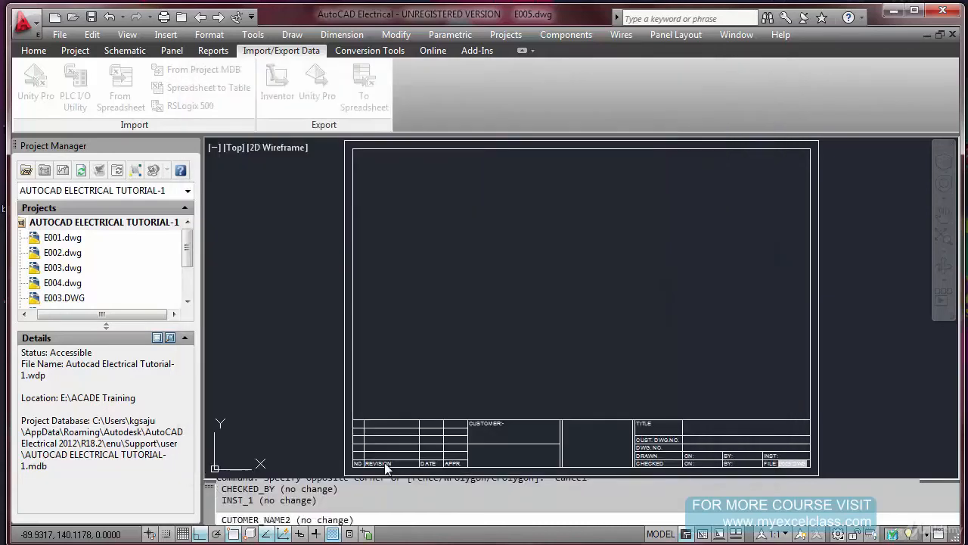
Examine the updated title, drawing number, drawn/checked, customer and revision fields of the title block
scroll(779, 461, "up", 2)
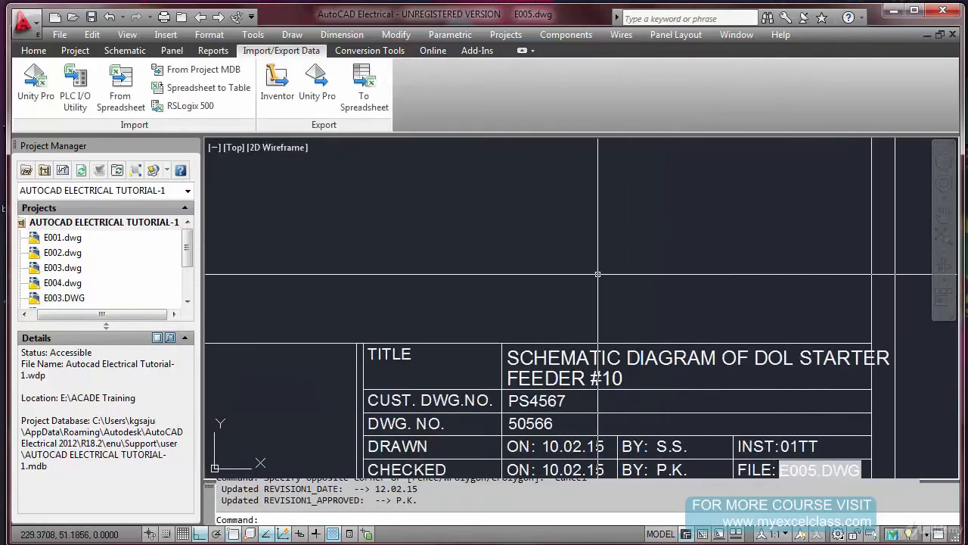
scroll(620, 318, "down", 2)
scroll(643, 349, "up", 3)
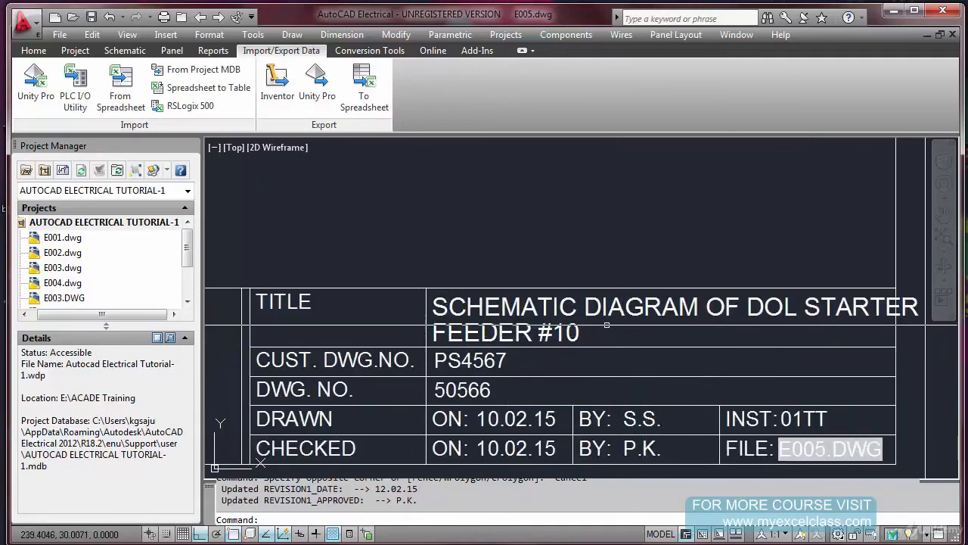
scroll(607, 325, "down", 2)
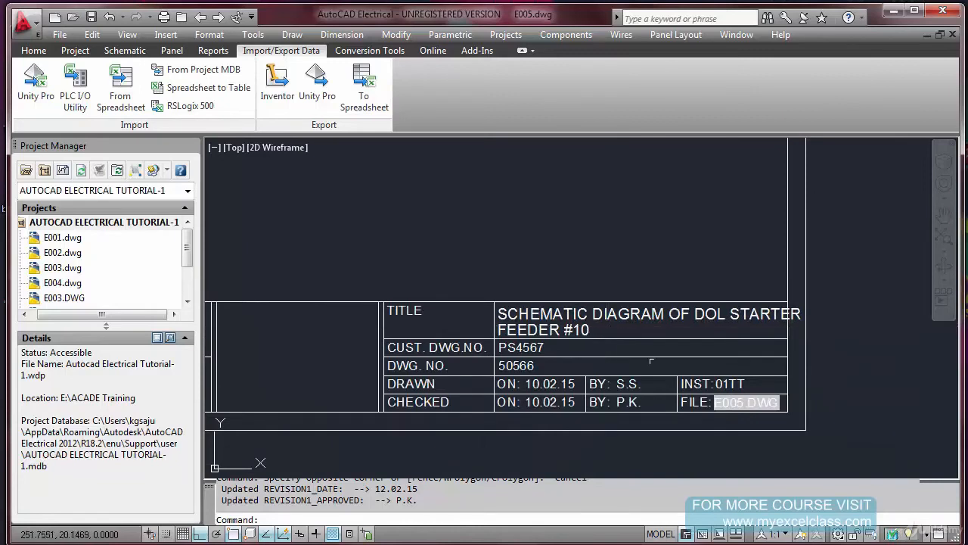
scroll(743, 415, "up", 4)
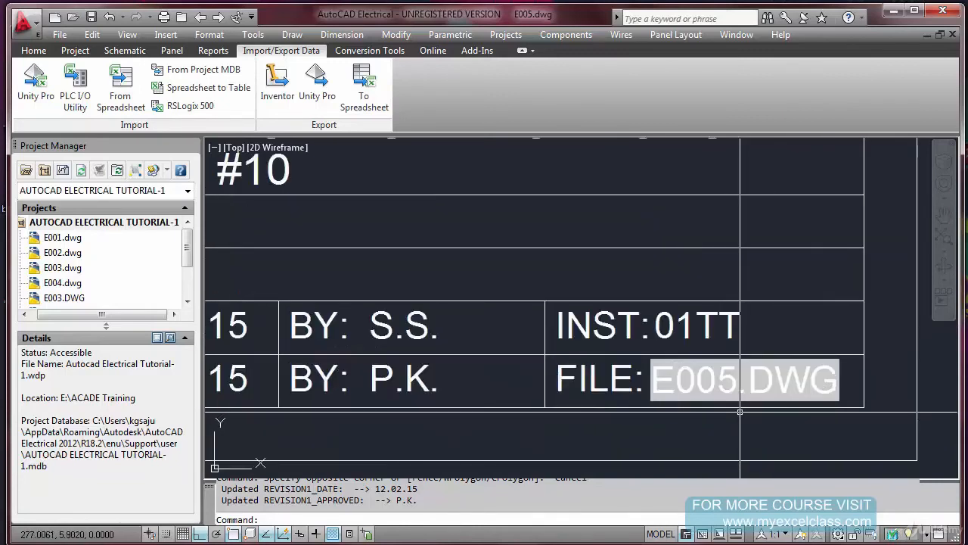
scroll(697, 378, "down", 2)
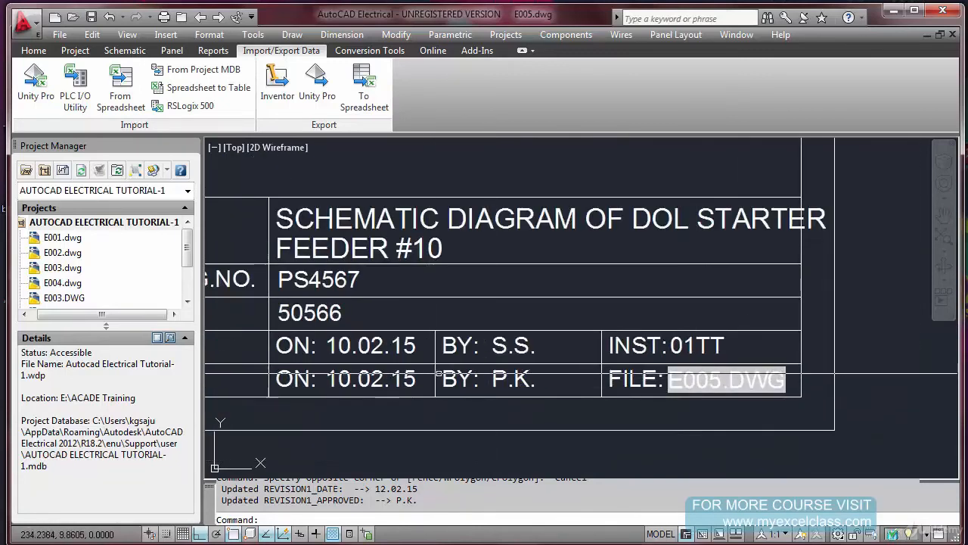
scroll(549, 359, "down", 3)
scroll(552, 352, "up", 3)
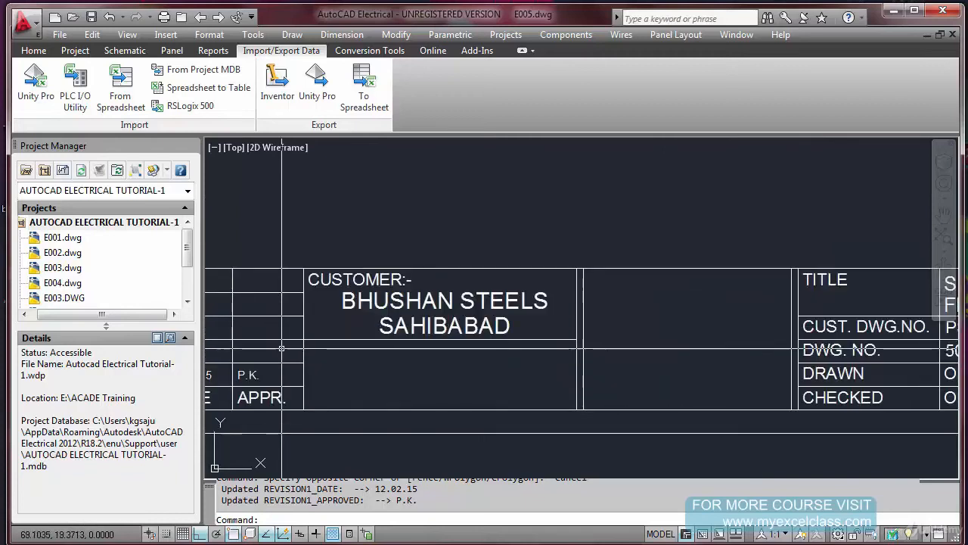
scroll(552, 352, "down", 3)
scroll(444, 367, "up", 4)
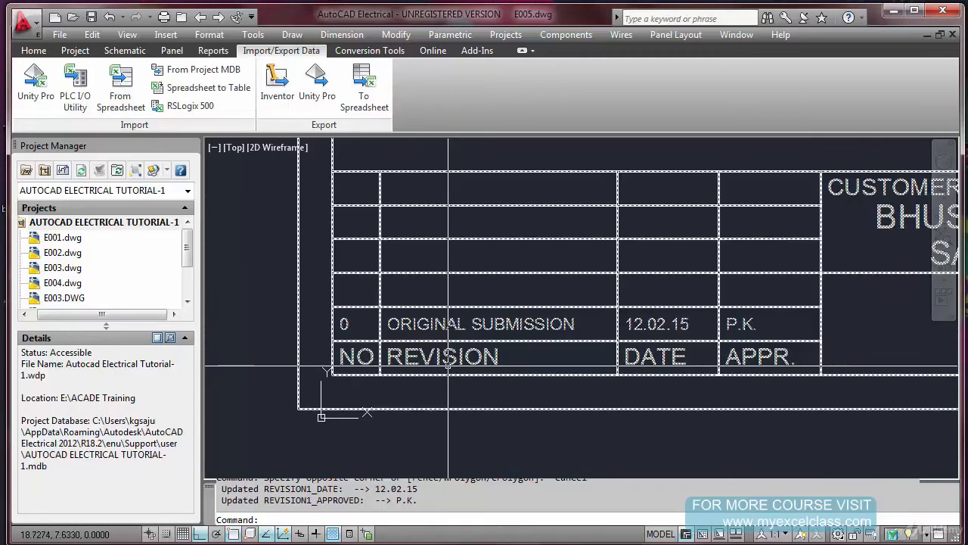
scroll(452, 362, "down", 3)
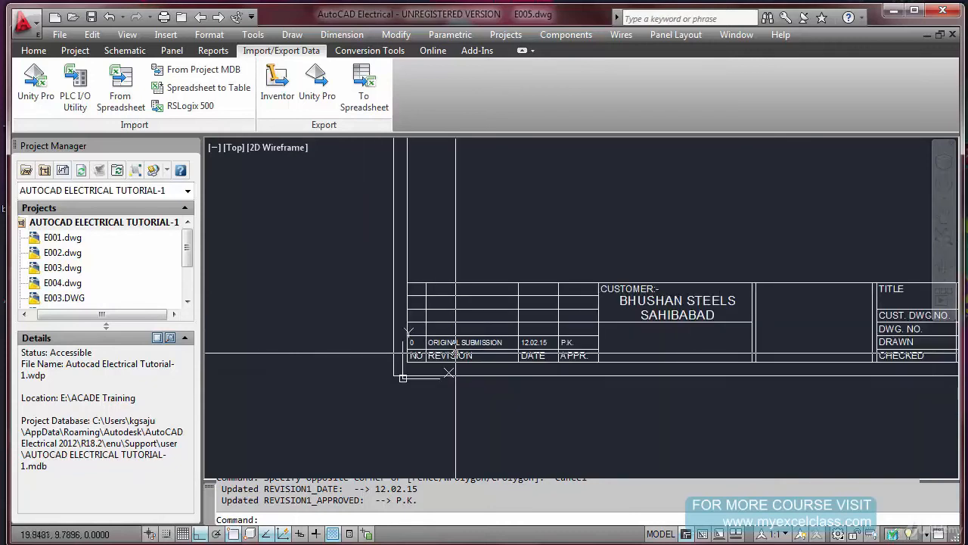
scroll(457, 354, "up", 2)
scroll(456, 354, "down", 4)
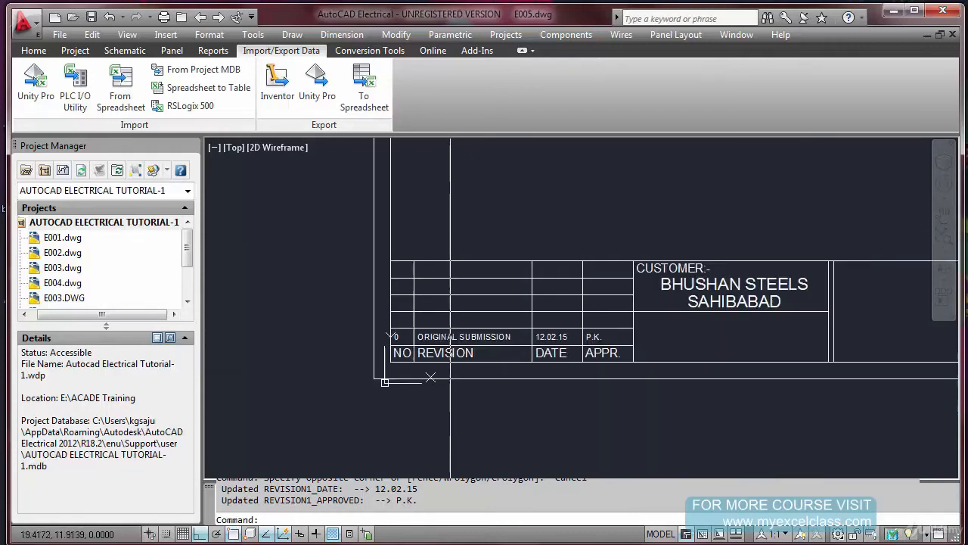
Copy the whole title block and frame horizontally to the right of the original
type("co")
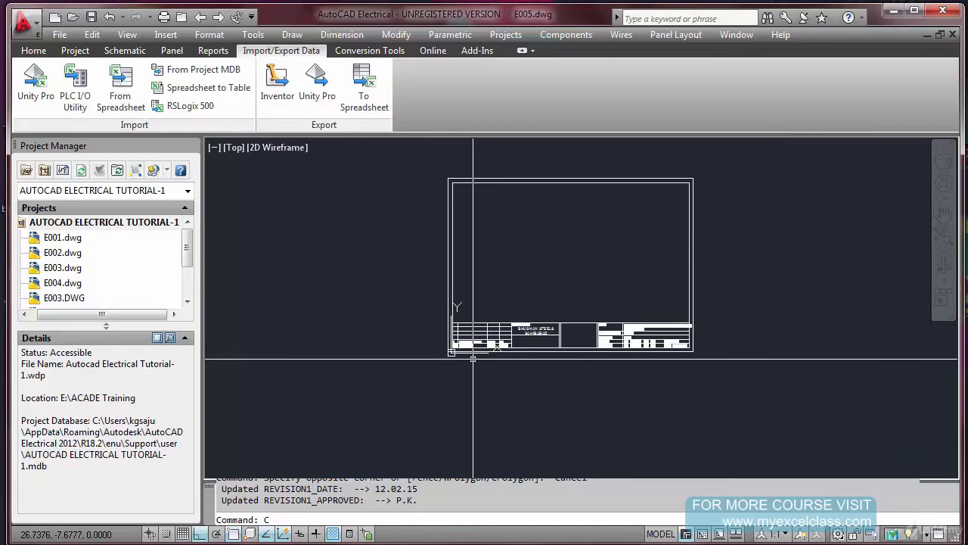
key("Return")
left_click(476, 354)
key("Return")
left_click(482, 353)
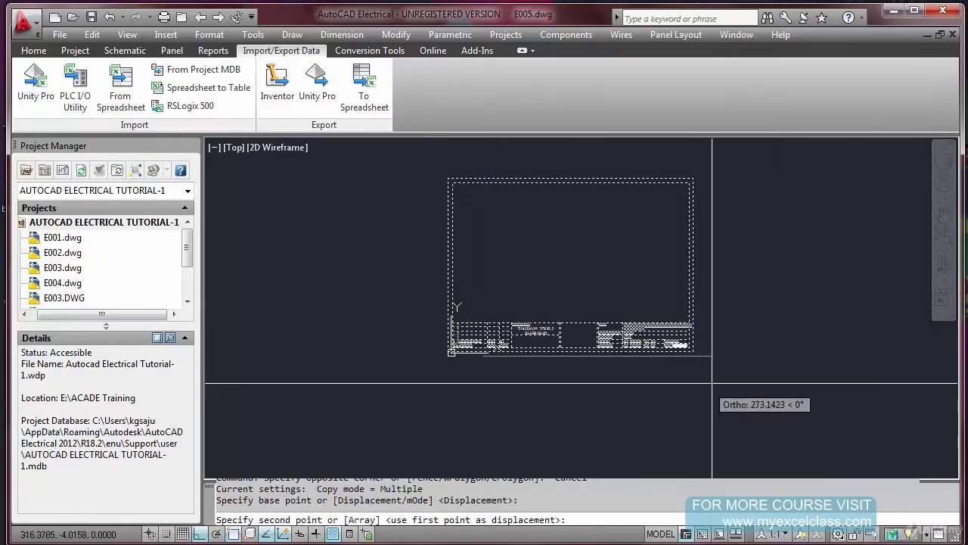
left_click(770, 383)
key("Escape")
Explode the copied title block into its separate lines and attribute definitions
scroll(536, 385, "down", 2)
scroll(560, 353, "down", 2)
scroll(662, 363, "up", 6)
type("x")
key("Return")
left_click(661, 362)
left_click(649, 379)
key("Return")
scroll(431, 381, "up", 5)
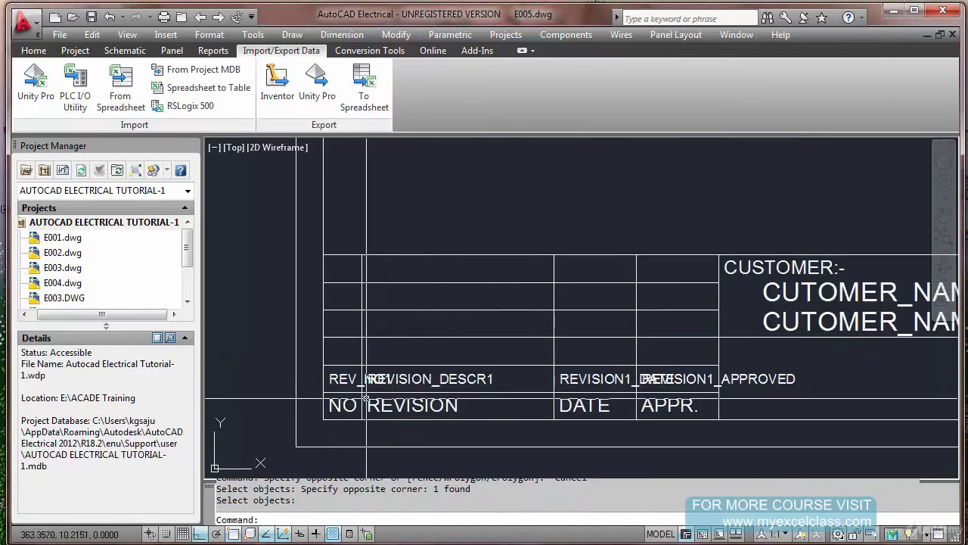
scroll(351, 386, "down", 4)
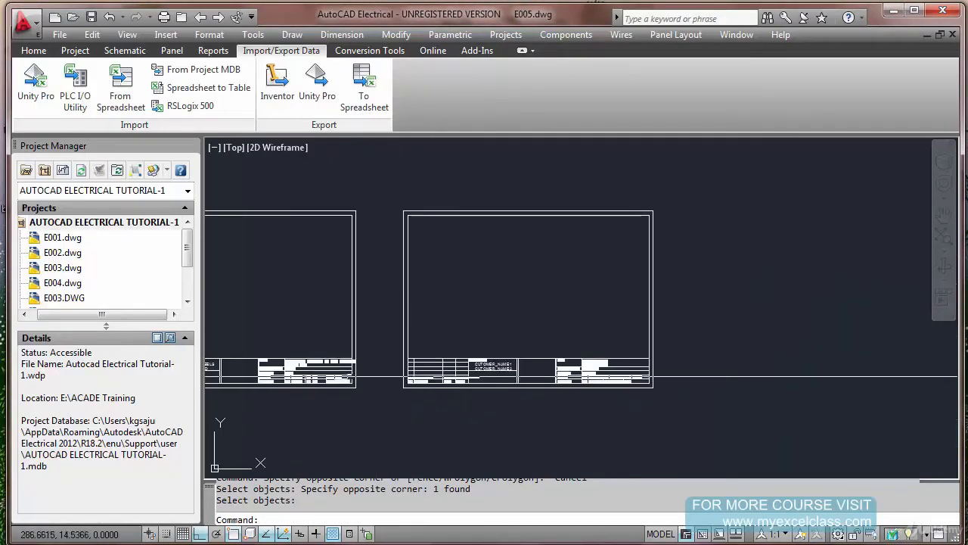
scroll(395, 346, "up", 4)
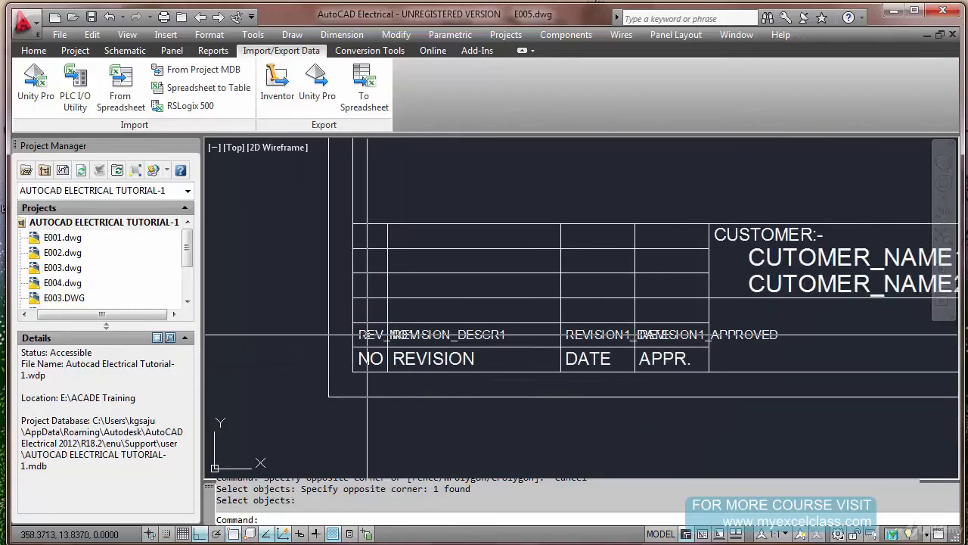
key("Escape")
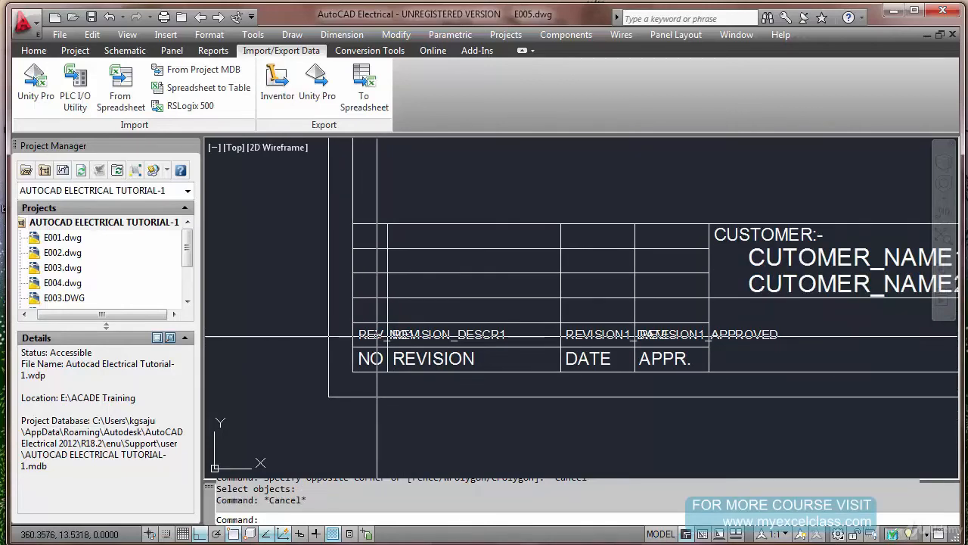
scroll(376, 337, "up", 1)
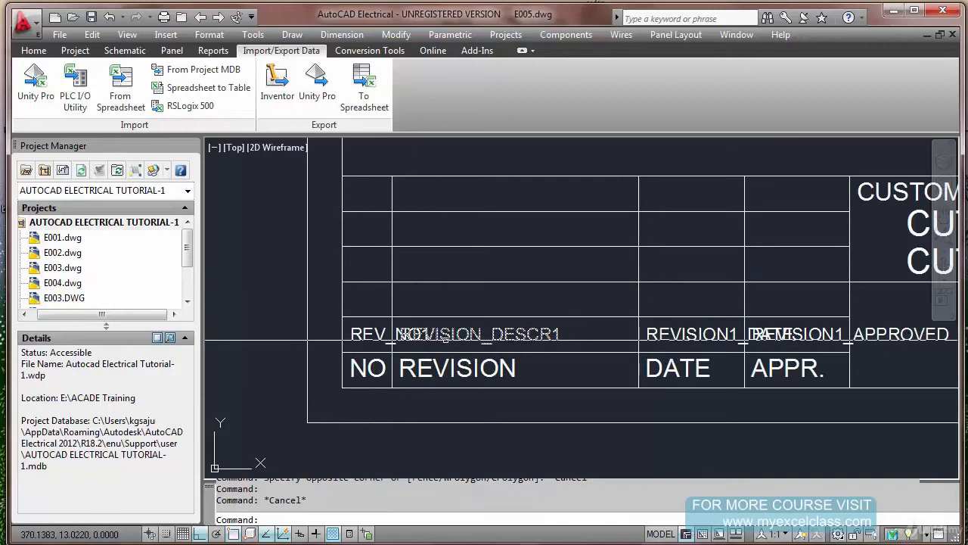
scroll(397, 330, "down", 2)
type("c")
key("Return")
left_click(361, 319)
key("Escape")
type("co")
key("Return")
left_click(353, 319)
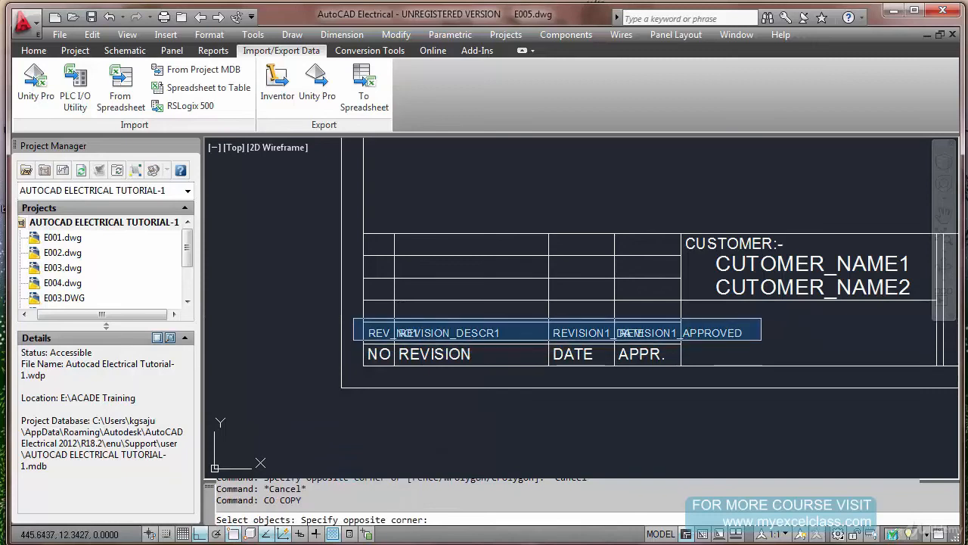
left_click(762, 342)
key("Escape")
Copy the revision number, description, date and approval attributes of the exploded title block into the table row directly above
key("Return")
left_click(350, 316)
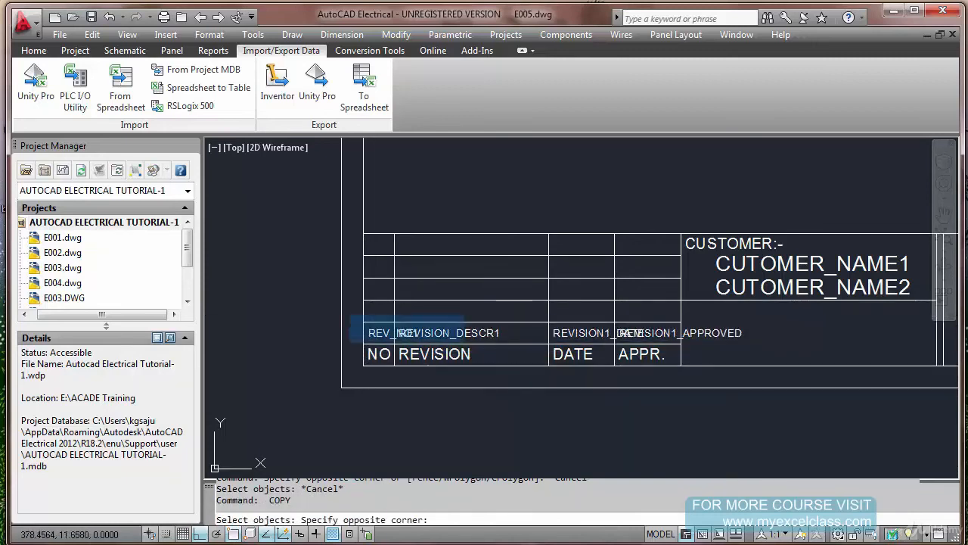
left_click(677, 342)
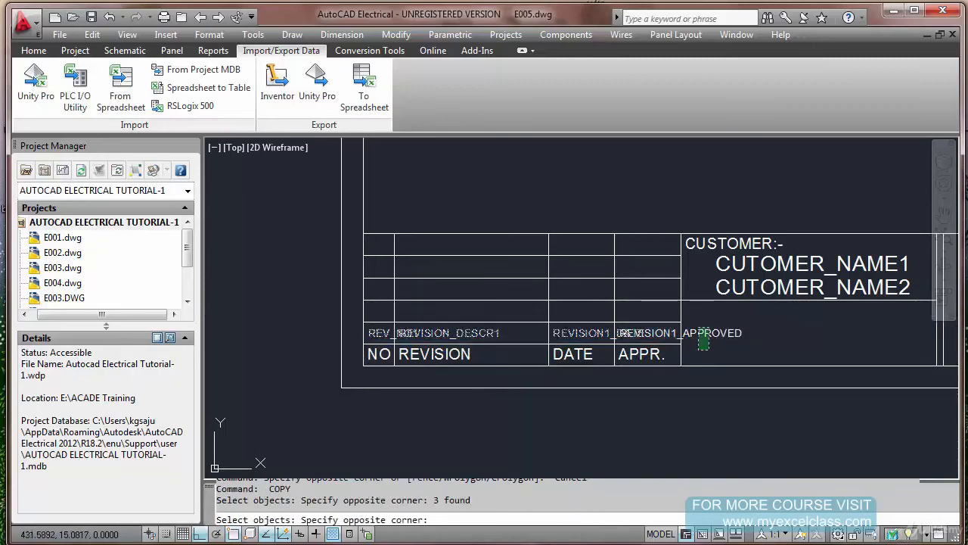
key("Return")
left_click(364, 322)
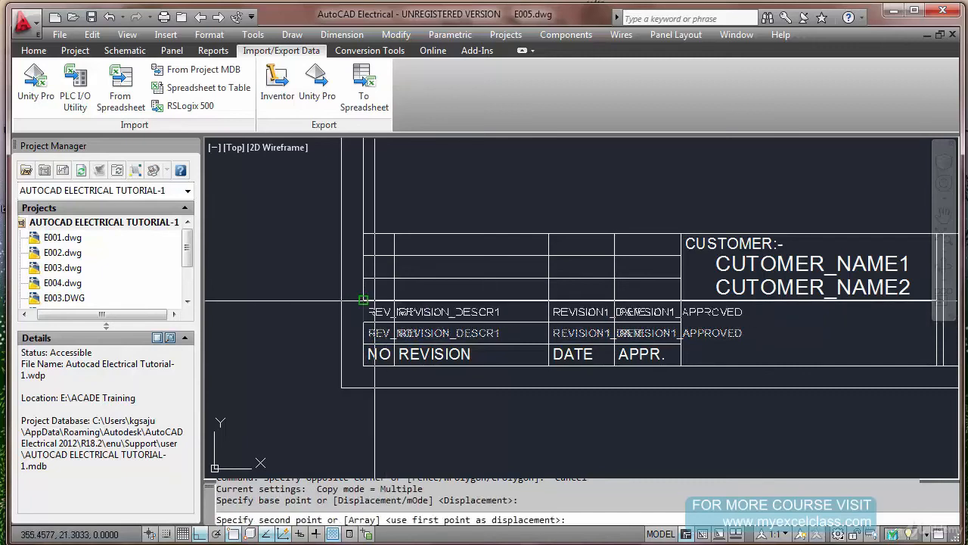
left_click(364, 300)
key("Escape")
Set the copied revision number attribute's tag to REV_NO2 and its prompt to REV NUMBER2
double_click(376, 312)
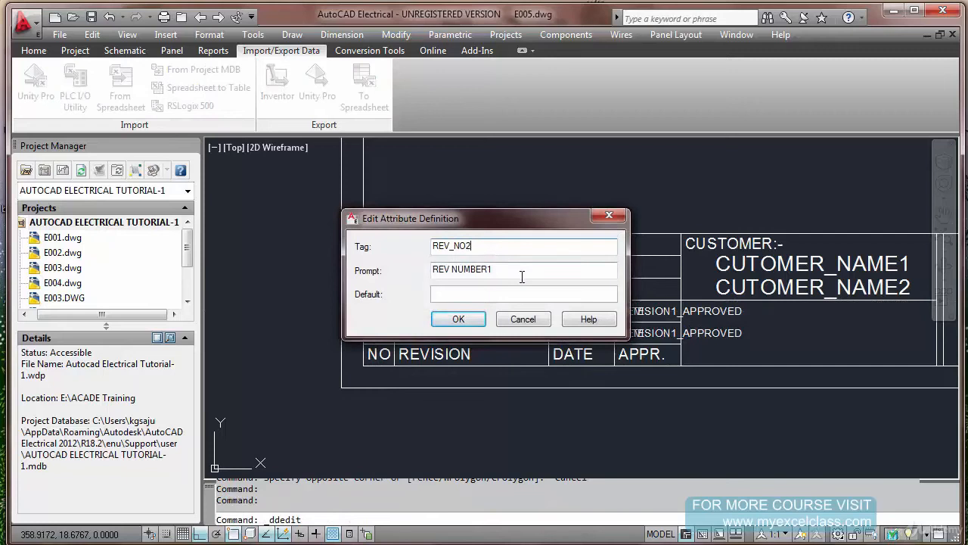
type("2")
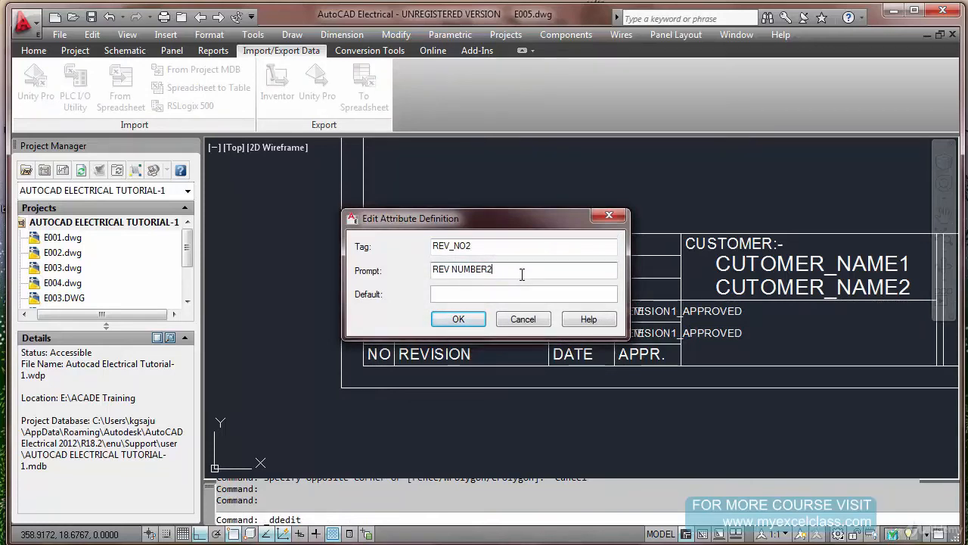
key("Return")
key("Escape")
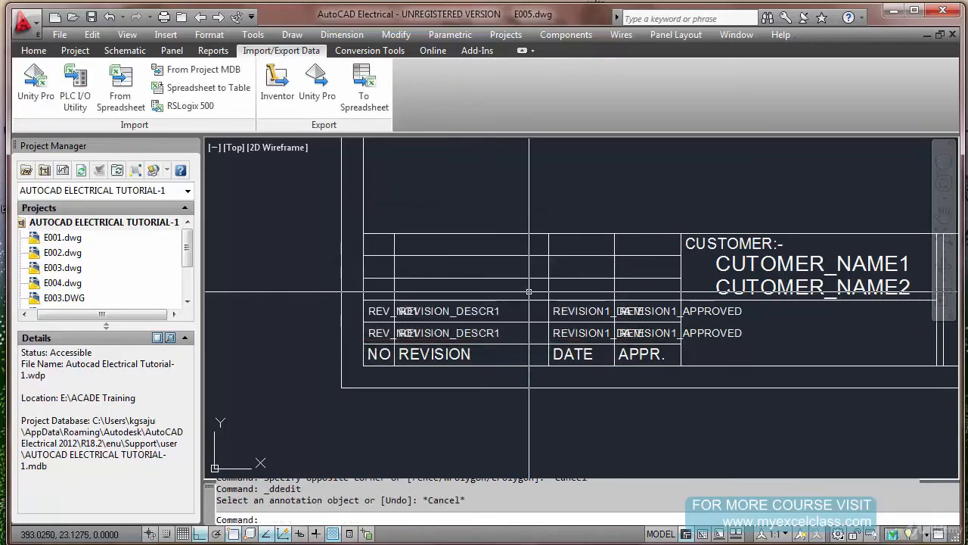
Erase the exploded copy of the title block beside the original
scroll(535, 279, "down", 8)
type("e")
key("Return")
left_click(491, 157)
left_click(719, 341)
key("Return")
key("Escape")
key("Escape")
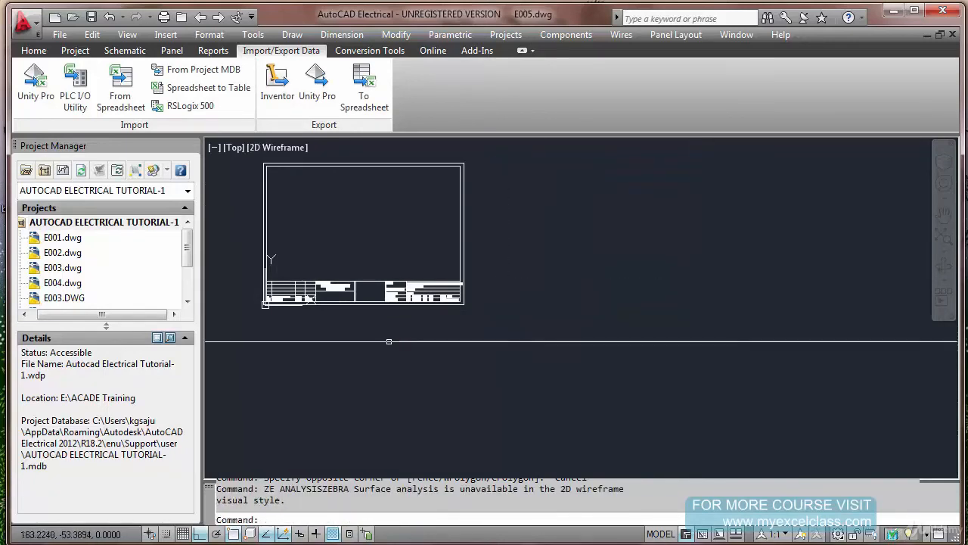
Examine the revision and customer fields of the remaining title block and view the full sheet
scroll(267, 301, "up", 3)
scroll(261, 301, "up", 3)
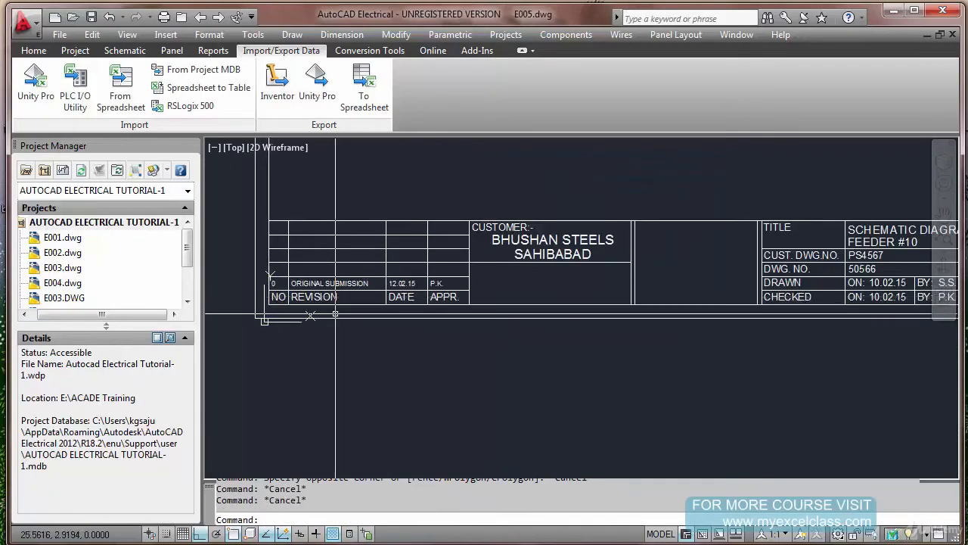
type("ze")
key("Return")
left_click(310, 314)
key("Escape")
key("Escape")
type("Z")
key("Return")
type("E")
key("Return")
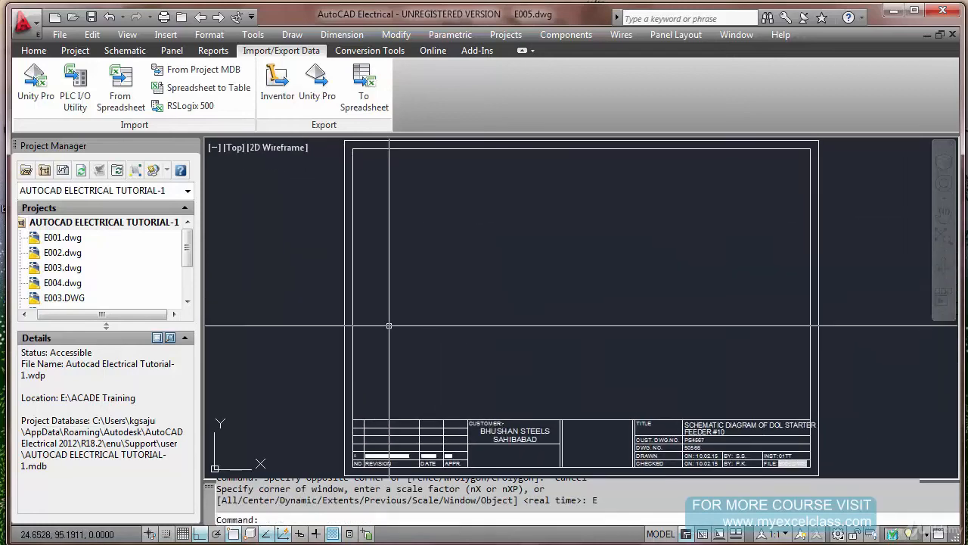
Save E005.dwg and check the FILE field in the title block
key("ctrl+s")
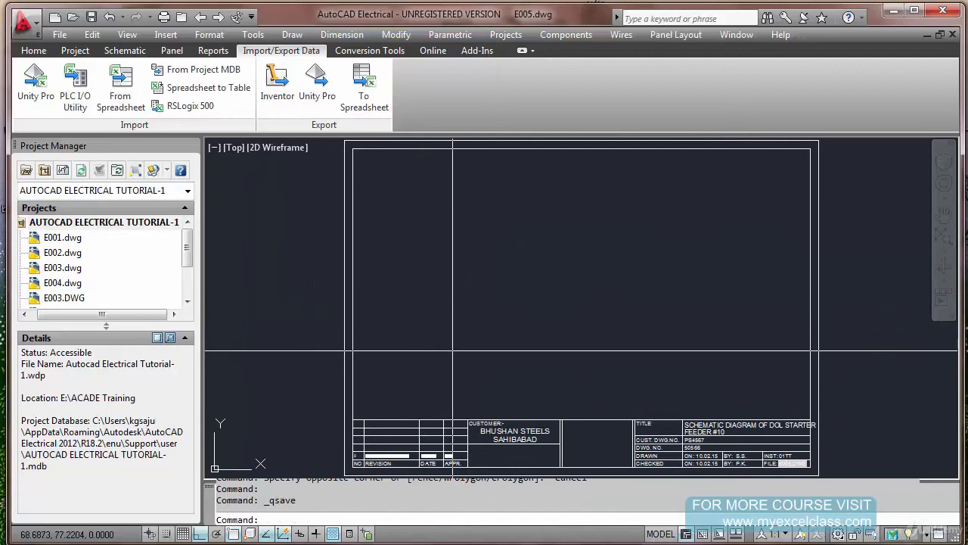
scroll(791, 473, "up", 8)
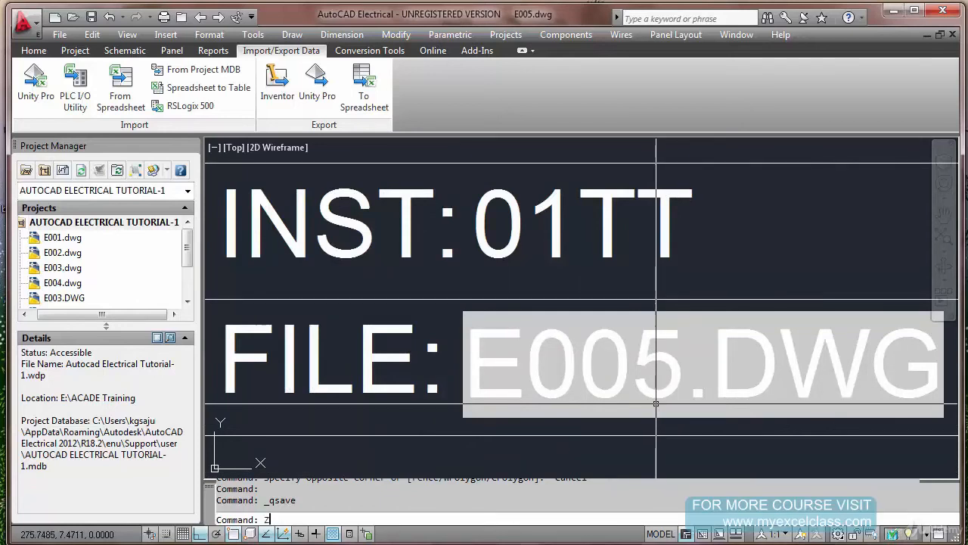
type("E")
key("Return")
key("Escape")
type("Z")
key("Return")
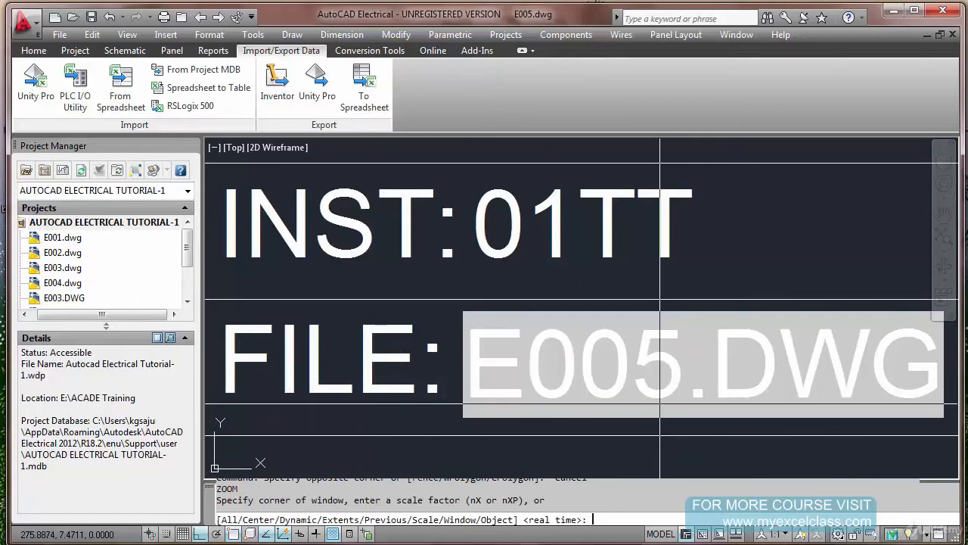
type("e")
key("Return")
key("ctrl+s")
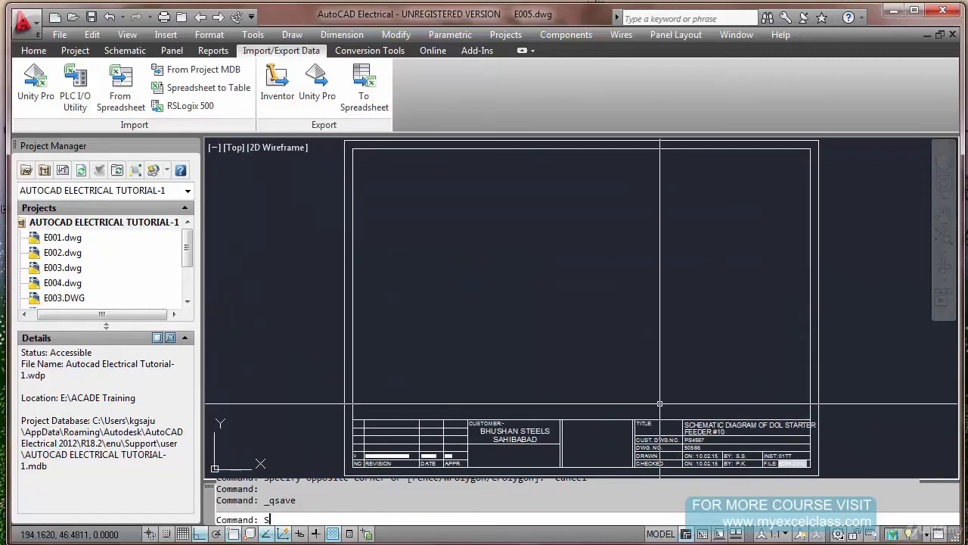
Save a copy of the drawing as E006 in the ACADE Training folder and check its title block's FILE field
key("Return")
double_click(415, 399)
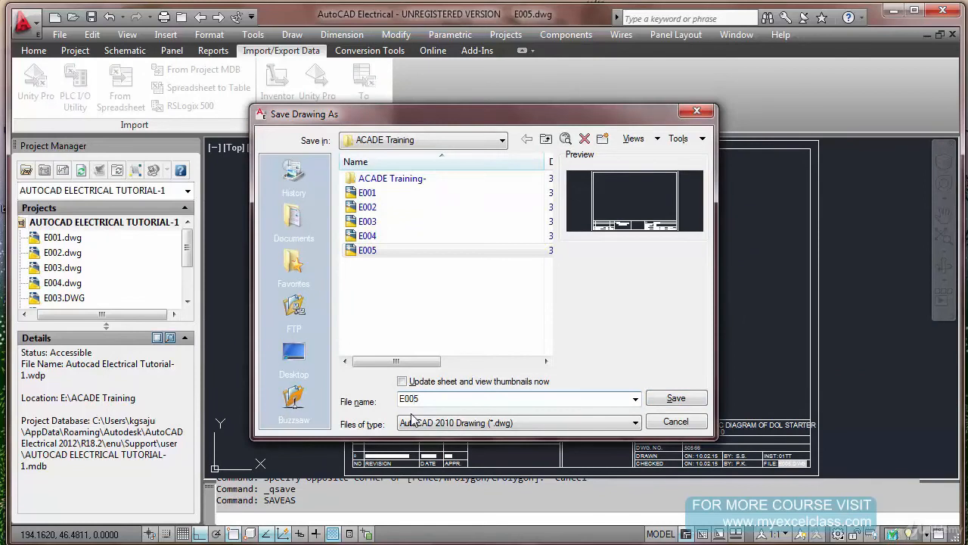
type("E006")
key("Return")
scroll(818, 476, "up", 4)
scroll(813, 473, "up", 5)
scroll(672, 438, "up", 2)
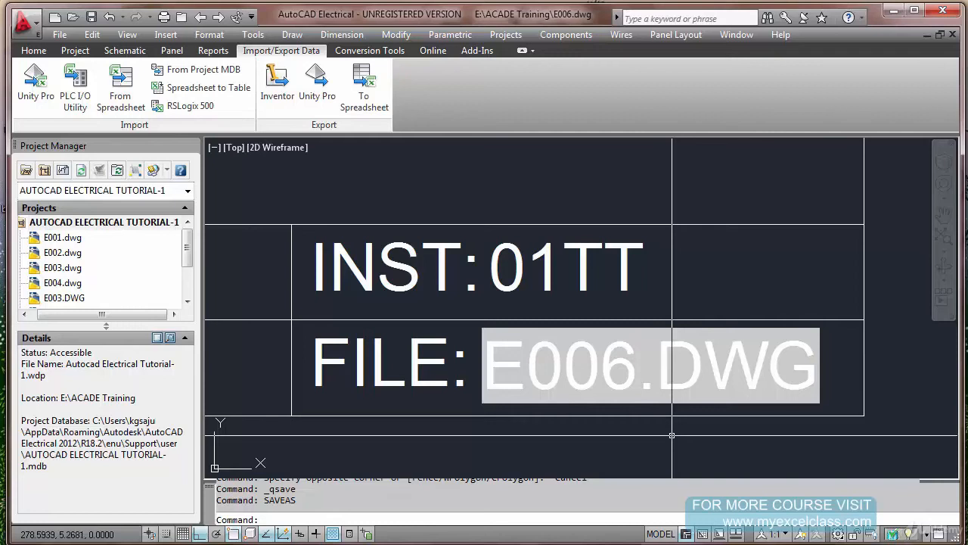
key("Escape")
key("Escape")
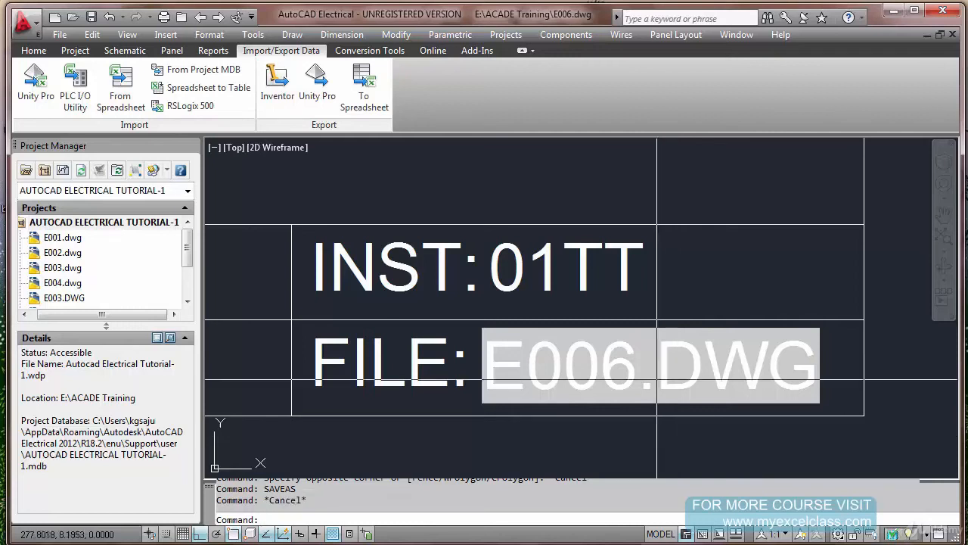
Set the sheet value of E006.dwg to 6 in its drawing properties
left_click(125, 51)
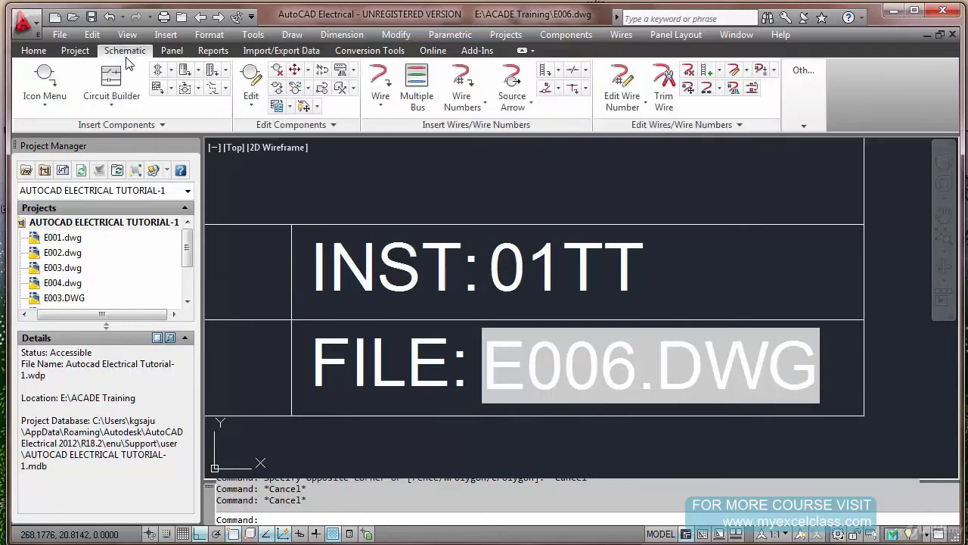
left_click(802, 106)
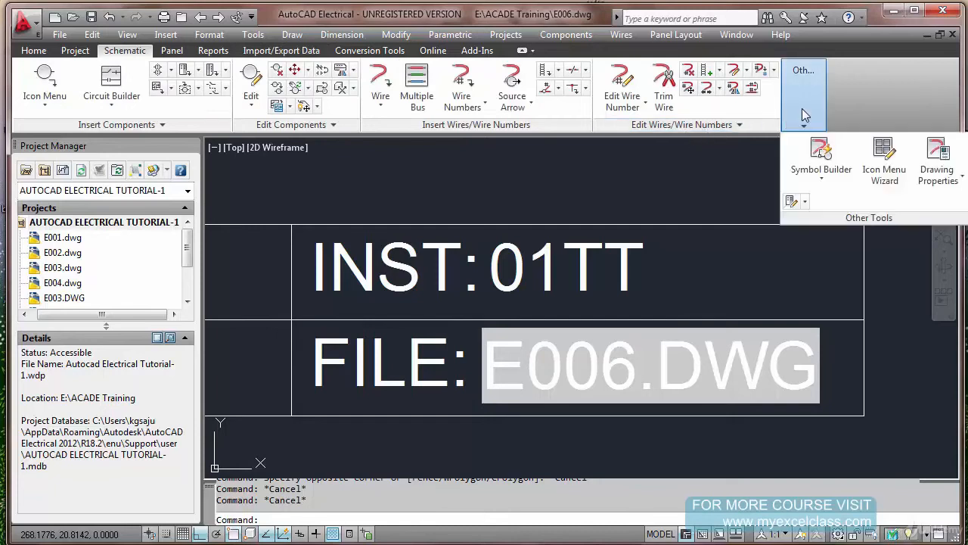
left_click(936, 160)
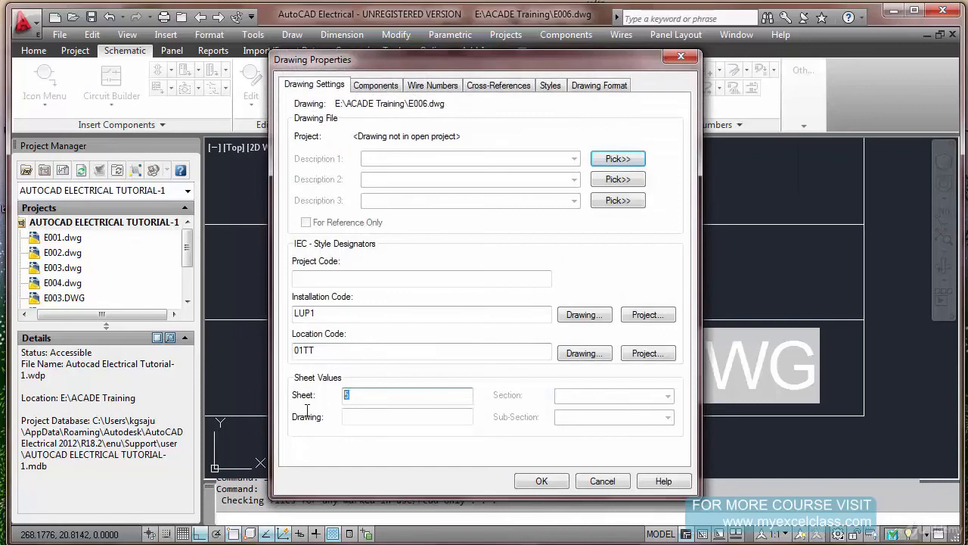
left_click(541, 481)
scroll(530, 305, "down", 3)
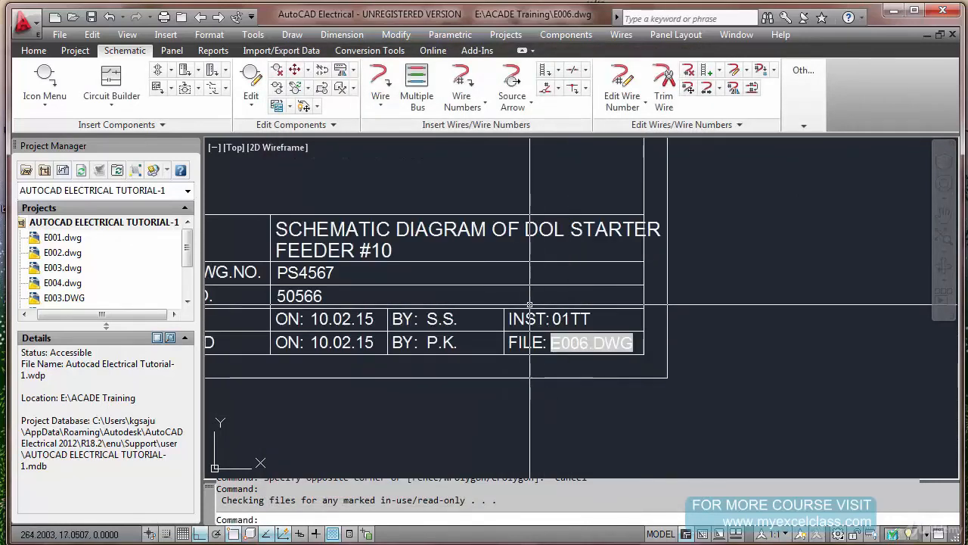
scroll(530, 305, "down", 2)
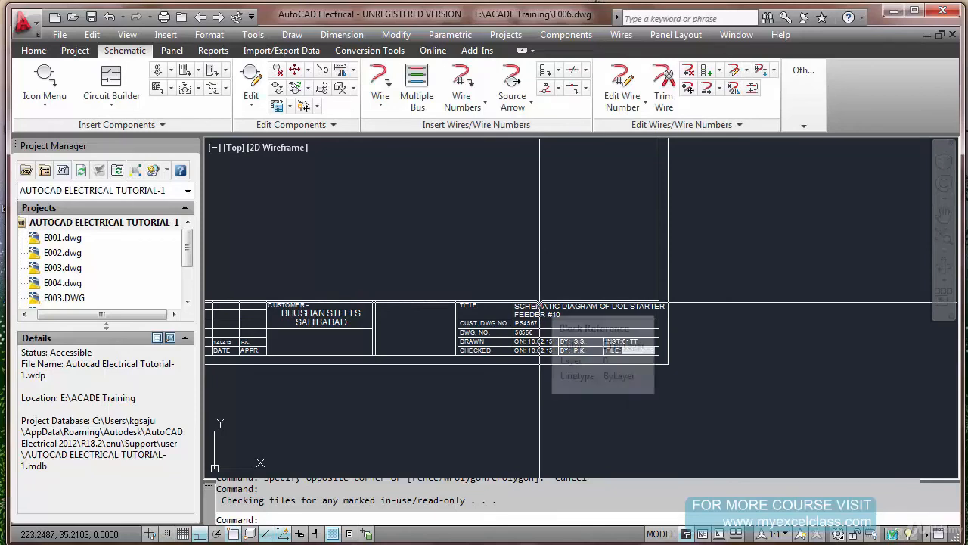
Review the drawing settings of E006.dwg and return to the full sheet view
left_click(804, 94)
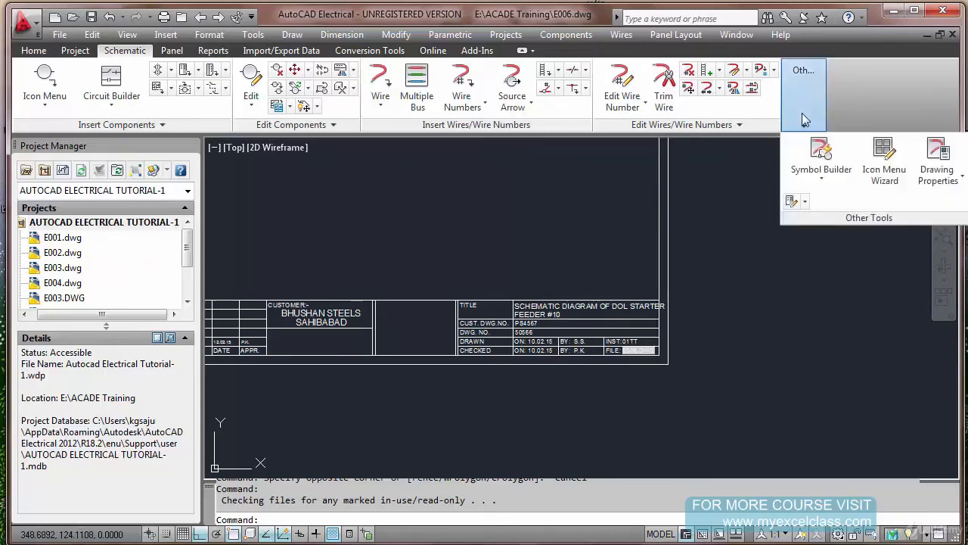
left_click(937, 153)
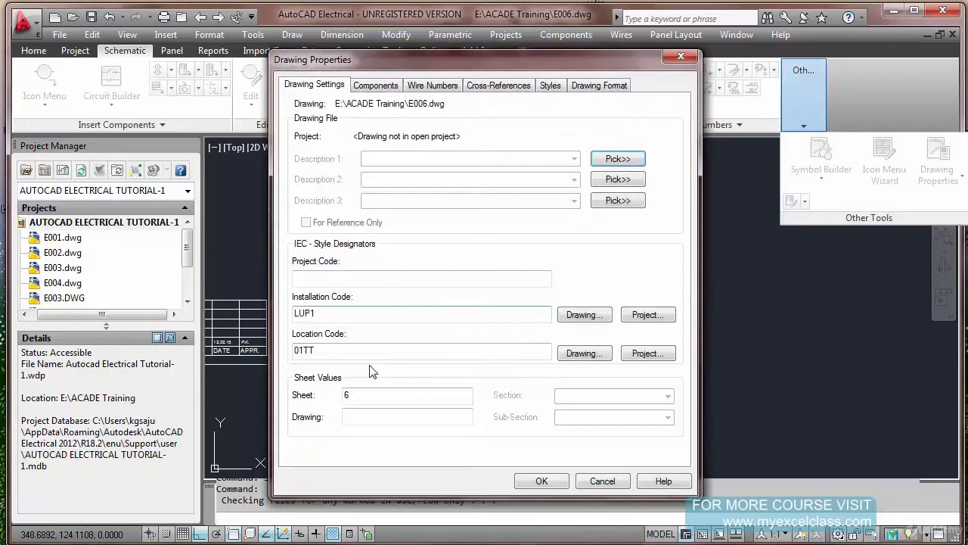
key("Escape")
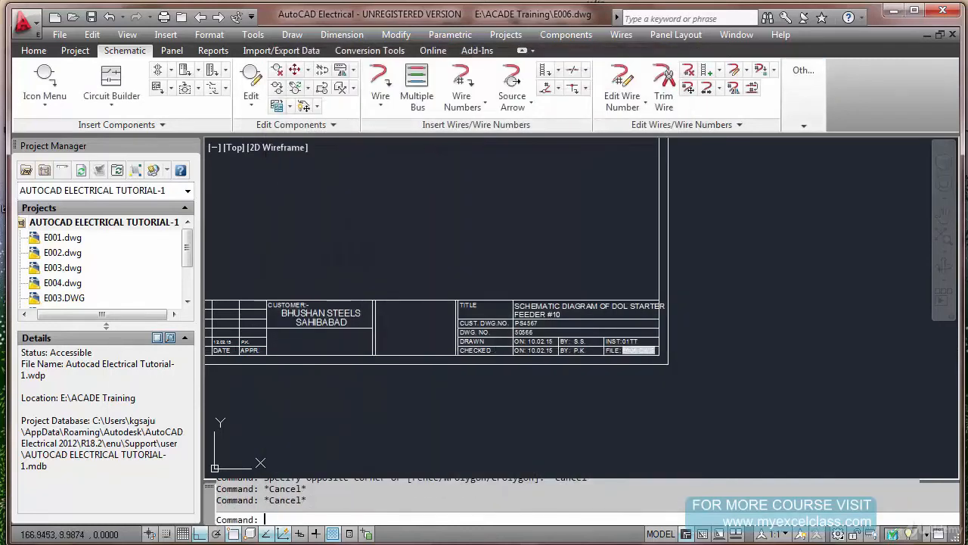
type("Z")
key("Return")
type("E")
key("Return")
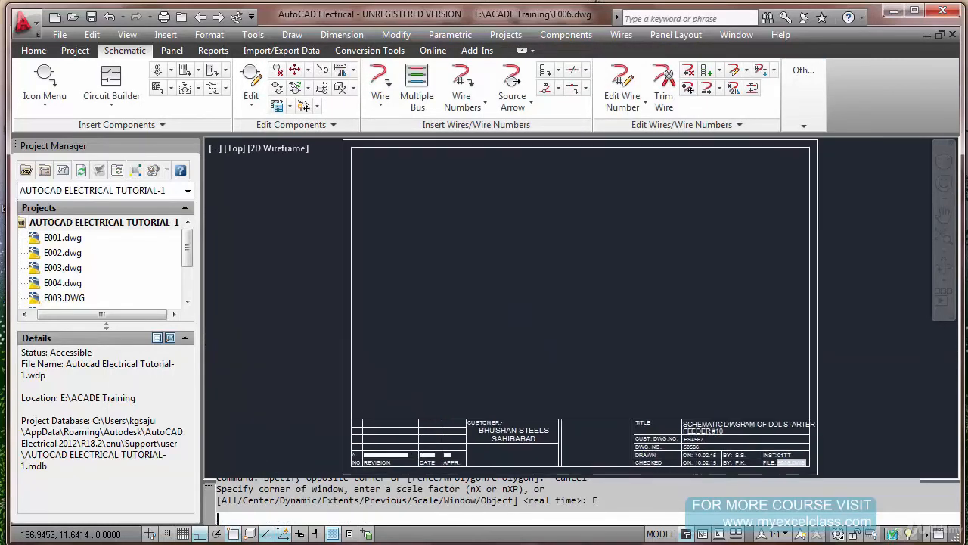
Add the active drawing E006.dwg to the AUTOCAD ELECTRICAL TUTORIAL-1 project without applying the project defaults, and select it in the drawing list
right_click(120, 227)
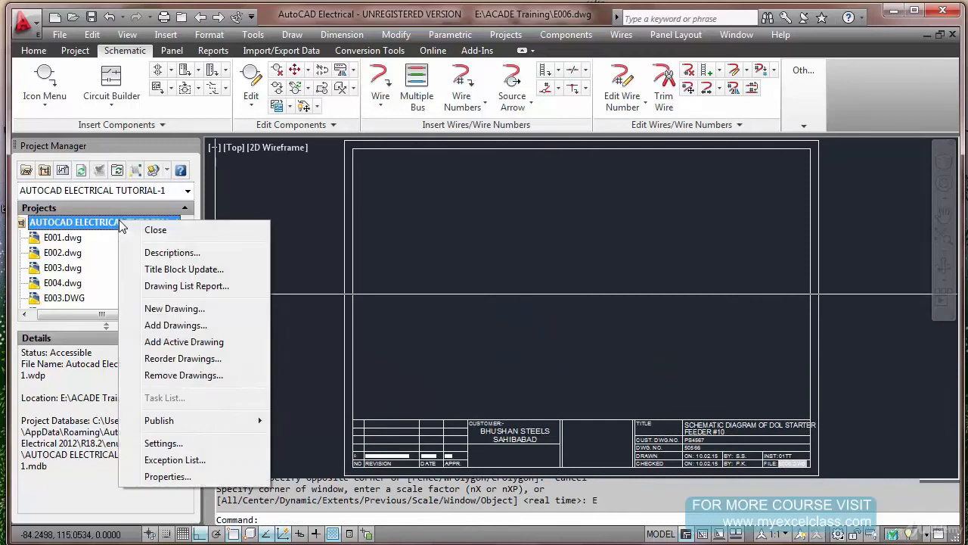
left_click(224, 342)
left_click(529, 311)
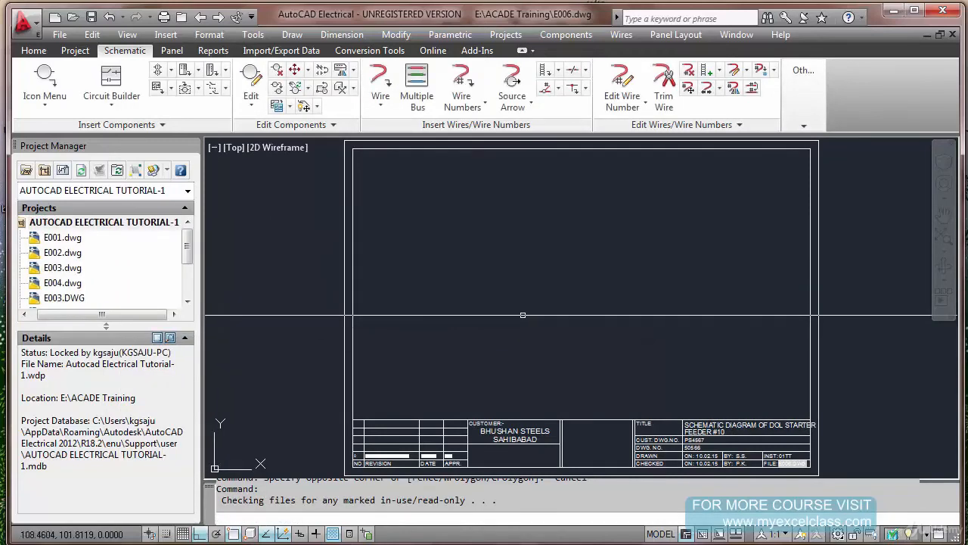
left_click_drag(188, 257, 188, 286)
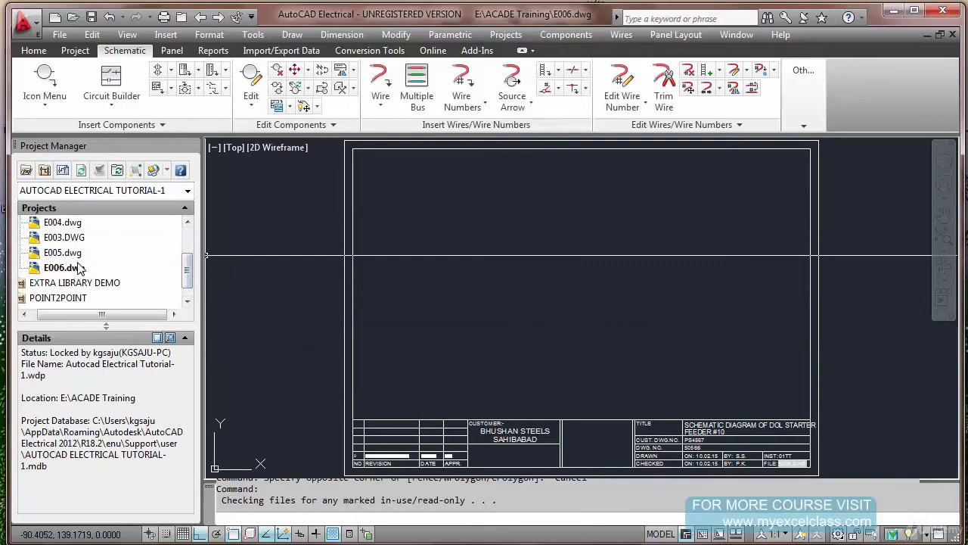
left_click(76, 253)
left_click(75, 267)
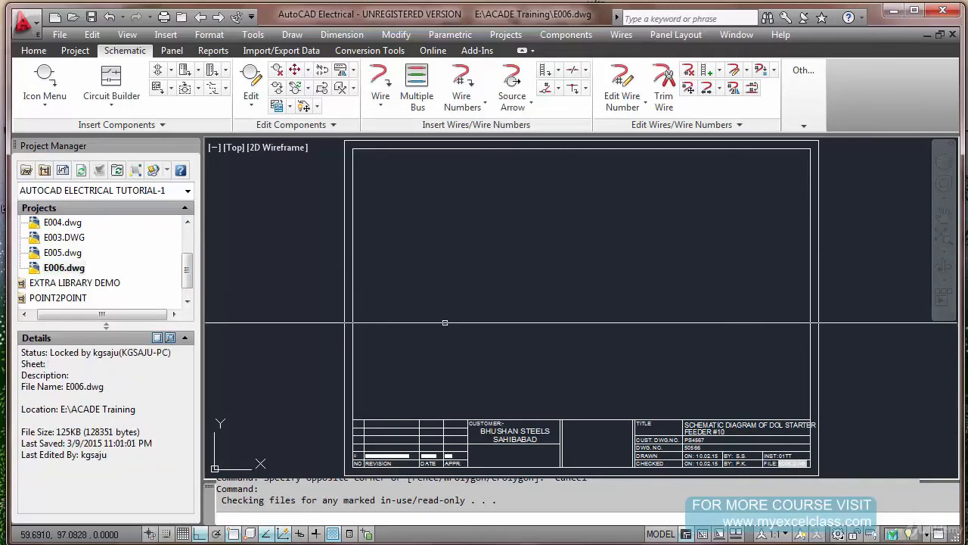
Save a further copy of the drawing as E007 and check its title block's FILE field
key("Escape")
key("Escape")
type("SAVA")
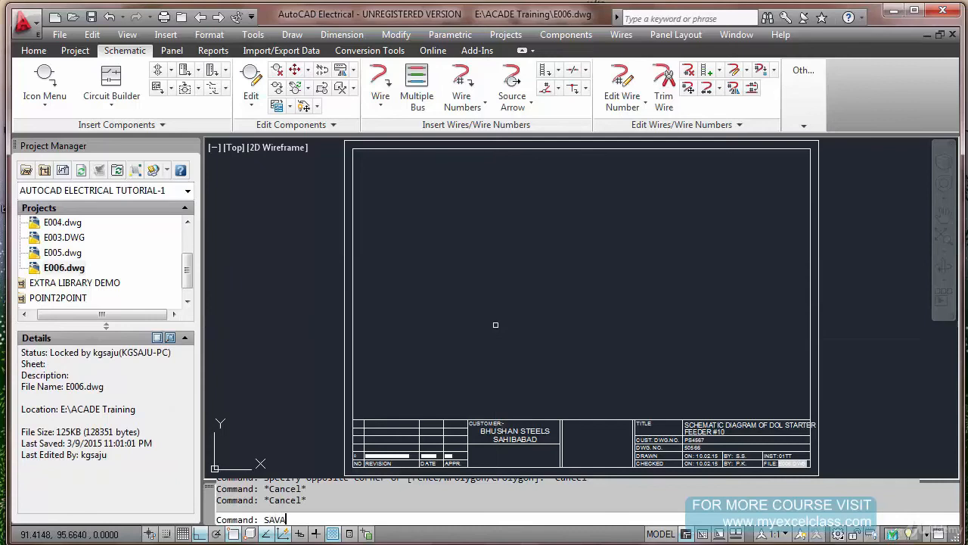
type("S")
key("Return")
key("Escape")
type("SAVEAS")
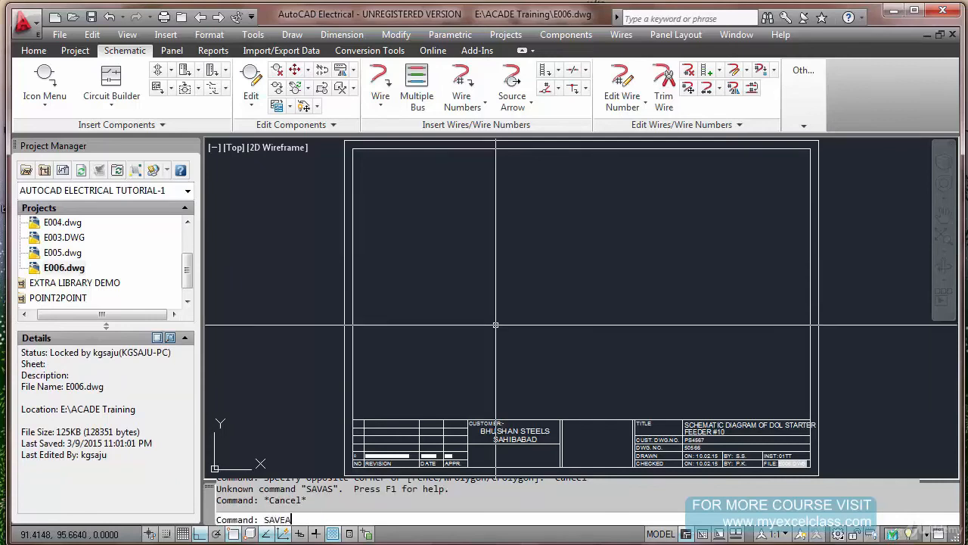
key("Return")
double_click(422, 400)
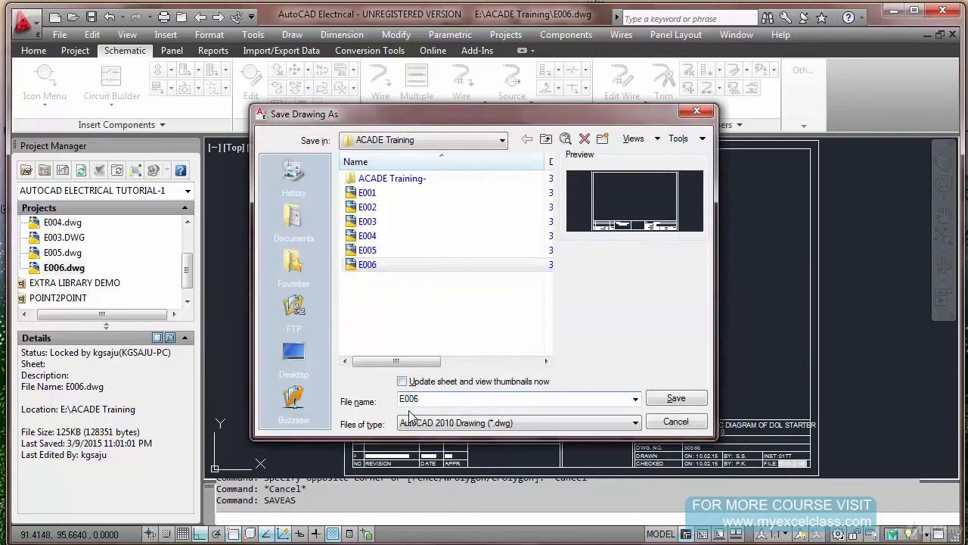
key("Return")
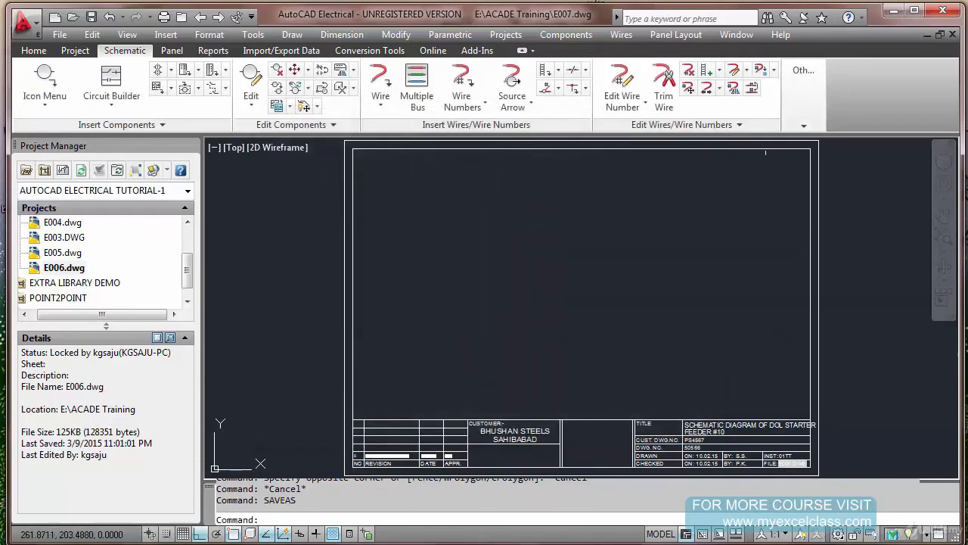
scroll(813, 460, "up", 7)
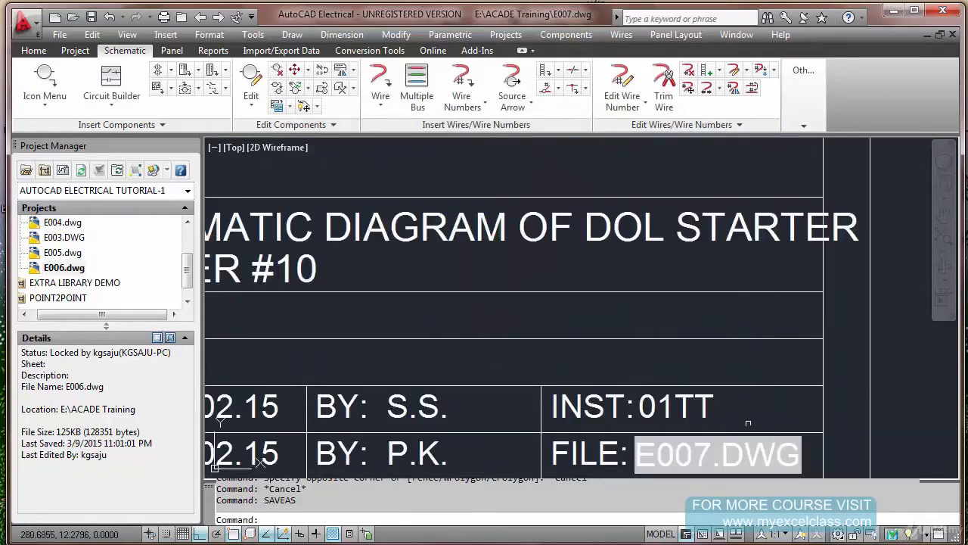
Set the sheet value of E007.dwg to 7 in its drawing properties
left_click(806, 86)
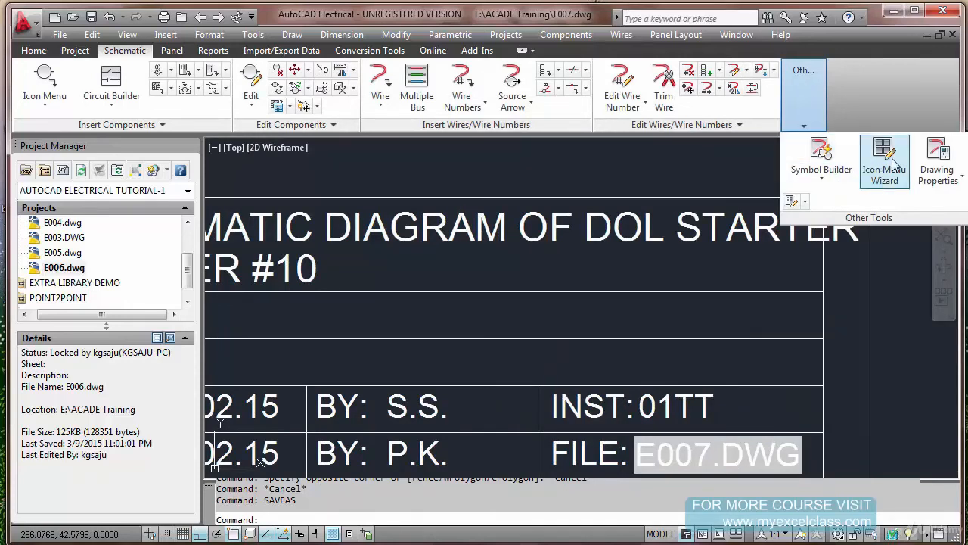
left_click(938, 163)
left_click_drag(371, 392, 324, 411)
type("7")
left_click(538, 481)
key("Escape")
key("Escape")
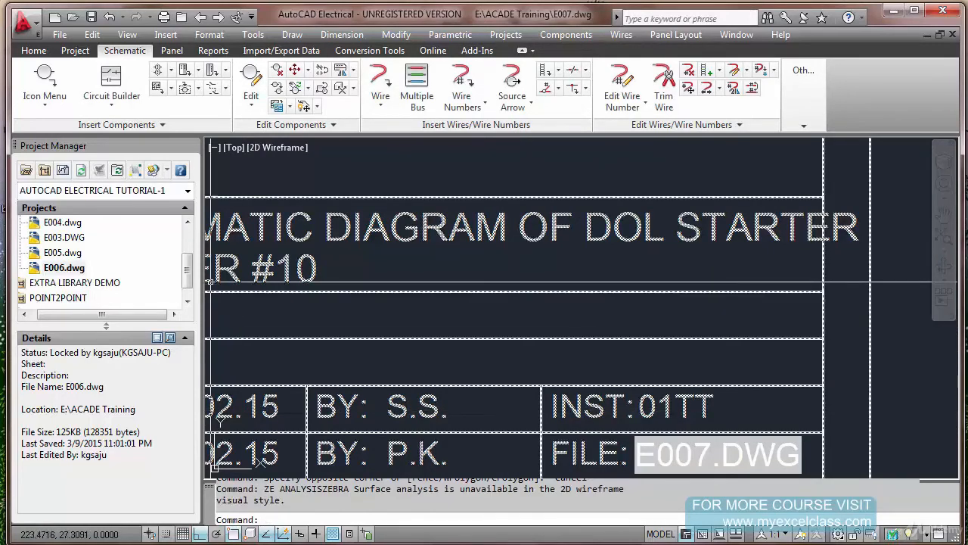
Save E007.dwg and add it to the AUTOCAD ELECTRICAL TUTORIAL-1 project without applying the project default values
left_click_drag(188, 276, 189, 247)
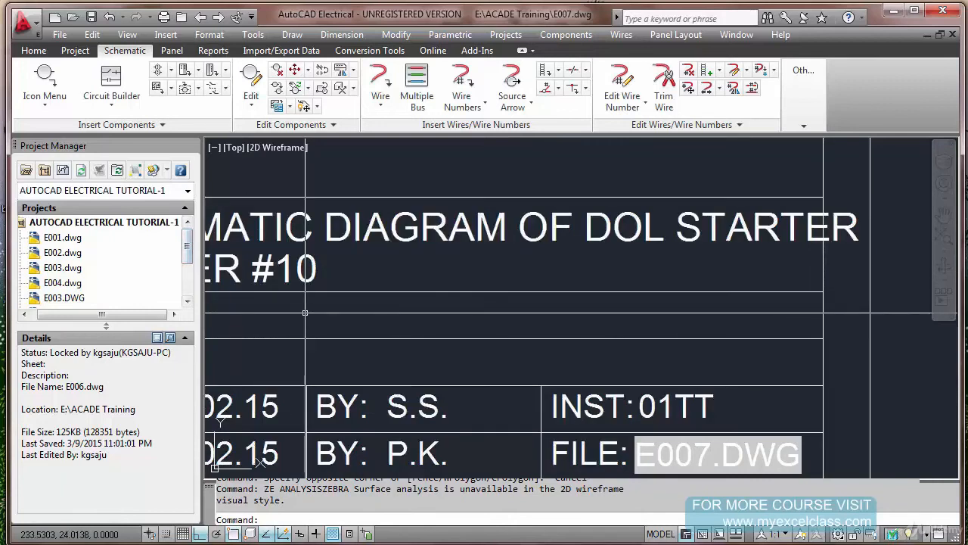
key("Escape")
key("Escape")
type("z")
key("Return")
type("e")
key("Return")
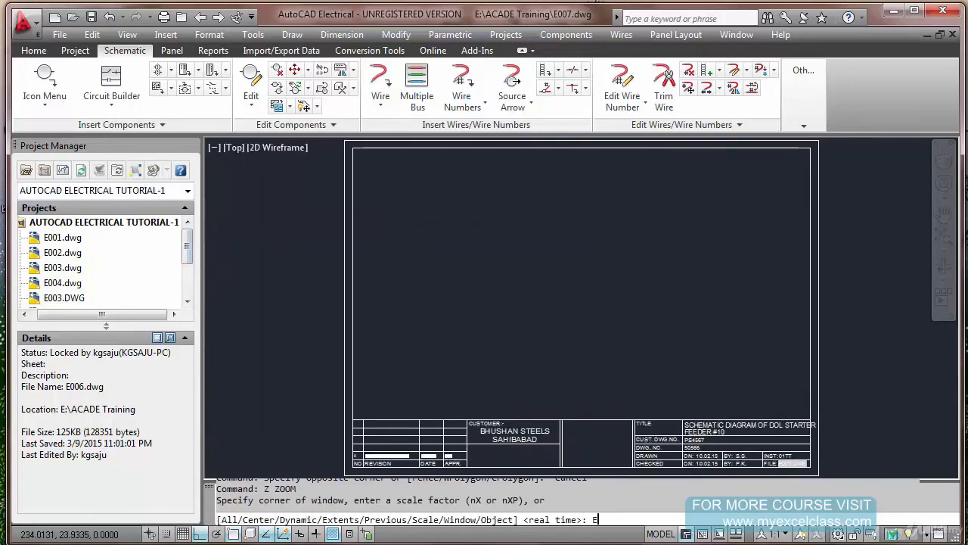
key("ctrl+s")
right_click(114, 224)
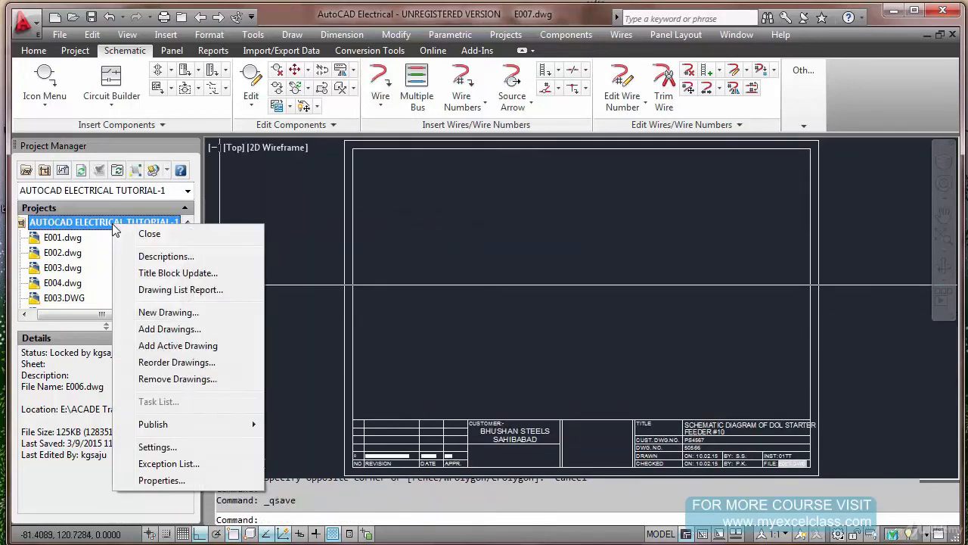
left_click(195, 347)
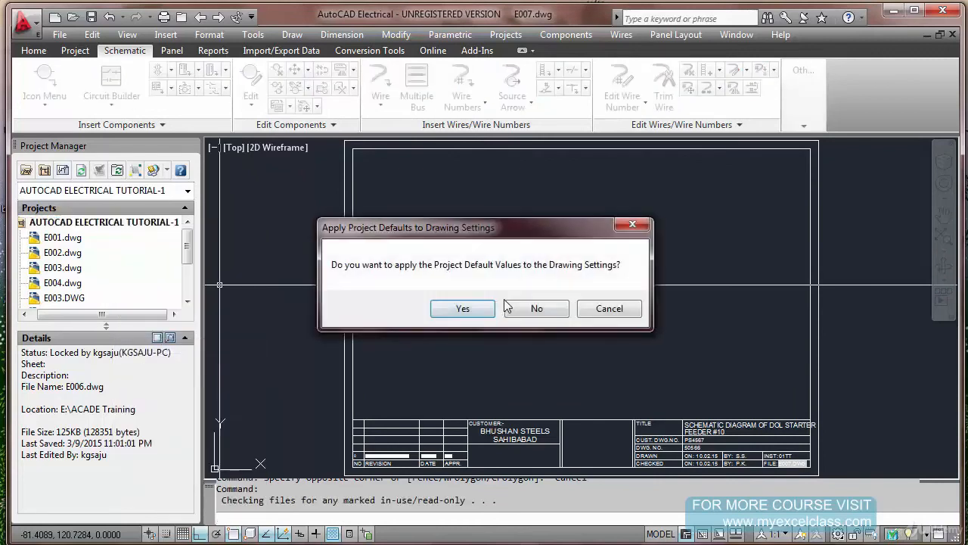
left_click(539, 308)
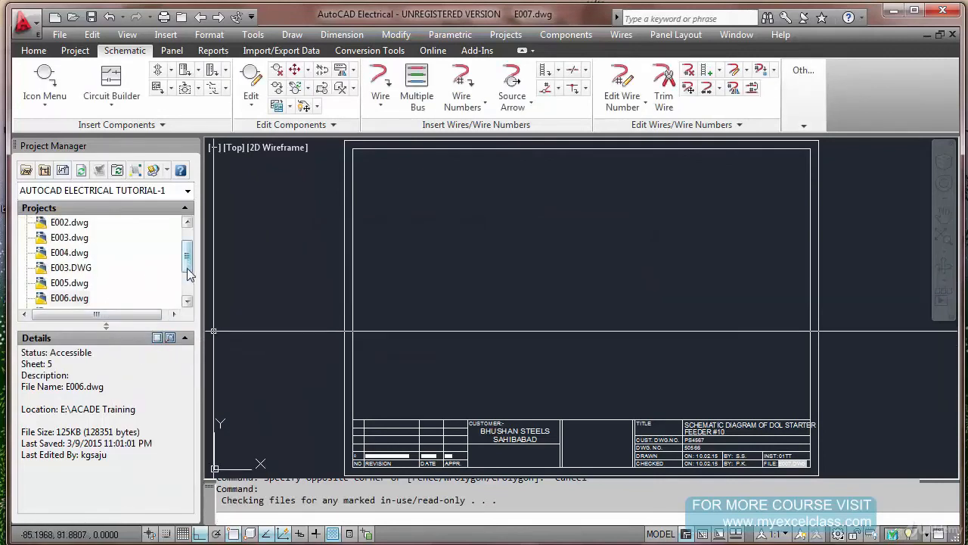
left_click_drag(187, 268, 188, 287)
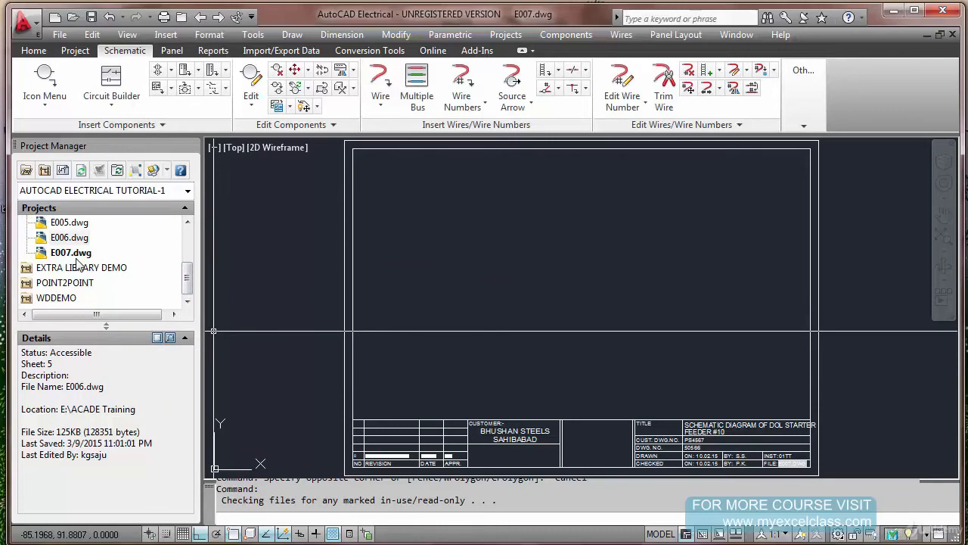
Examine the title block fields of E007.dwg and view the full sheet
key("Escape")
key("Escape")
scroll(788, 463, "up", 2)
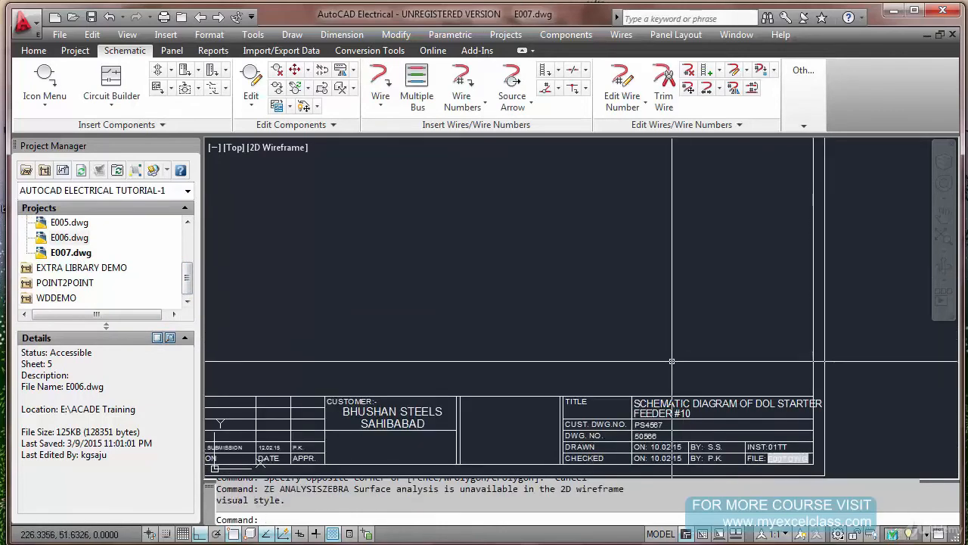
type("z")
key("Return")
type("E")
key("Return")
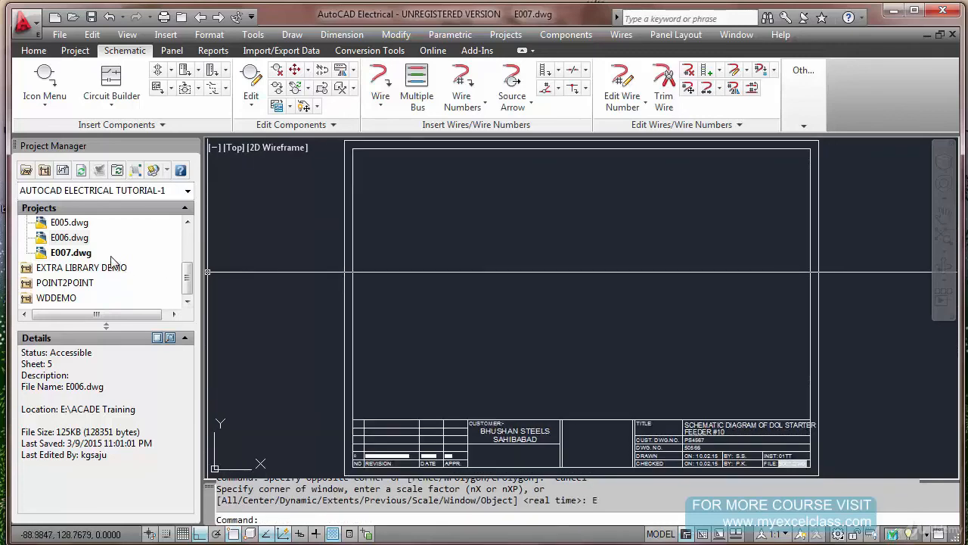
Save the changes to E007.dwg and switch to E006.dwg in the project's drawing list
left_click(201, 21)
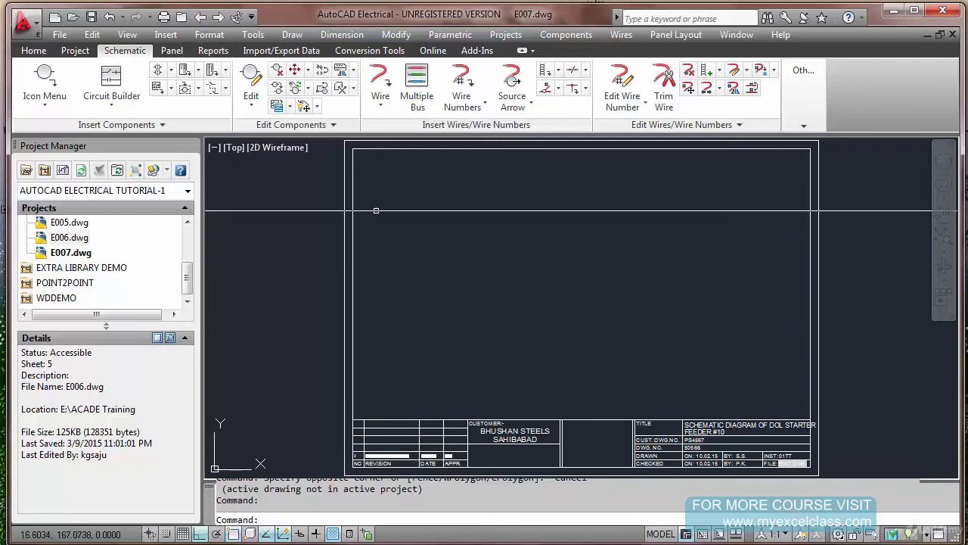
key("Escape")
double_click(70, 237)
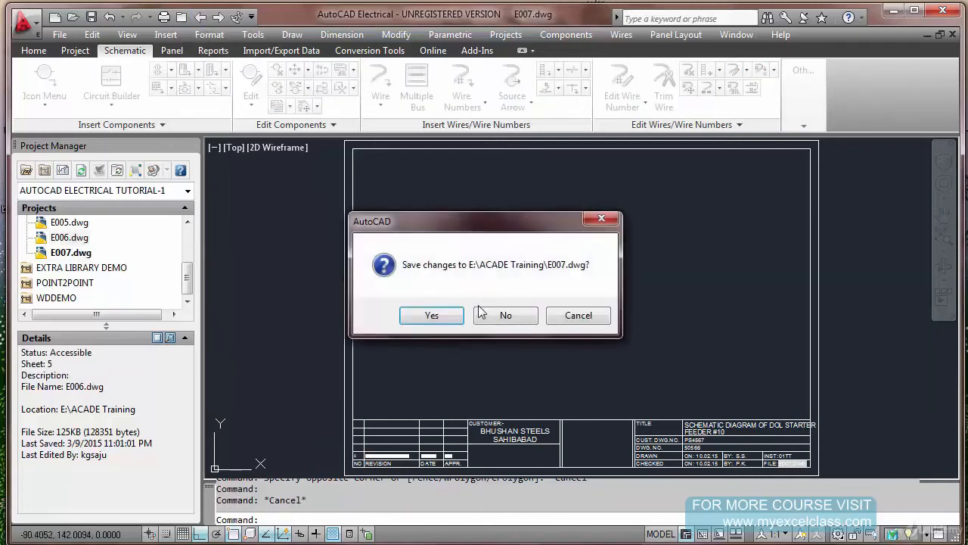
left_click(454, 312)
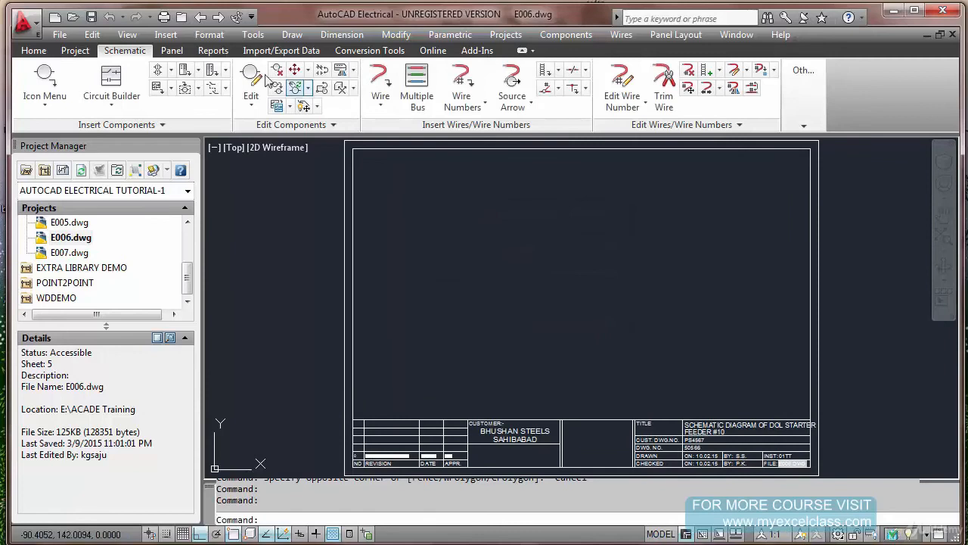
Step backward and forward through the project's drawings from E006.dwg, including E007.dwg and E003.dwg, and return to E005.dwg
left_click(199, 18)
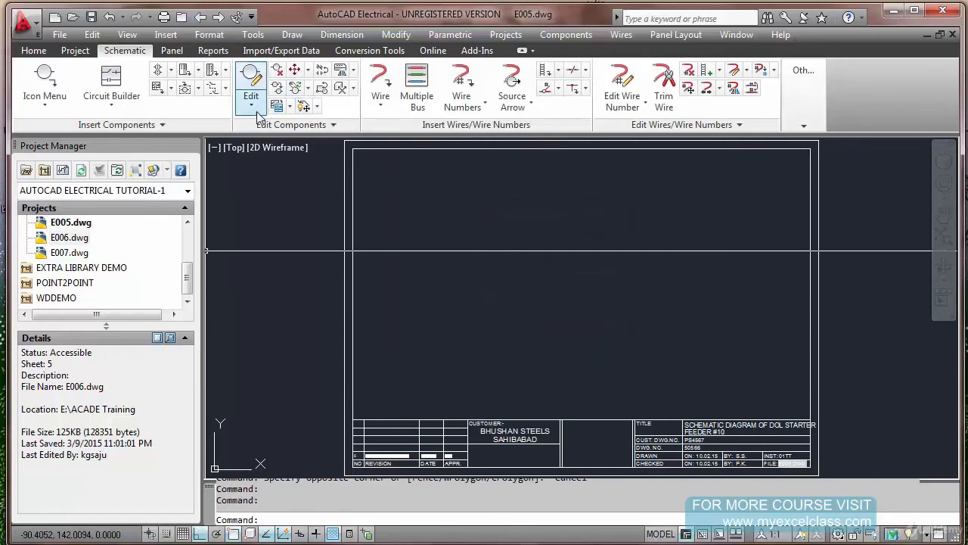
left_click(218, 16)
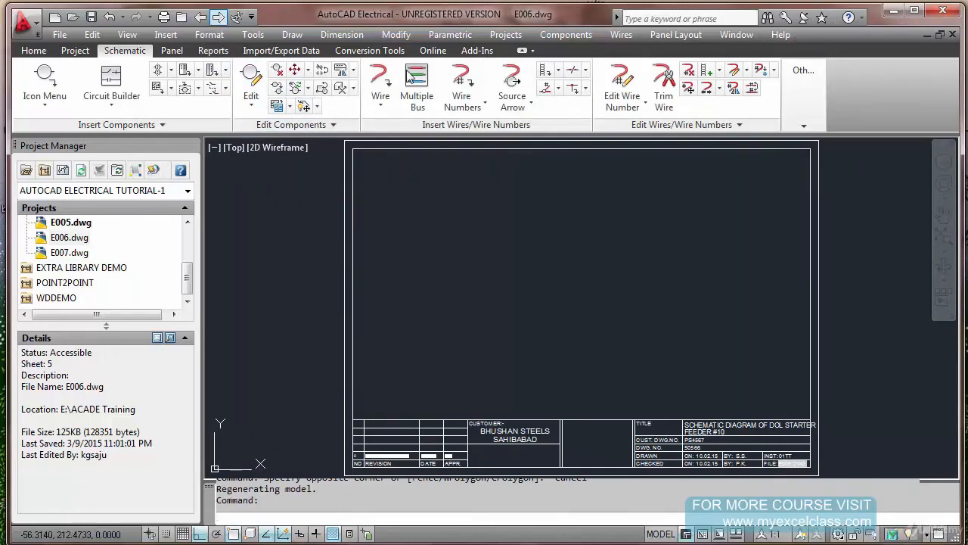
left_click(218, 17)
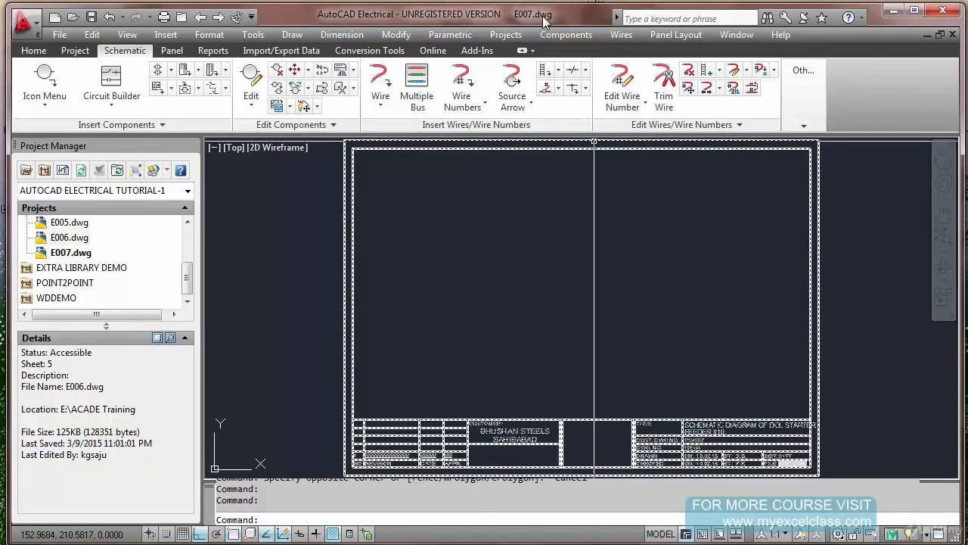
left_click(200, 16)
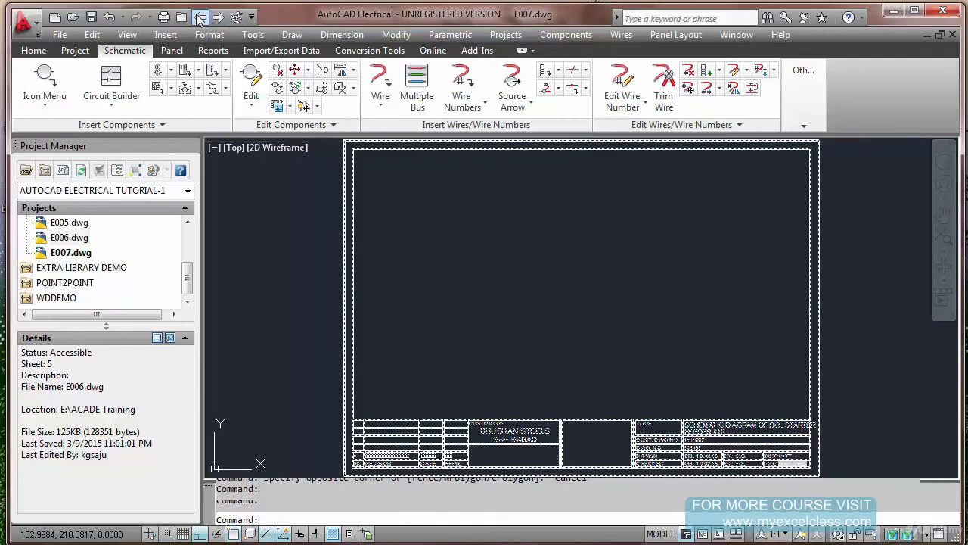
left_click(200, 17)
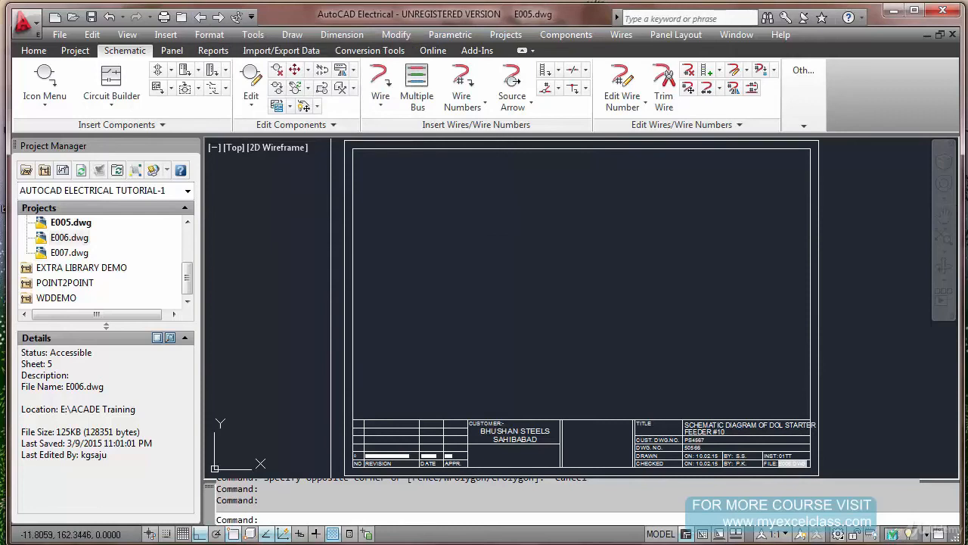
left_click(199, 17)
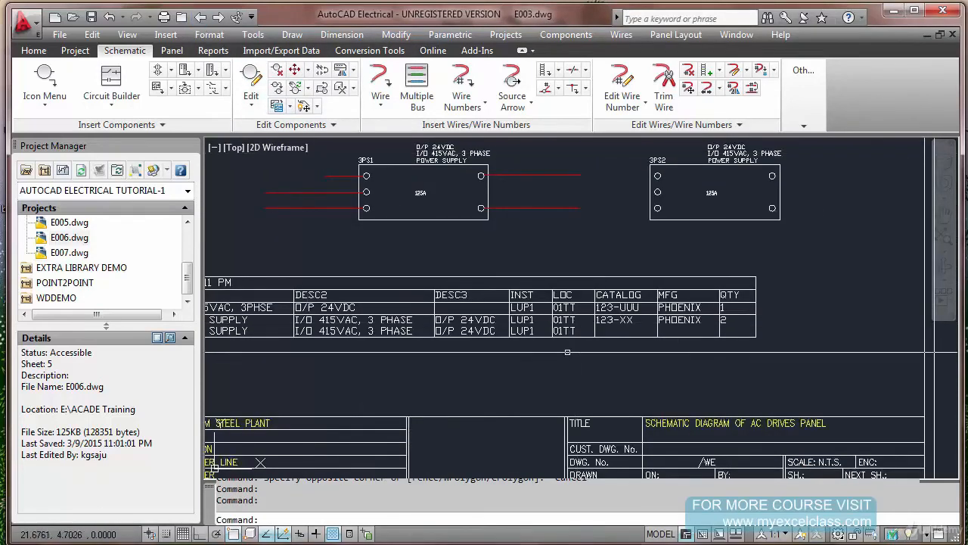
key("Escape")
key("Escape")
left_click(218, 17)
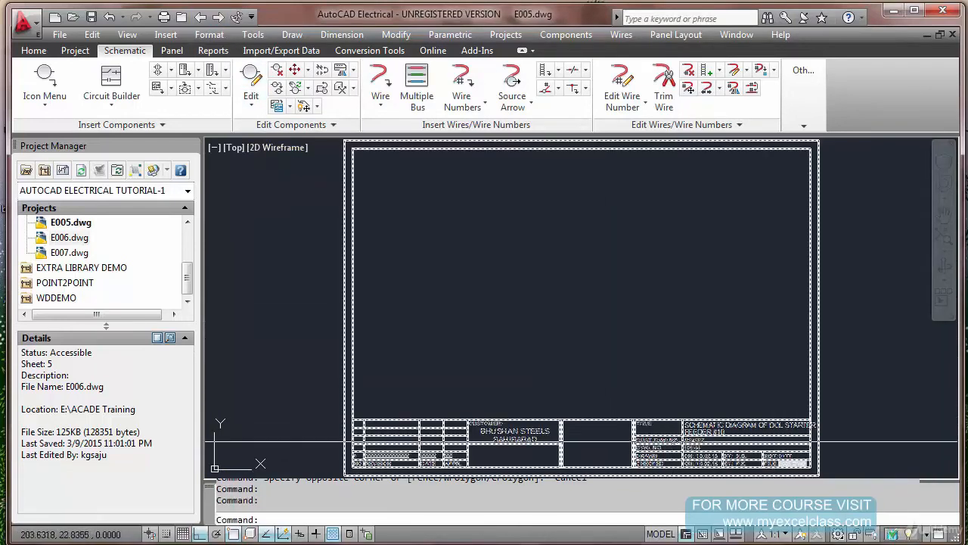
Inspect the title block of E005.dwg, especially its customer cell, and save the drawing
scroll(715, 457, "up", 3)
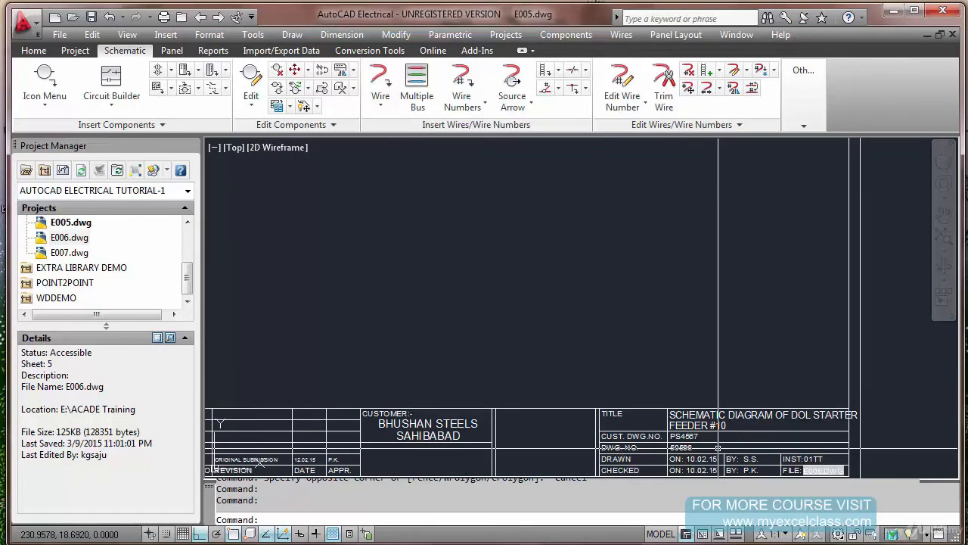
scroll(462, 386, "down", 1)
scroll(430, 392, "up", 3)
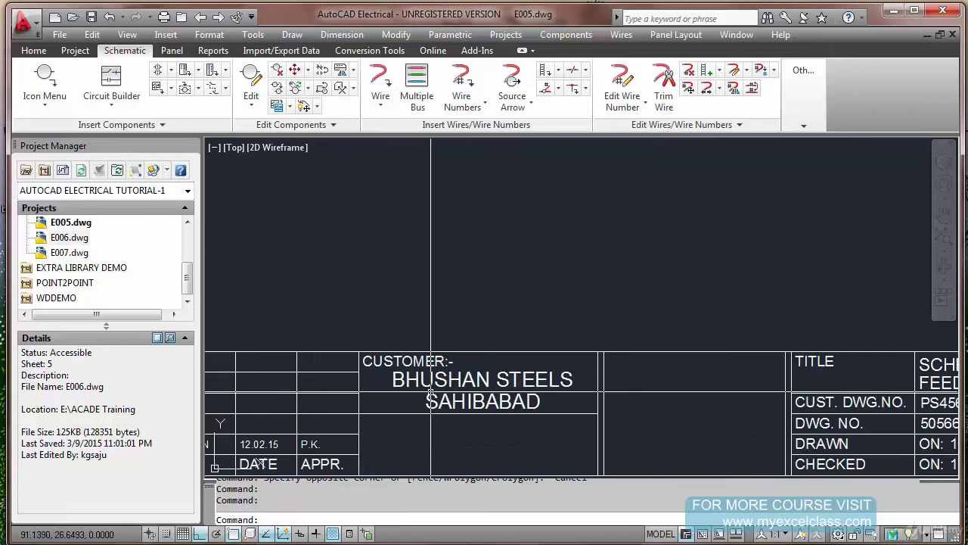
scroll(430, 392, "up", 3)
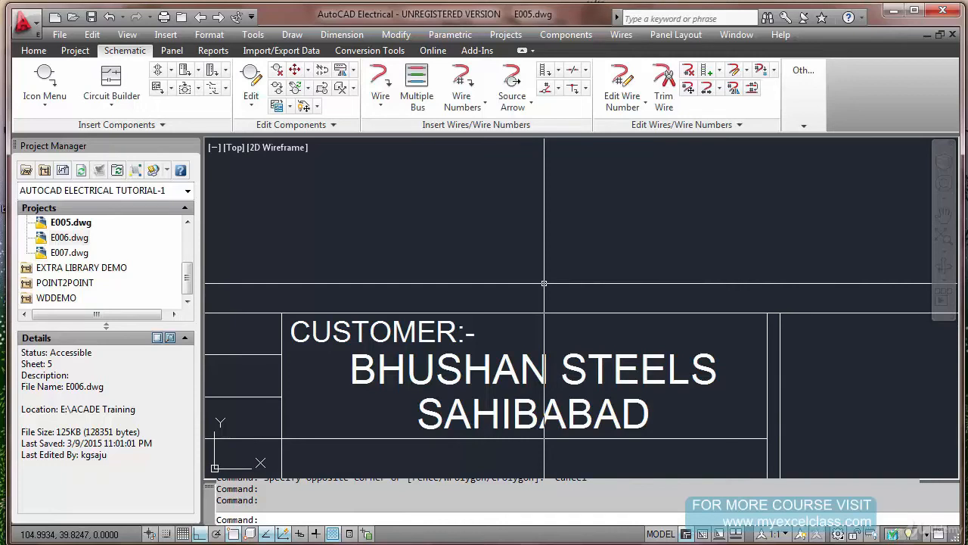
type("z")
key("Return")
type("e")
key("Return")
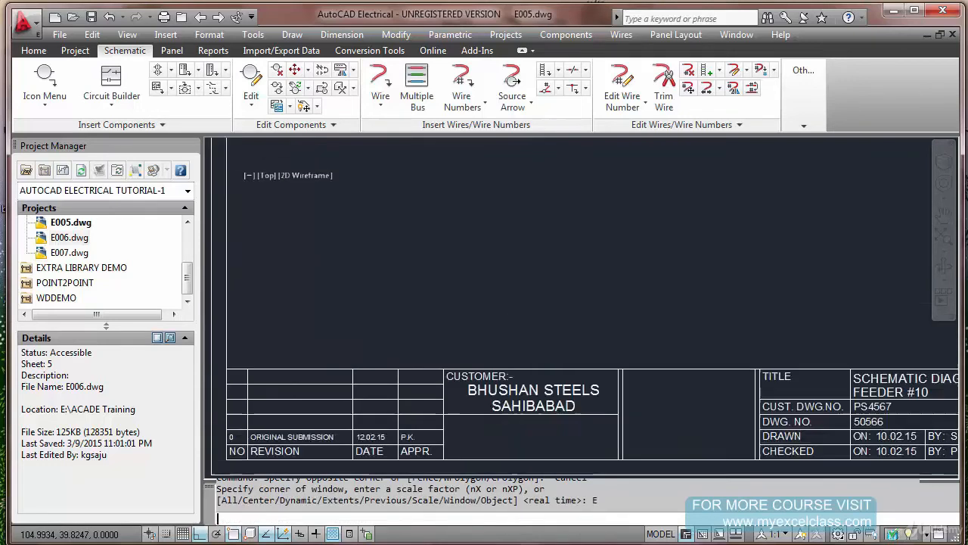
key("ctrl+s")
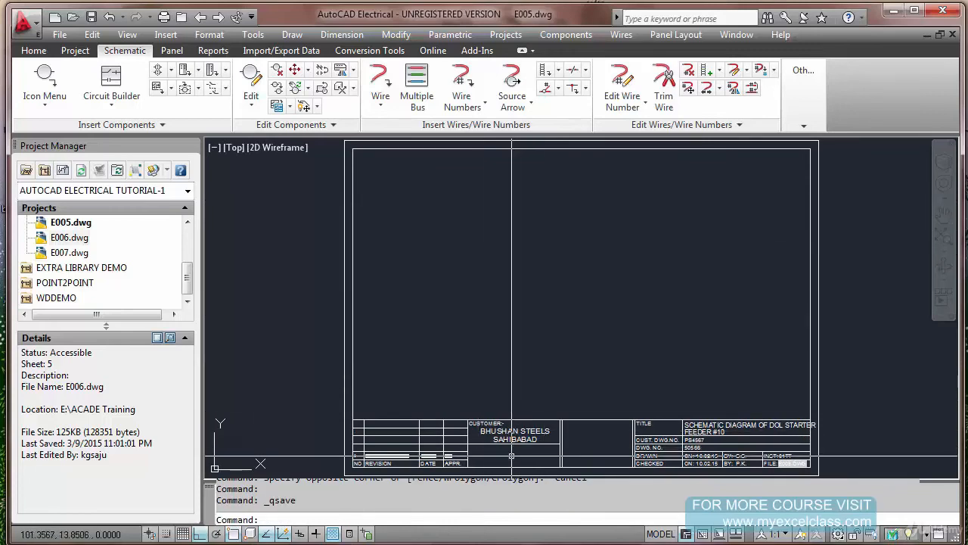
Start the title block setup with the project-specific .WDT file and overwrite the existing autocad electrical tutorial-1.wdt
scroll(520, 415, "up", 4)
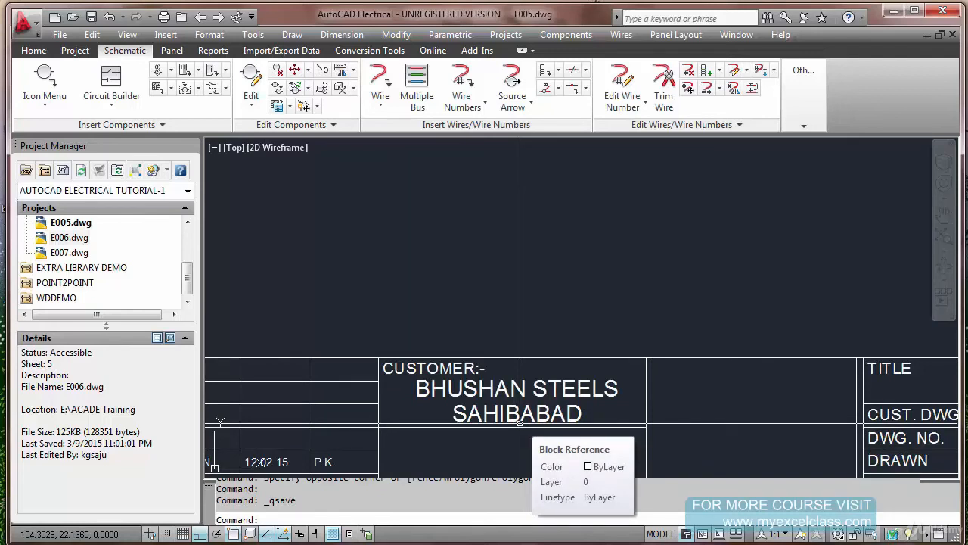
type("ze")
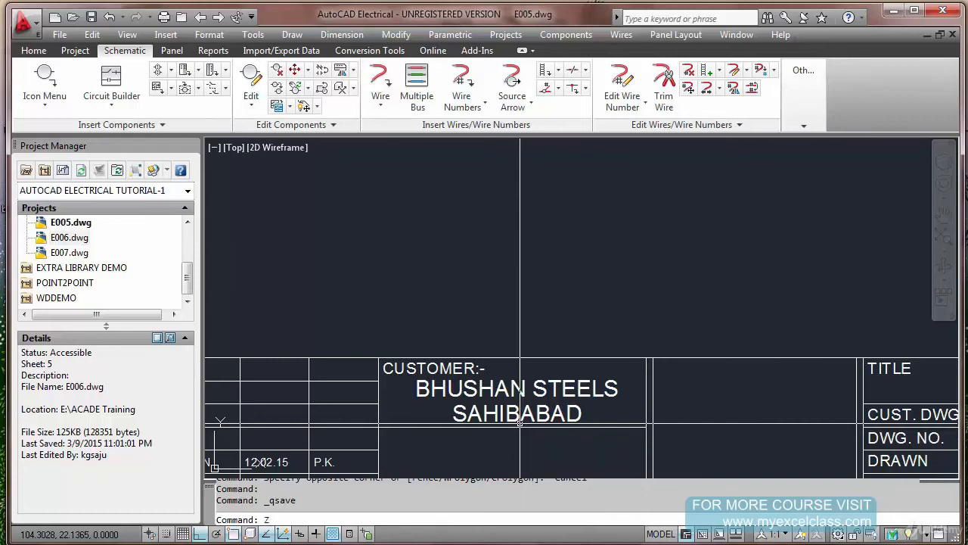
key("Return")
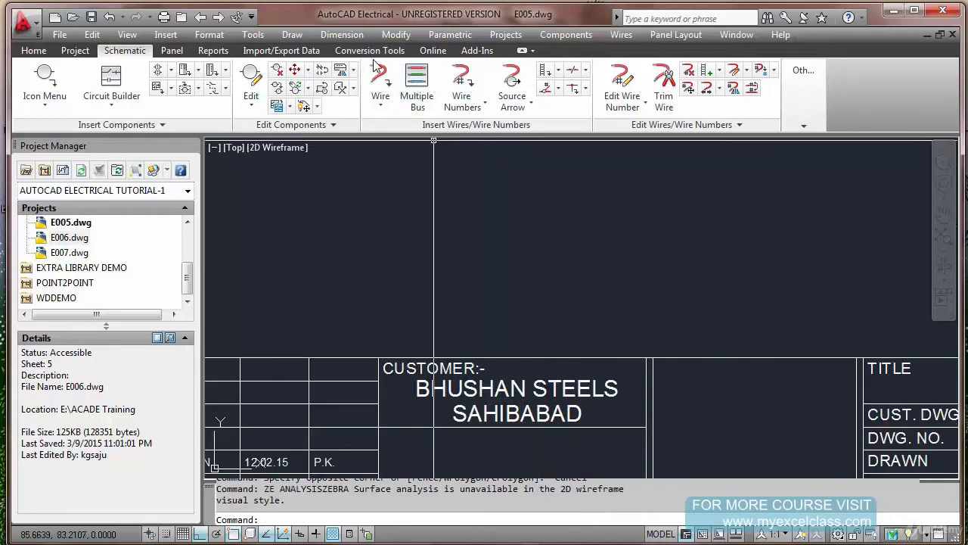
left_click(513, 35)
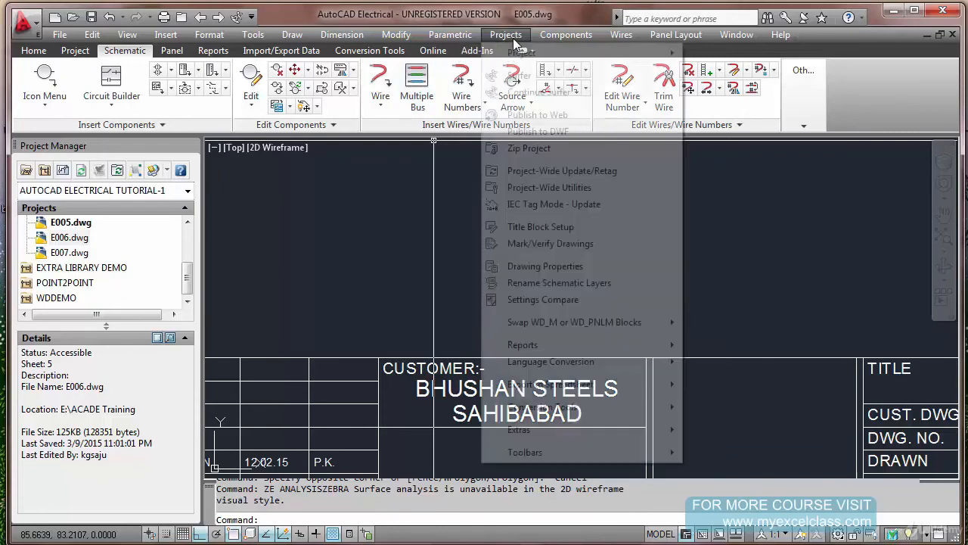
left_click(556, 227)
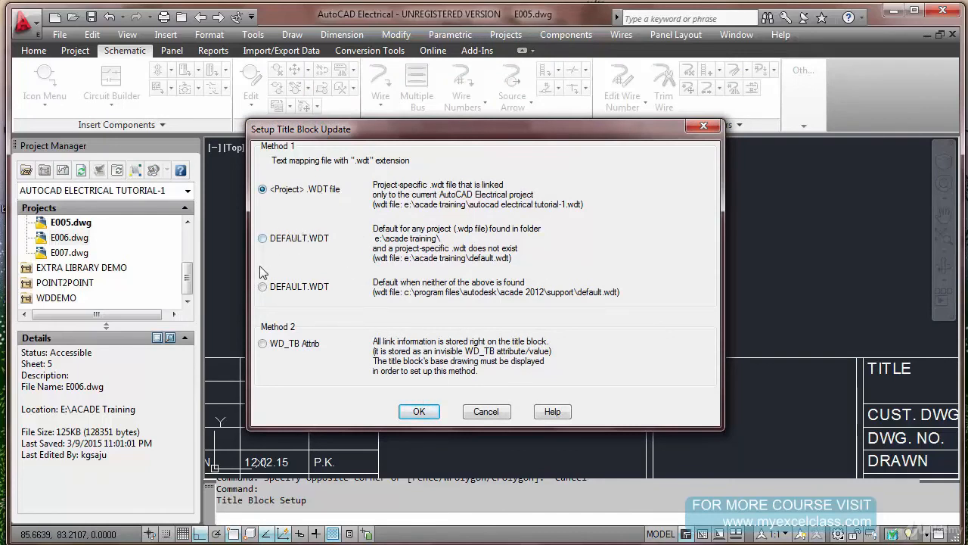
left_click(419, 410)
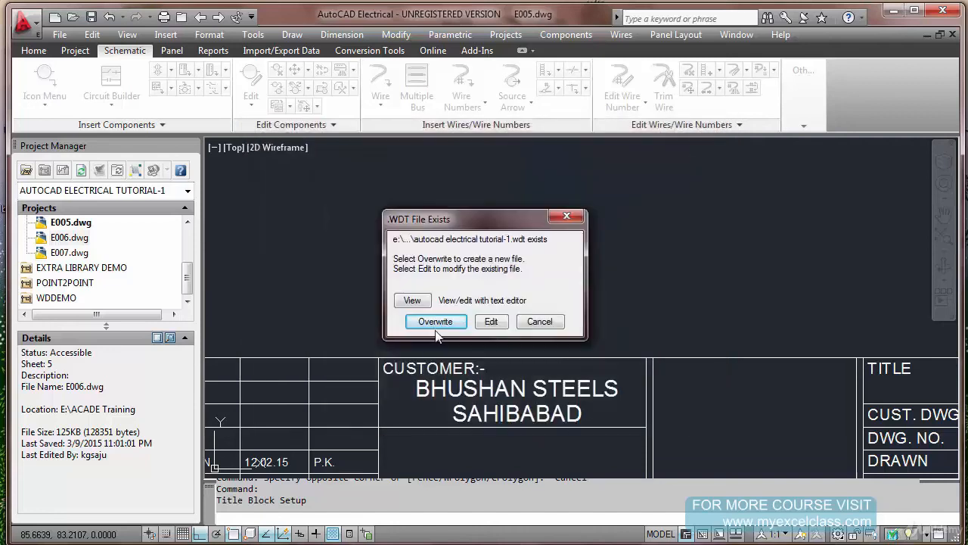
left_click(437, 325)
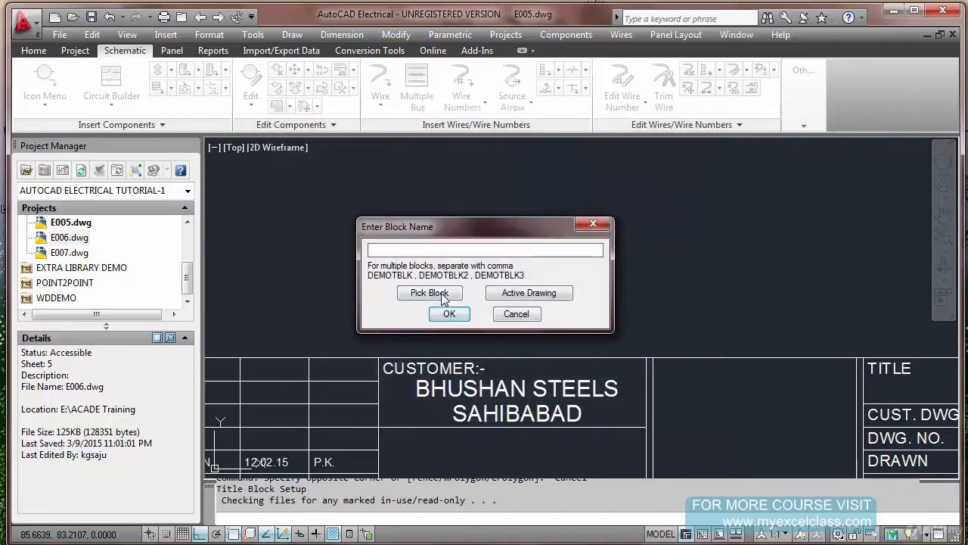
Pick the title block in E005.dwg as the block to map in the new .WDT file
left_click(427, 292)
left_click(452, 358)
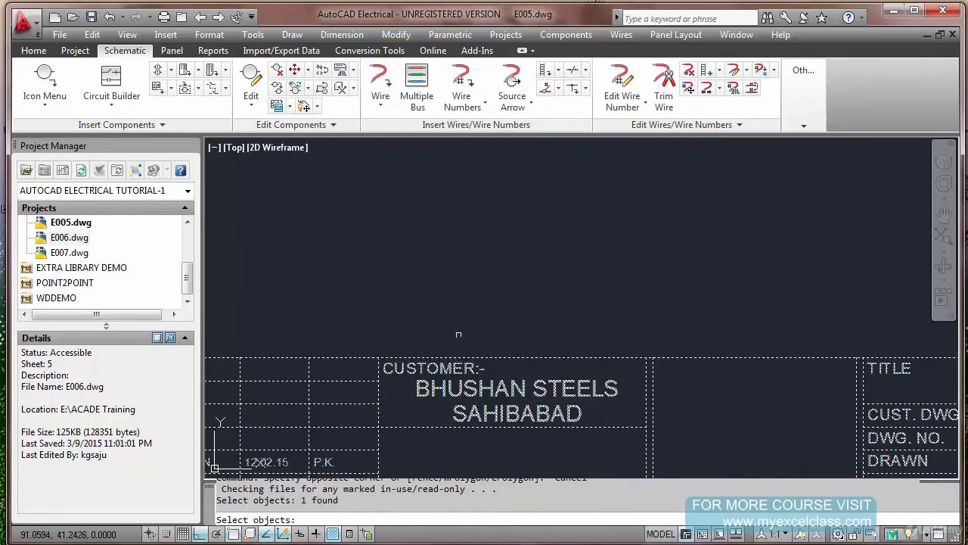
key("Return")
left_click(446, 314)
Add a user-defined assignment that links the CUTOMER_NAME2 attribute to the text constant KHOPOLI
left_click(731, 448)
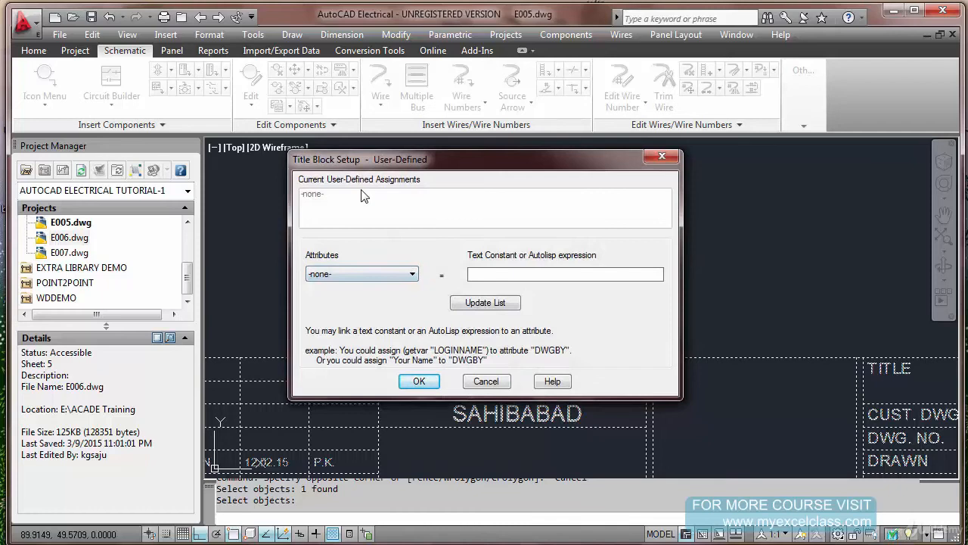
left_click(417, 277)
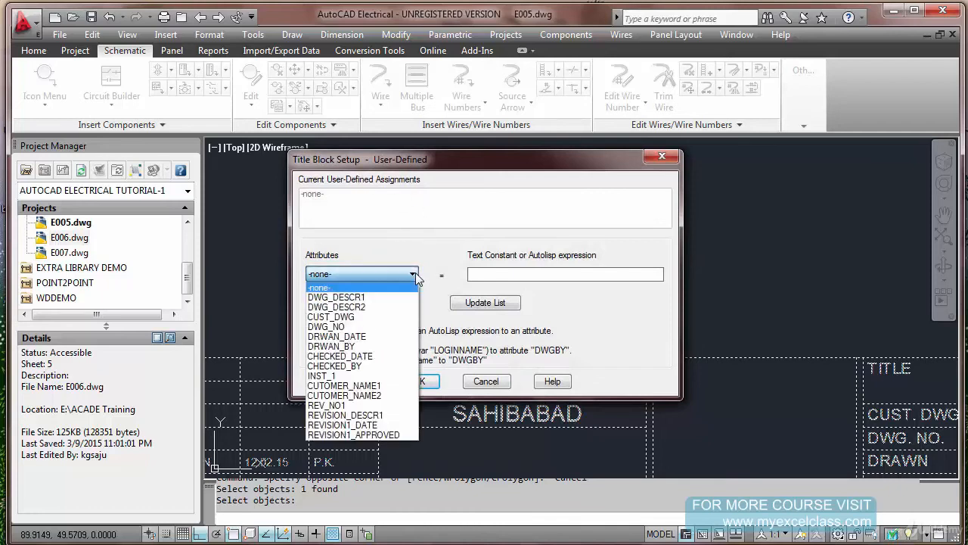
left_click(393, 397)
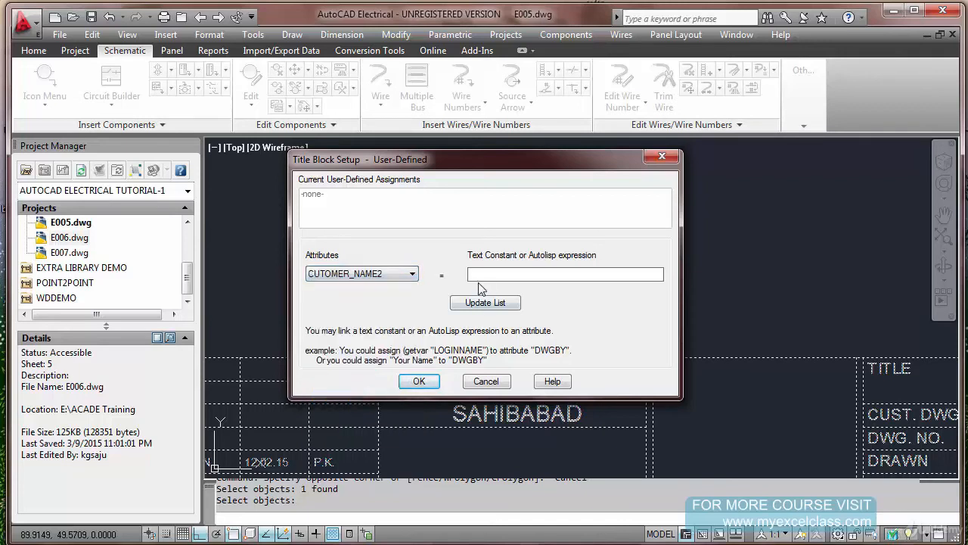
type("KHOPOLI")
left_click(481, 307)
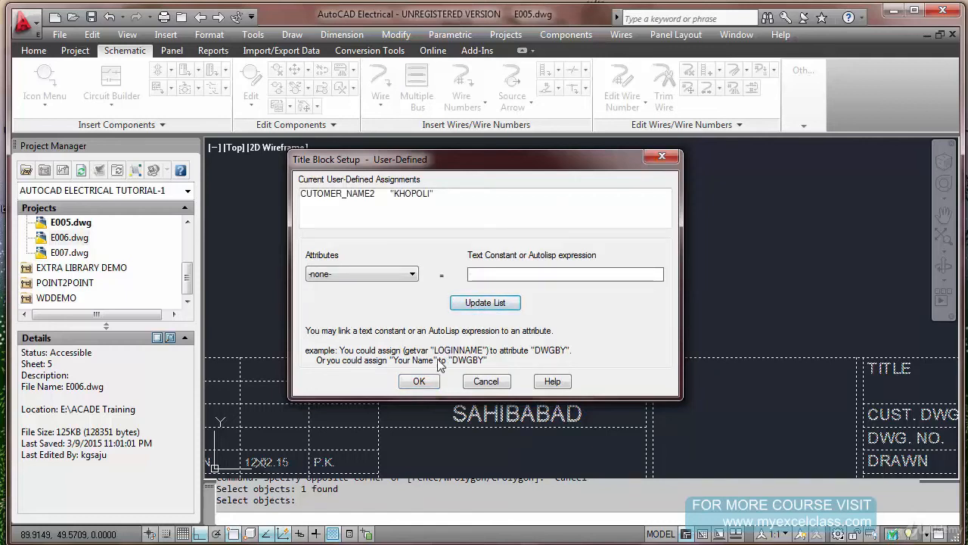
left_click(422, 381)
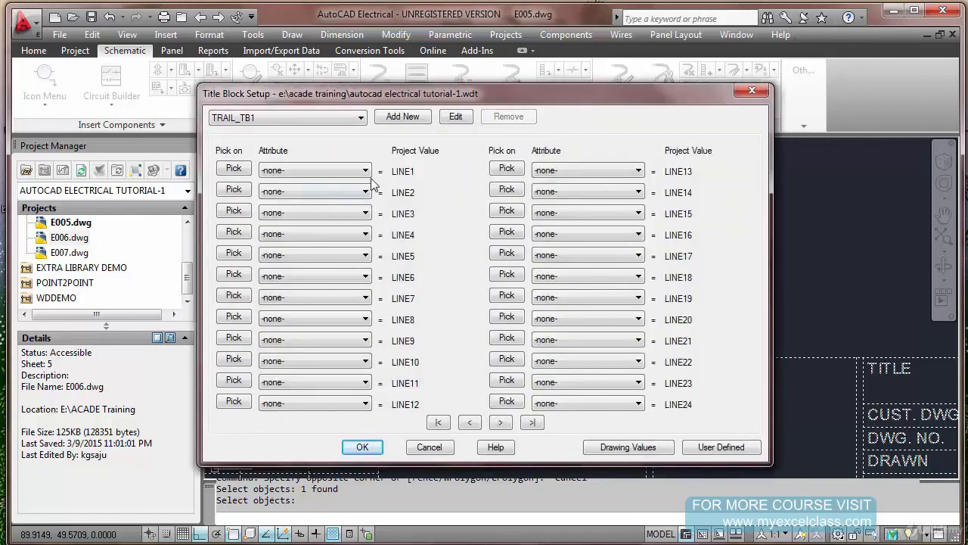
Map the CUTOMER_NAME2 attribute of TRAIL_TB1 to project value LINE1 and accept the title block setup
left_click(366, 171)
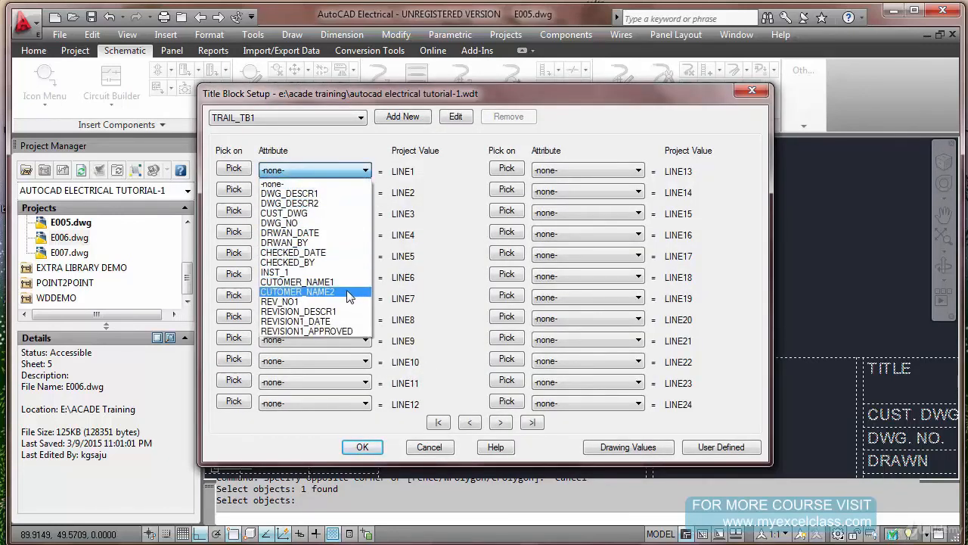
left_click(347, 291)
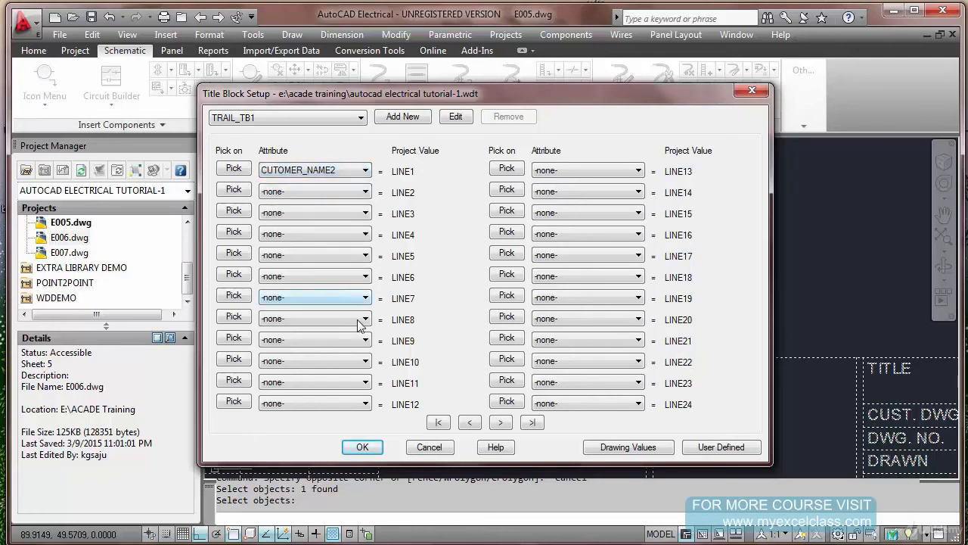
left_click(364, 447)
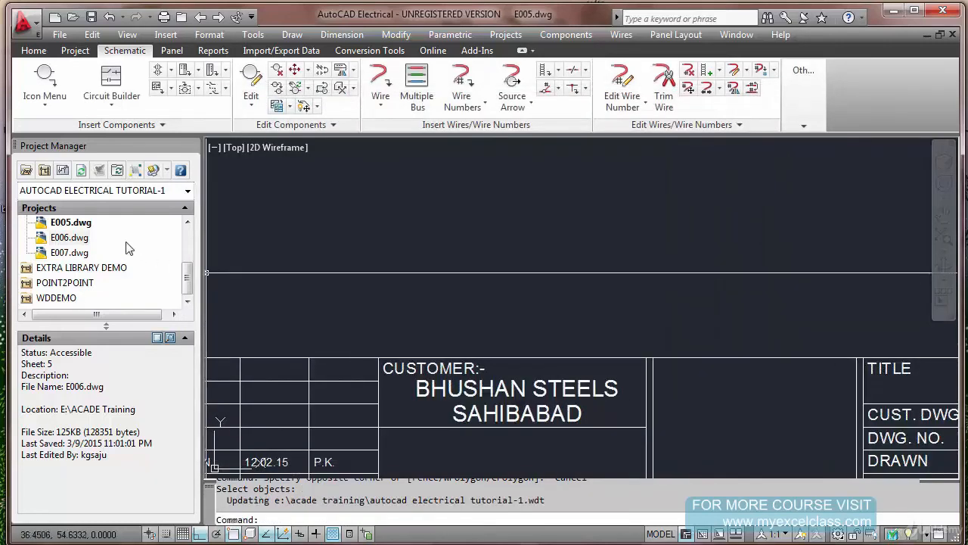
Start a project-wide title block update of LINE1 for the AUTOCAD ELECTRICAL TUTORIAL-1 project
left_click_drag(188, 281, 186, 227)
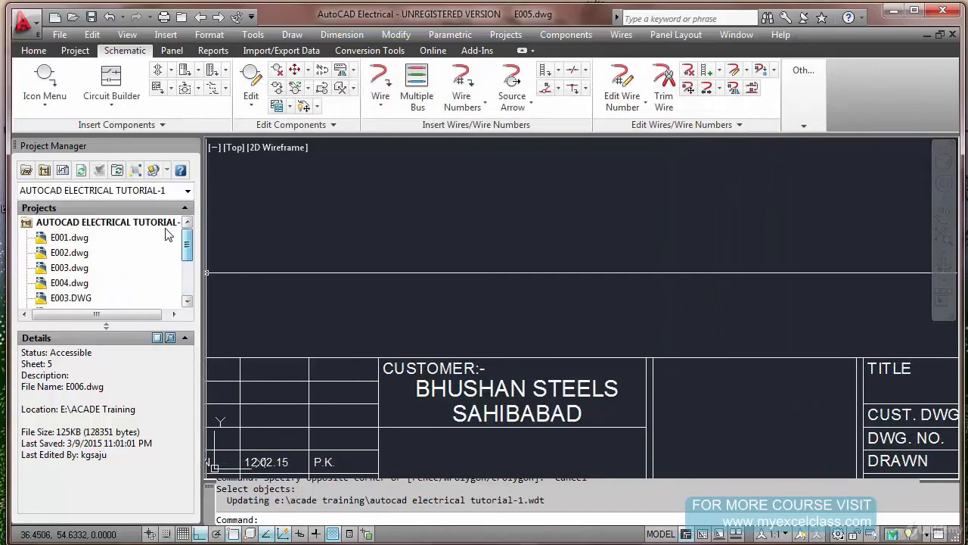
right_click(124, 225)
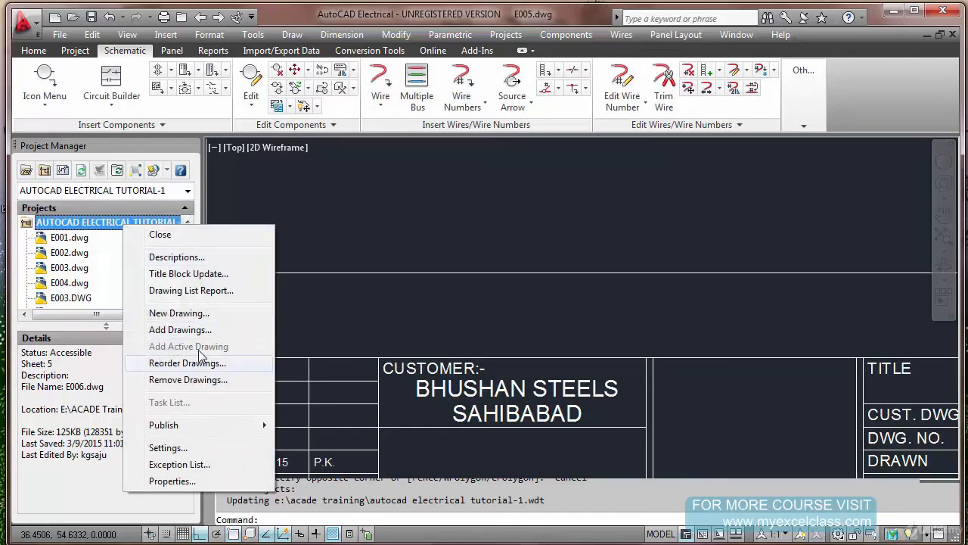
left_click(208, 273)
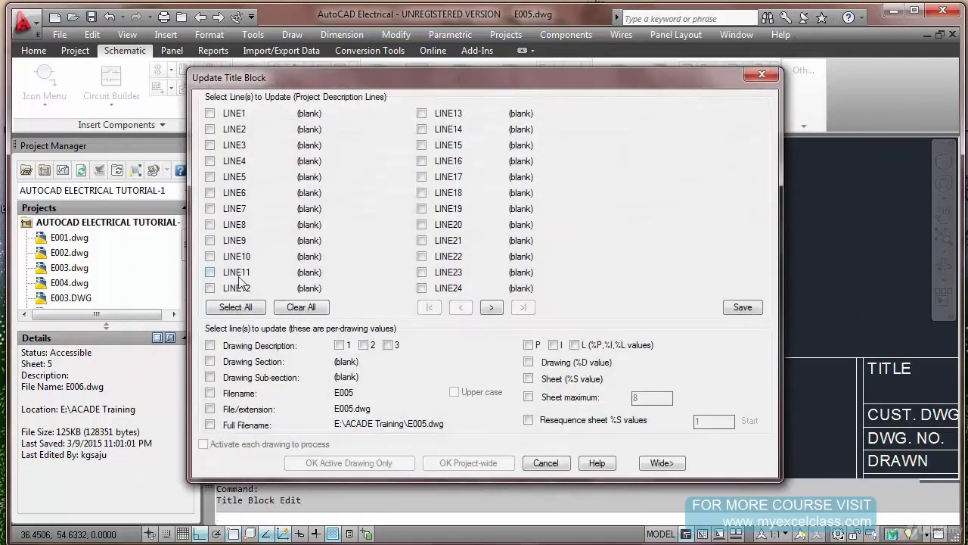
left_click(209, 112)
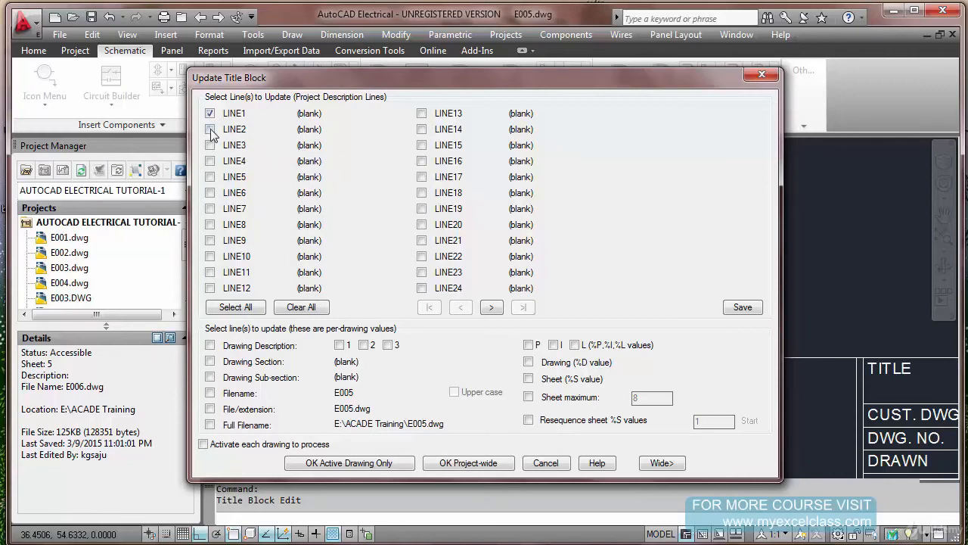
left_click(484, 463)
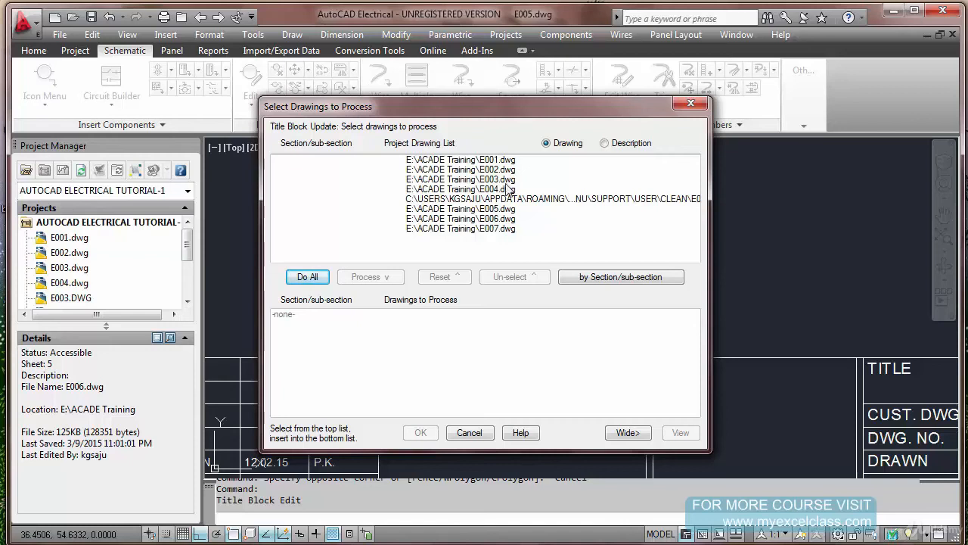
Choose E005.dwg, E006.dwg and E007.dwg as the drawings to process and run the title block update
left_click(495, 209)
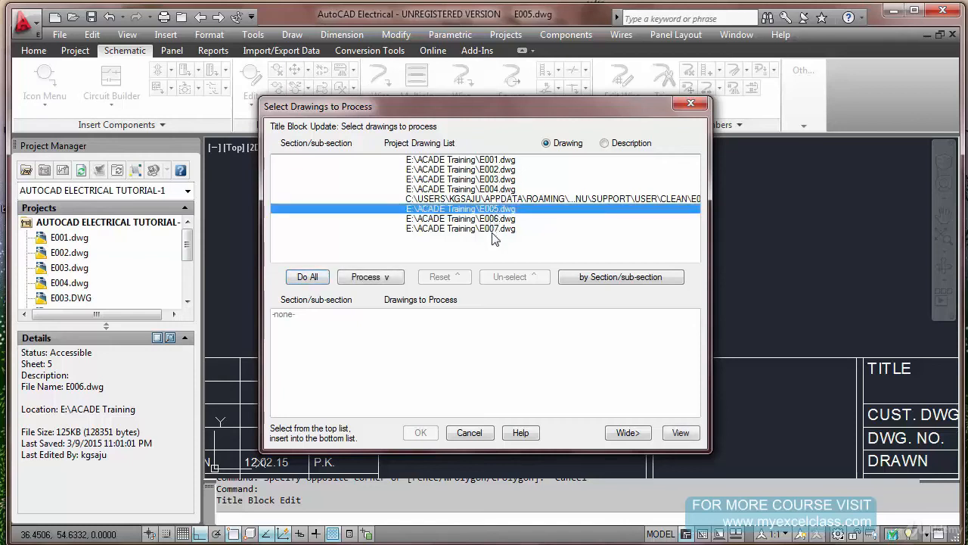
left_click(503, 228, "shift")
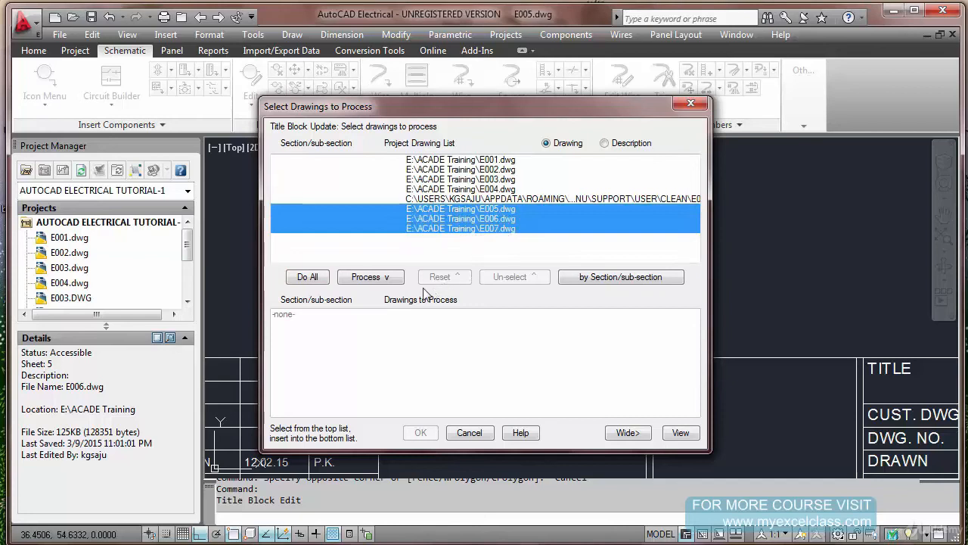
left_click(381, 279)
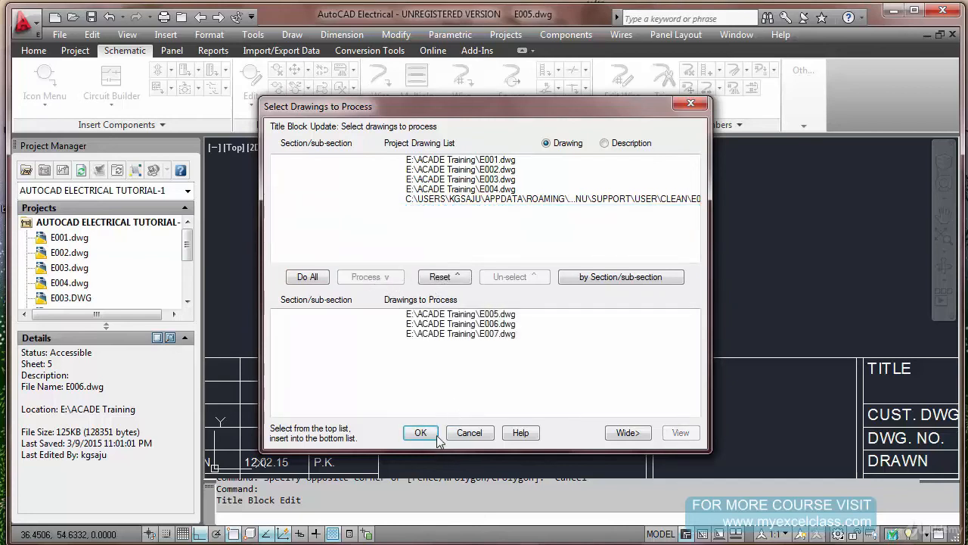
left_click(421, 433)
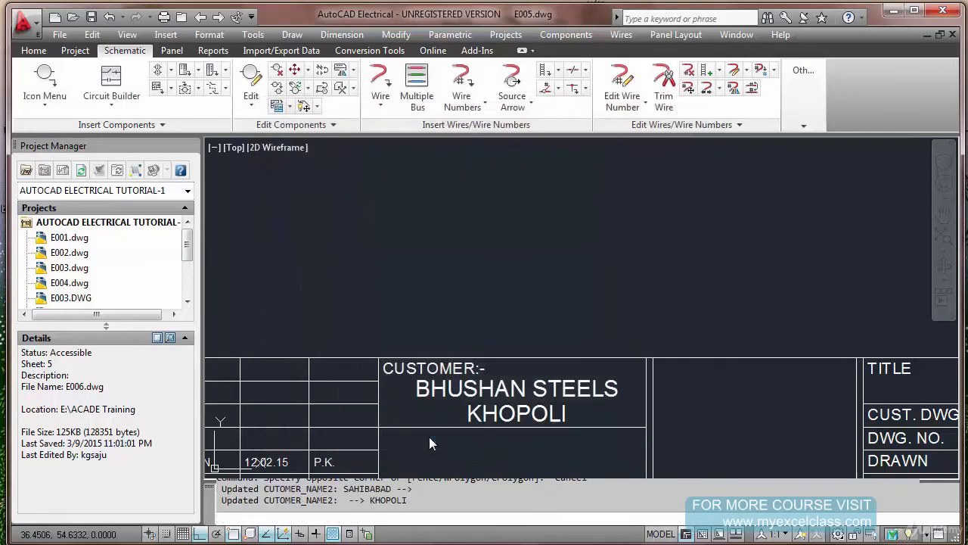
Check the customer location in E005.dwg's title block and switch to drawing E007.dwg
scroll(499, 449, "up", 5)
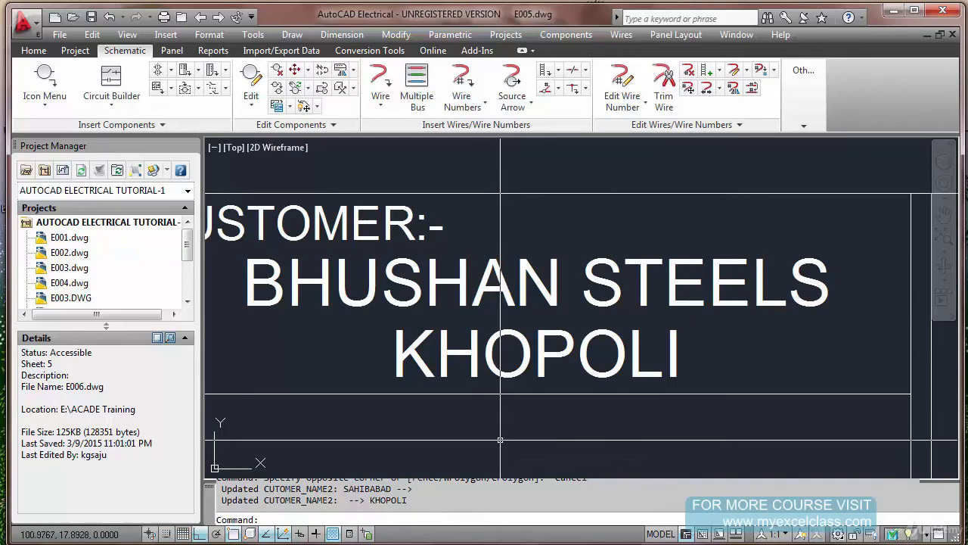
type("z")
key("Return")
type("e")
key("Return")
left_click(218, 18)
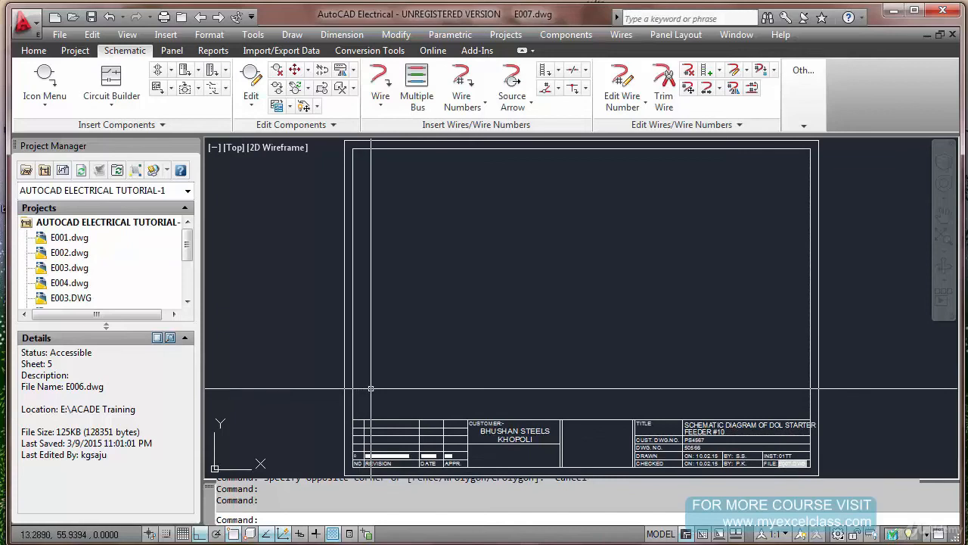
Examine the customer location and the drawn and checked dates in E007.dwg's title block
scroll(711, 458, "up", 5)
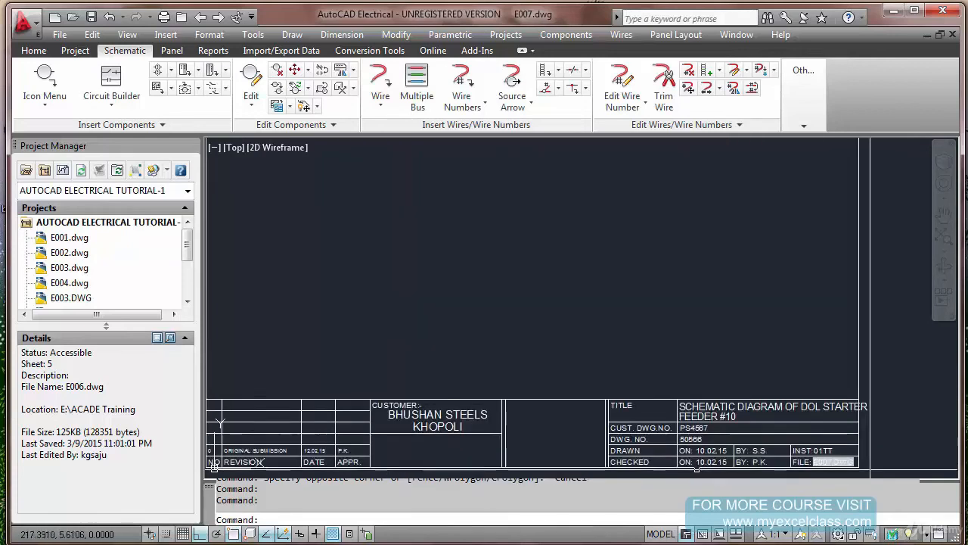
mouse_move(713, 456)
middle_mouse_down()
mouse_move(495, 389)
mouse_move(485, 374)
middle_mouse_up()
scroll(485, 367, "up", 2)
scroll(484, 367, "down", 6)
scroll(347, 356, "up", 5)
scroll(347, 356, "down", 5)
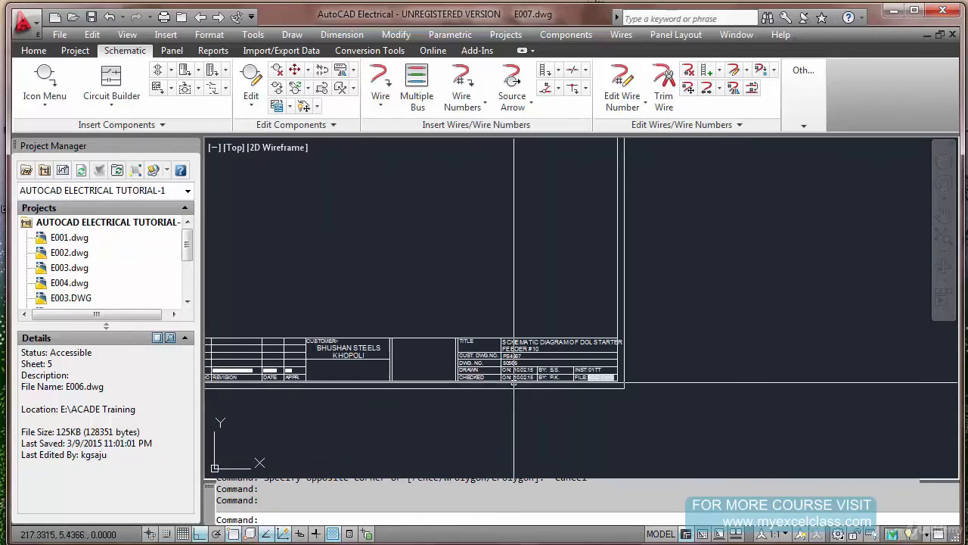
scroll(514, 370, "up", 4)
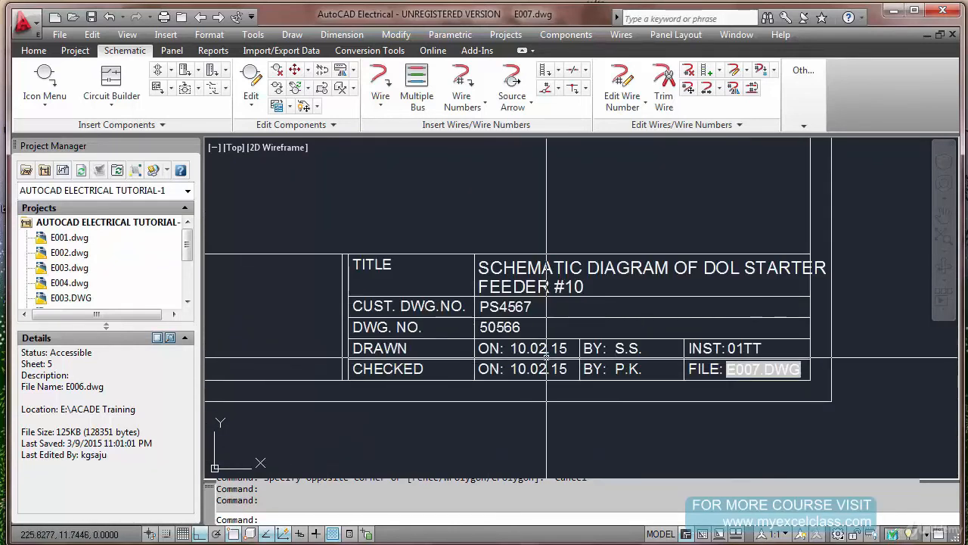
mouse_move(547, 358)
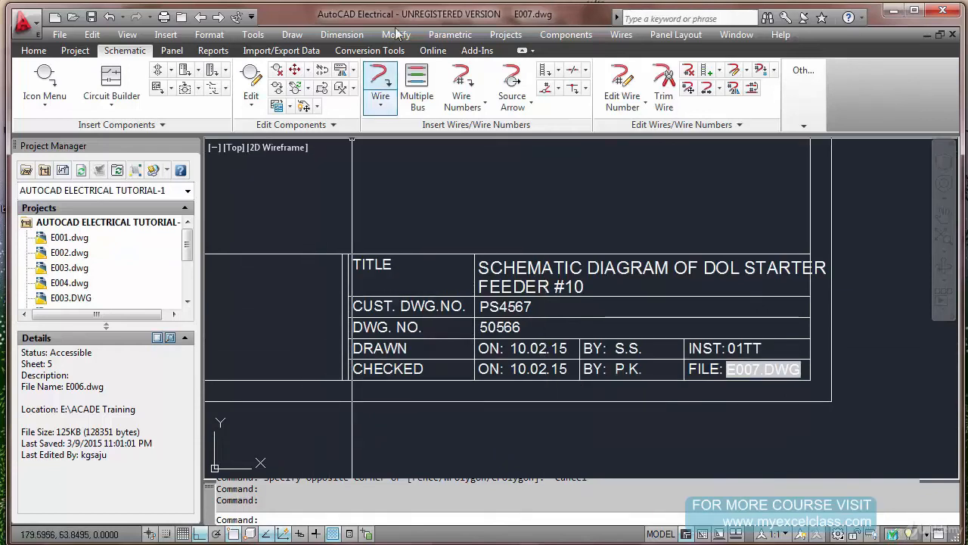
Start another title block setup with the project-specific .WDT file and overwrite the existing autocad electrical tutorial-1.wdt
left_click(500, 35)
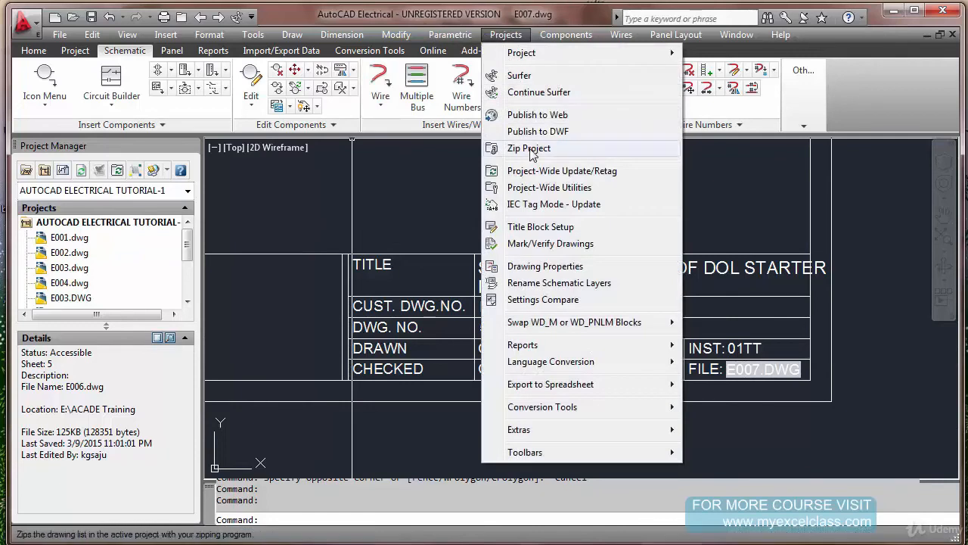
left_click(540, 226)
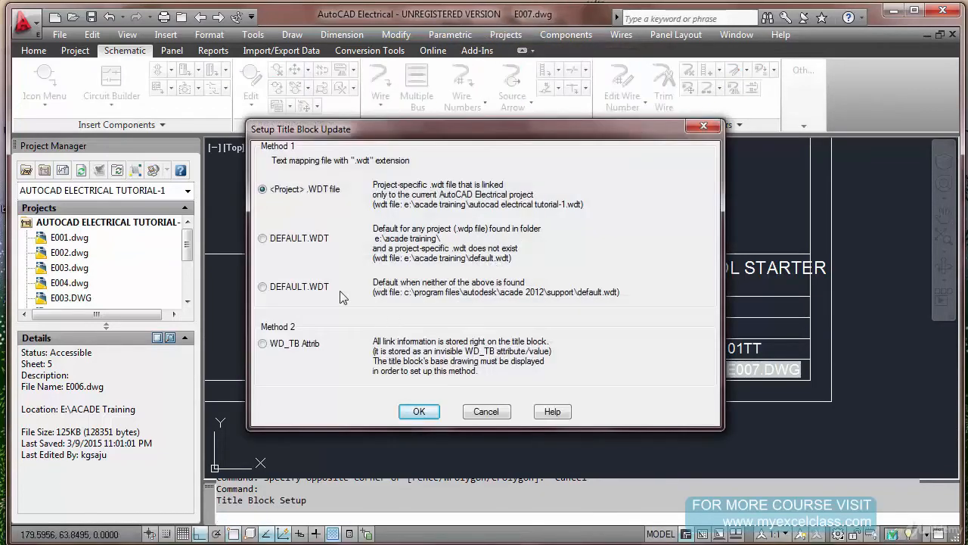
left_click(426, 411)
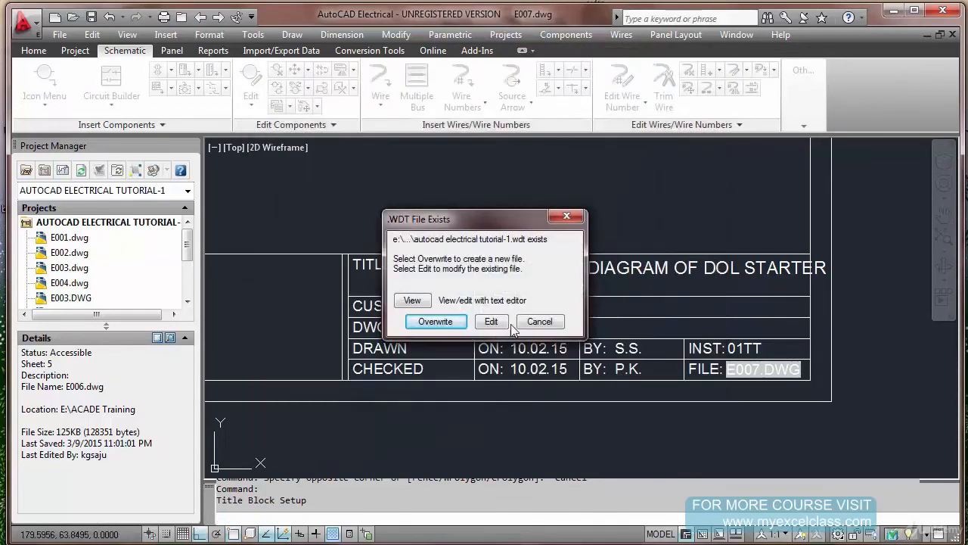
left_click(436, 322)
Pick the title block in E007.dwg and accept TRAIL_TB1 as the block name to map
left_click(429, 293)
left_click(504, 293)
key("Return")
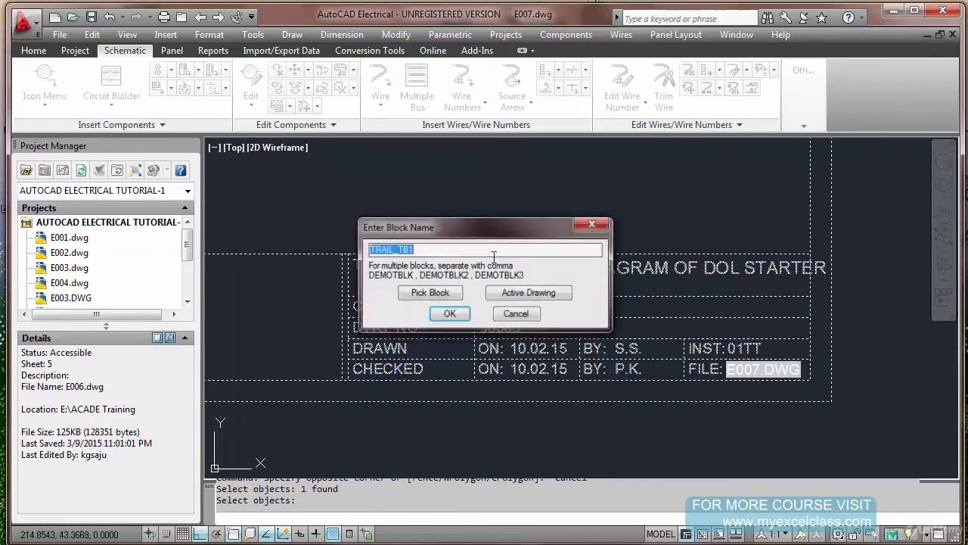
left_click(449, 313)
Add a user-defined assignment that links the DRWAN_DATE attribute to the text constant 08.02.15
left_click(719, 447)
left_click(413, 274)
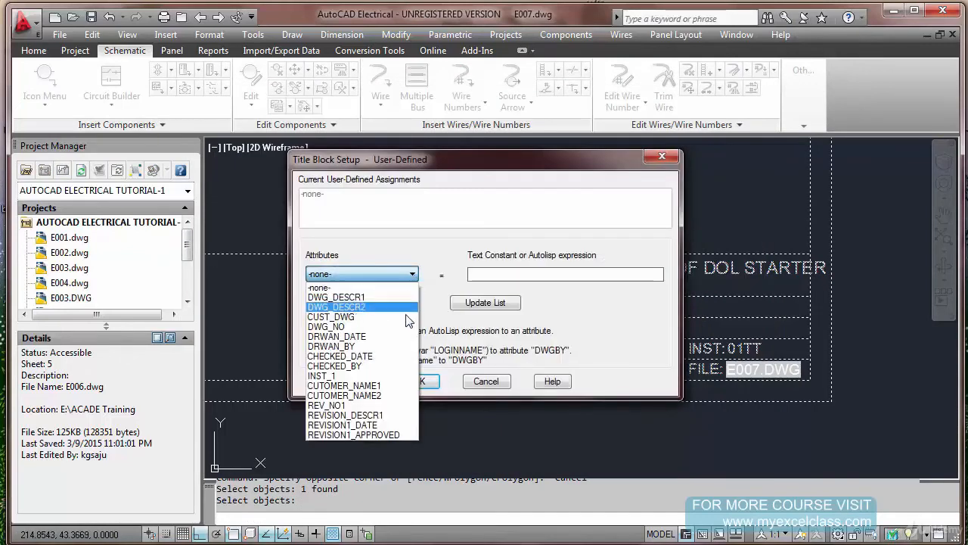
left_click(401, 337)
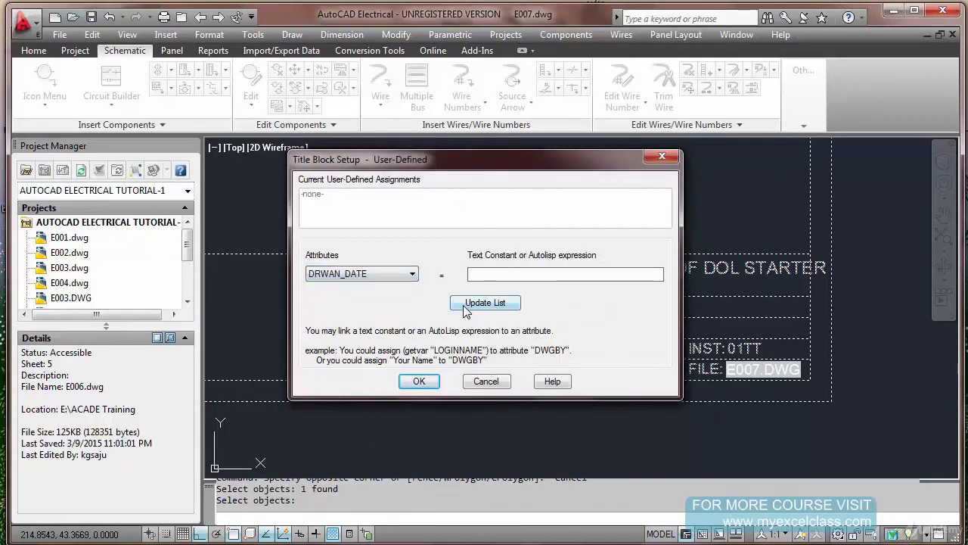
type("08.02.15")
left_click(462, 307)
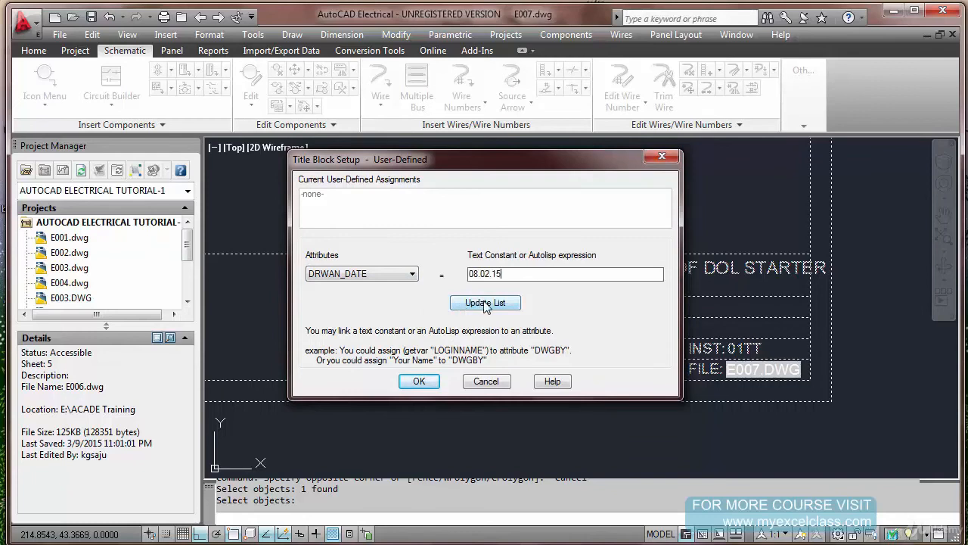
Add a user-defined assignment linking the CHECKED_DATE attribute to 08.02.15 and accept the user-defined assignments
left_click(413, 274)
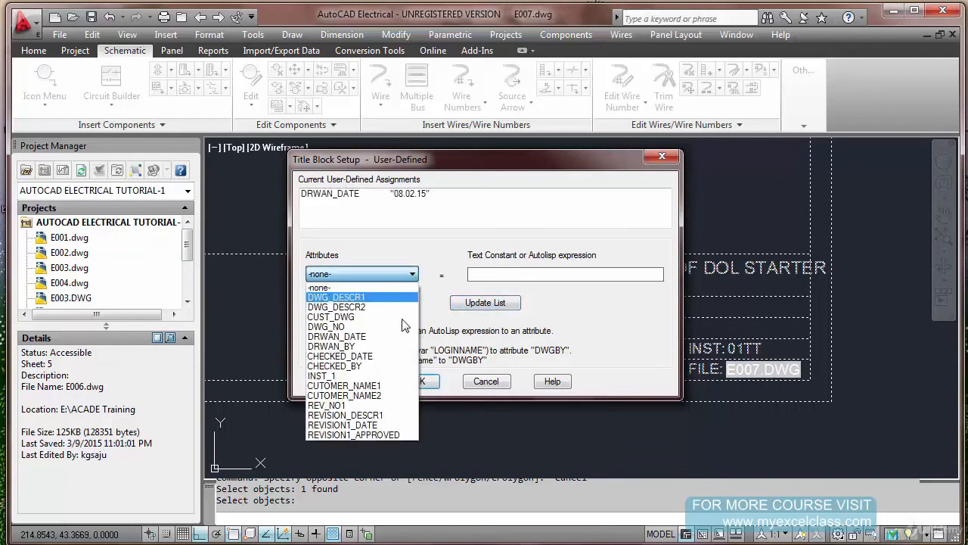
left_click(399, 355)
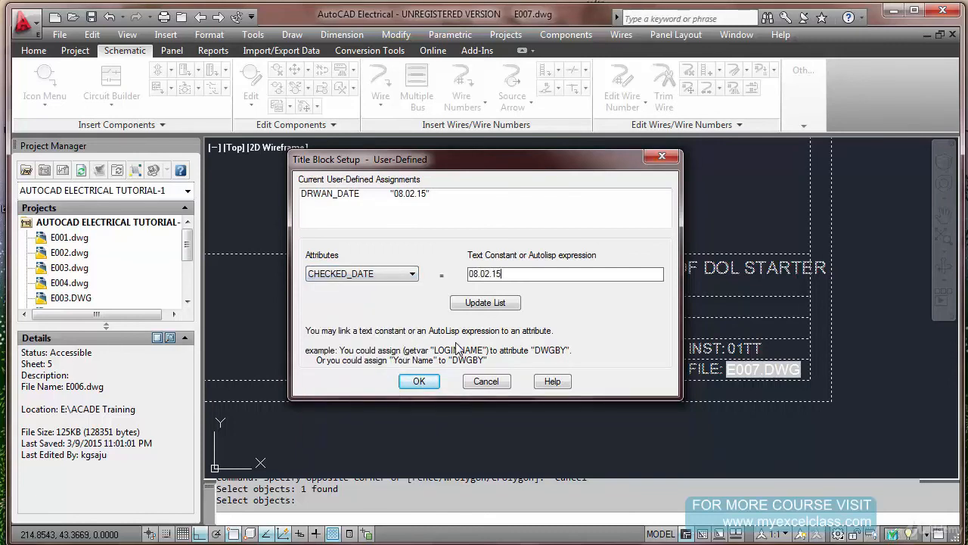
left_click(486, 306)
left_click(421, 382)
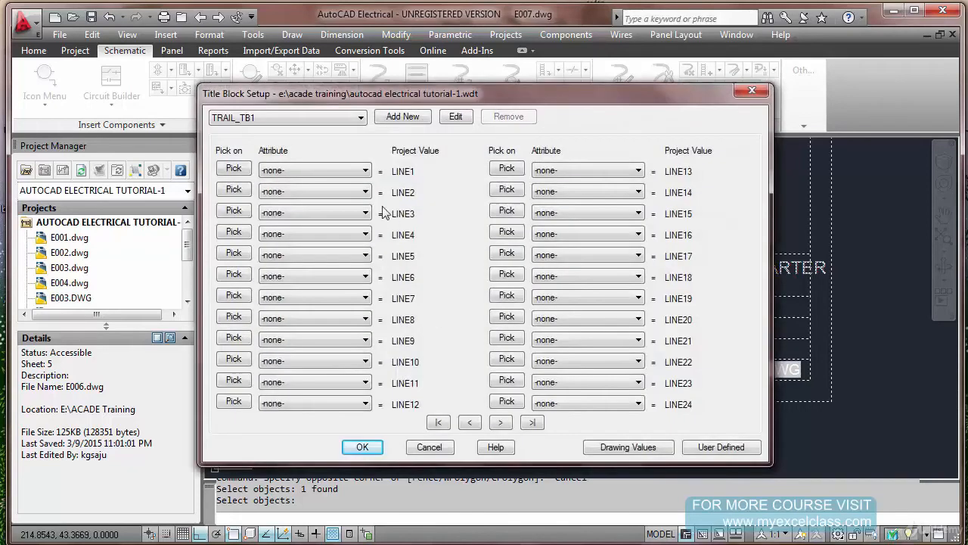
Map DRWAN_DATE to project value LINE1 and CHECKED_DATE to LINE2, and accept the title block setup
left_click(359, 176)
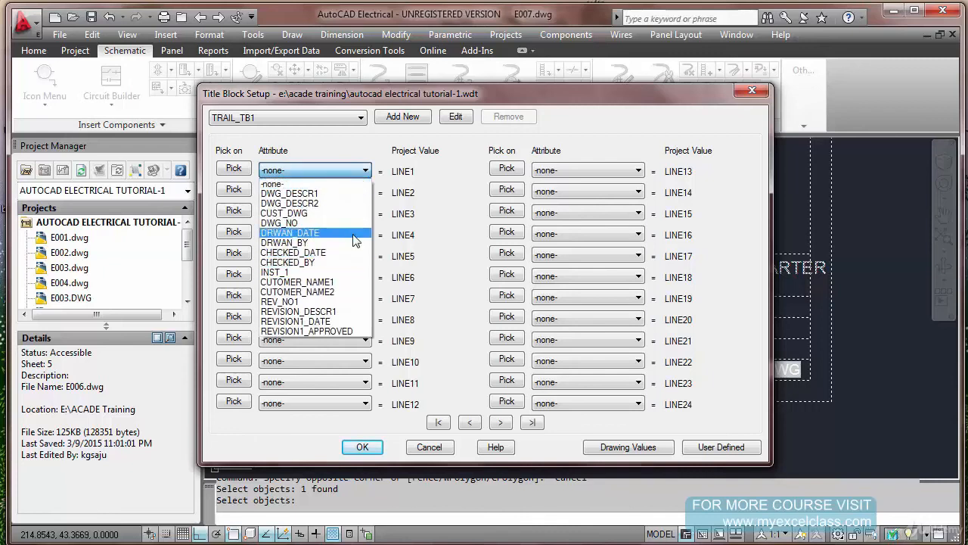
left_click(356, 234)
left_click(365, 191)
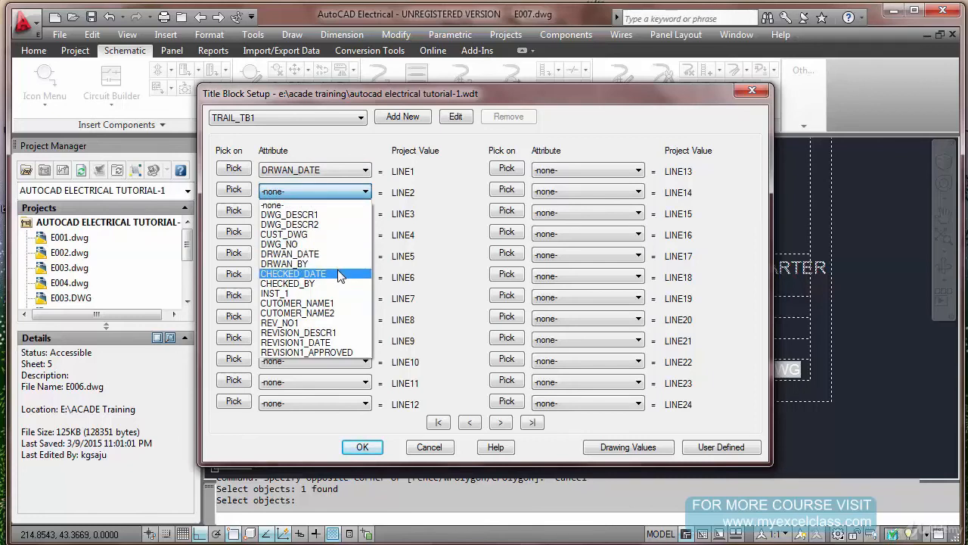
left_click(338, 273)
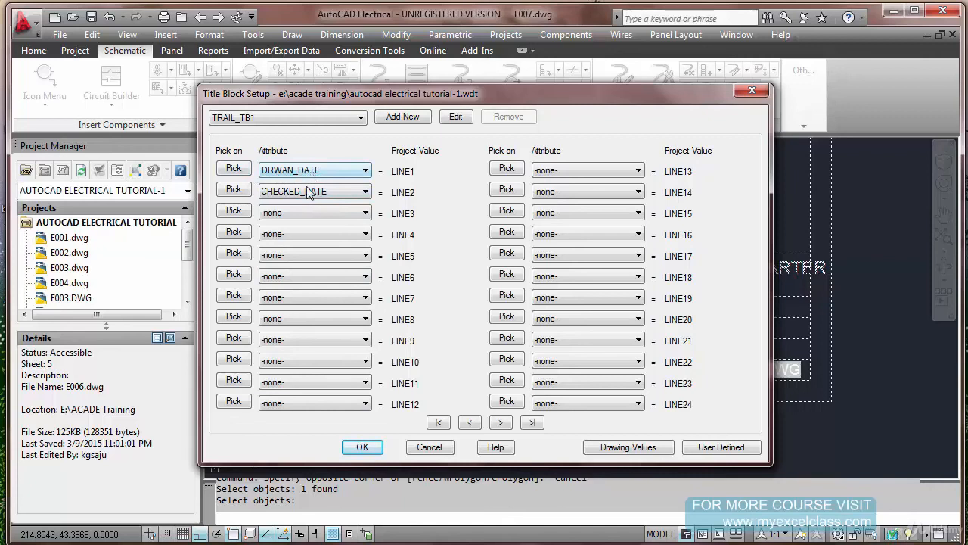
left_click(362, 446)
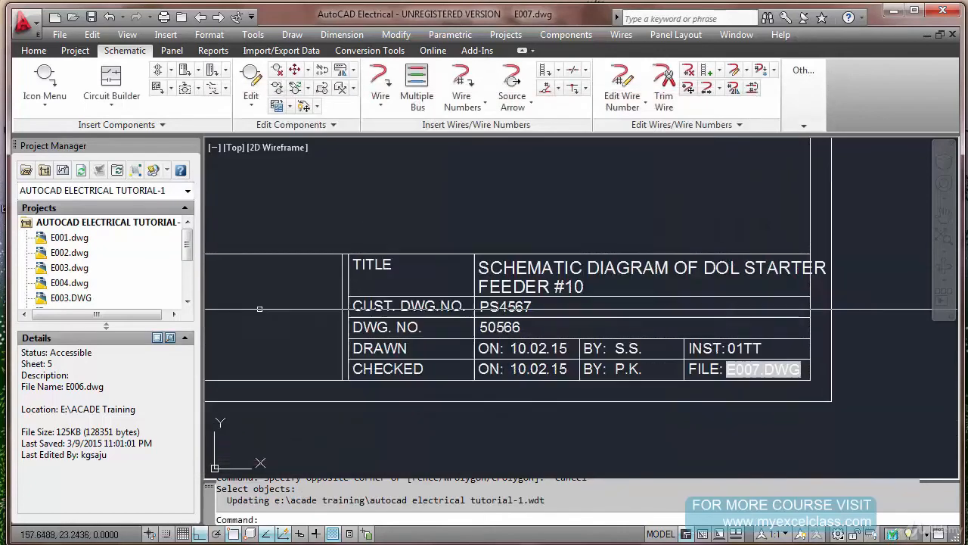
Start a project-wide title block update for description lines LINE1 and LINE2
right_click(126, 229)
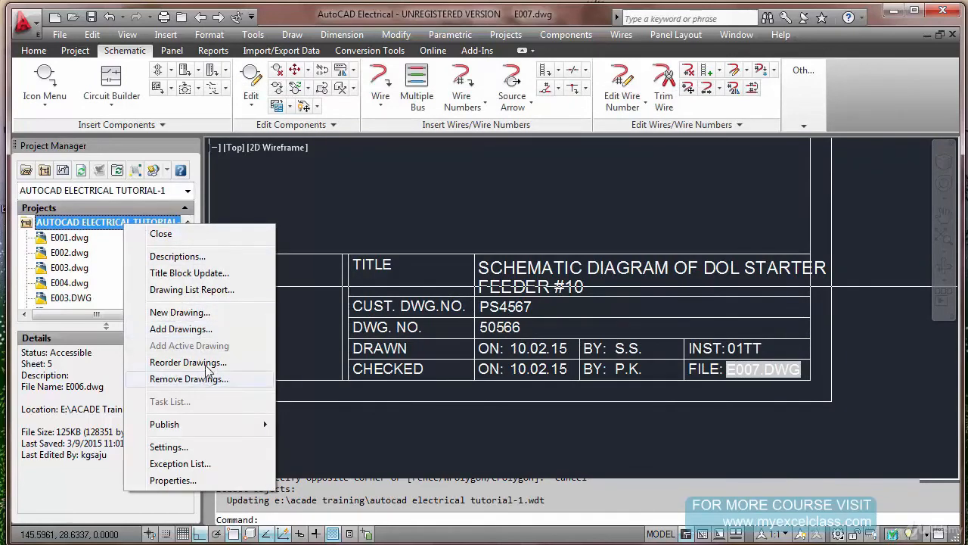
left_click(210, 274)
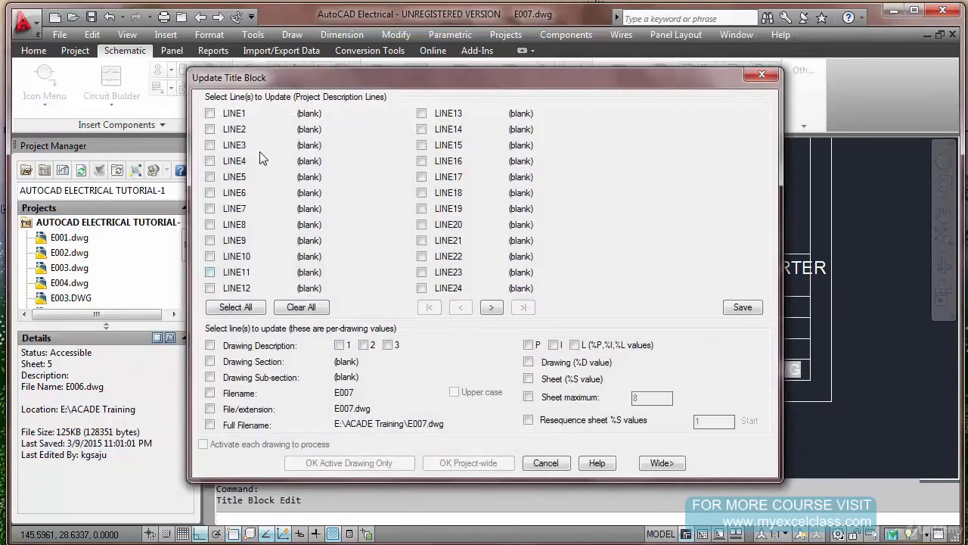
left_click(210, 113)
left_click(212, 129)
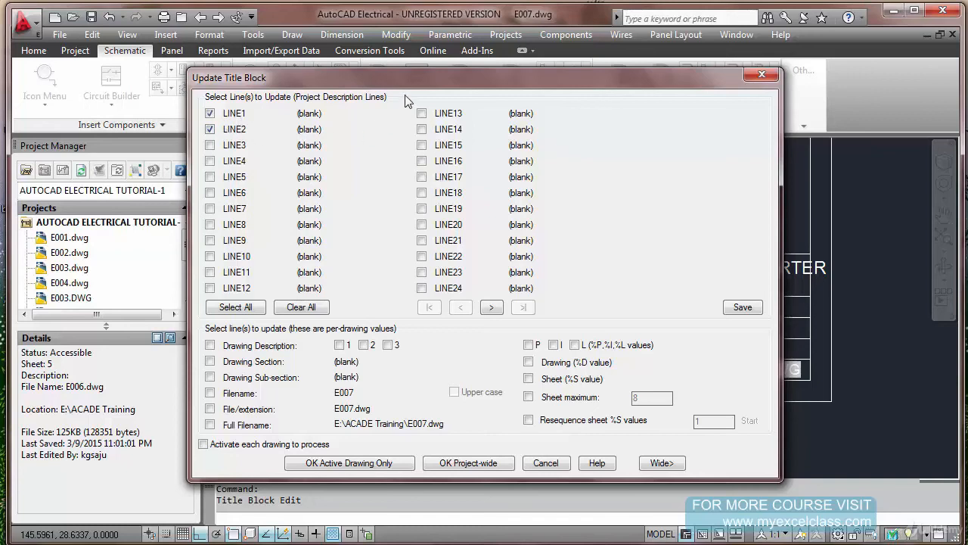
mouse_move(416, 90)
left_mouse_down()
mouse_move(563, 121)
mouse_move(721, 189)
mouse_move(593, 140)
left_mouse_up()
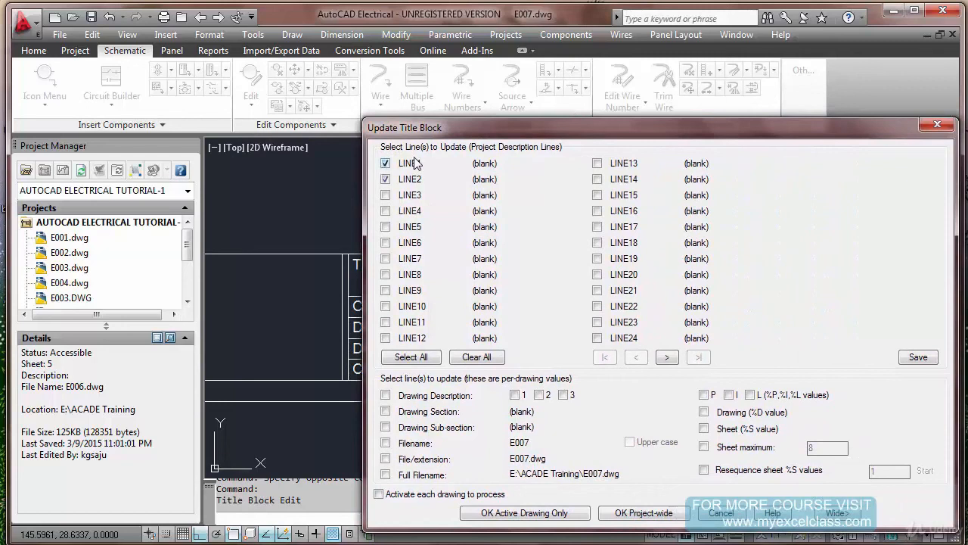
mouse_move(468, 132)
left_mouse_down()
mouse_move(165, 75)
mouse_move(93, 86)
left_mouse_up()
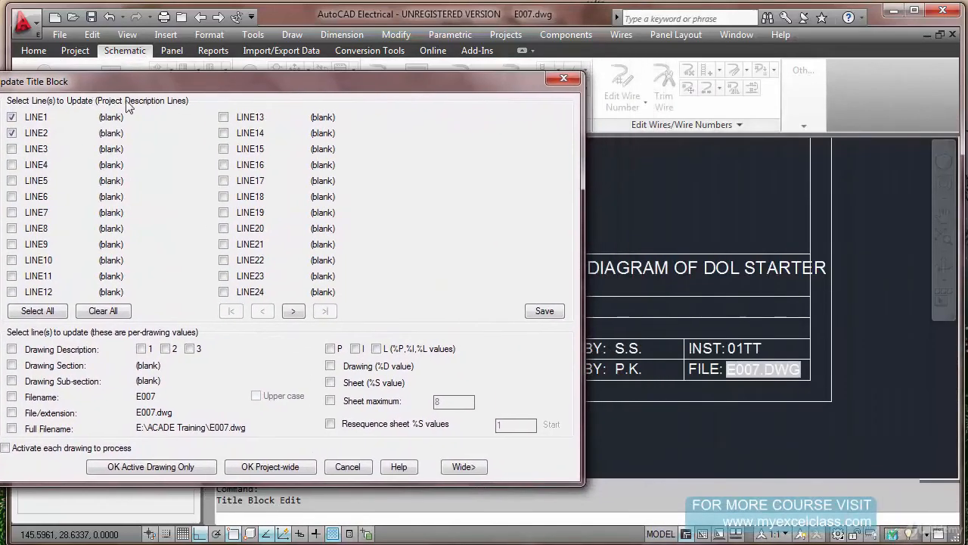
left_click_drag(257, 88, 191, 92)
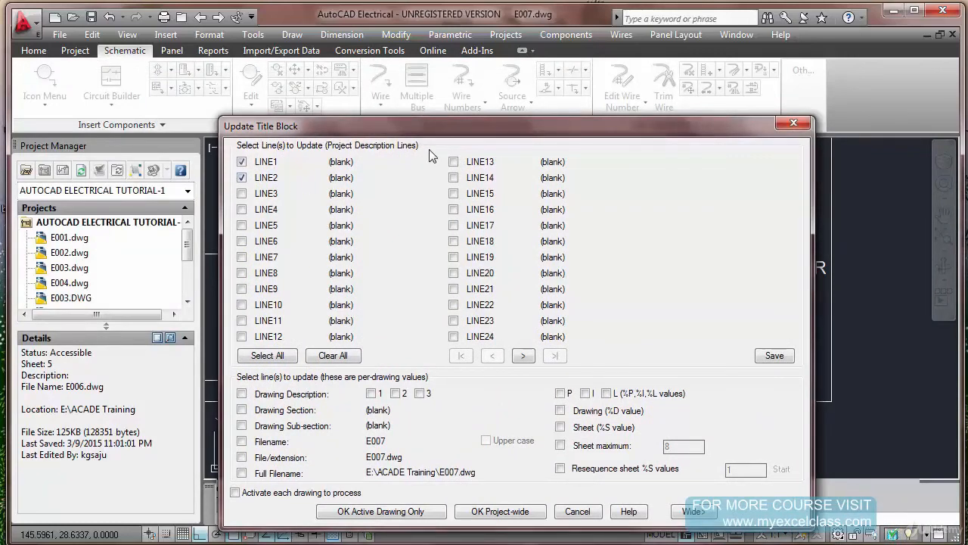
left_click_drag(436, 127, 402, 101)
left_click(466, 484)
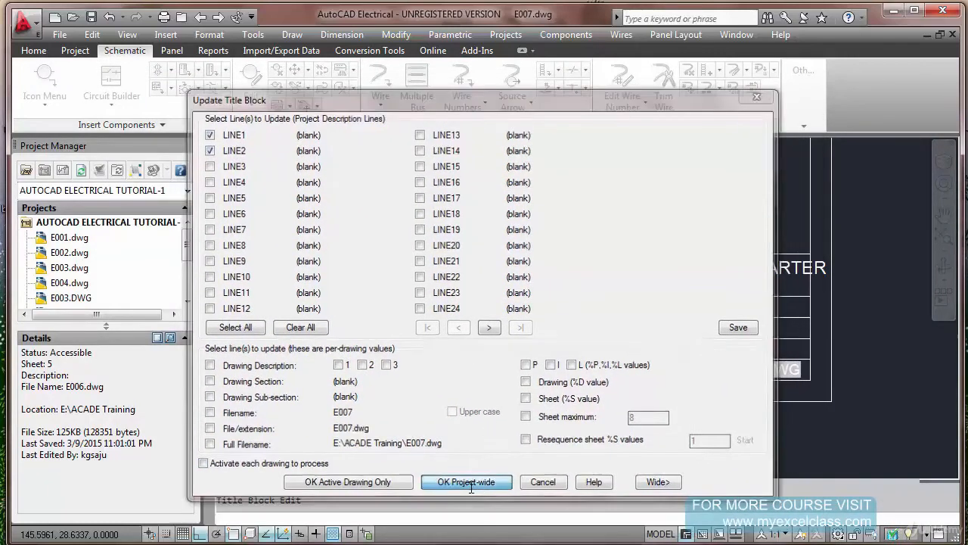
Choose E005.dwg and E007.dwg as the drawings to process and run the title block update on them
left_click(508, 210)
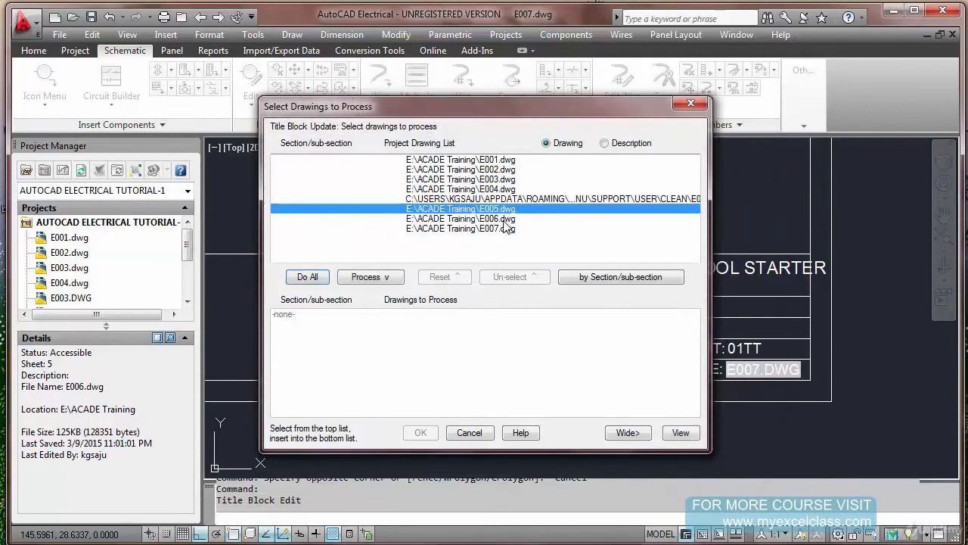
left_click(504, 219, "shift")
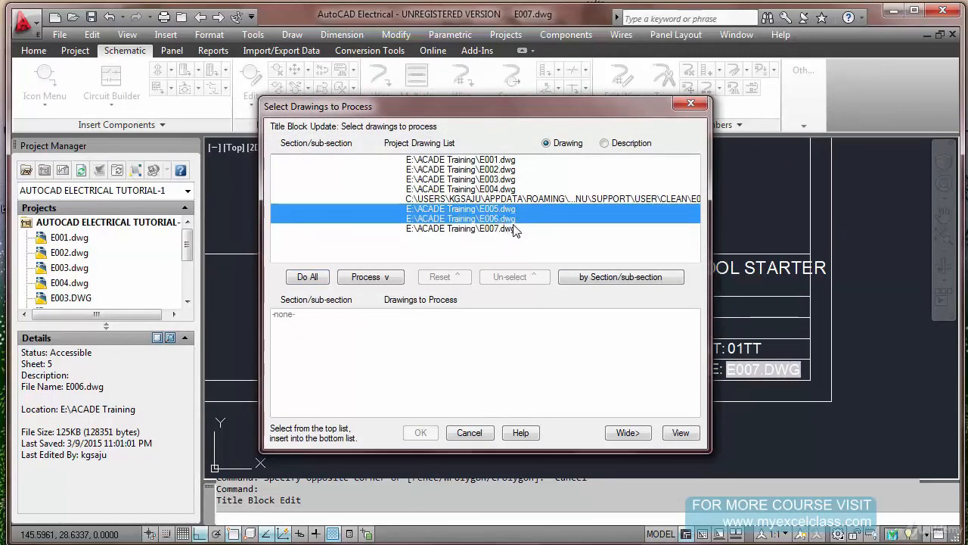
left_click(517, 217, "ctrl")
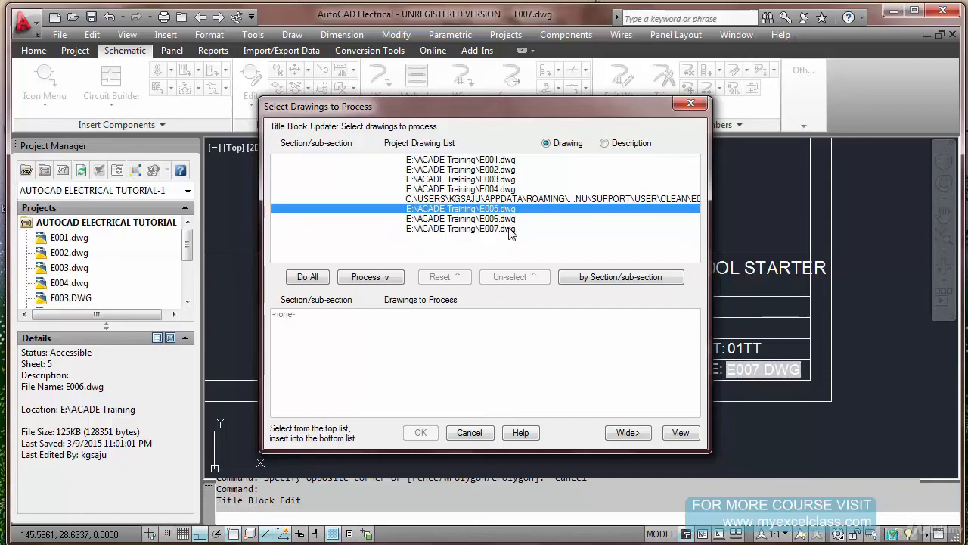
left_click(510, 228, "ctrl")
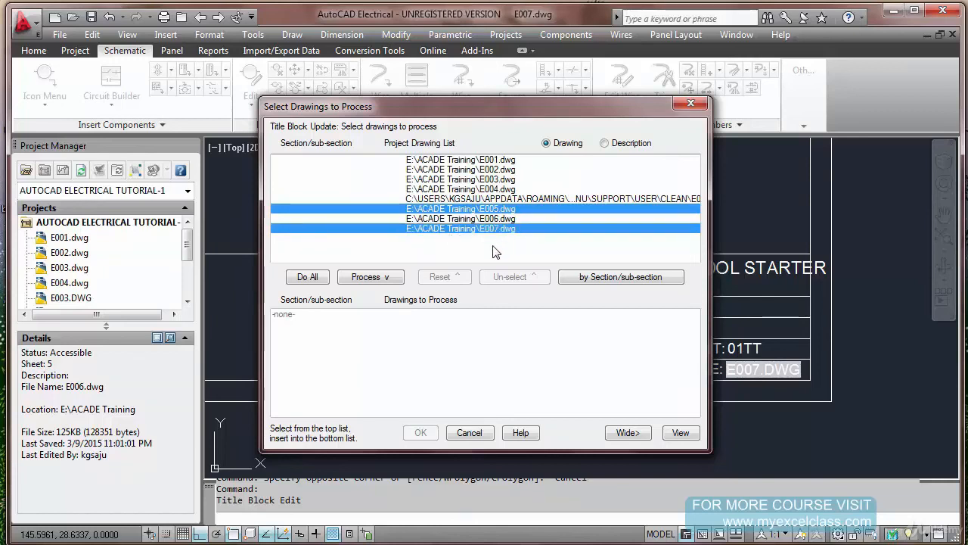
left_click(392, 279)
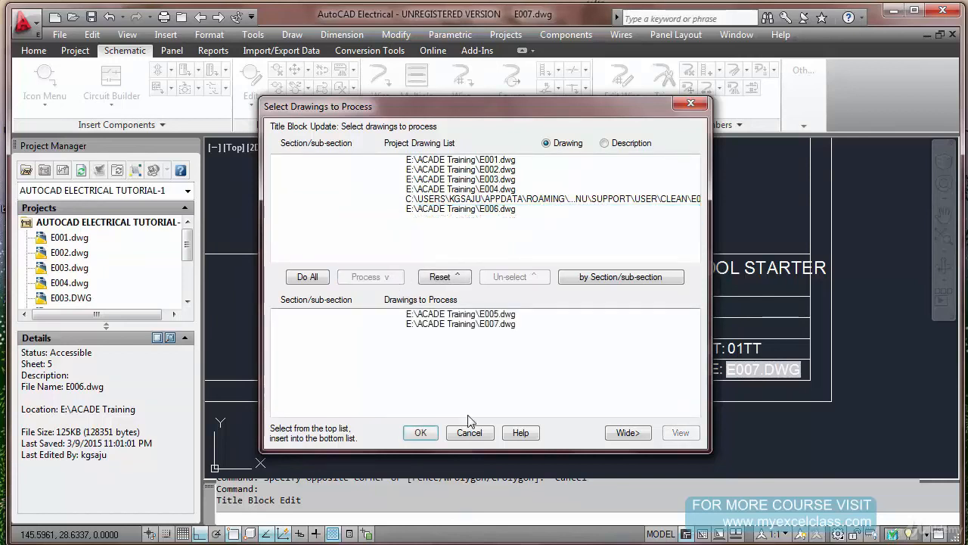
left_click(422, 433)
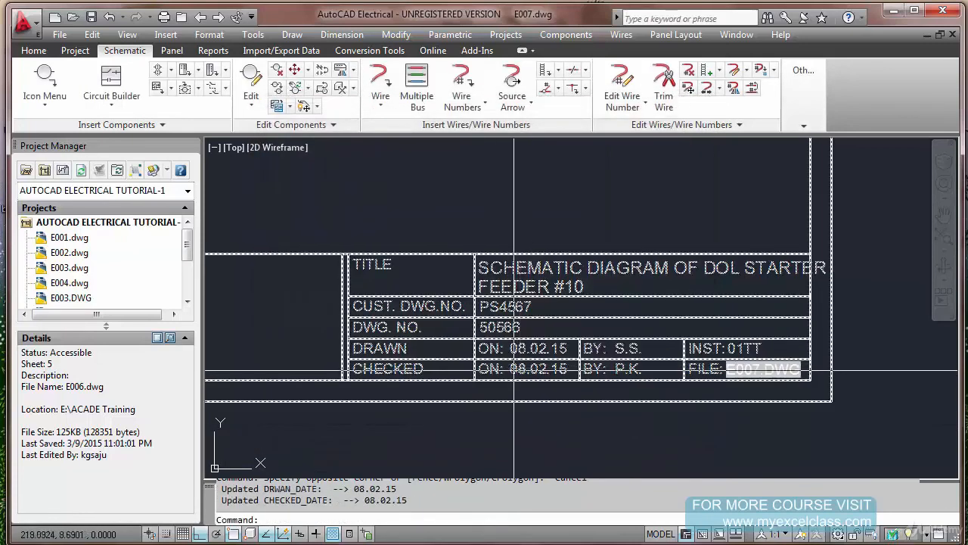
Examine the drawn and checked dates in the title blocks of E007.dwg, E006.dwg and E005.dwg
type("z")
key("Return")
type("e")
key("Return")
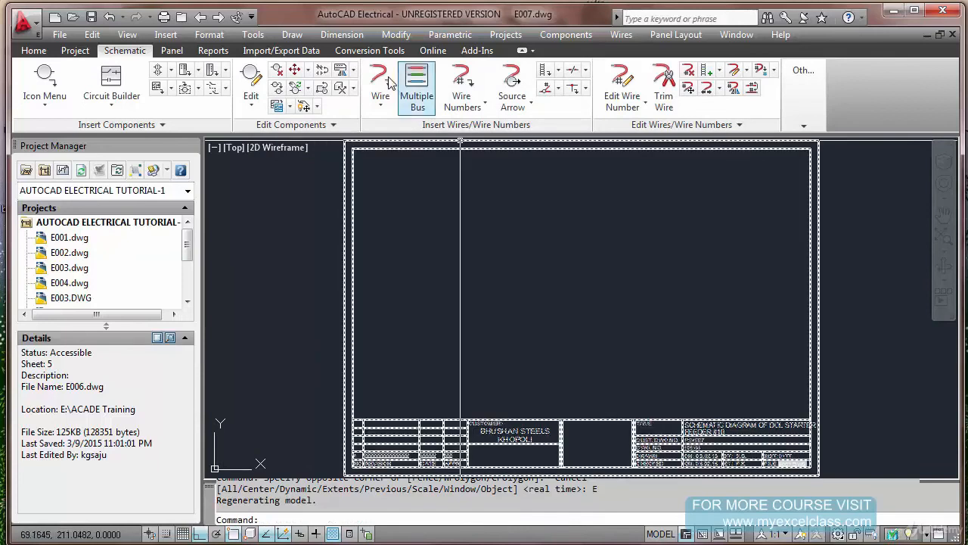
left_click(200, 16)
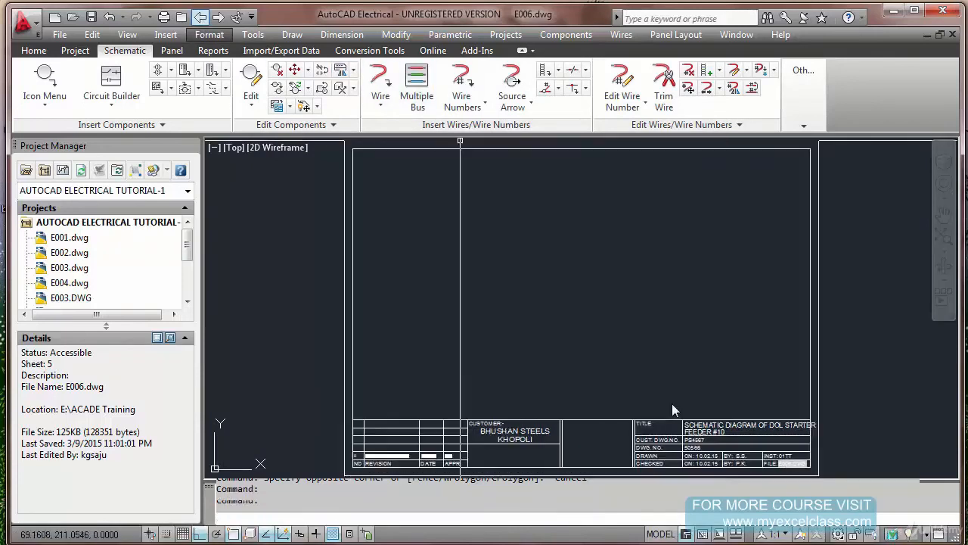
scroll(711, 472, "up", 5)
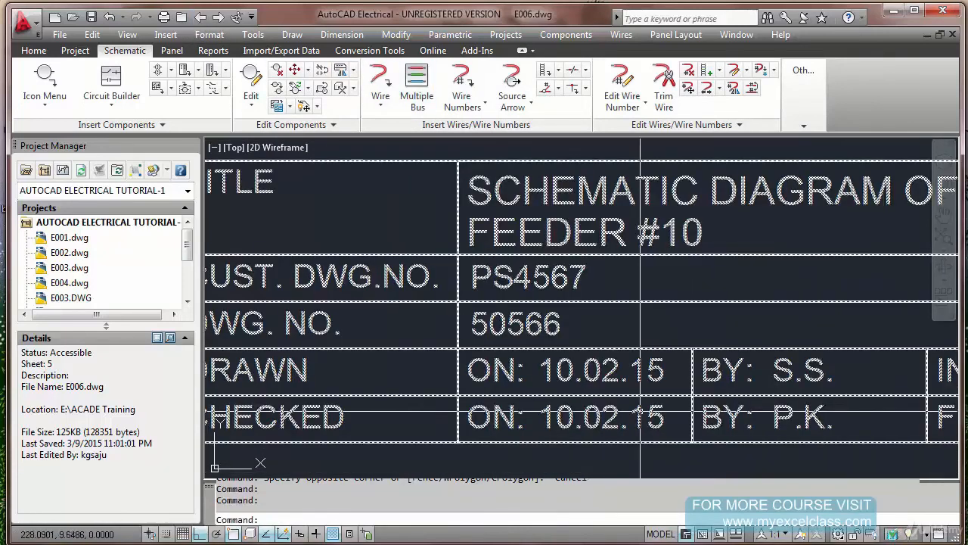
type("ze")
key("Return")
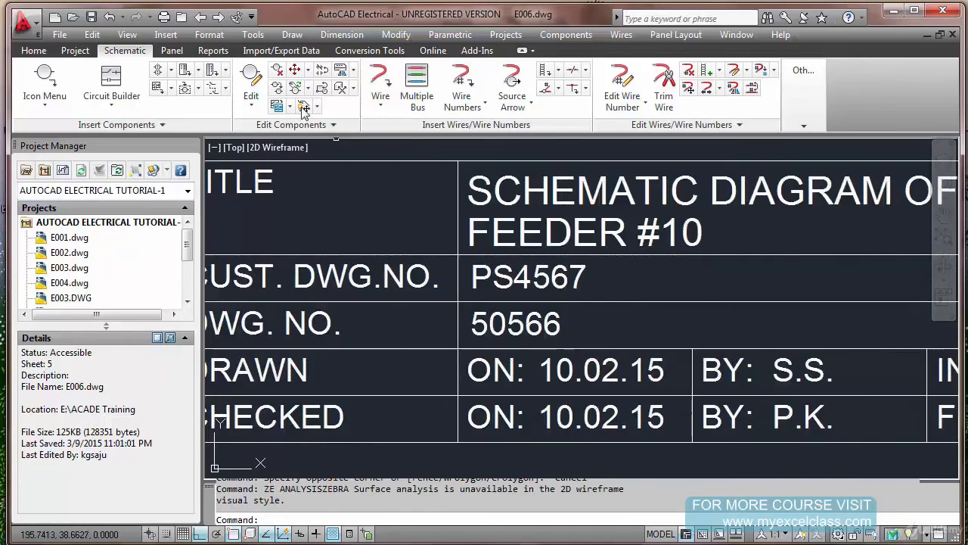
left_click(200, 17)
scroll(702, 468, "up", 5)
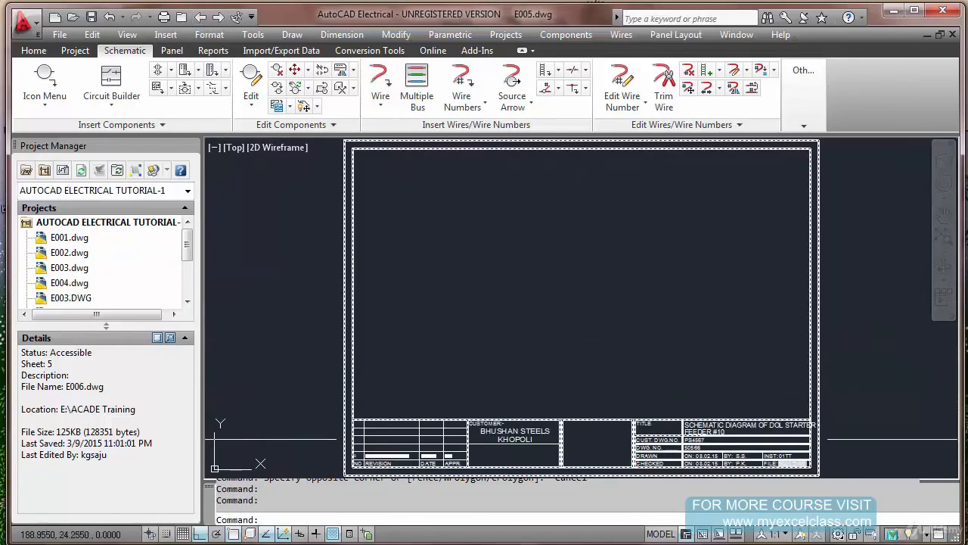
key("Escape")
key("Escape")
type("z")
key("Return")
type("e")
key("Return")
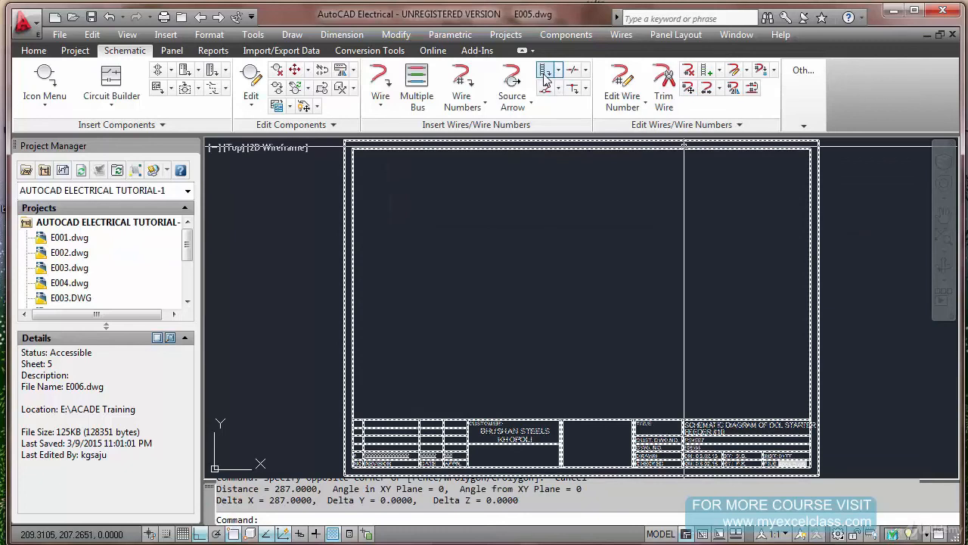
Set up a one-phase ladder in E005.dwg with spacing 8, first reference 1, index 1 and no rungs
left_click(545, 74)
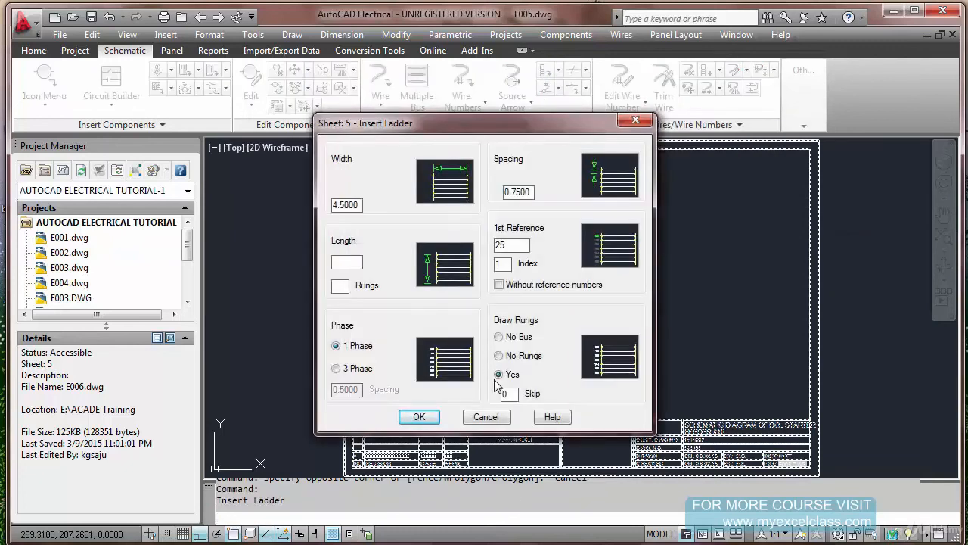
left_click(508, 356)
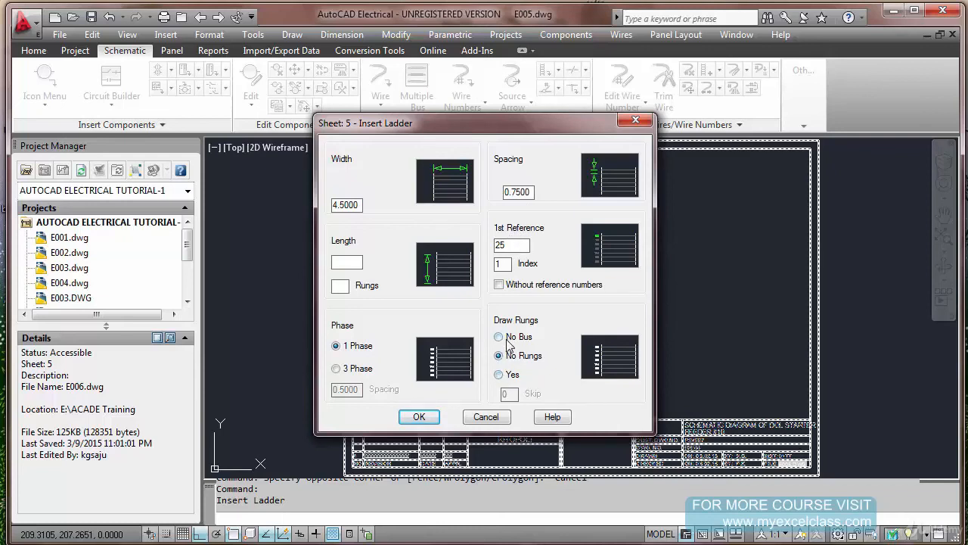
left_click(499, 374)
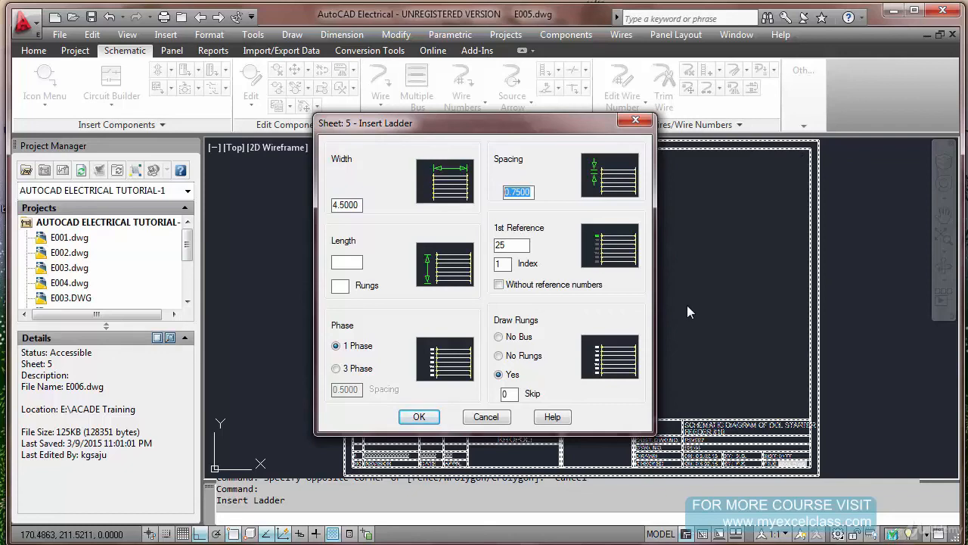
type("1")
double_click(520, 246)
type("1")
left_click(500, 356)
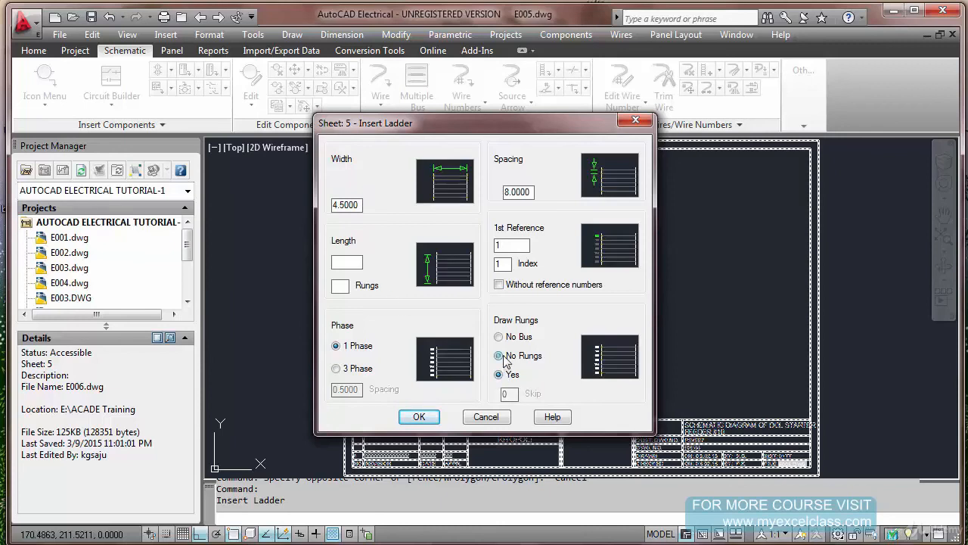
left_click(420, 417)
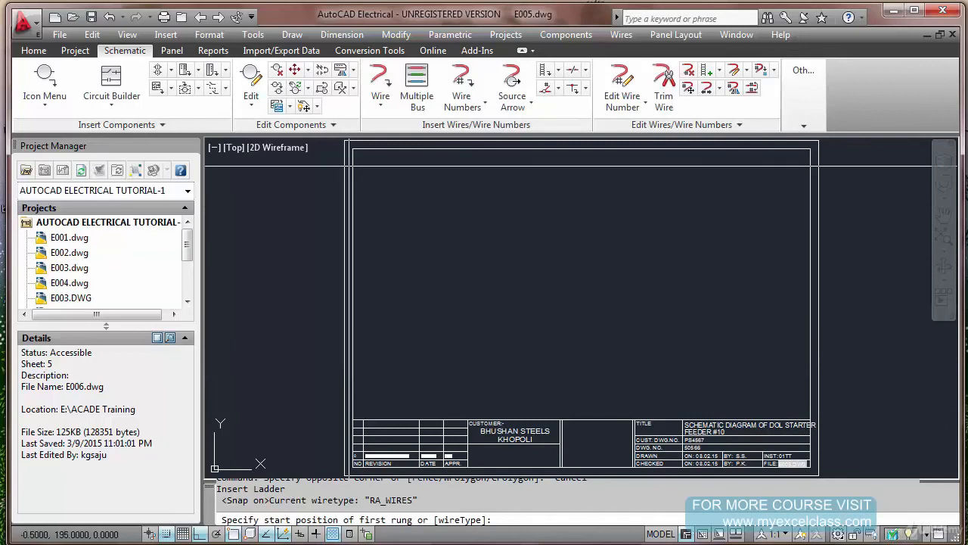
Turn off object snap and grid snap, and place the ladder along the sheet's left border, from its upper corner down to the title block
key("F3")
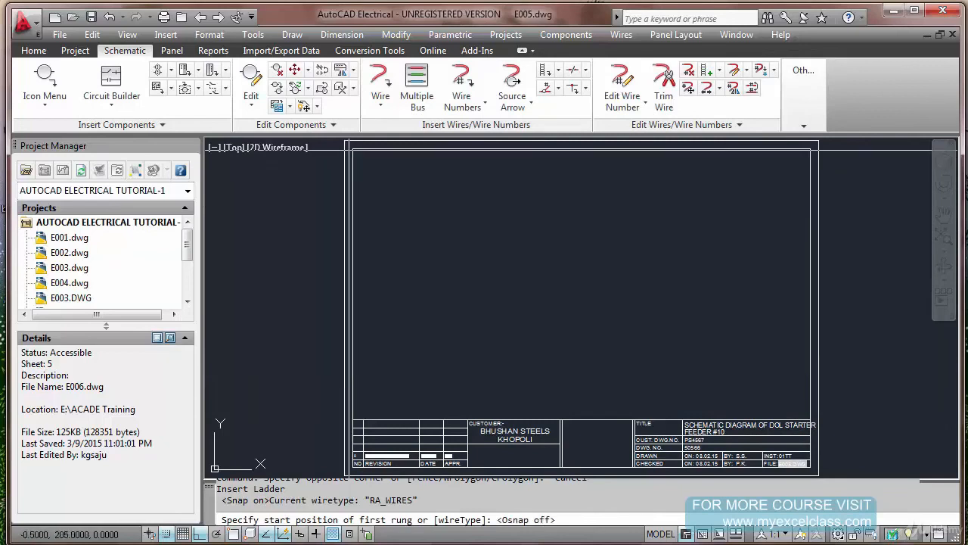
key("F9")
left_click(350, 151)
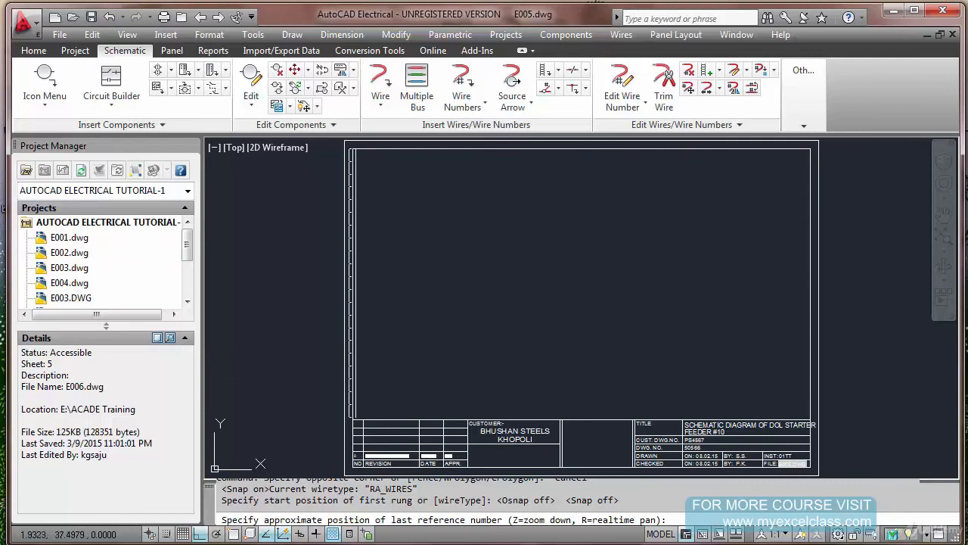
left_click(355, 418)
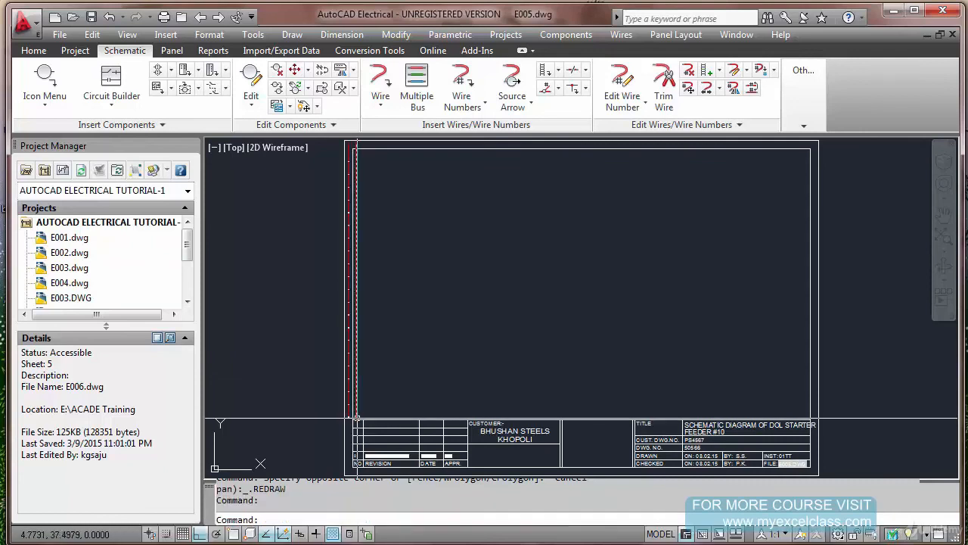
Erase both vertical bus lines of the ladder, keeping only the line reference numbers
scroll(361, 389, "up", 9)
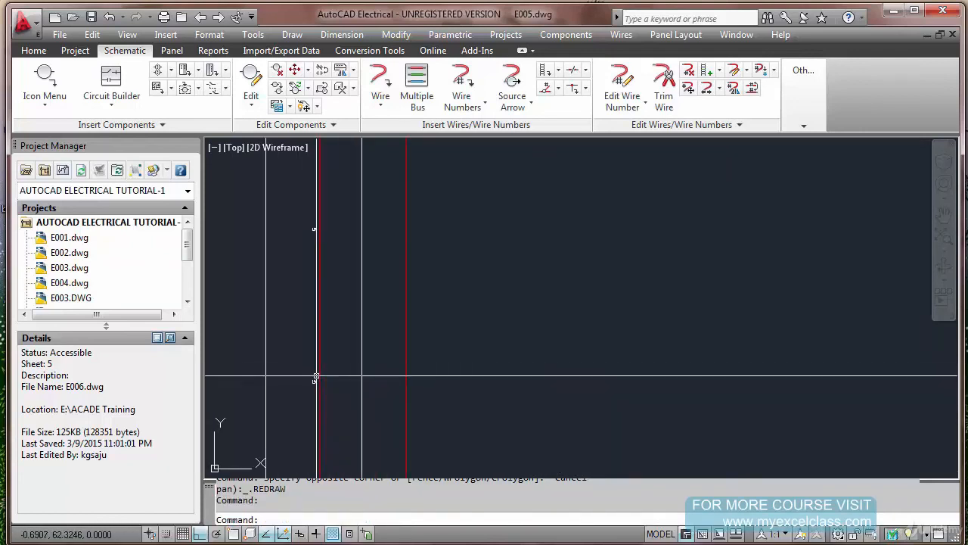
key("Escape")
type("e")
key("Return")
left_click(417, 324)
left_click(385, 335)
key("Return")
key("Return")
left_click(333, 302)
left_click(308, 300)
key("Return")
key("Escape")
key("Escape")
Examine the size of the line reference numbers along the border of E005.dwg and show the object properties
scroll(304, 231, "up", 2)
scroll(305, 236, "up", 8)
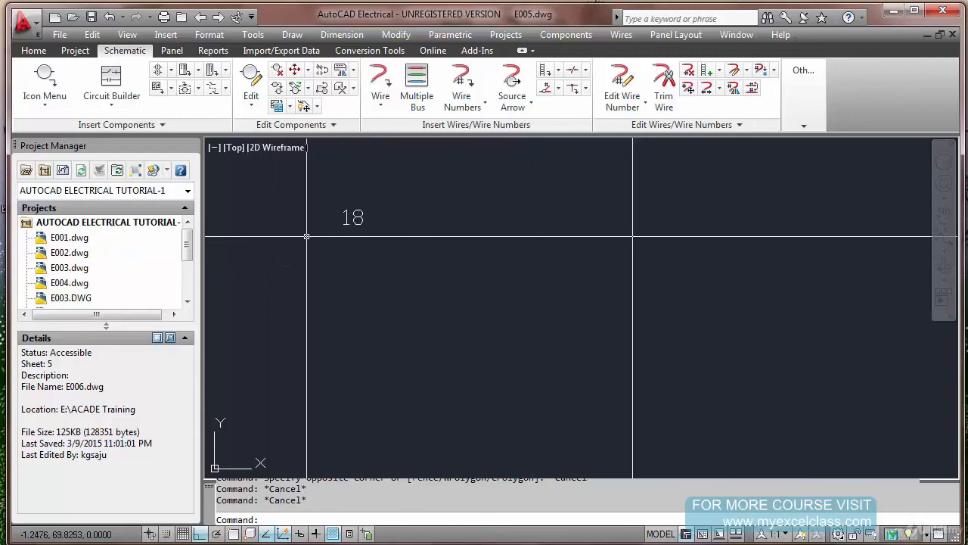
scroll(394, 224, "down", 12)
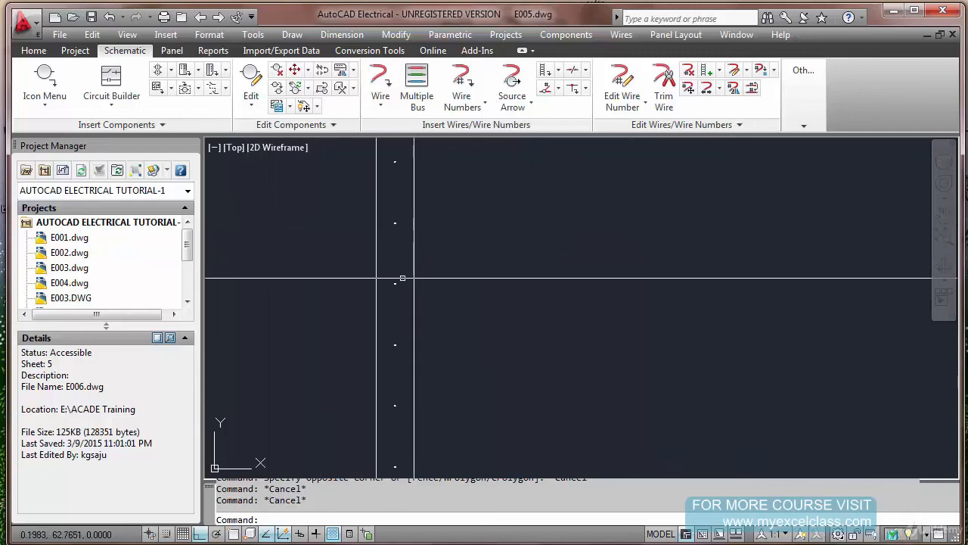
scroll(491, 249, "down", 4)
scroll(488, 277, "up", 10)
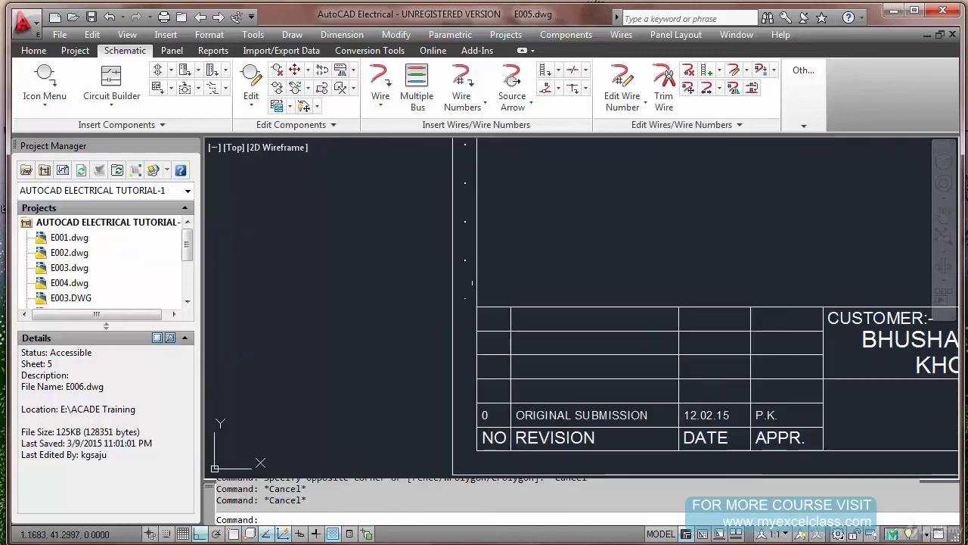
scroll(471, 294, "down", 4)
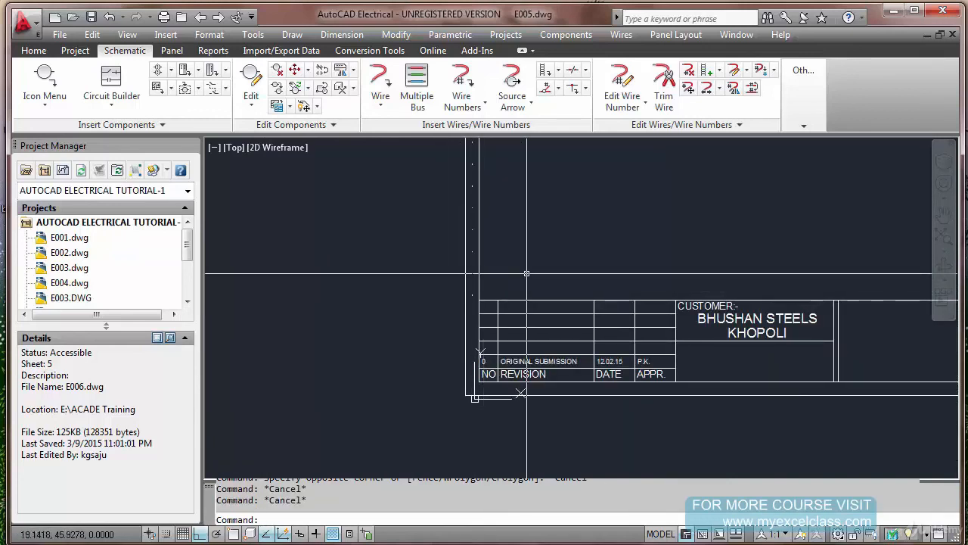
key("ctrl+1")
scroll(526, 273, "down", 2)
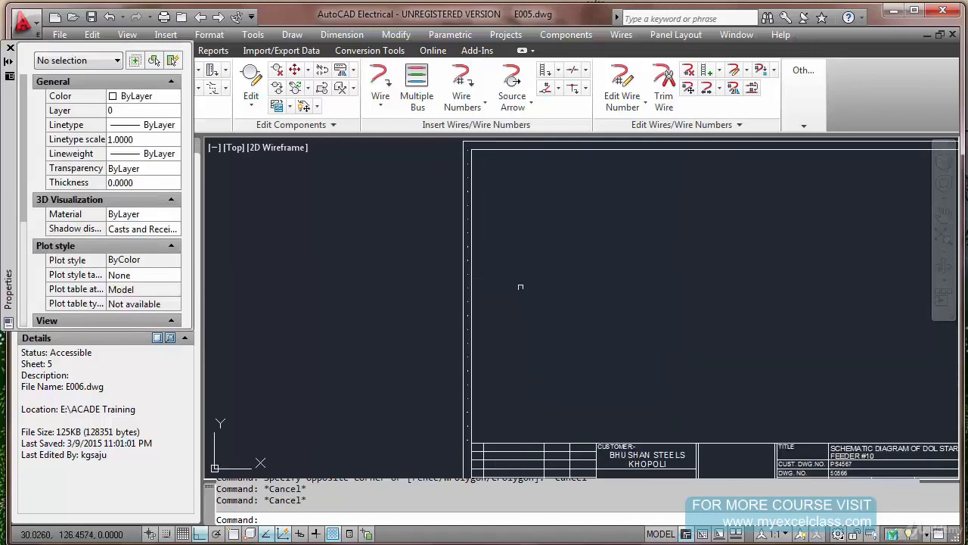
left_click(459, 151)
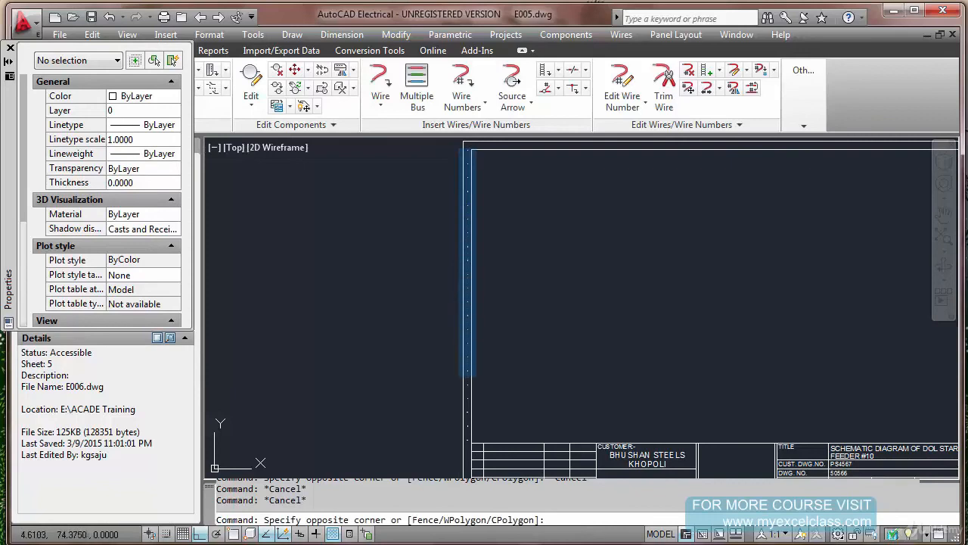
left_click(482, 430)
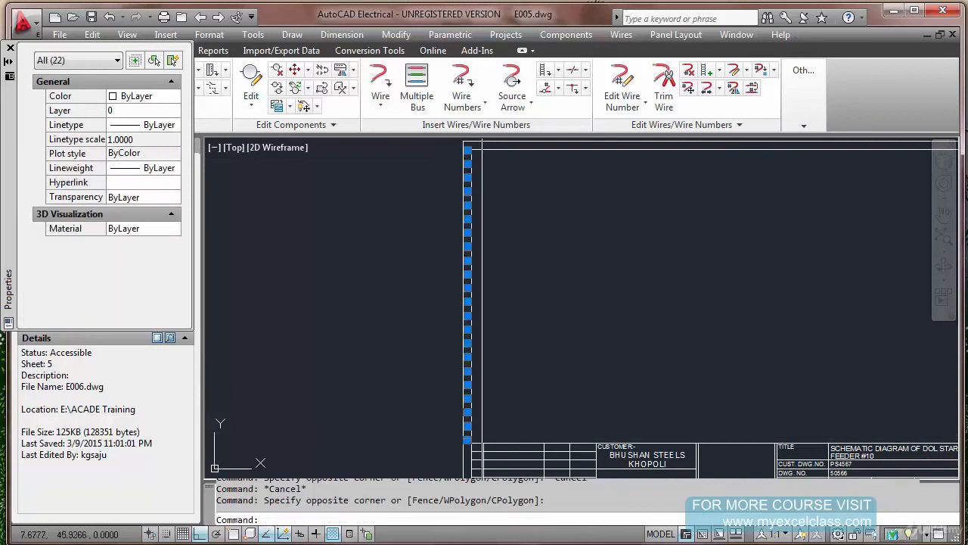
key("Escape")
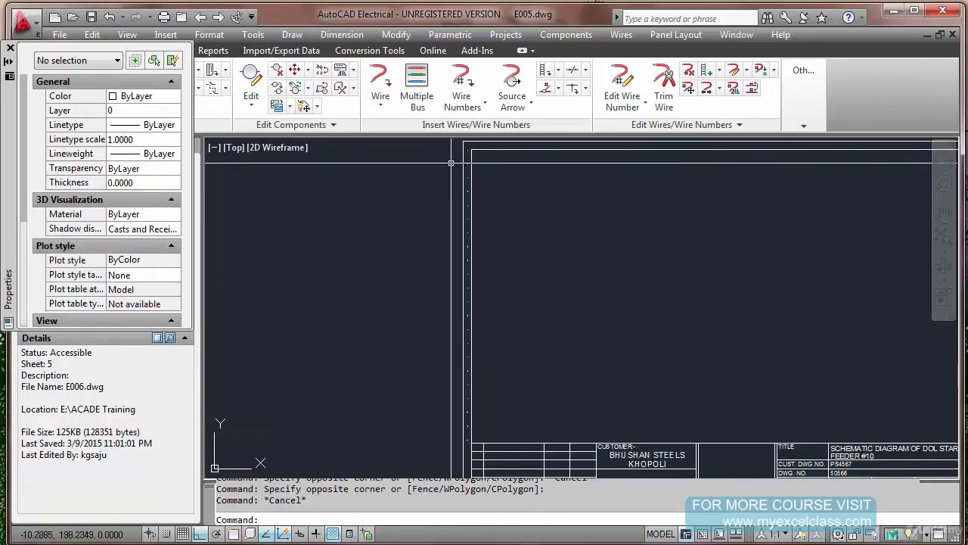
Set the text height of the line reference numbers below the first one to 1.5
left_click(454, 161)
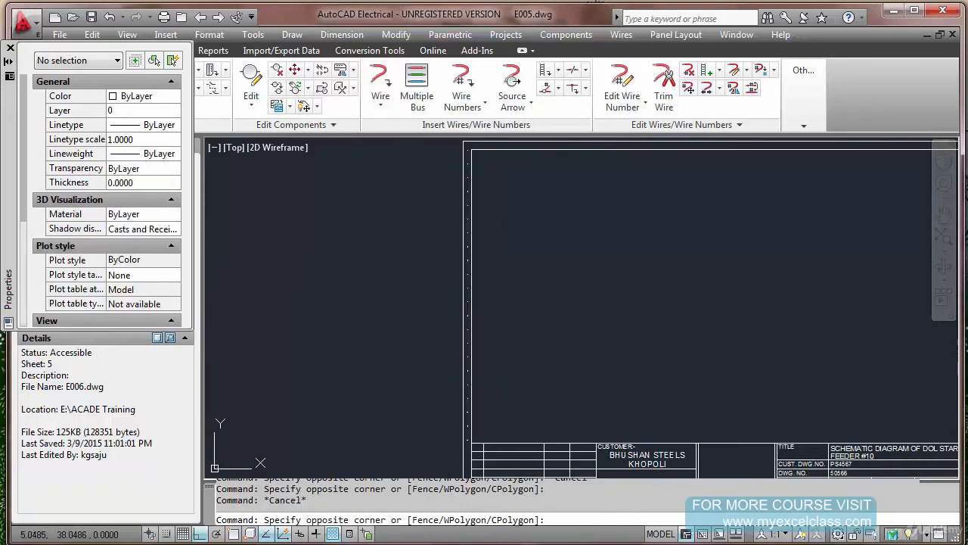
left_click(477, 439)
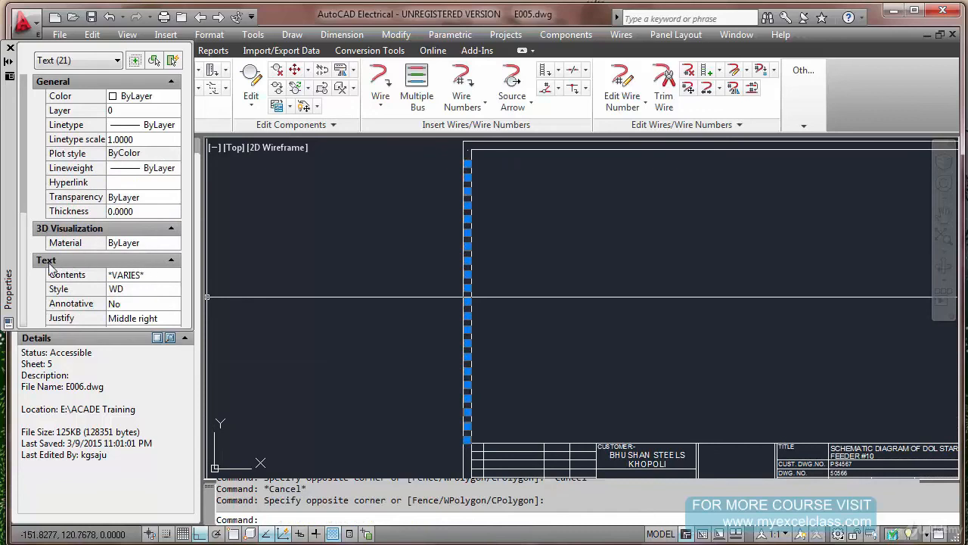
scroll(25, 217, "down", 3)
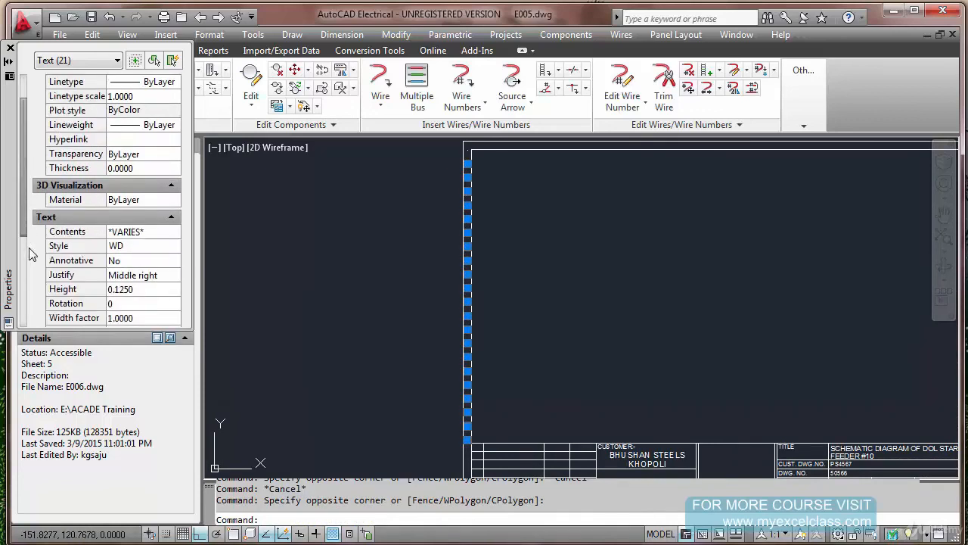
left_click(149, 289)
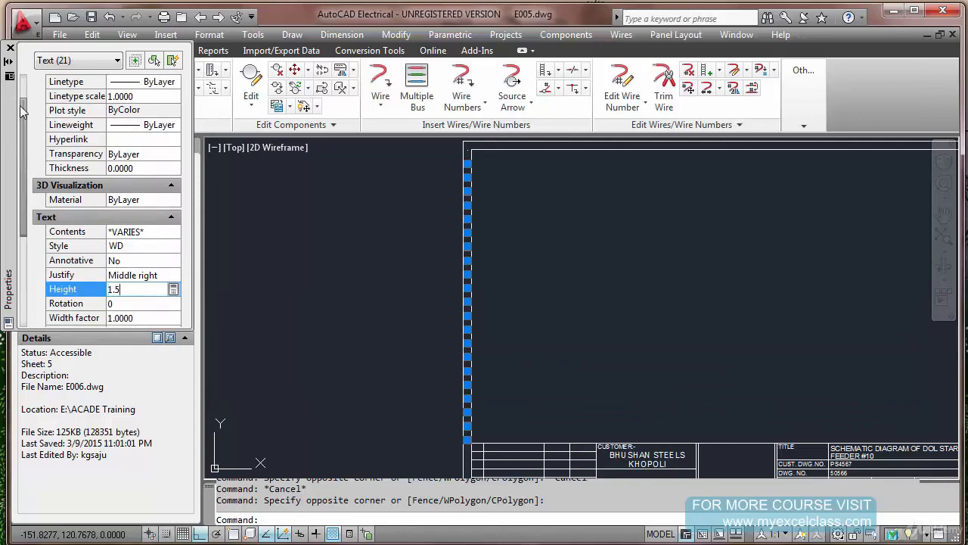
left_click(10, 48)
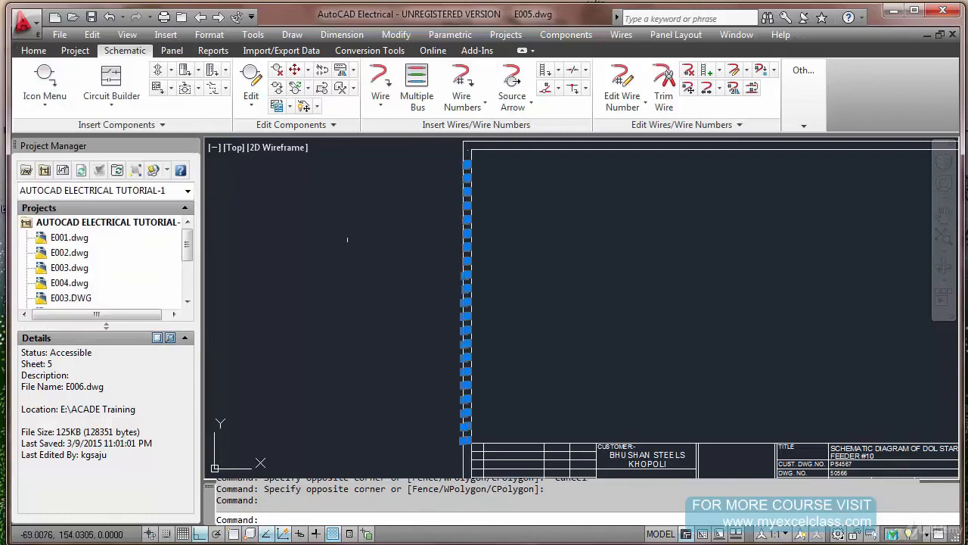
key("Escape")
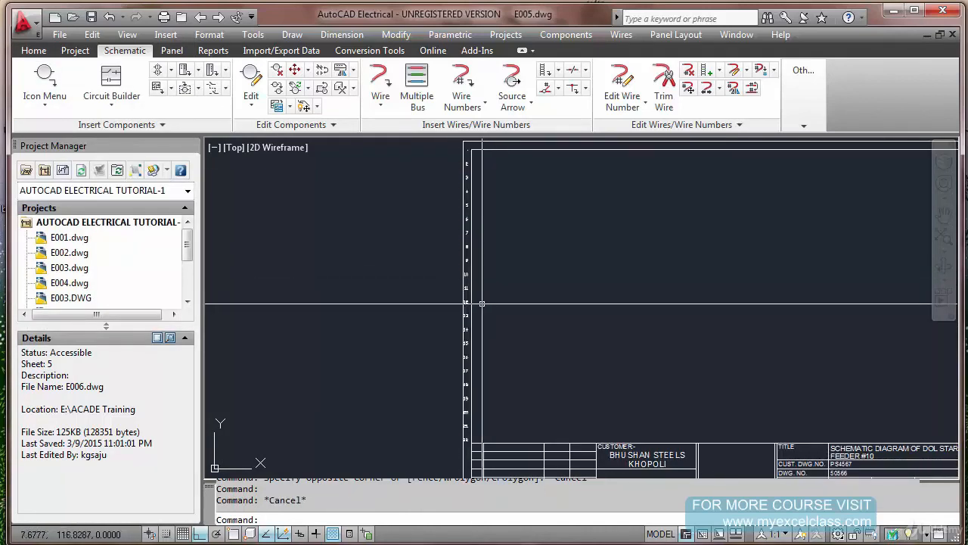
Examine the geometry and scale properties of the first line reference number's block above number 2
scroll(470, 145, "up", 9)
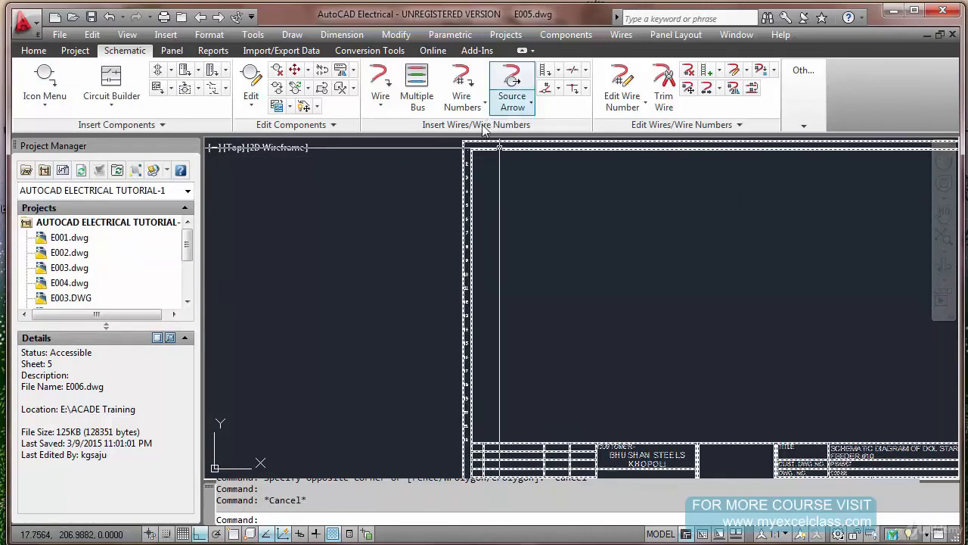
left_click(387, 167)
left_click(453, 197)
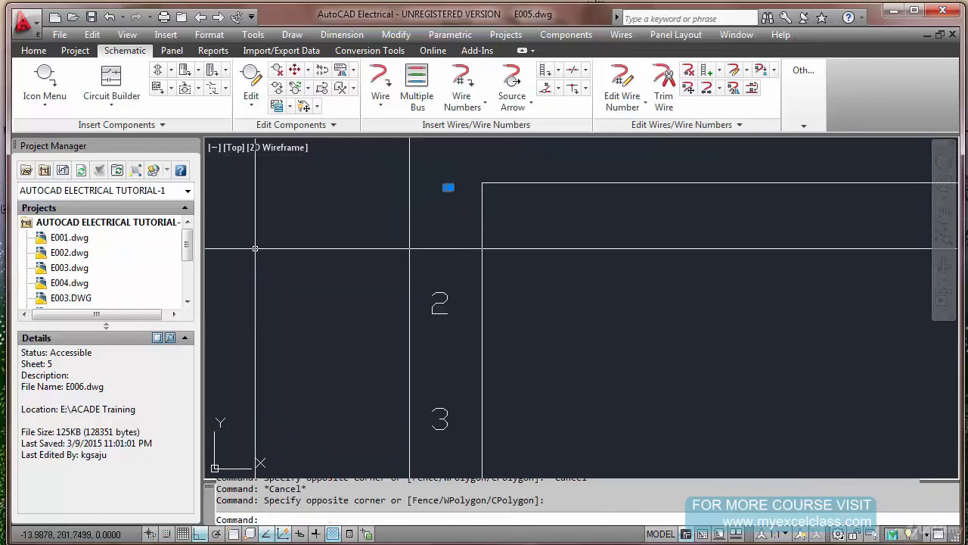
type("PROP")
key("Return")
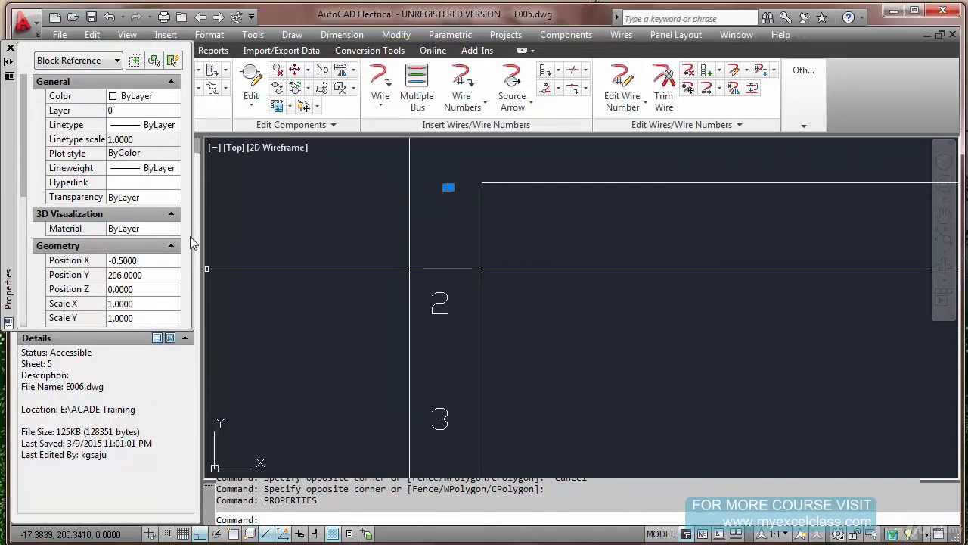
left_click_drag(25, 172, 33, 192)
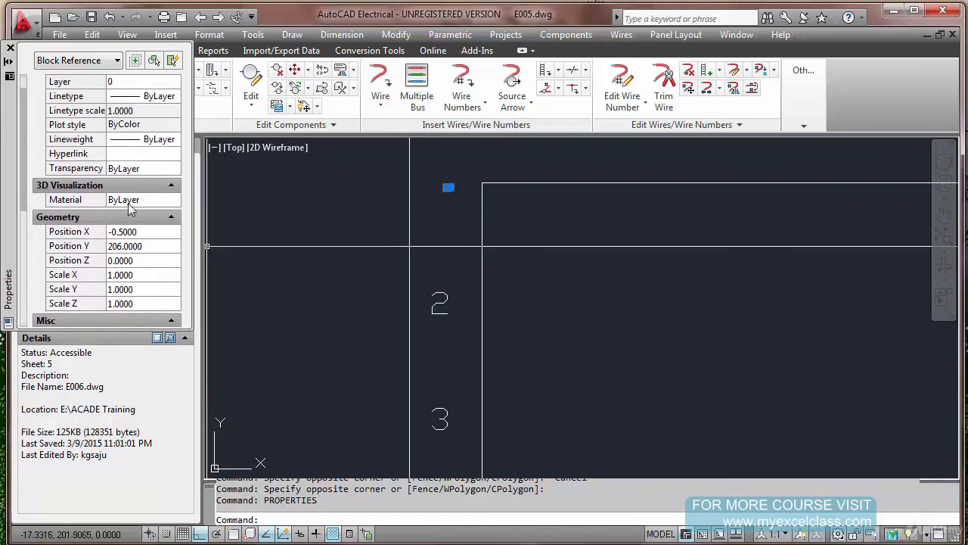
key("Escape")
left_click(444, 181)
left_click(454, 200)
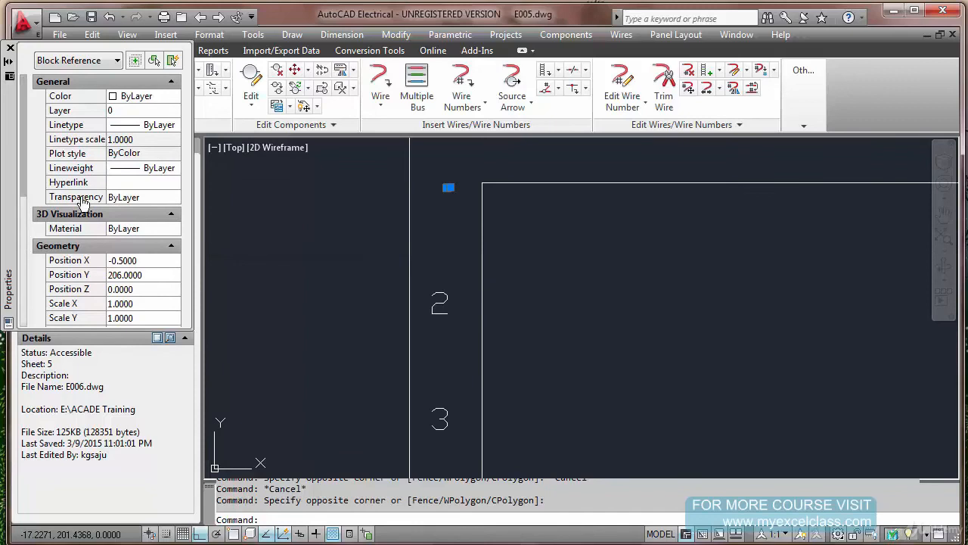
key("Escape")
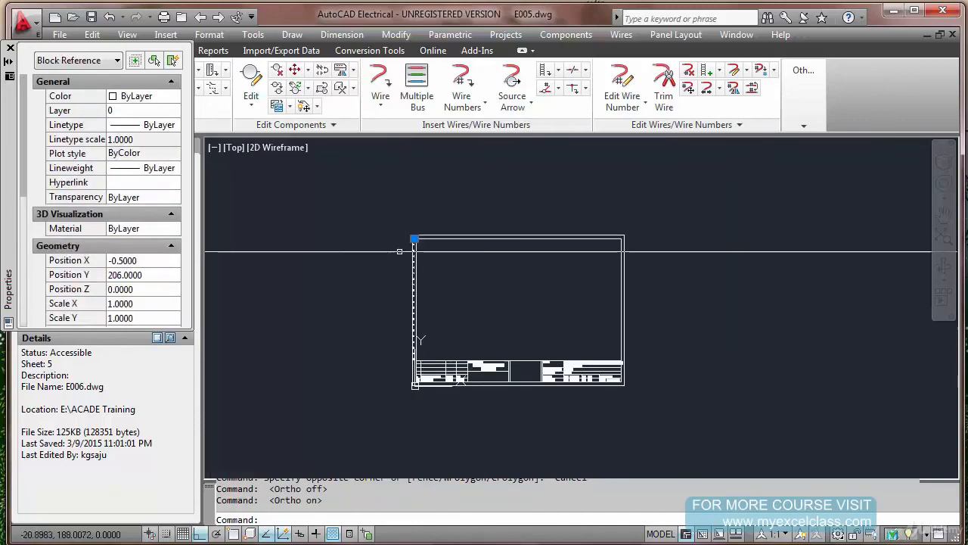
Move the enlarged line reference numbers horizontally about 1.08 units to the right, into the sheet's border column
scroll(412, 256, "up", 4)
key("Escape")
type("m")
key("Return")
left_click(389, 209)
left_click(420, 473)
scroll(430, 441, "up", 5)
key("Return")
left_click(425, 420)
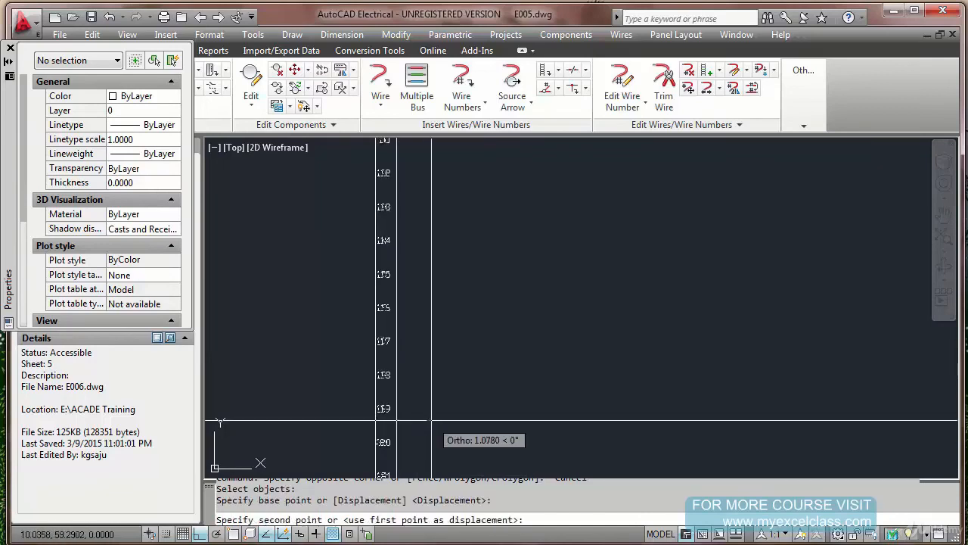
left_click(430, 421)
Zoom to the drawing's extents to view the whole sheet with its reference numbers
scroll(428, 413, "down", 5)
type("Z")
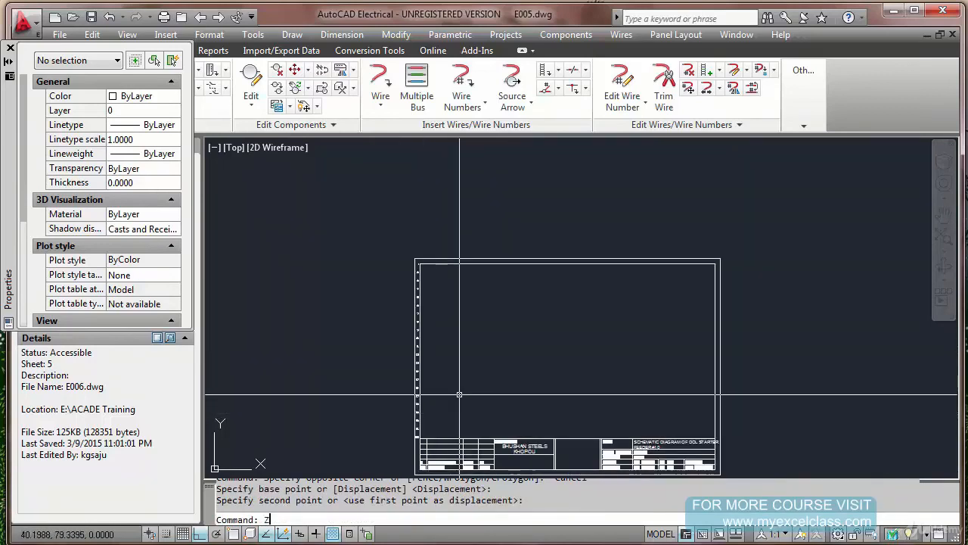
type("E")
key("Return")
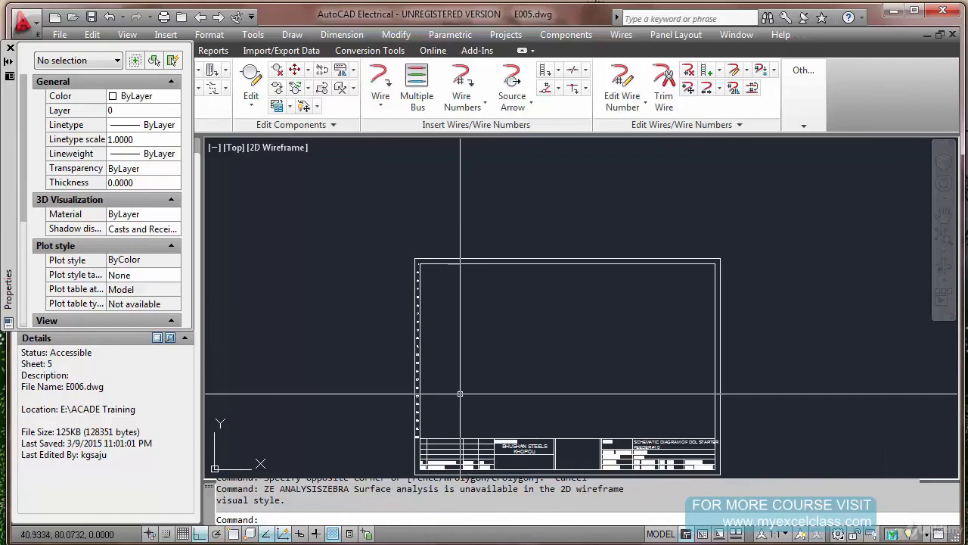
key("Escape")
key("Escape")
type("Z")
key("Return")
type("E")
key("Return")
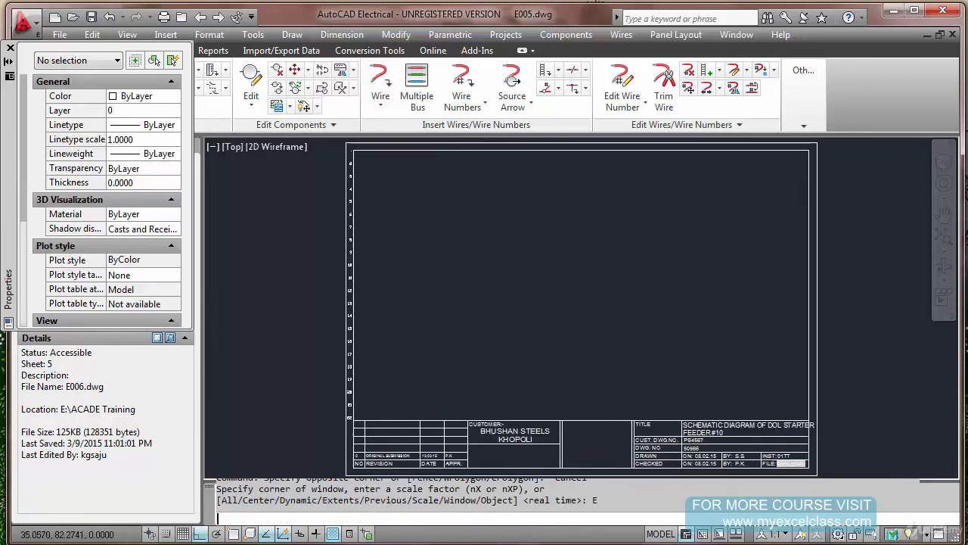
Try to start the XY Grid Setup for E005.dwg
left_click(559, 73)
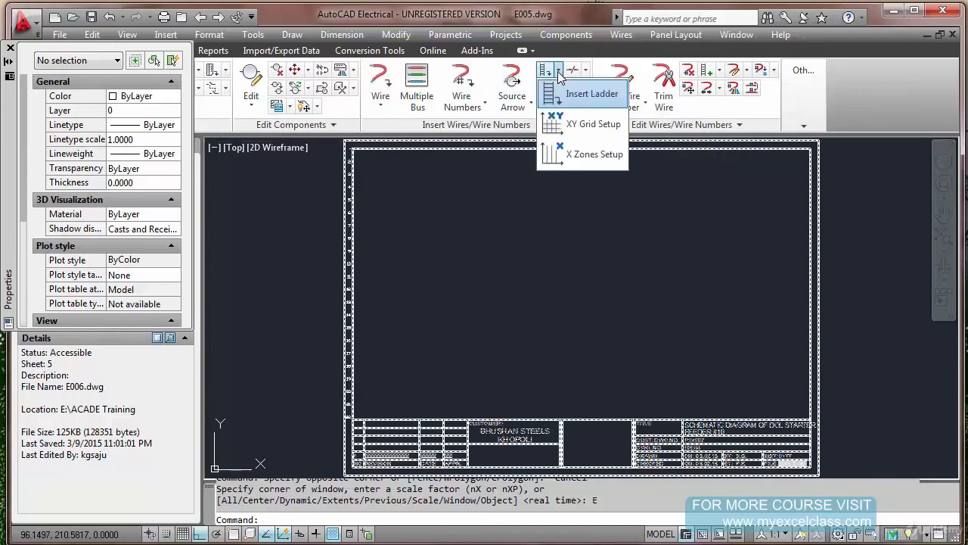
left_click(552, 127)
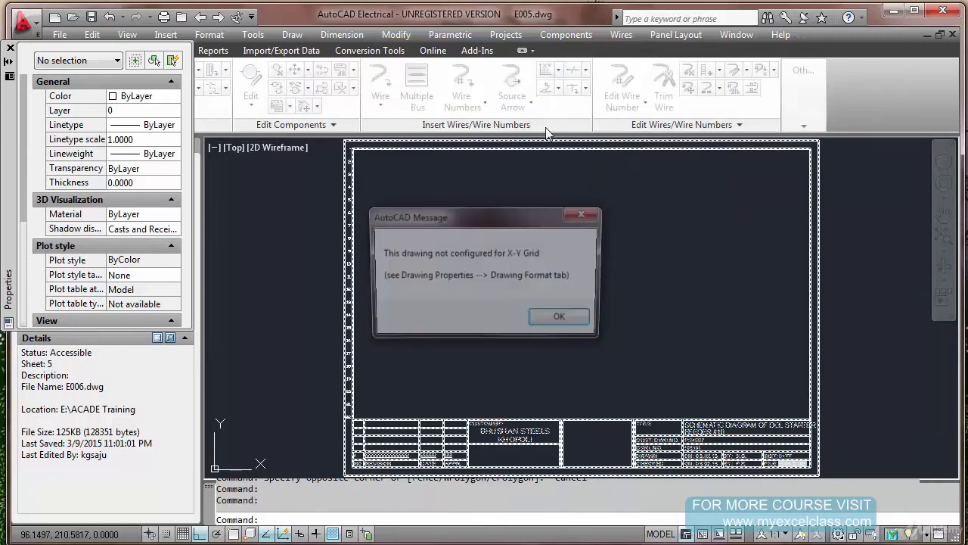
left_click(562, 321)
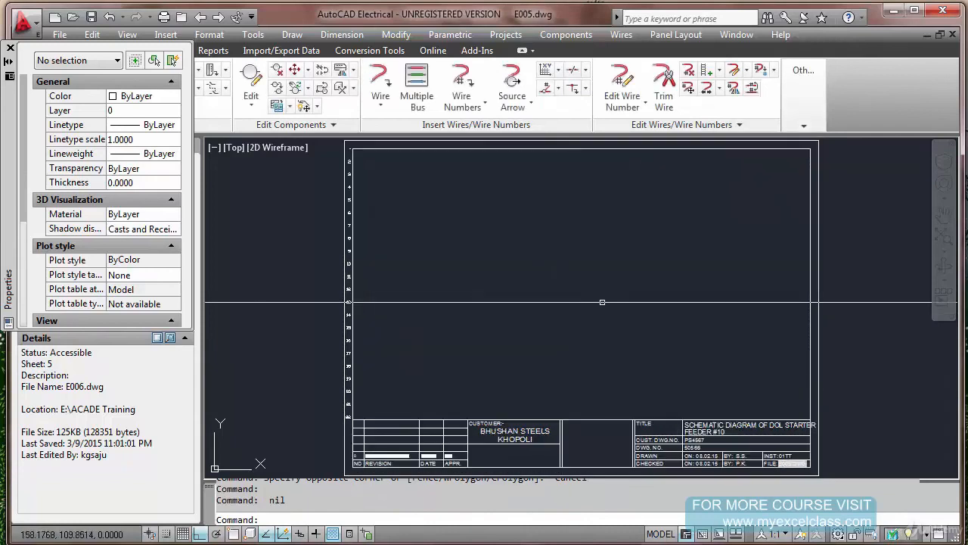
Set the format referencing of E005.dwg to X-Y Grid in its drawing properties, save the drawing and close the object properties
left_click(804, 91)
left_click(942, 163)
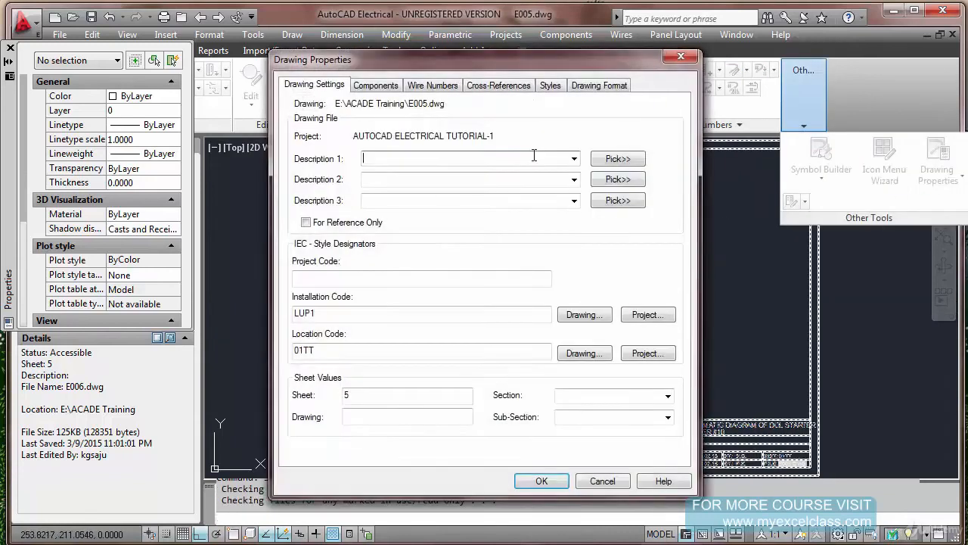
left_click(599, 85)
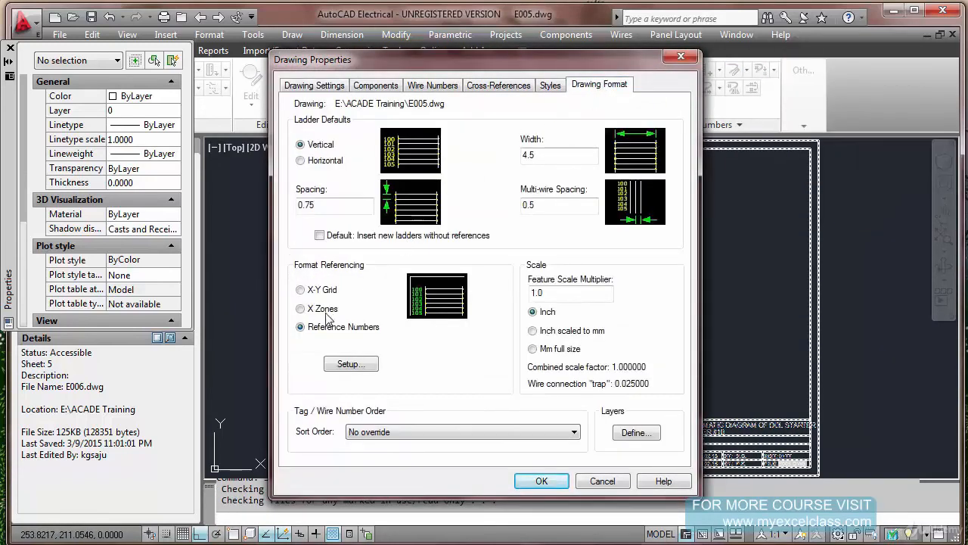
left_click(301, 291)
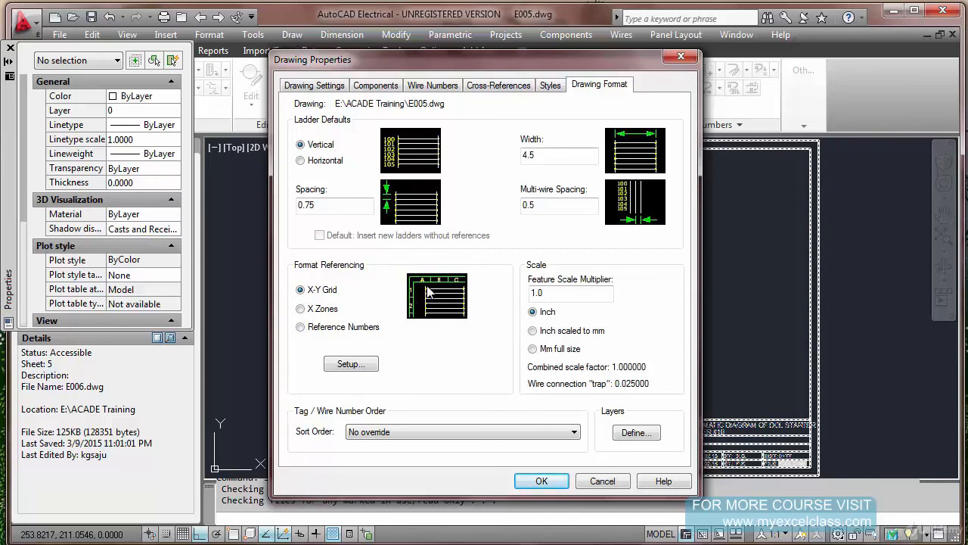
key("Return")
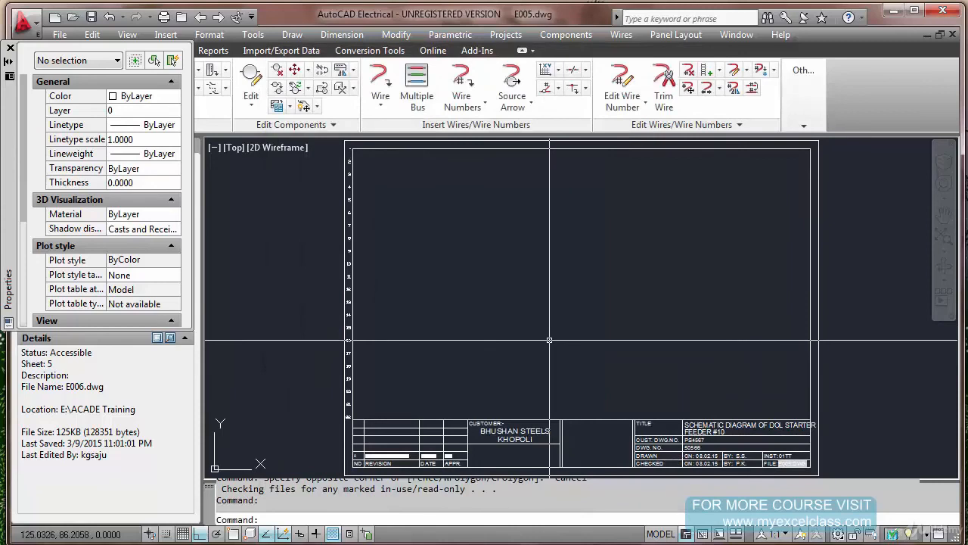
key("ctrl+s")
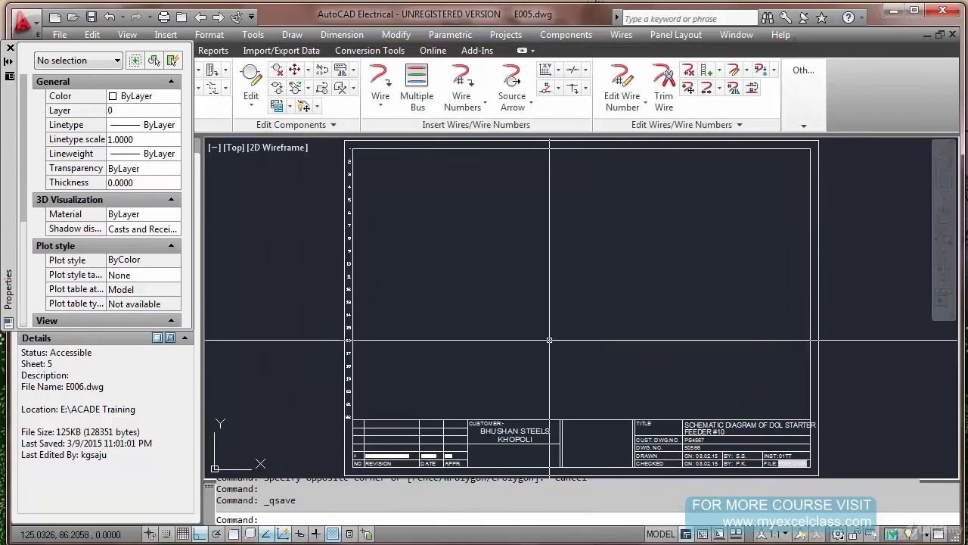
left_click(11, 48)
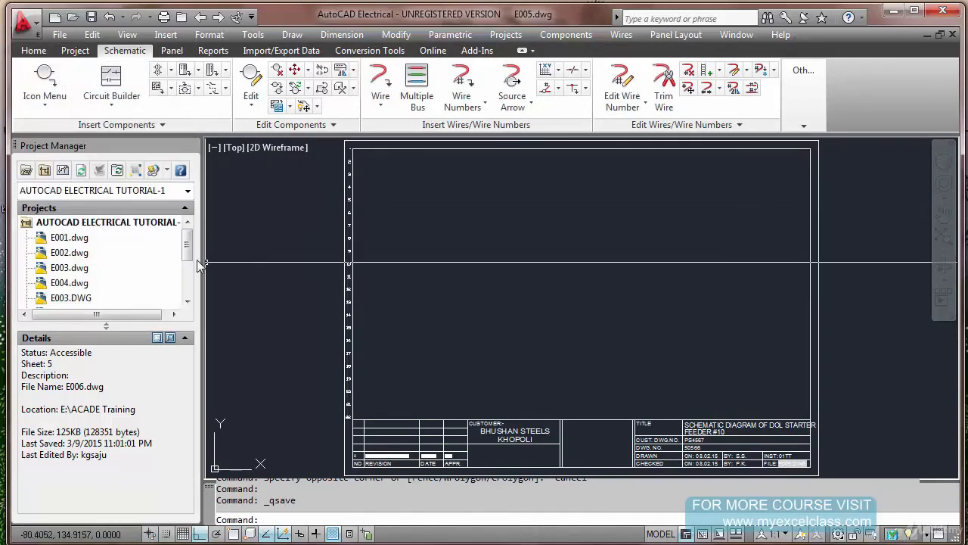
Look through the project's E001.dwg, E003.dwg, E004.dwg and E003.DWG drawings, and open E002.dwg
scroll(189, 262, "down", 1)
scroll(189, 257, "up", 1)
left_click(73, 240)
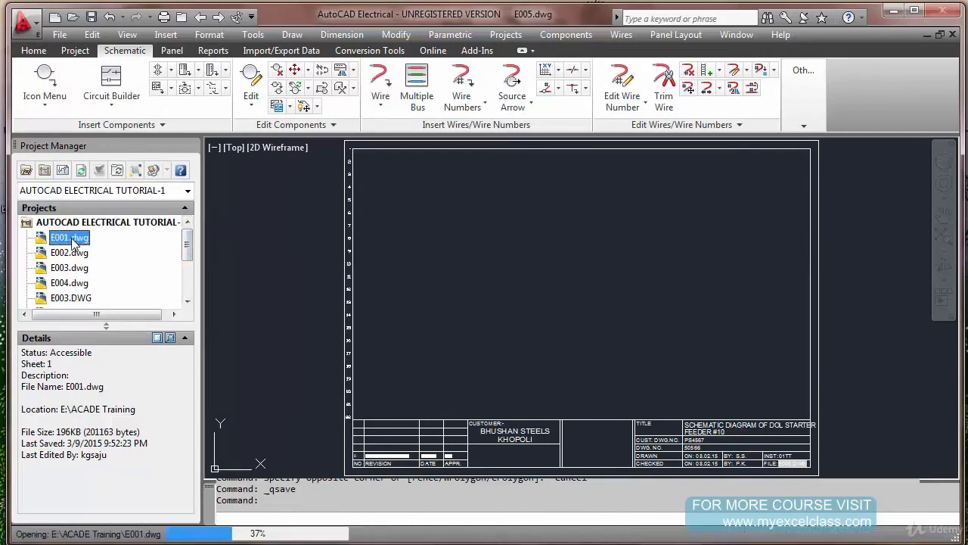
double_click(73, 241)
left_click(70, 269)
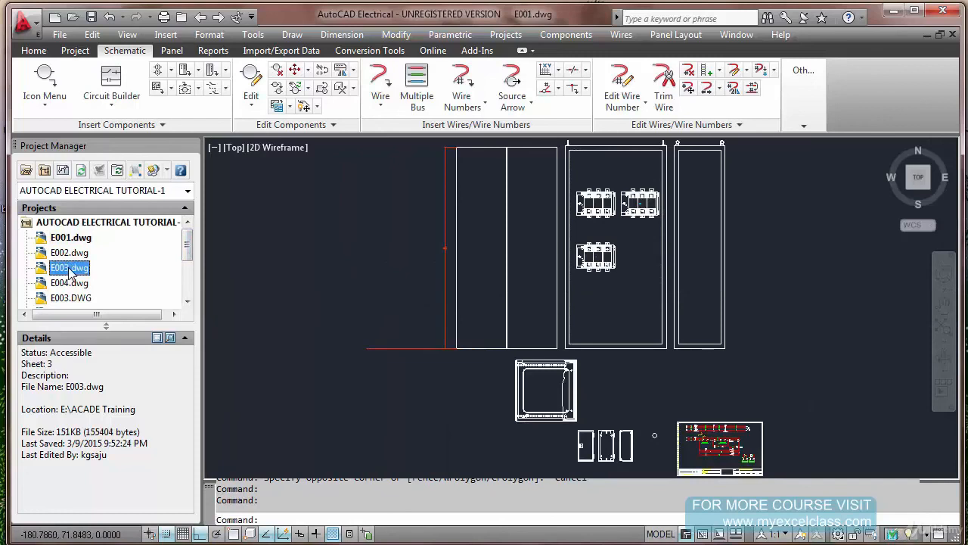
double_click(70, 269)
left_click(76, 283)
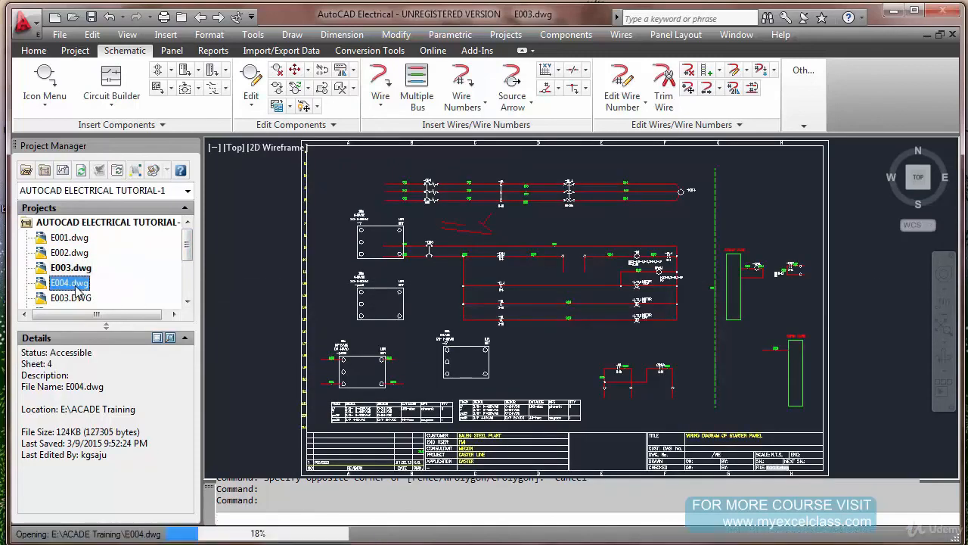
double_click(73, 299)
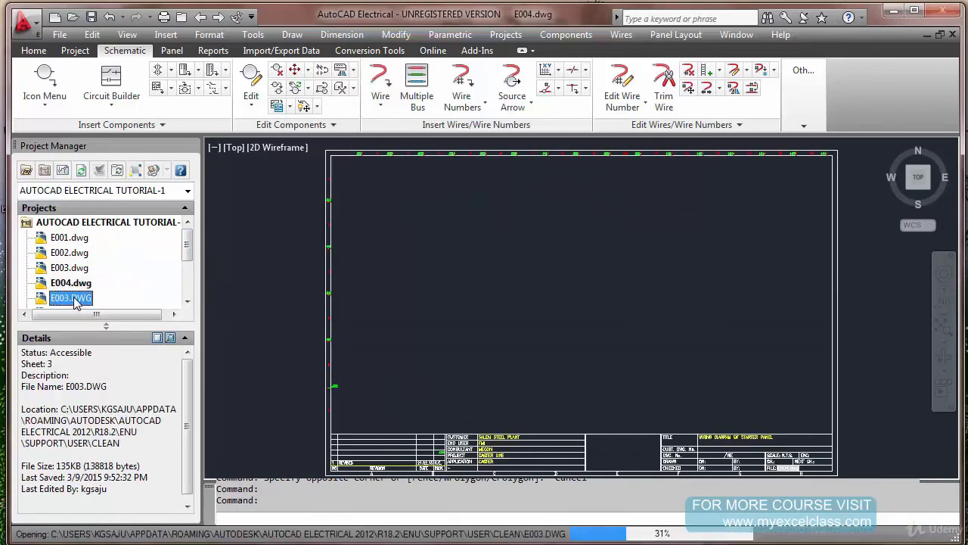
double_click(69, 251)
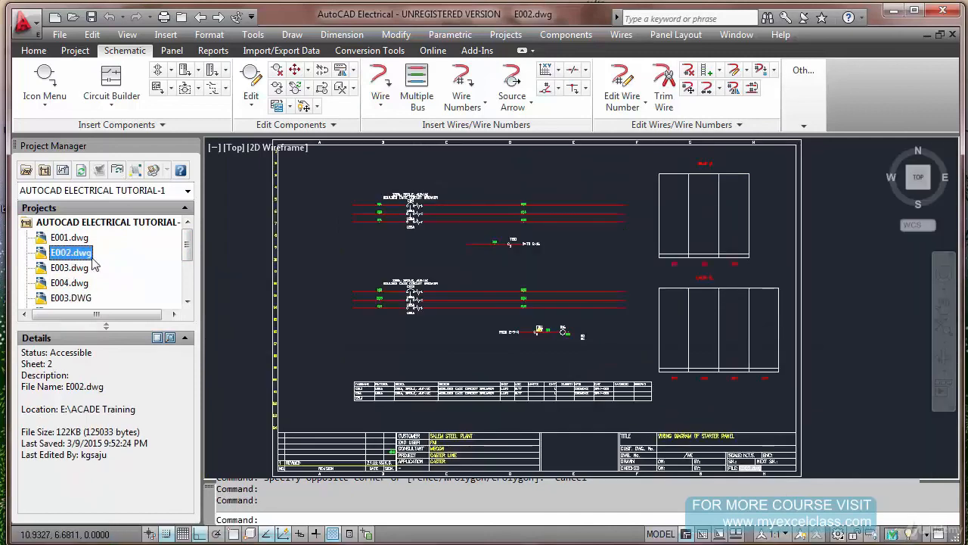
Measure the outer border of E002.dwg diagonally from its lower-left corner to its upper-right corner, with object snap turned on
scroll(344, 292, "down", 2)
scroll(378, 301, "up", 6)
scroll(405, 279, "up", 3)
scroll(406, 279, "down", 8)
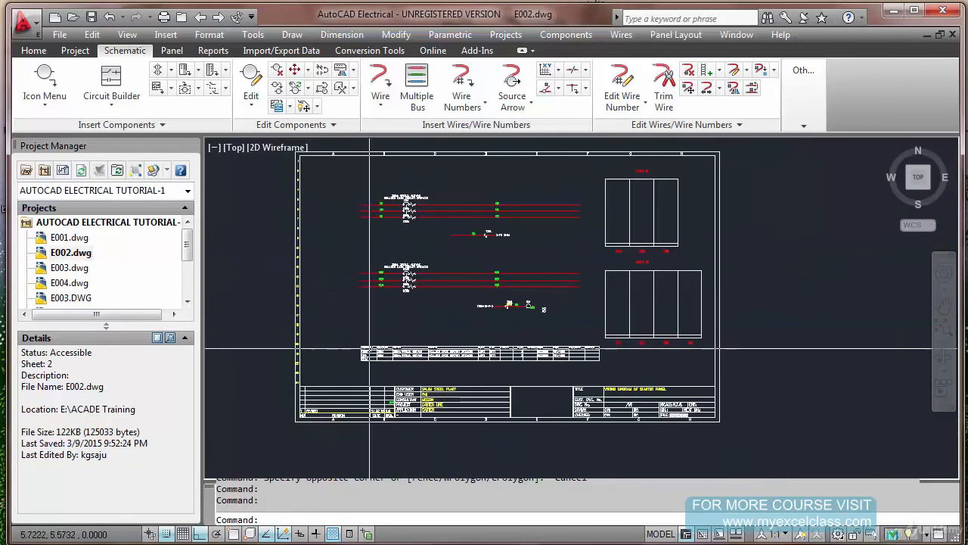
type("T")
key("Return")
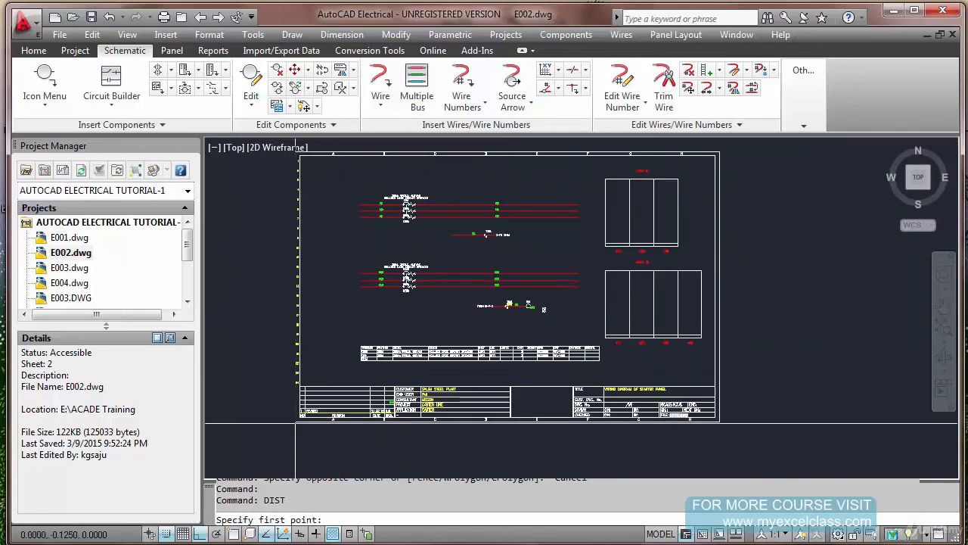
key("F3")
left_click(298, 419)
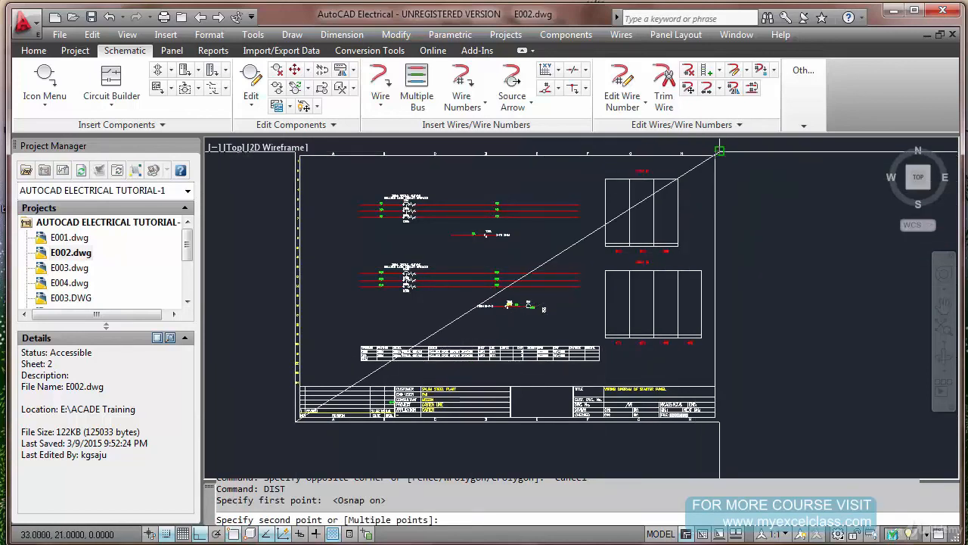
left_click(719, 151)
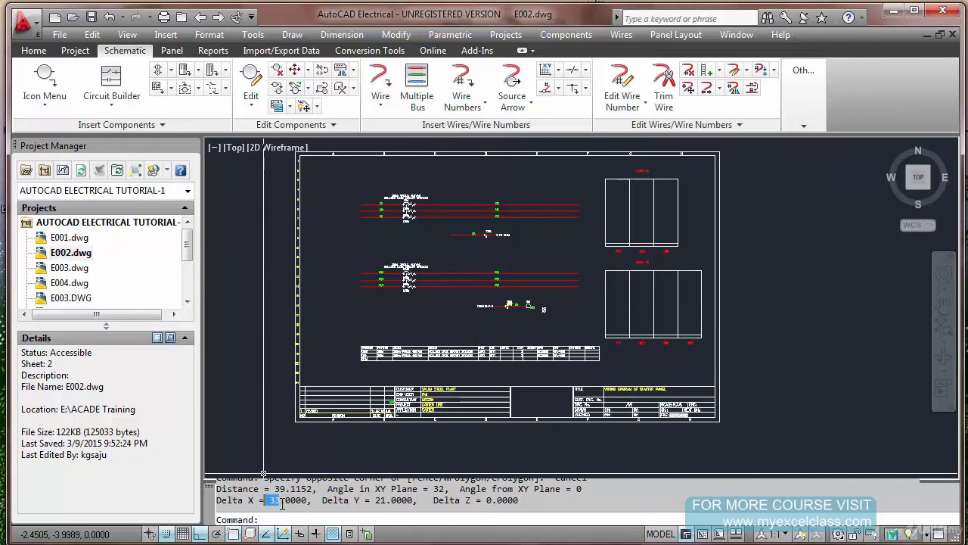
left_click_drag(370, 501, 385, 505)
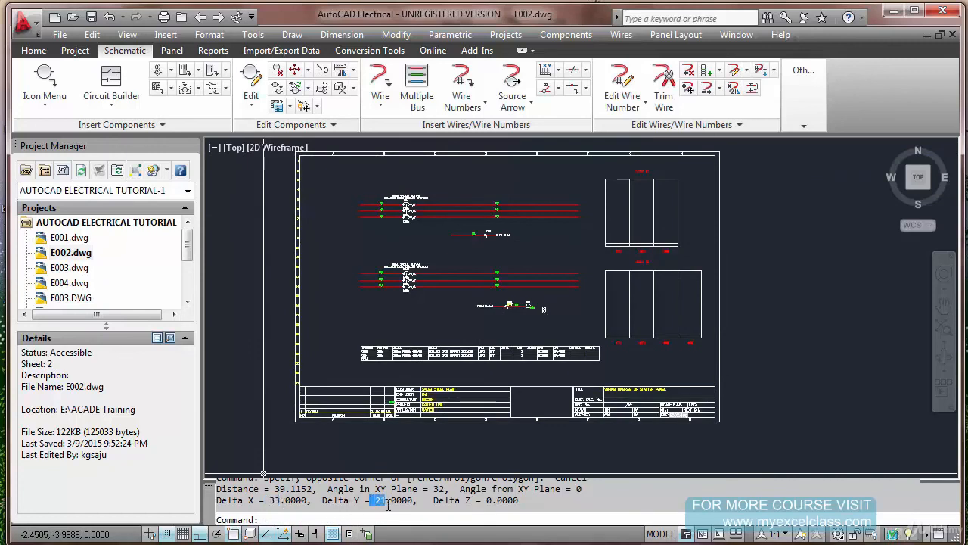
key("Escape")
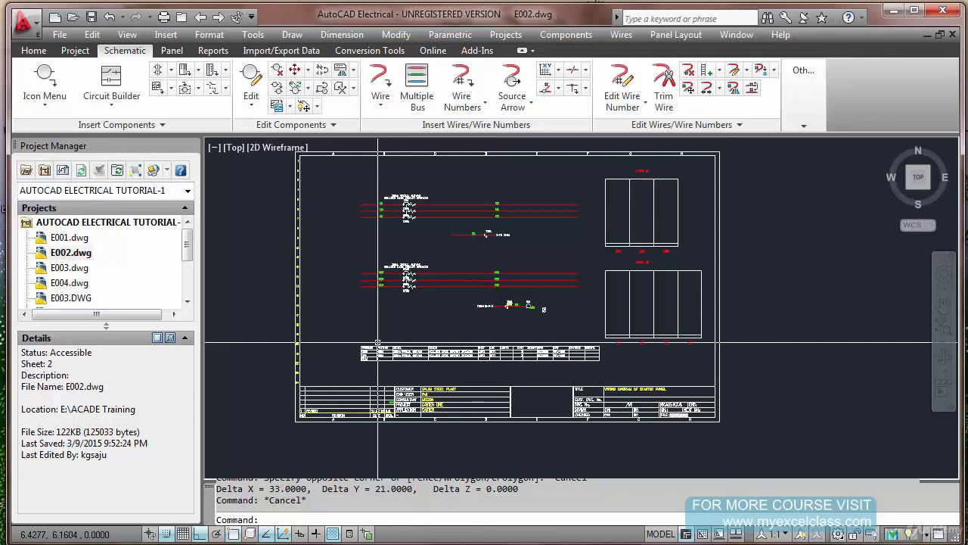
Start Modify Symbol Library and choose the ACADE Training folder on drive E: as the symbol library folder to process
scroll(393, 198, "up", 5)
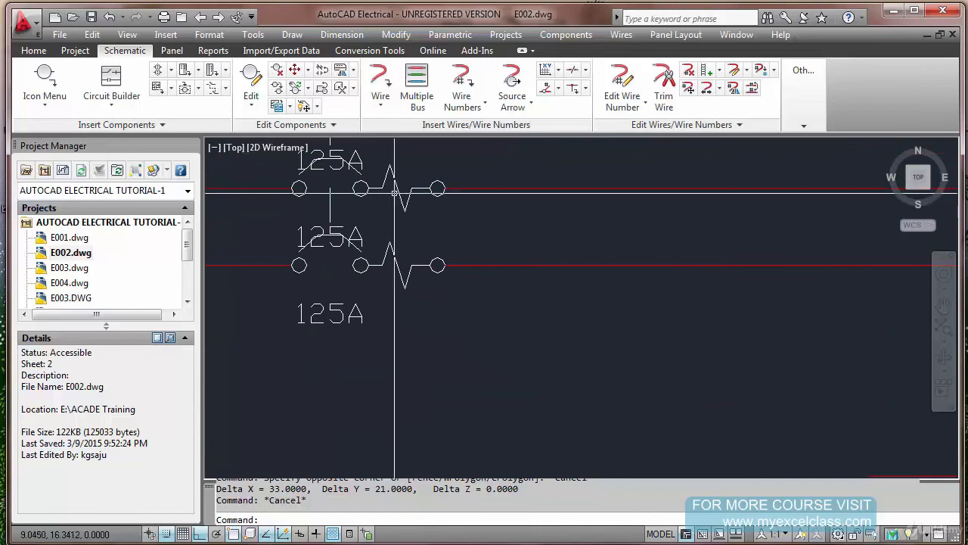
scroll(406, 193, "down", 6)
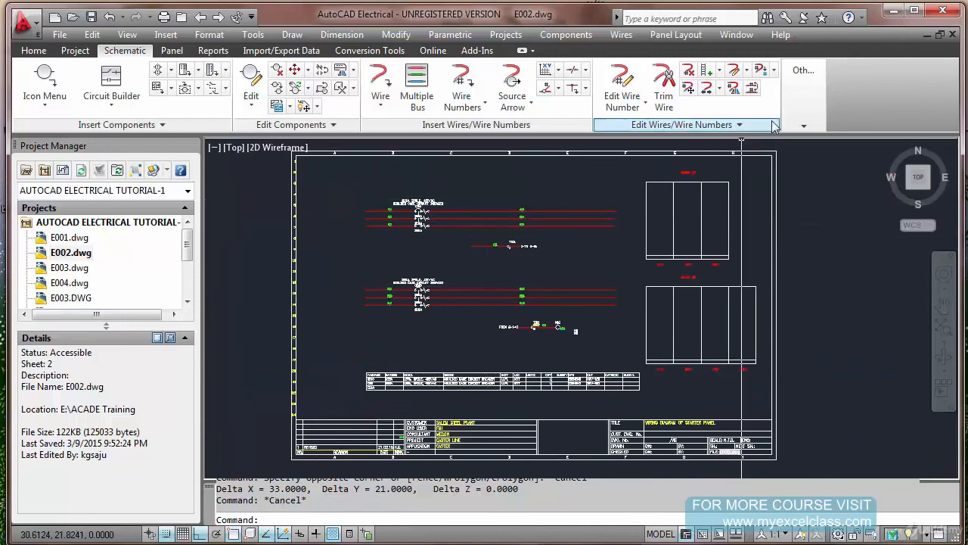
left_click(804, 129)
left_click(822, 178)
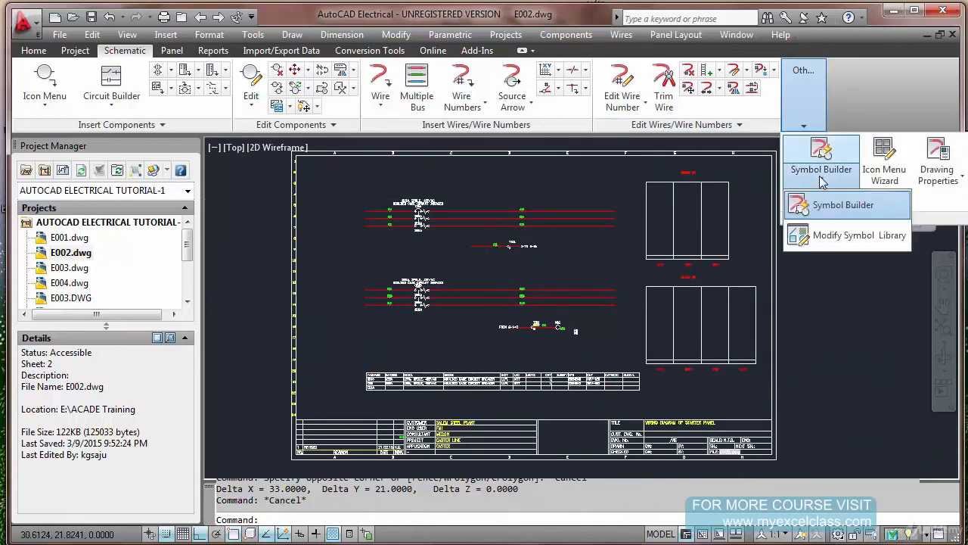
left_click(827, 237)
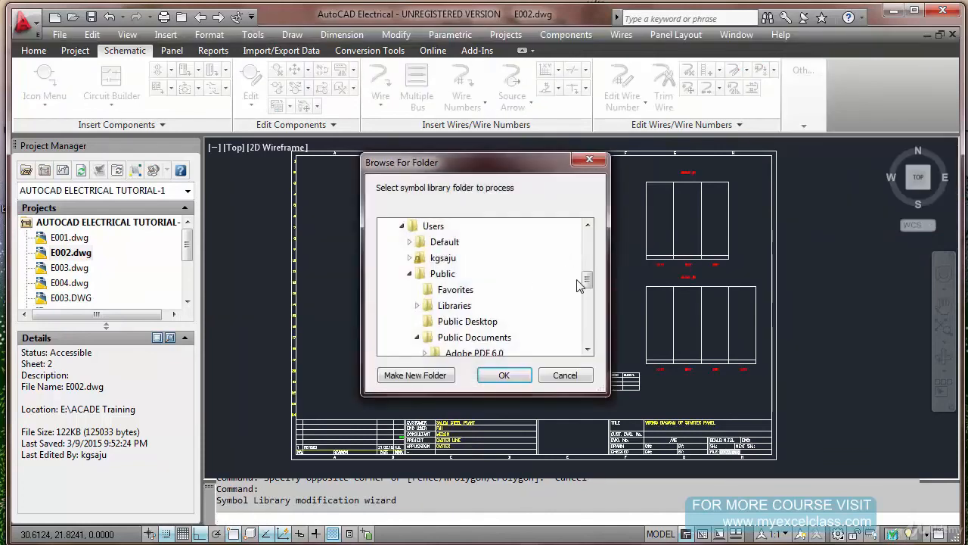
left_click_drag(586, 279, 584, 320)
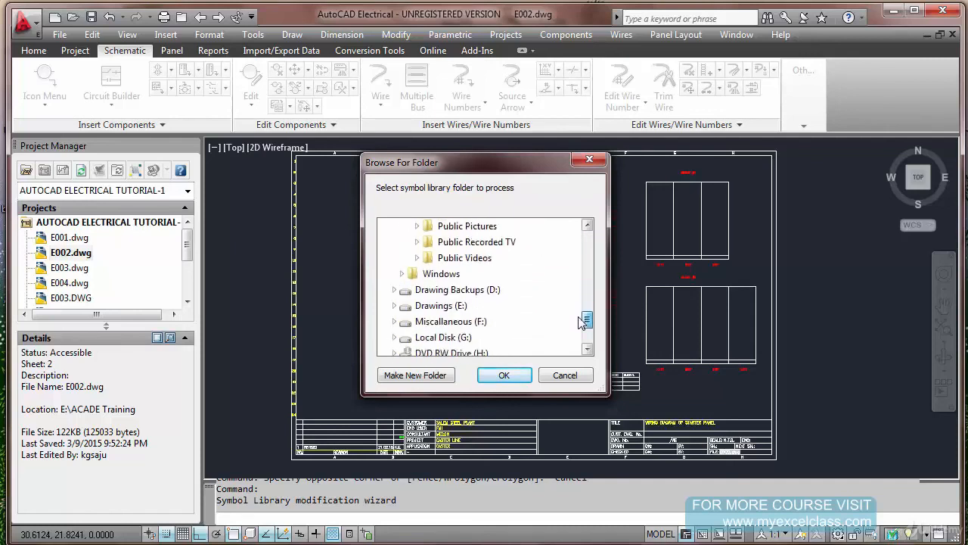
left_click(445, 306)
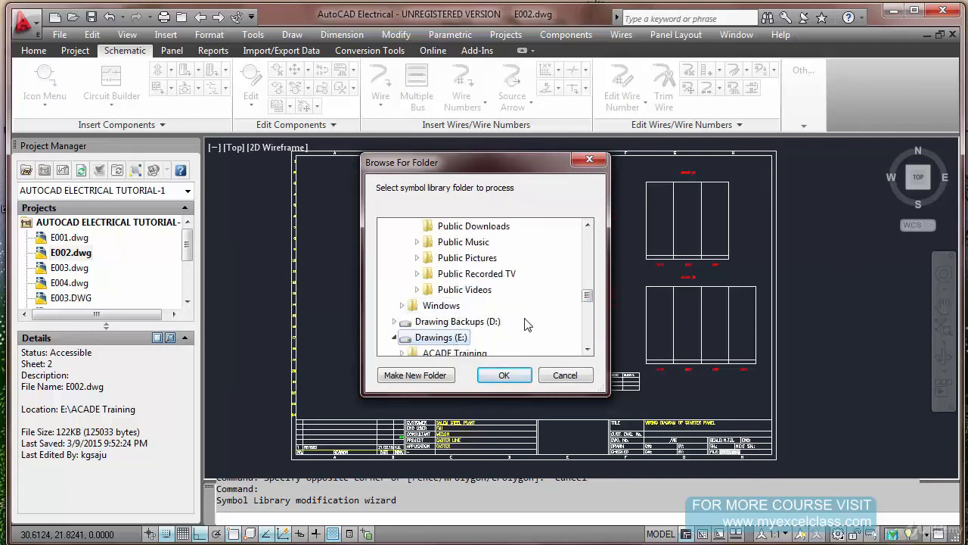
left_click_drag(588, 300, 583, 309)
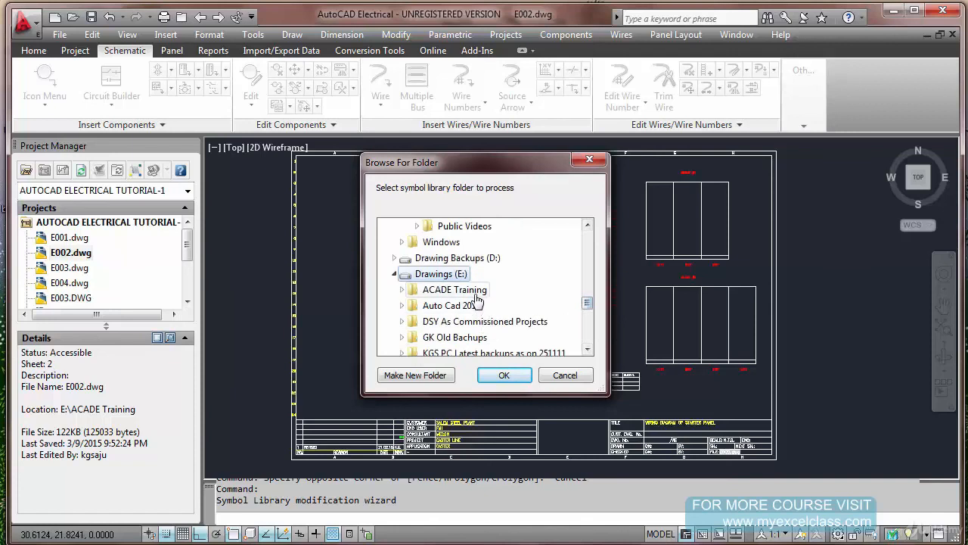
left_click(454, 288)
left_click_drag(588, 294, 589, 302)
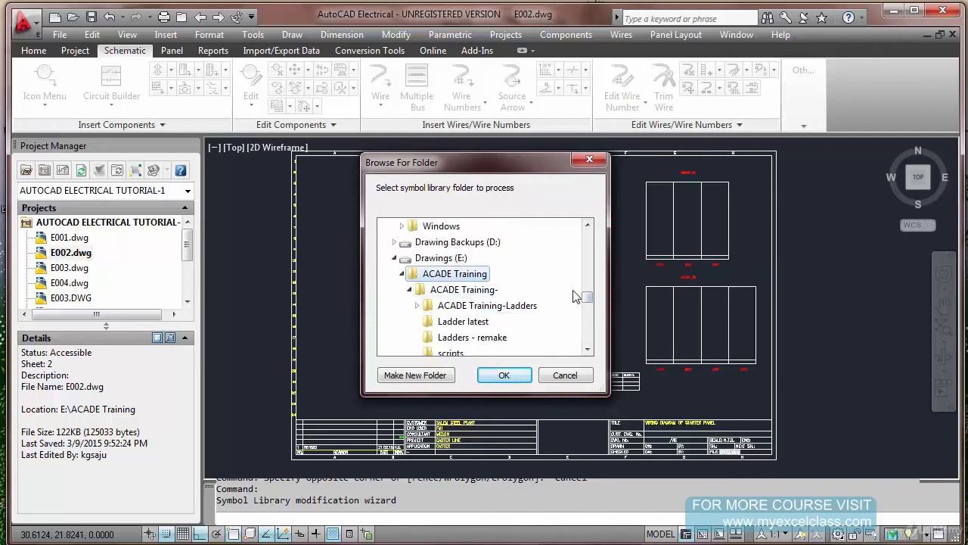
left_click(454, 259)
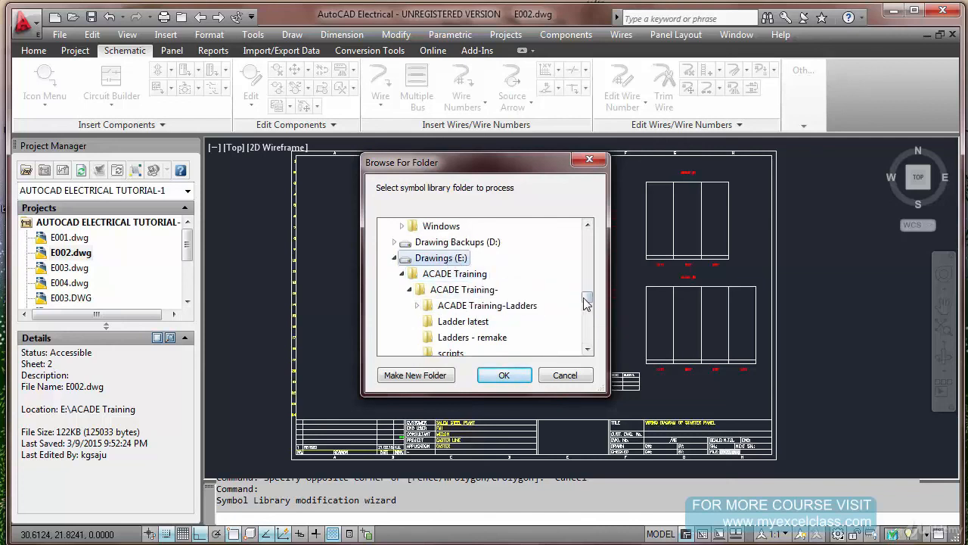
mouse_move(587, 299)
left_mouse_down()
mouse_move(586, 318)
mouse_move(588, 297)
left_mouse_up()
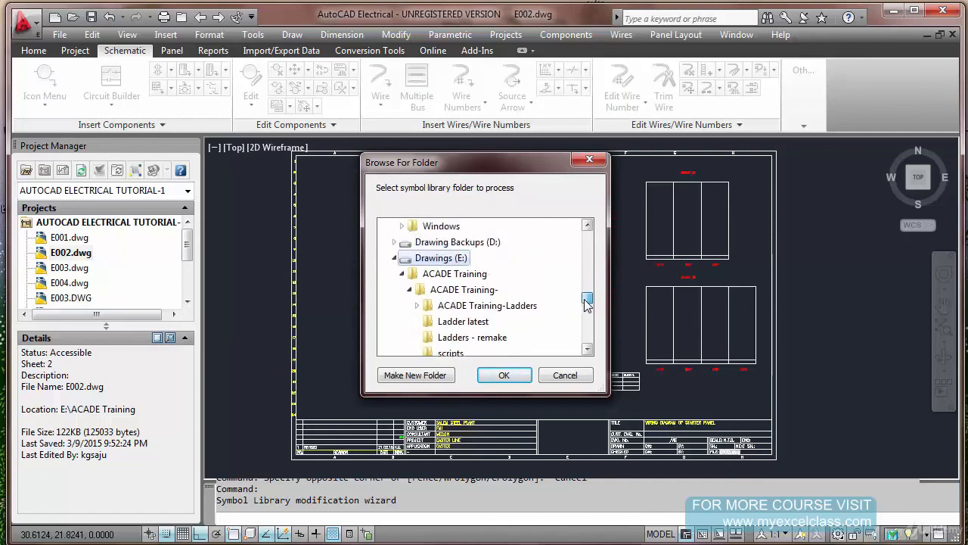
left_click(477, 277)
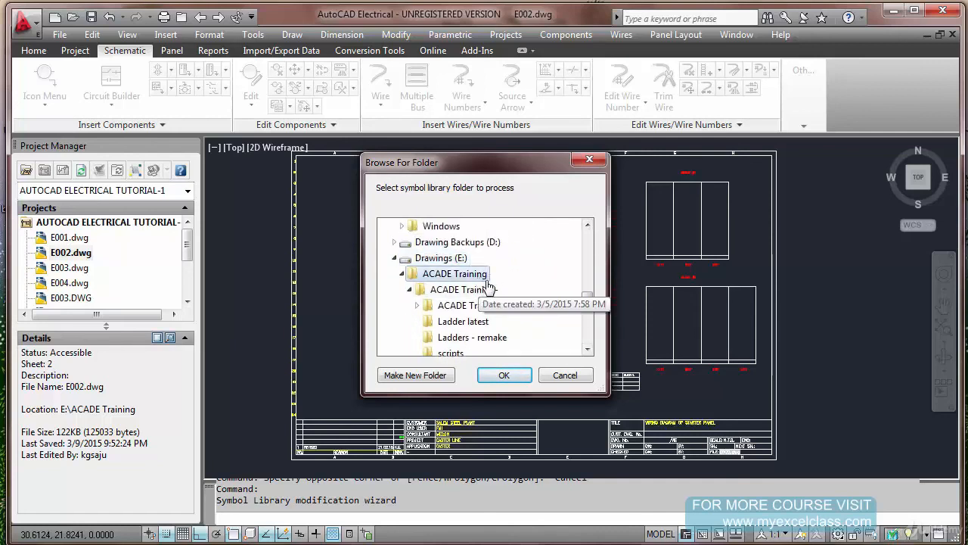
left_click(504, 376)
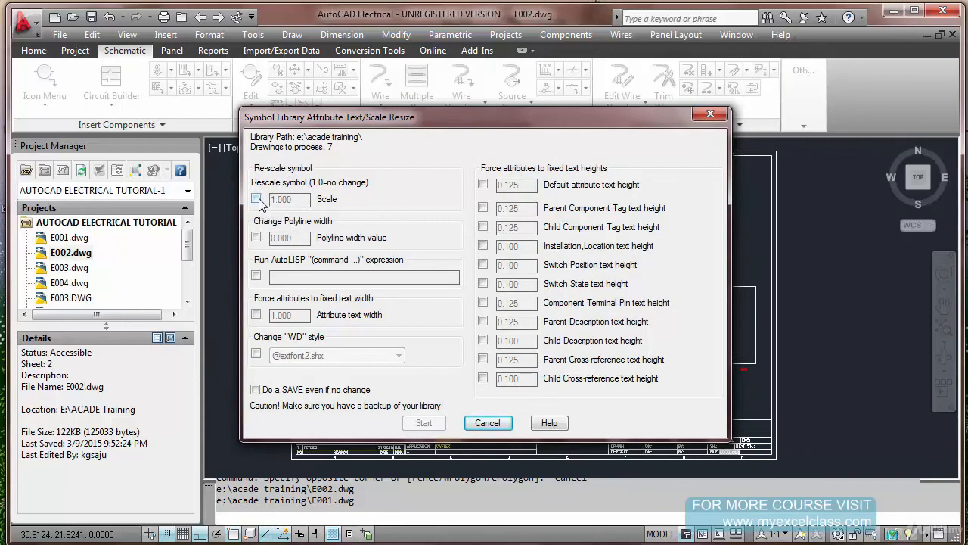
Enable symbol rescaling for the library and open its scale value for editing
left_click(256, 199)
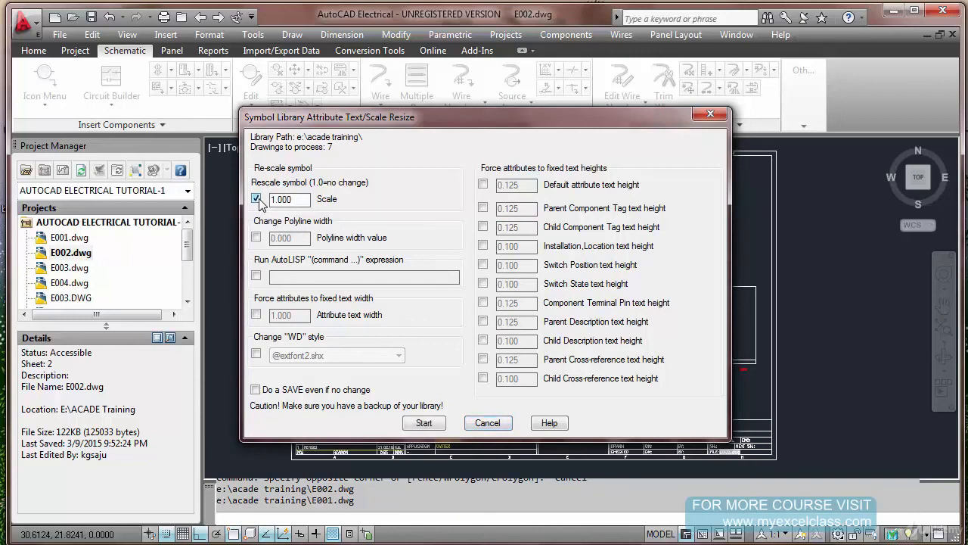
left_click(304, 202)
left_click_drag(290, 203, 270, 202)
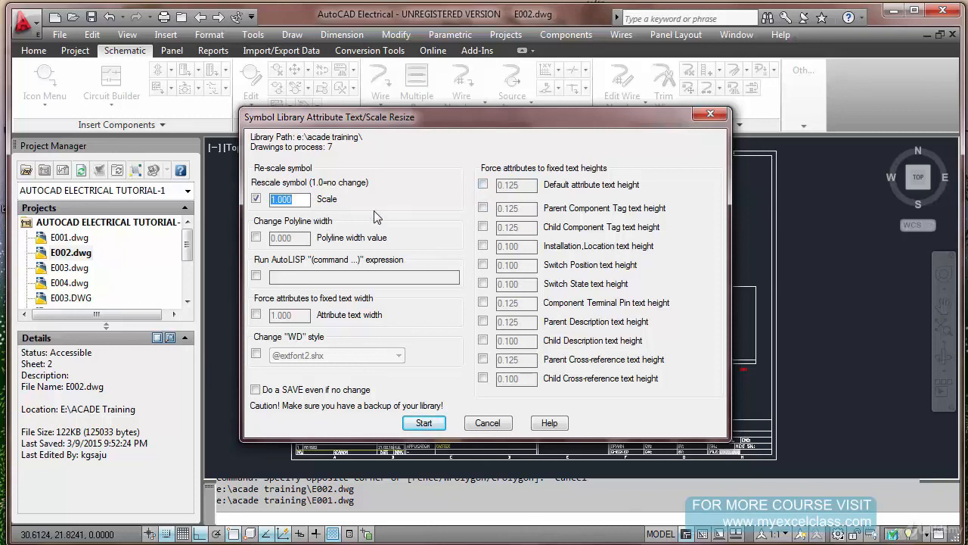
Try the default attribute text height option, clear it along with symbol rescaling, and cancel the library resize without processing
left_click(482, 184)
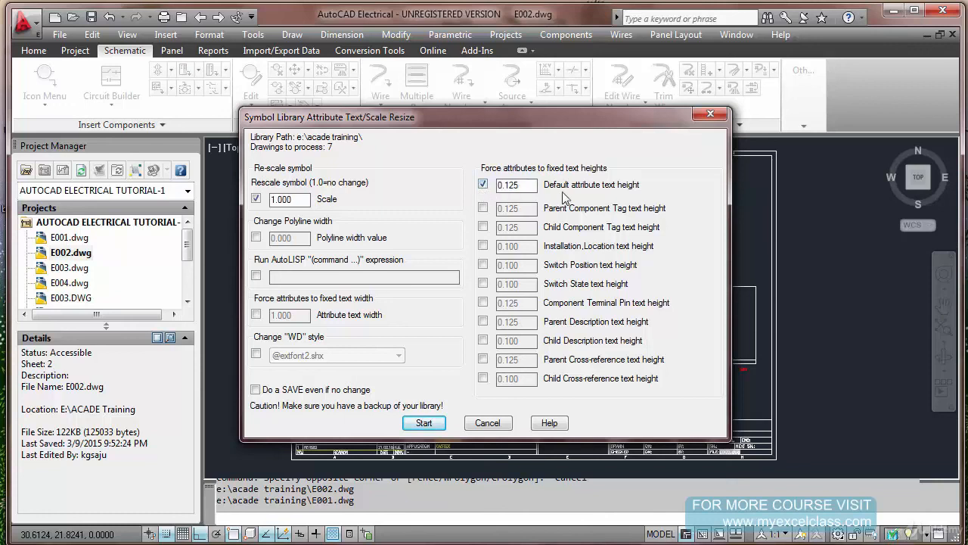
left_click(257, 199)
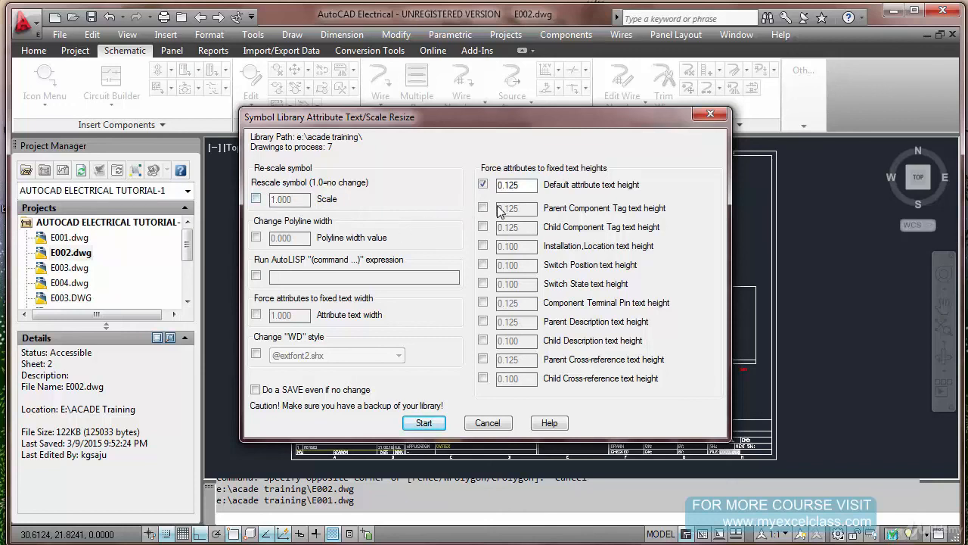
left_click(483, 185)
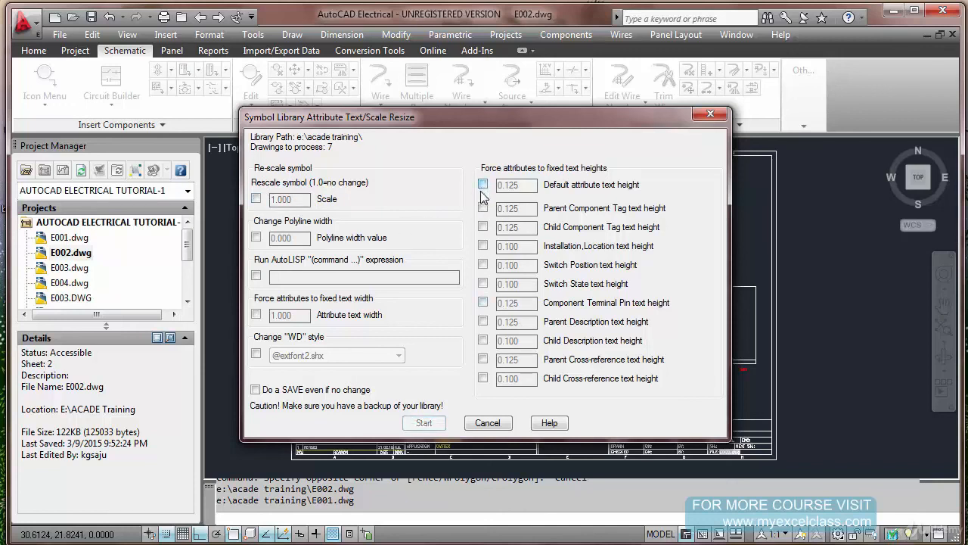
left_click(500, 426)
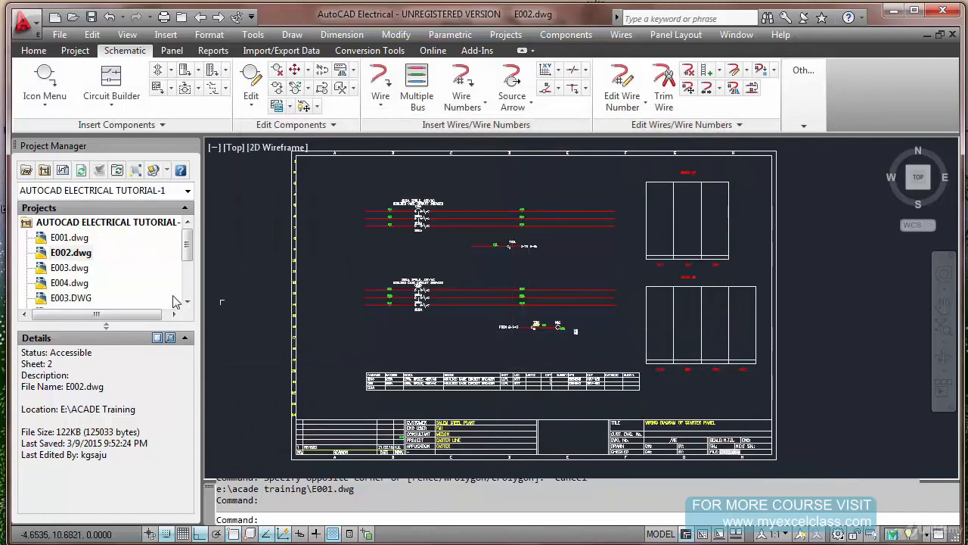
Open E007.dwg from the AUTOCAD ELECTRICAL TUTORIAL-1 project to view it, and switch to E005.dwg
scroll(79, 260, "down", 2)
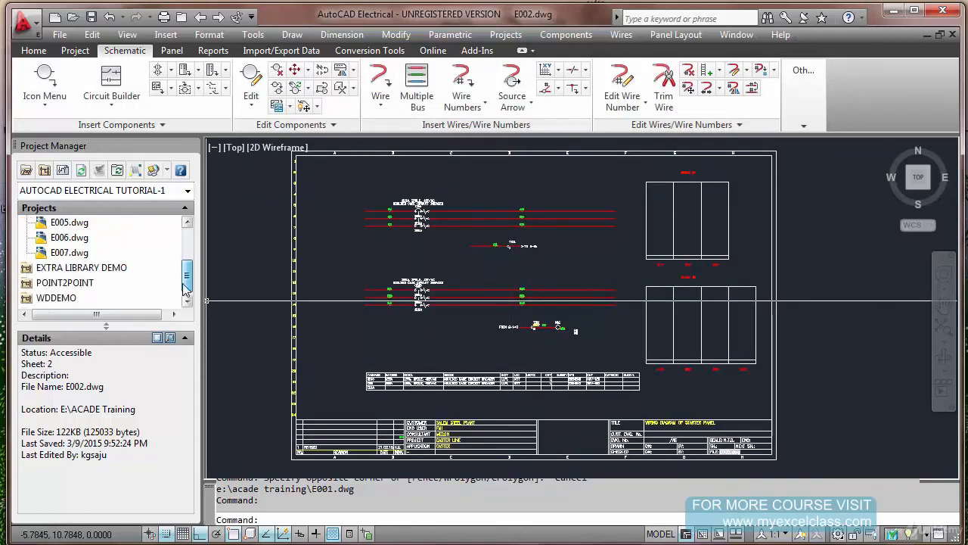
double_click(78, 255)
left_click(503, 318)
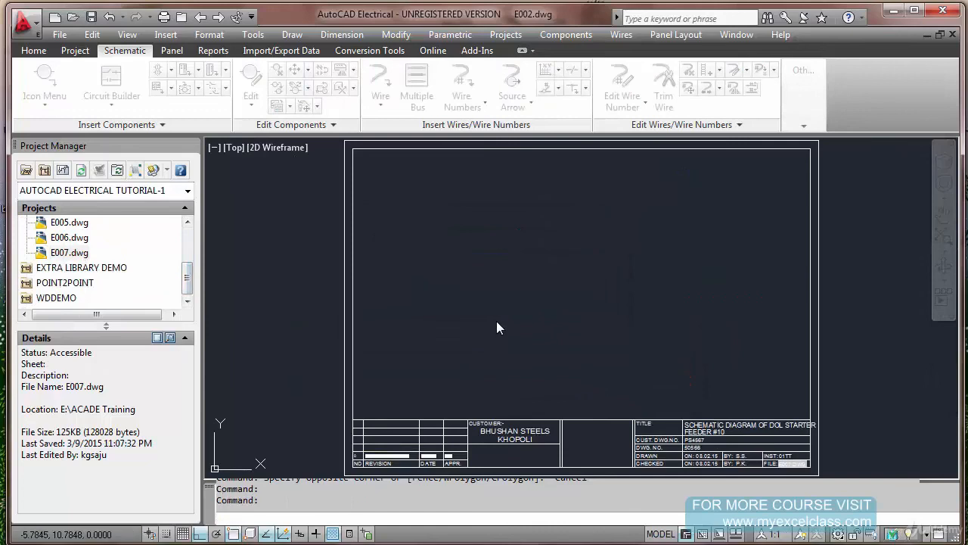
double_click(64, 224)
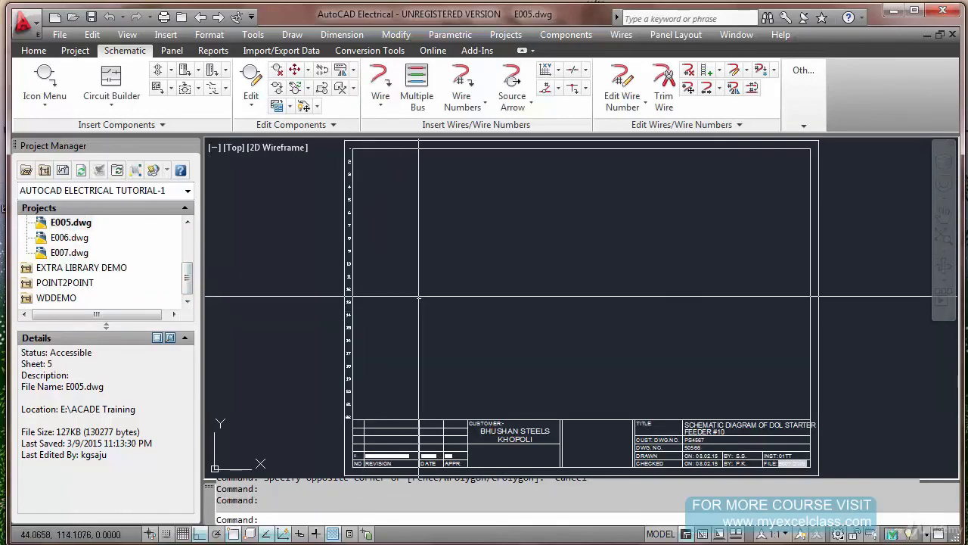